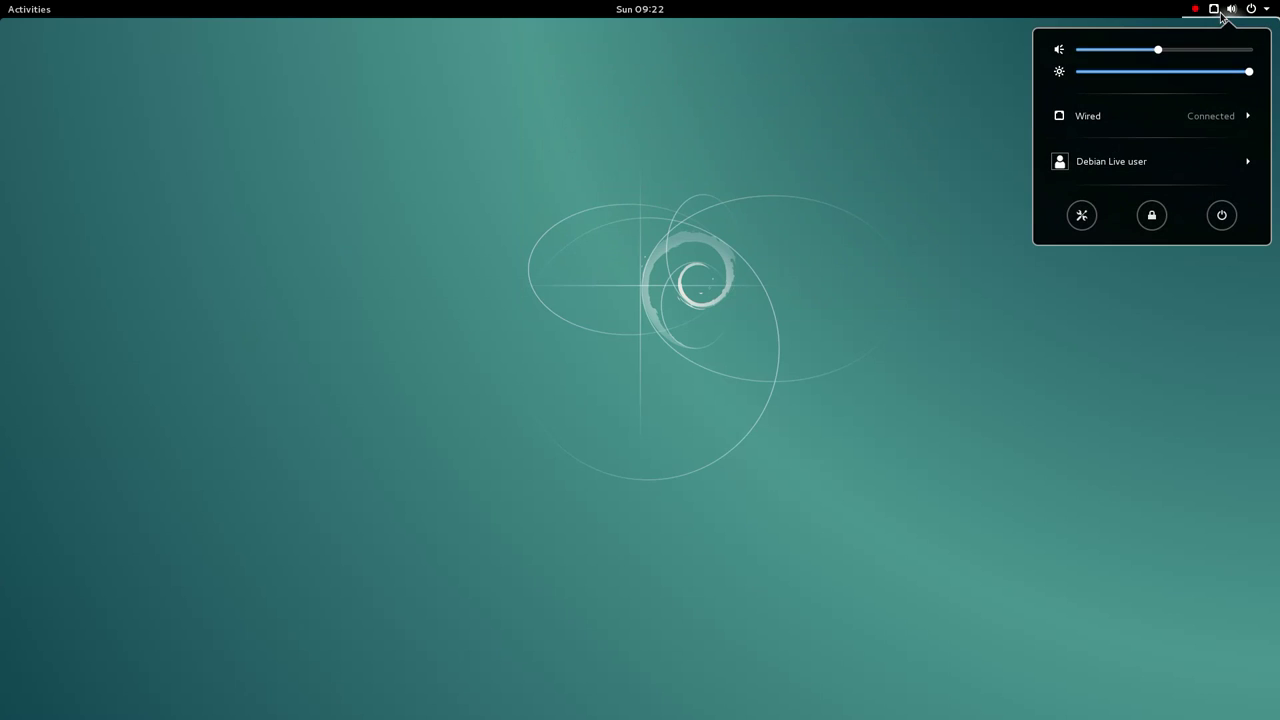
- Expand the Wired and user rows of the system menu, close it, and toggle the calendar popup
{"action": "left_click", "coordinate": [1124, 120]}
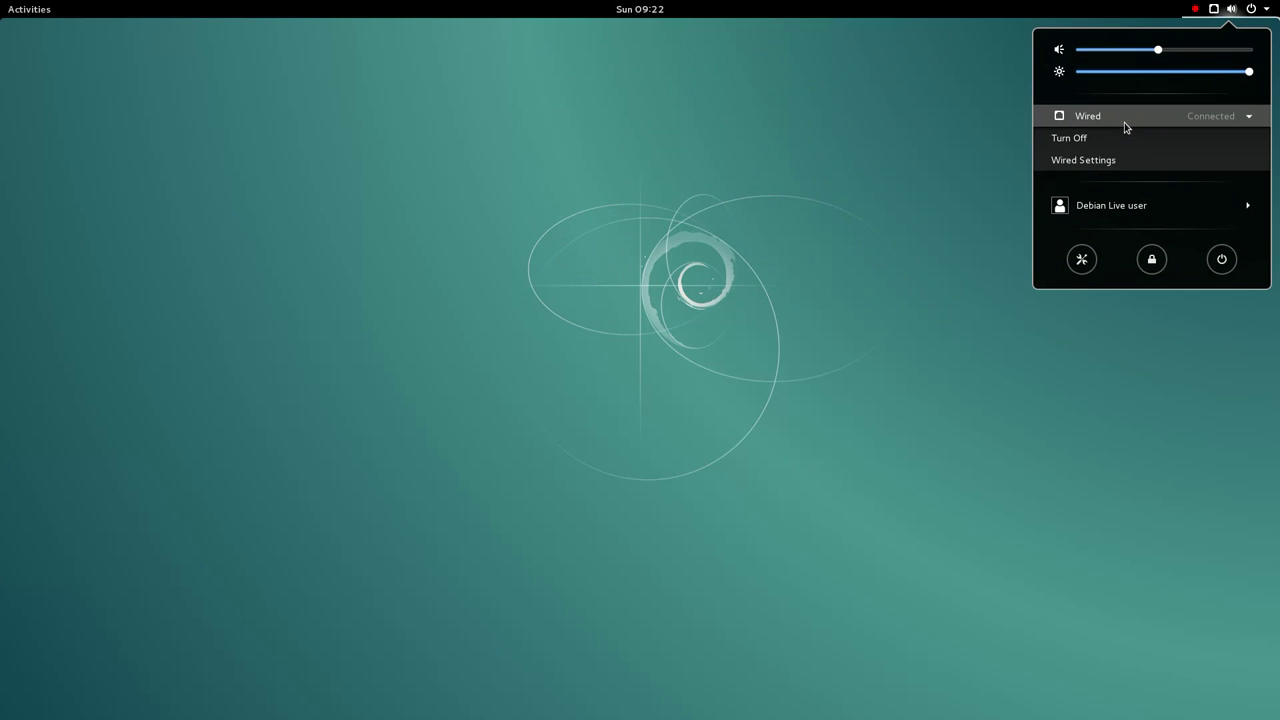
{"action": "left_click", "coordinate": [1115, 205]}
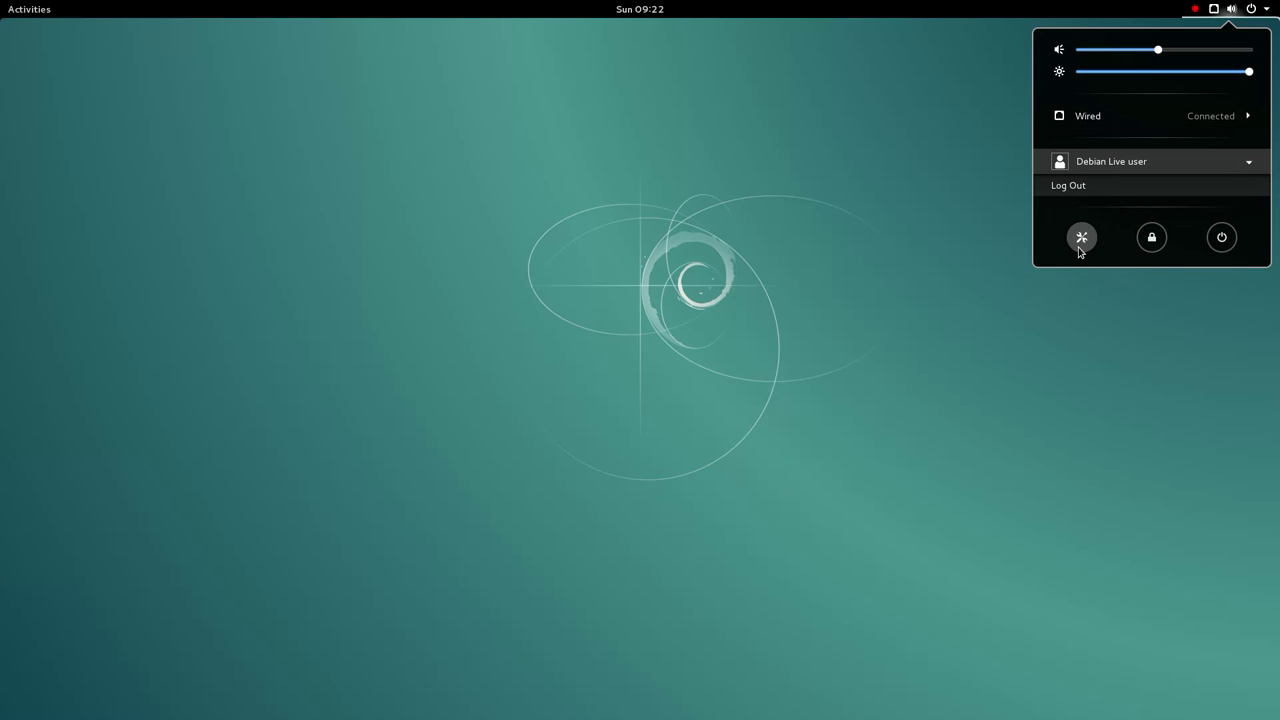
{"action": "left_click", "coordinate": [637, 92]}
{"action": "left_click", "coordinate": [641, 10]}
{"action": "left_click", "coordinate": [641, 10]}
{"action": "left_click", "coordinate": [57, 8]}
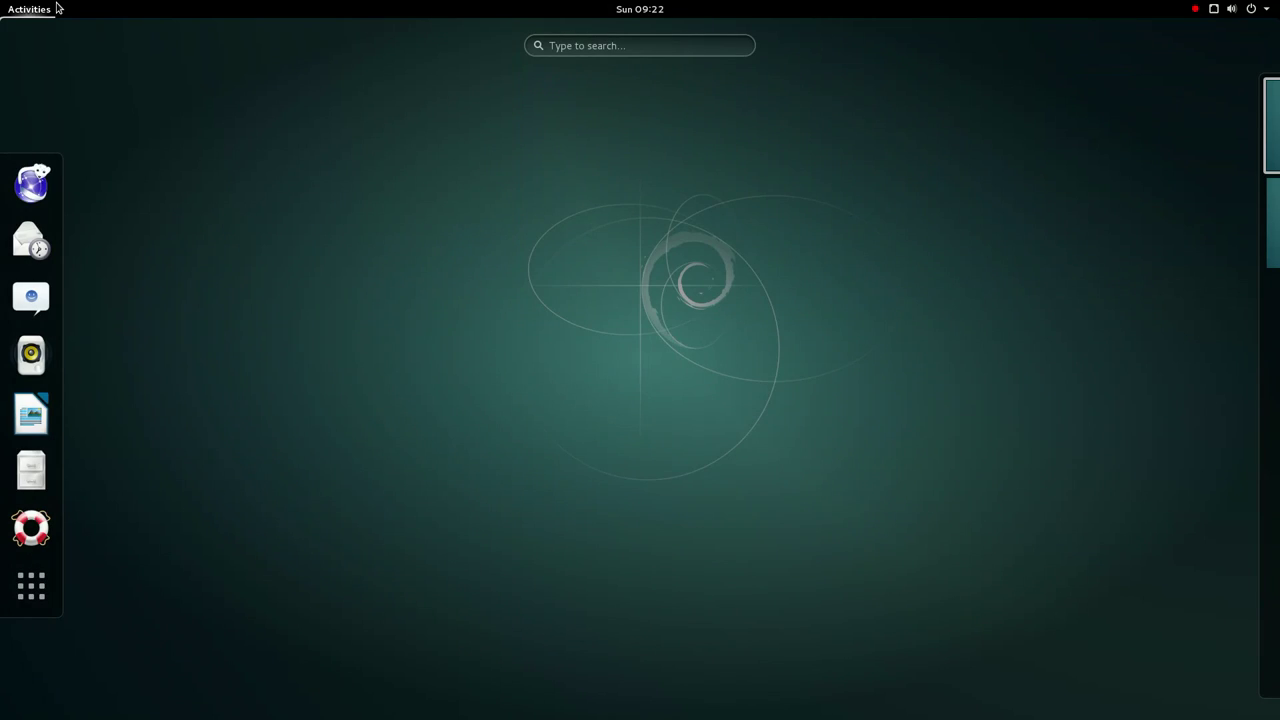
{"action": "left_click", "coordinate": [519, 389]}
{"action": "right_click", "coordinate": [534, 279]}
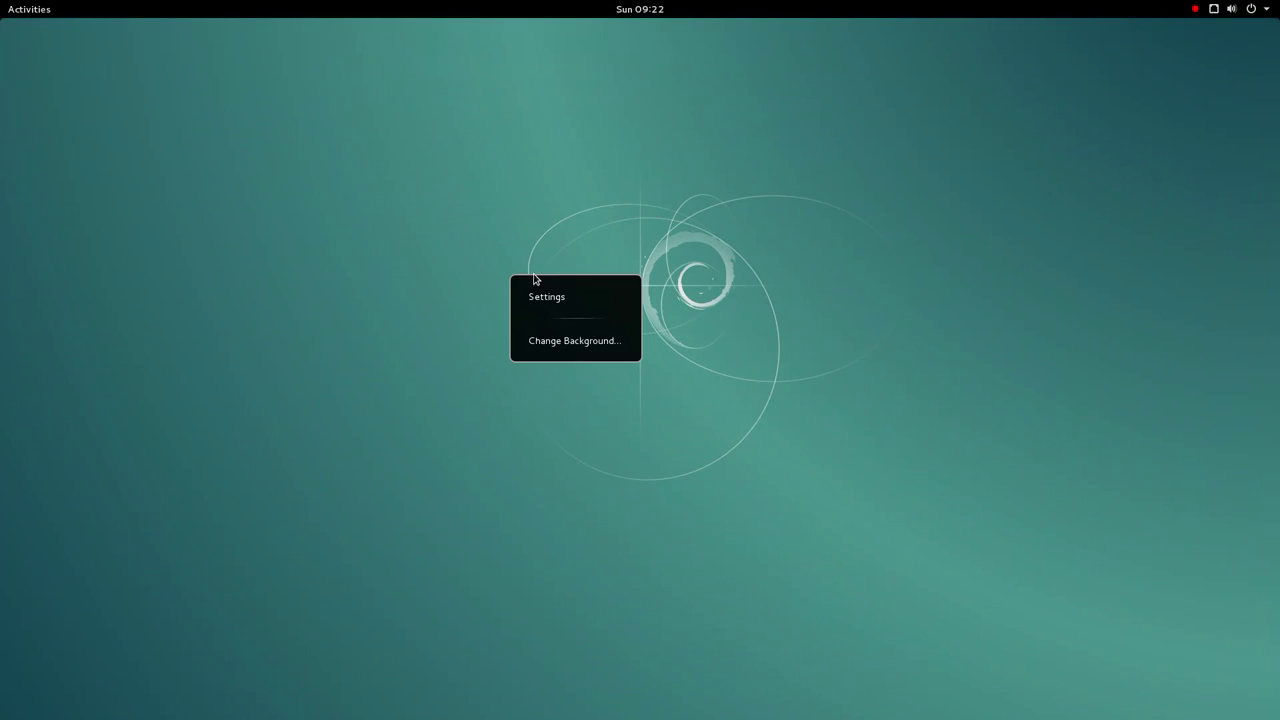
{"action": "left_click", "coordinate": [559, 341]}
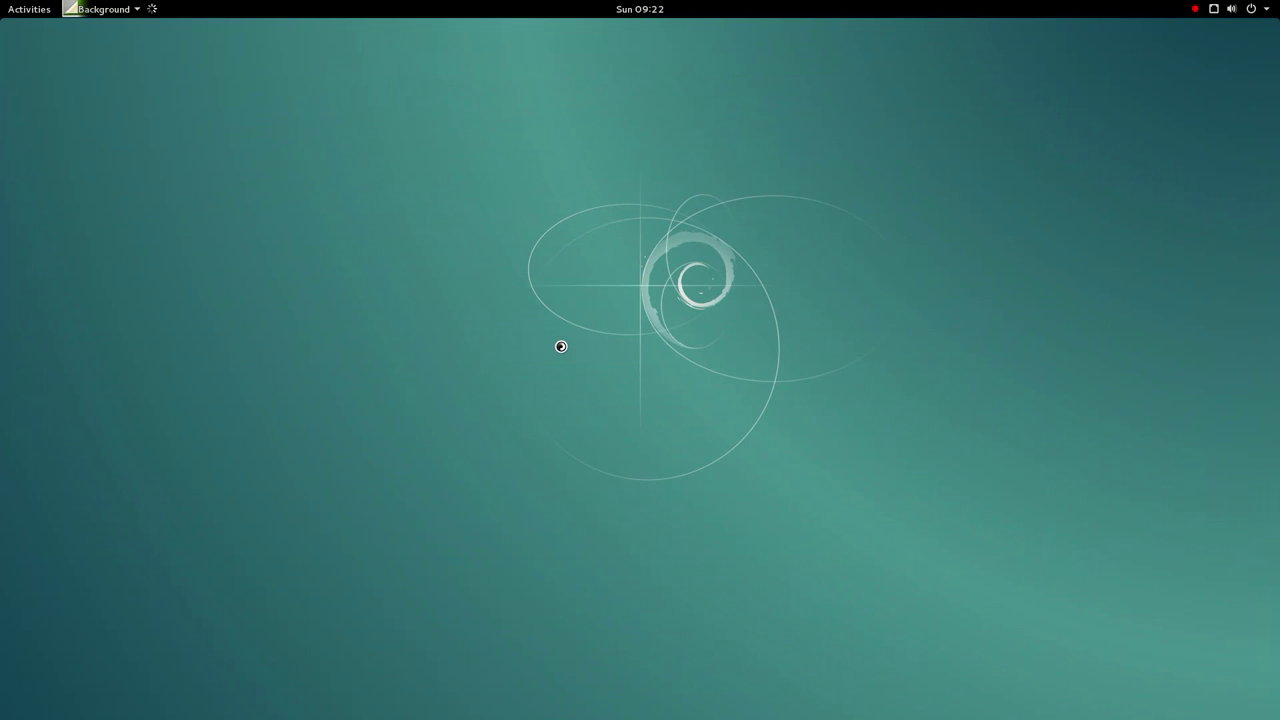
{"action": "left_click", "coordinate": [553, 333]}
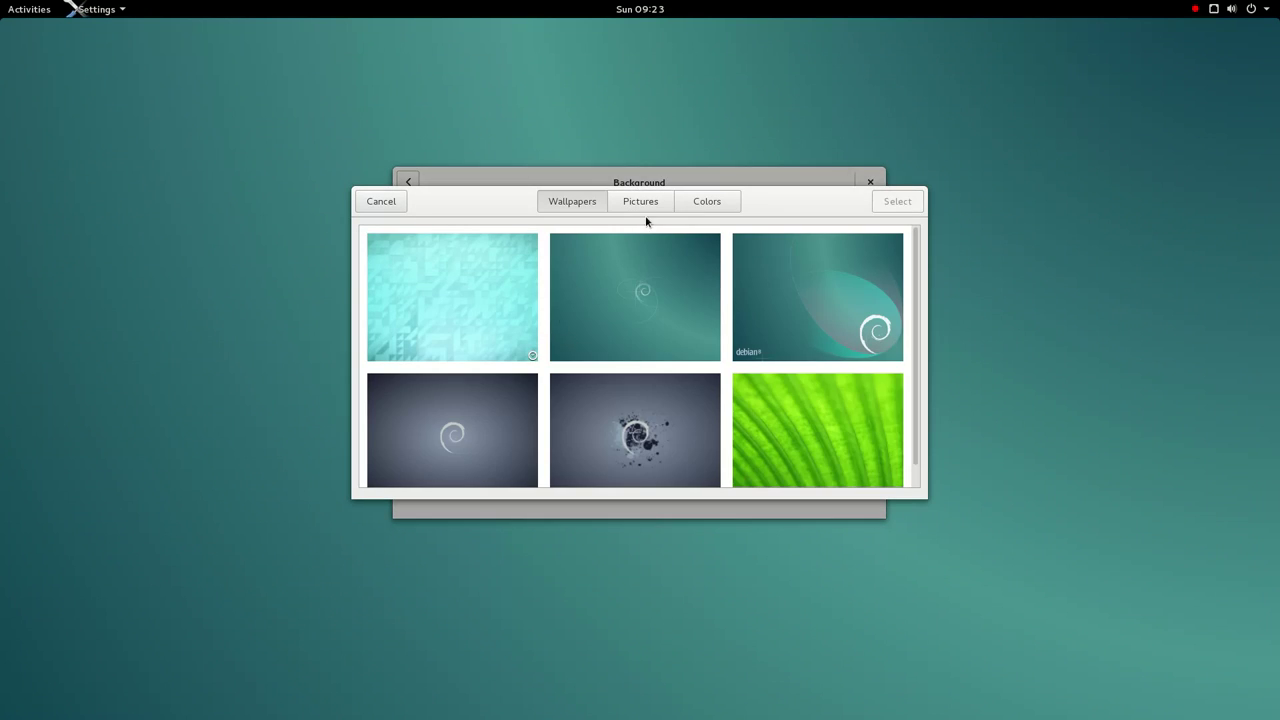
{"action": "scroll", "coordinate": [663, 383], "scroll_direction": "down", "scroll_amount": 10}
{"action": "scroll", "coordinate": [663, 385], "scroll_direction": "down", "scroll_amount": 3}
{"action": "scroll", "coordinate": [663, 385], "scroll_direction": "up", "scroll_amount": 4}
{"action": "scroll", "coordinate": [663, 385], "scroll_direction": "up", "scroll_amount": 5}
{"action": "left_click", "coordinate": [642, 204]}
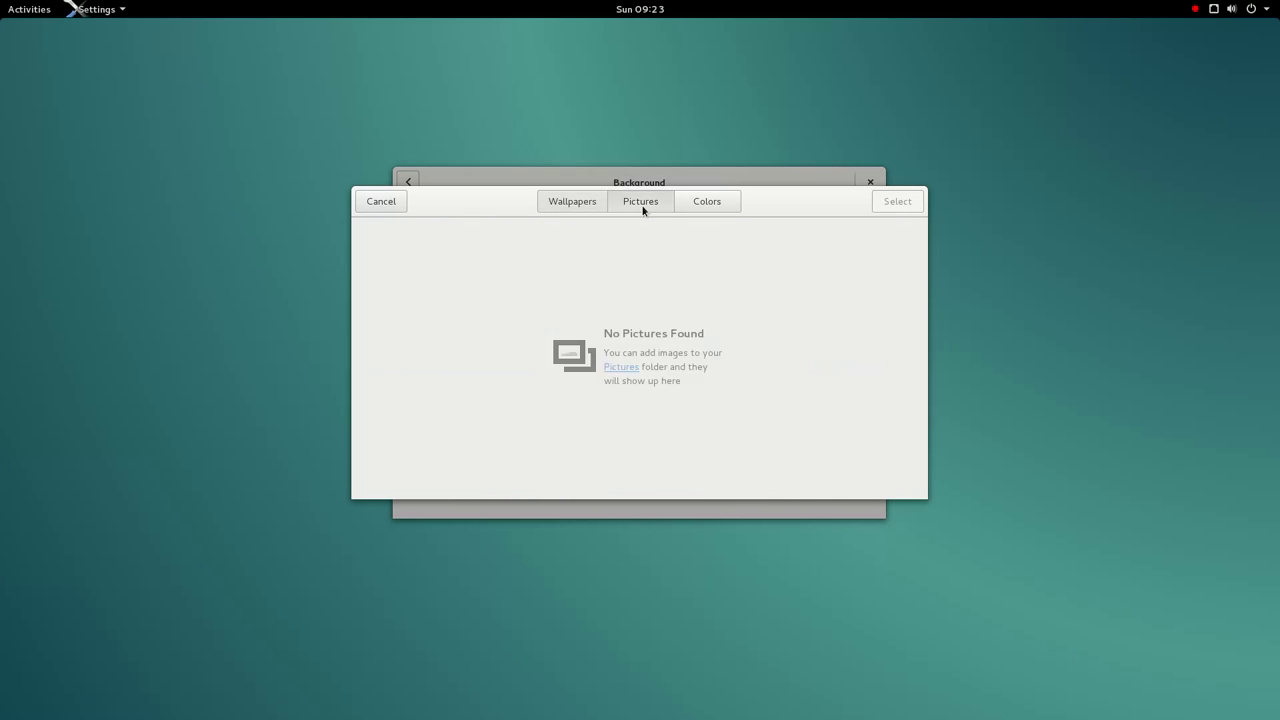
{"action": "left_click", "coordinate": [708, 210]}
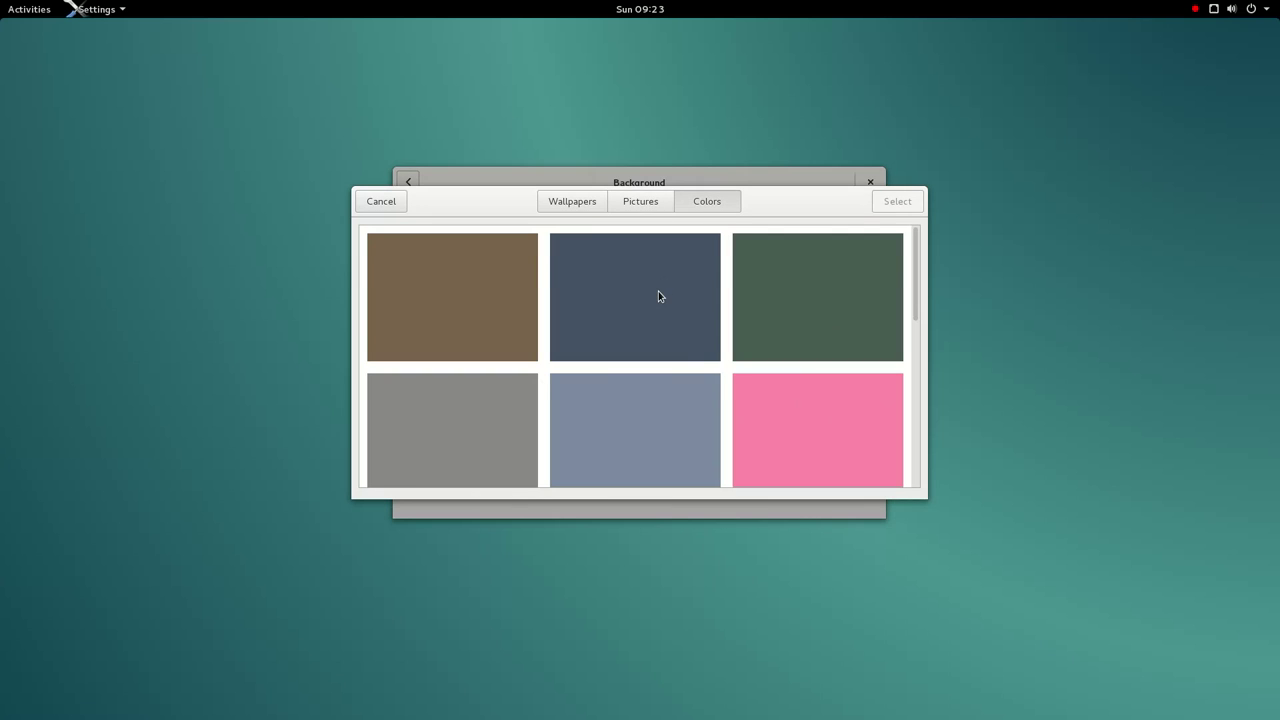
{"action": "scroll", "coordinate": [658, 296], "scroll_direction": "down", "scroll_amount": 7}
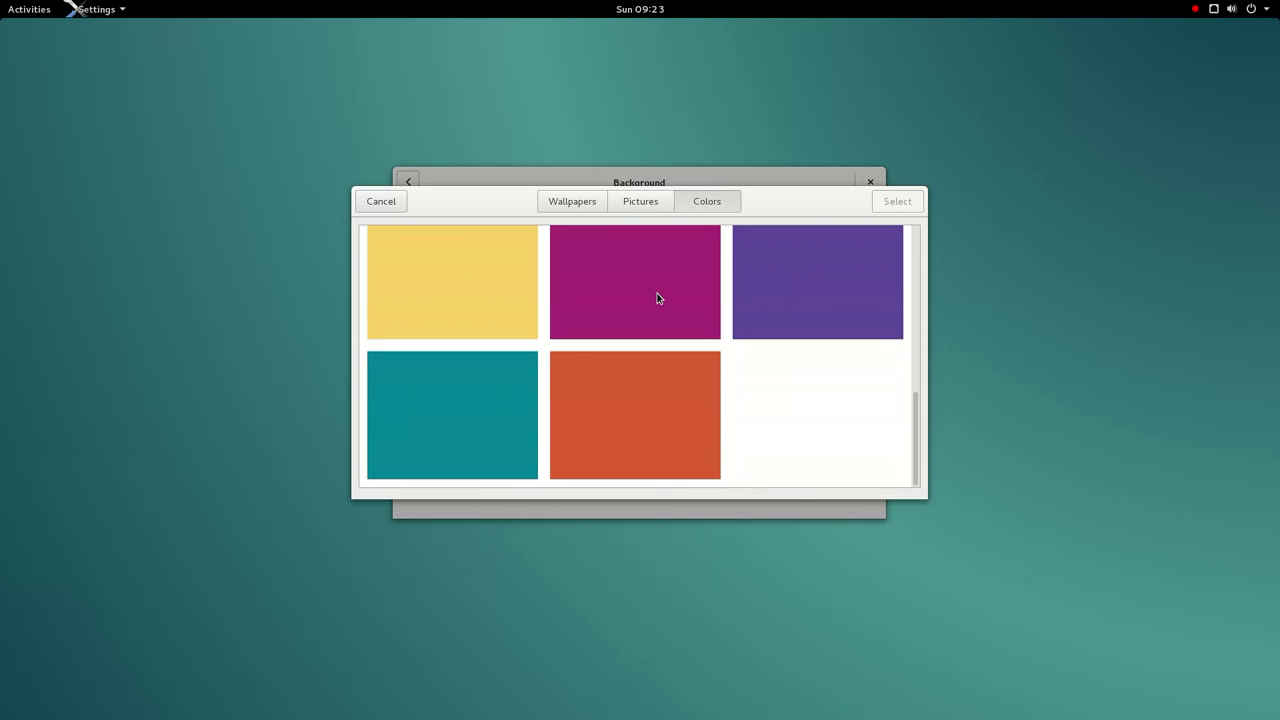
{"action": "left_click", "coordinate": [638, 204]}
{"action": "left_click", "coordinate": [573, 203]}
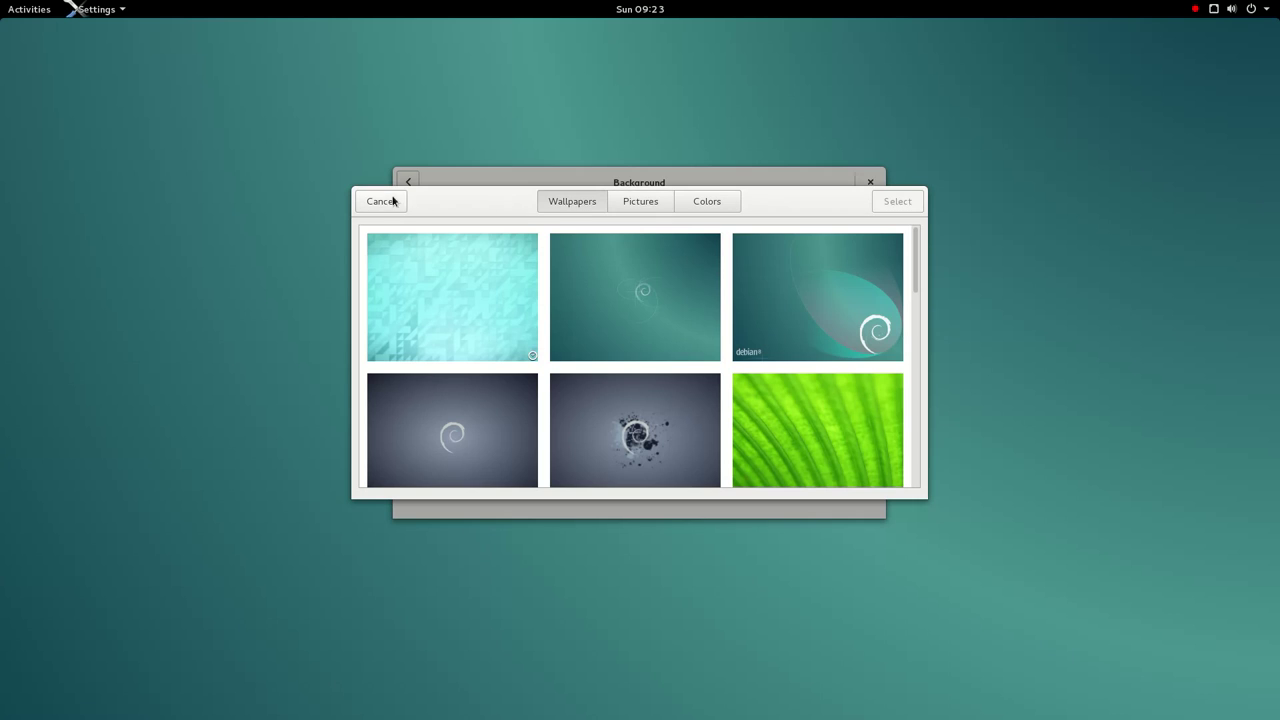
{"action": "left_click", "coordinate": [390, 202]}
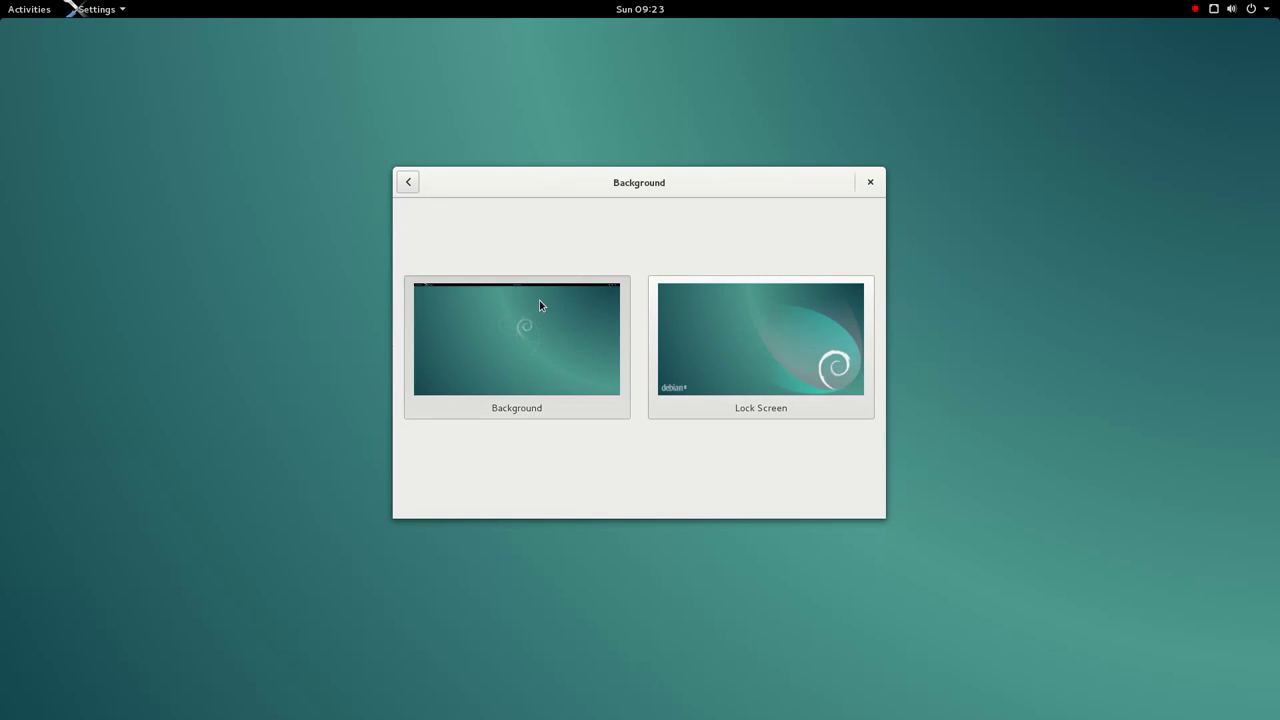
{"action": "left_click", "coordinate": [539, 300]}
{"action": "left_click", "coordinate": [379, 201]}
{"action": "left_click", "coordinate": [408, 181]}
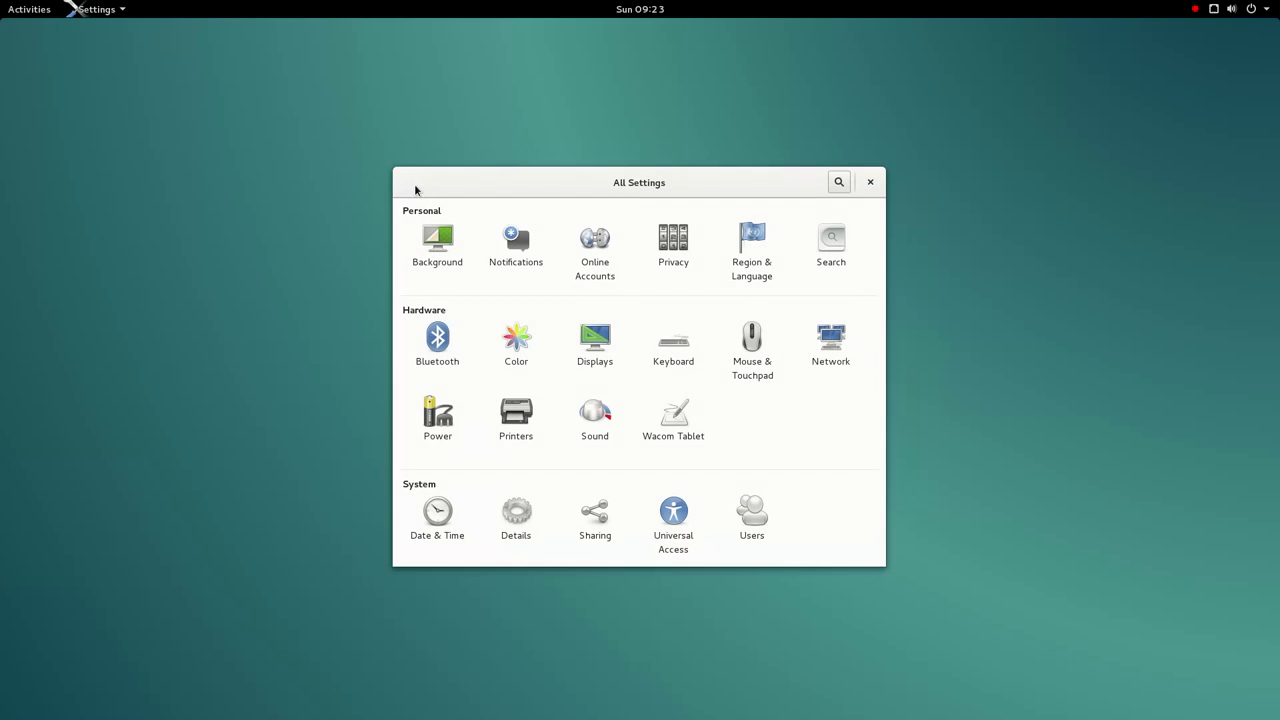
{"action": "left_click", "coordinate": [871, 186]}
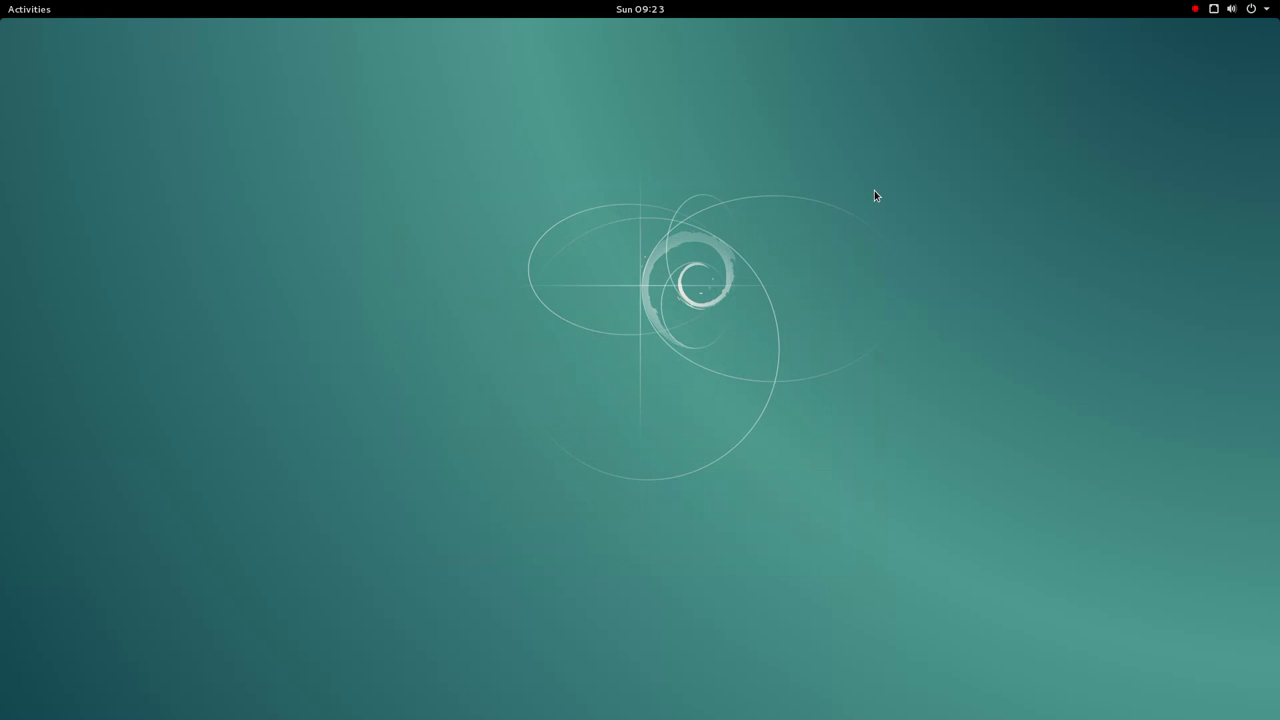
- Launch Settings from the desktop's right-click menu and nudge its window aside
{"action": "left_click", "coordinate": [32, 14]}
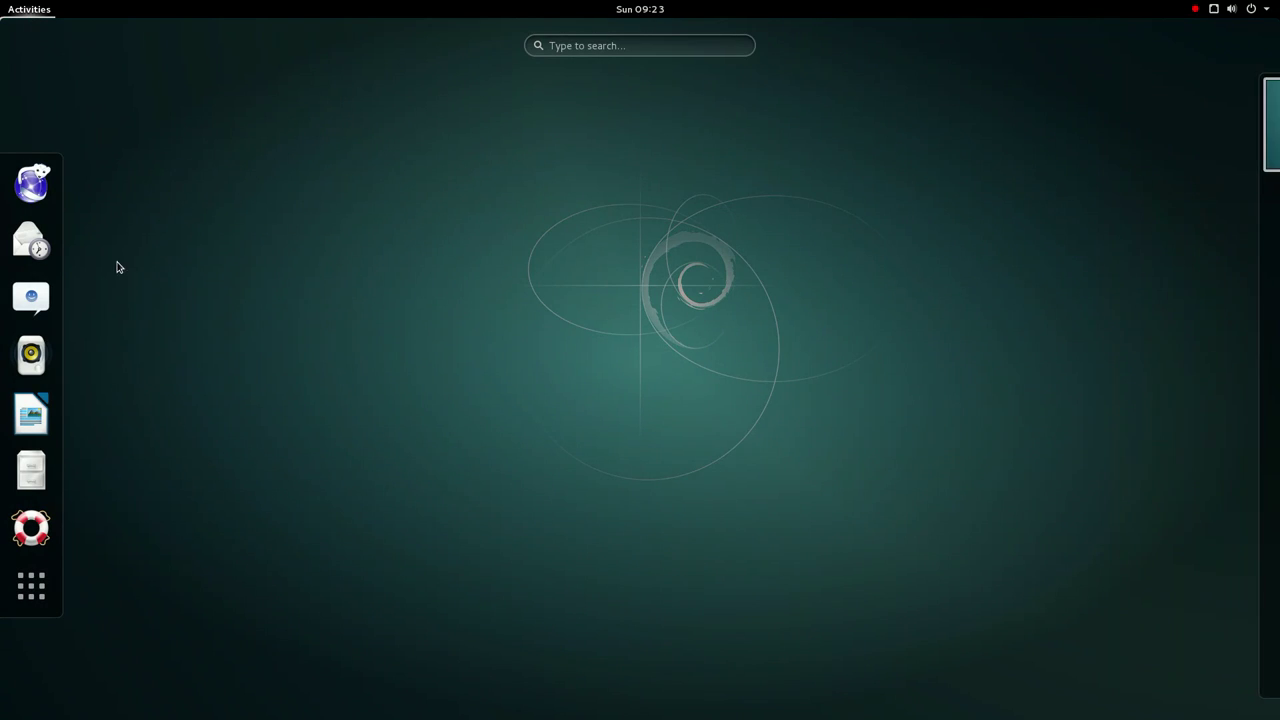
{"action": "left_click", "coordinate": [595, 271]}
{"action": "right_click", "coordinate": [592, 270]}
{"action": "left_click", "coordinate": [611, 283]}
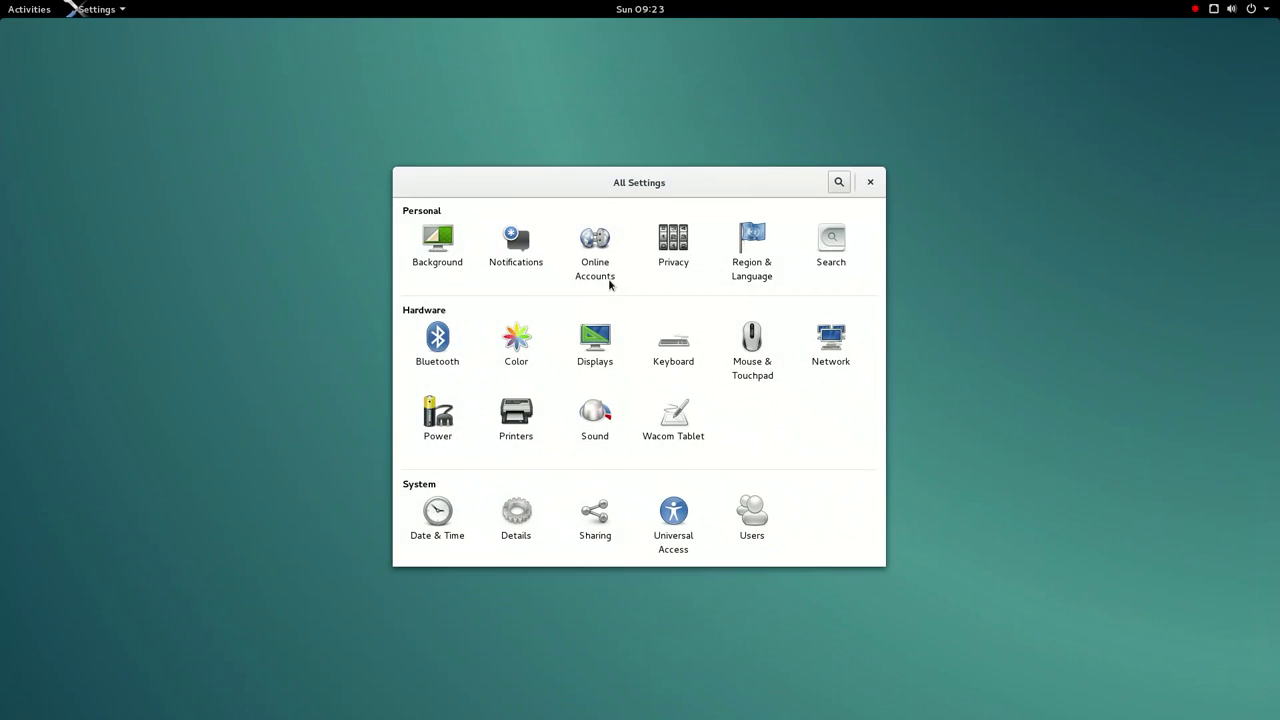
{"action": "left_click_drag", "start_coordinate": [514, 213], "coordinate": [469, 226]}
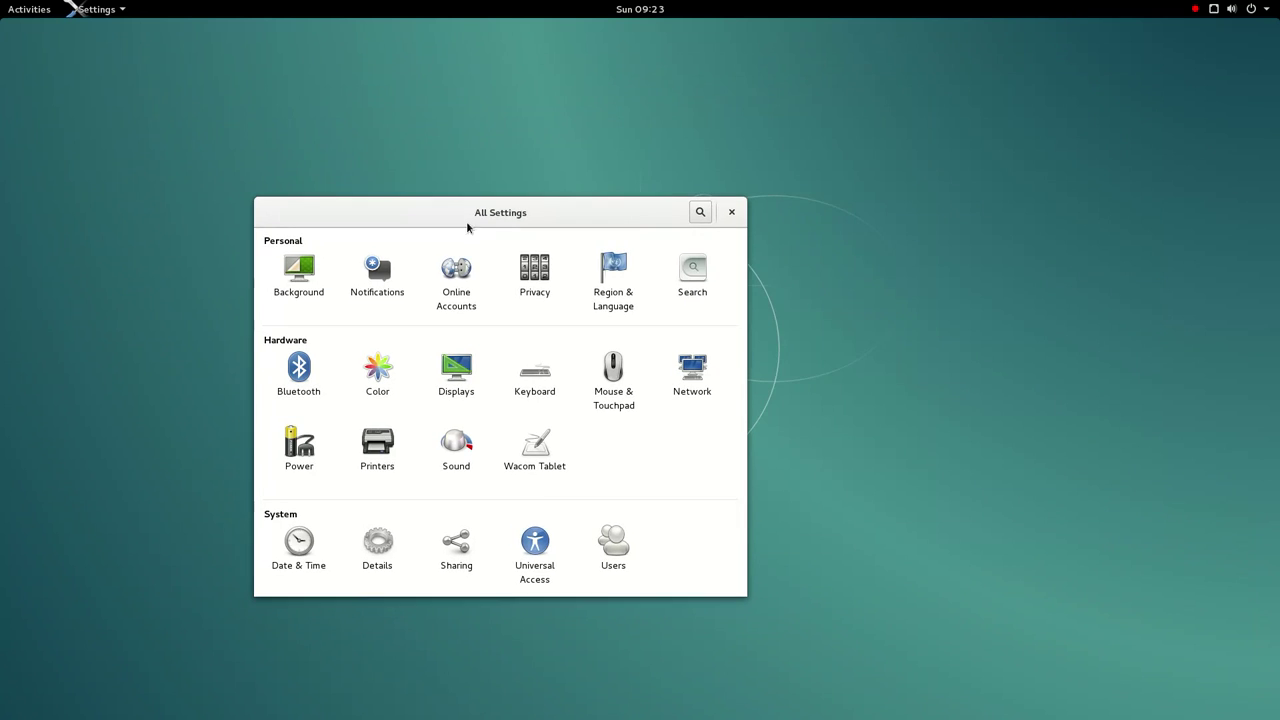
- In the Activities overview, drag the Settings window toward another workspace and browse the workspaces
{"action": "left_click", "coordinate": [29, 9]}
{"action": "left_click_drag", "start_coordinate": [597, 229], "coordinate": [1184, 270]}
{"action": "mouse_move", "coordinate": [1143, 282]}
{"action": "left_click", "coordinate": [1187, 240]}
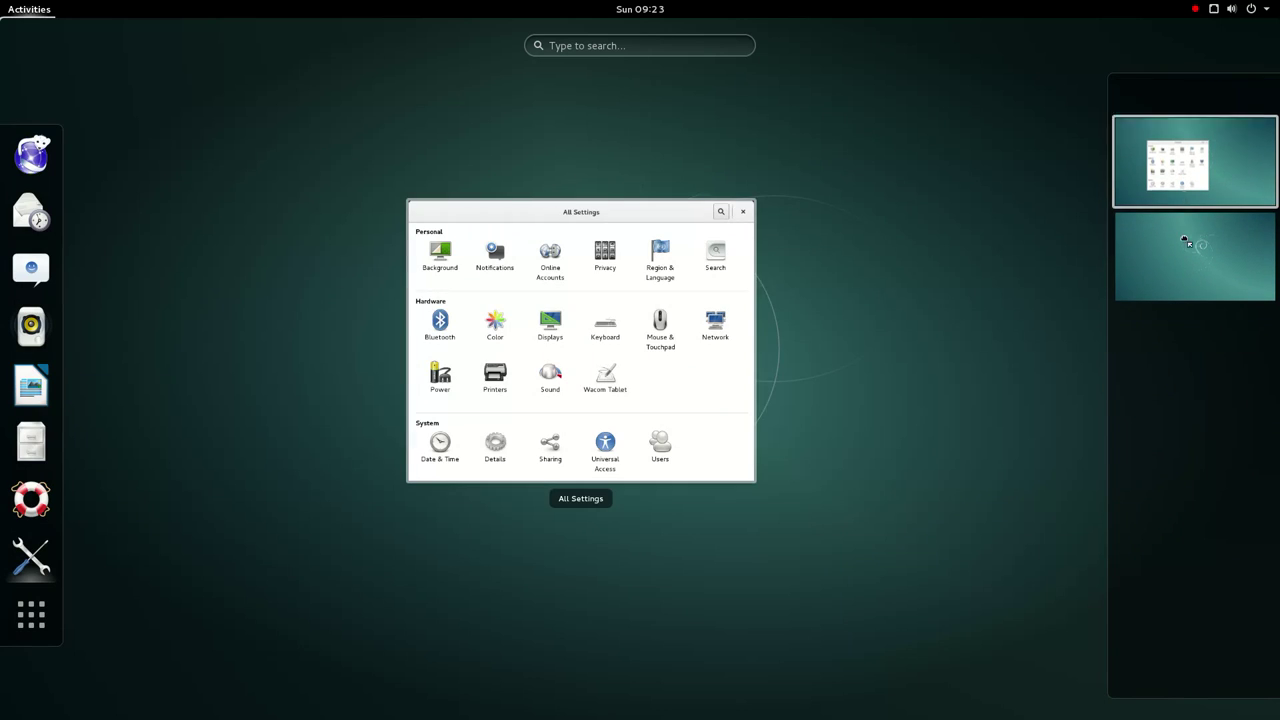
{"action": "left_click", "coordinate": [1177, 222]}
{"action": "left_click", "coordinate": [1180, 126]}
- Move the Settings window into workspace 2 and park it in the top-left corner
{"action": "left_click_drag", "start_coordinate": [1180, 126], "coordinate": [1192, 258]}
{"action": "left_click", "coordinate": [1173, 243]}
{"action": "left_click", "coordinate": [808, 303]}
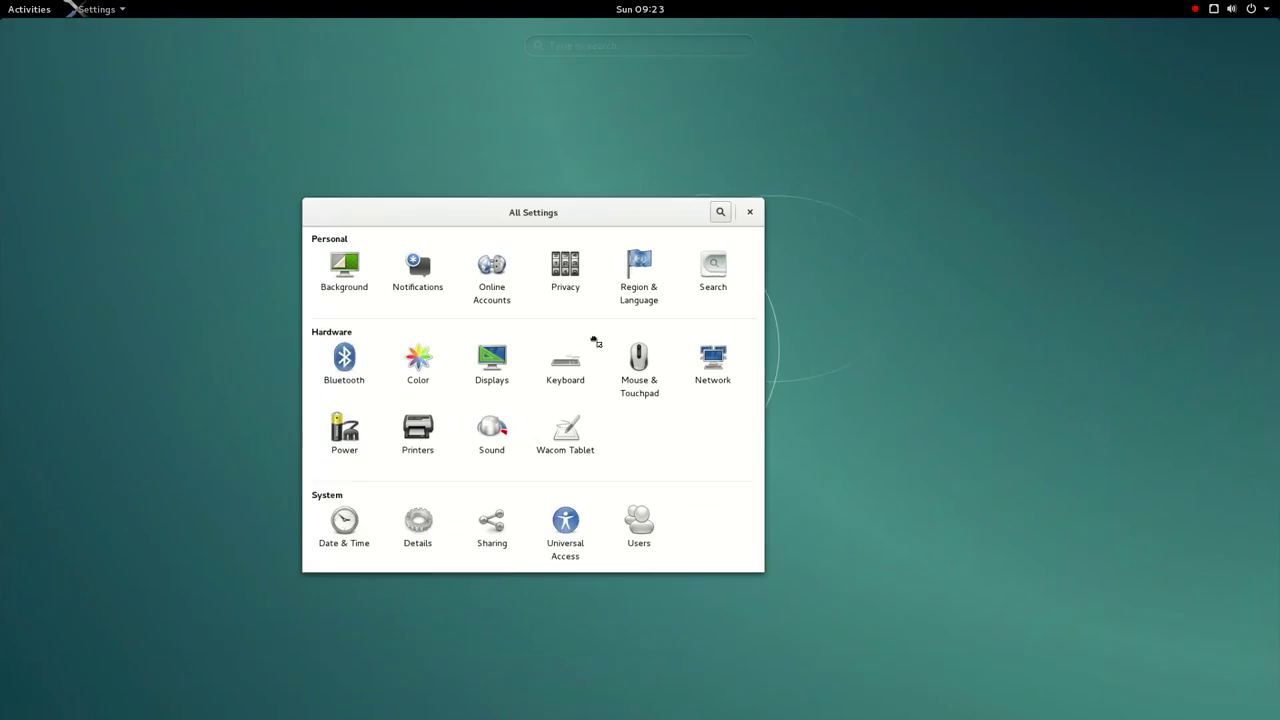
{"action": "left_click_drag", "start_coordinate": [516, 250], "coordinate": [597, 175]}
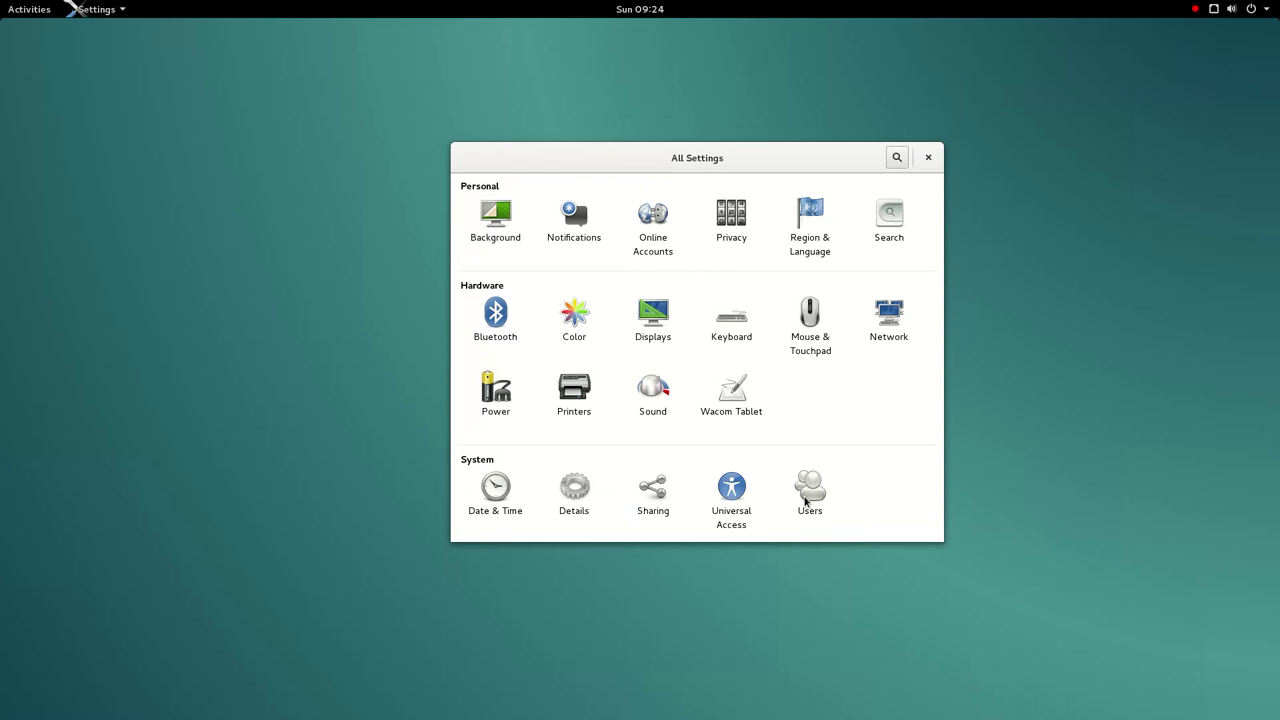
{"action": "left_click", "coordinate": [808, 495]}
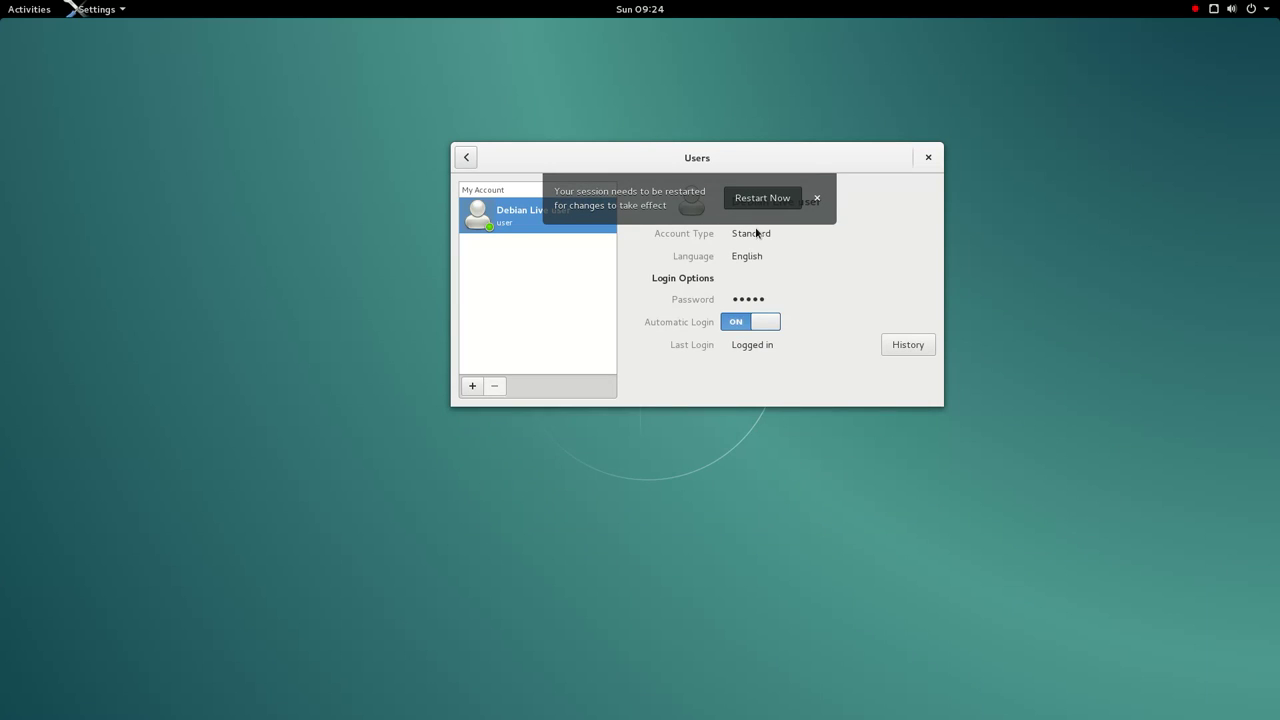
{"action": "left_click", "coordinate": [466, 157]}
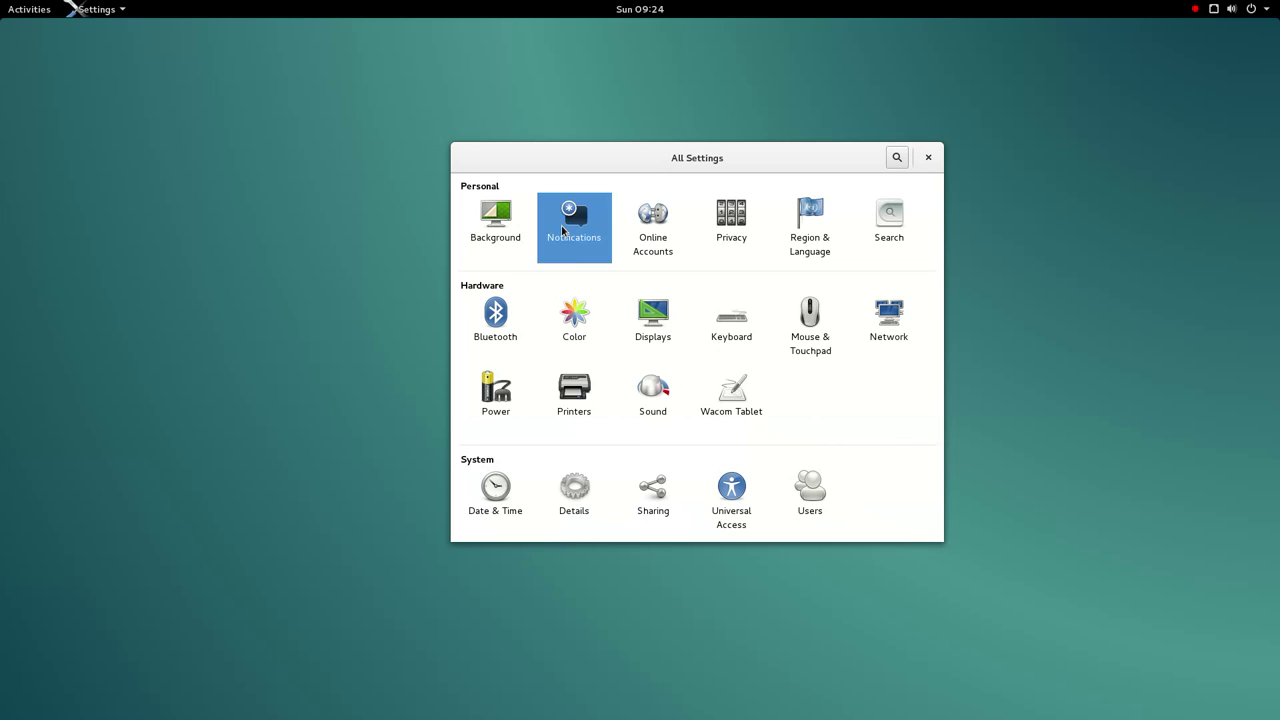
{"action": "left_click", "coordinate": [562, 229]}
{"action": "scroll", "coordinate": [628, 298], "scroll_direction": "down", "scroll_amount": 5}
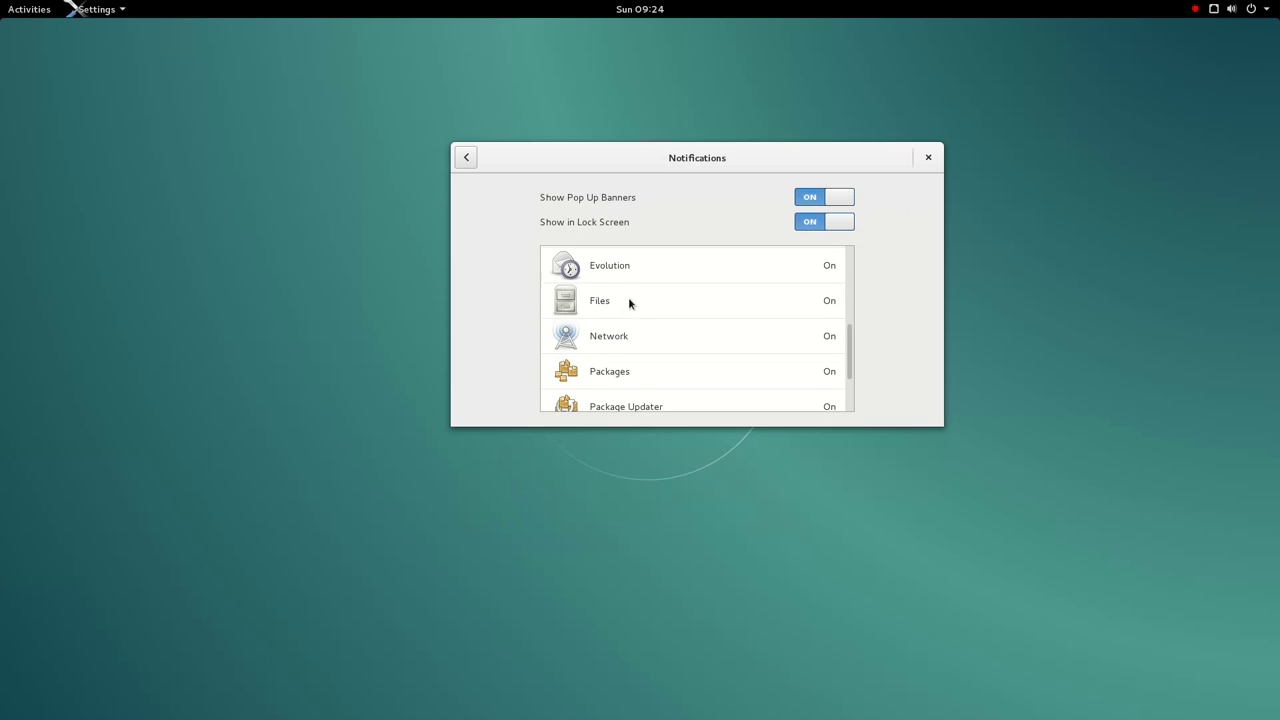
{"action": "left_click", "coordinate": [468, 158]}
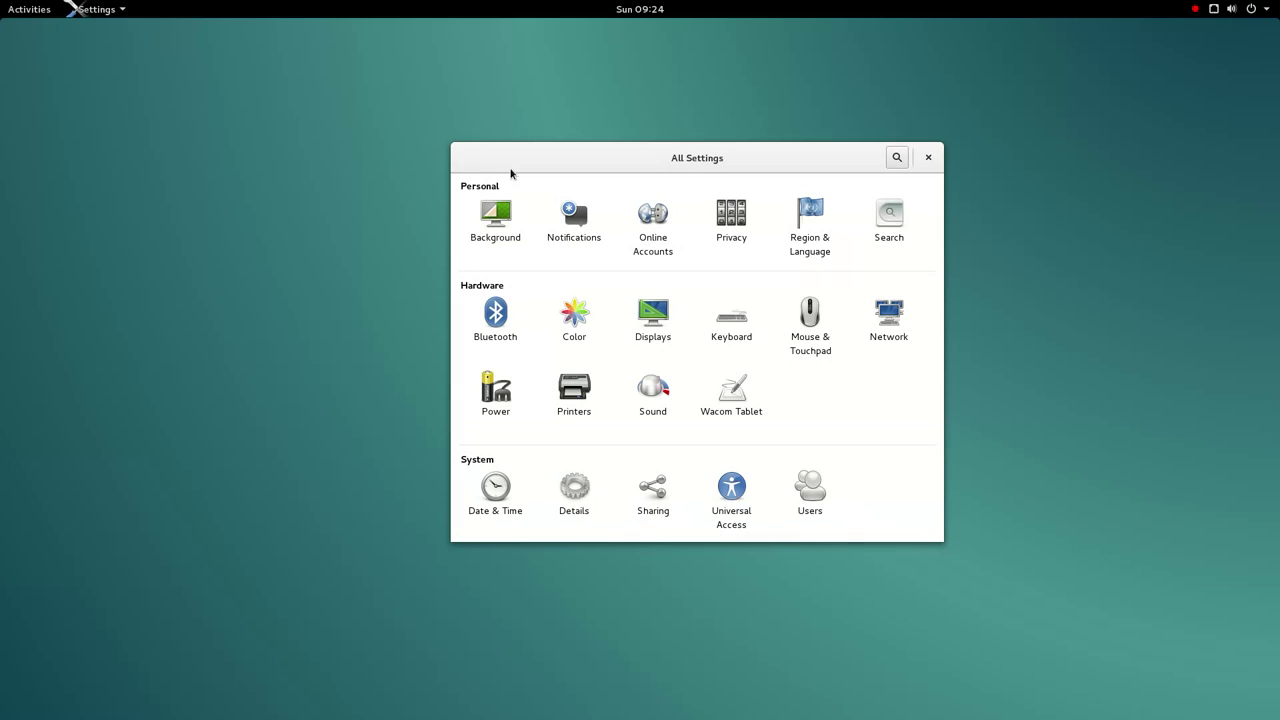
{"action": "left_click", "coordinate": [718, 224]}
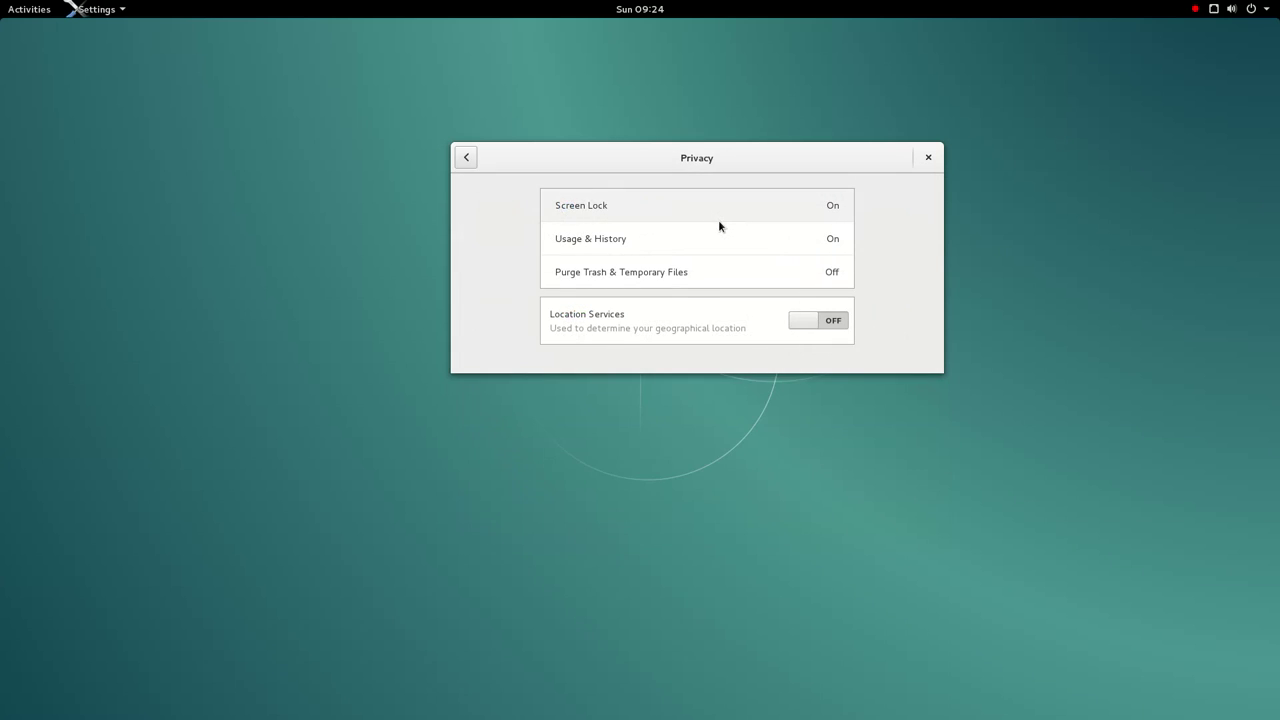
{"action": "left_click", "coordinate": [467, 158]}
{"action": "left_click", "coordinate": [889, 218]}
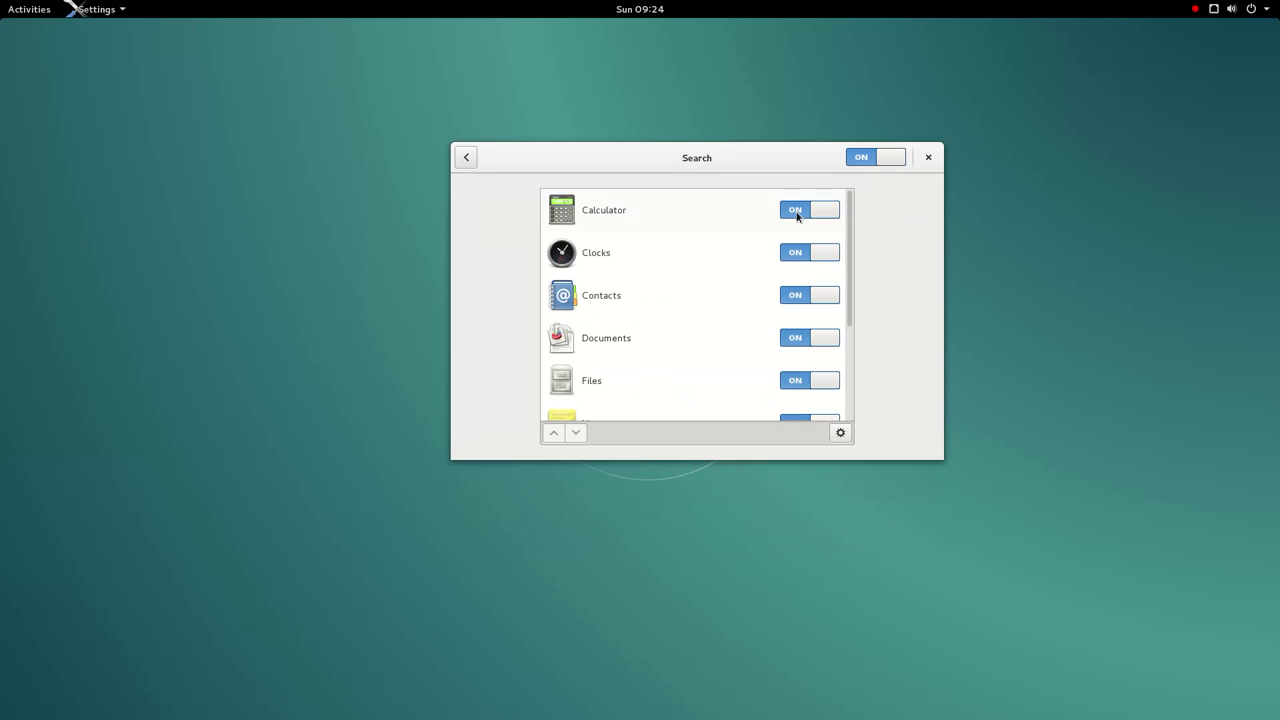
{"action": "scroll", "coordinate": [660, 278], "scroll_direction": "down", "scroll_amount": 5}
{"action": "scroll", "coordinate": [660, 278], "scroll_direction": "up", "scroll_amount": 5}
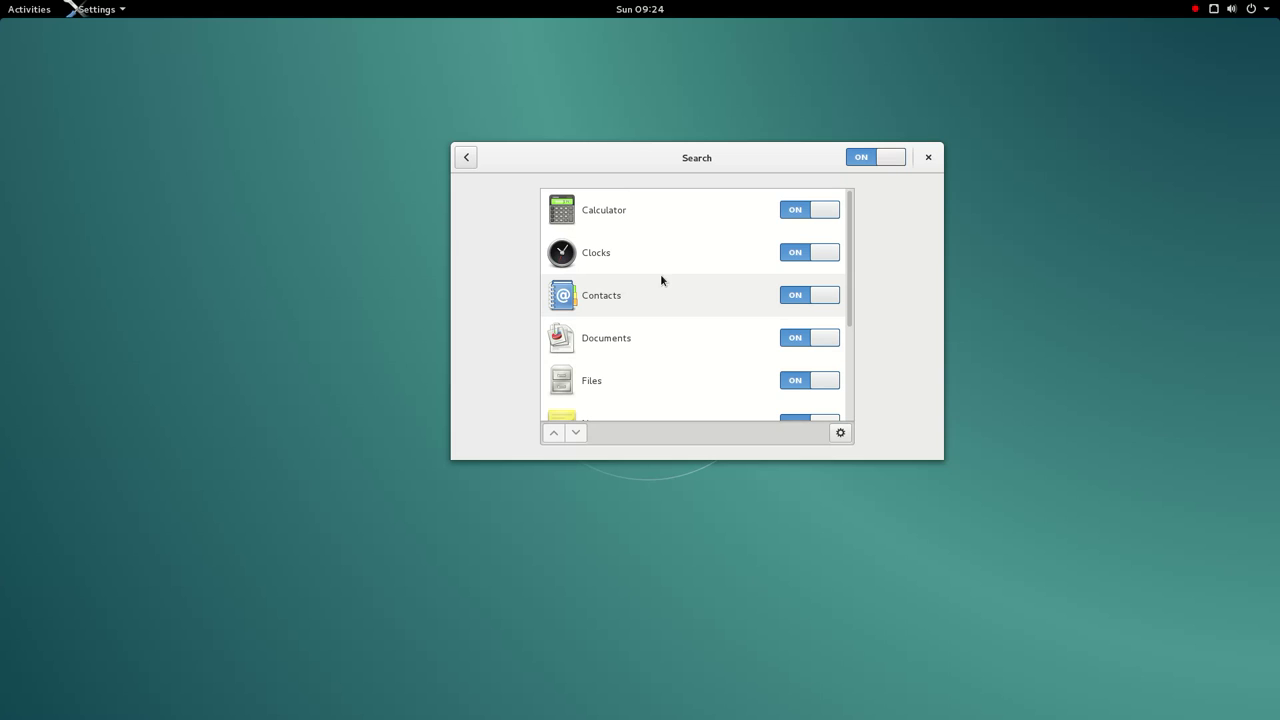
{"action": "scroll", "coordinate": [660, 280], "scroll_direction": "down", "scroll_amount": 5}
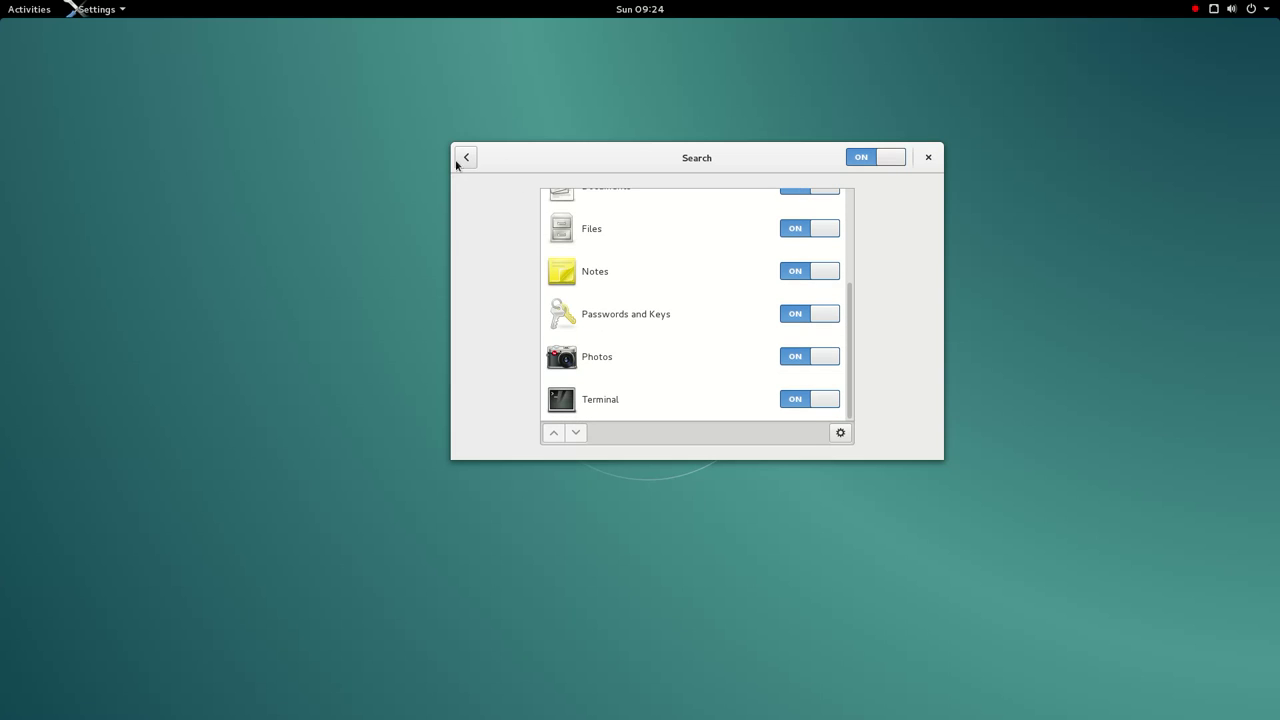
{"action": "left_click", "coordinate": [458, 163]}
{"action": "left_click", "coordinate": [897, 244]}
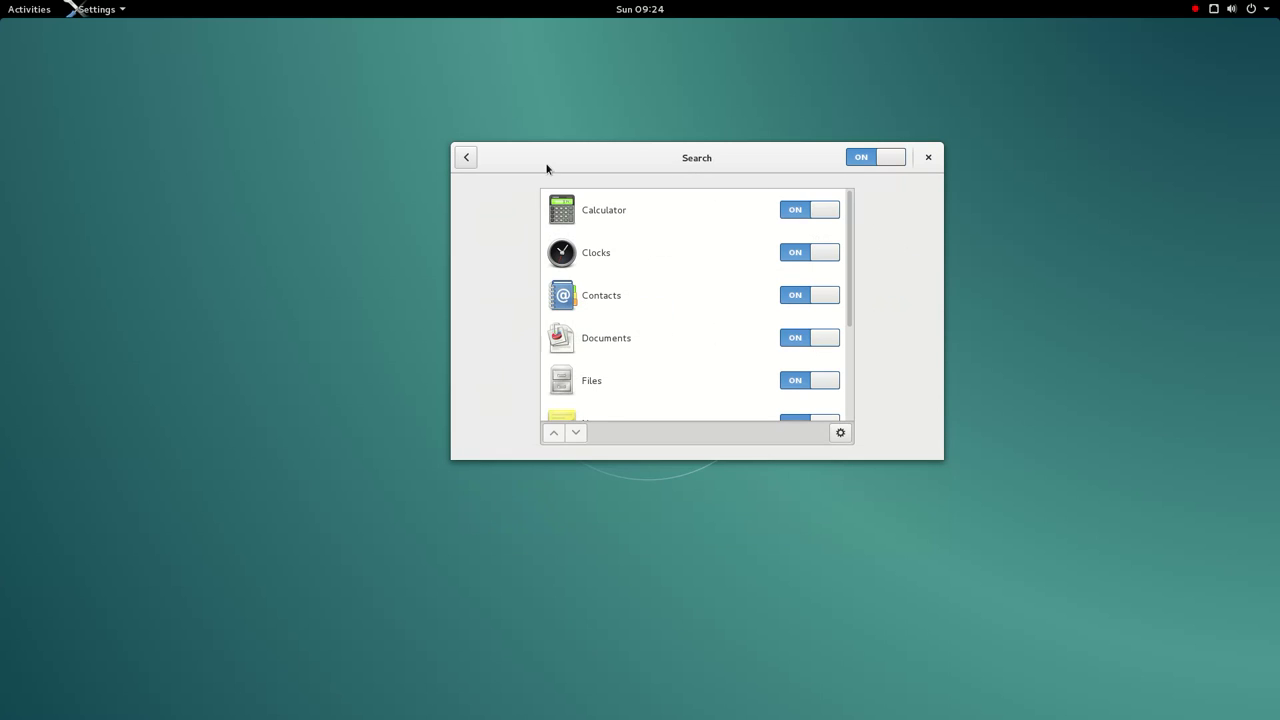
{"action": "left_click", "coordinate": [470, 166]}
{"action": "left_click", "coordinate": [520, 331]}
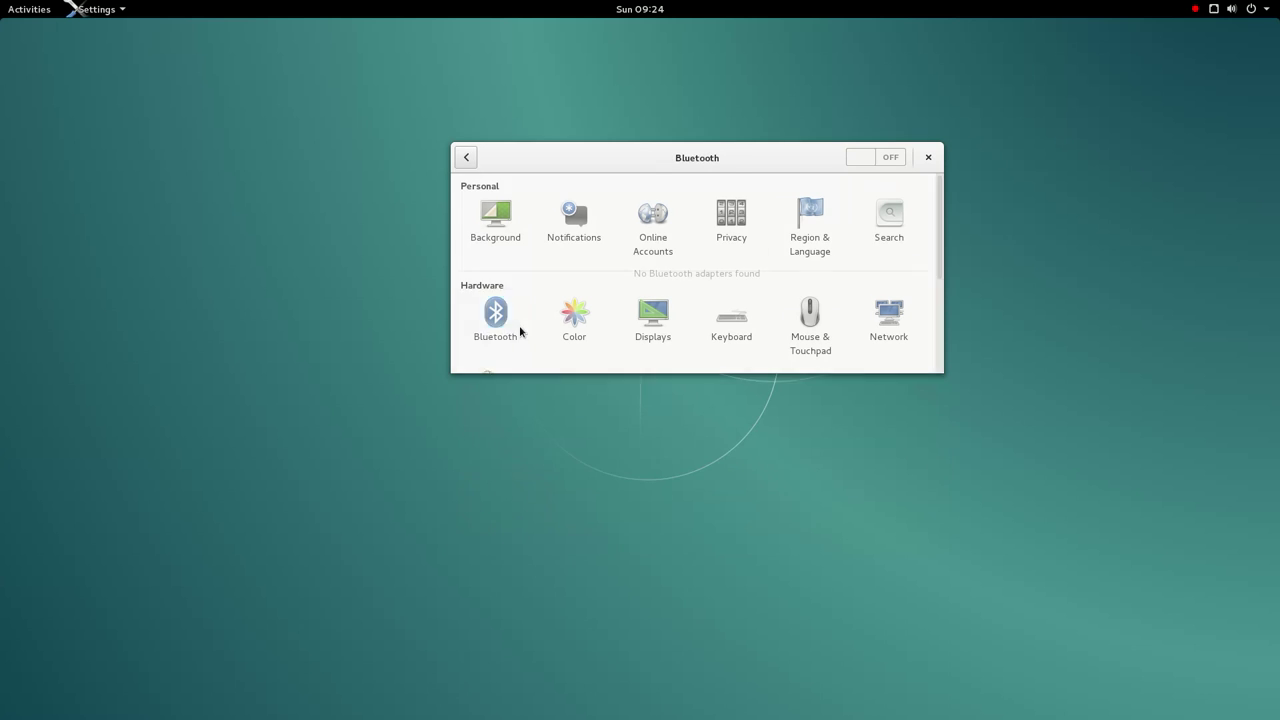
{"action": "left_click", "coordinate": [469, 162]}
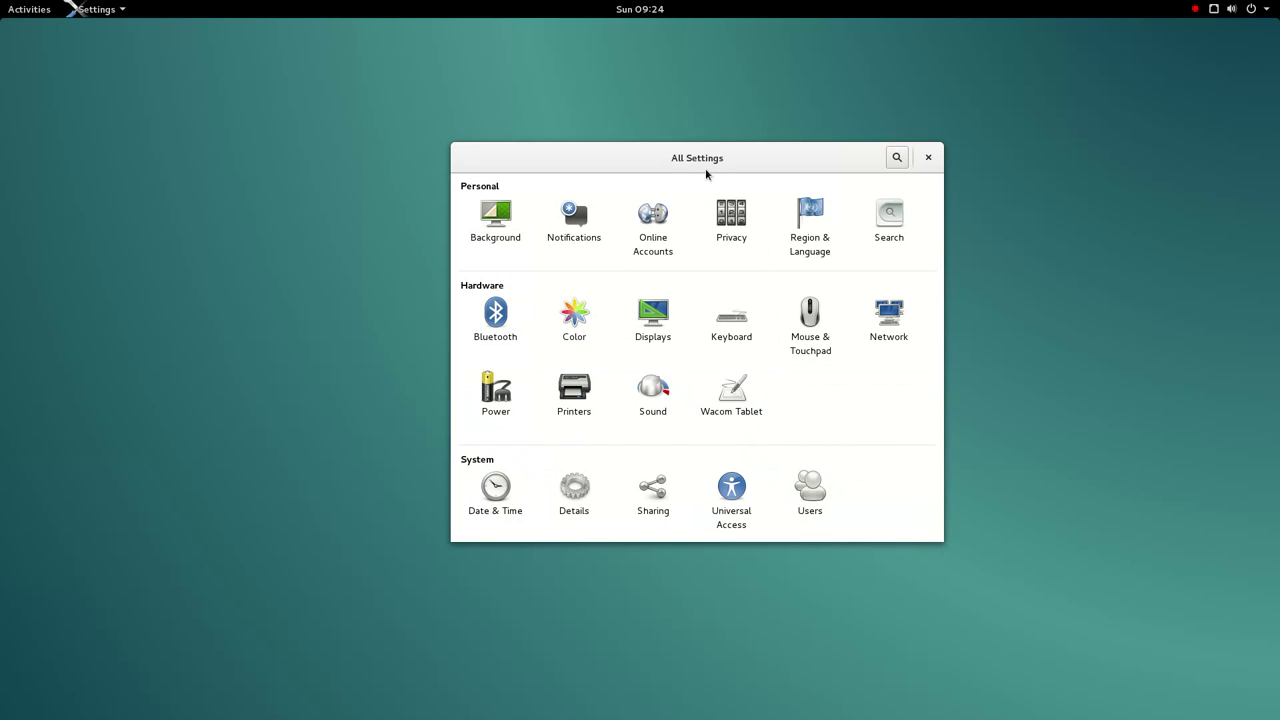
- Raise the Settings window, dismiss its title-bar menu, and view the Color panel
{"action": "left_click_drag", "start_coordinate": [714, 166], "coordinate": [680, 41]}
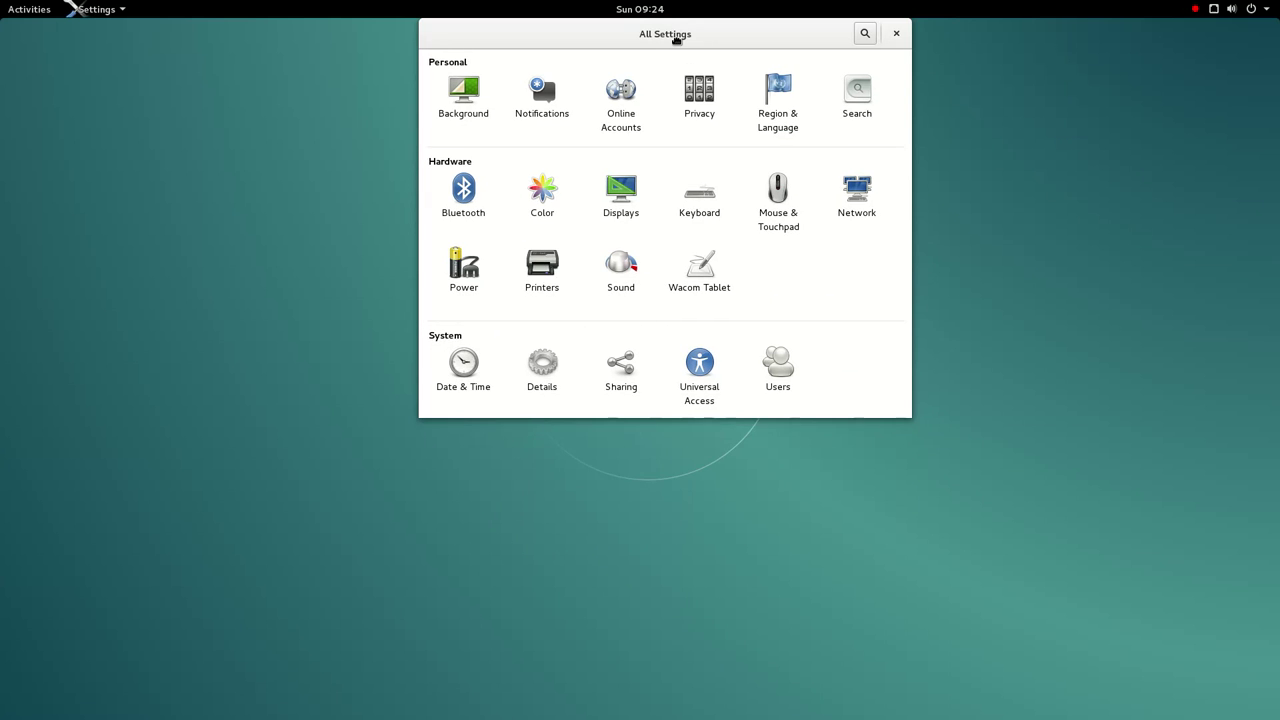
{"action": "right_click", "coordinate": [676, 38]}
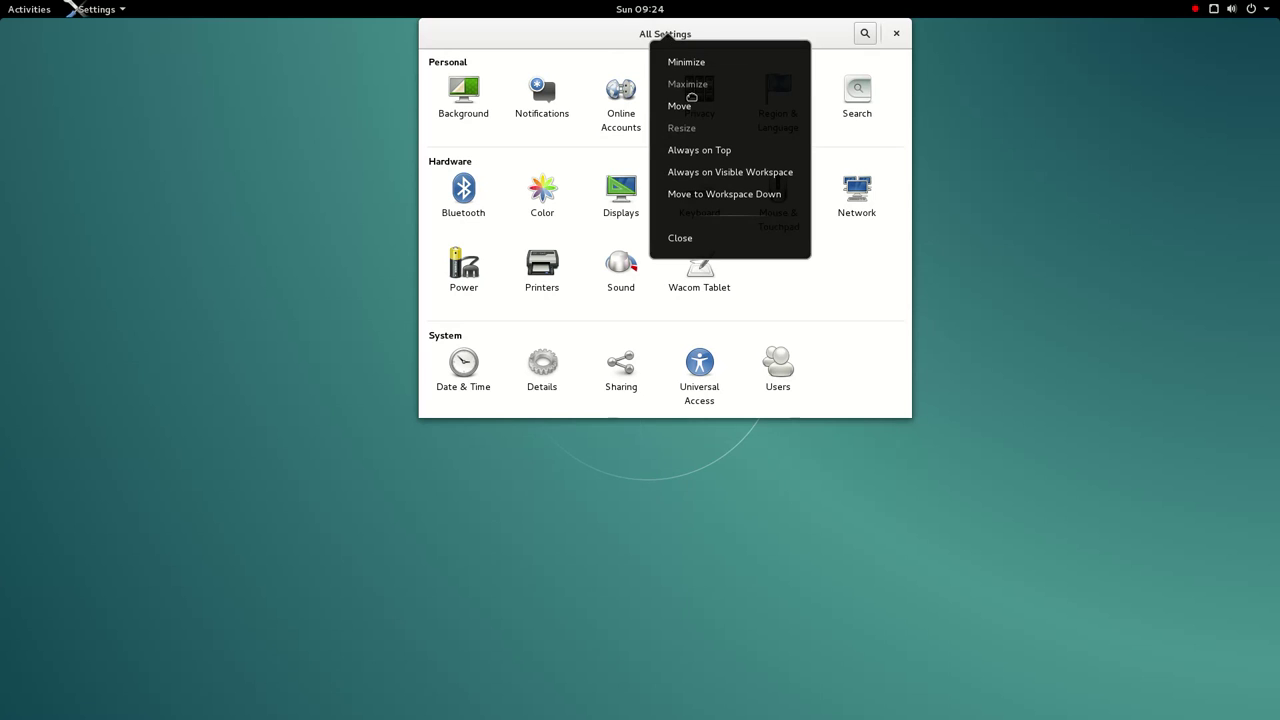
{"action": "left_click", "coordinate": [601, 56]}
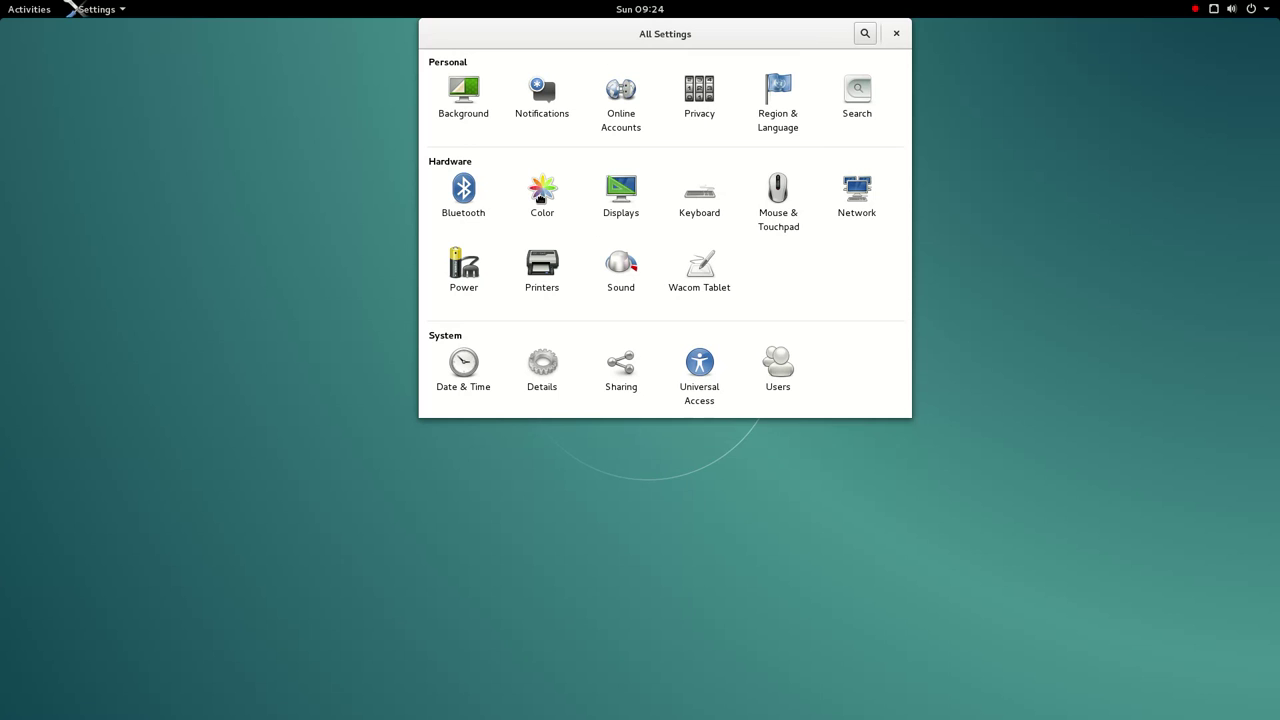
{"action": "left_click", "coordinate": [560, 206]}
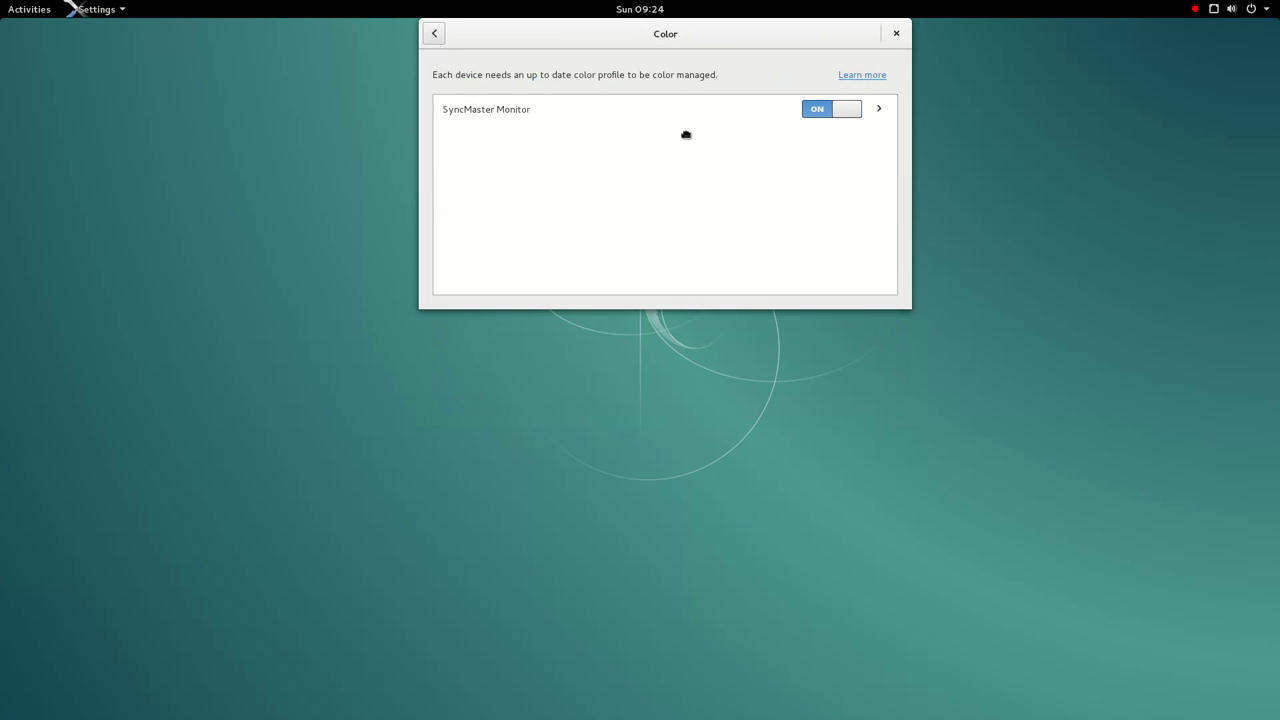
{"action": "left_click", "coordinate": [445, 35]}
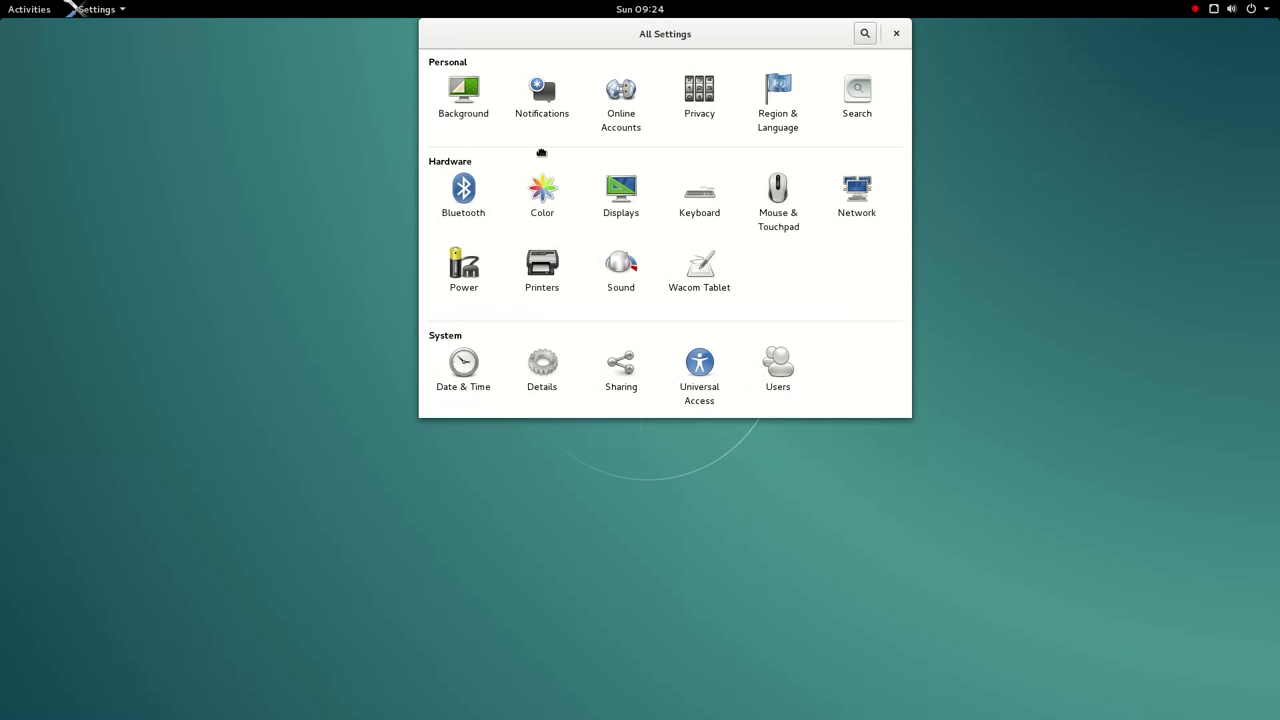
- Review Displays, cancelling the Samsung monitor options, and Mouse & Touchpad, then open Network
{"action": "left_click", "coordinate": [634, 214]}
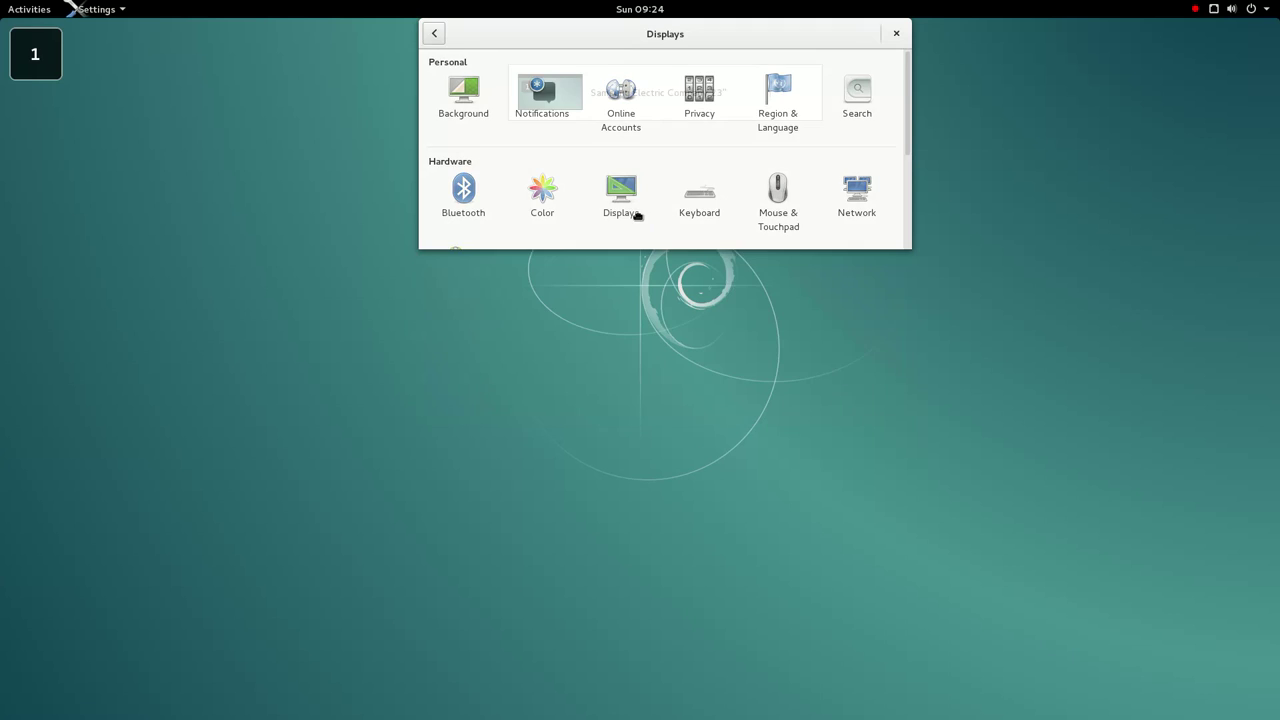
{"action": "left_click", "coordinate": [641, 115]}
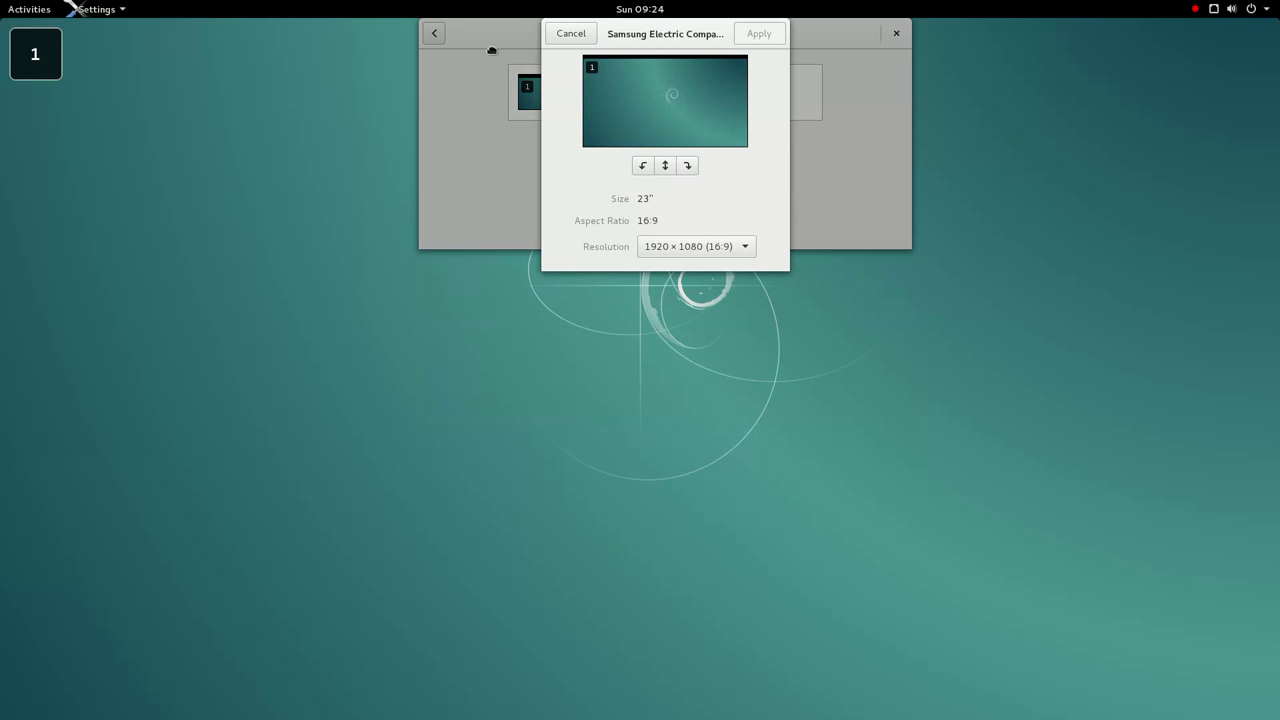
{"action": "left_click", "coordinate": [586, 37]}
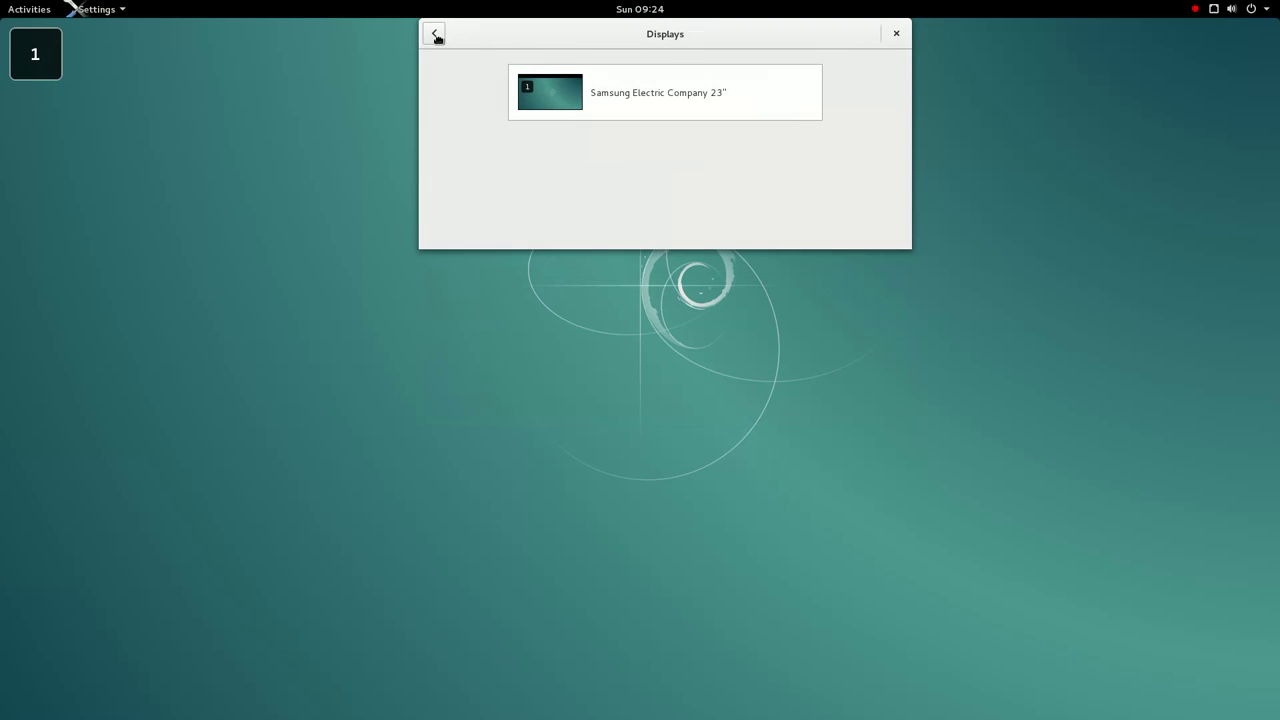
{"action": "left_click", "coordinate": [445, 41]}
{"action": "left_click", "coordinate": [762, 210]}
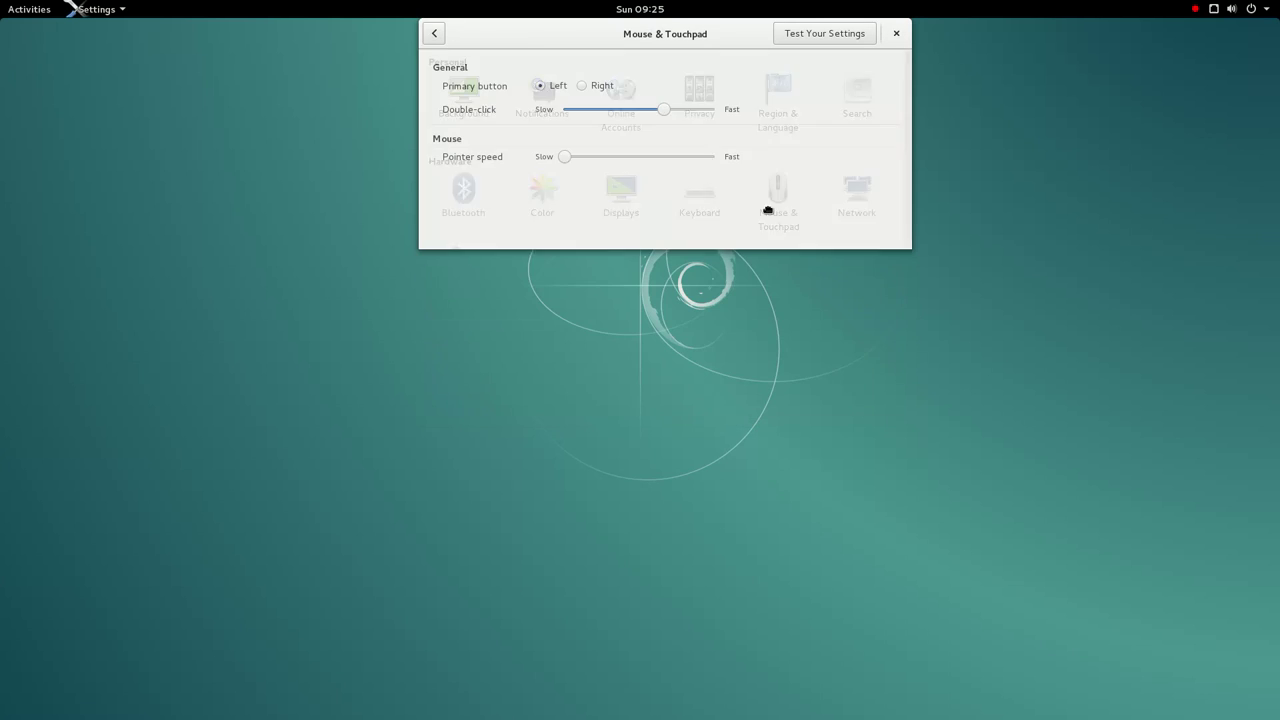
{"action": "left_click", "coordinate": [441, 38]}
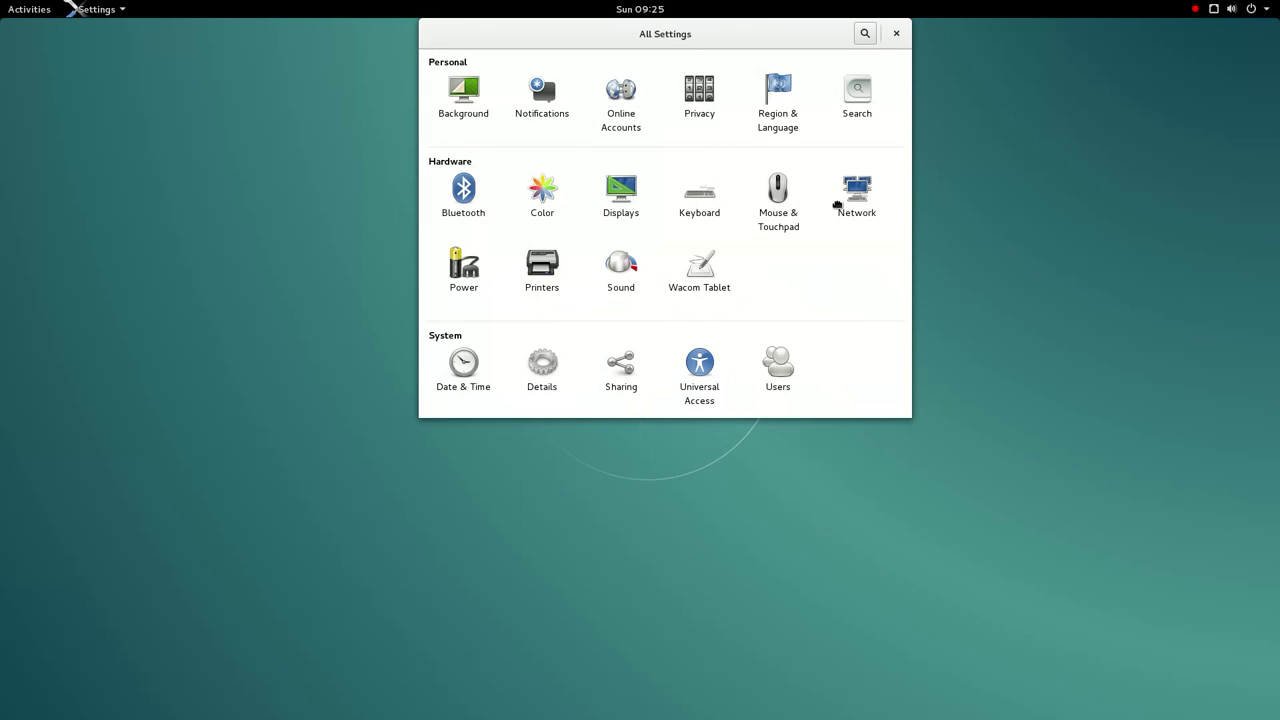
{"action": "left_click", "coordinate": [858, 200]}
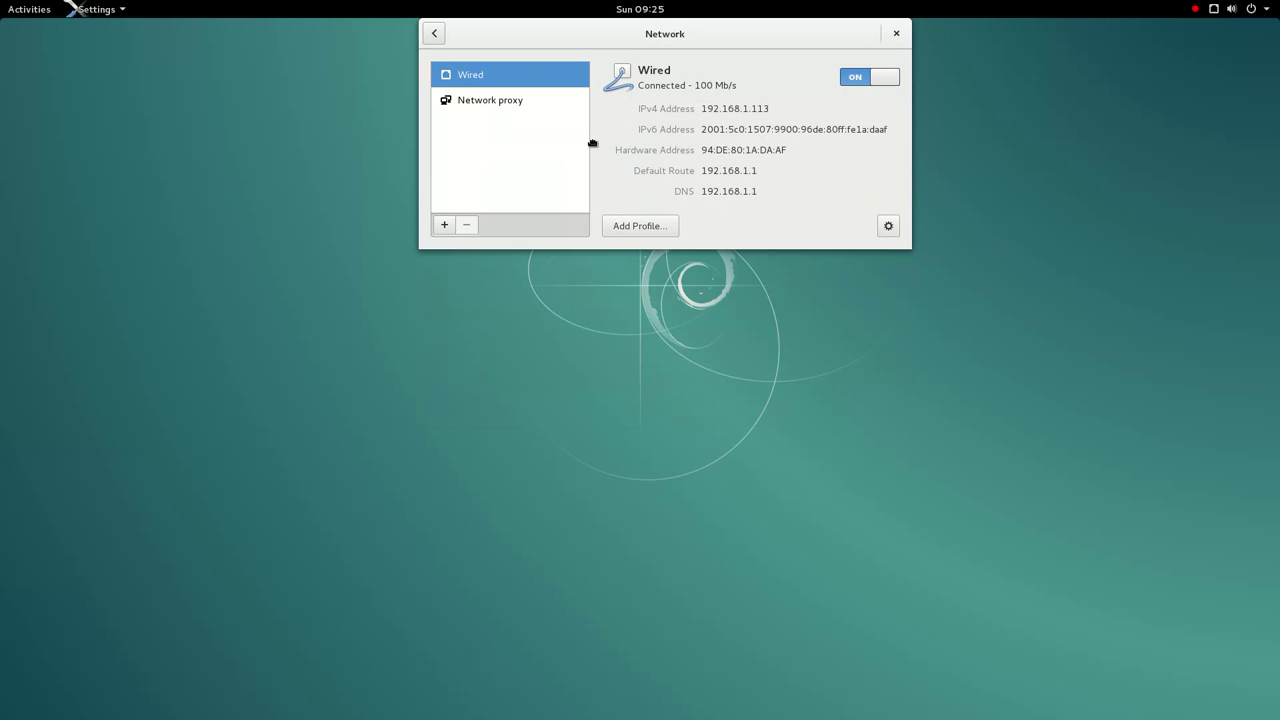
- Browse the Wired connection's Details, Security, Identity, IP and Reset pages, cancel, then open Date & Time
{"action": "left_click", "coordinate": [897, 229]}
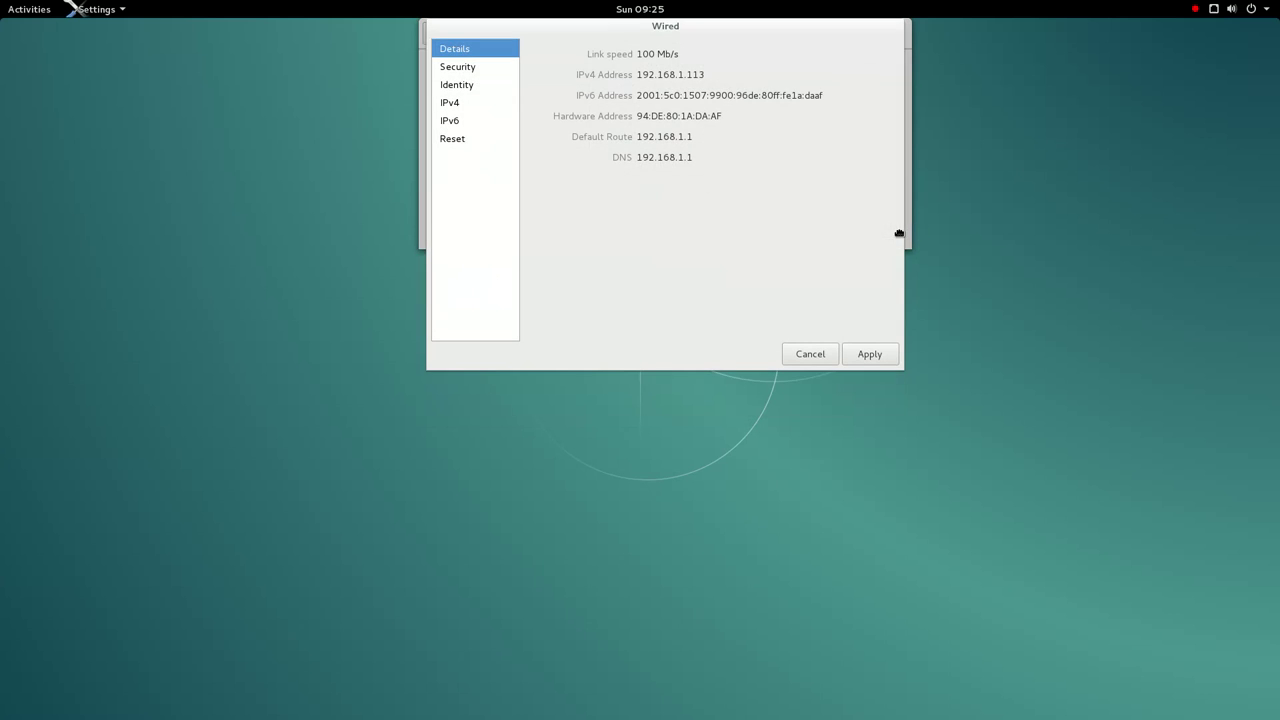
{"action": "left_click", "coordinate": [466, 72]}
{"action": "left_click", "coordinate": [470, 84]}
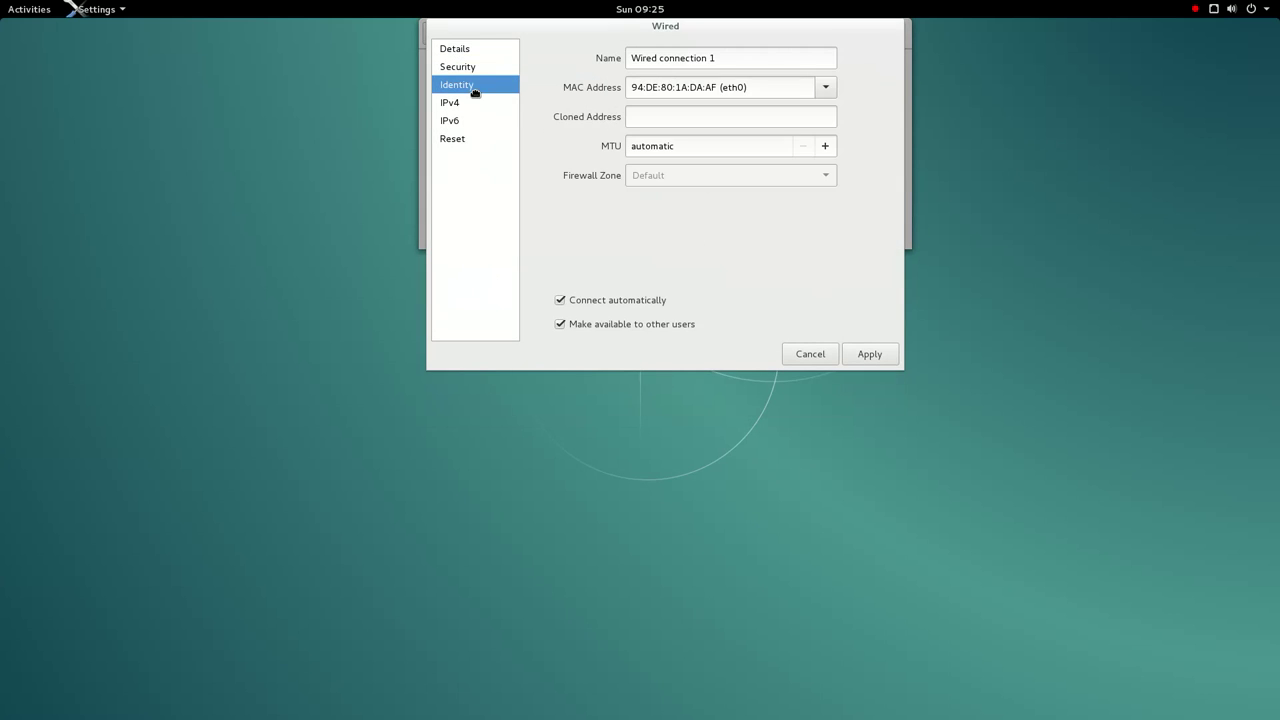
{"action": "left_click", "coordinate": [478, 106]}
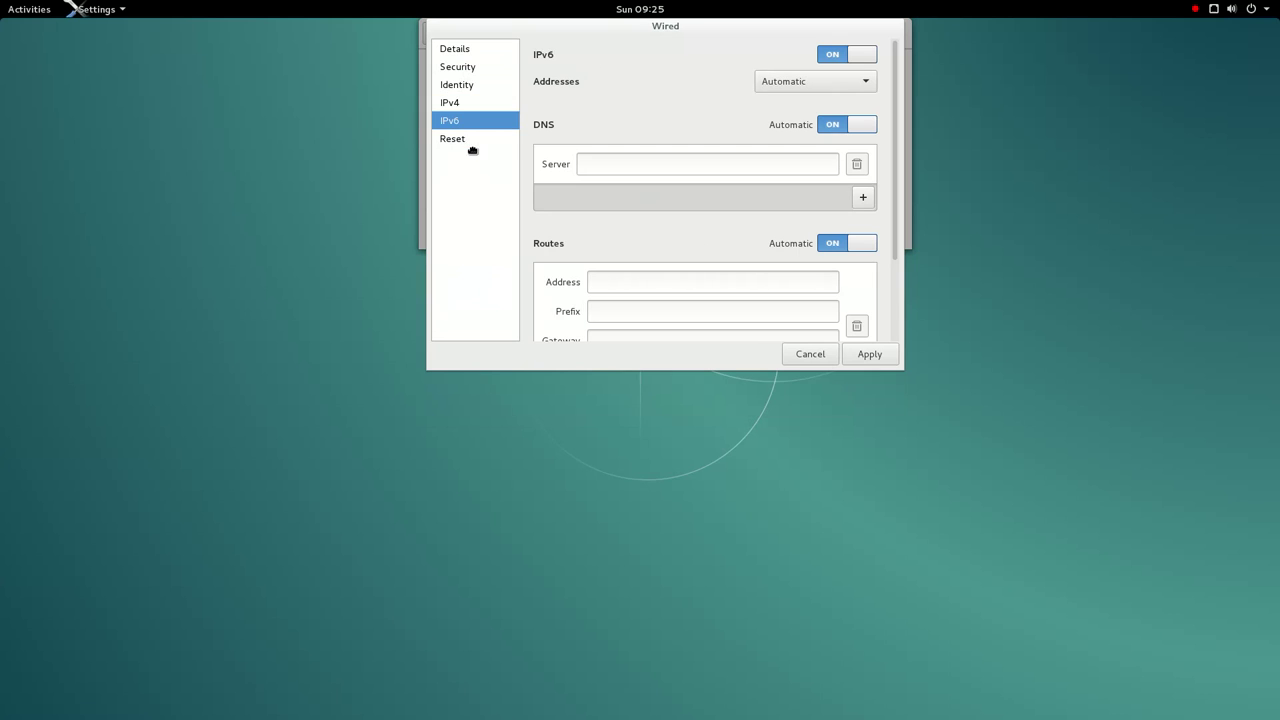
{"action": "left_click", "coordinate": [471, 145]}
{"action": "left_click", "coordinate": [821, 362]}
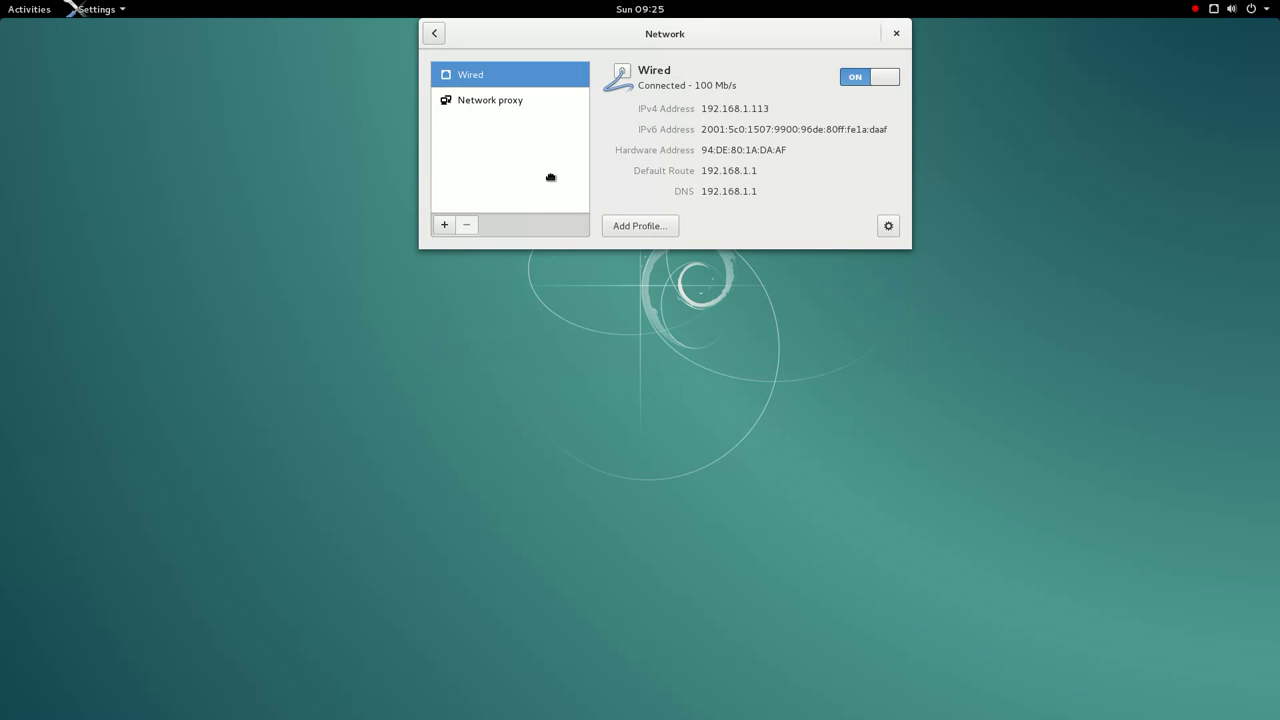
{"action": "left_click", "coordinate": [434, 33]}
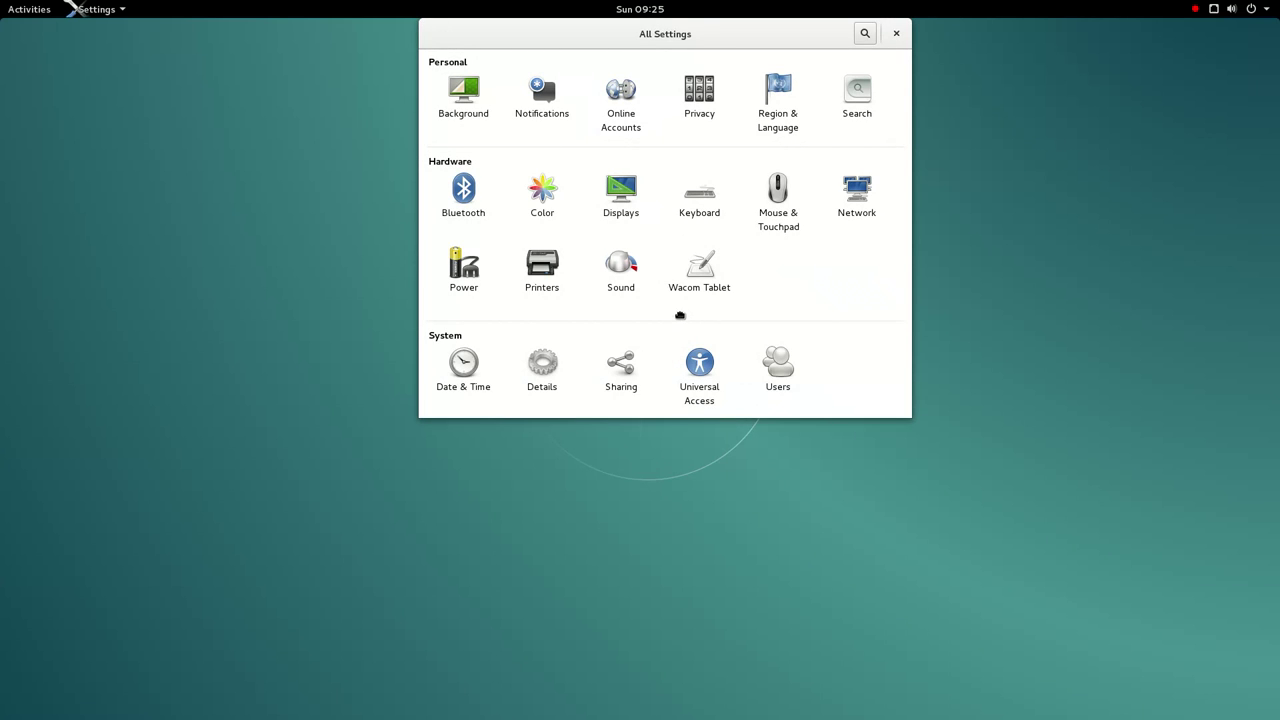
{"action": "left_click", "coordinate": [478, 370]}
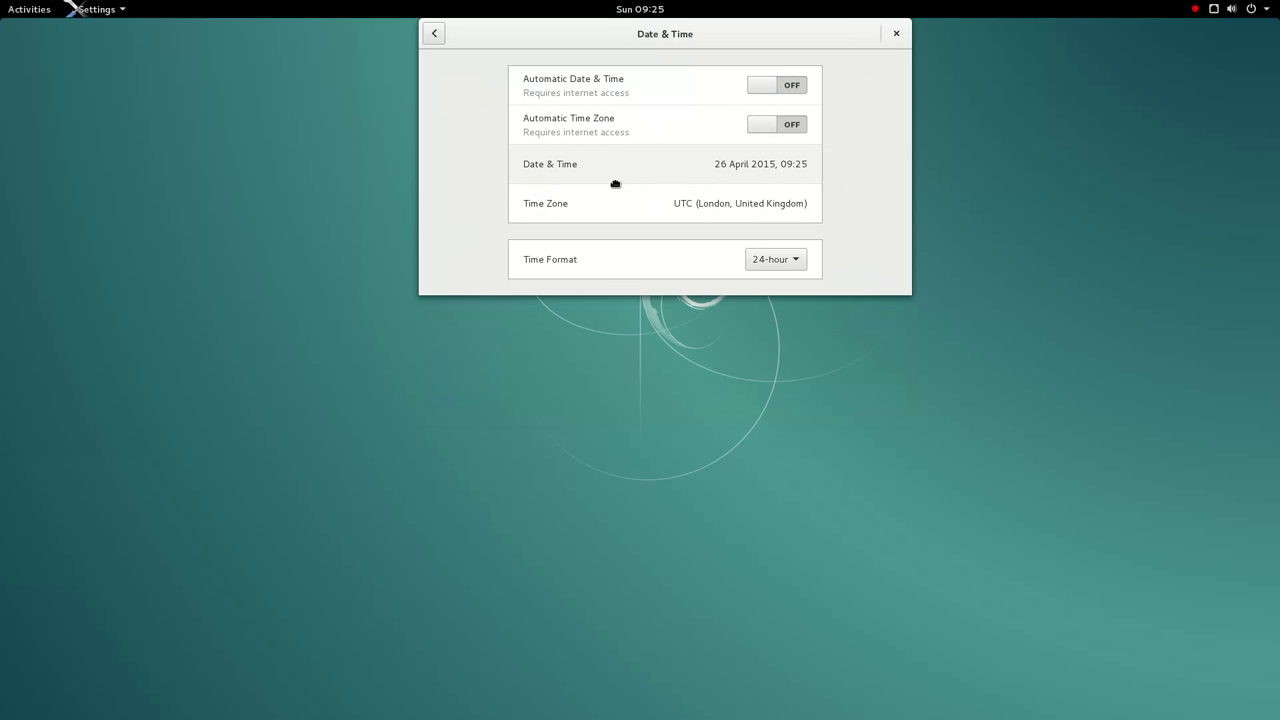
- Check the time zone map unchanged, then switch Automatic Date & Time and Automatic Time Zone on
{"action": "left_click", "coordinate": [640, 222]}
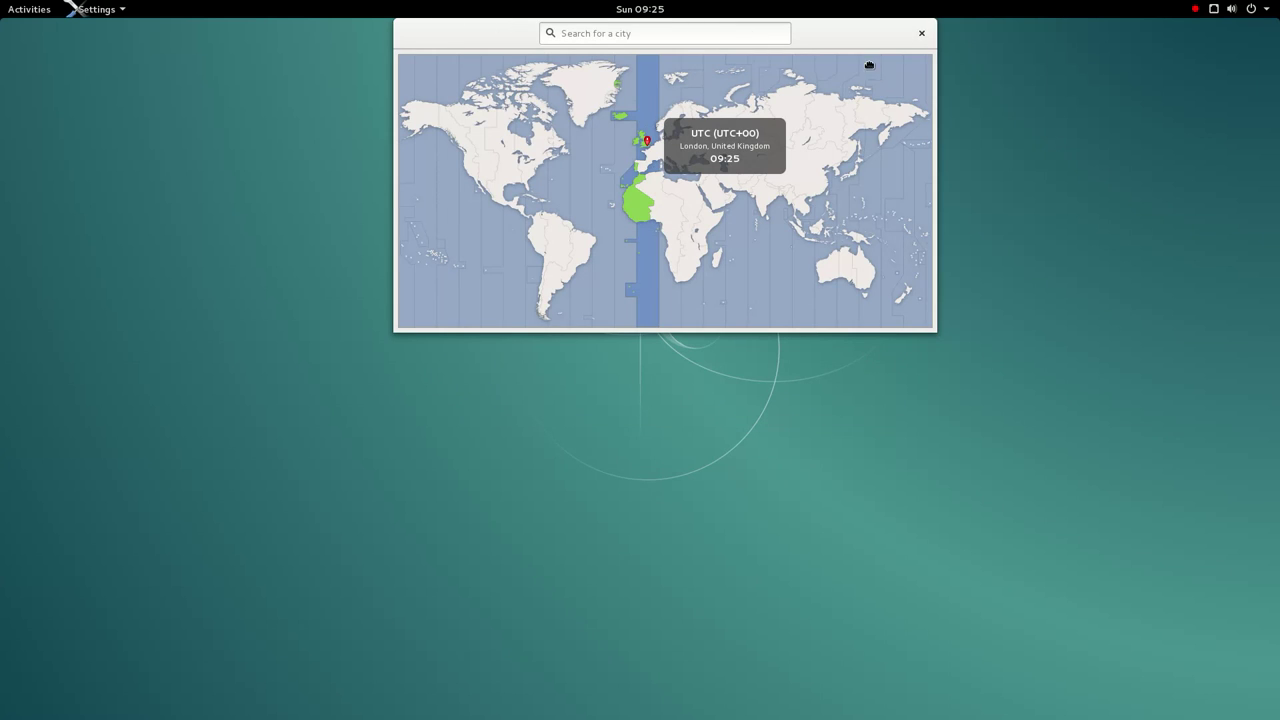
{"action": "left_click", "coordinate": [921, 40]}
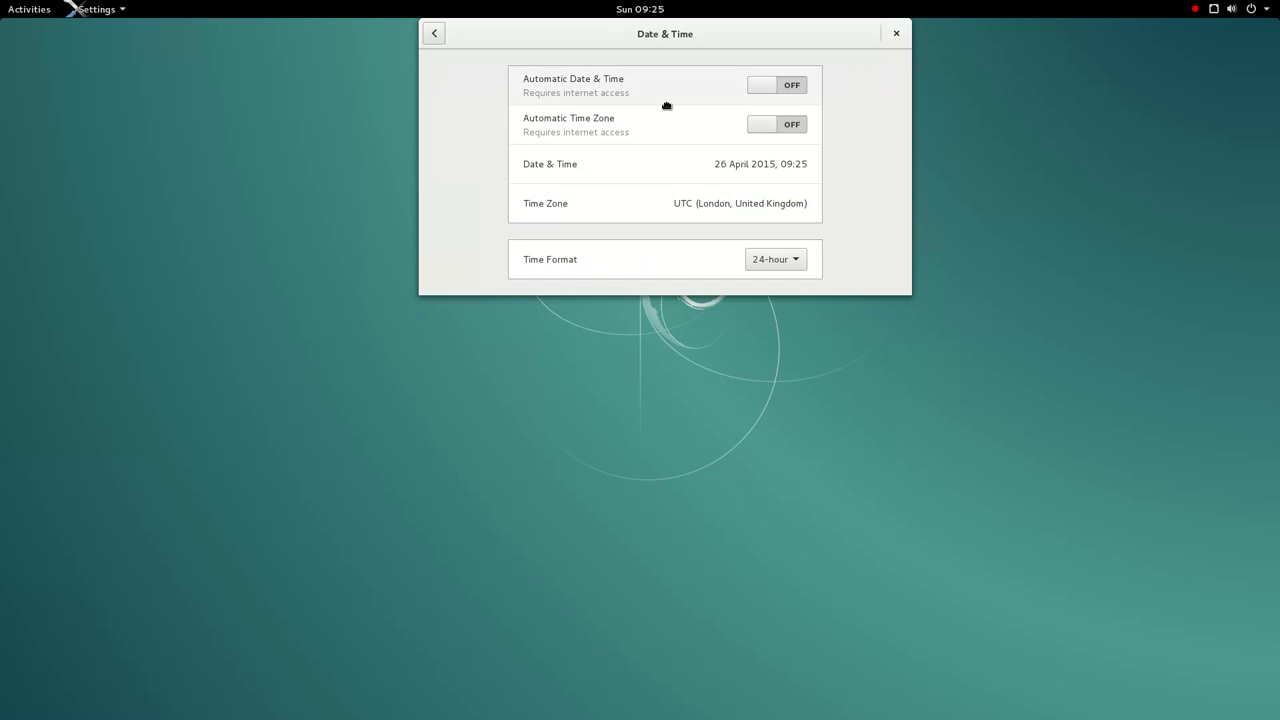
{"action": "left_click", "coordinate": [798, 87]}
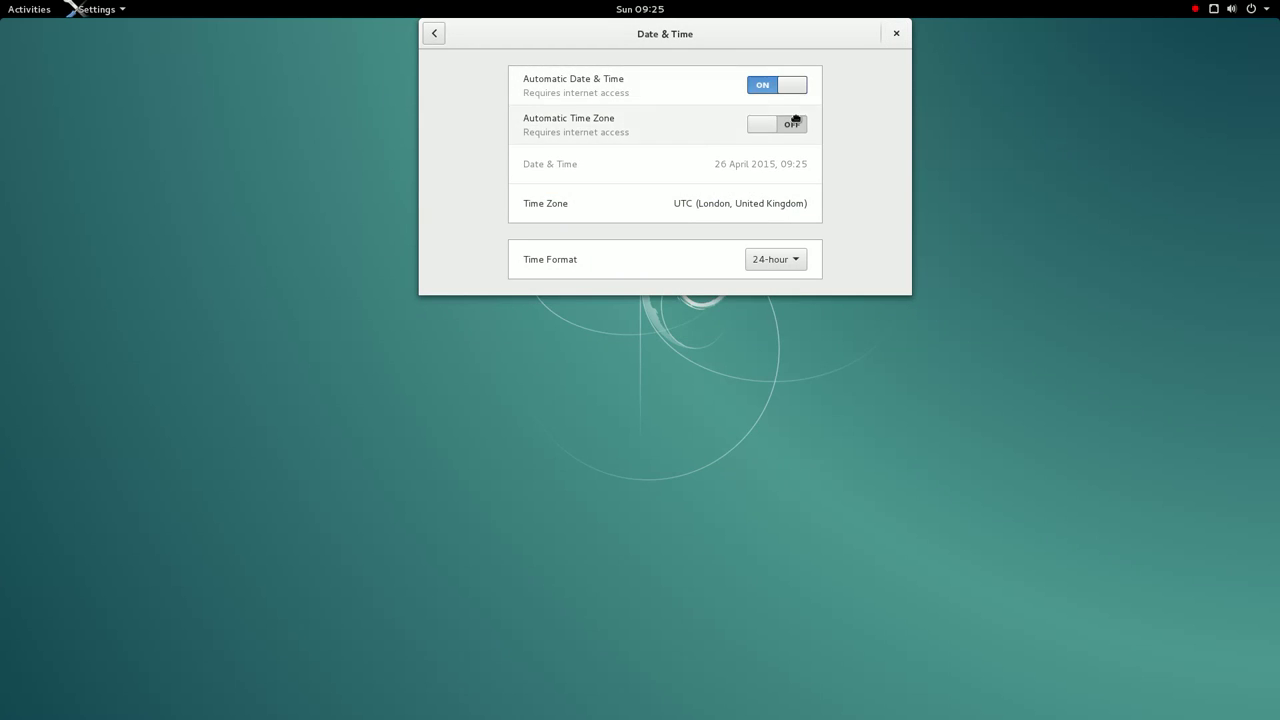
{"action": "left_click", "coordinate": [796, 128]}
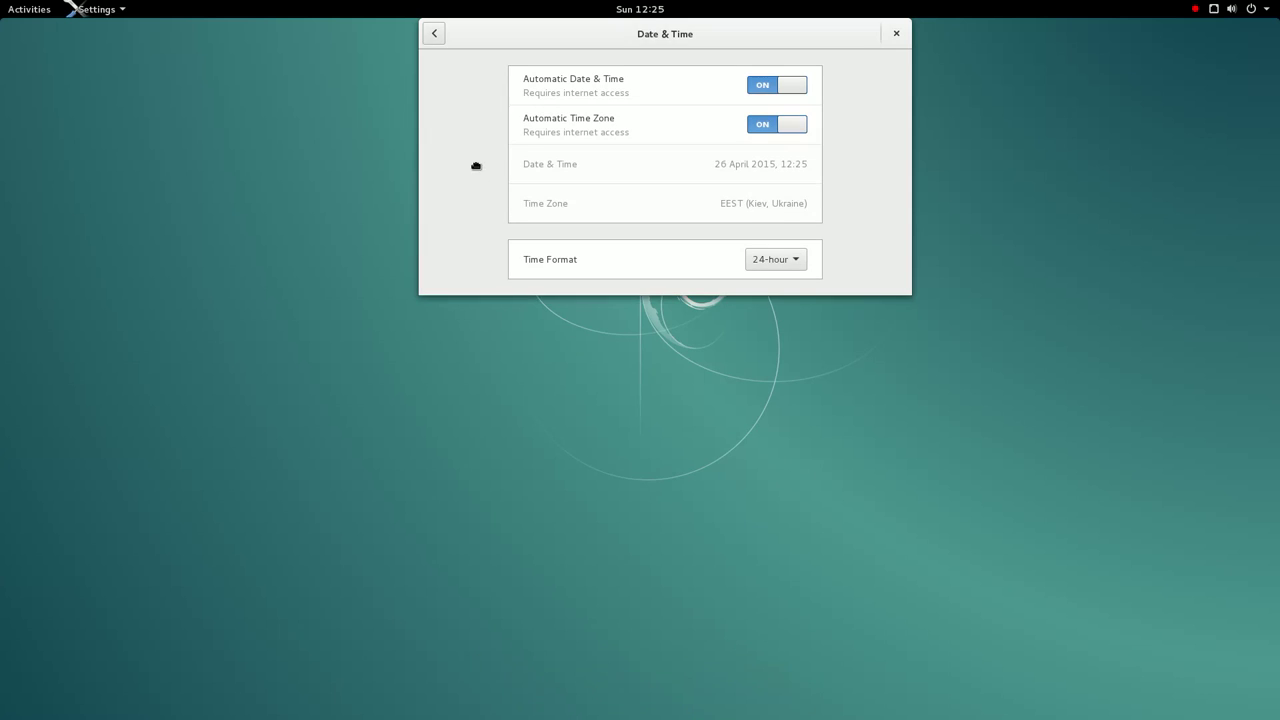
{"action": "left_click", "coordinate": [439, 40]}
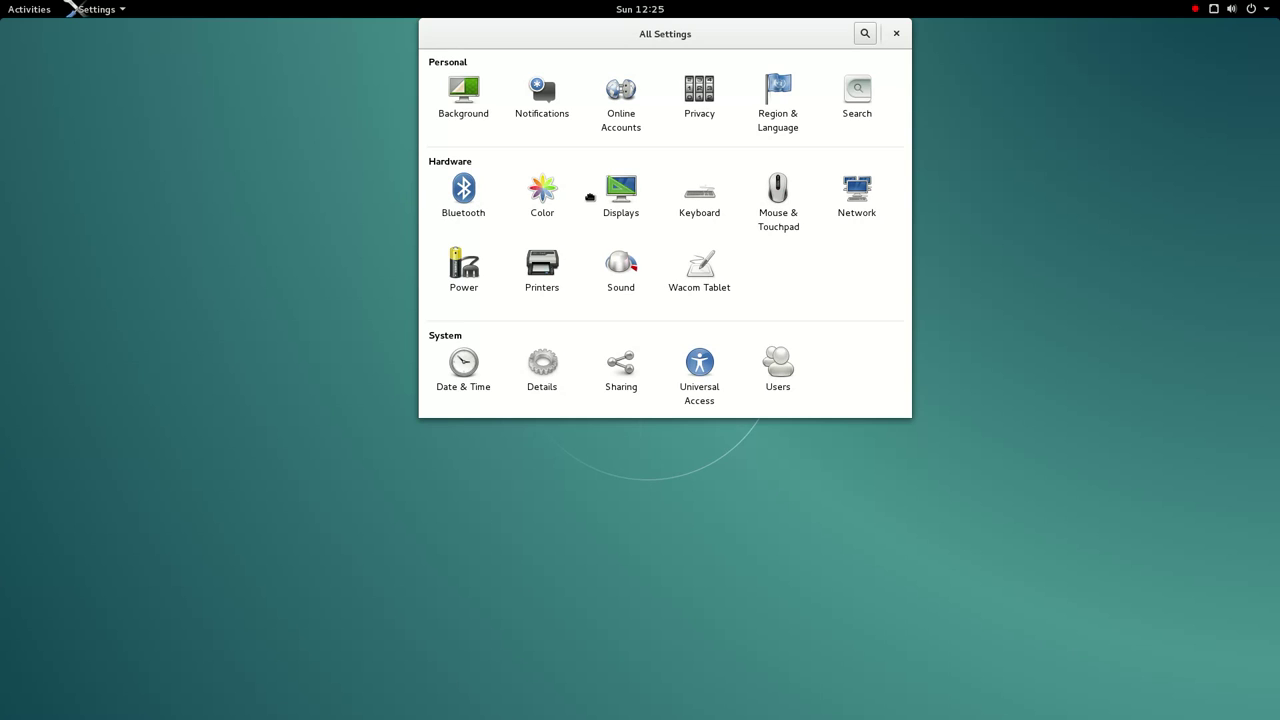
{"action": "left_click", "coordinate": [696, 205]}
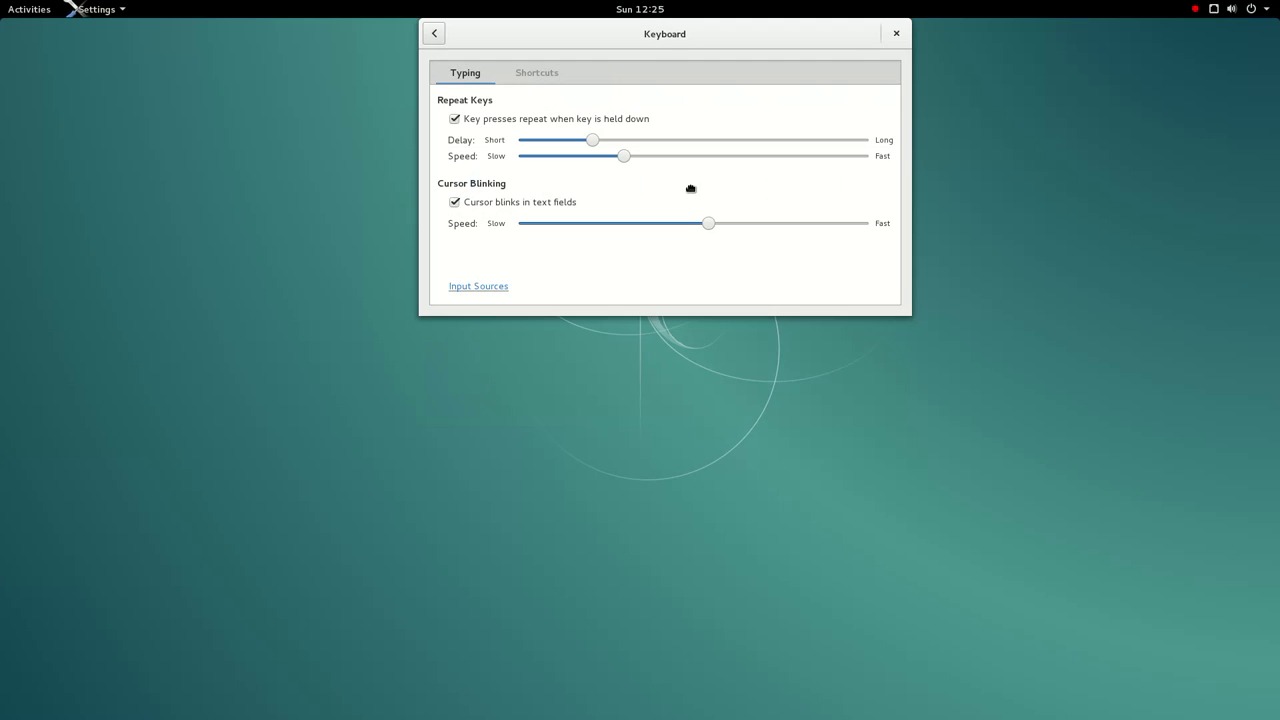
{"action": "left_click", "coordinate": [523, 83]}
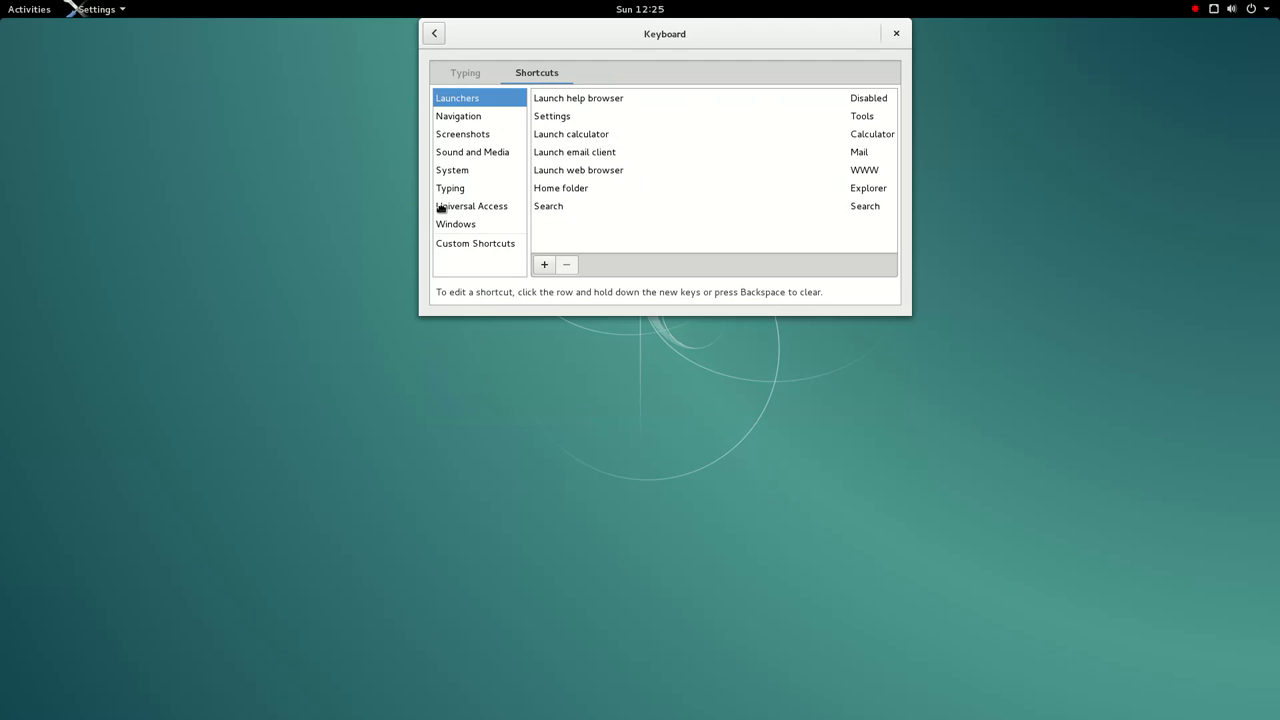
{"action": "left_click", "coordinate": [474, 195]}
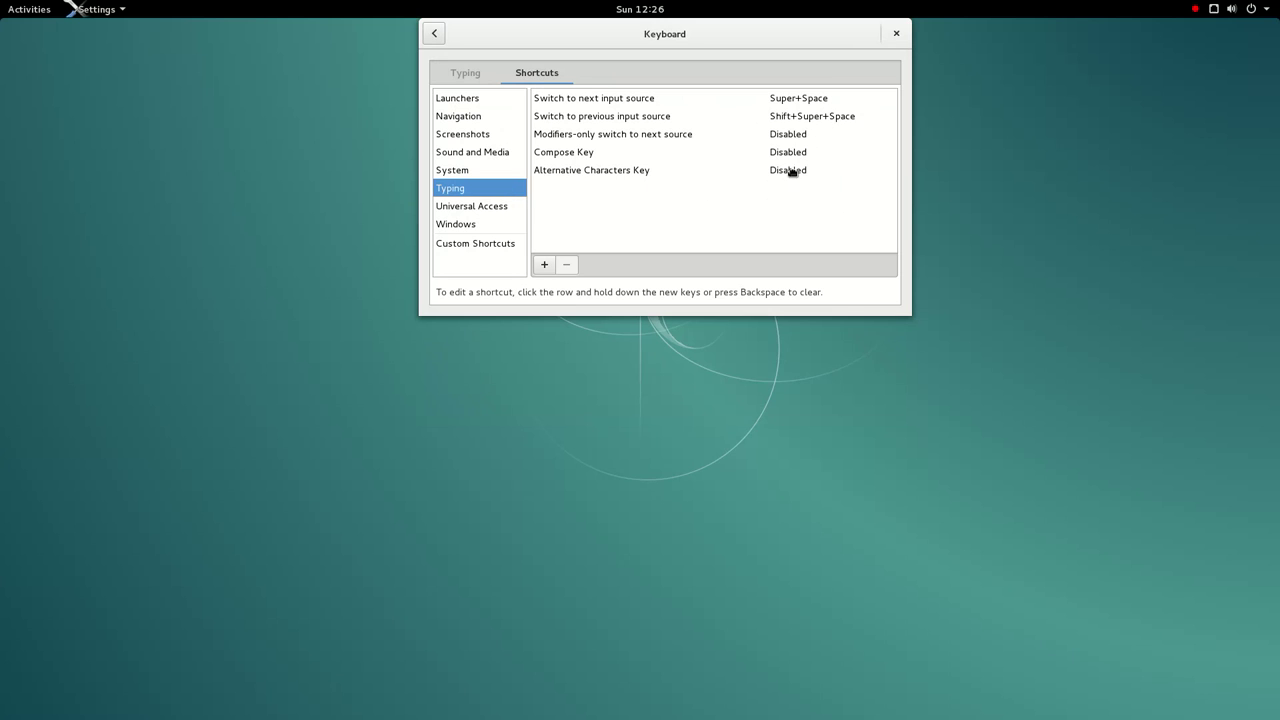
{"action": "left_click", "coordinate": [485, 214]}
{"action": "left_click", "coordinate": [482, 231]}
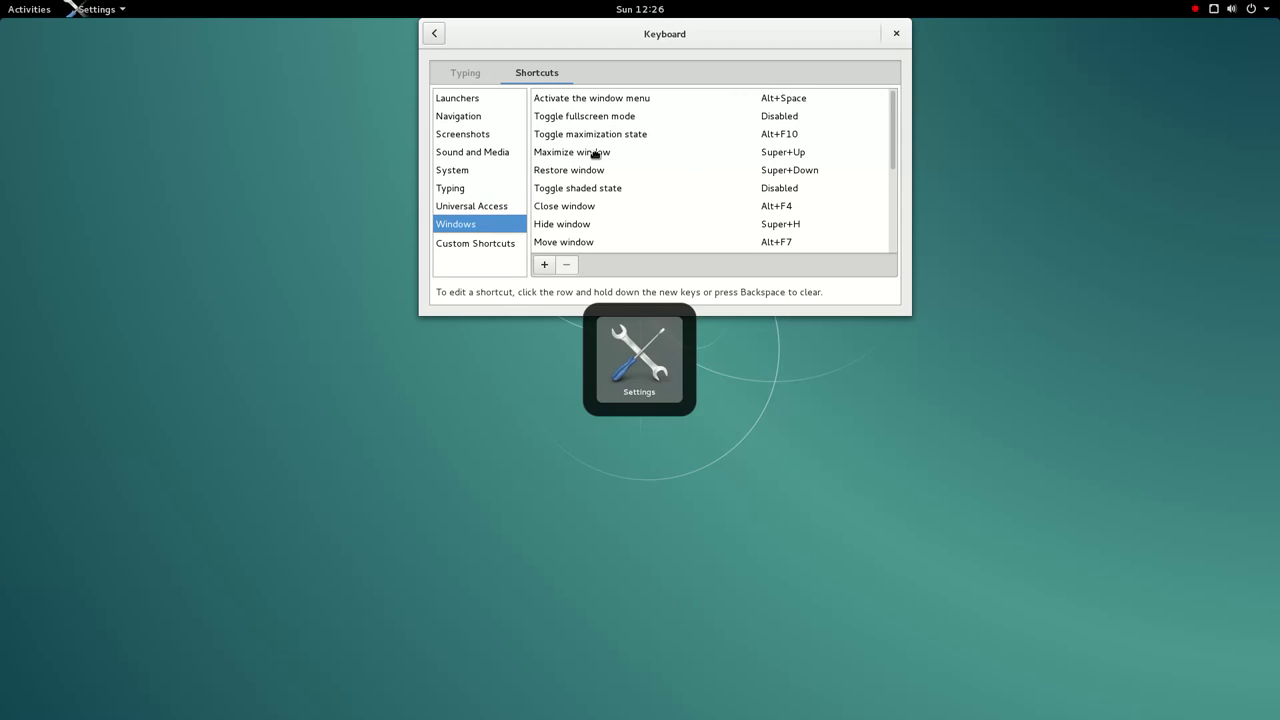
{"action": "left_click", "coordinate": [436, 34]}
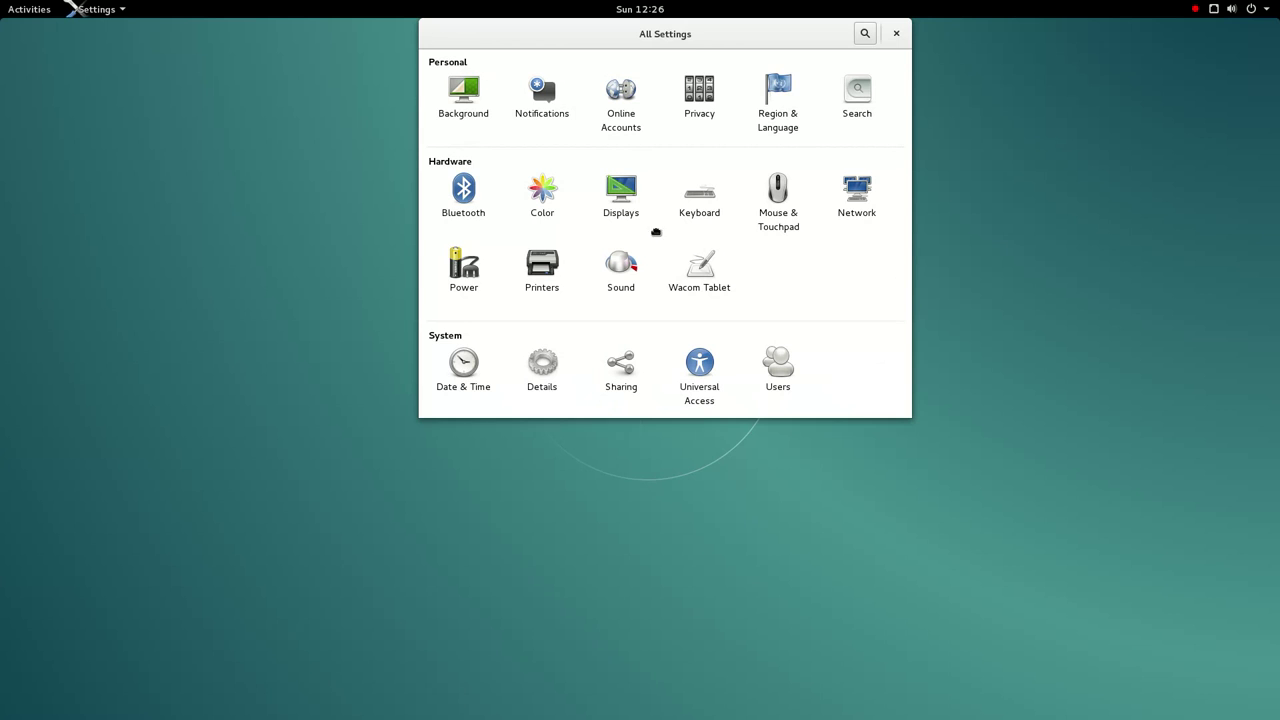
- Look through the Mouse & Touchpad and Network panels
{"action": "left_click", "coordinate": [774, 238]}
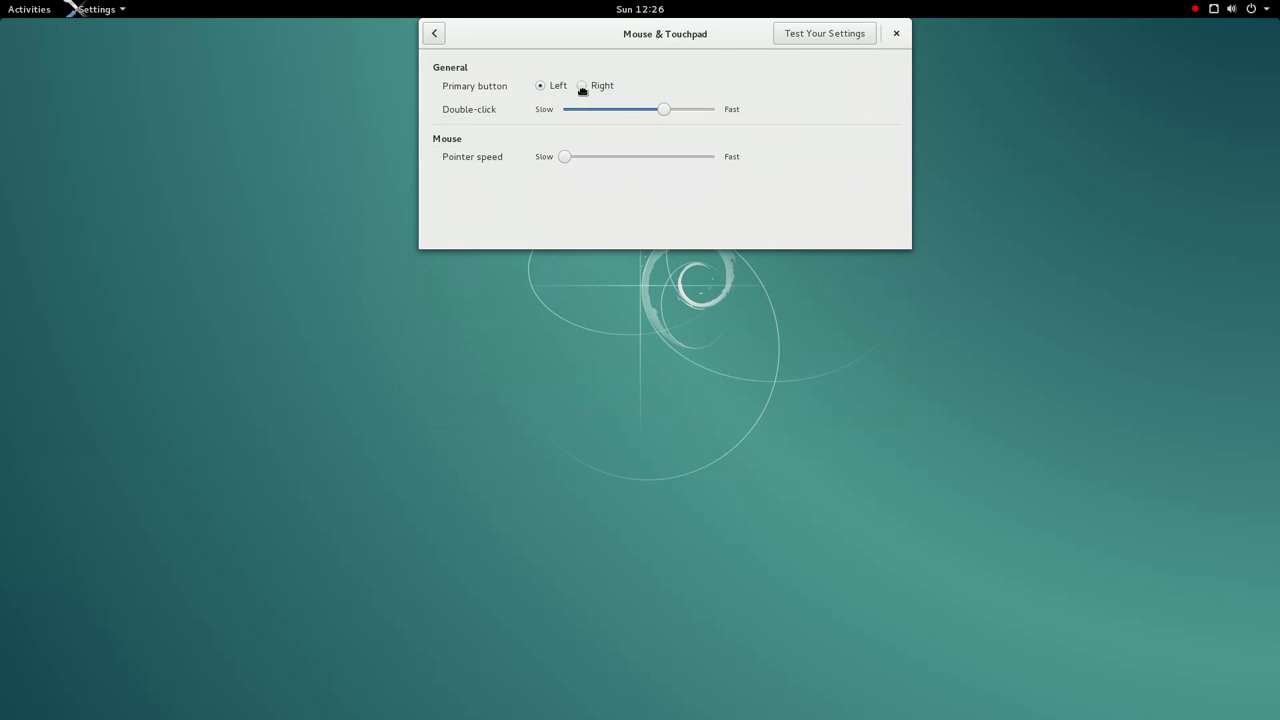
{"action": "left_click", "coordinate": [443, 38]}
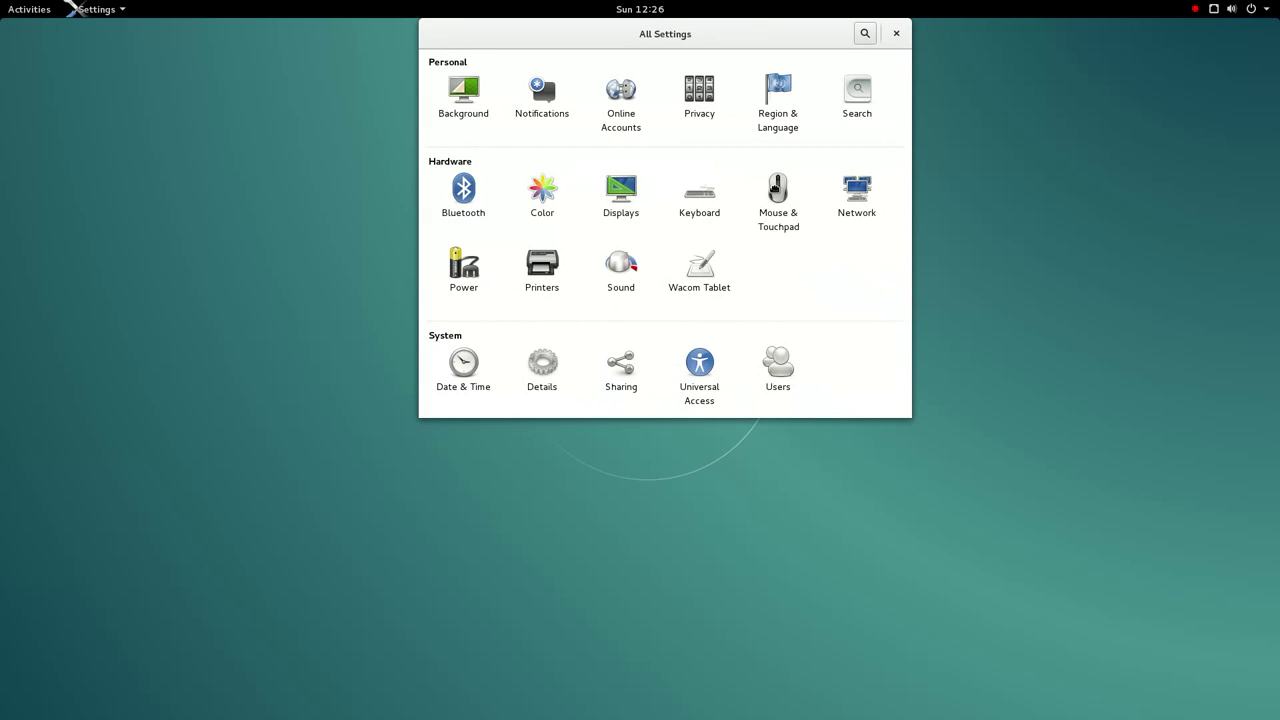
{"action": "left_click", "coordinate": [852, 205]}
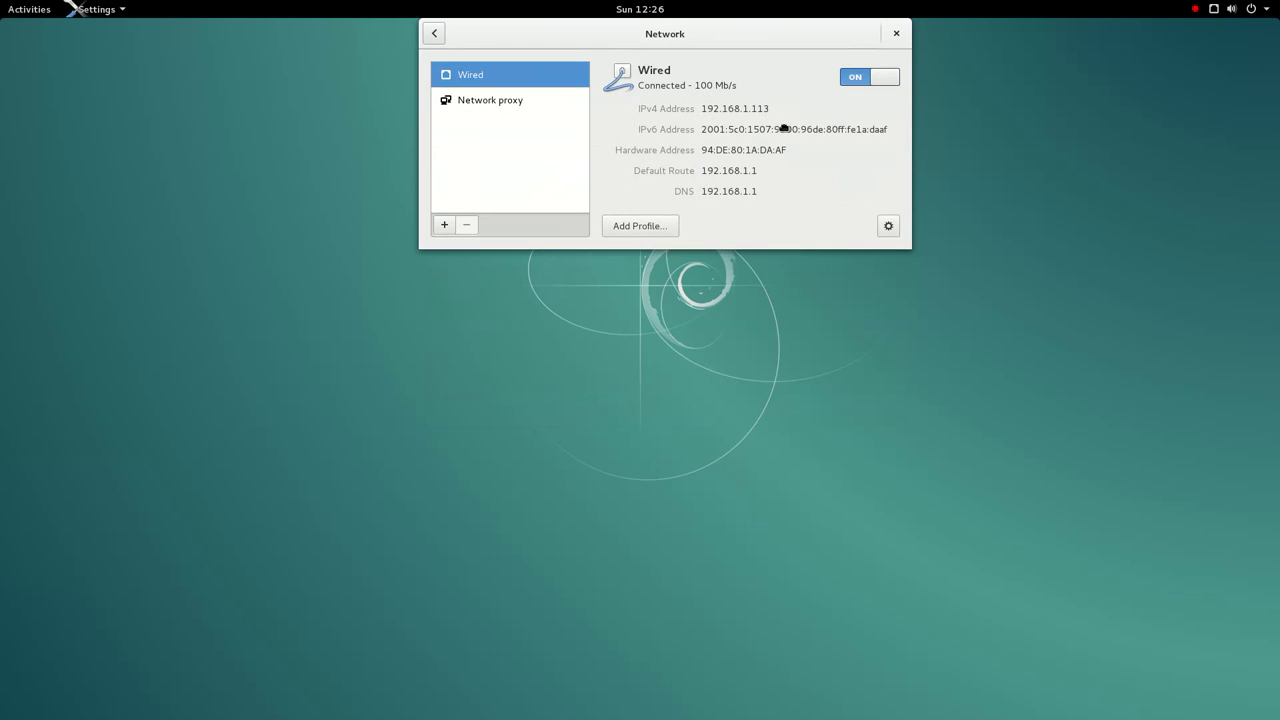
{"action": "left_click", "coordinate": [444, 40]}
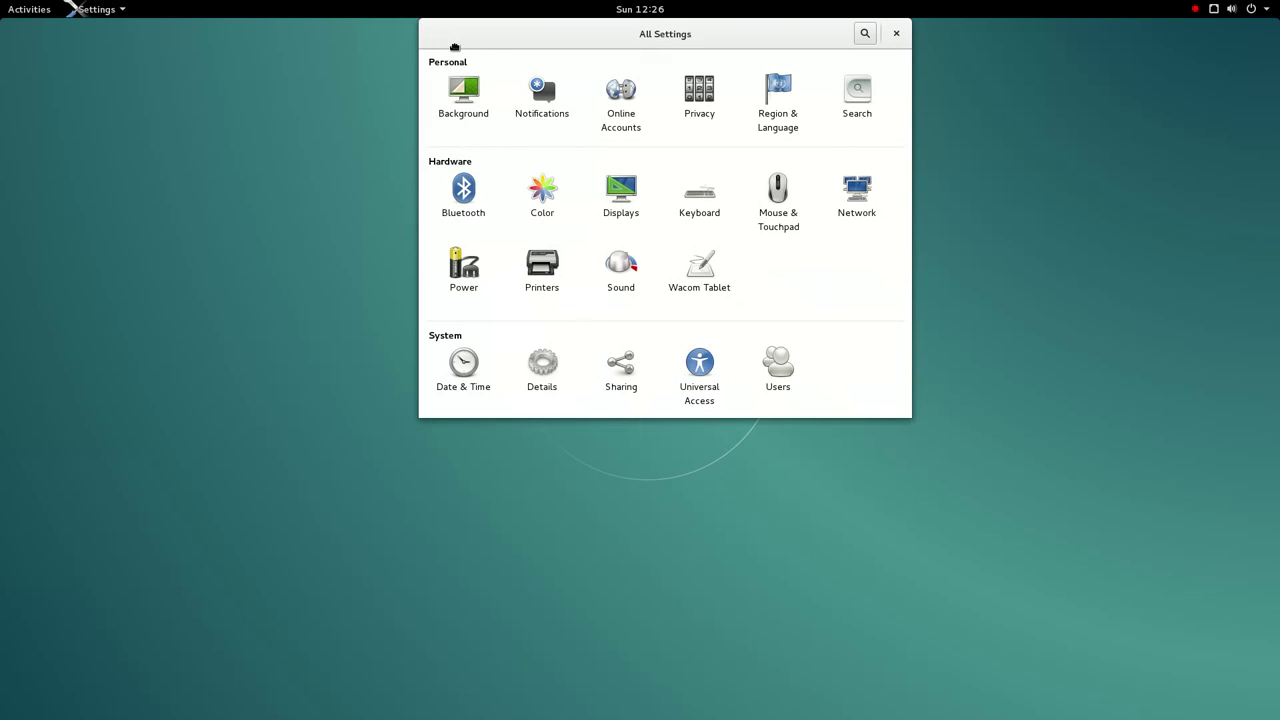
- In Power, lower brightness to about half and set Blank screen to 4 minutes
{"action": "left_click", "coordinate": [482, 275]}
{"action": "left_click", "coordinate": [736, 106]}
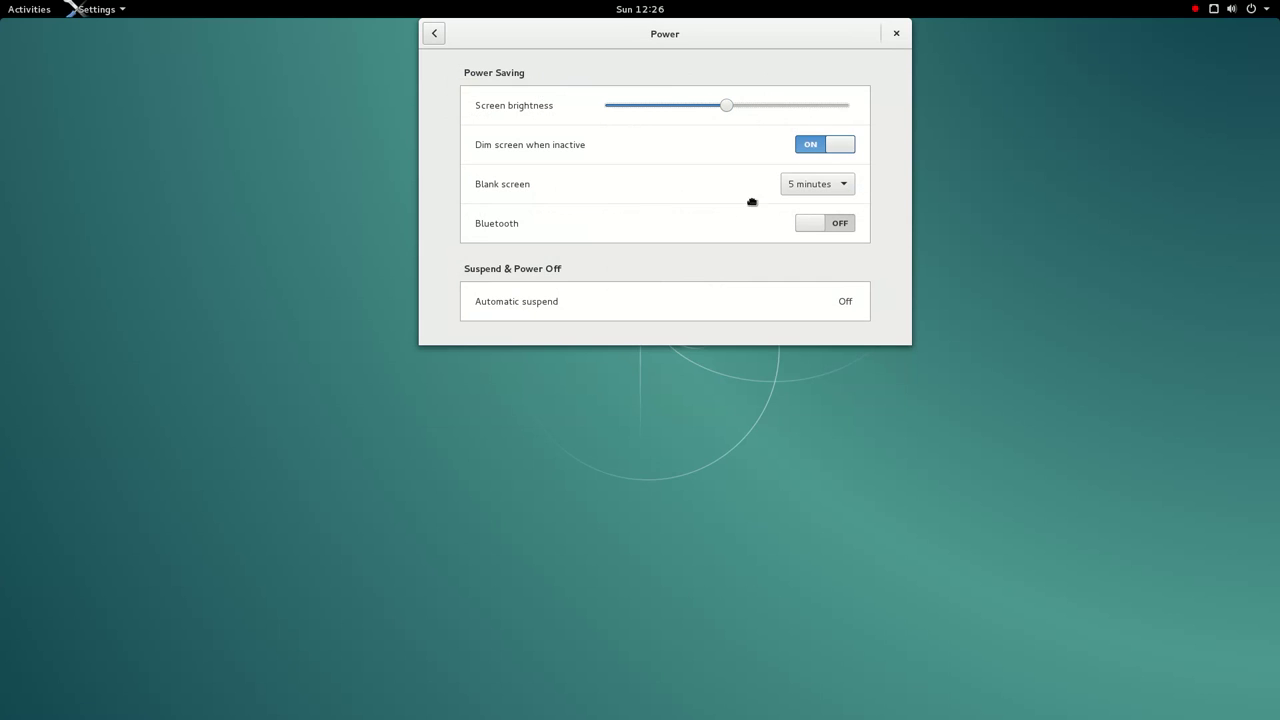
{"action": "left_click", "coordinate": [801, 191]}
{"action": "left_click", "coordinate": [805, 163]}
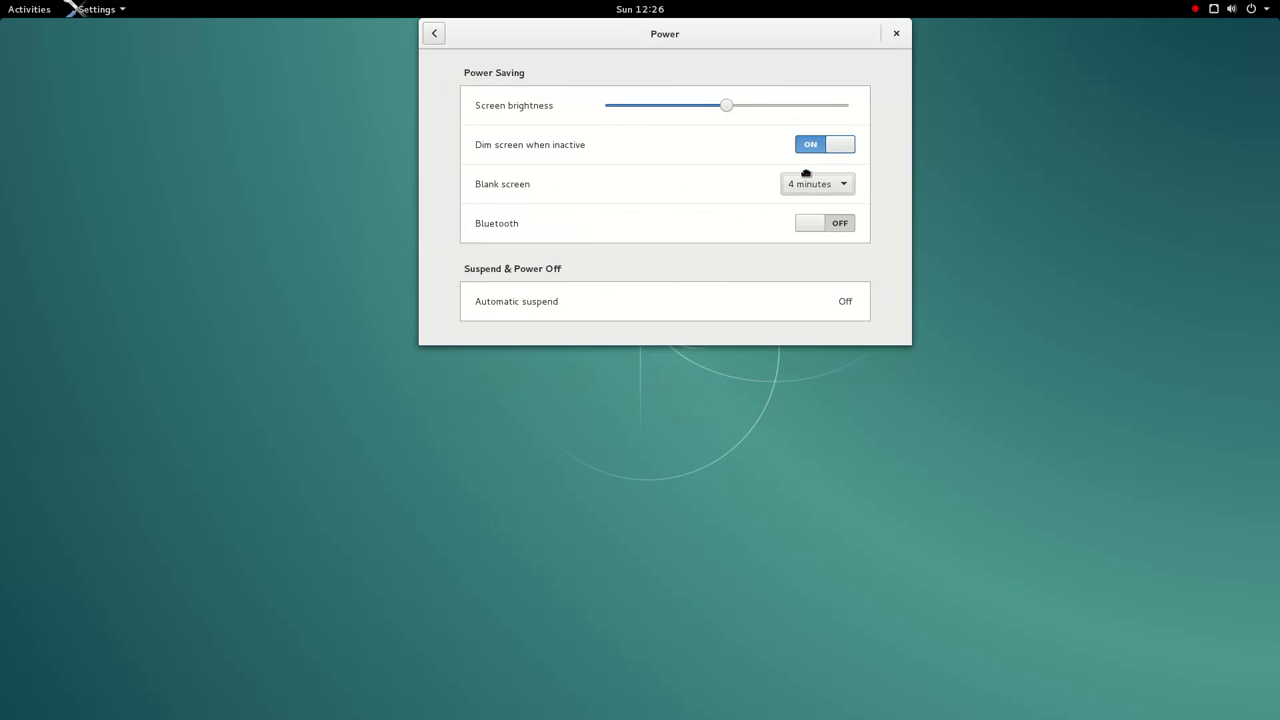
- Revisit the Network and Power panels, ending on All Settings
{"action": "left_click", "coordinate": [443, 45]}
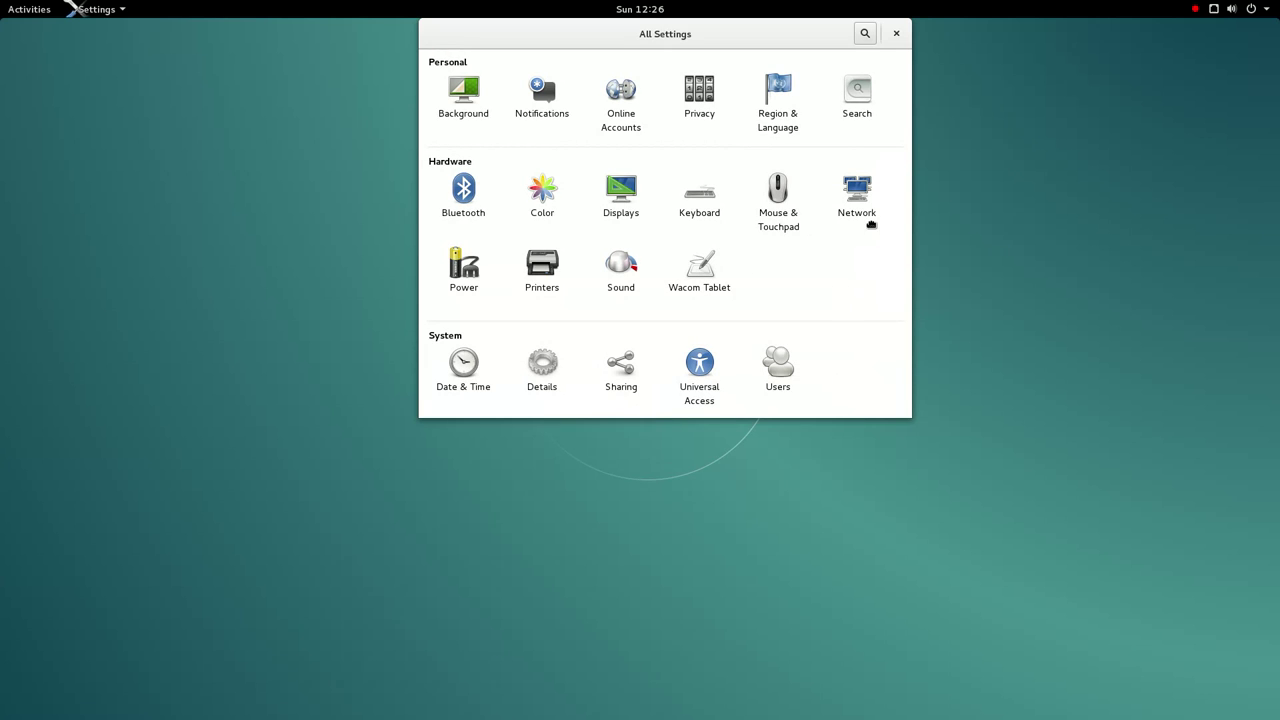
{"action": "left_click", "coordinate": [848, 207]}
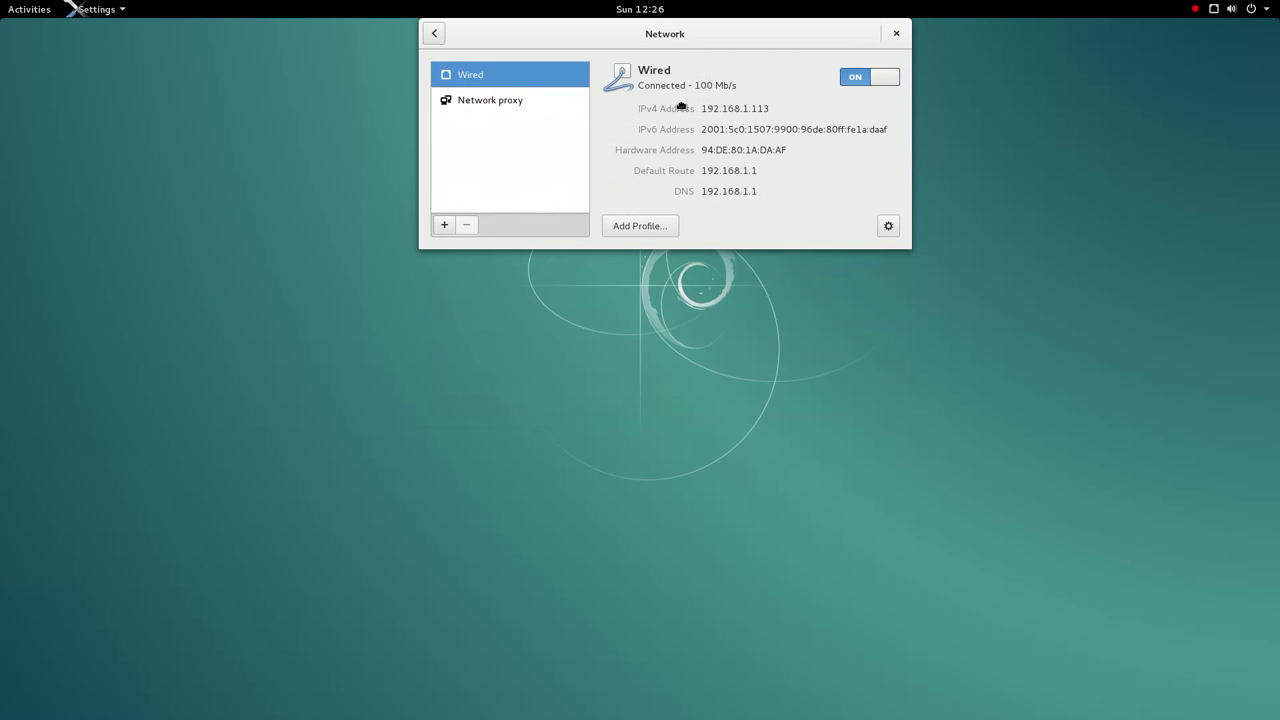
{"action": "left_click", "coordinate": [436, 38]}
{"action": "left_click", "coordinate": [464, 275]}
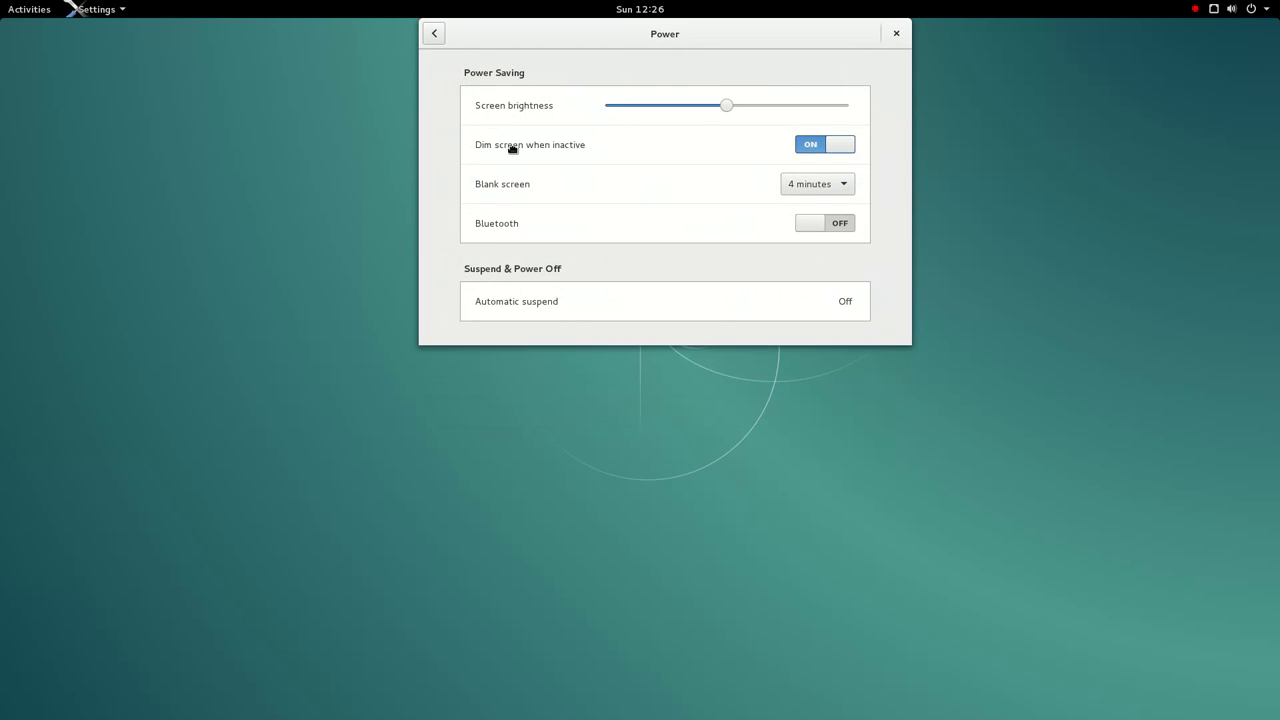
{"action": "left_click", "coordinate": [440, 40]}
{"action": "left_click", "coordinate": [634, 272]}
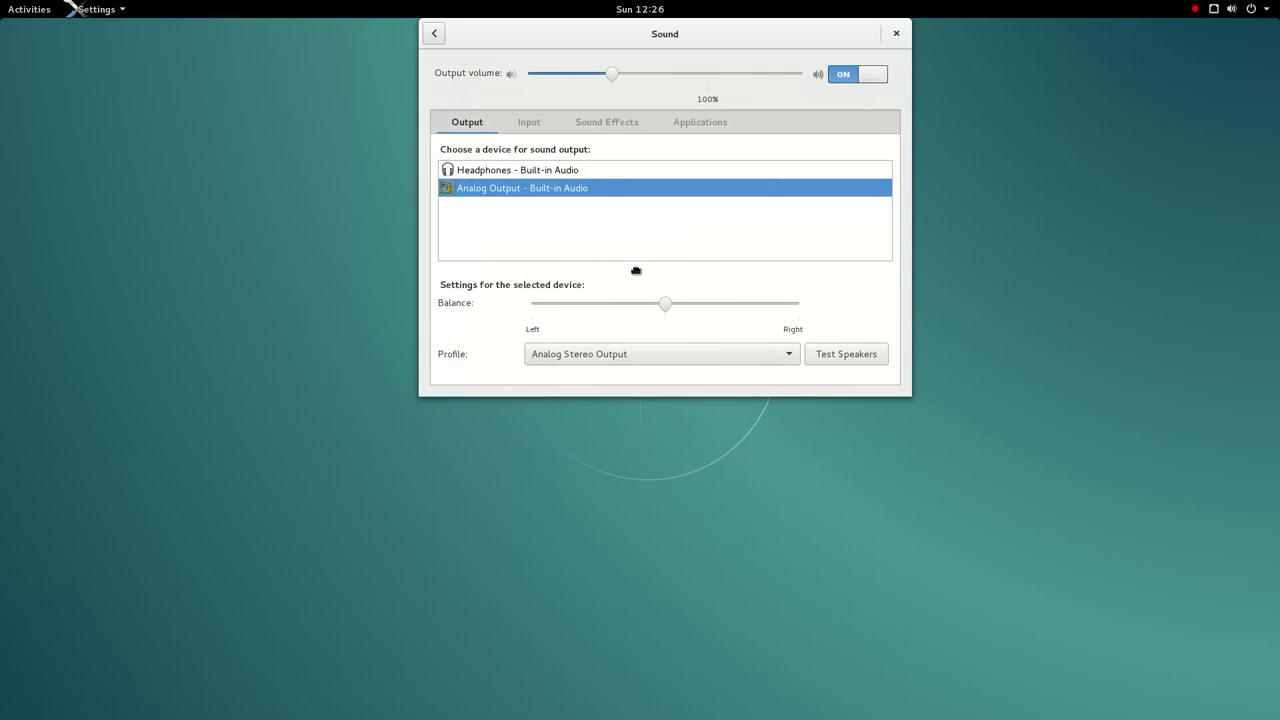
{"action": "left_click", "coordinate": [446, 34]}
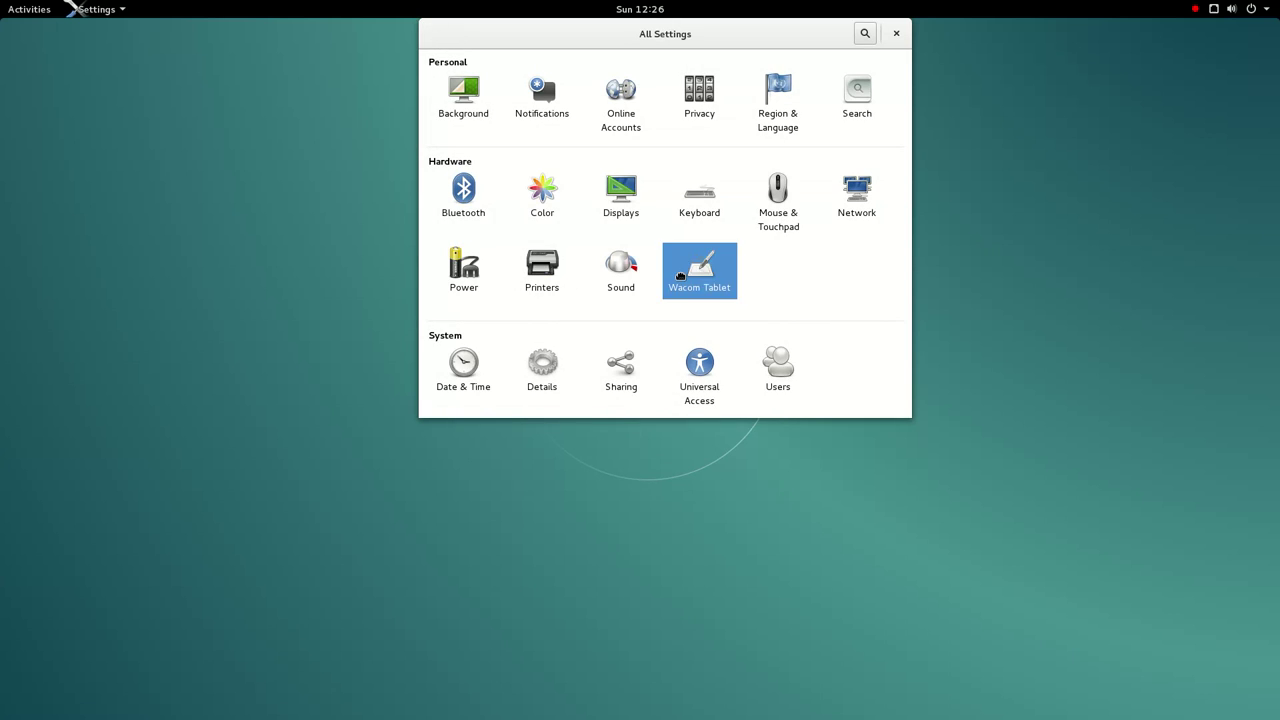
{"action": "left_click", "coordinate": [688, 270]}
{"action": "left_click", "coordinate": [435, 36]}
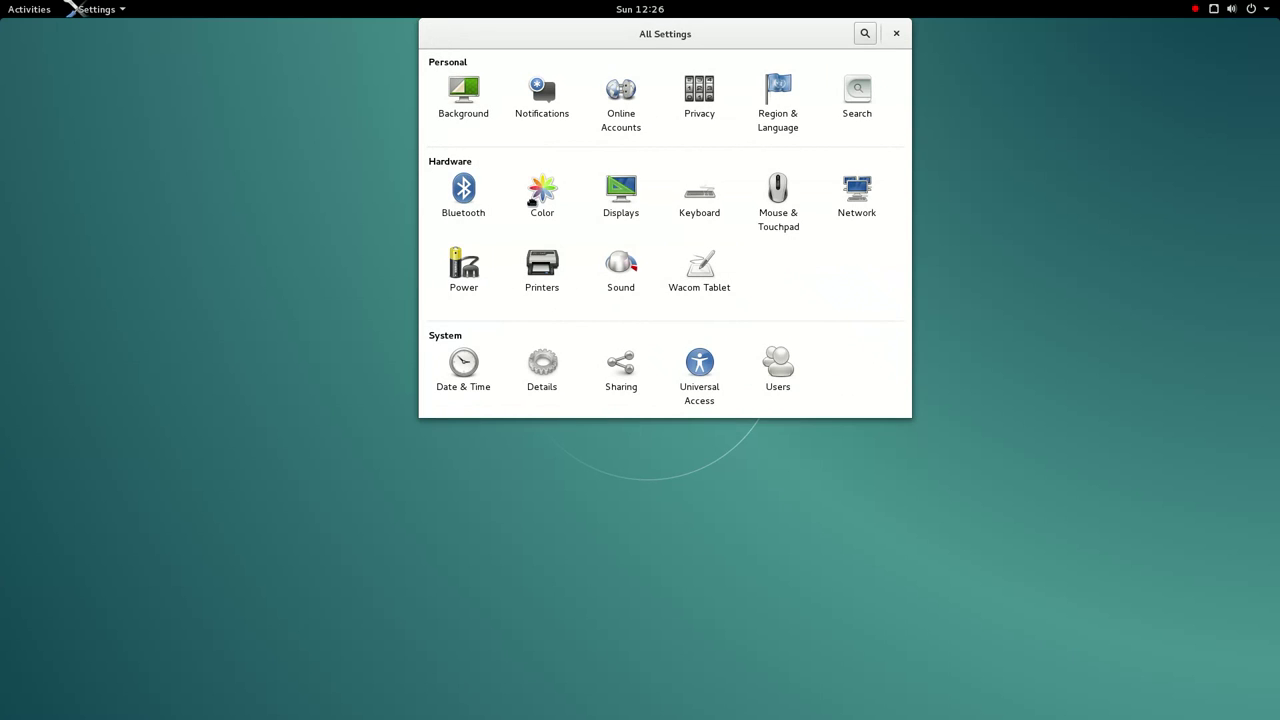
{"action": "left_click", "coordinate": [452, 364]}
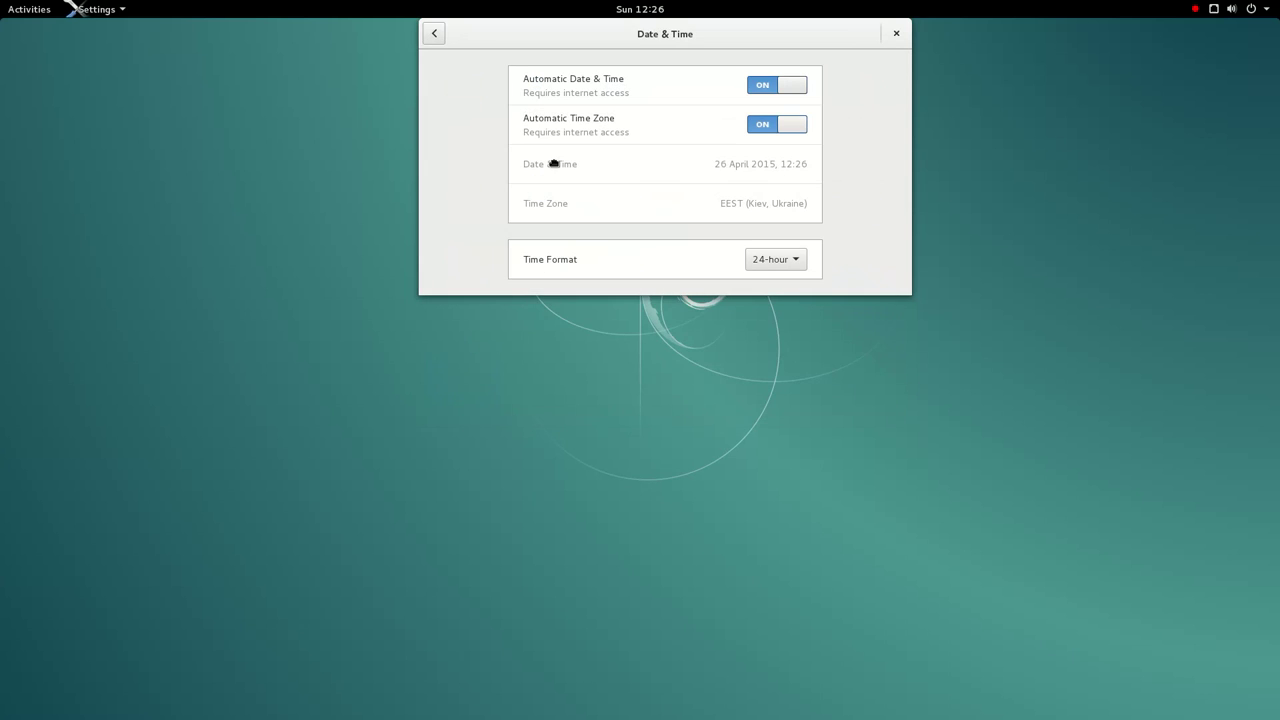
{"action": "left_click", "coordinate": [437, 34]}
{"action": "left_click", "coordinate": [619, 266]}
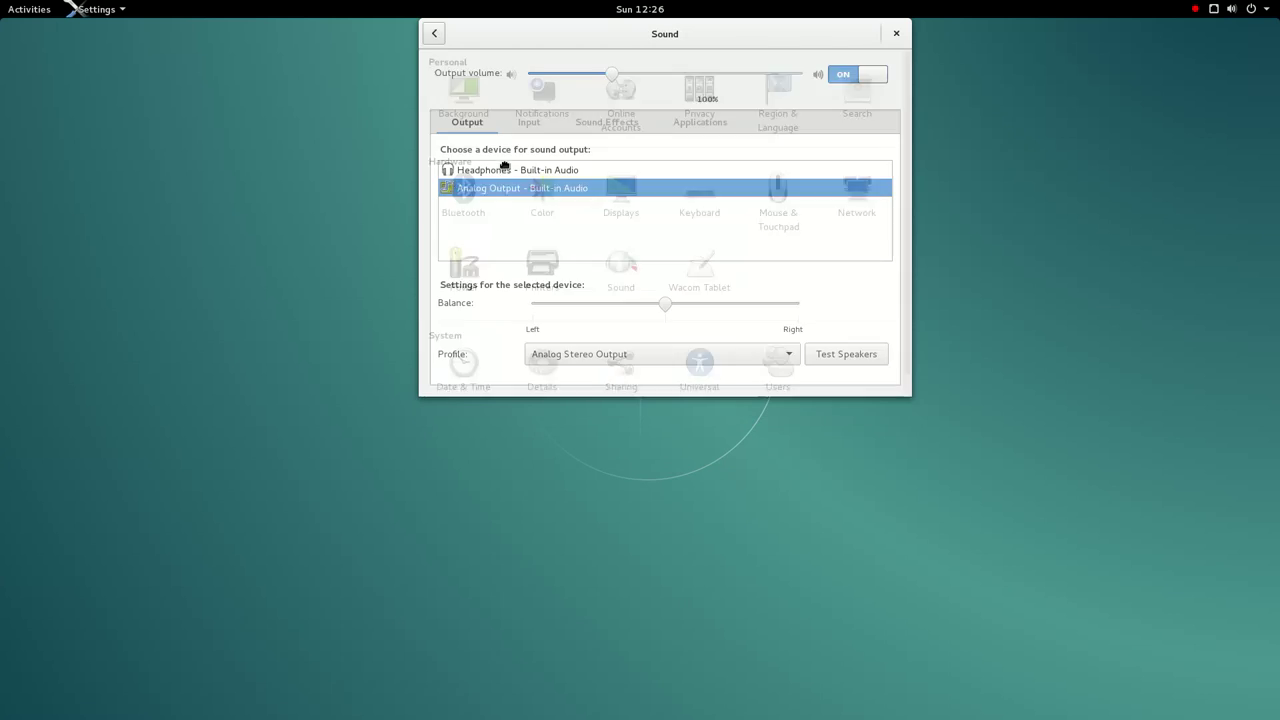
{"action": "left_click", "coordinate": [437, 36]}
{"action": "left_click", "coordinate": [741, 303]}
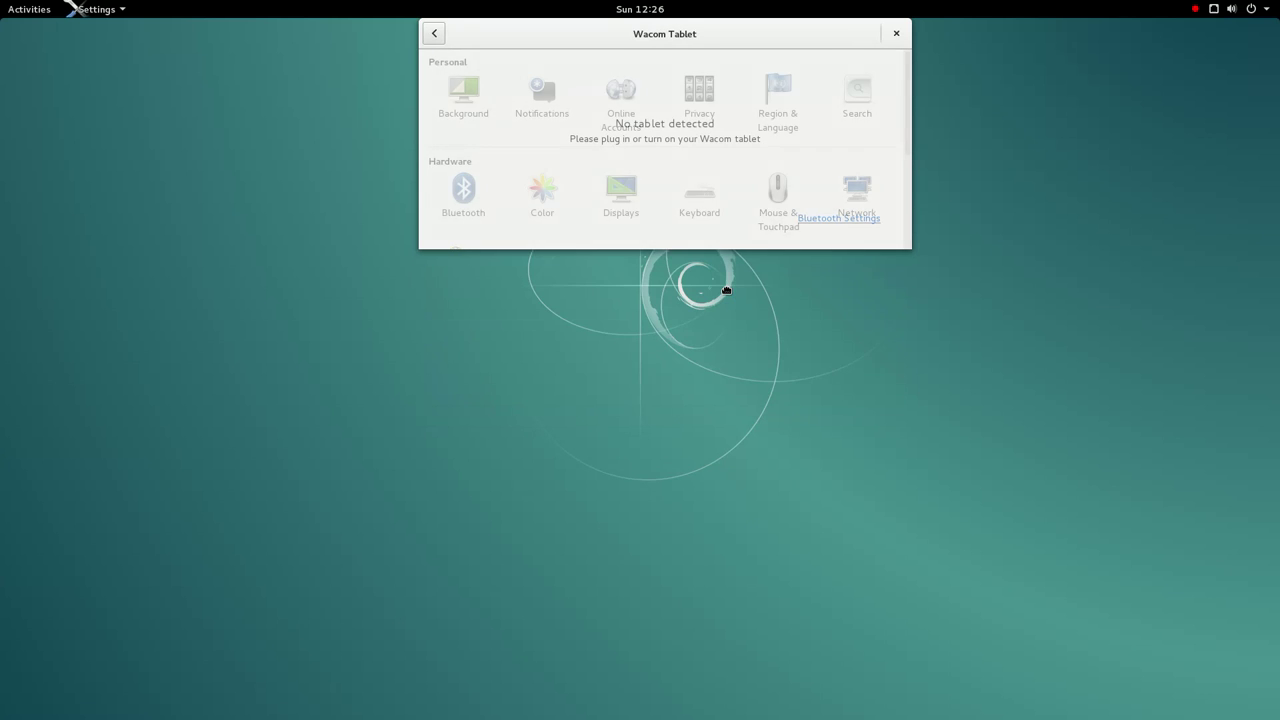
{"action": "left_click", "coordinate": [449, 36]}
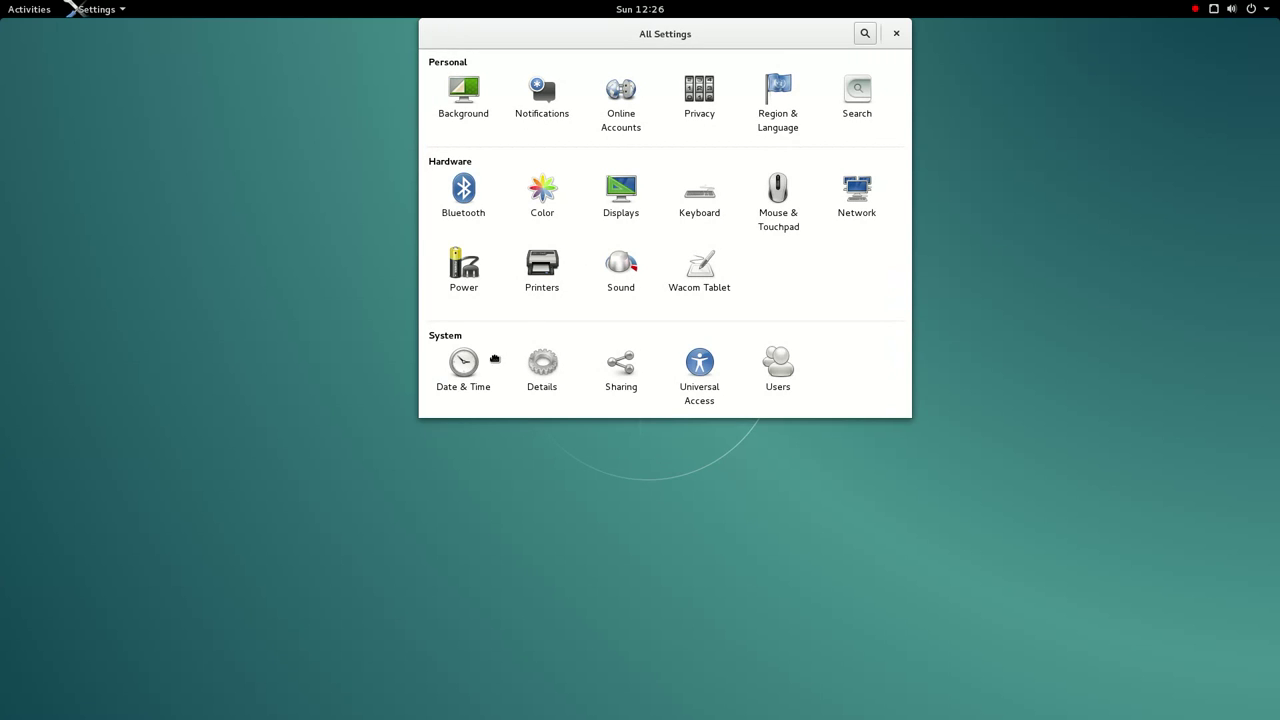
{"action": "left_click", "coordinate": [490, 363]}
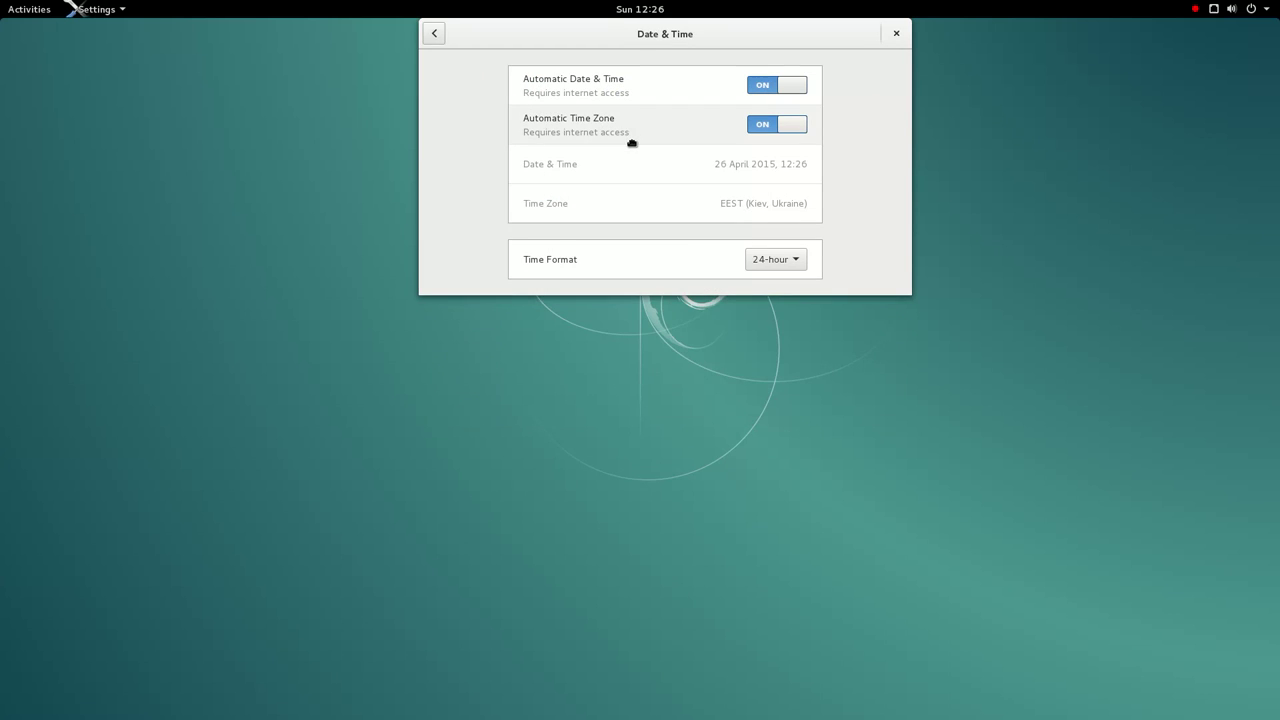
{"action": "left_click", "coordinate": [444, 44]}
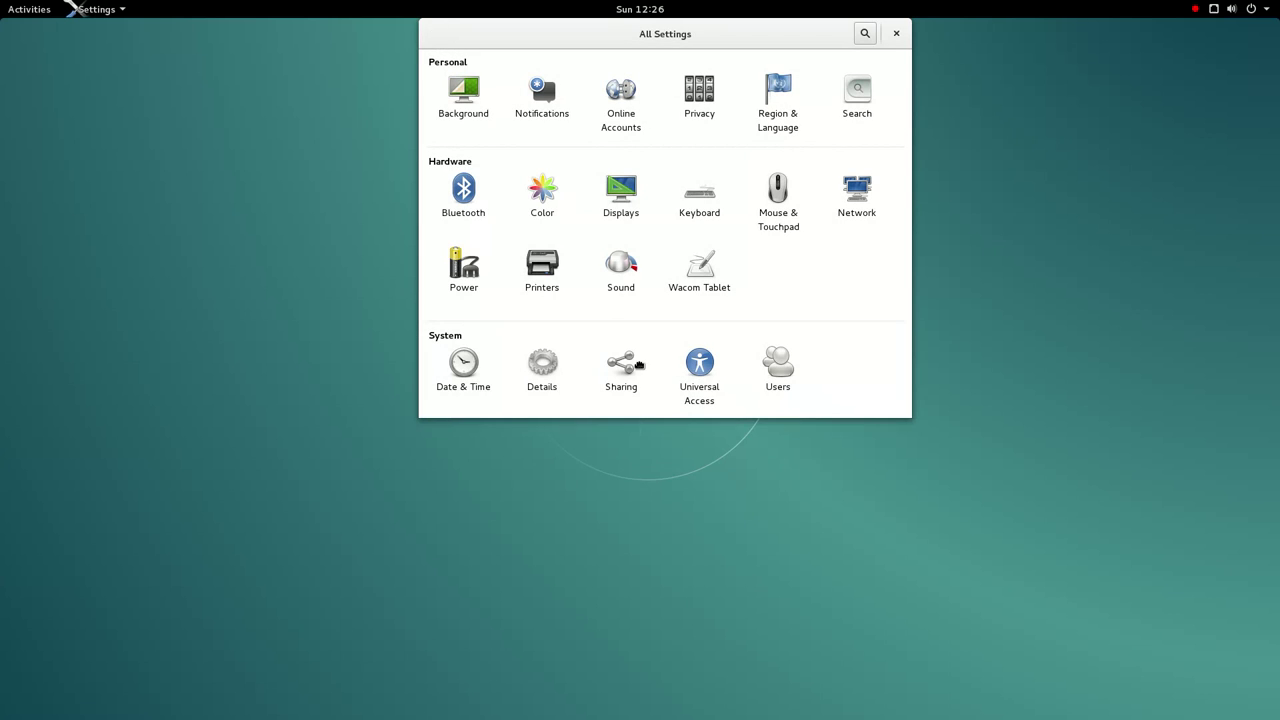
- Glance at Details' Default Applications and Removable Media pages
{"action": "left_click", "coordinate": [526, 380]}
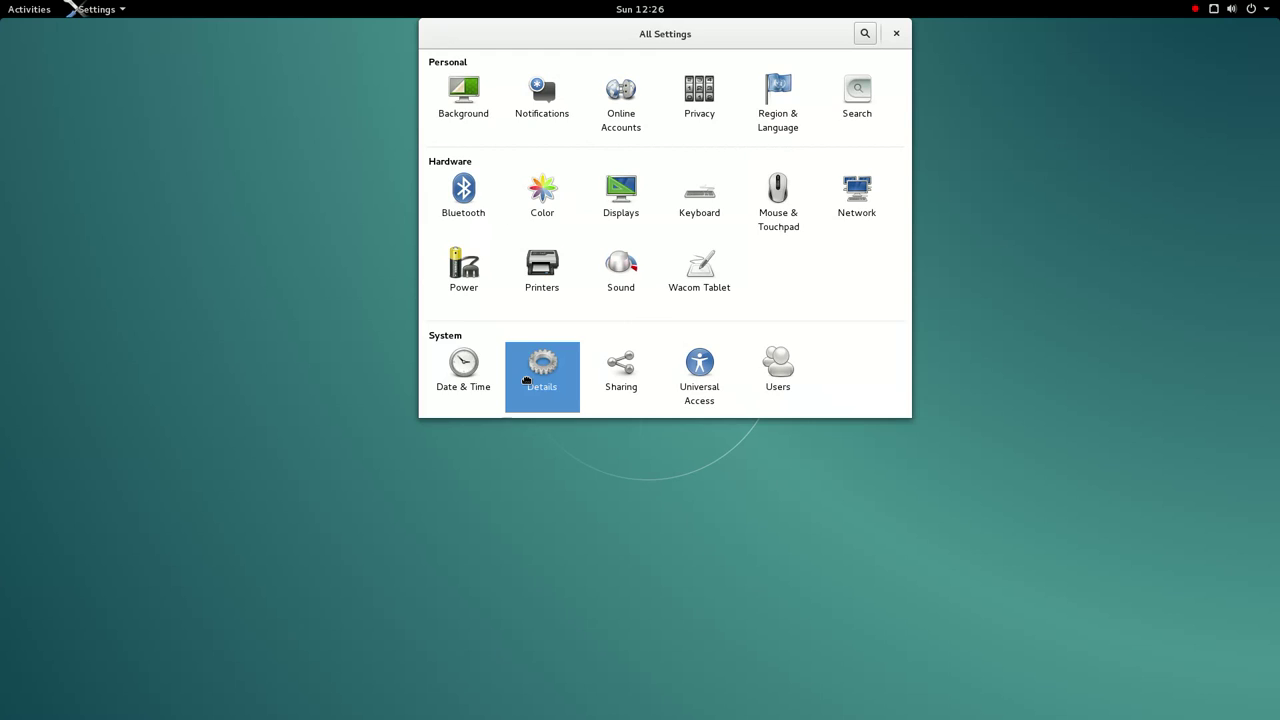
{"action": "left_click", "coordinate": [499, 99]}
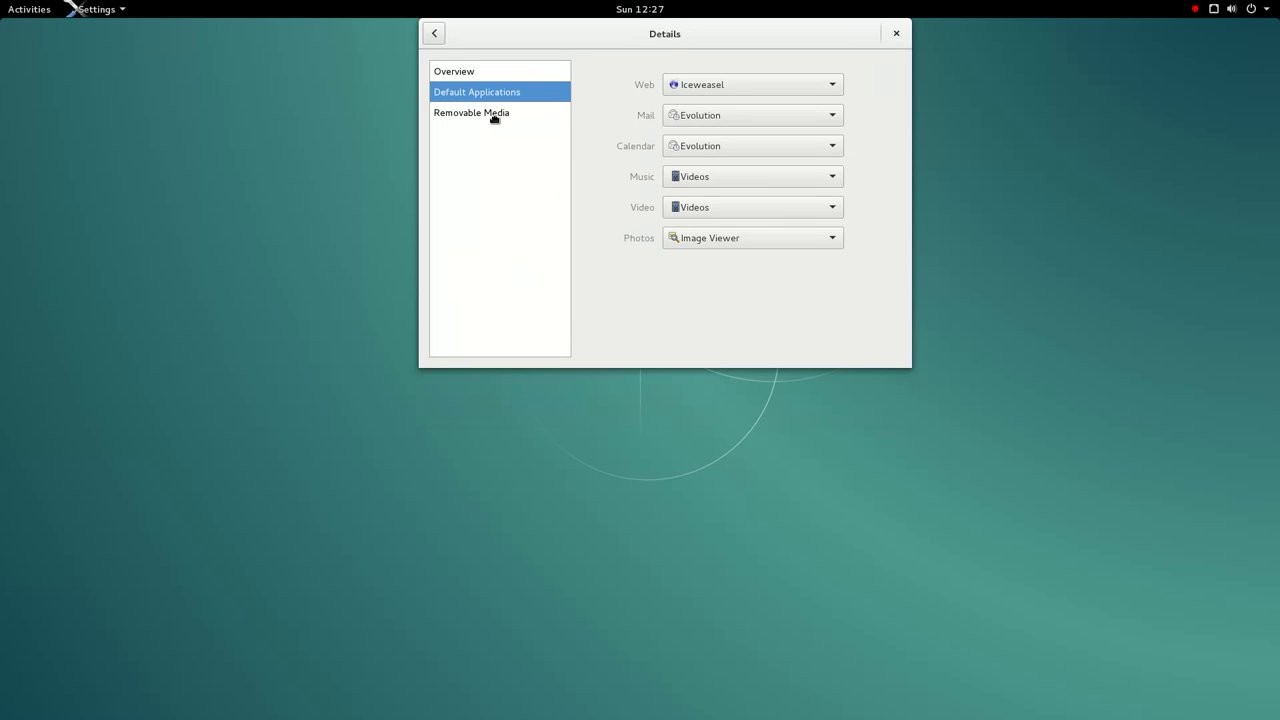
{"action": "left_click", "coordinate": [494, 116]}
{"action": "left_click", "coordinate": [440, 40]}
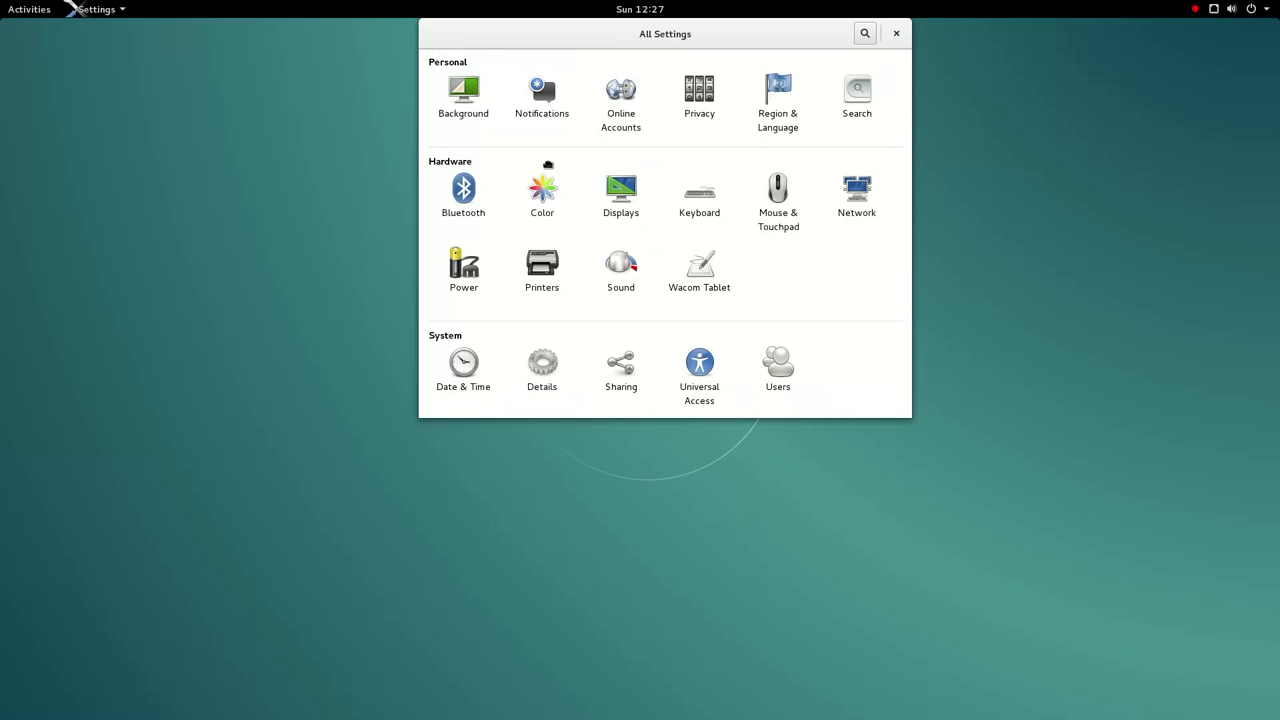
- Back in Default Applications, check Mail and Calendar choices, keeping Evolution for both
{"action": "left_click", "coordinate": [569, 383]}
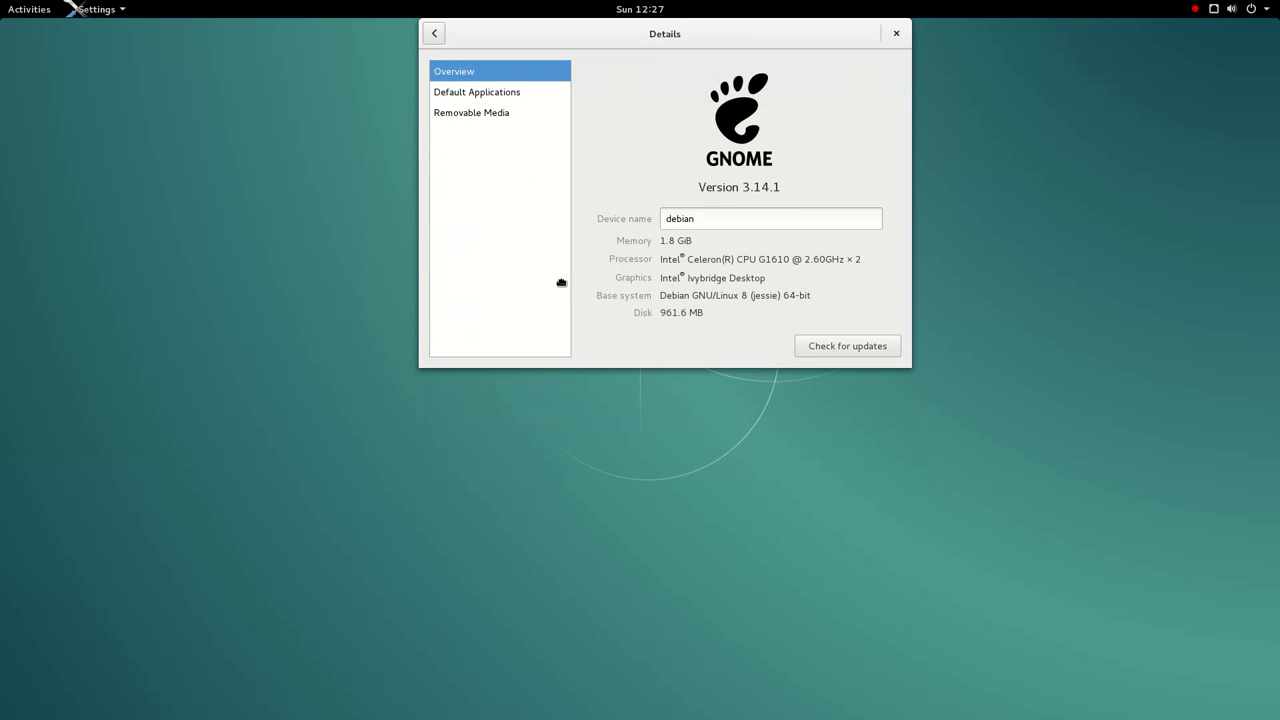
{"action": "left_click", "coordinate": [480, 96]}
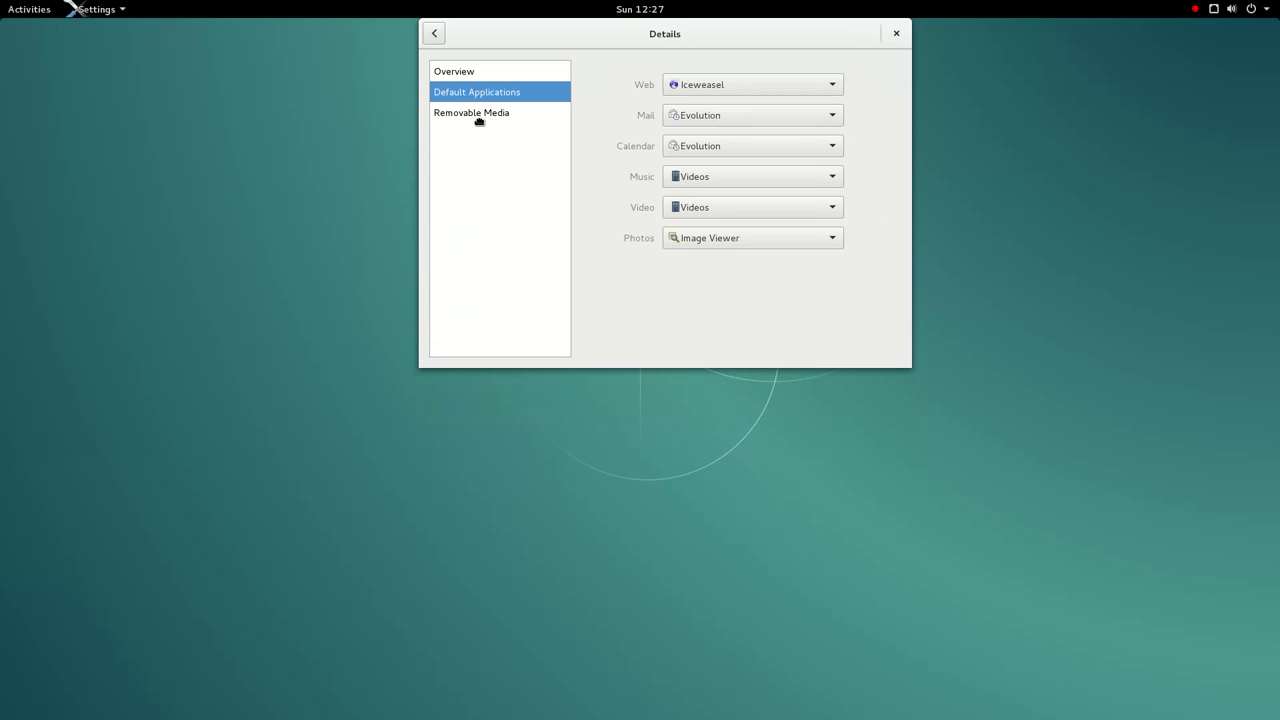
{"action": "left_click", "coordinate": [704, 124]}
{"action": "left_click", "coordinate": [704, 128]}
{"action": "left_click", "coordinate": [703, 130]}
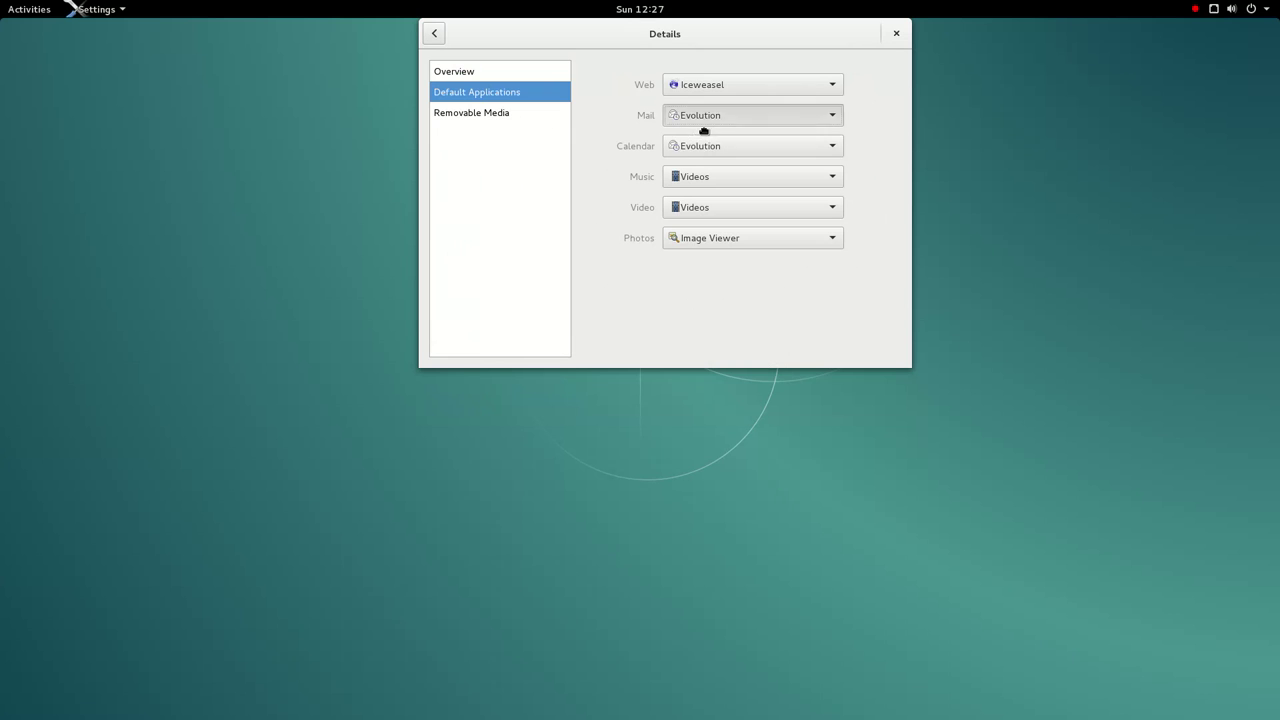
{"action": "left_click", "coordinate": [710, 148]}
{"action": "left_click", "coordinate": [712, 152]}
{"action": "left_click", "coordinate": [728, 94]}
- Keep Iceweasel for Web and Image Viewer for Photos, and preview the Music choices
{"action": "left_click", "coordinate": [728, 94]}
{"action": "left_click", "coordinate": [728, 94]}
{"action": "left_click", "coordinate": [721, 240]}
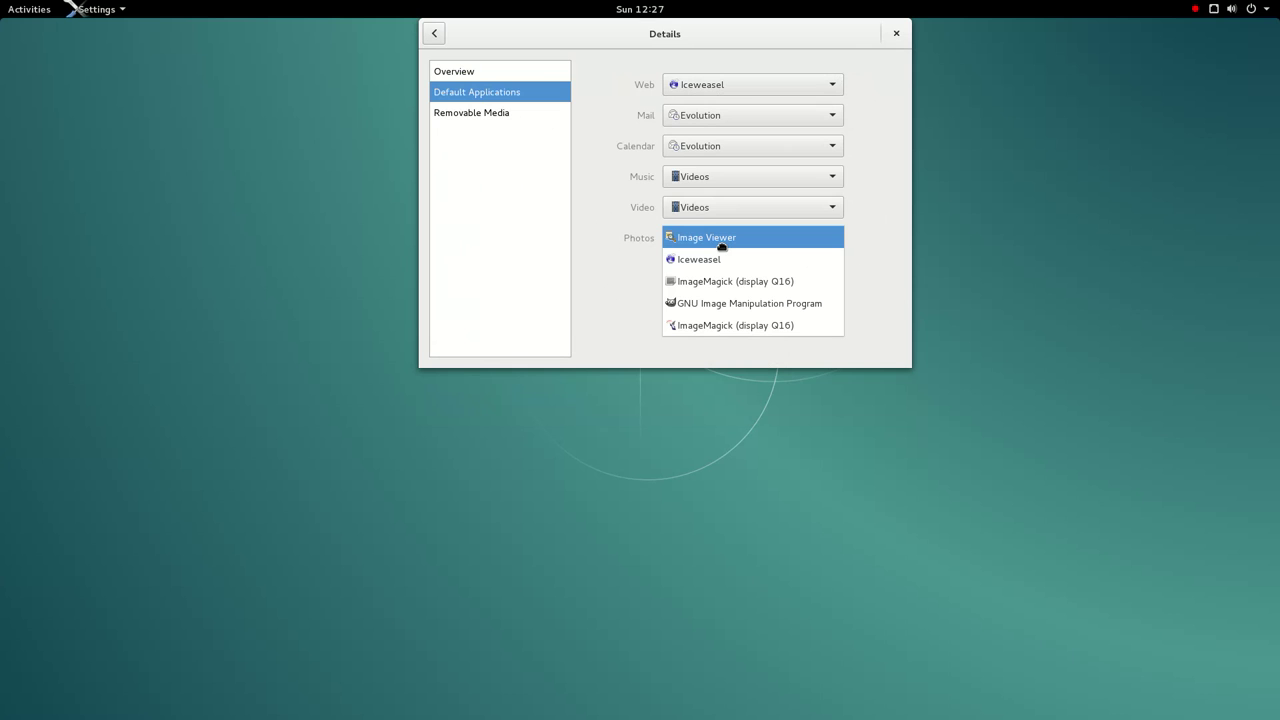
{"action": "left_click", "coordinate": [721, 245]}
{"action": "left_click", "coordinate": [714, 184]}
{"action": "left_click", "coordinate": [713, 180]}
- Set Music to Rhythmbox, view Removable Media, and return to All Settings
{"action": "left_click", "coordinate": [712, 179]}
{"action": "left_click", "coordinate": [711, 199]}
{"action": "left_click", "coordinate": [503, 114]}
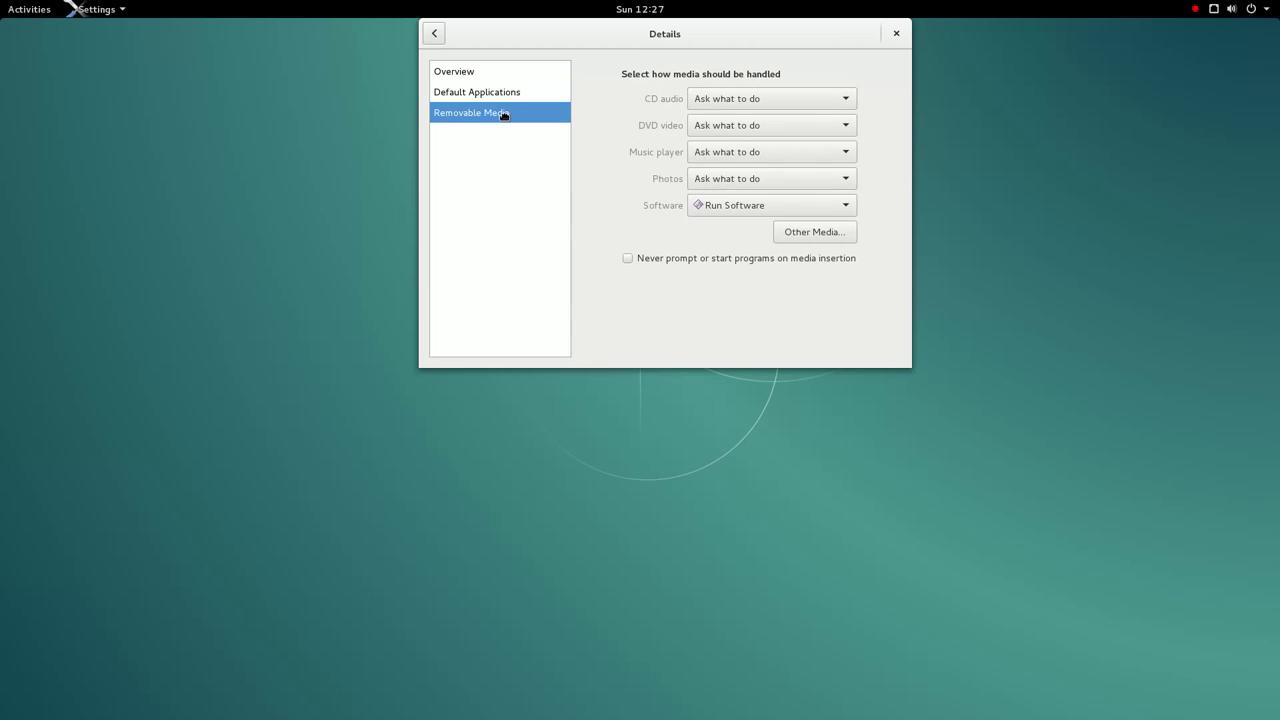
{"action": "left_click", "coordinate": [434, 33]}
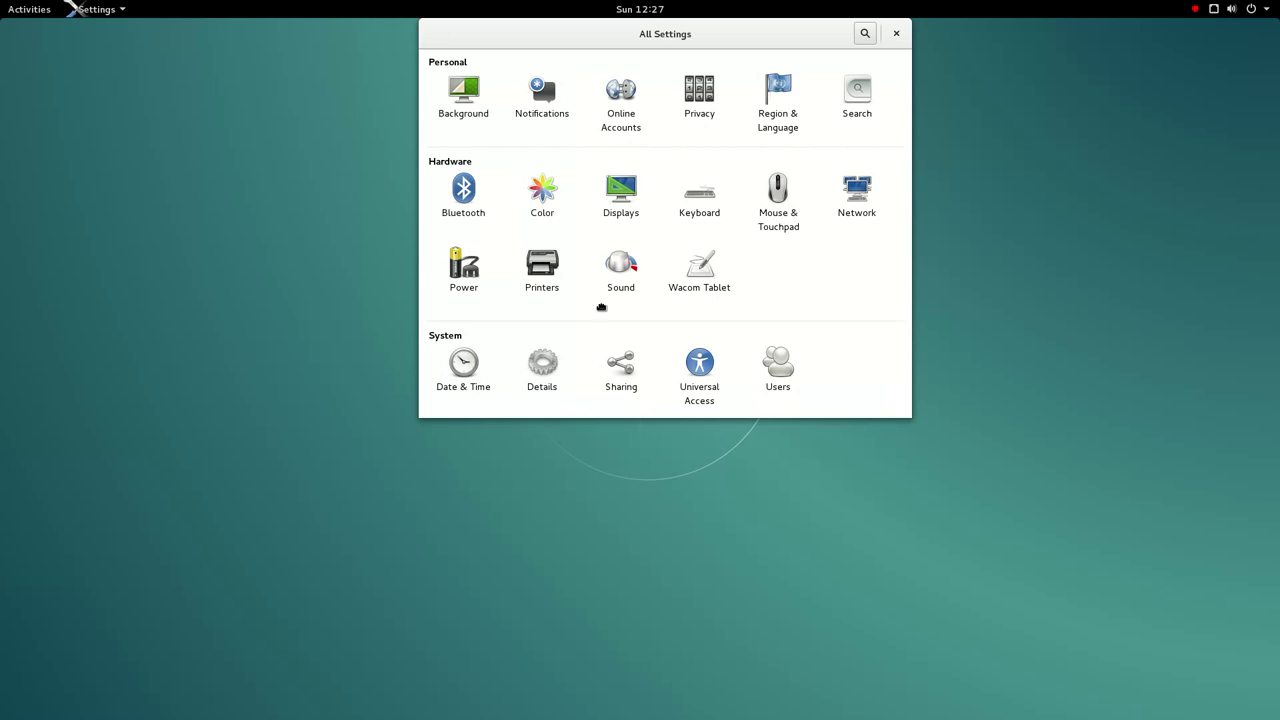
- Briefly view the Date & Time and Details panels
{"action": "left_click", "coordinate": [467, 369]}
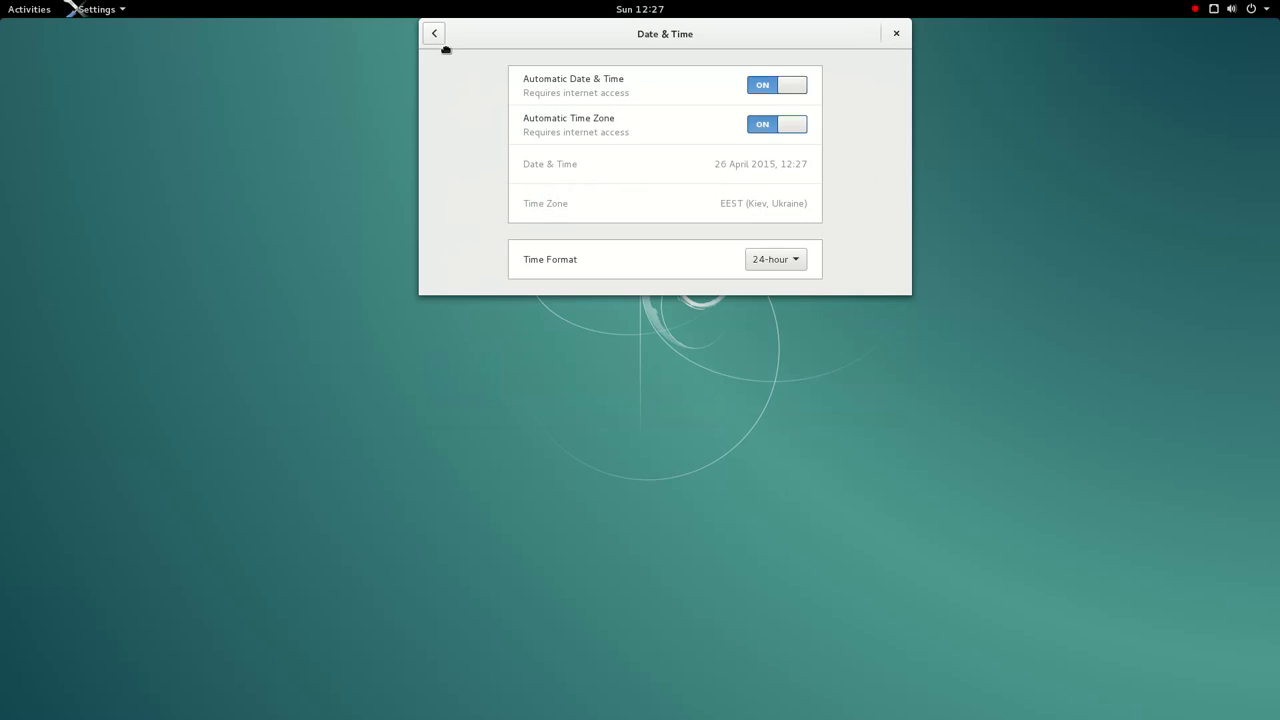
{"action": "left_click", "coordinate": [434, 33]}
{"action": "left_click", "coordinate": [552, 372]}
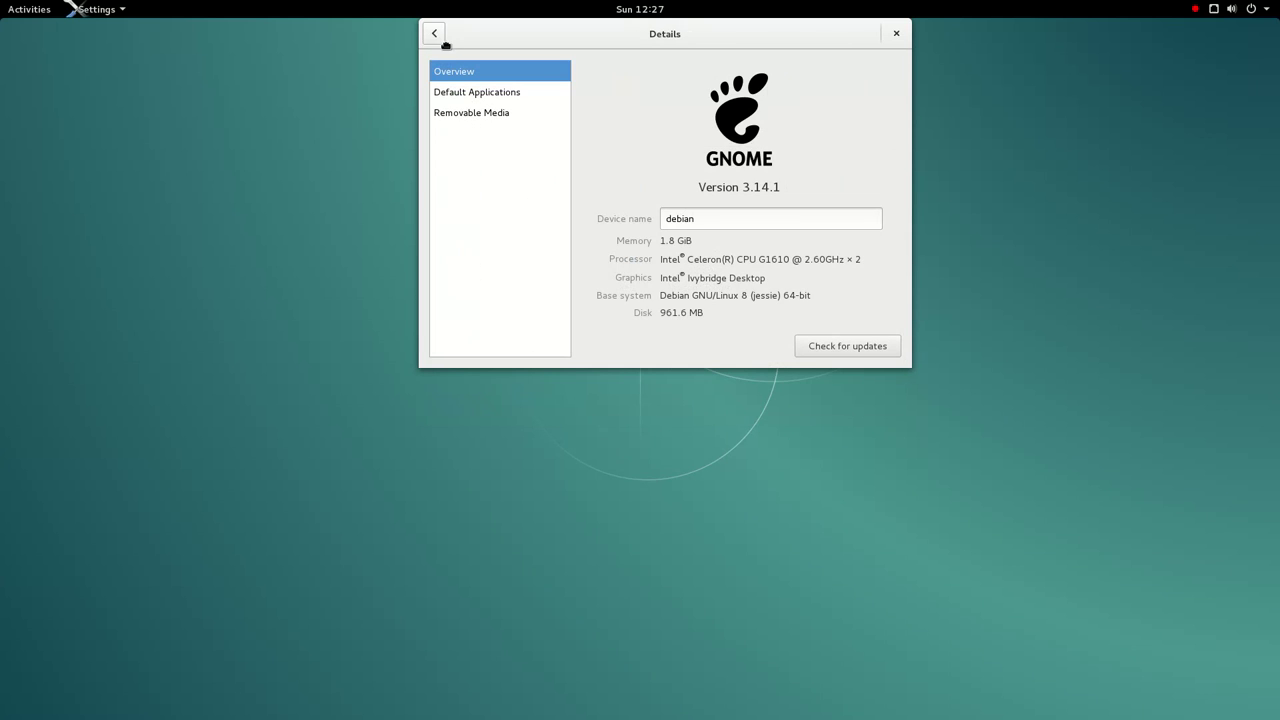
{"action": "left_click", "coordinate": [445, 36]}
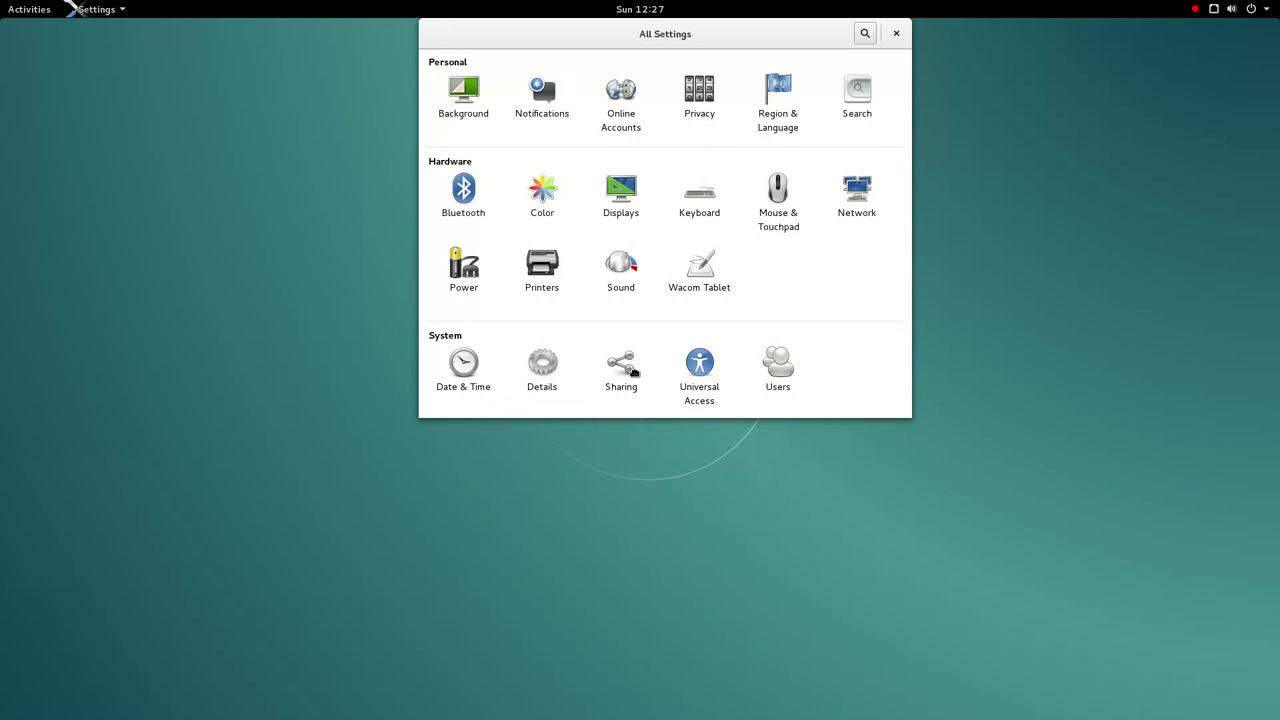
- In Sharing, switch sharing on and look over Personal File, Screen and Media Sharing options
{"action": "left_click", "coordinate": [632, 372]}
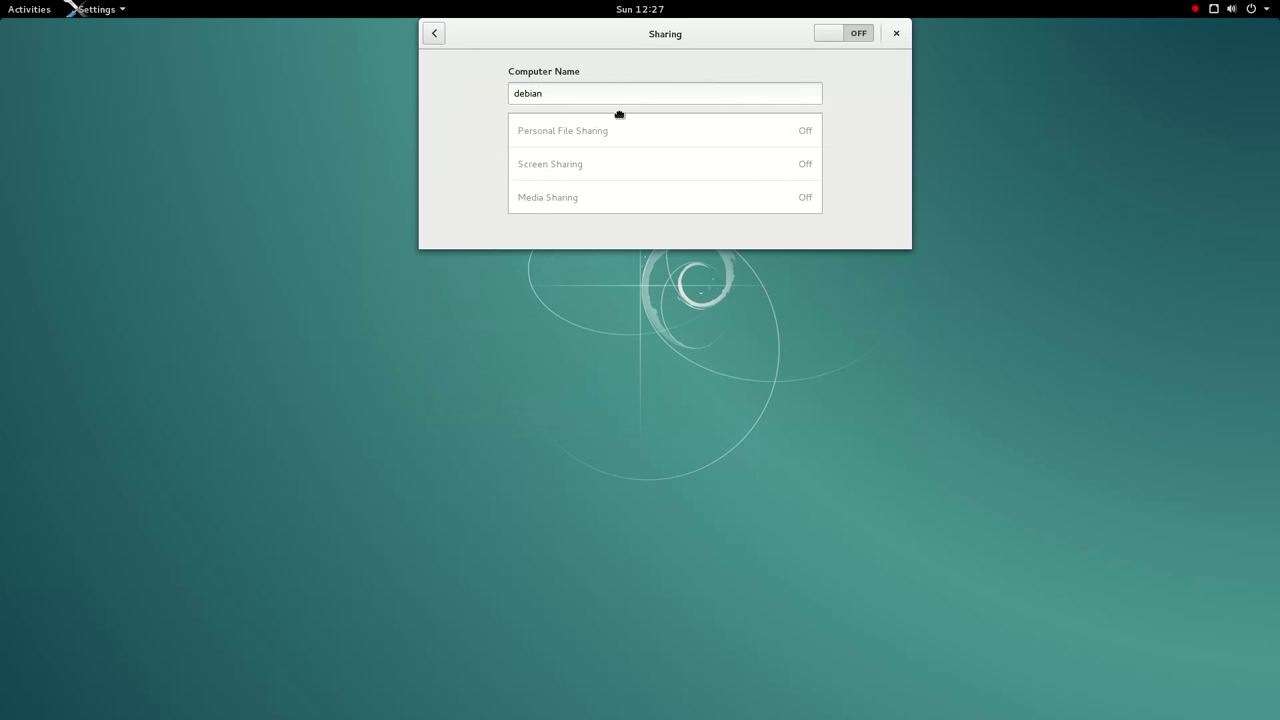
{"action": "left_click", "coordinate": [843, 38]}
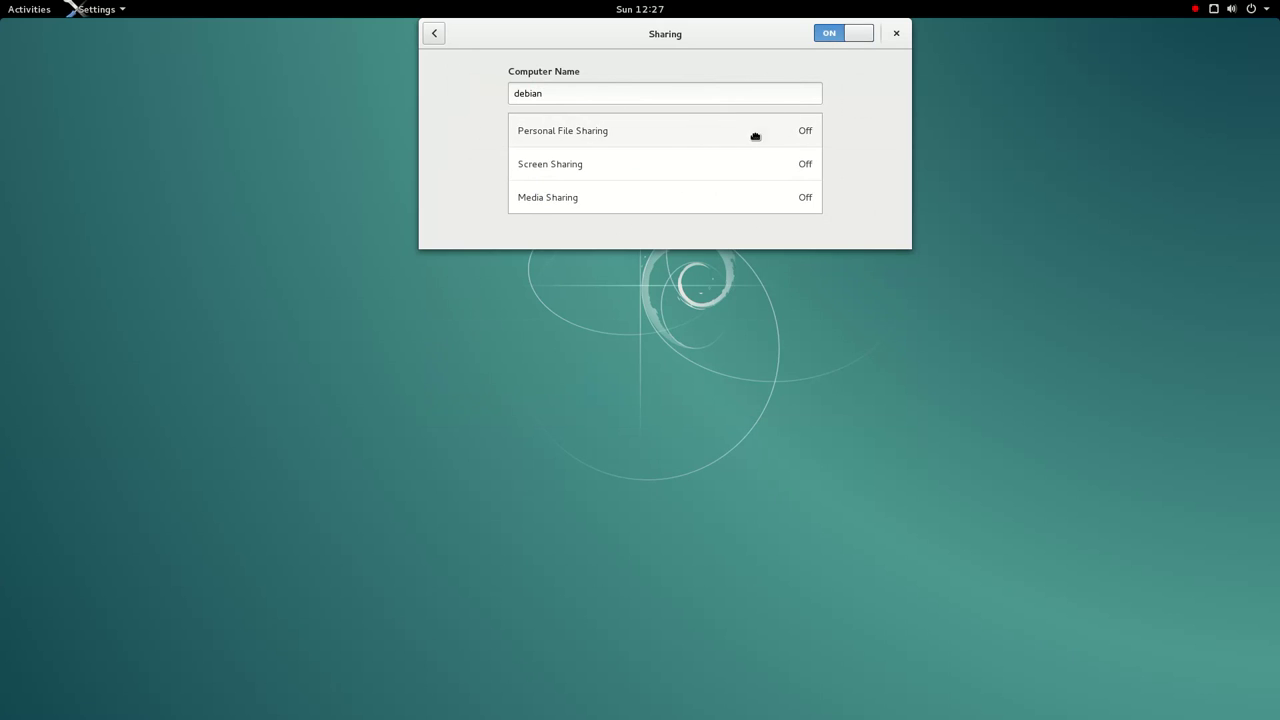
{"action": "left_click", "coordinate": [755, 136]}
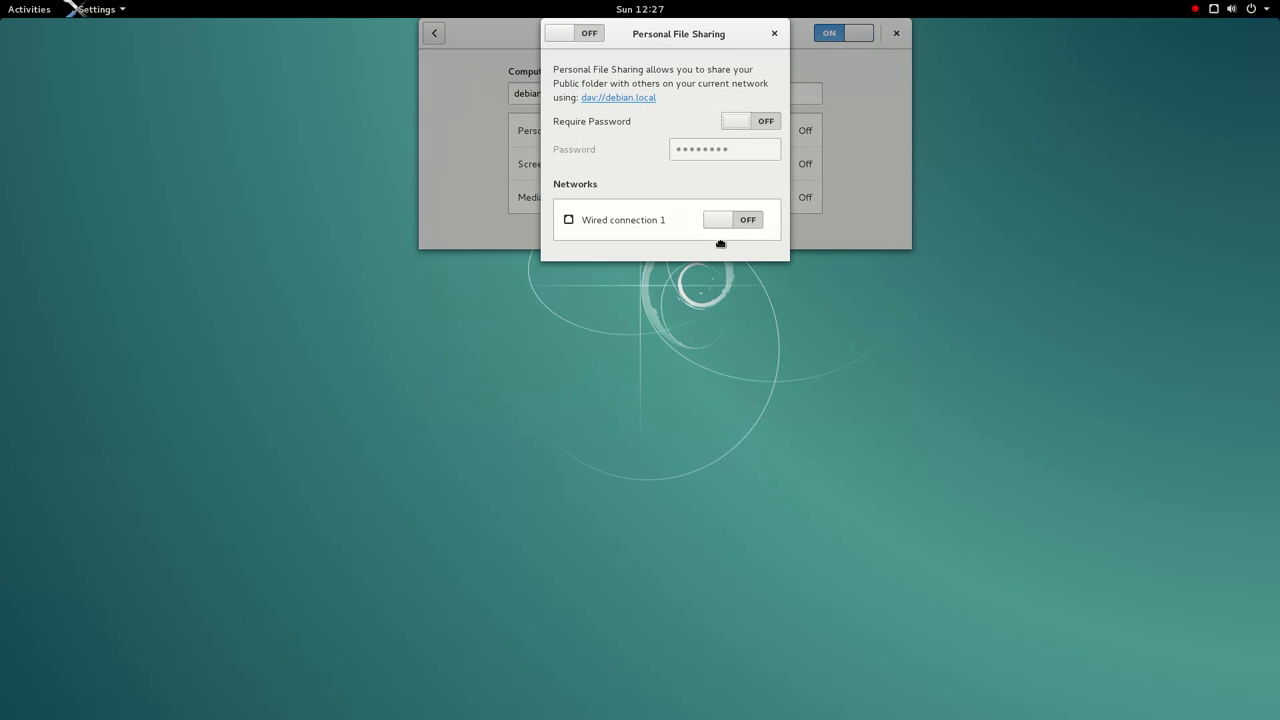
{"action": "left_click", "coordinate": [775, 36]}
{"action": "left_click", "coordinate": [730, 172]}
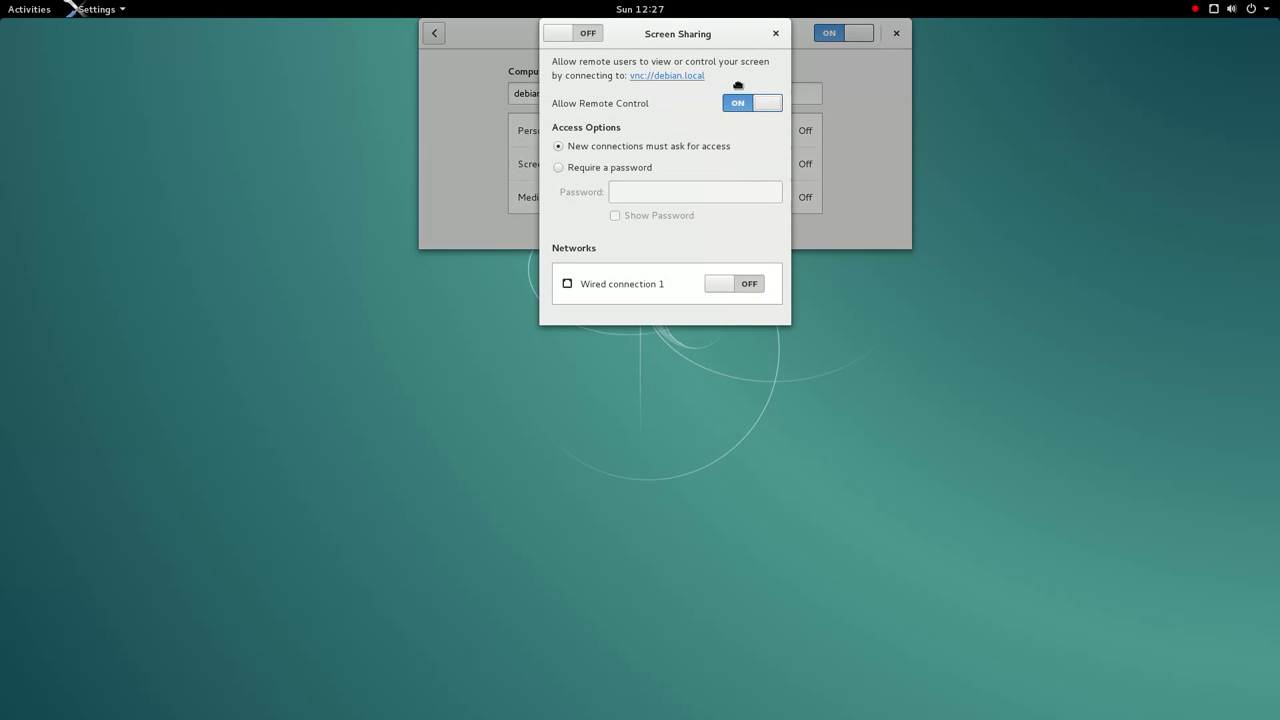
{"action": "left_click", "coordinate": [778, 36]}
{"action": "left_click", "coordinate": [600, 199]}
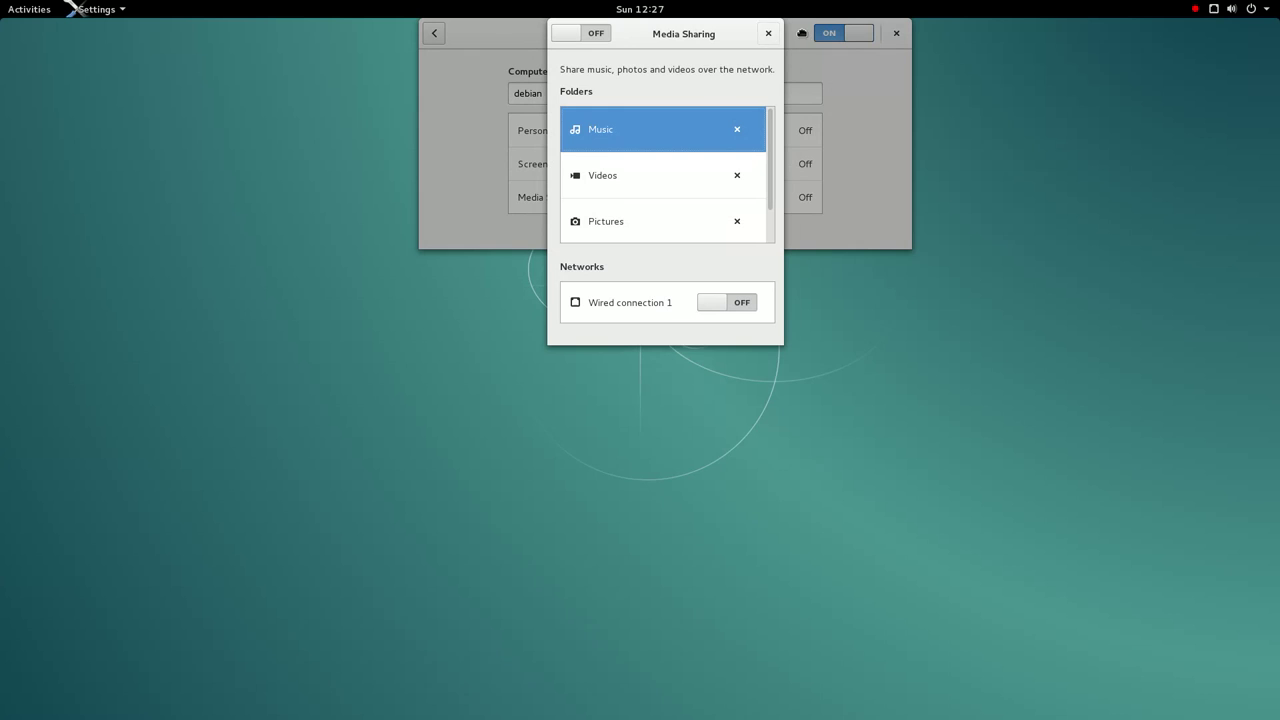
{"action": "left_click", "coordinate": [768, 34]}
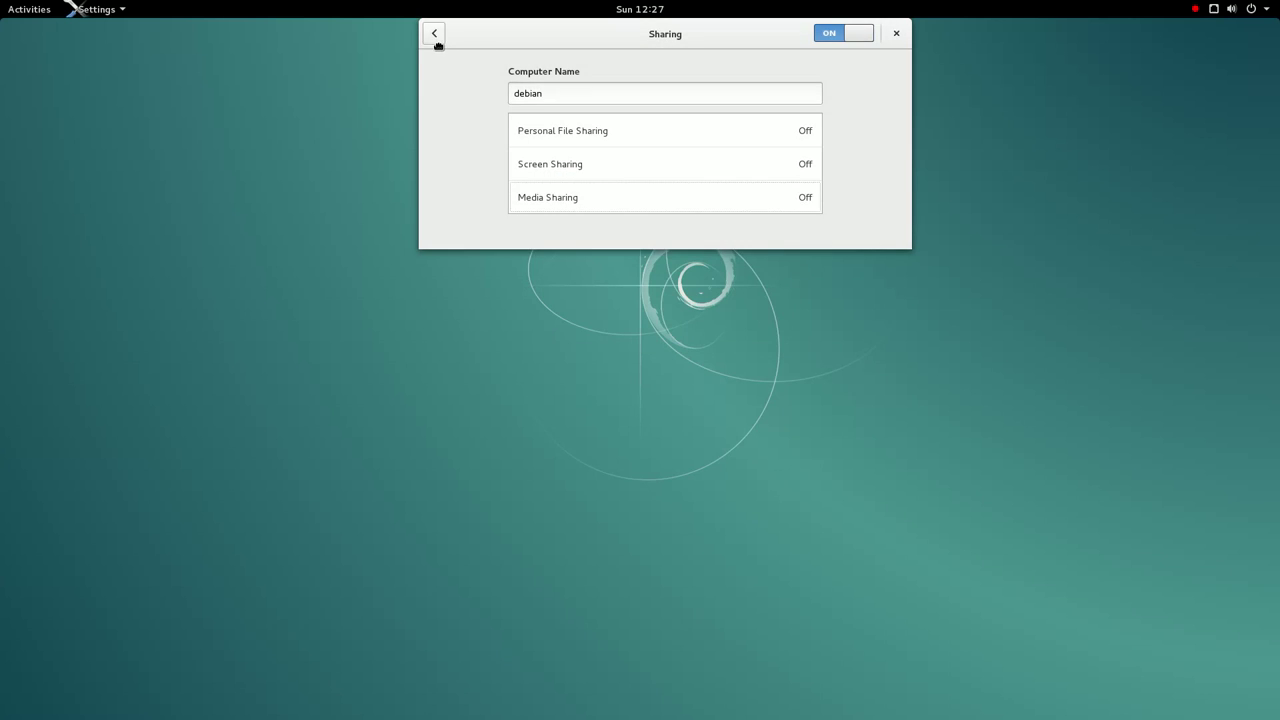
{"action": "left_click", "coordinate": [435, 36]}
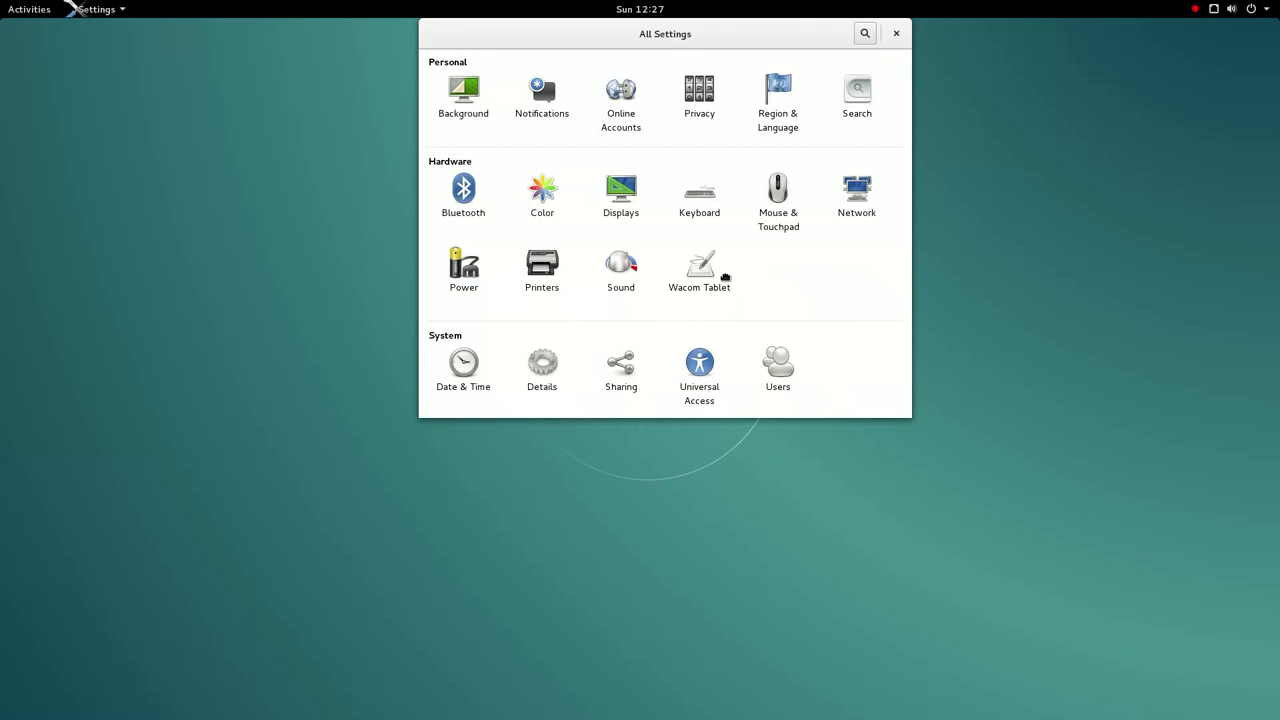
- Revisit Date & Time and Details, close Settings, and open the Activities overview
{"action": "left_click", "coordinate": [491, 387]}
{"action": "left_click", "coordinate": [440, 38]}
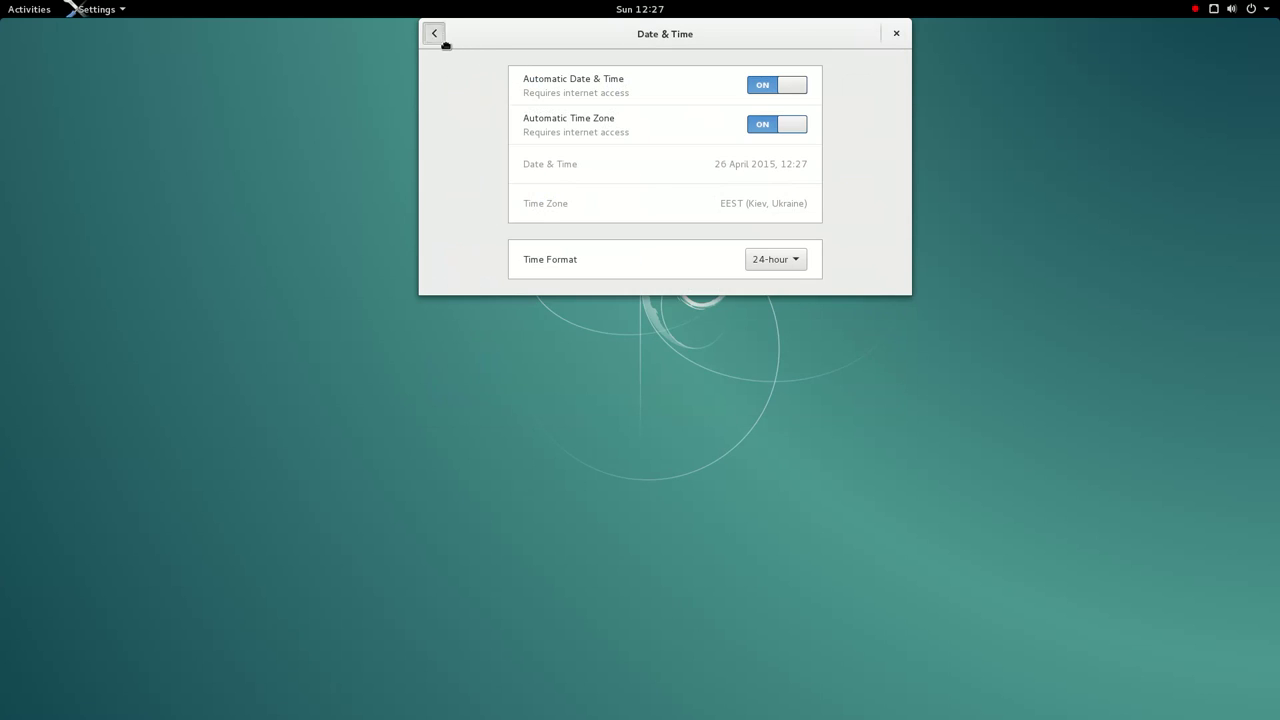
{"action": "left_click", "coordinate": [558, 372]}
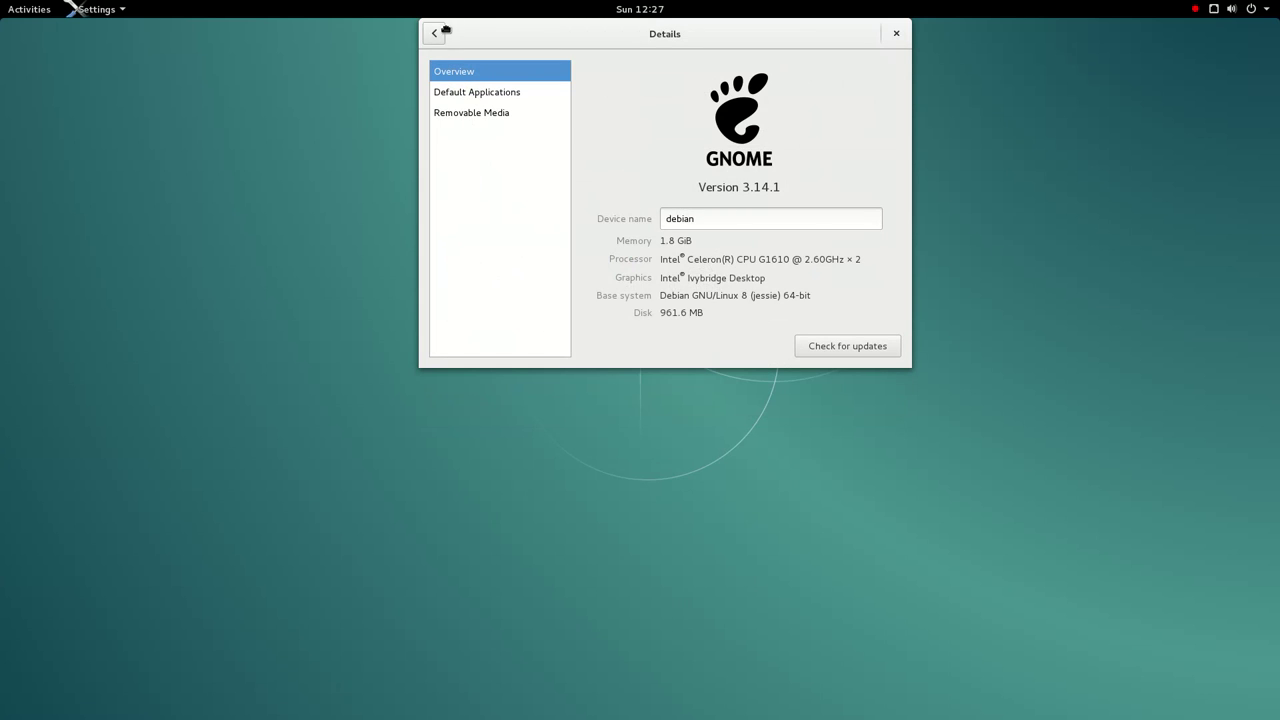
{"action": "left_click", "coordinate": [436, 34]}
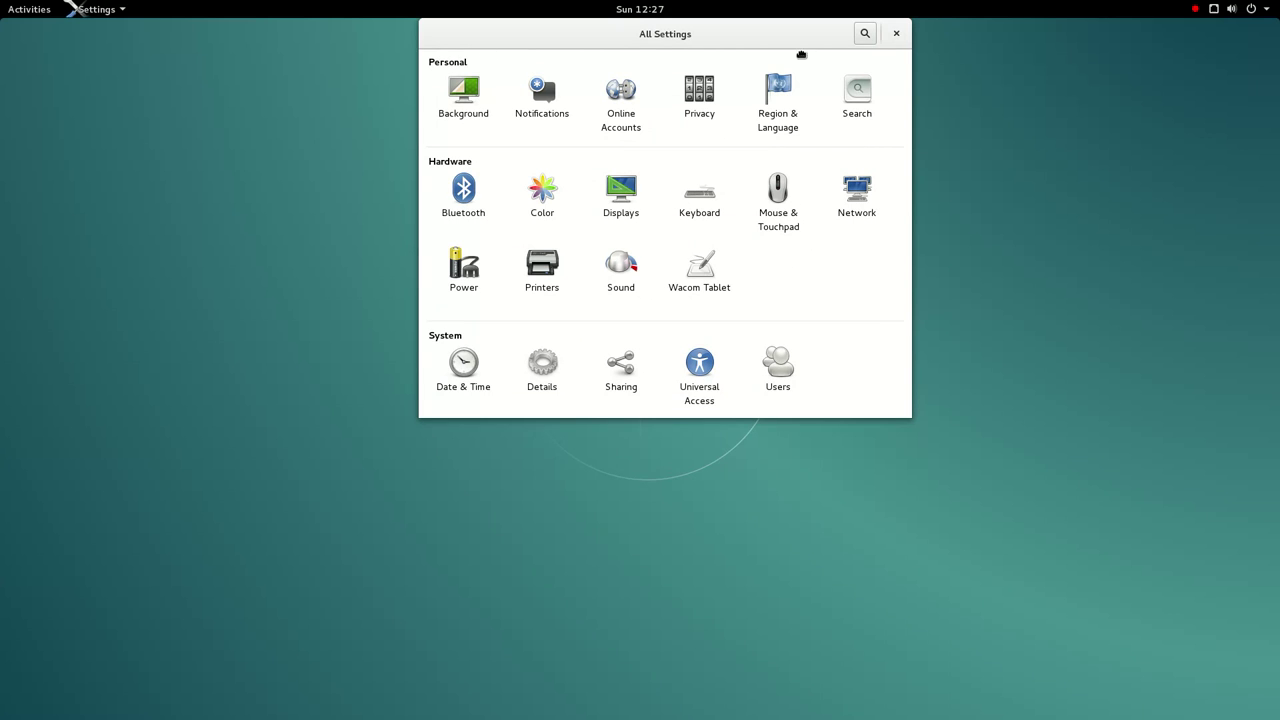
{"action": "left_click", "coordinate": [896, 34]}
{"action": "left_click", "coordinate": [27, 8]}
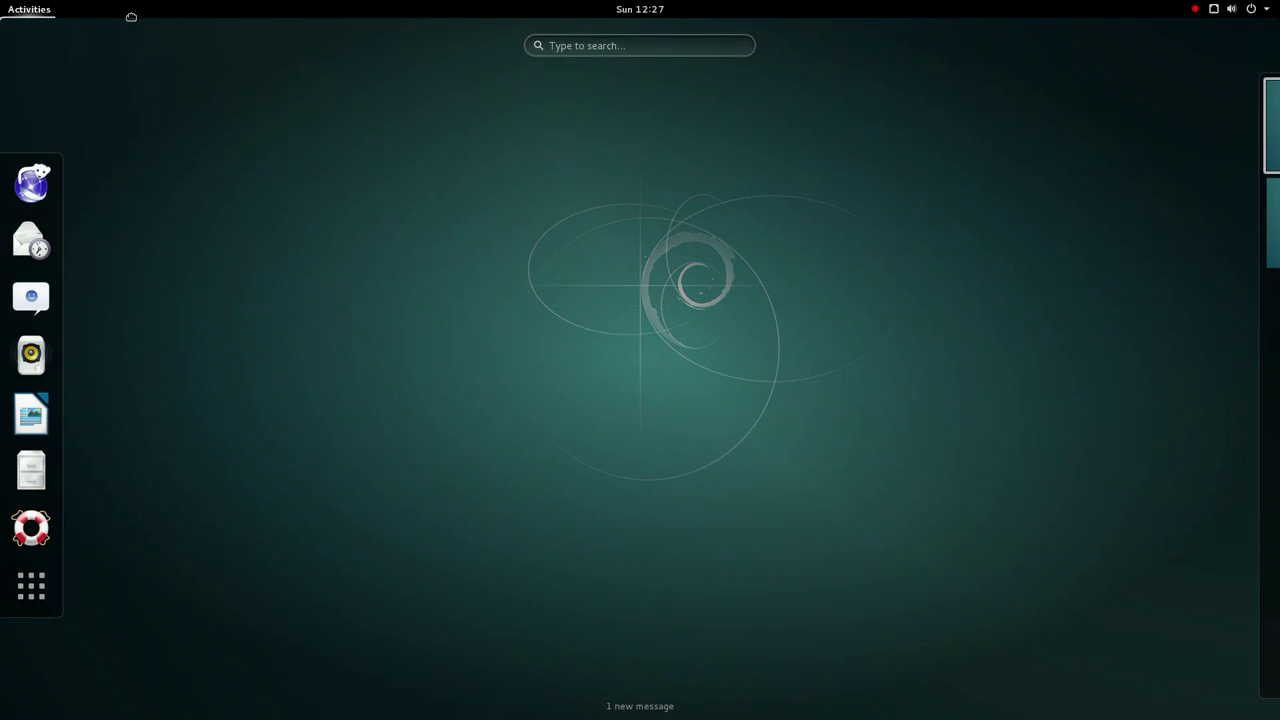
- Search Activities for 'dco', clear it, then search 'tweak' and launch Tweak Tool
{"action": "type", "text": "dco"}
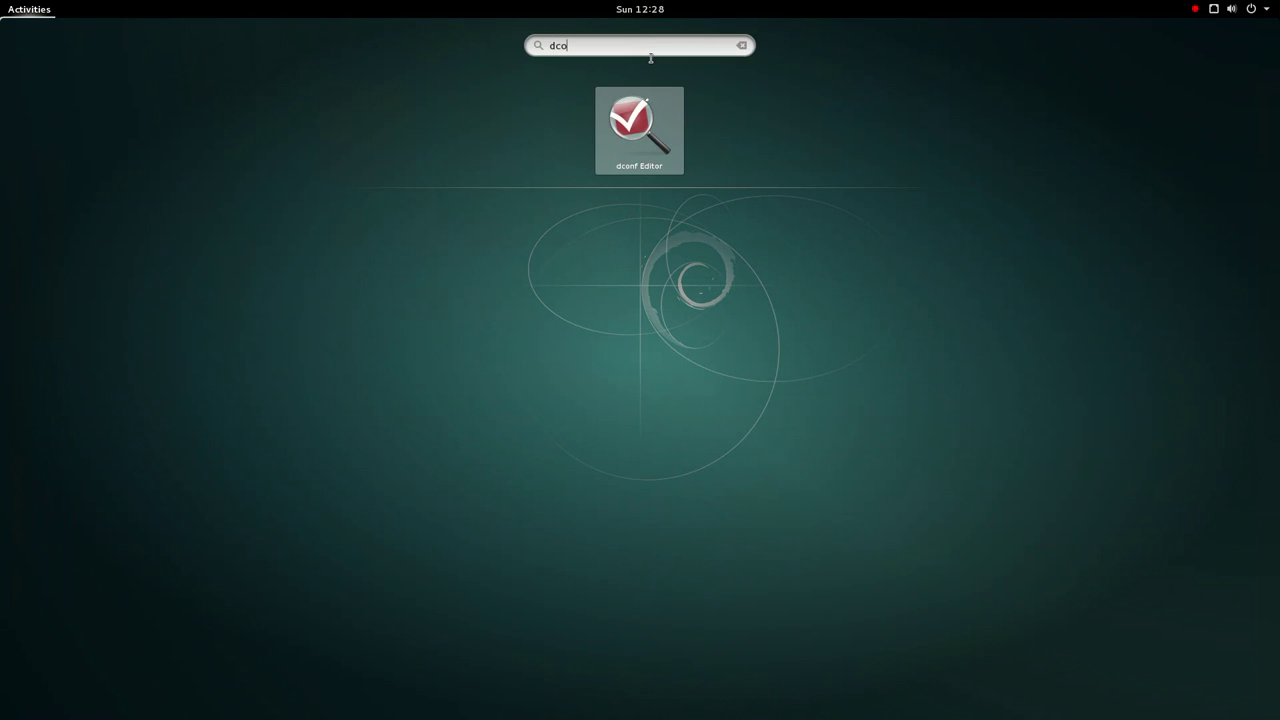
{"action": "key", "text": "BackSpace"}
{"action": "key", "text": "BackSpace"}
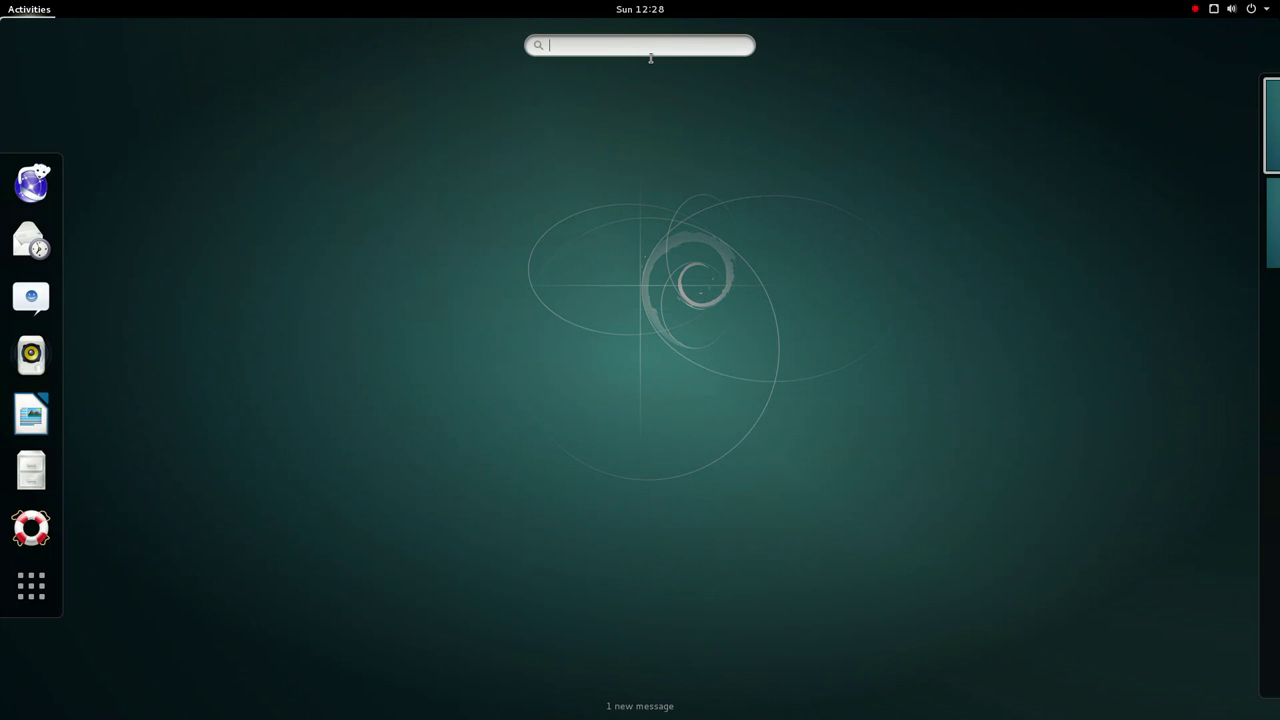
{"action": "type", "text": "tweak"}
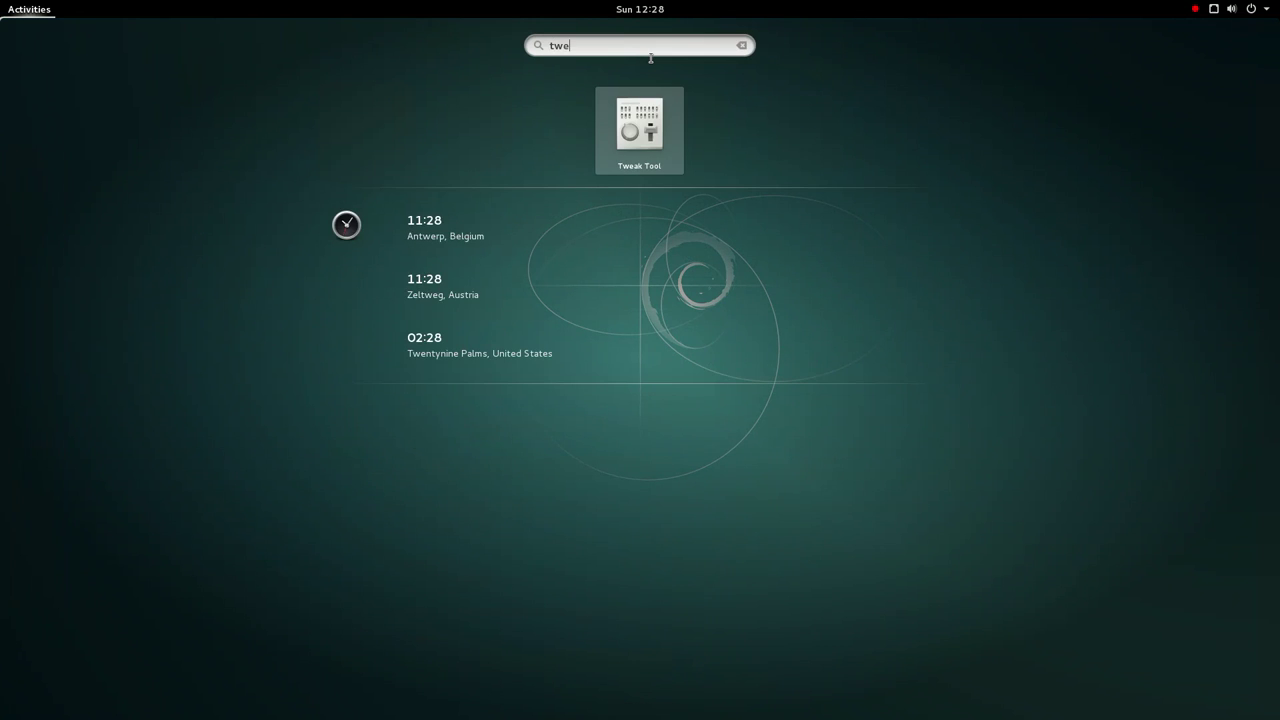
{"action": "key", "text": "Return"}
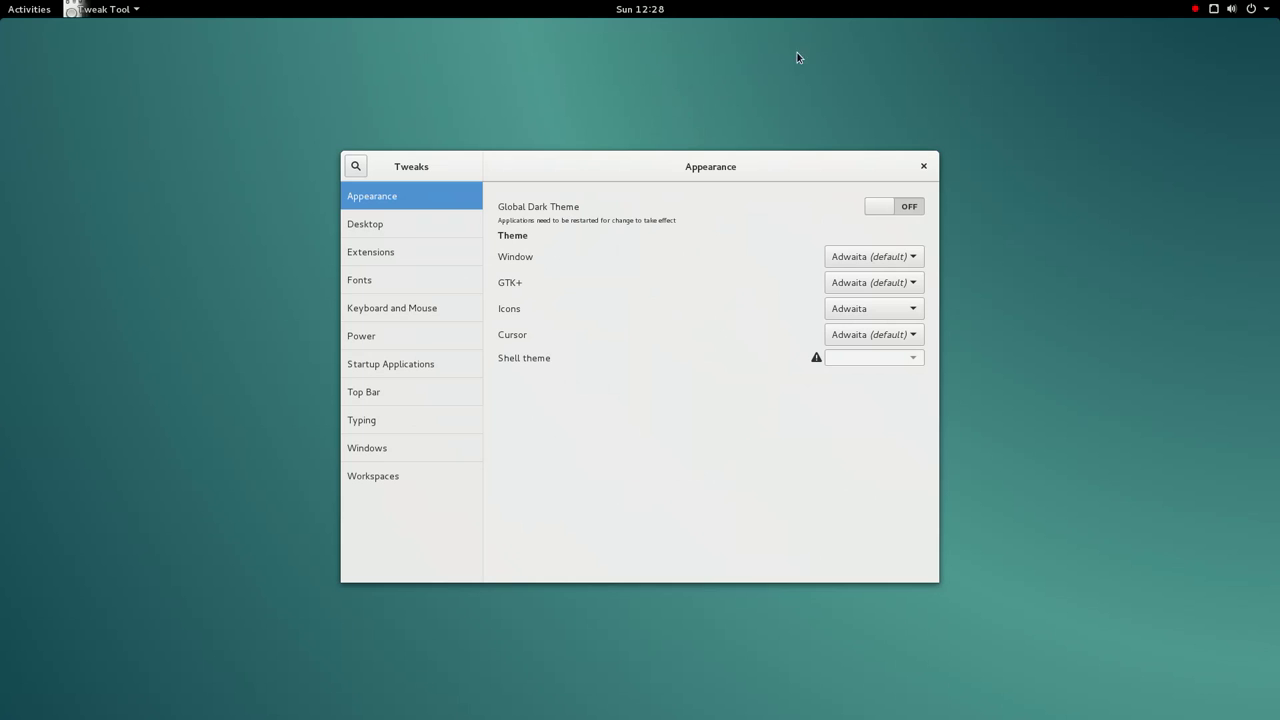
- Check the Window and GTK+ theme lists, keeping the Adwaita defaults
{"action": "left_click", "coordinate": [845, 260]}
{"action": "left_click", "coordinate": [848, 262]}
{"action": "left_click", "coordinate": [846, 284]}
{"action": "left_click", "coordinate": [846, 289]}
- View the Desktop panel, scroll through Extensions, and open the Fonts panel
{"action": "left_click", "coordinate": [426, 230]}
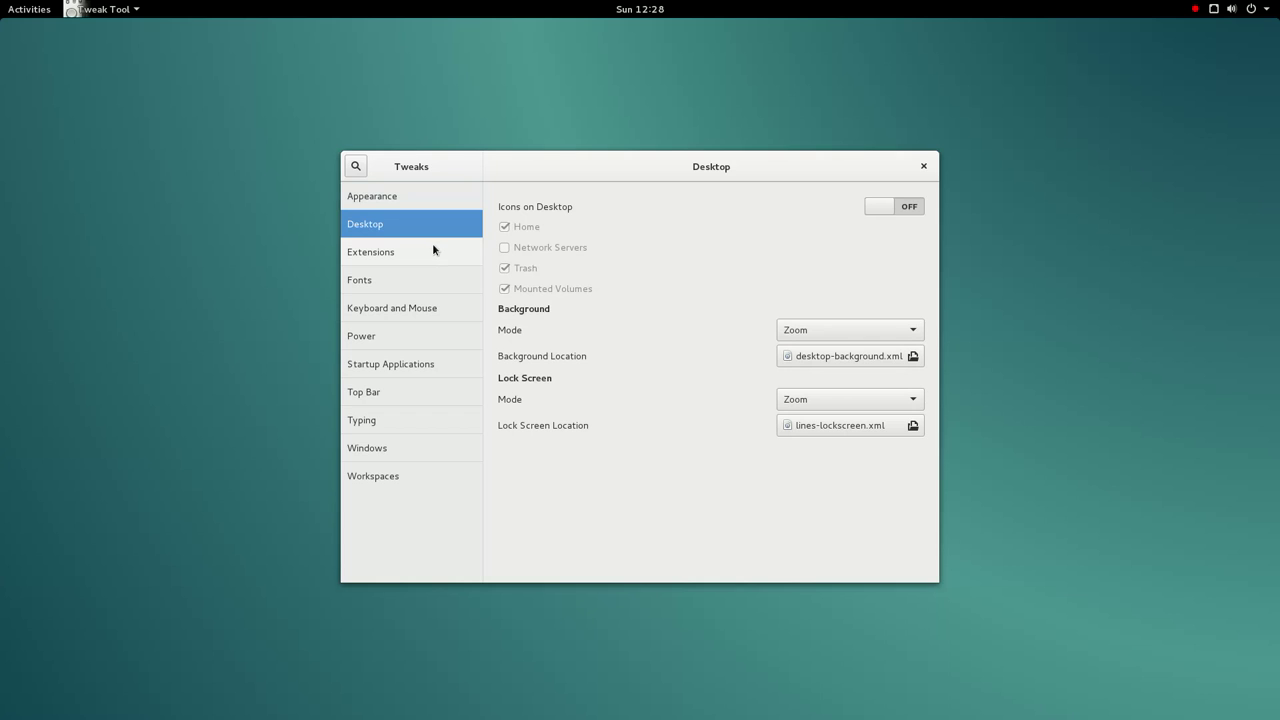
{"action": "left_click", "coordinate": [433, 250]}
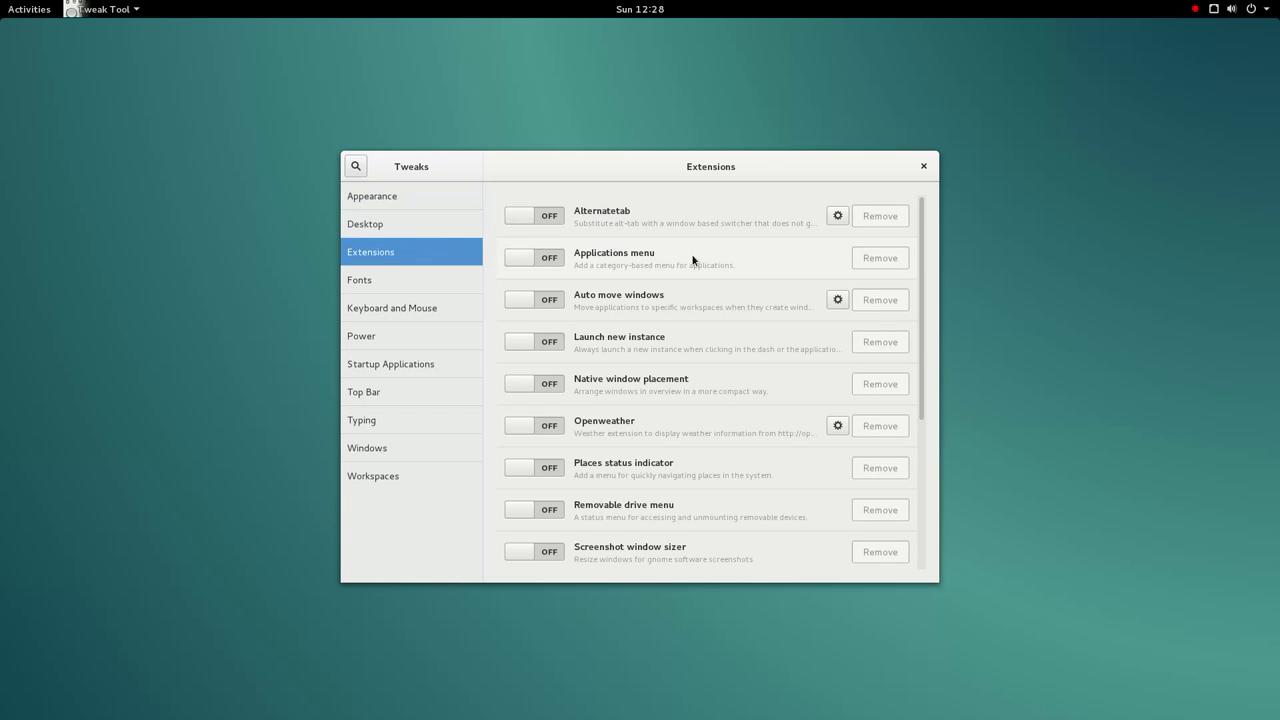
{"action": "scroll", "coordinate": [692, 259], "scroll_direction": "down", "scroll_amount": 4}
{"action": "scroll", "coordinate": [692, 259], "scroll_direction": "up", "scroll_amount": 1}
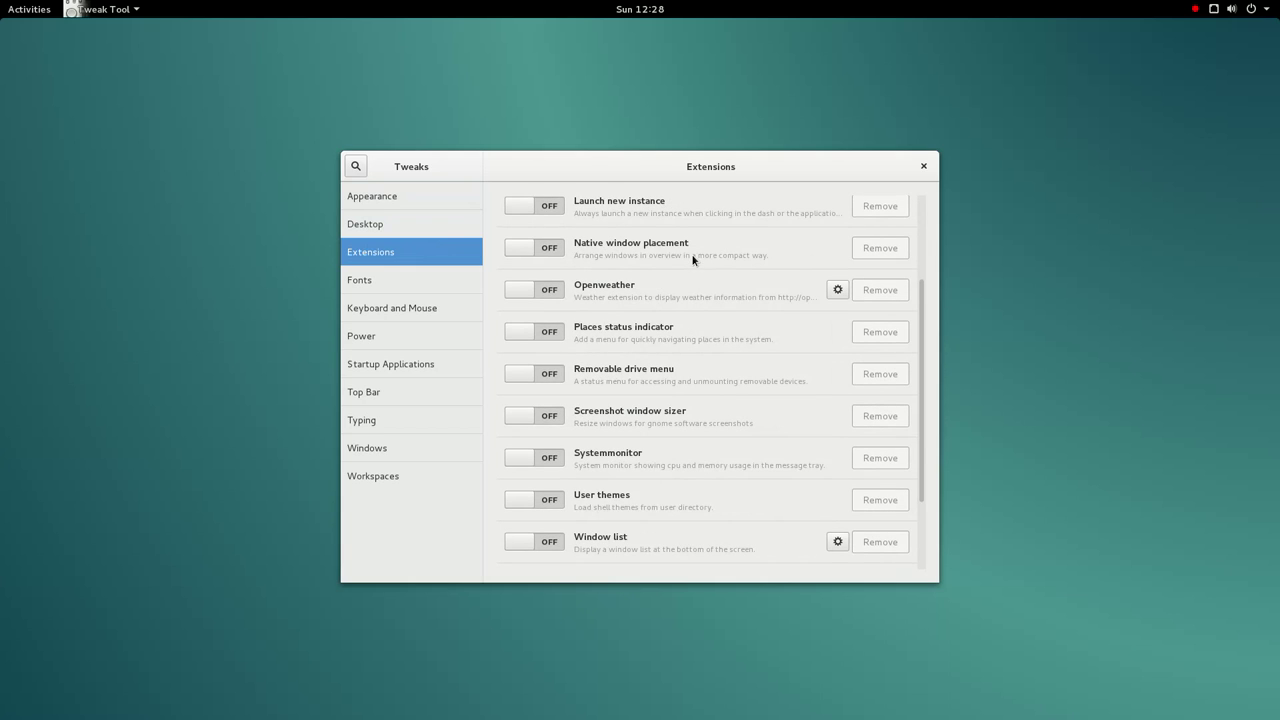
{"action": "scroll", "coordinate": [692, 259], "scroll_direction": "down", "scroll_amount": 2}
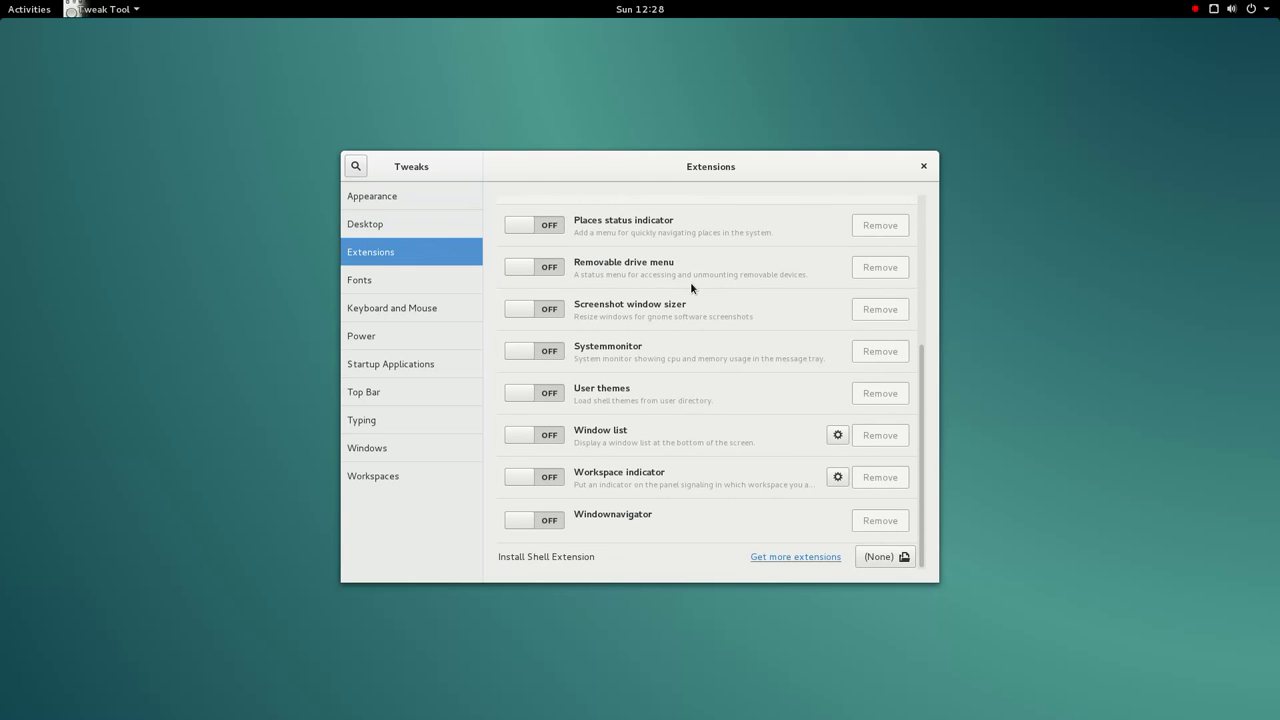
{"action": "left_click", "coordinate": [432, 288]}
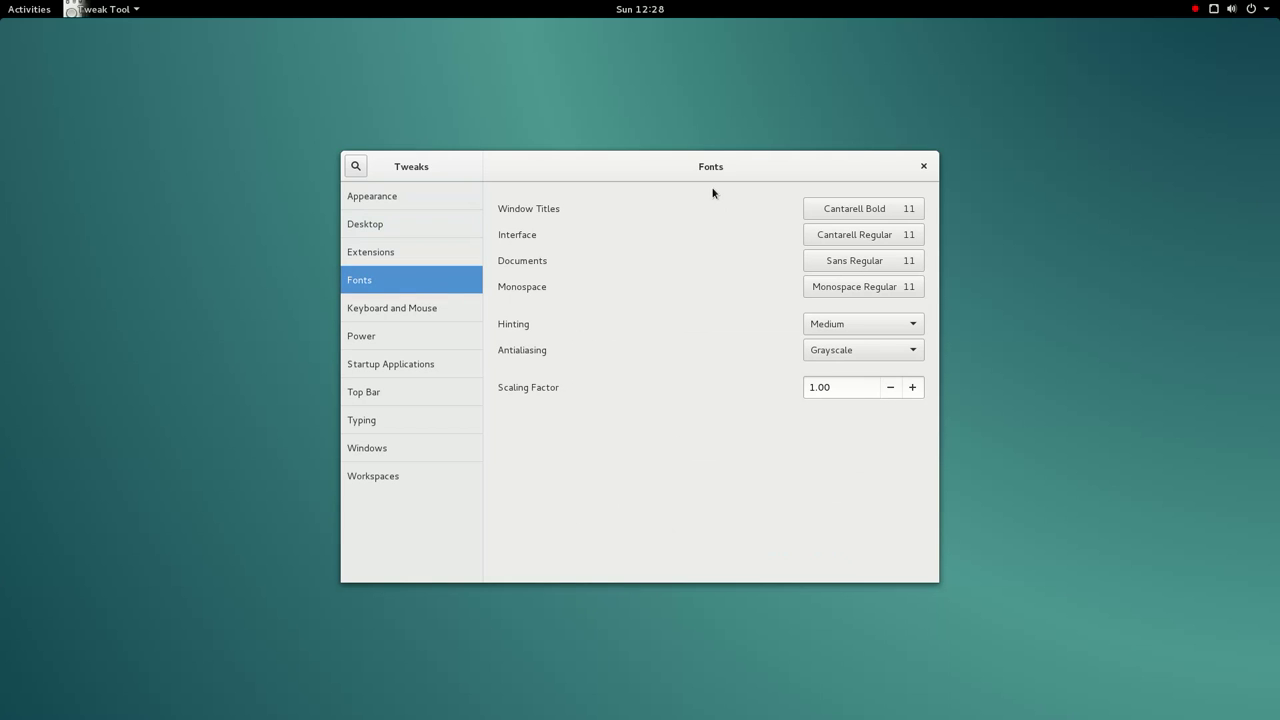
- Set font hinting to Full and antialiasing to Rgba
{"action": "left_click", "coordinate": [874, 327]}
{"action": "left_click", "coordinate": [874, 327]}
{"action": "scroll", "coordinate": [877, 318], "scroll_direction": "up", "scroll_amount": 1}
{"action": "left_click", "coordinate": [868, 350]}
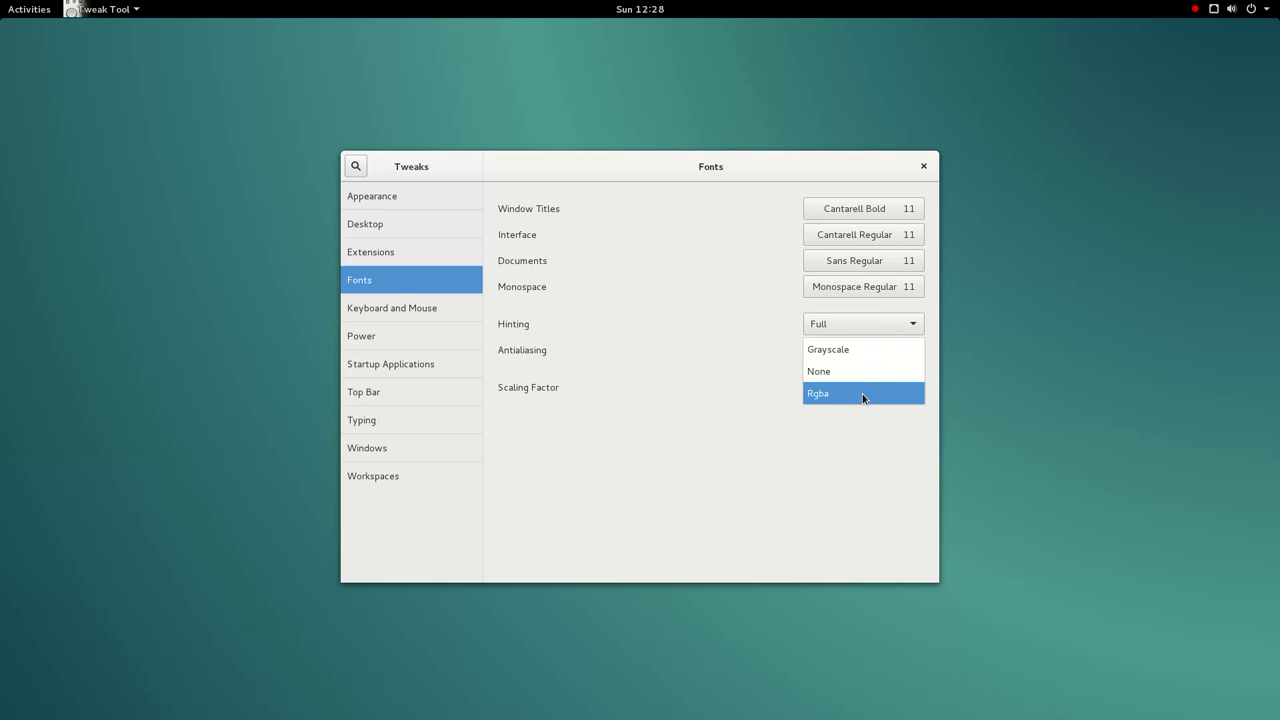
{"action": "left_click", "coordinate": [862, 394]}
- Raise the Window Titles and Interface fonts to size 15
{"action": "left_click", "coordinate": [901, 210]}
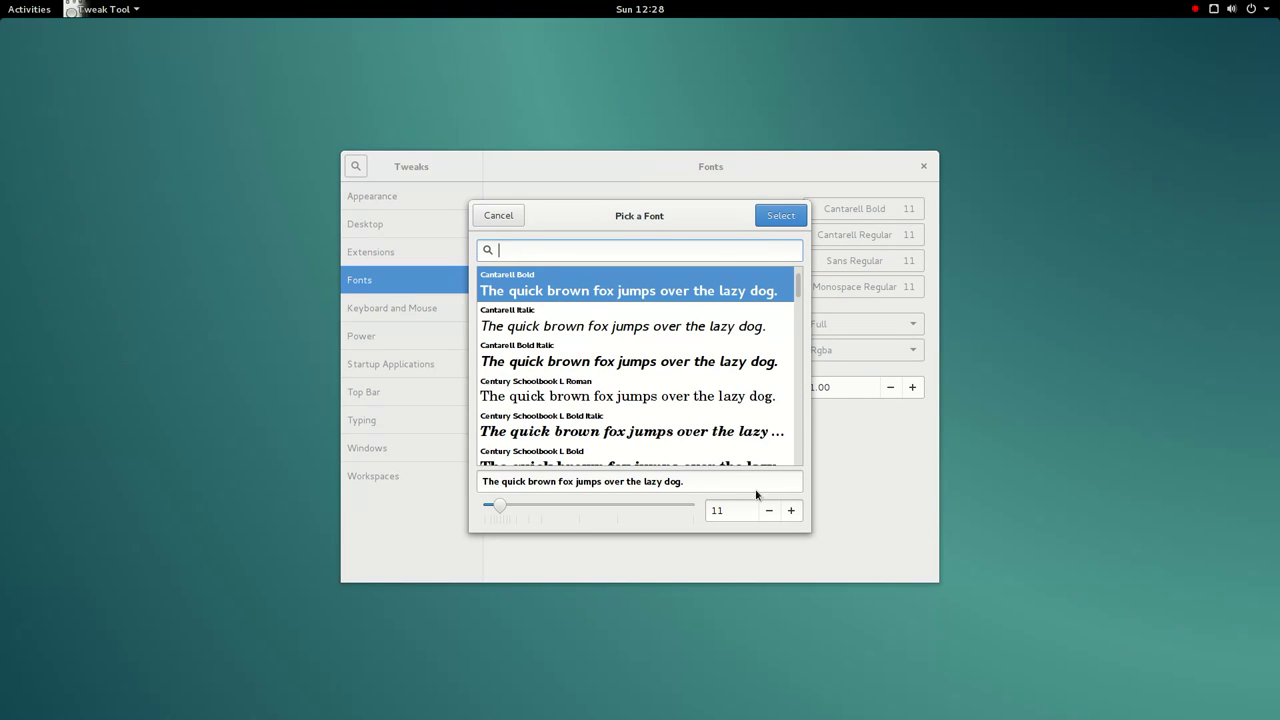
{"action": "left_click", "coordinate": [791, 511]}
{"action": "left_click", "coordinate": [791, 511]}
{"action": "left_click", "coordinate": [791, 511]}
{"action": "left_click", "coordinate": [791, 513]}
{"action": "left_click", "coordinate": [768, 216]}
{"action": "left_click", "coordinate": [858, 234]}
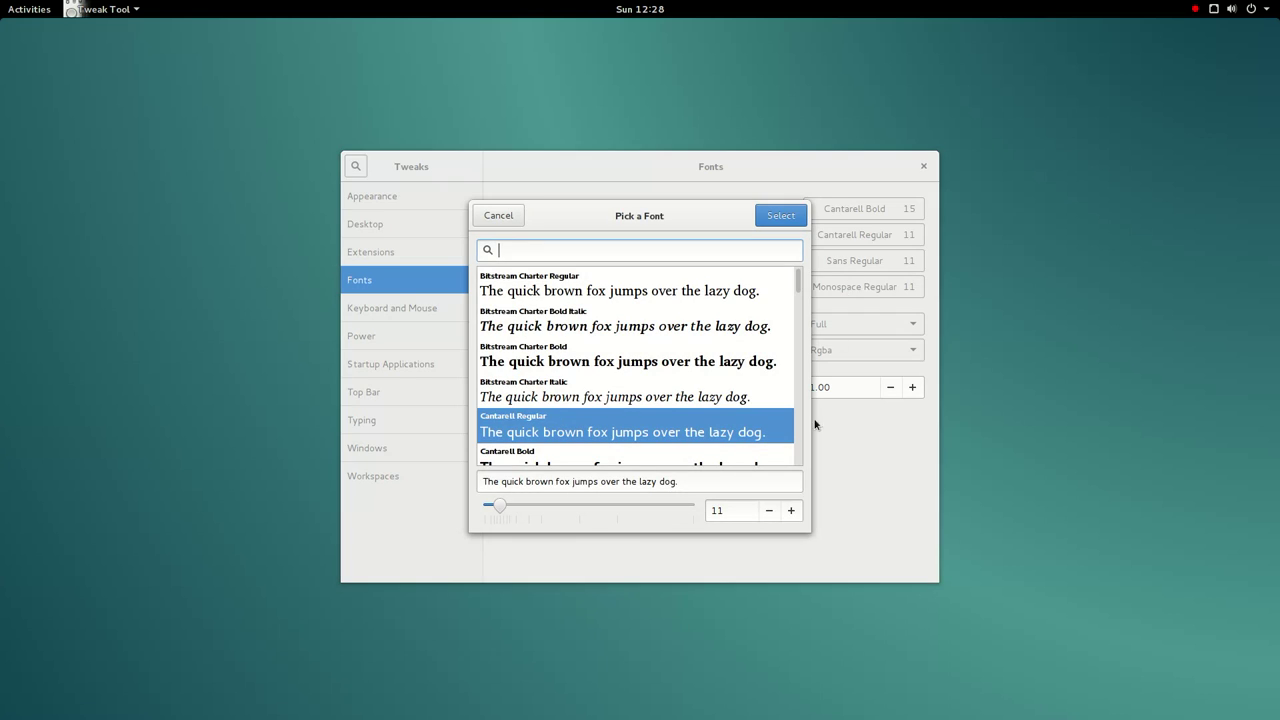
{"action": "left_click", "coordinate": [791, 511]}
{"action": "left_click", "coordinate": [791, 512]}
{"action": "left_click", "coordinate": [791, 513]}
{"action": "left_click", "coordinate": [791, 514]}
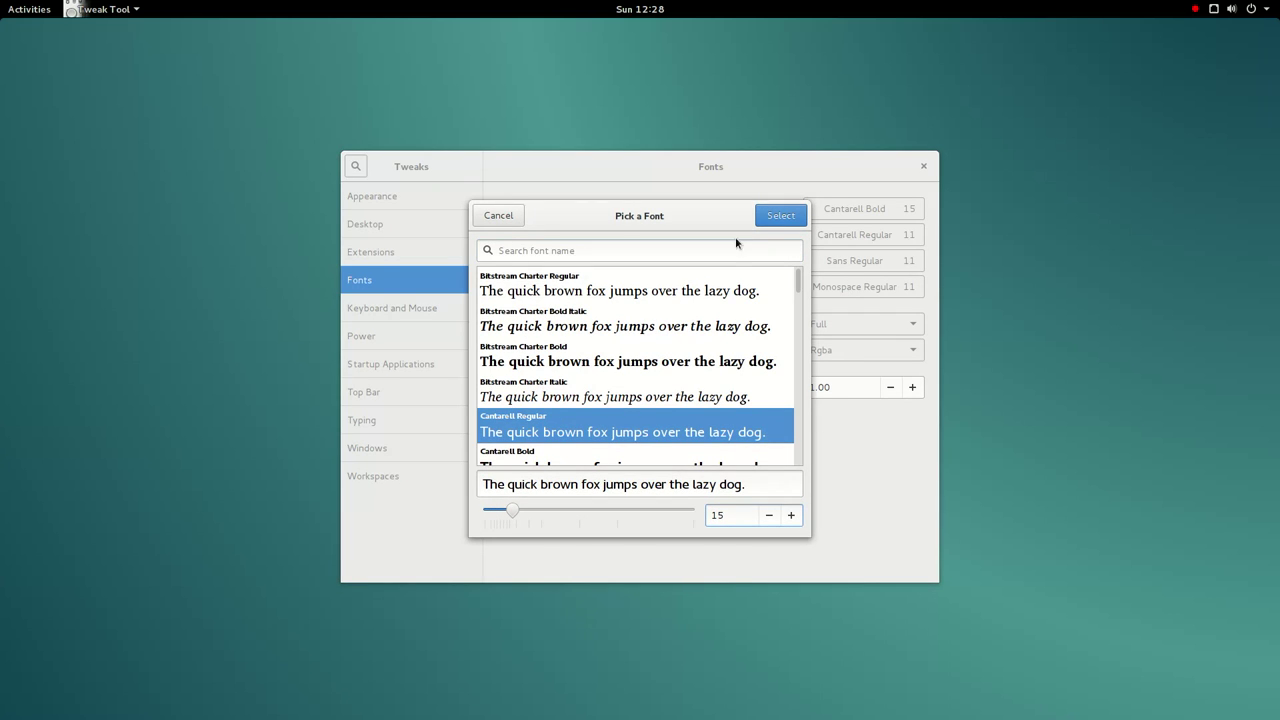
{"action": "left_click", "coordinate": [789, 218]}
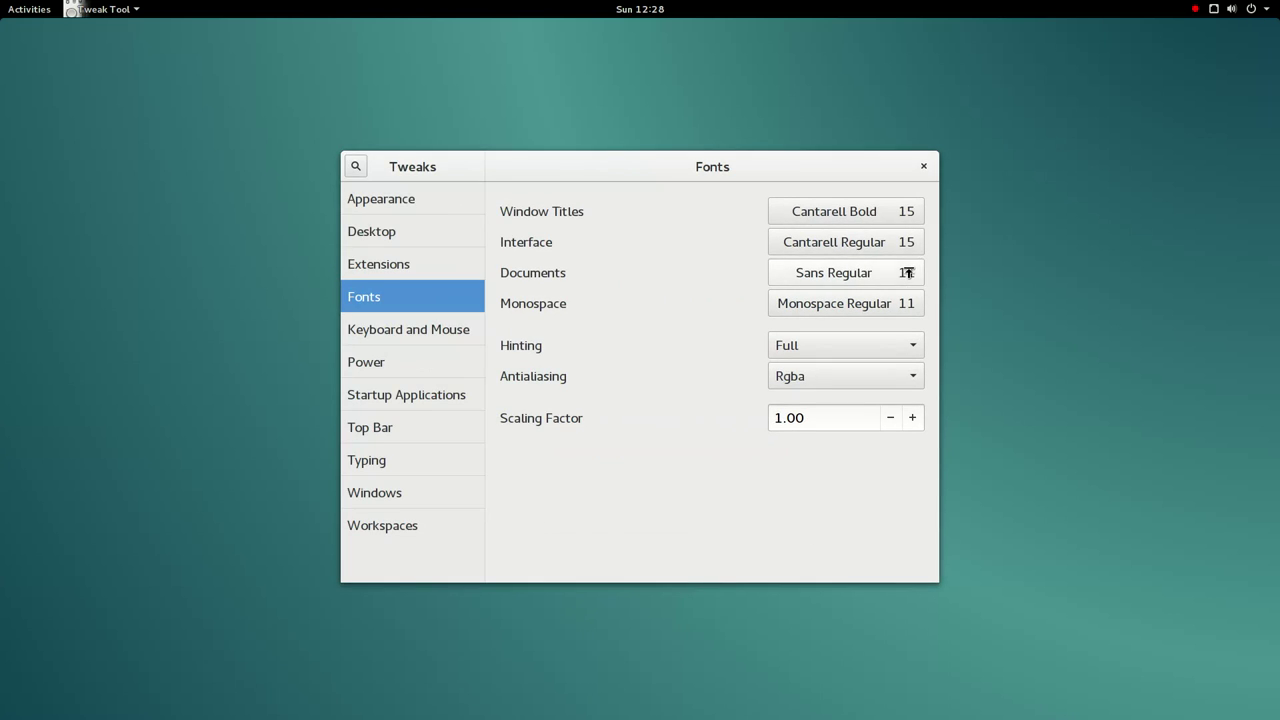
- Raise the Documents and Monospace fonts to size 15
{"action": "left_click", "coordinate": [901, 284]}
{"action": "left_click", "coordinate": [855, 518]}
{"action": "left_click", "coordinate": [855, 518]}
{"action": "left_click", "coordinate": [855, 518]}
{"action": "left_click", "coordinate": [855, 518]}
{"action": "left_click", "coordinate": [826, 211]}
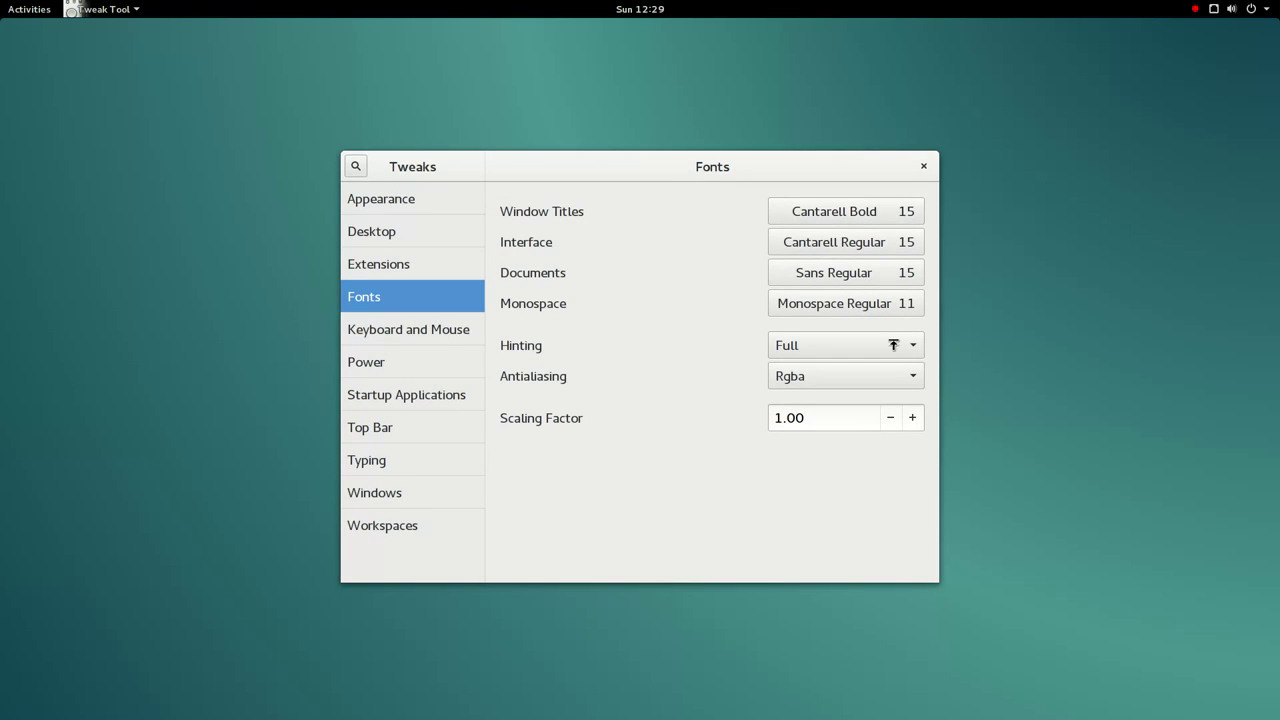
{"action": "left_click", "coordinate": [868, 303]}
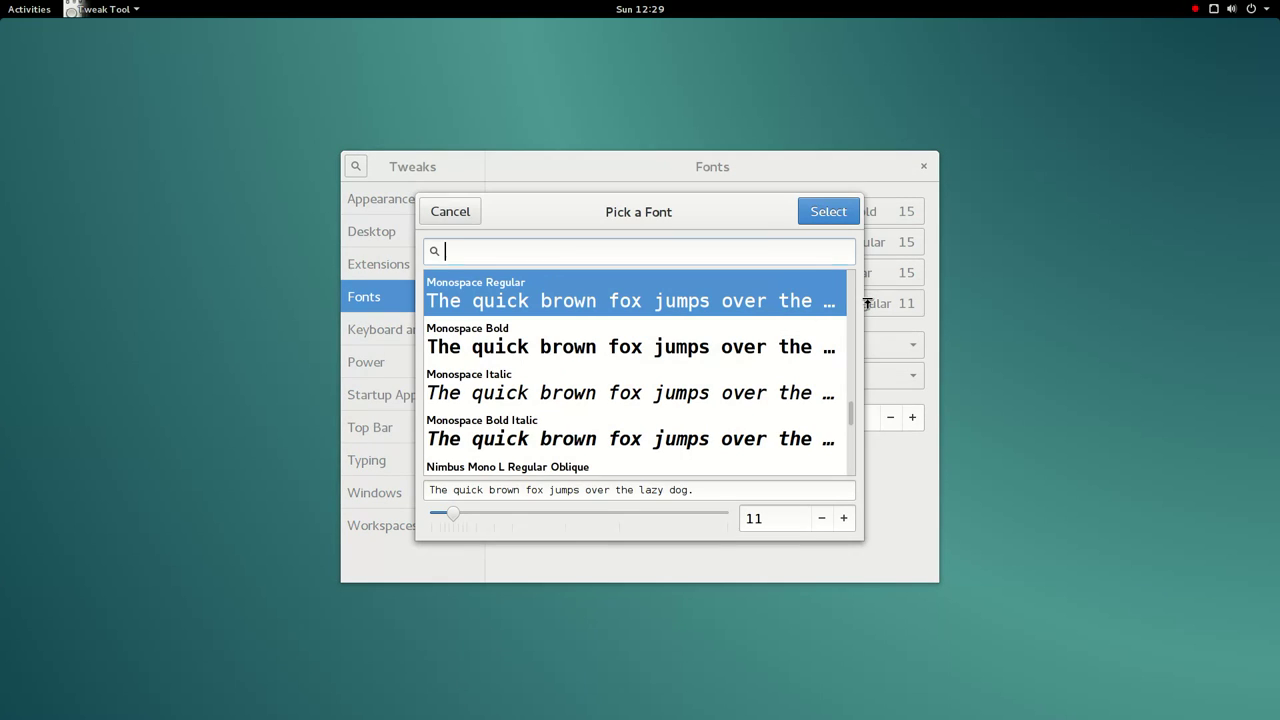
{"action": "left_click", "coordinate": [849, 519]}
{"action": "left_click", "coordinate": [849, 519]}
{"action": "left_click", "coordinate": [849, 519]}
{"action": "left_click", "coordinate": [849, 519]}
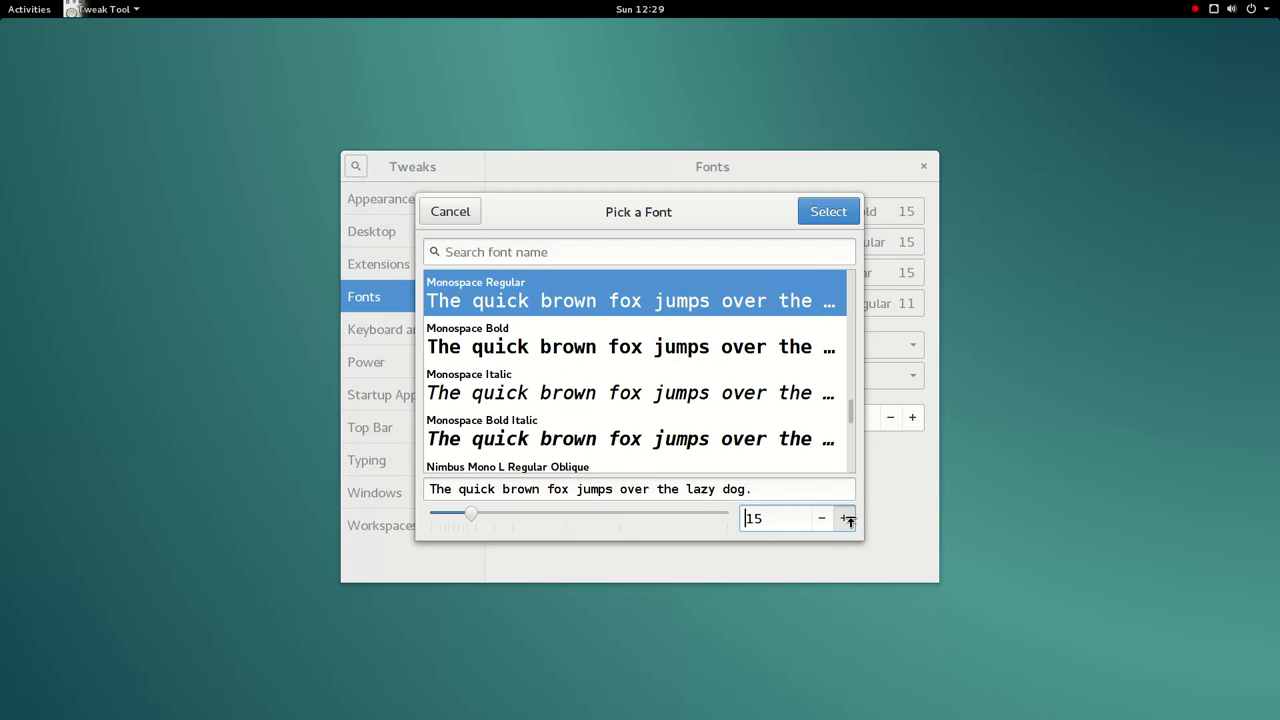
{"action": "left_click", "coordinate": [828, 212]}
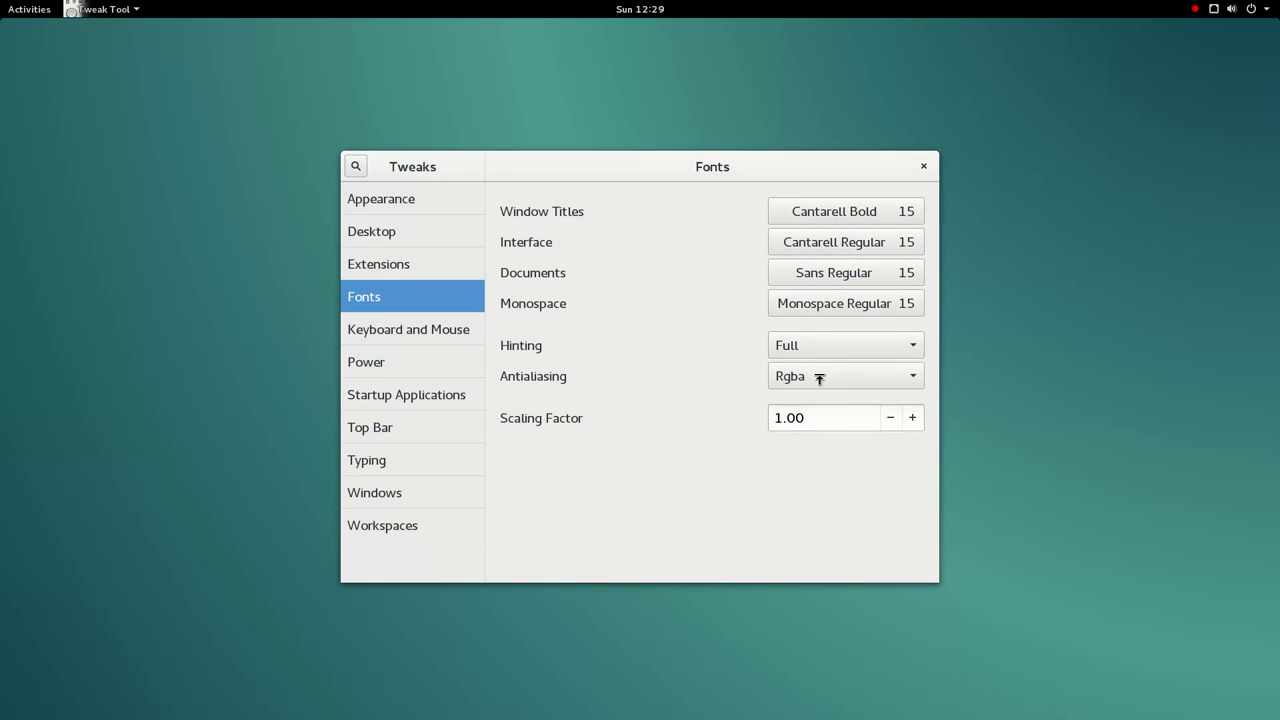
- Browse Keyboard & Mouse, Power, Startup Applications, Top Bar, Typing, Windows and Workspaces, then close Tweak Tool
{"action": "left_click", "coordinate": [374, 334]}
{"action": "left_click", "coordinate": [390, 363]}
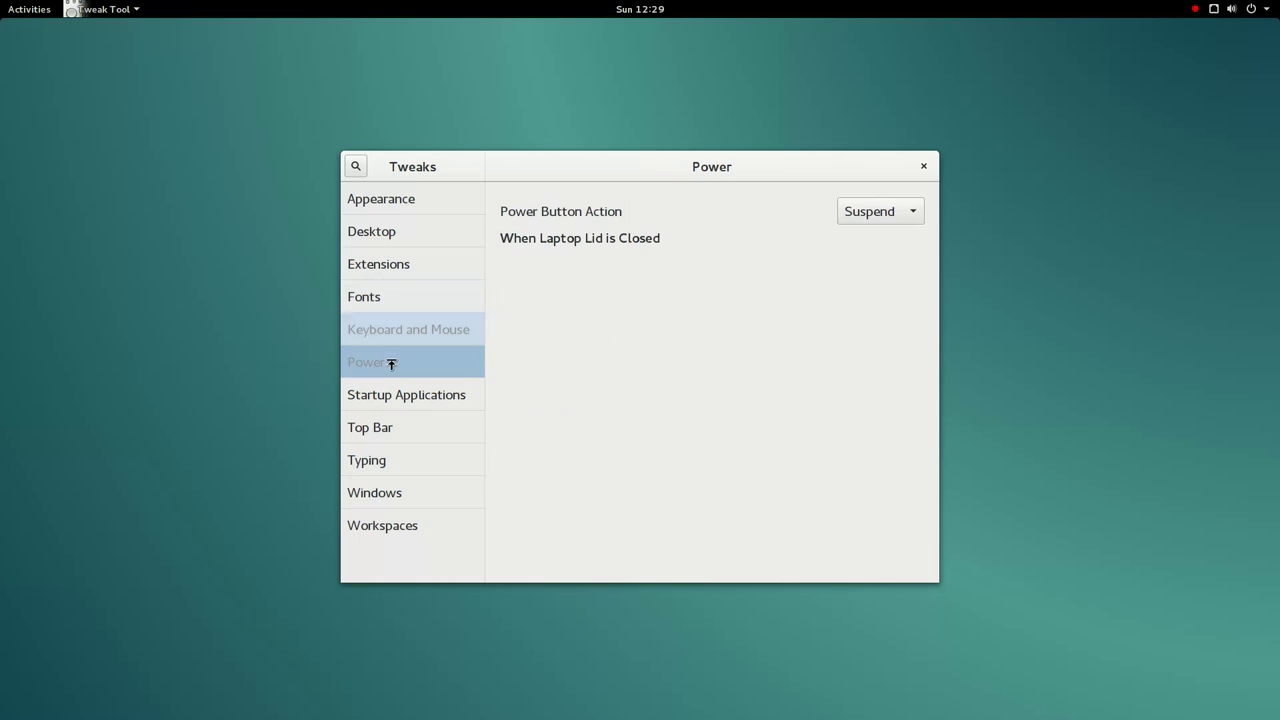
{"action": "left_click", "coordinate": [391, 400]}
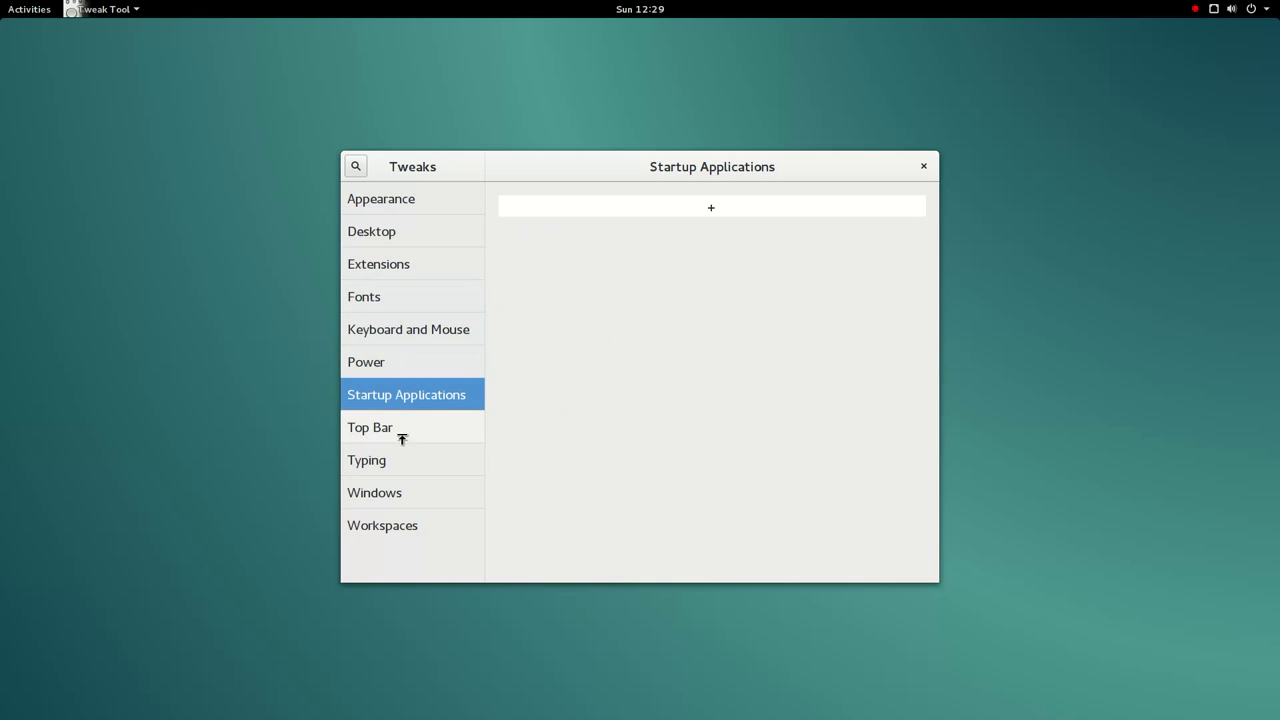
{"action": "left_click", "coordinate": [402, 437]}
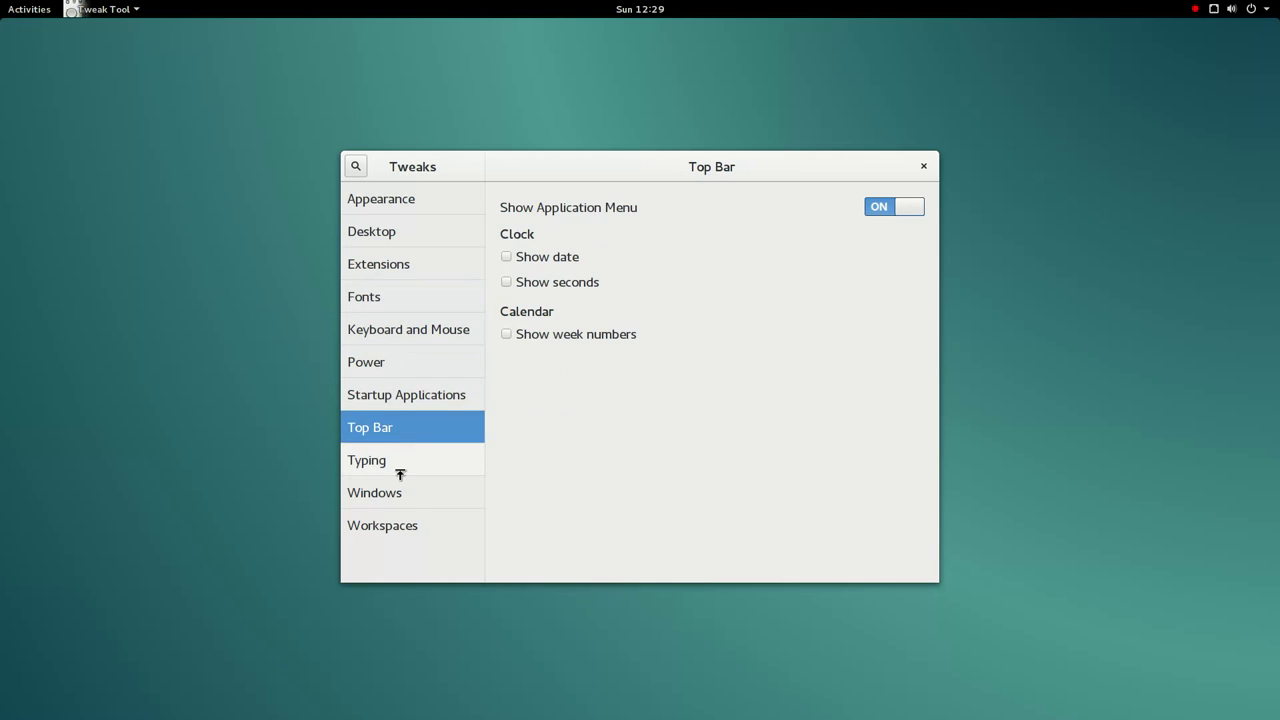
{"action": "left_click", "coordinate": [401, 472]}
{"action": "scroll", "coordinate": [604, 296], "scroll_direction": "down", "scroll_amount": 2}
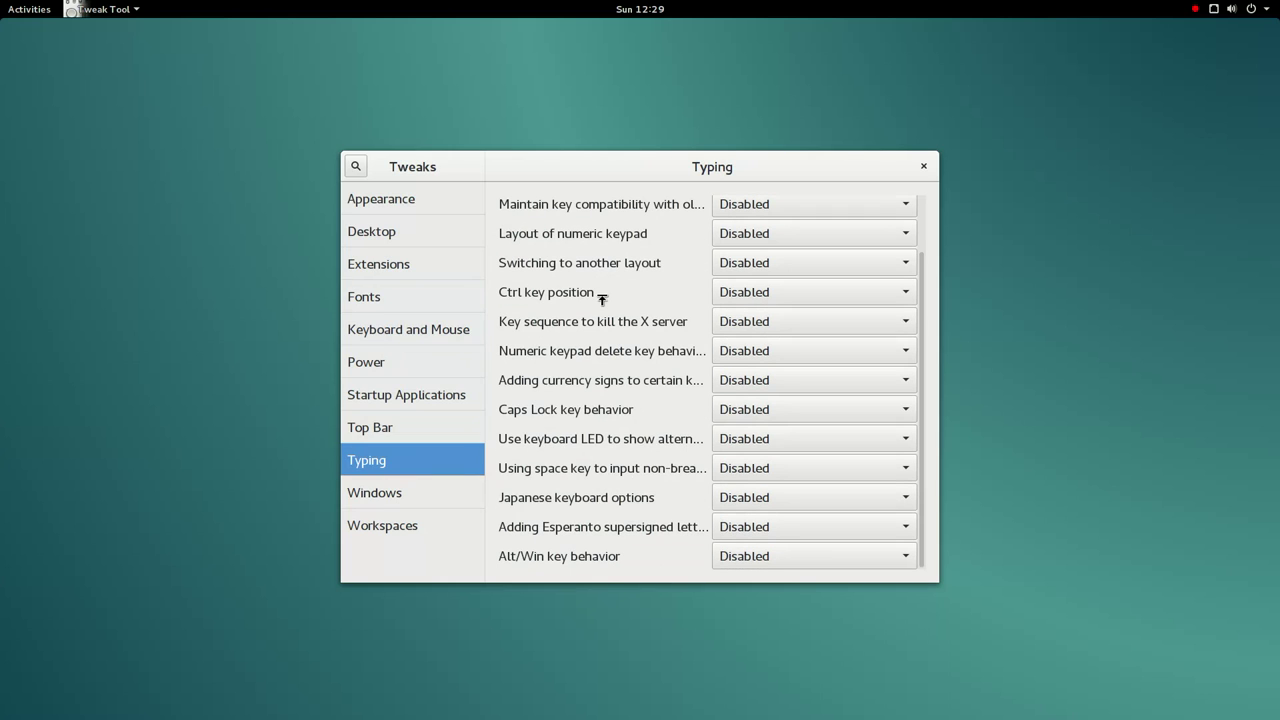
{"action": "left_click", "coordinate": [414, 494]}
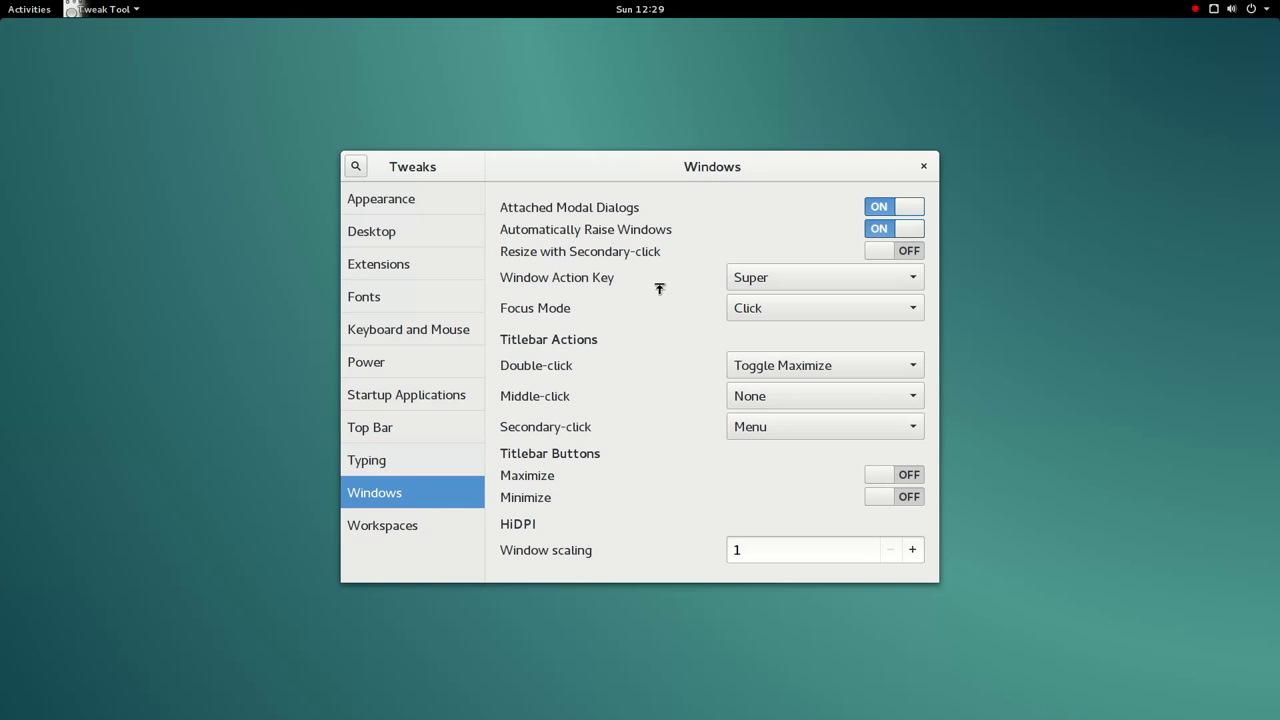
{"action": "left_click", "coordinate": [390, 526]}
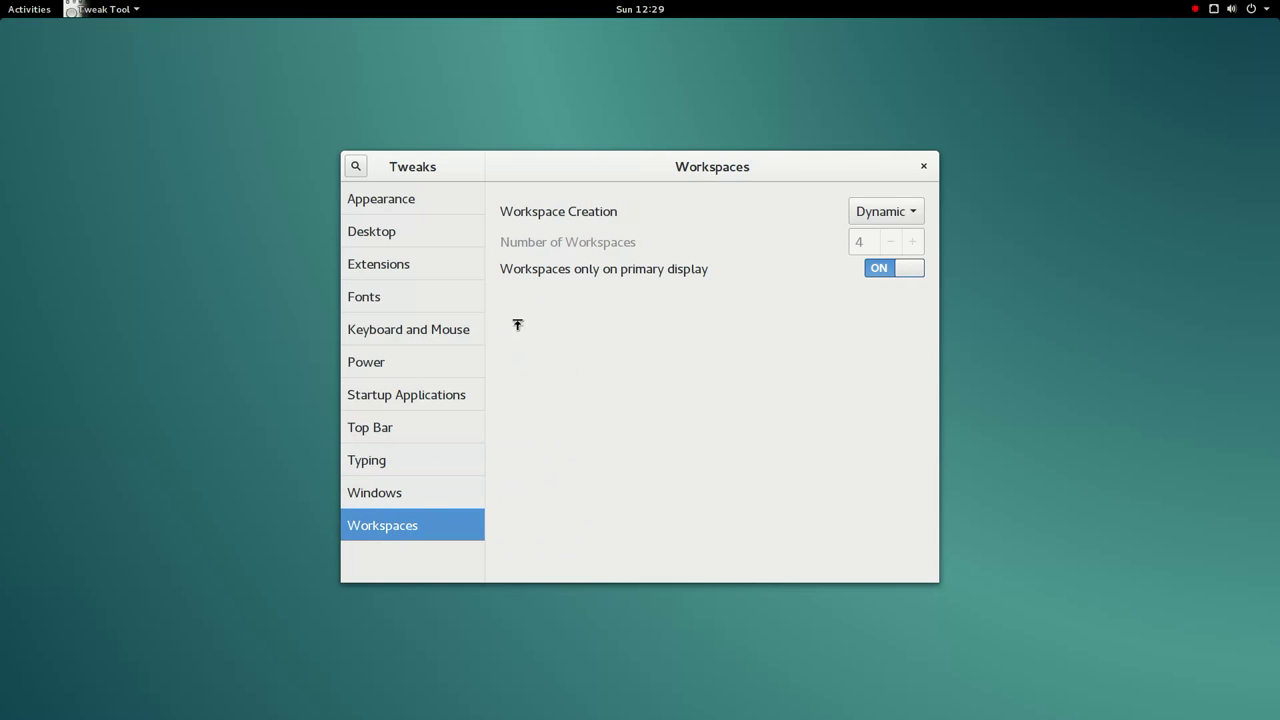
{"action": "left_click", "coordinate": [923, 165]}
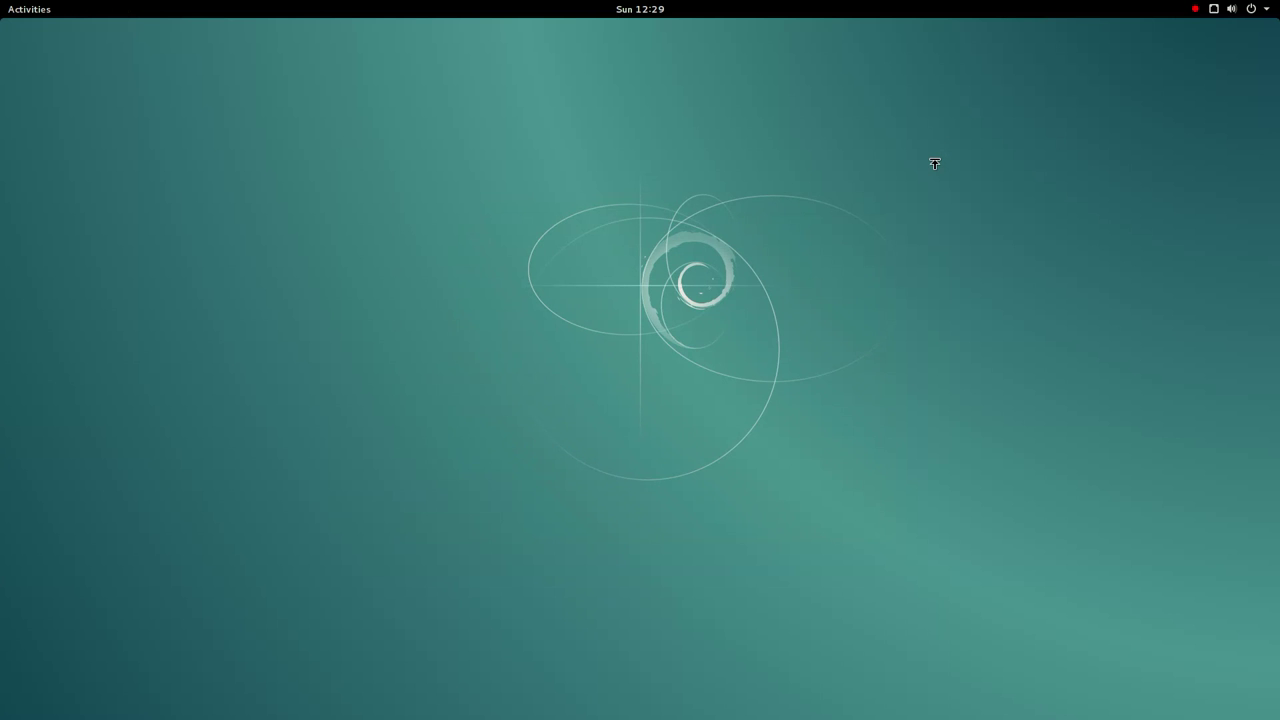
- Launch Iceweasel from the Activities overview and maximise its window
{"action": "left_click", "coordinate": [14, 9]}
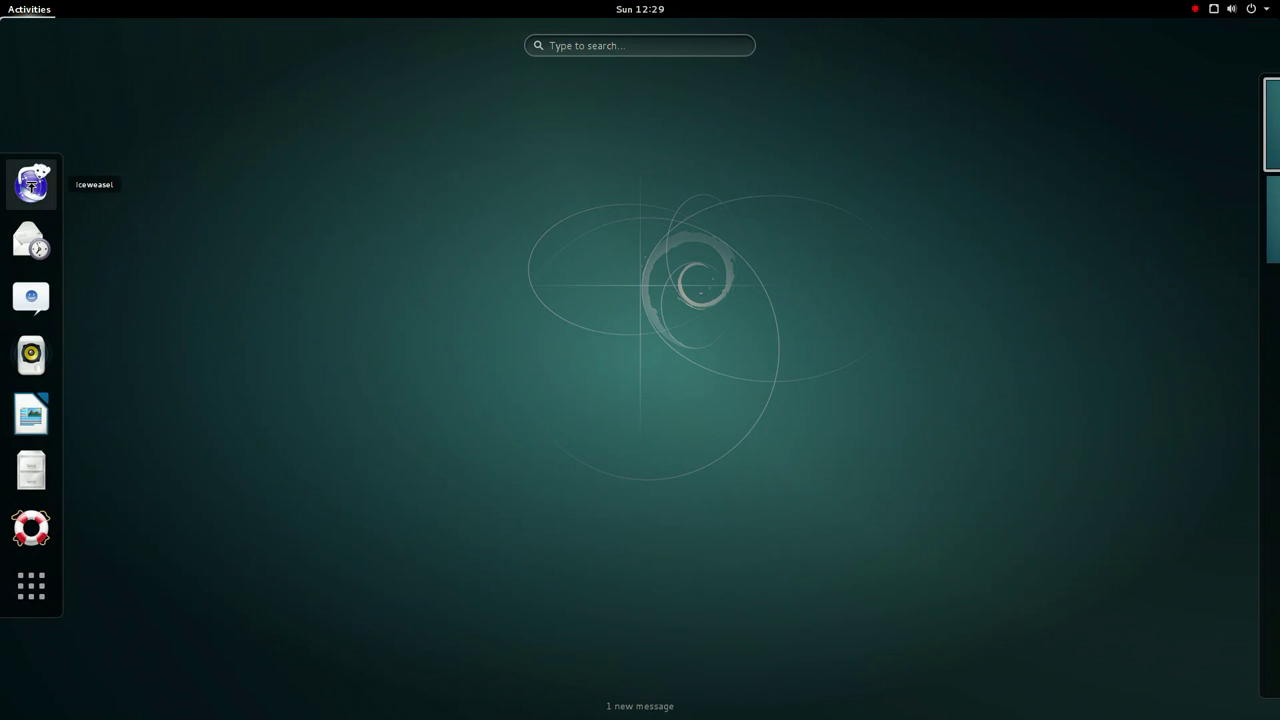
{"action": "left_click", "coordinate": [31, 186]}
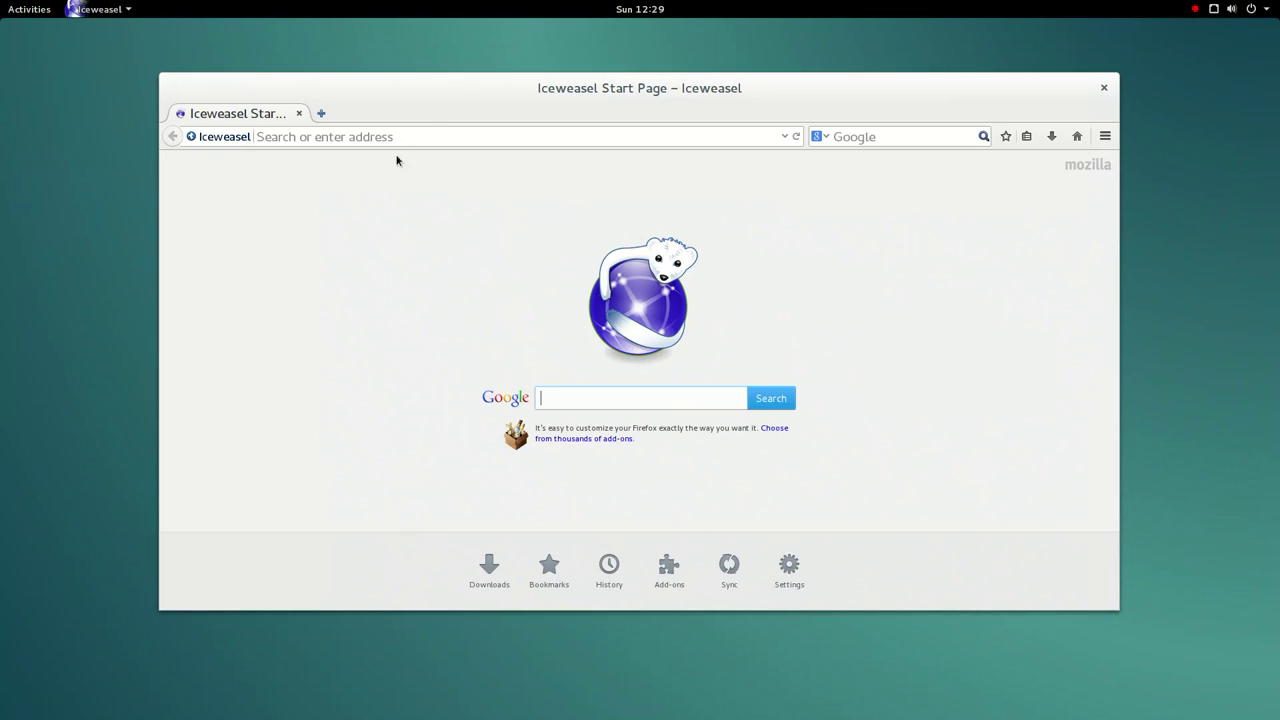
{"action": "double_click", "coordinate": [501, 96]}
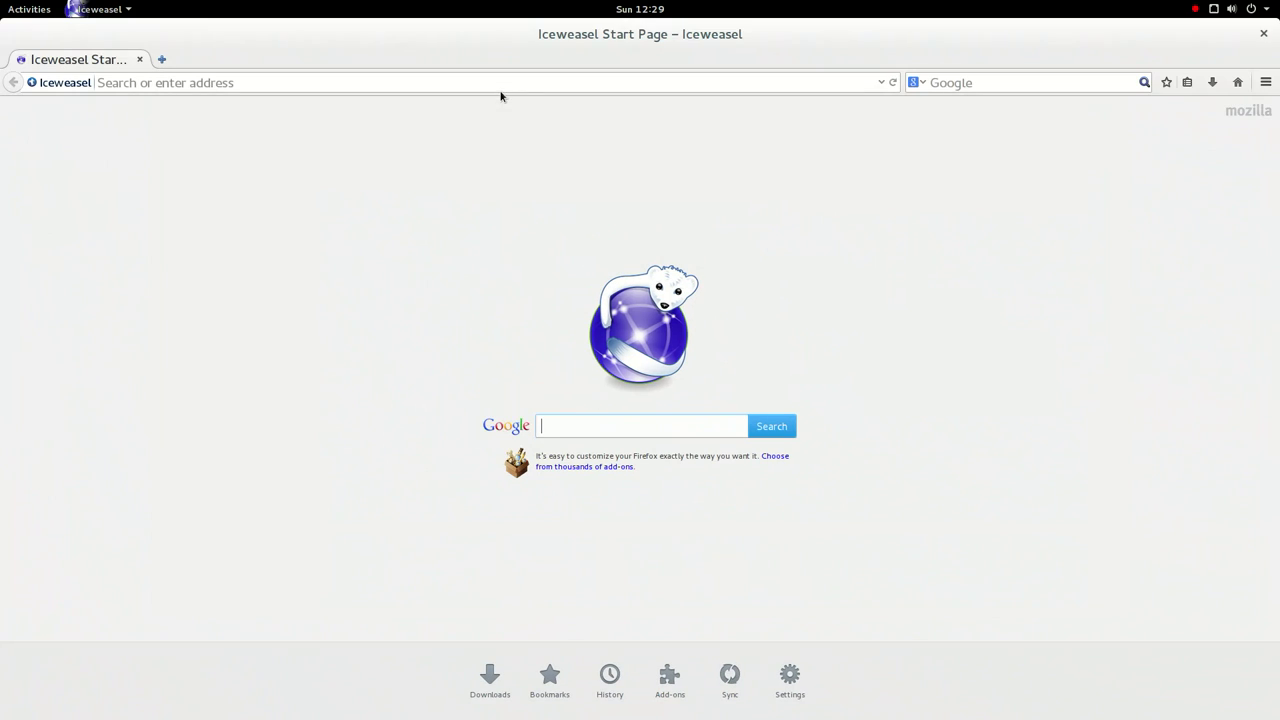
- Confirm version 31.6.0 in Help > About Iceweasel, then focus the address bar
{"action": "key", "text": "alt"}
{"action": "left_click", "coordinate": [276, 62]}
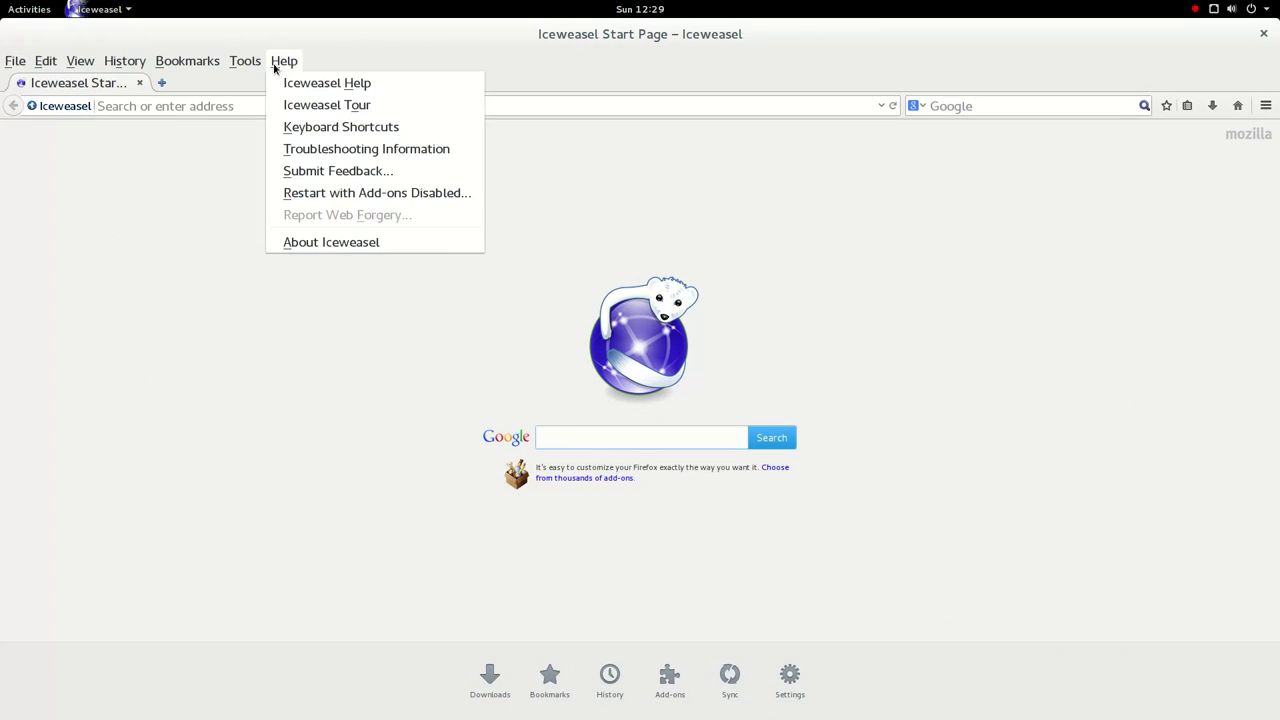
{"action": "left_click", "coordinate": [347, 245]}
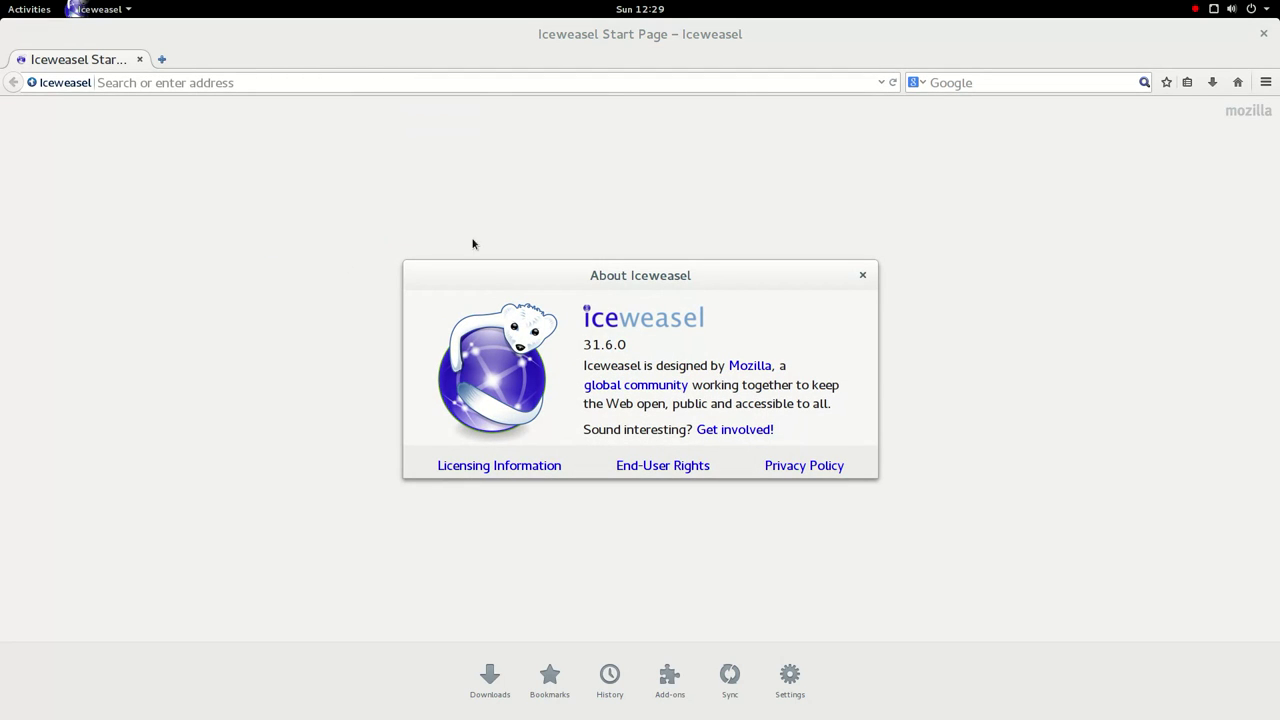
{"action": "left_click", "coordinate": [862, 275]}
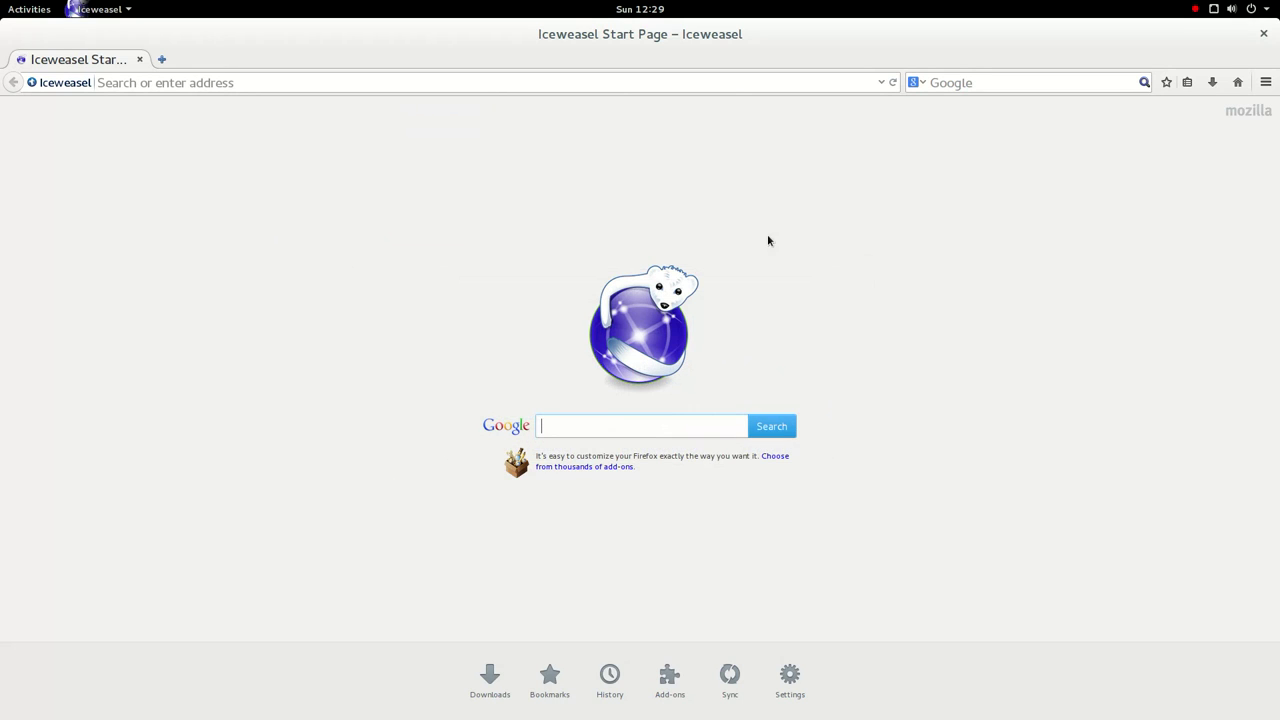
{"action": "left_click", "coordinate": [481, 88]}
- Type 'Iceweasel - Firefox fork' in the address bar and open the App Manager from Developer tools
{"action": "type", "text": "Iceweasel"}
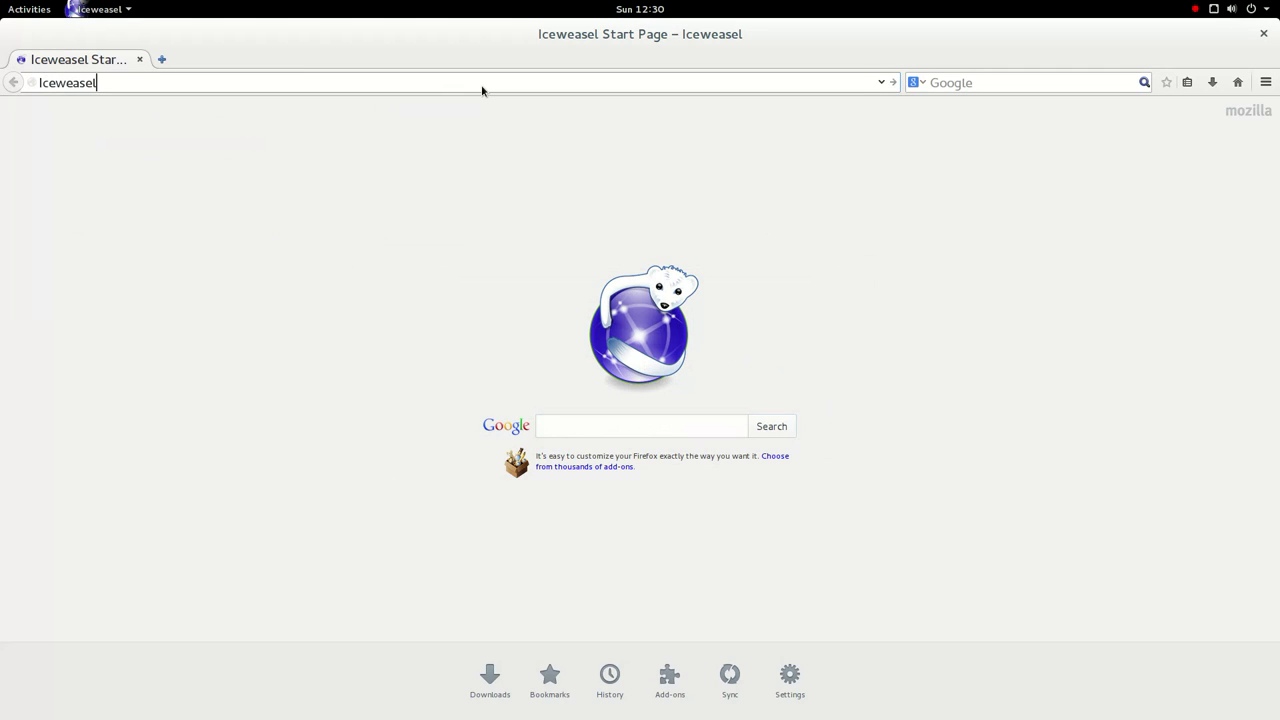
{"action": "type", "text": " - Firefox fork"}
{"action": "left_click", "coordinate": [1266, 82]}
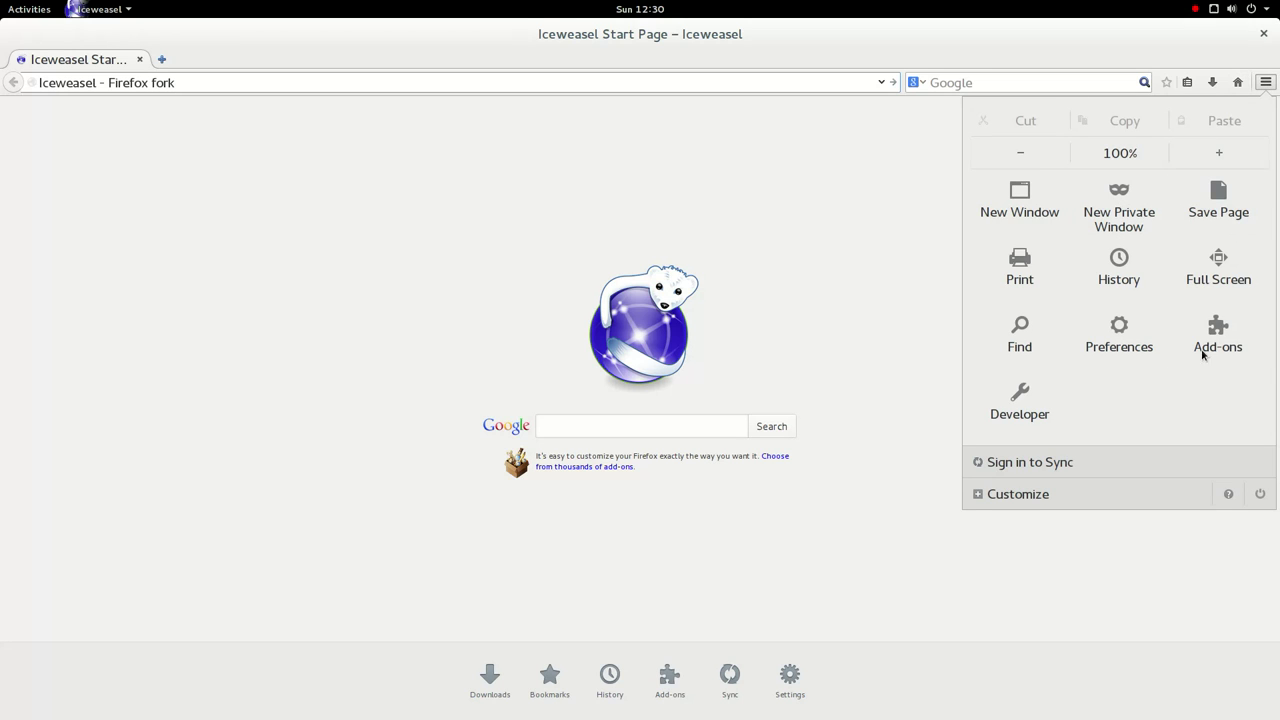
{"action": "left_click", "coordinate": [1038, 432]}
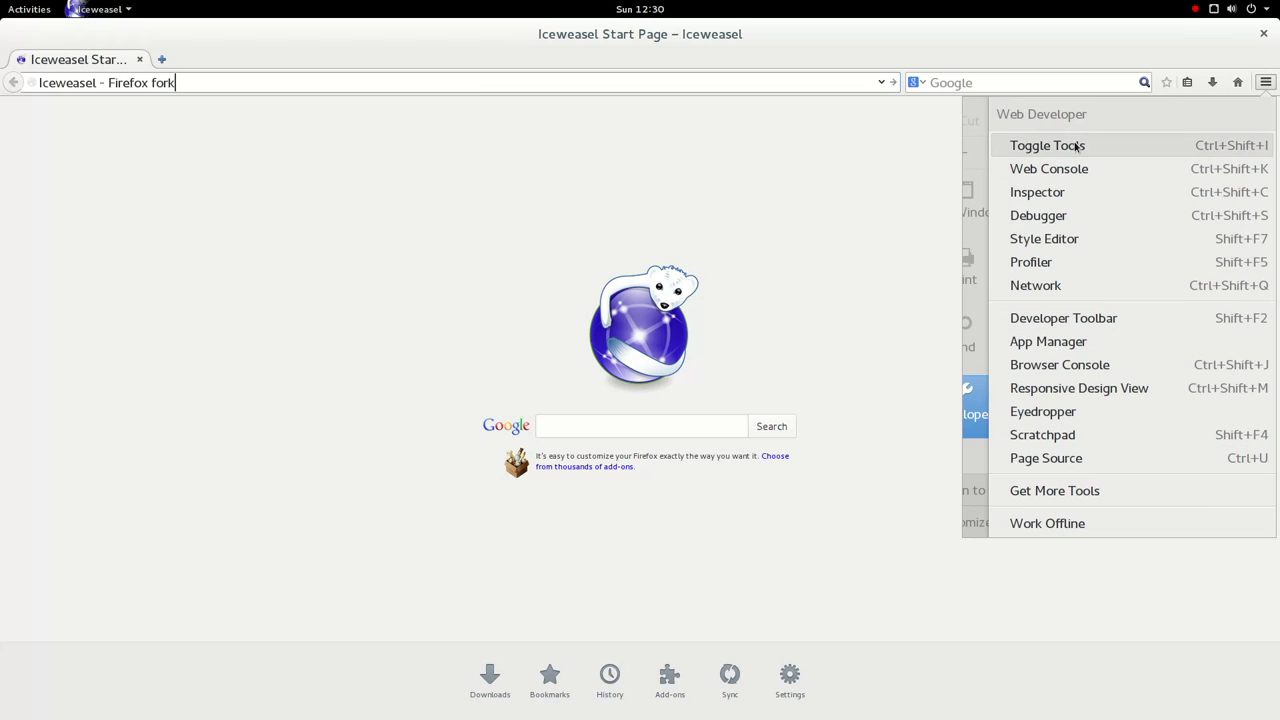
{"action": "left_click", "coordinate": [1076, 343]}
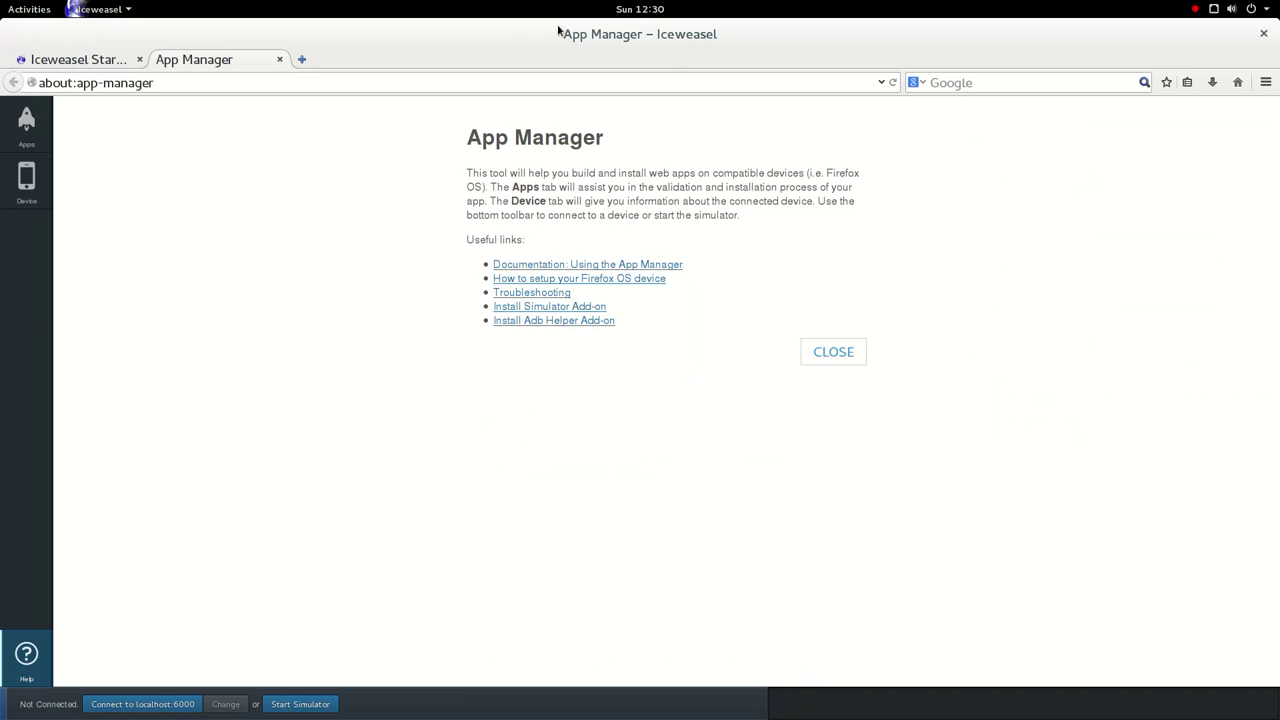
- Open the Firefox OS device setup guide, then close both tabs with Ctrl+W
{"action": "left_click", "coordinate": [566, 283]}
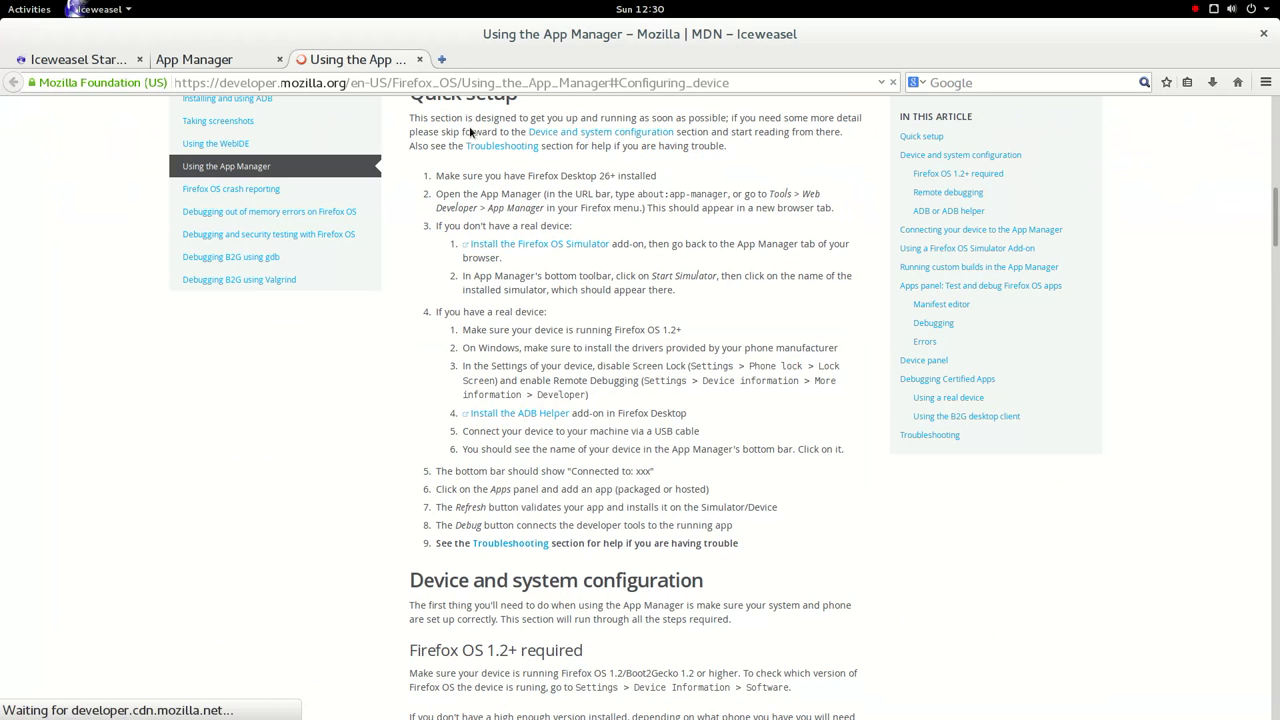
{"action": "key", "text": "ctrl+w"}
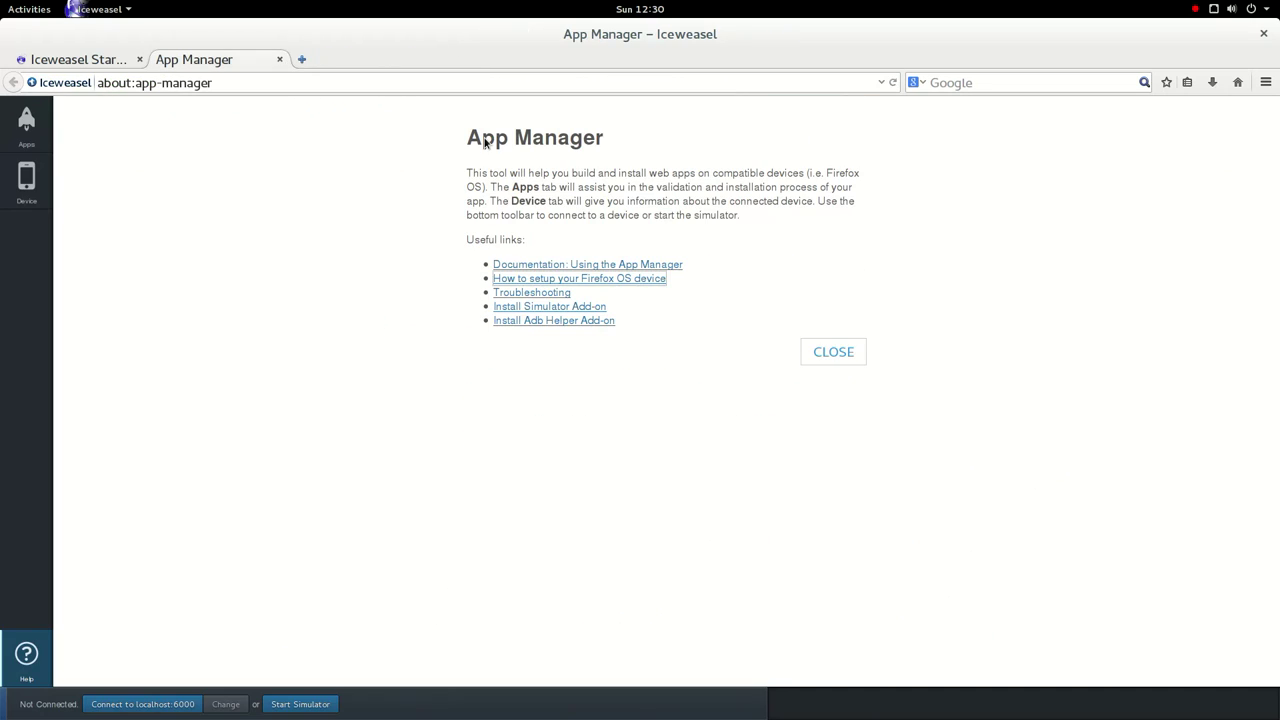
{"action": "key", "text": "ctrl+w"}
{"action": "key", "text": "ctrl+w"}
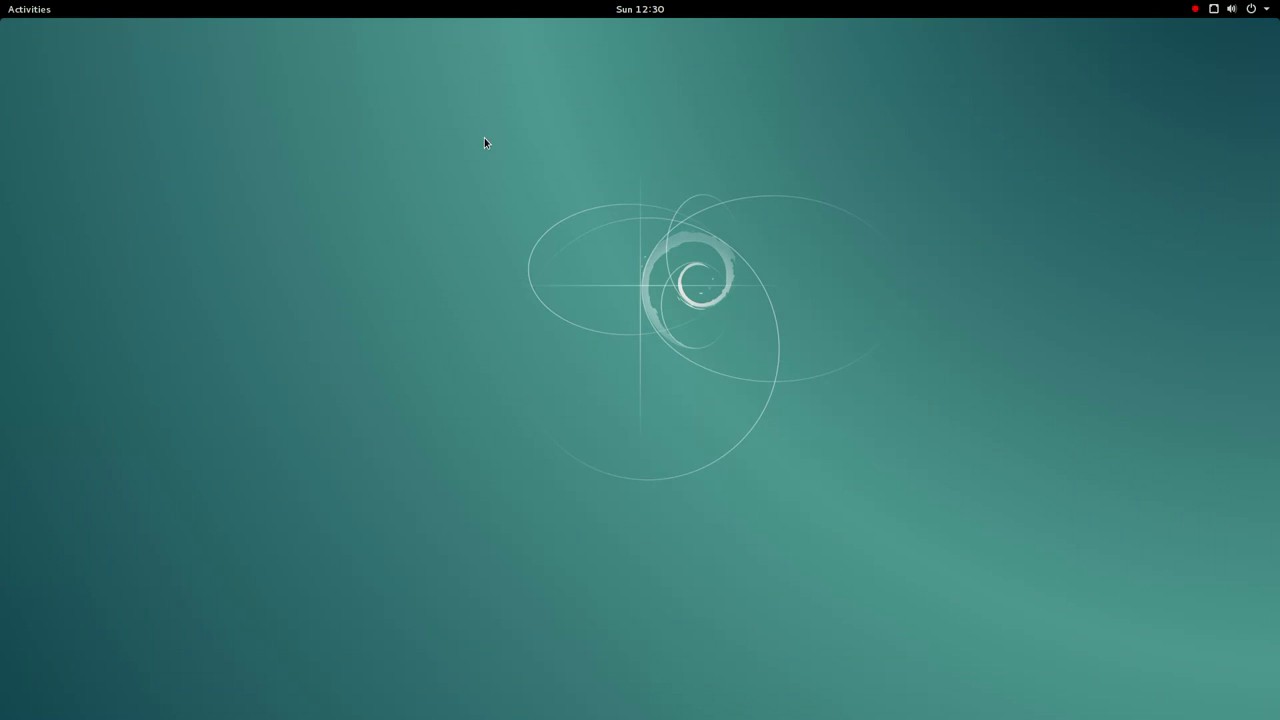
- Launch Evolution, skip the welcome and backup pages, and enter the test e-mail address
{"action": "left_click", "coordinate": [29, 9]}
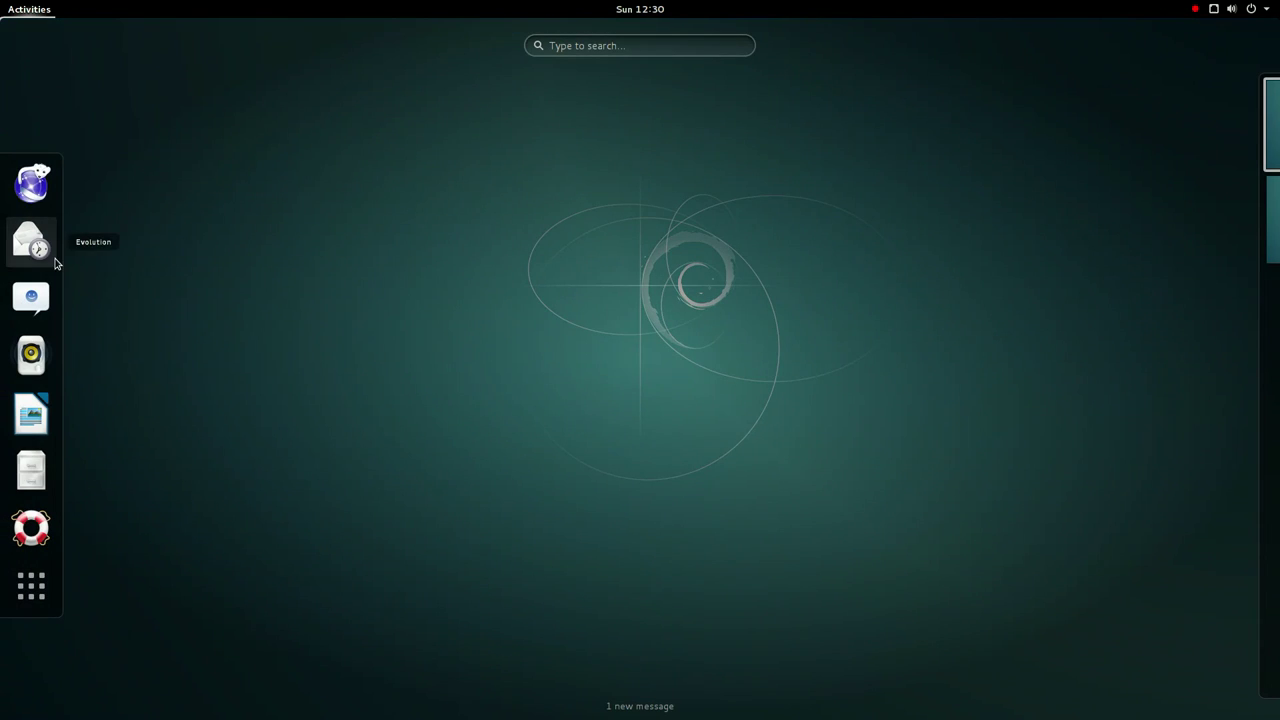
{"action": "left_click", "coordinate": [52, 256]}
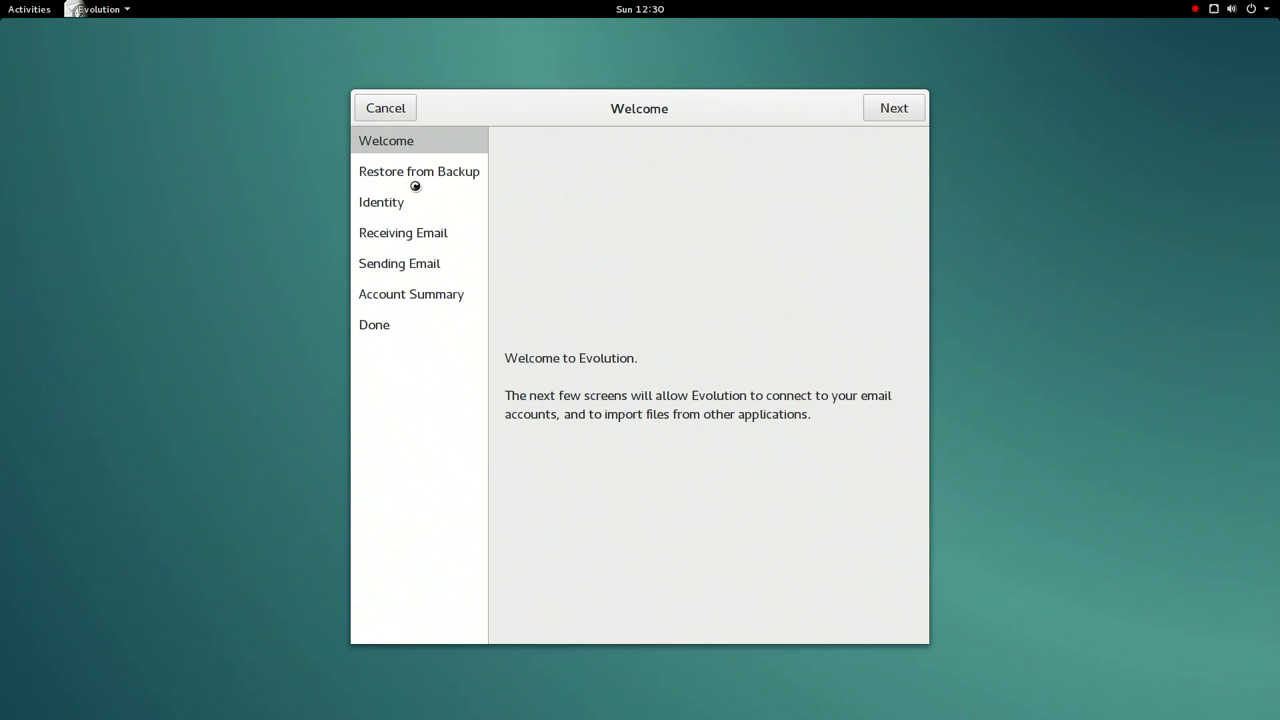
{"action": "left_click", "coordinate": [874, 108]}
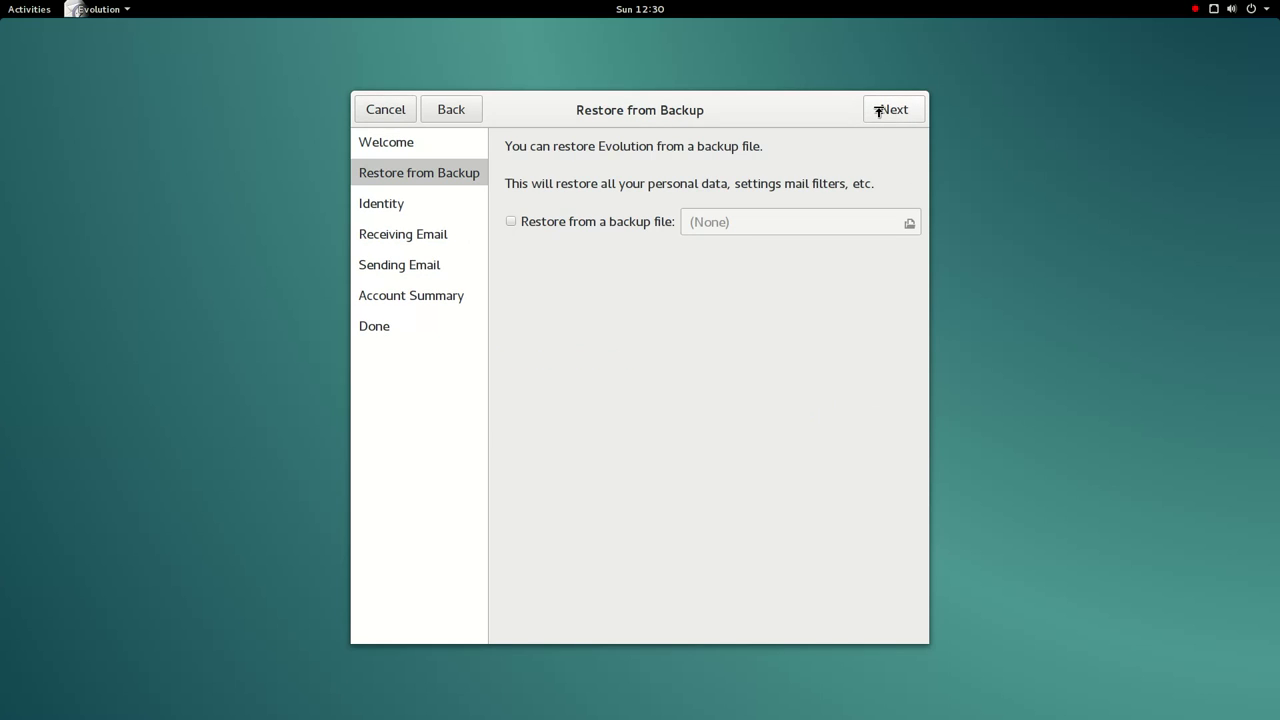
{"action": "left_click", "coordinate": [878, 110]}
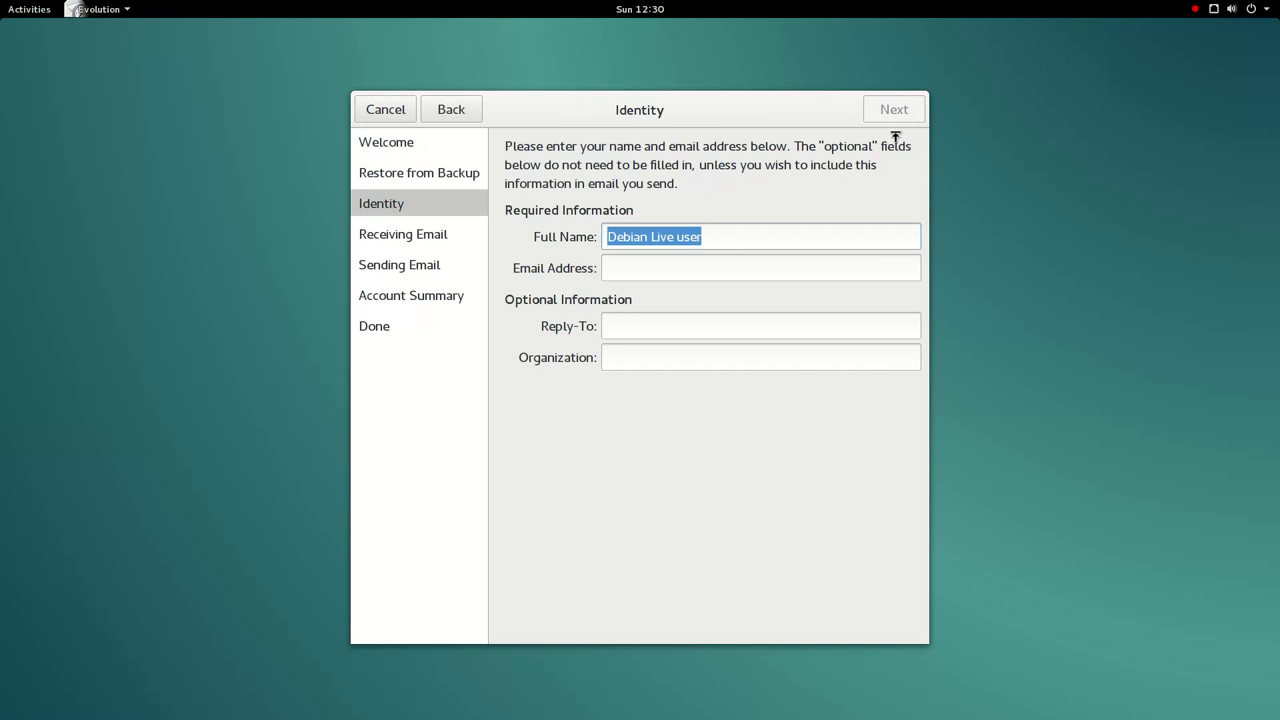
{"action": "left_click", "coordinate": [716, 268]}
{"action": "type", "text": "et"}
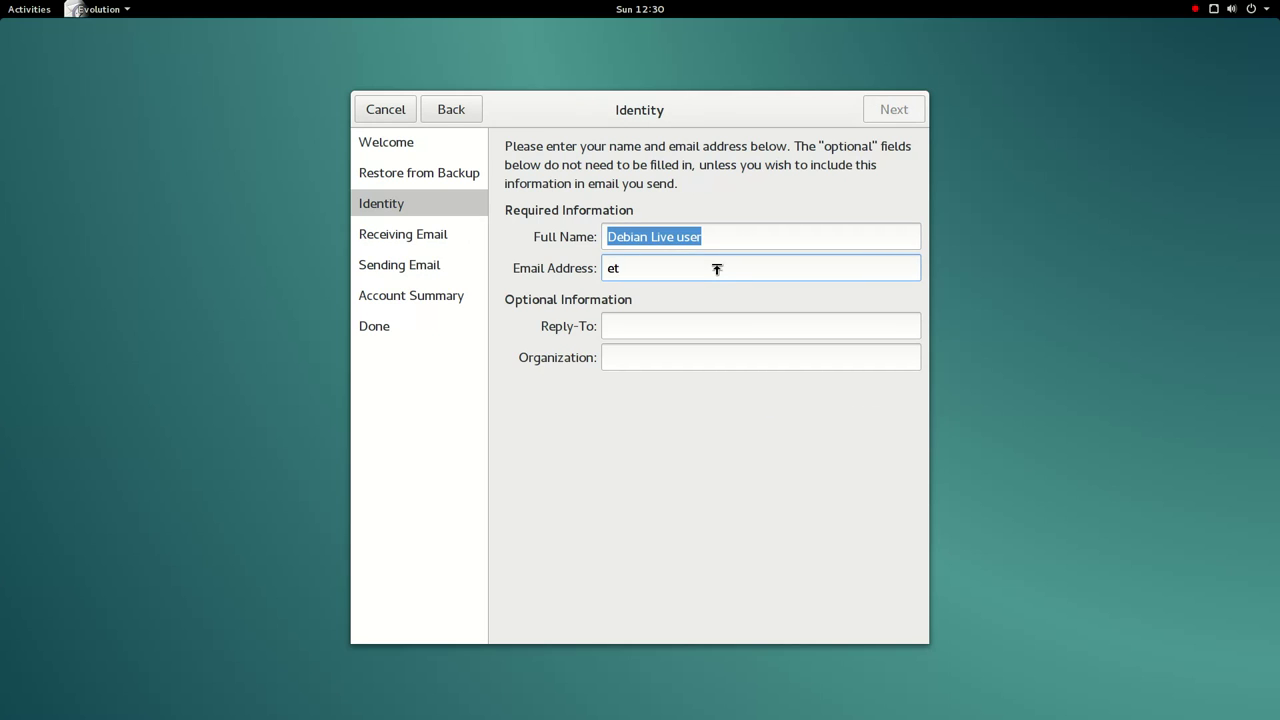
{"action": "key", "text": "BackSpace"}
{"action": "key", "text": "BackSpace"}
{"action": "type", "text": "test@test"}
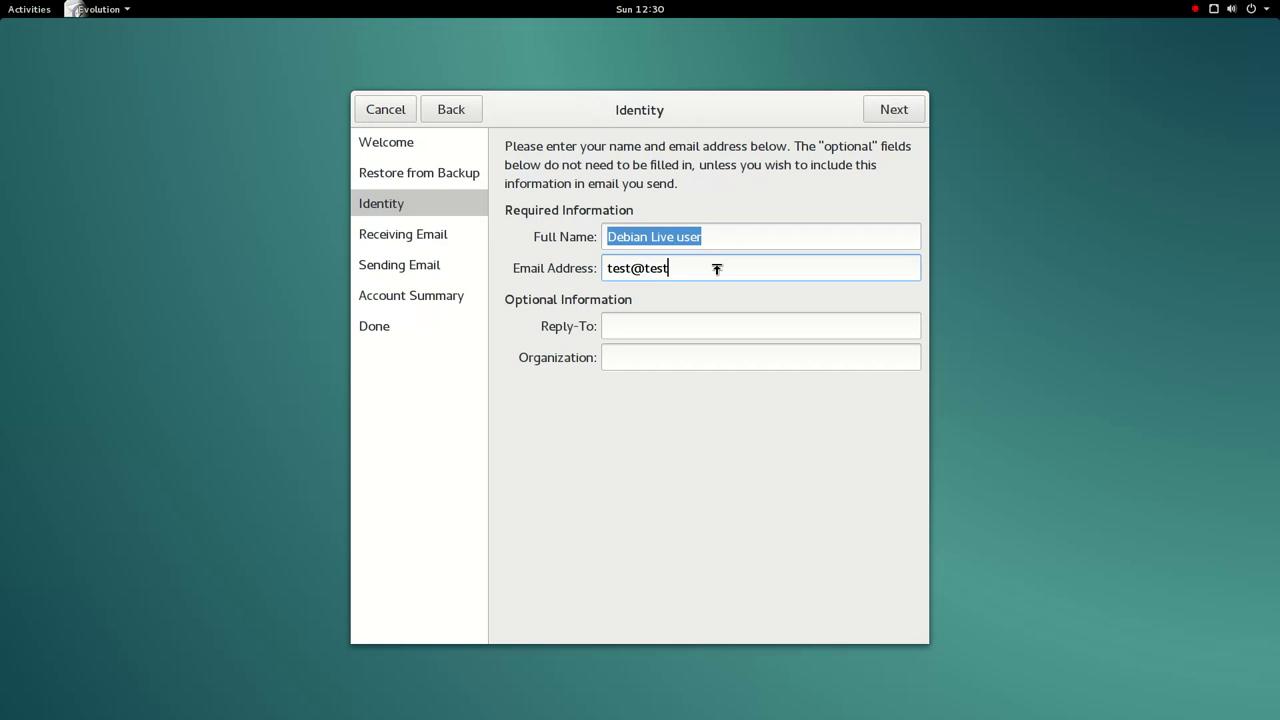
{"action": "type", "text": ".com"}
- Set the incoming mail server to test.com and fill in the account username
{"action": "left_click", "coordinate": [895, 114]}
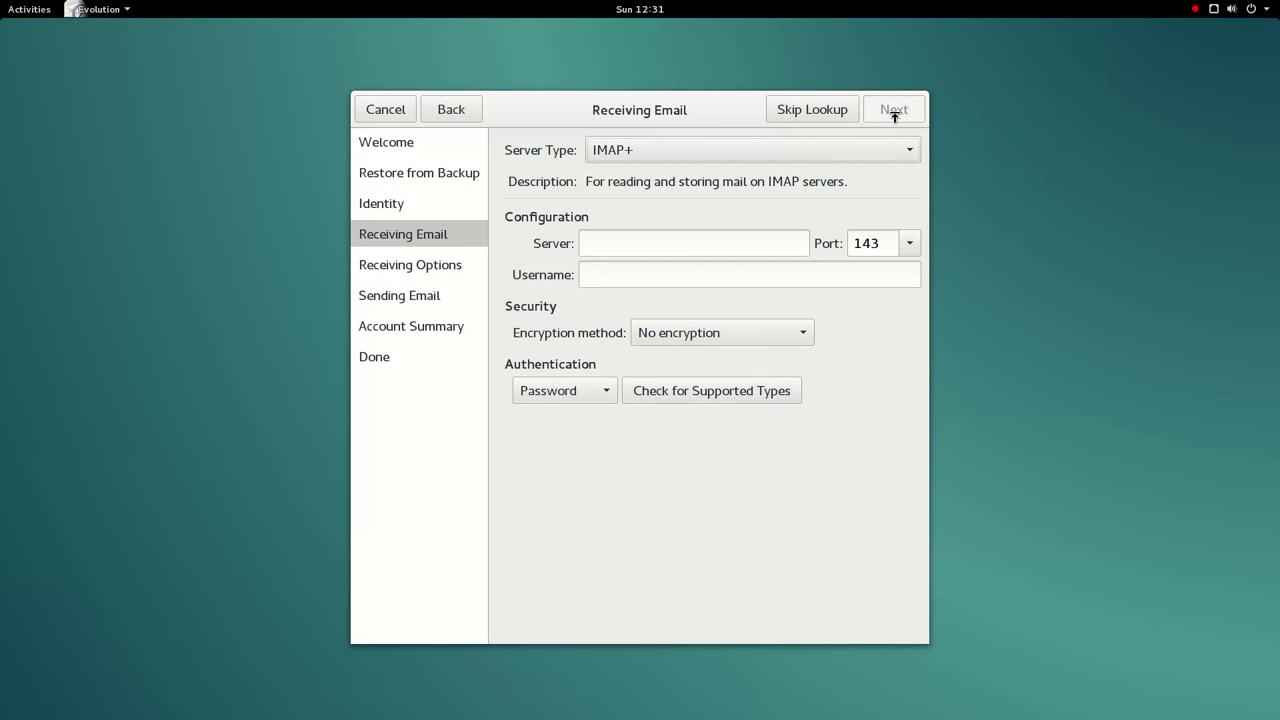
{"action": "left_click", "coordinate": [614, 247]}
{"action": "type", "text": "test.com"}
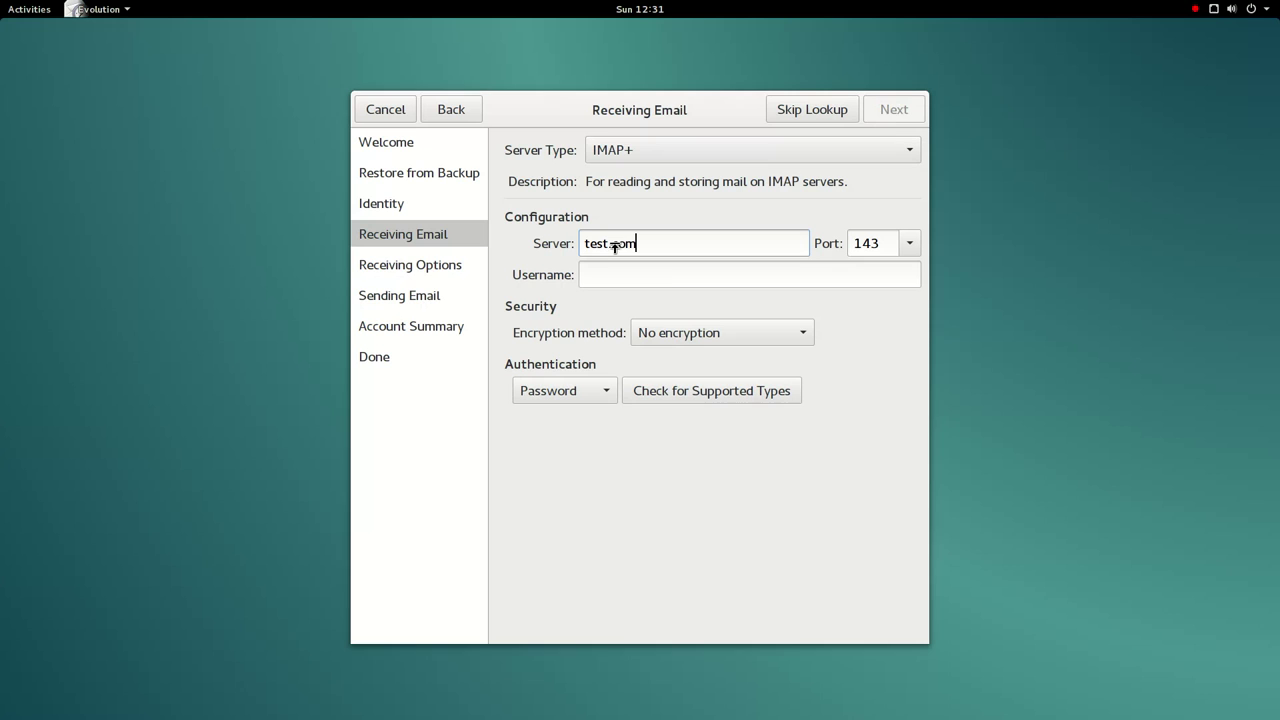
{"action": "left_click", "coordinate": [658, 280]}
{"action": "type", "text": "test"}
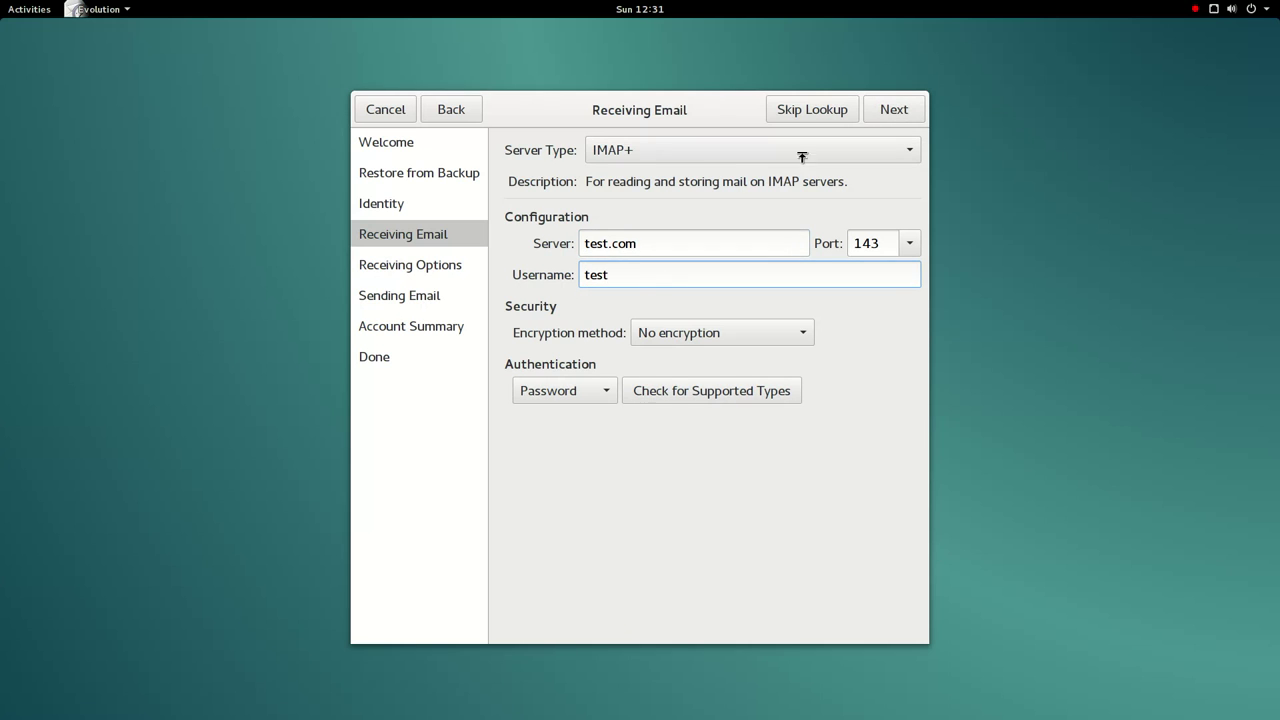
- Keep default receiving options, set outgoing SMTP server test.com, and finish the account setup
{"action": "left_click", "coordinate": [890, 118]}
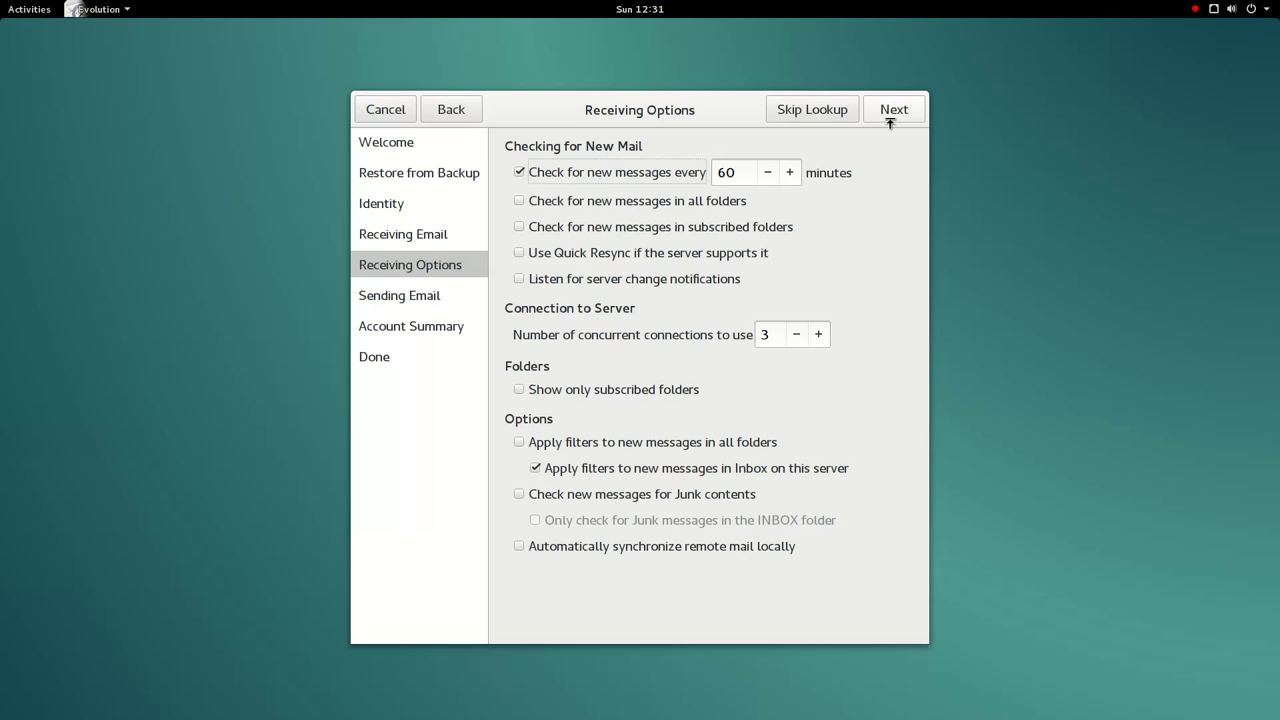
{"action": "left_click", "coordinate": [890, 120]}
{"action": "left_click", "coordinate": [675, 262]}
{"action": "type", "text": "test.com"}
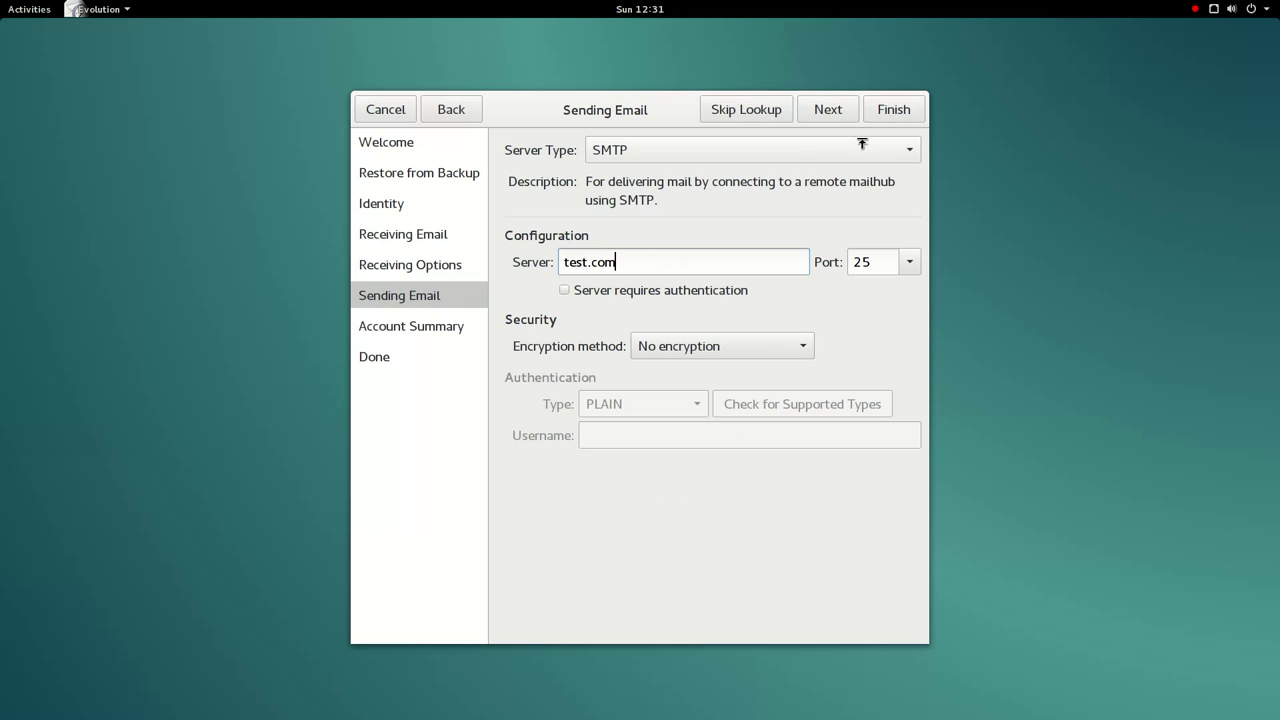
{"action": "left_click", "coordinate": [918, 124]}
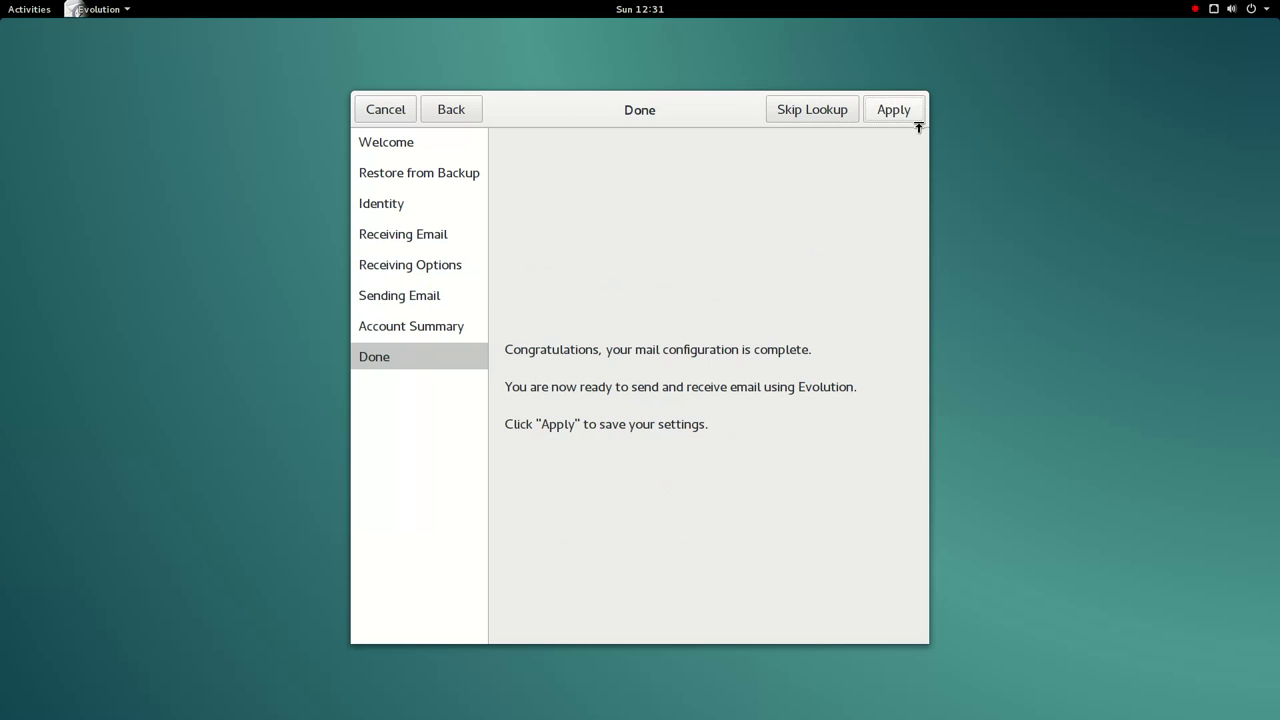
{"action": "left_click", "coordinate": [918, 124]}
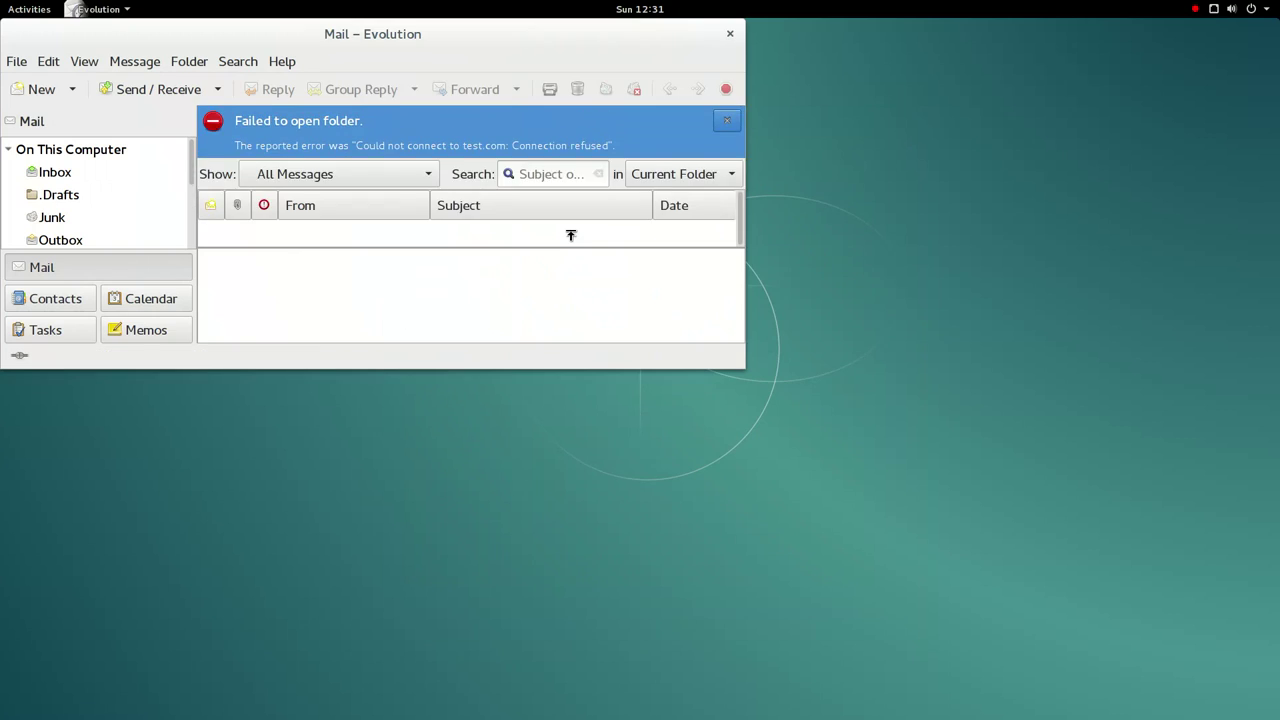
- Maximise Evolution, look through Contacts, Calendar, Memos and Tasks views, then quit it
{"action": "double_click", "coordinate": [541, 56]}
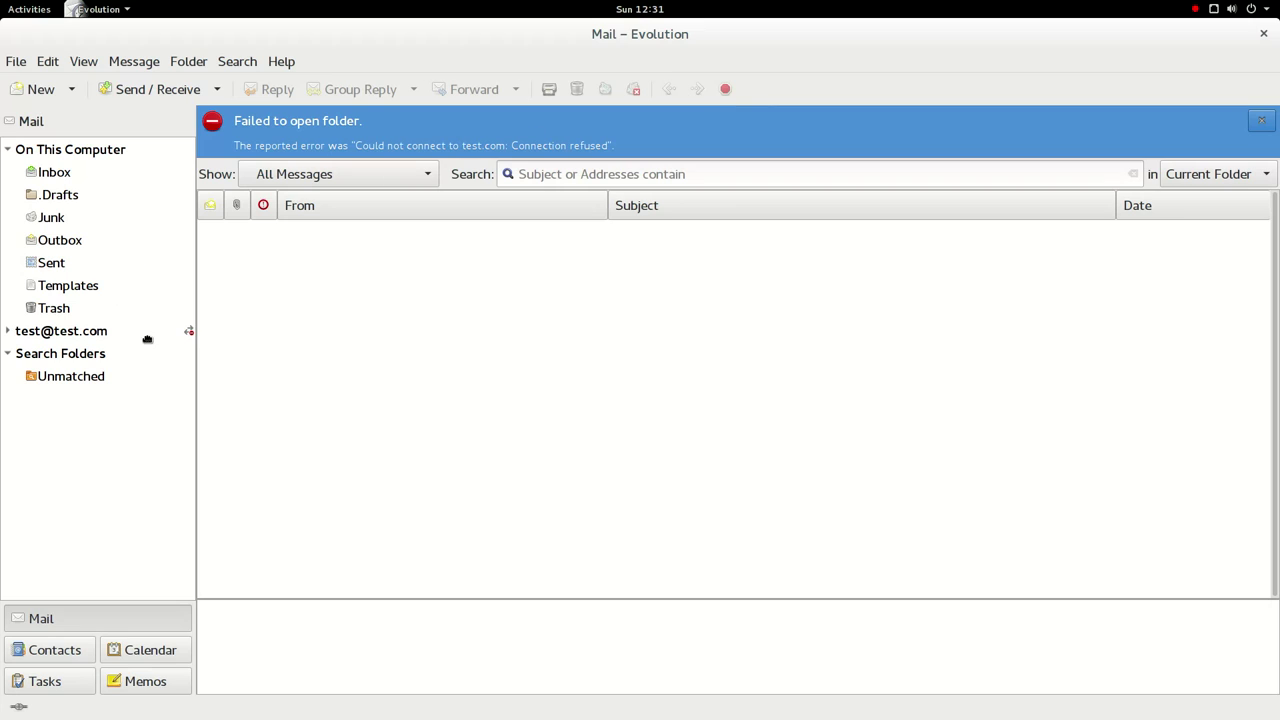
{"action": "left_click", "coordinate": [8, 354]}
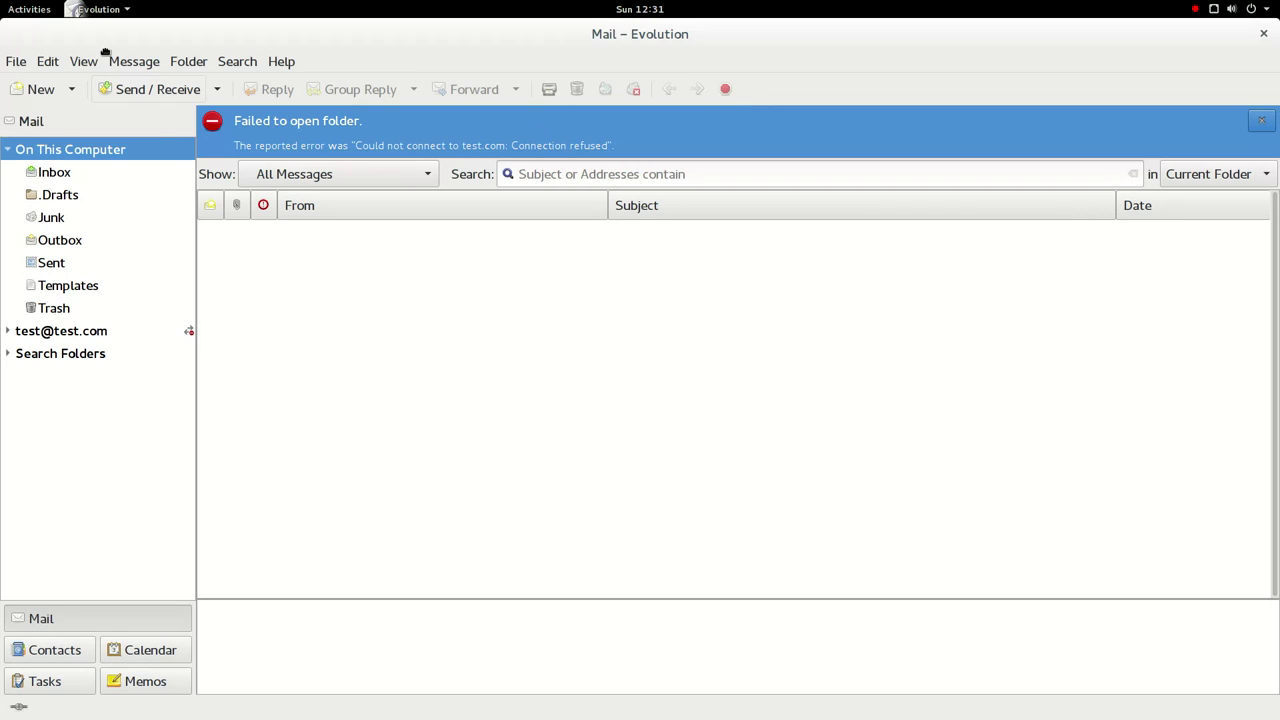
{"action": "left_click", "coordinate": [49, 650]}
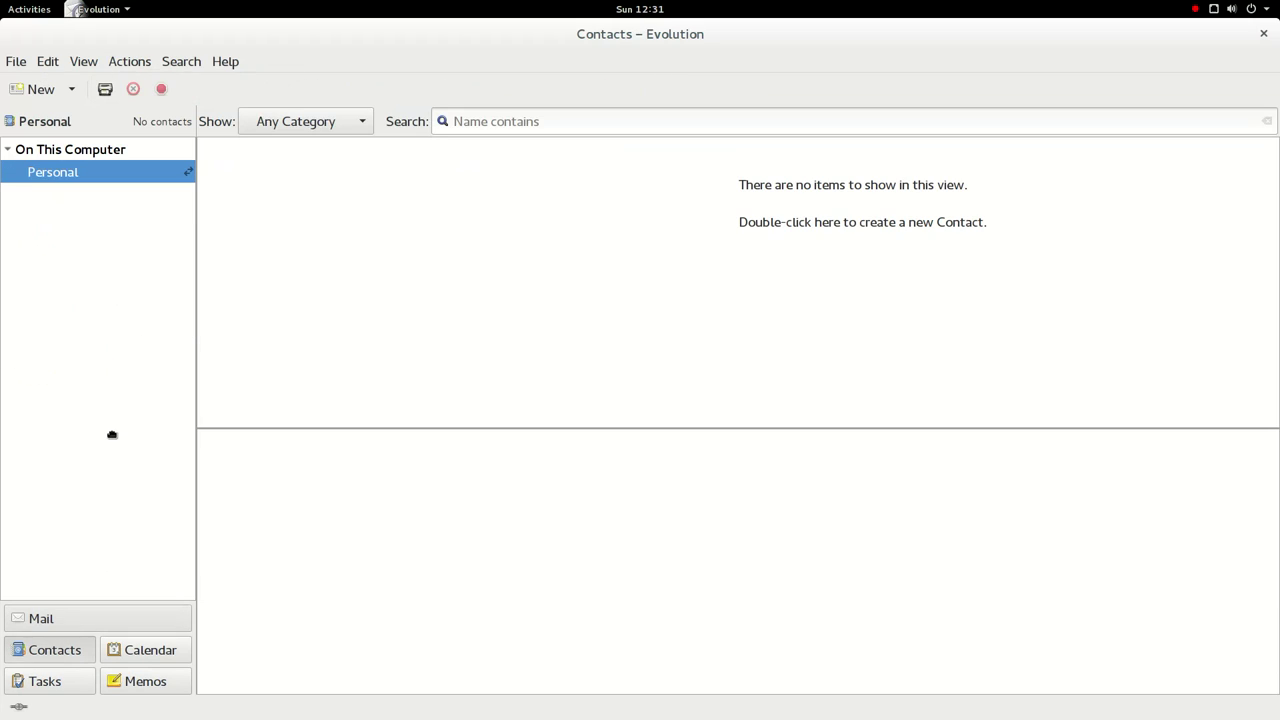
{"action": "left_click", "coordinate": [140, 652]}
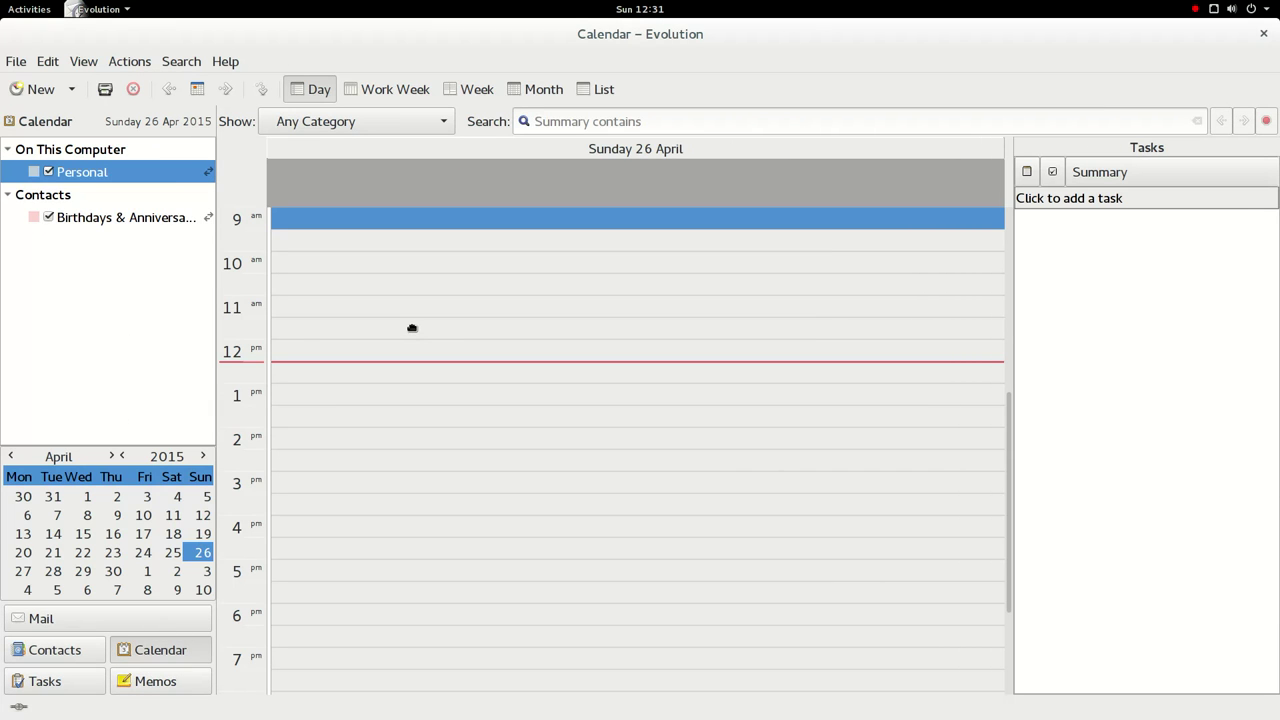
{"action": "scroll", "coordinate": [412, 328], "scroll_direction": "down", "scroll_amount": 3}
{"action": "left_click", "coordinate": [136, 690]}
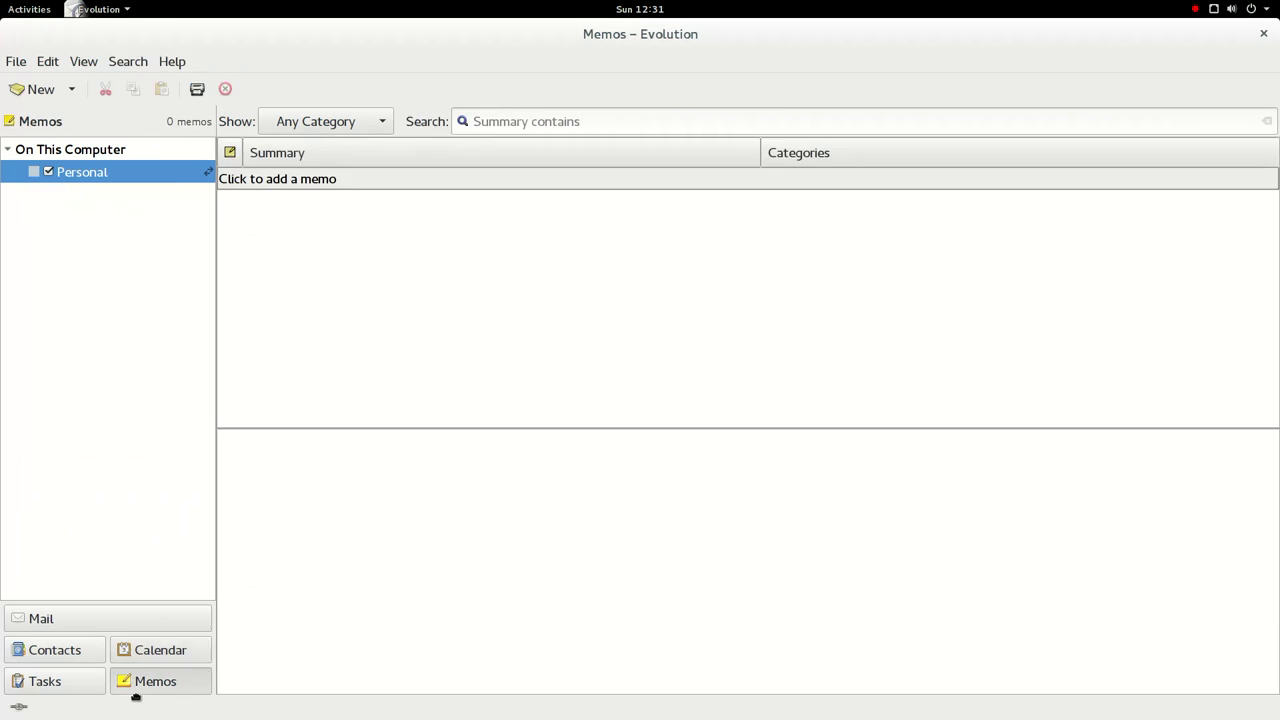
{"action": "left_click", "coordinate": [70, 691]}
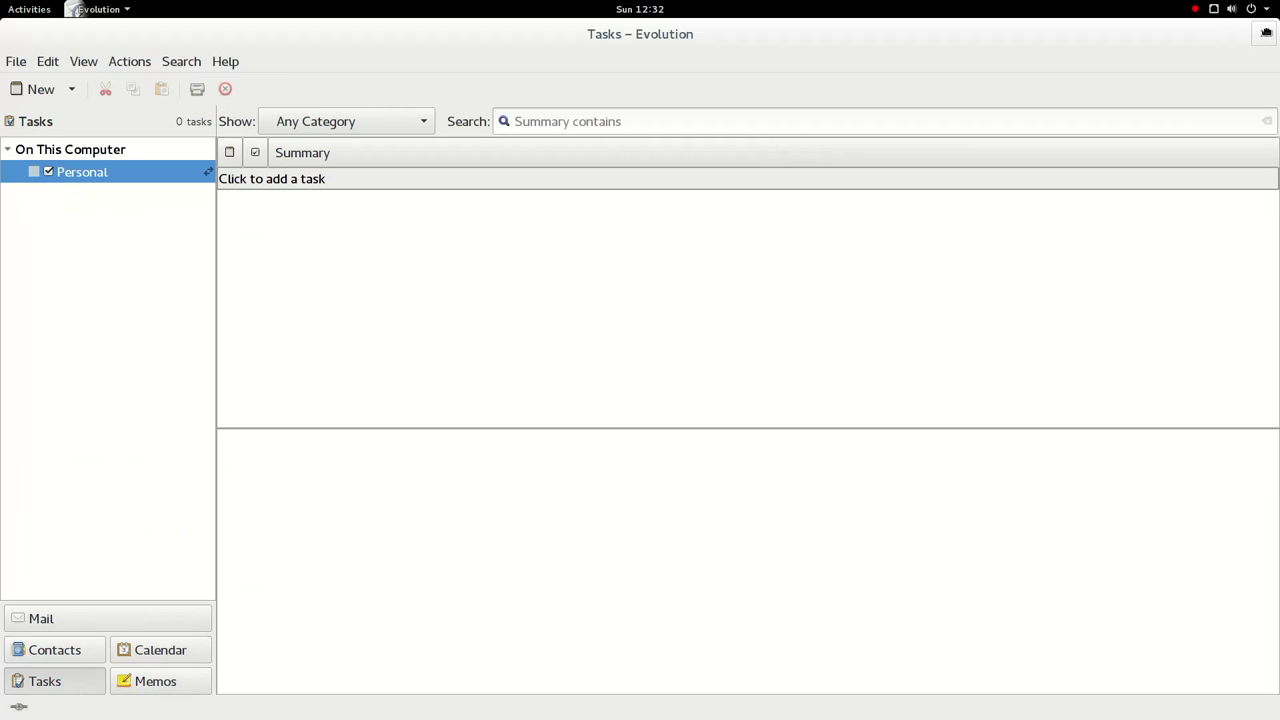
{"action": "left_click", "coordinate": [1266, 33]}
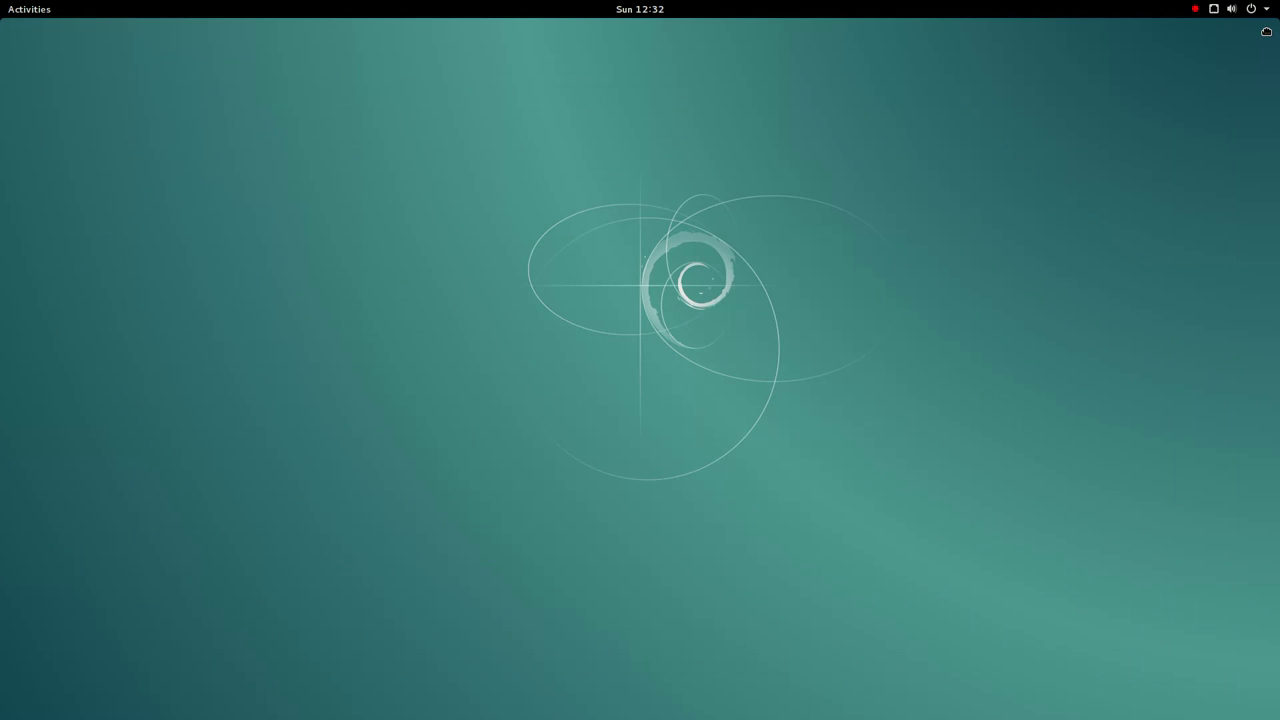
- Launch LibreOffice Writer and type 'Hello from Debian!'
{"action": "left_click", "coordinate": [22, 8]}
{"action": "left_click", "coordinate": [22, 414]}
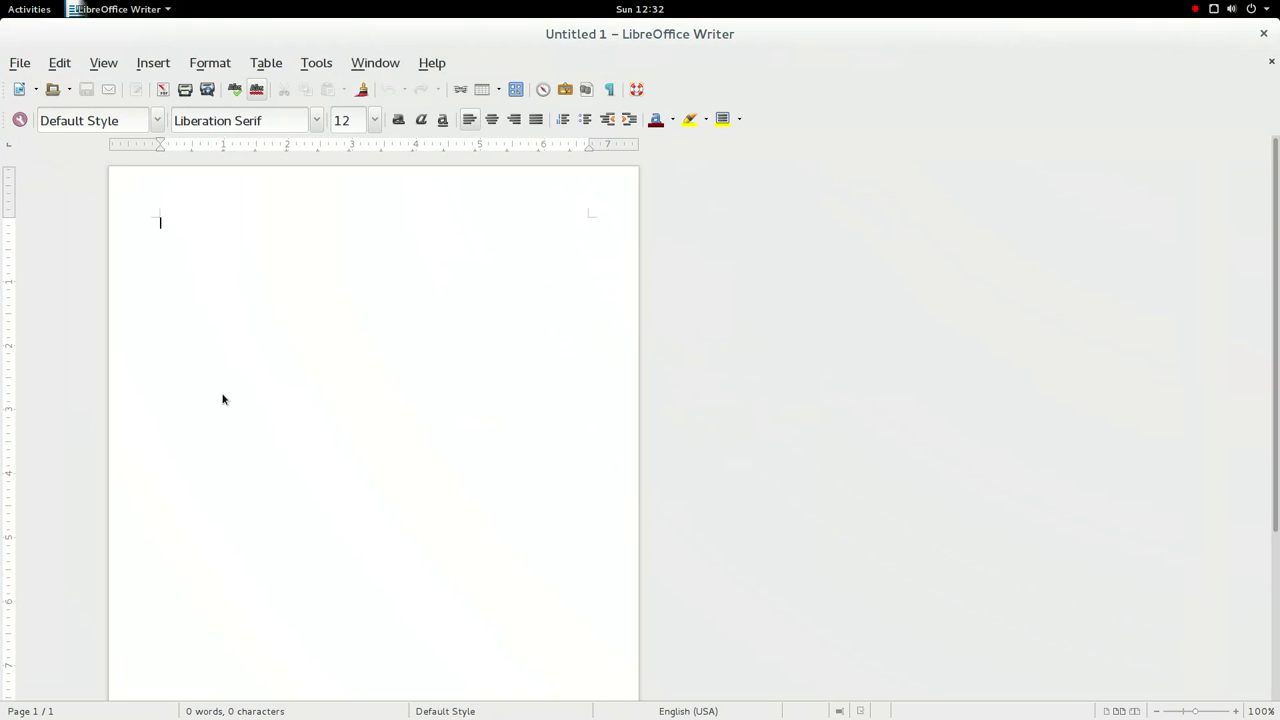
{"action": "type", "text": "Hello from De"}
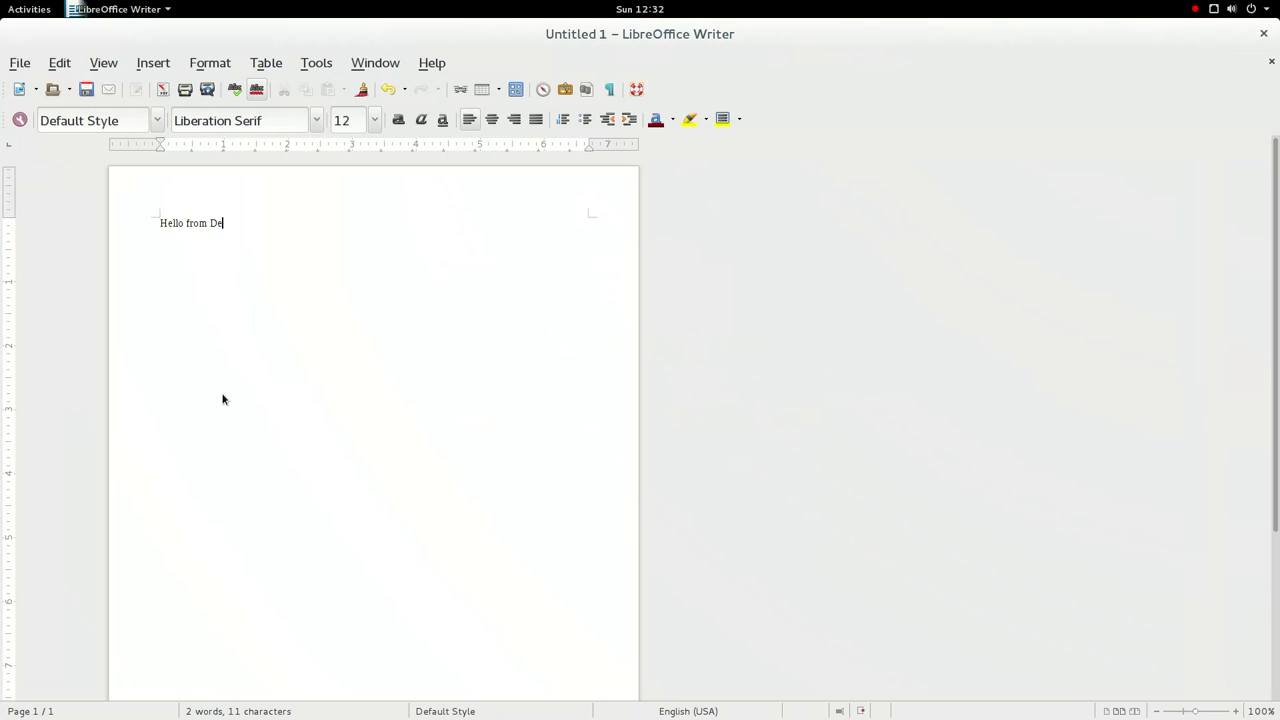
{"action": "type", "text": "bian!"}
- Make 'Hello' bold and underline 'from'
{"action": "double_click", "coordinate": [174, 226]}
{"action": "left_click", "coordinate": [398, 120]}
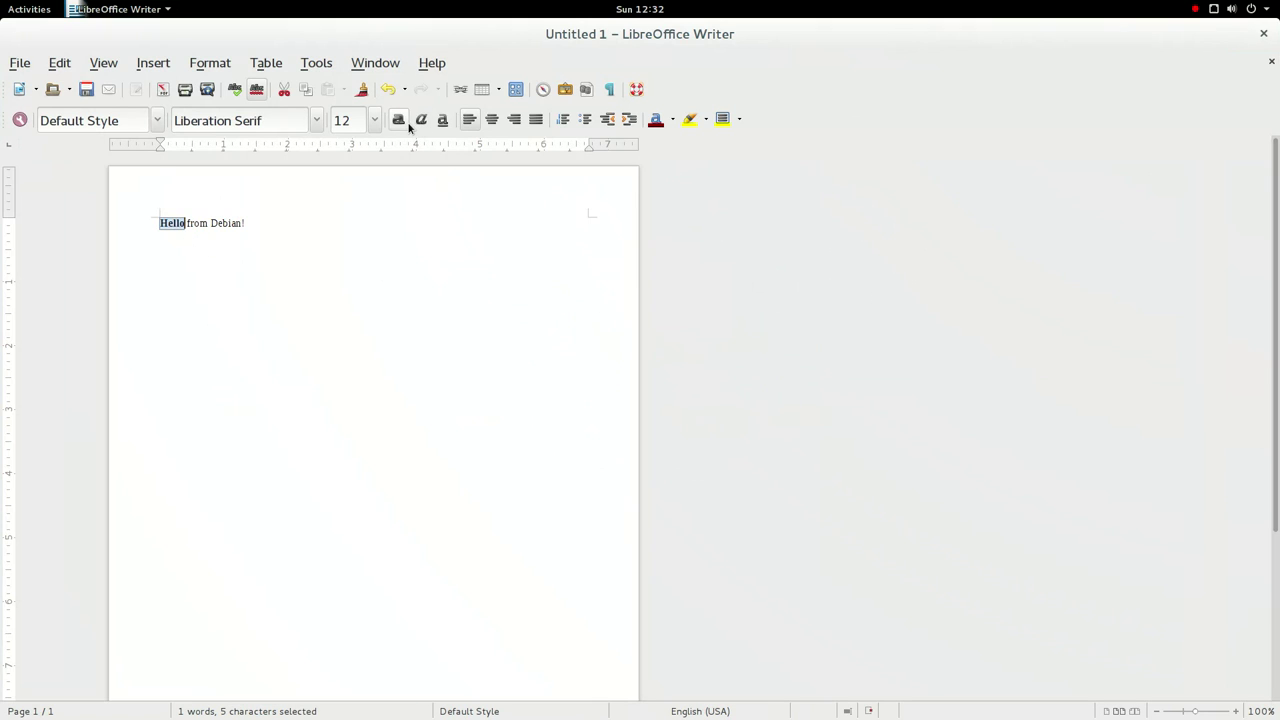
{"action": "double_click", "coordinate": [197, 224]}
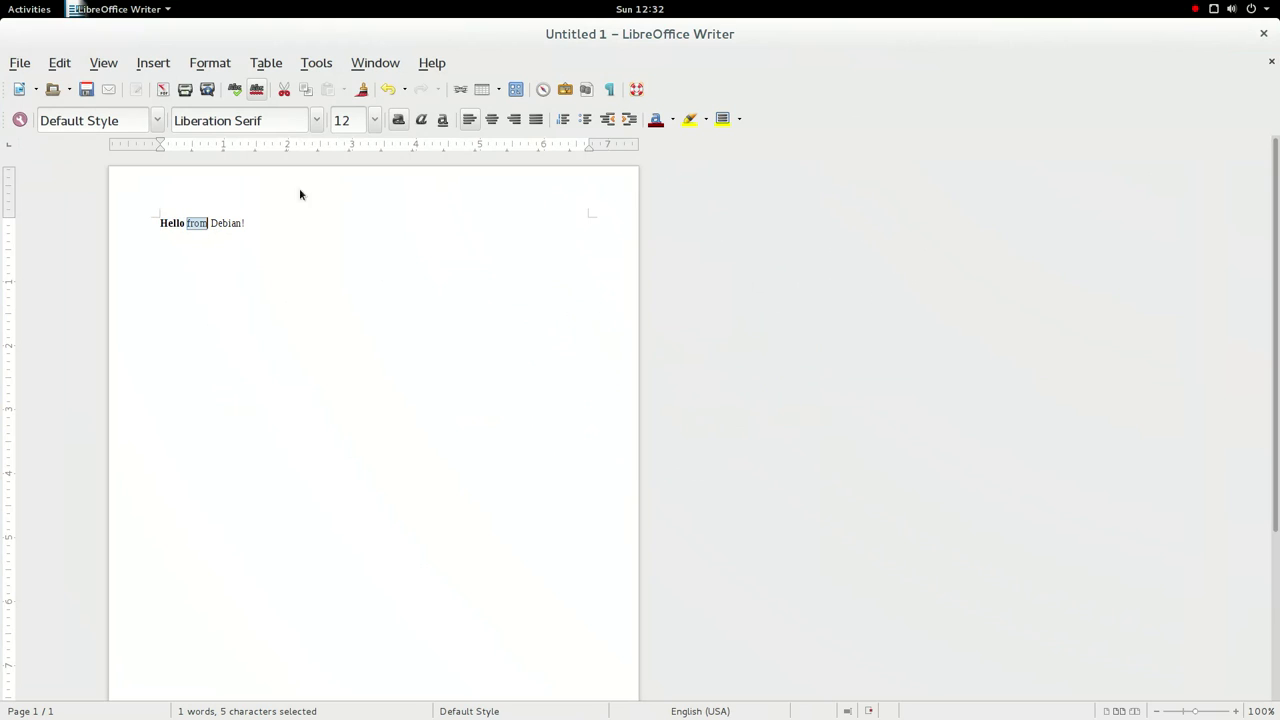
{"action": "left_click", "coordinate": [443, 120]}
- Set 'Debian' to 14 pt, then delete the word
{"action": "double_click", "coordinate": [237, 226]}
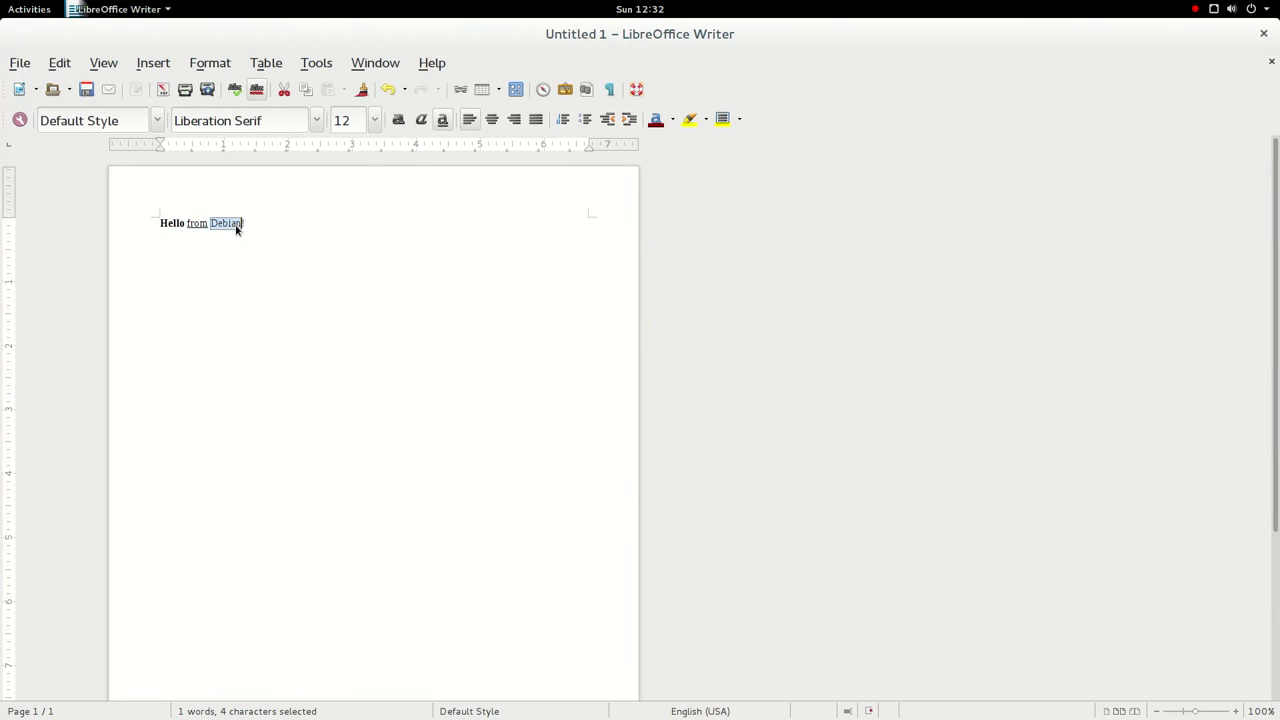
{"action": "left_click", "coordinate": [377, 122]}
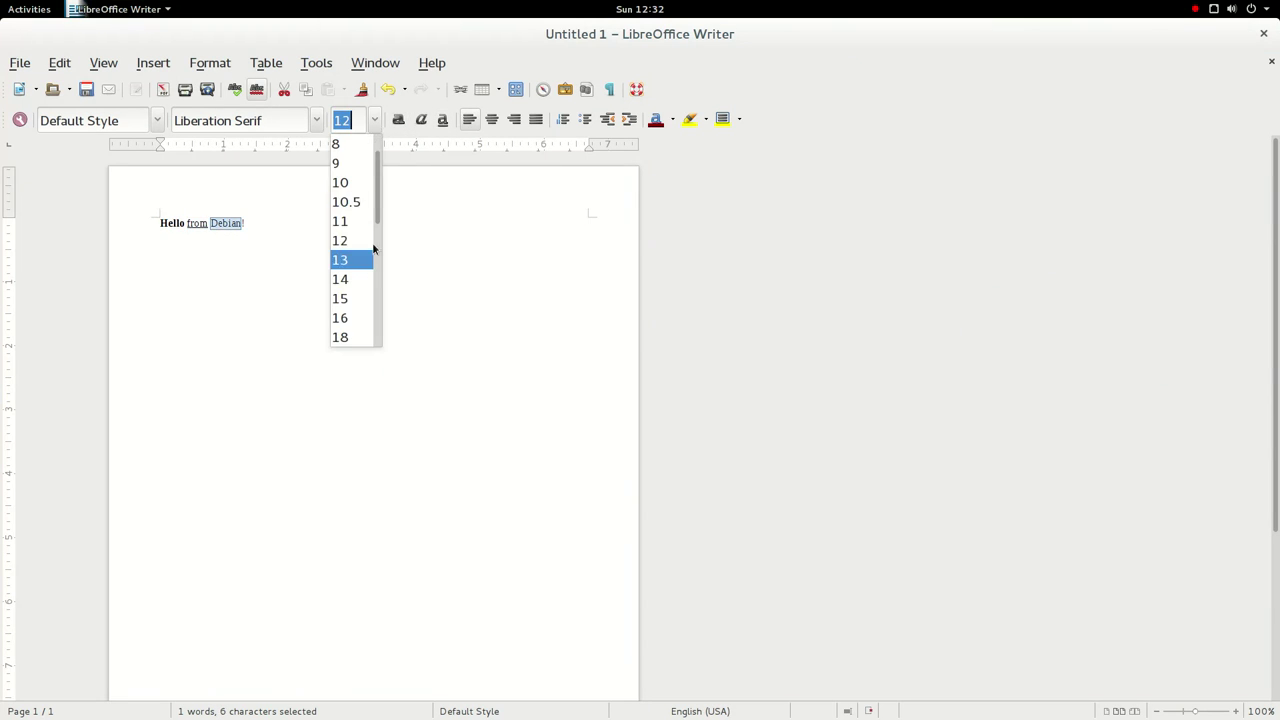
{"action": "left_click", "coordinate": [348, 277]}
{"action": "left_click", "coordinate": [352, 297]}
{"action": "double_click", "coordinate": [234, 226]}
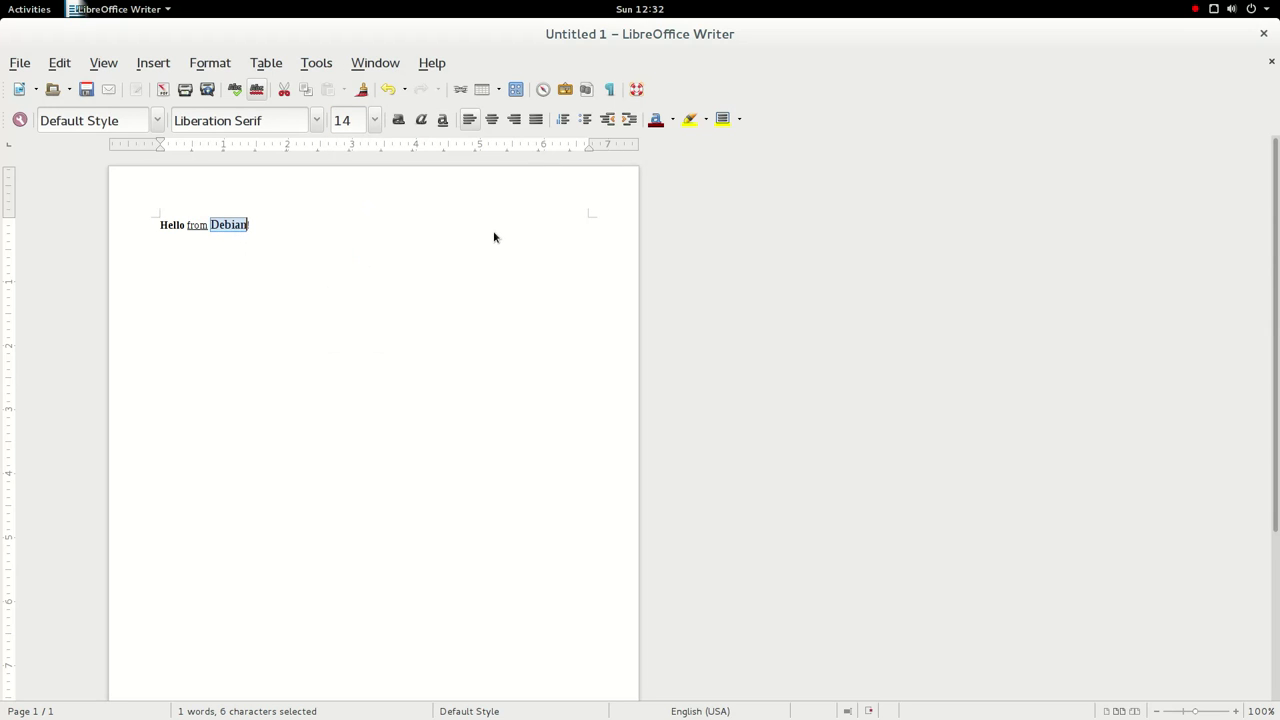
{"action": "scroll", "coordinate": [494, 237], "scroll_direction": "up", "scroll_amount": 1, "text": "ctrl"}
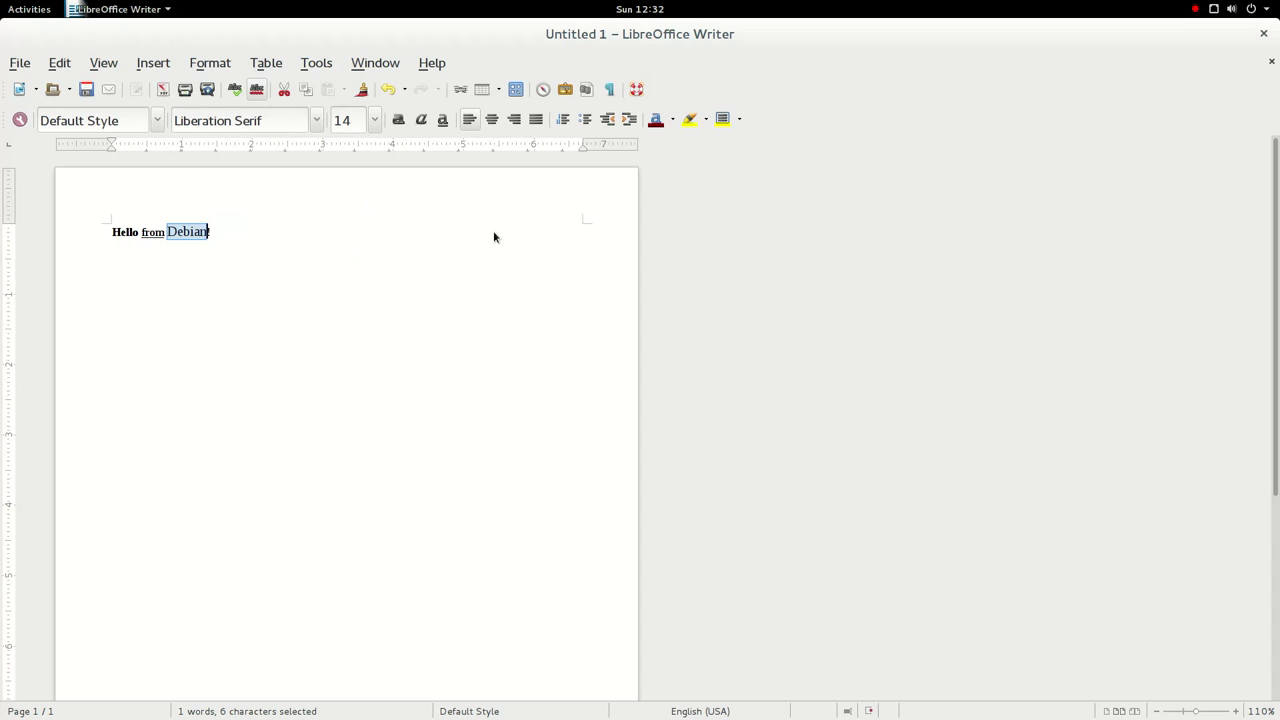
{"action": "key", "text": "Delete"}
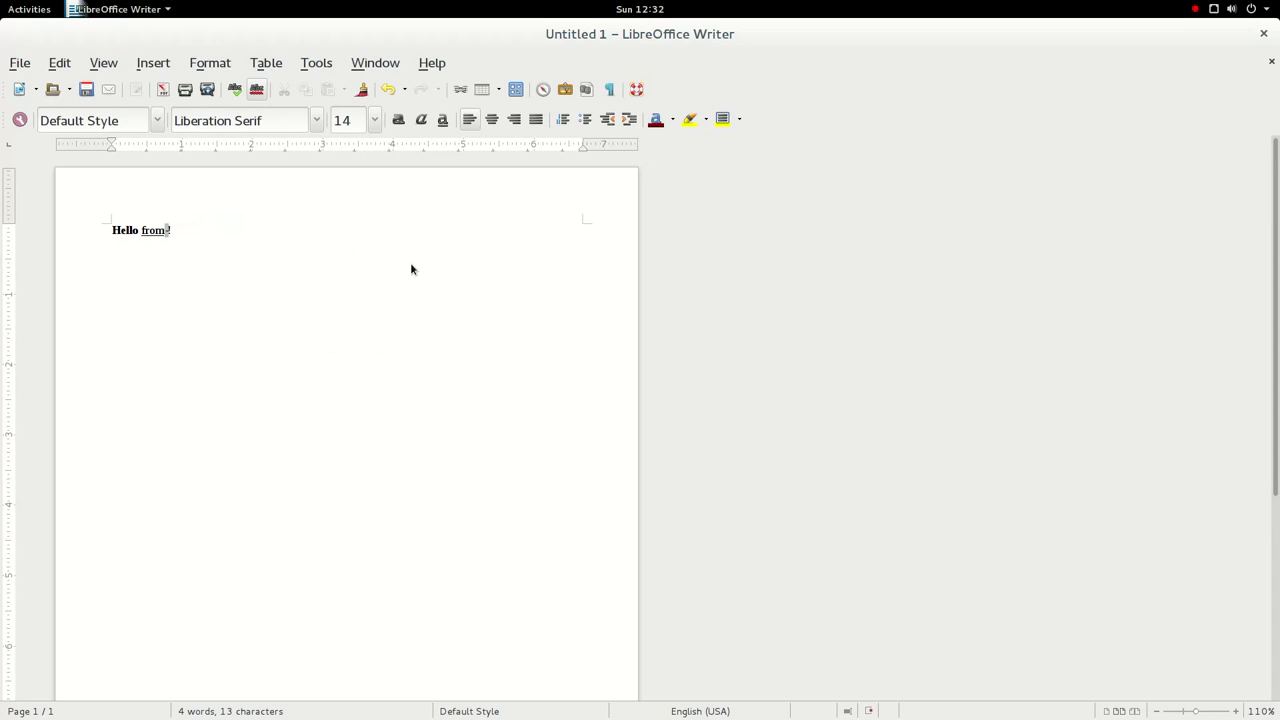
{"action": "scroll", "coordinate": [411, 269], "scroll_direction": "up", "scroll_amount": 5, "text": "ctrl"}
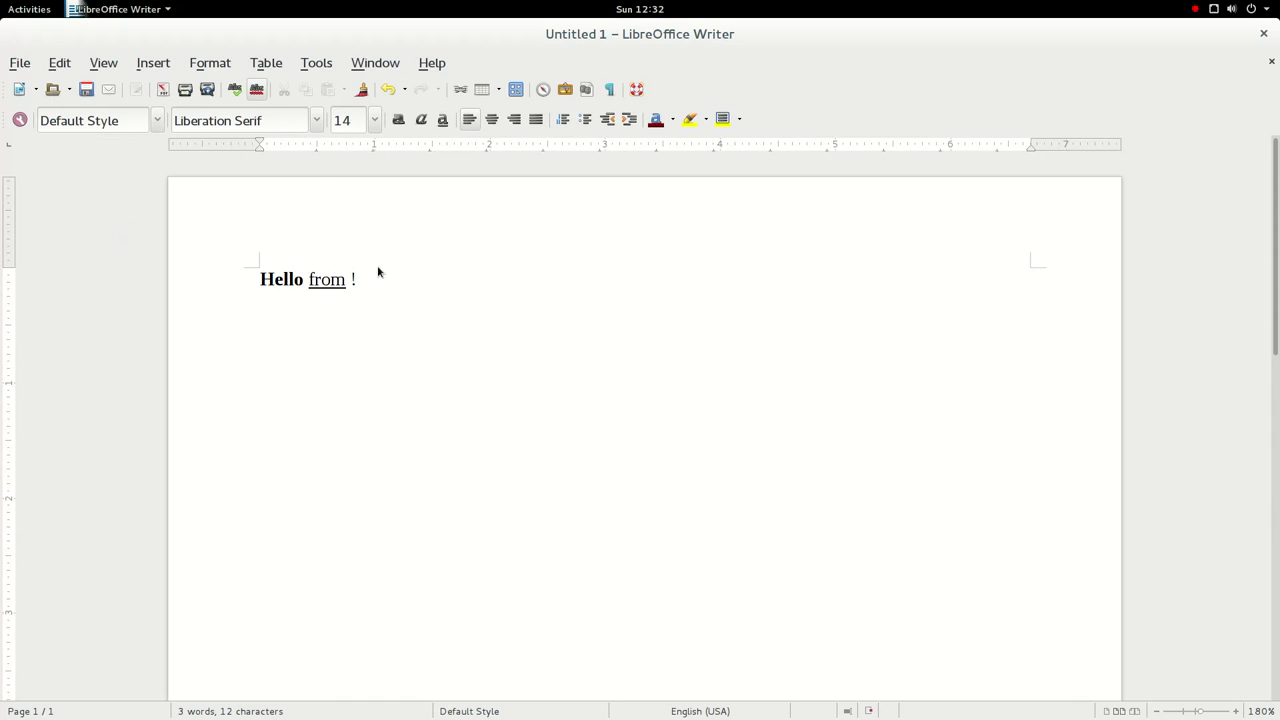
- View the LibreOffice version details under Help > About LibreOffice
{"action": "left_click", "coordinate": [429, 64]}
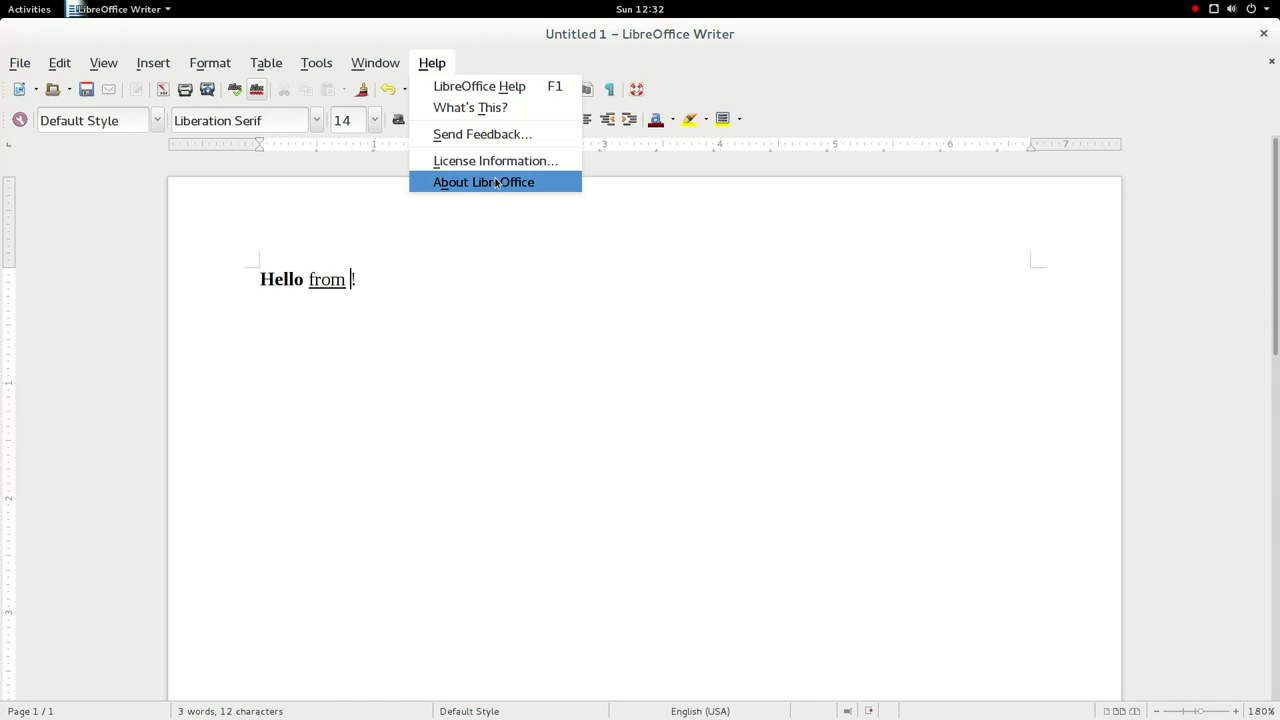
{"action": "left_click", "coordinate": [494, 181]}
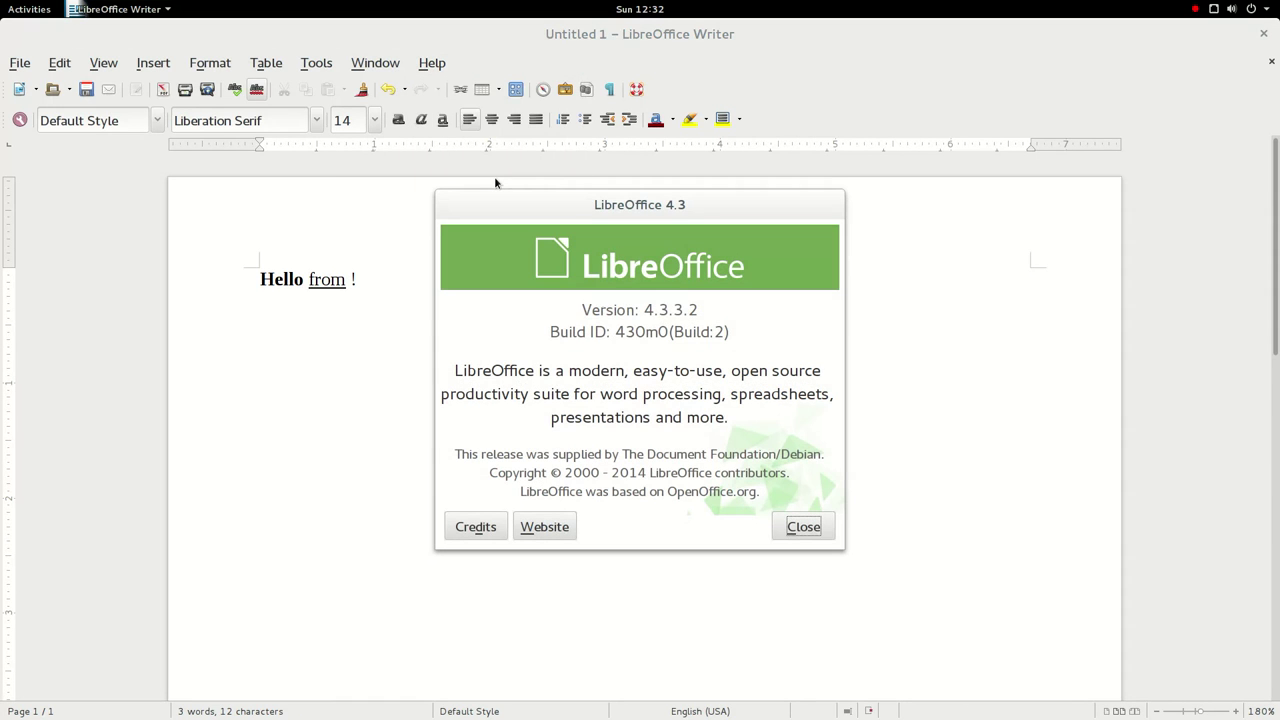
{"action": "left_click", "coordinate": [803, 527]}
- Close Writer without saving and return to the Activities overview
{"action": "left_click", "coordinate": [1264, 35]}
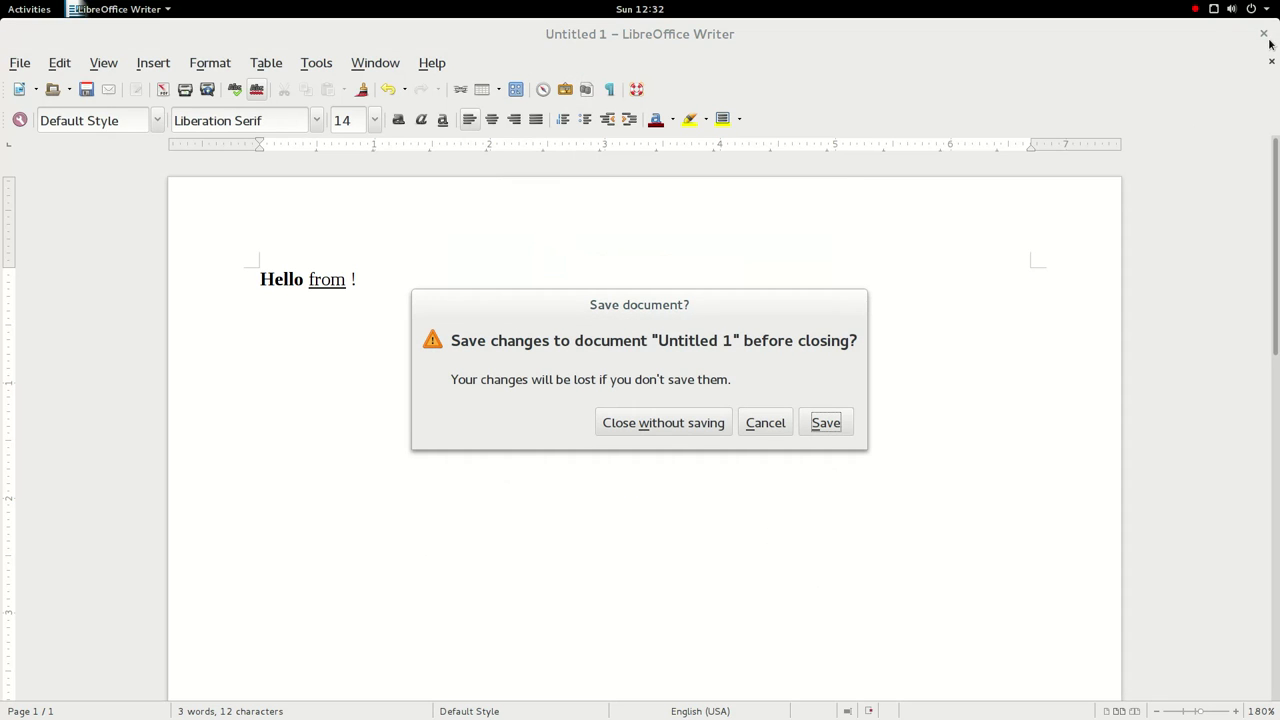
{"action": "left_click", "coordinate": [685, 432]}
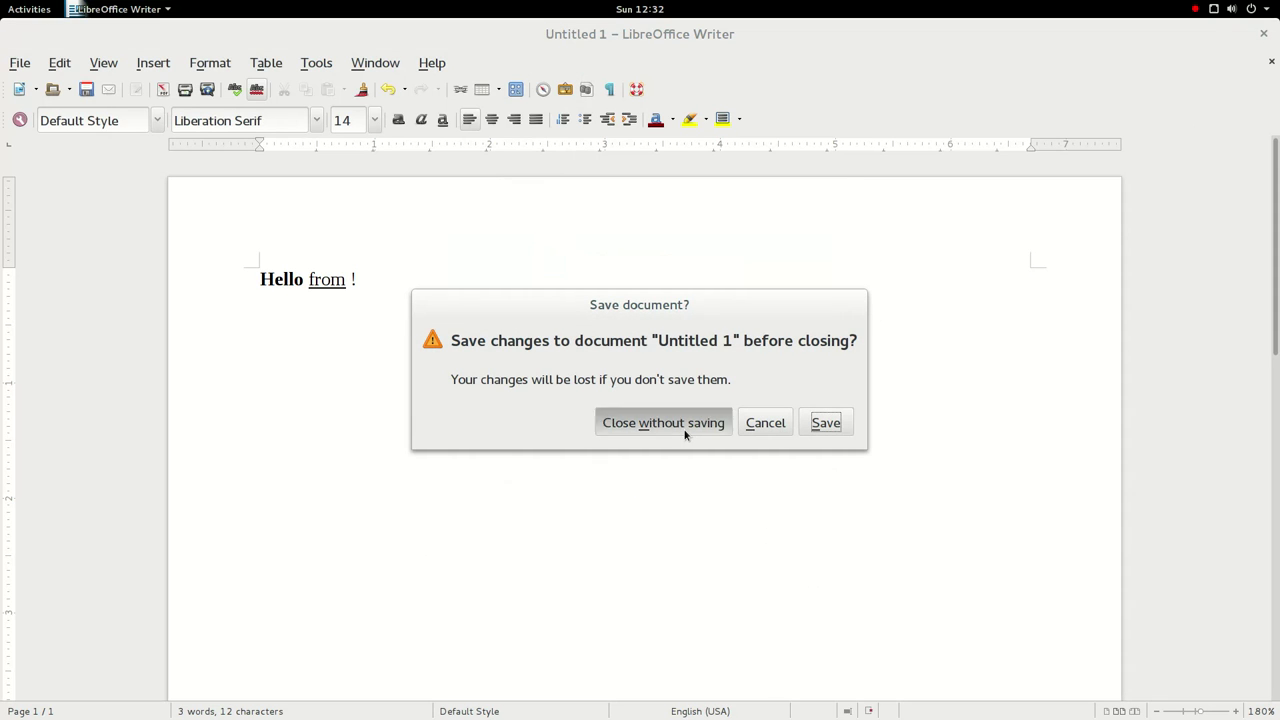
{"action": "left_click", "coordinate": [20, 8]}
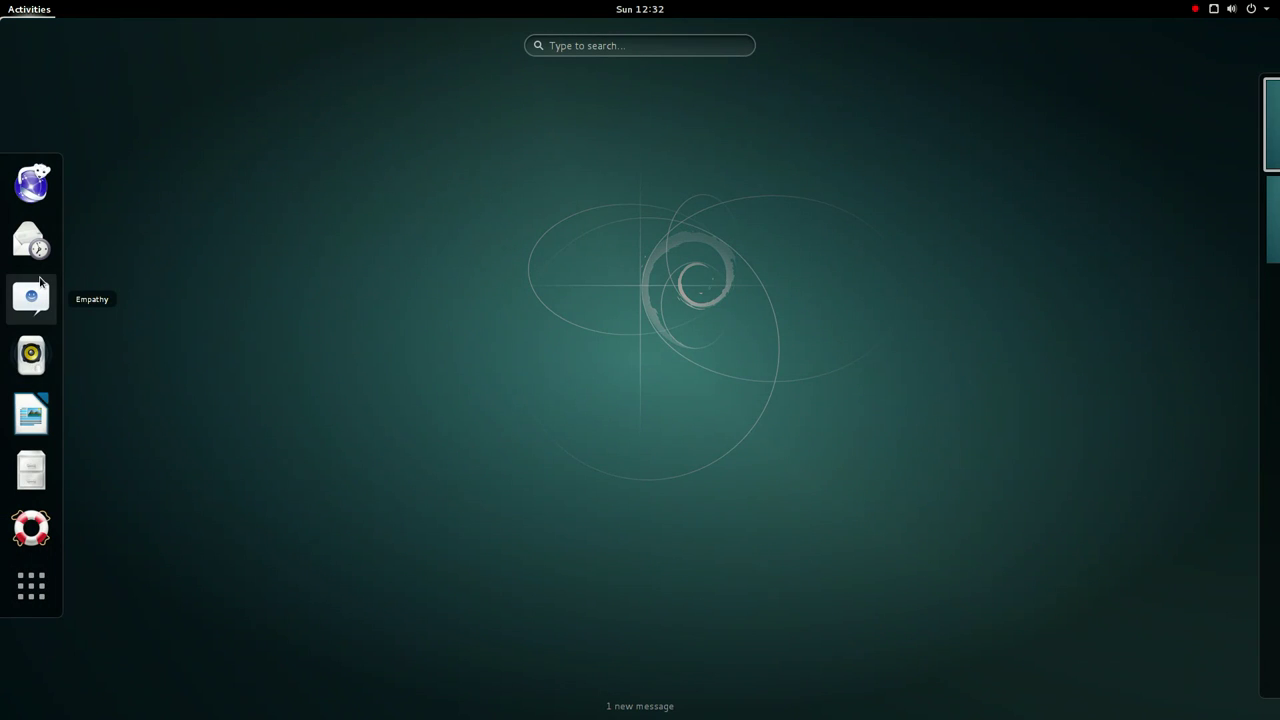
{"action": "left_click", "coordinate": [40, 287]}
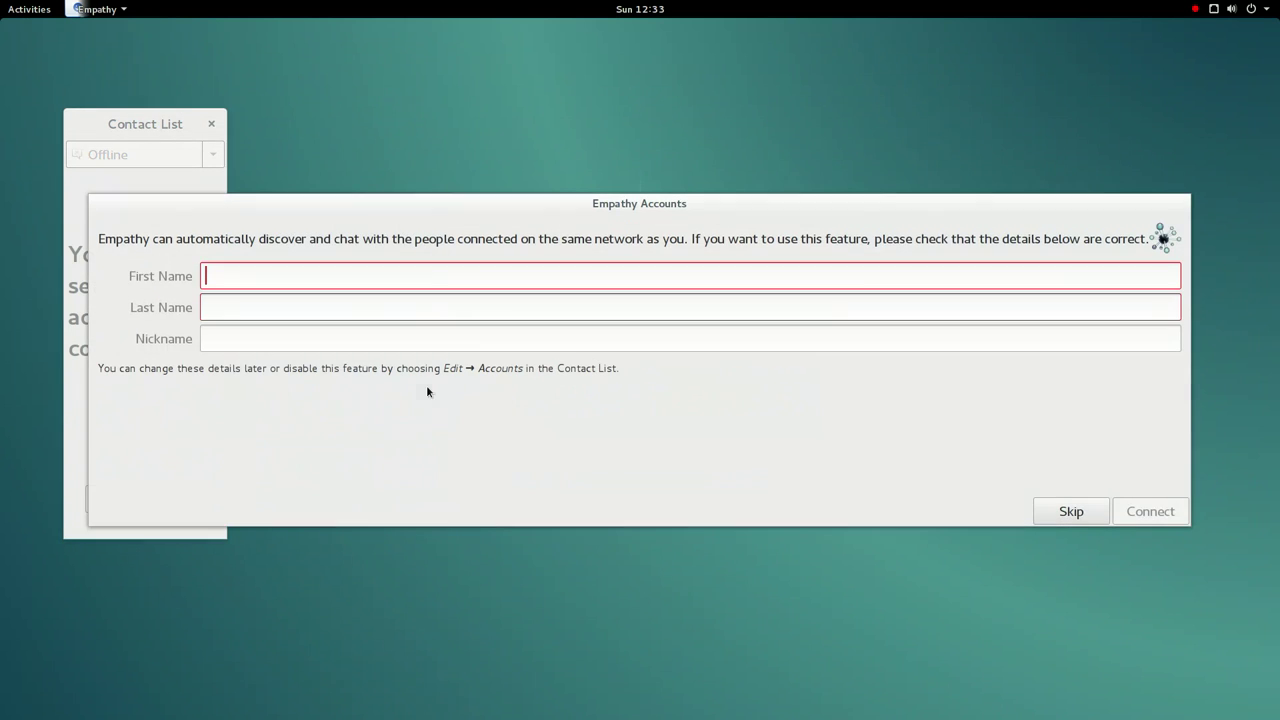
{"action": "left_click", "coordinate": [1071, 513]}
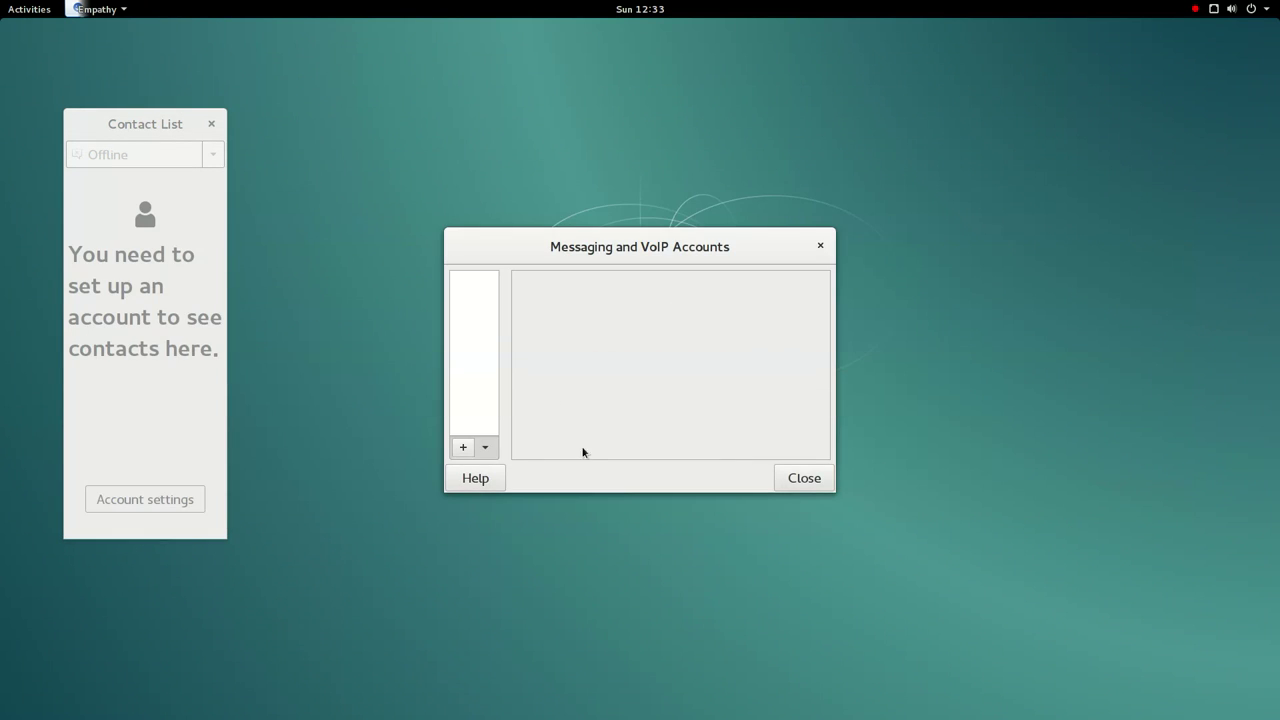
{"action": "left_click", "coordinate": [463, 446]}
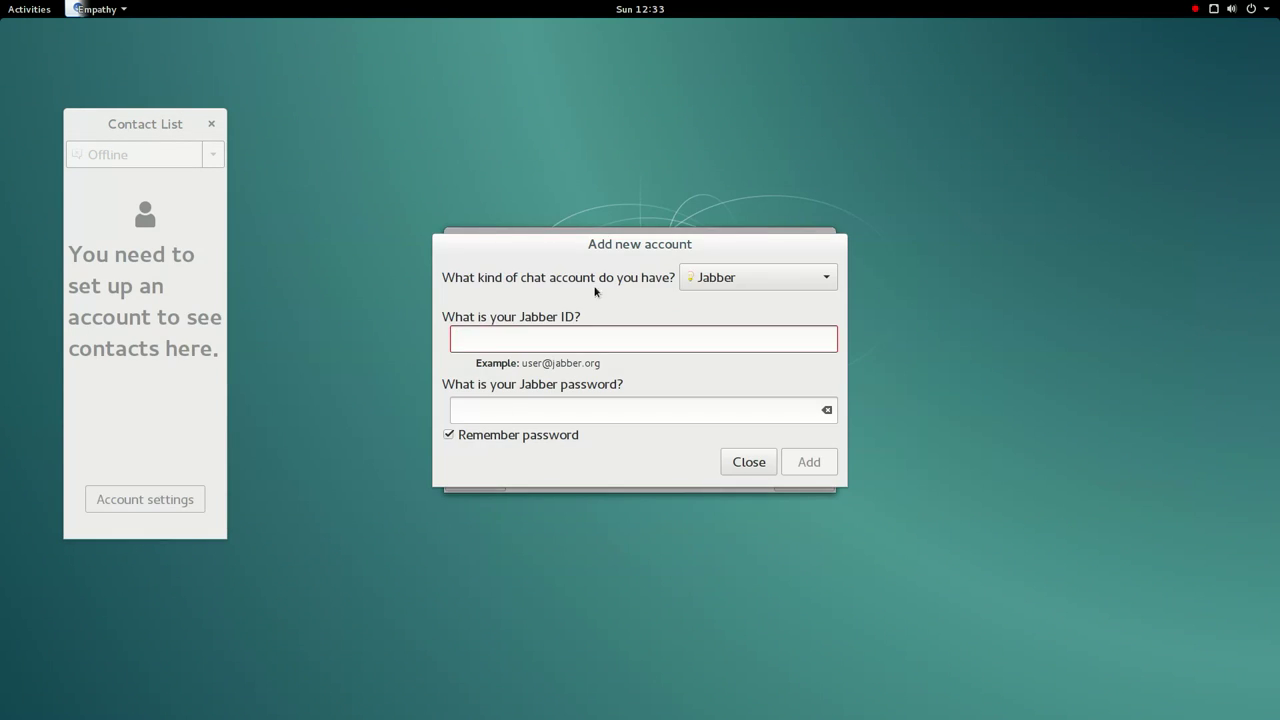
{"action": "left_click", "coordinate": [790, 278]}
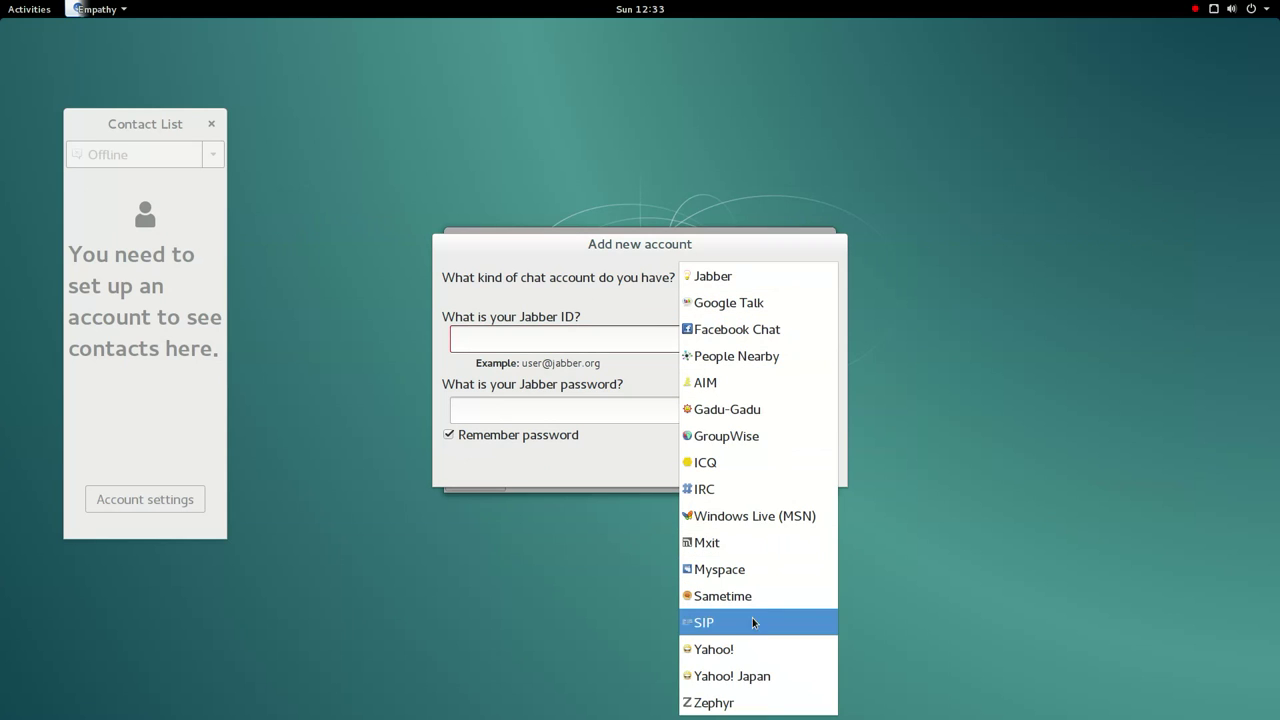
{"action": "left_click", "coordinate": [610, 300]}
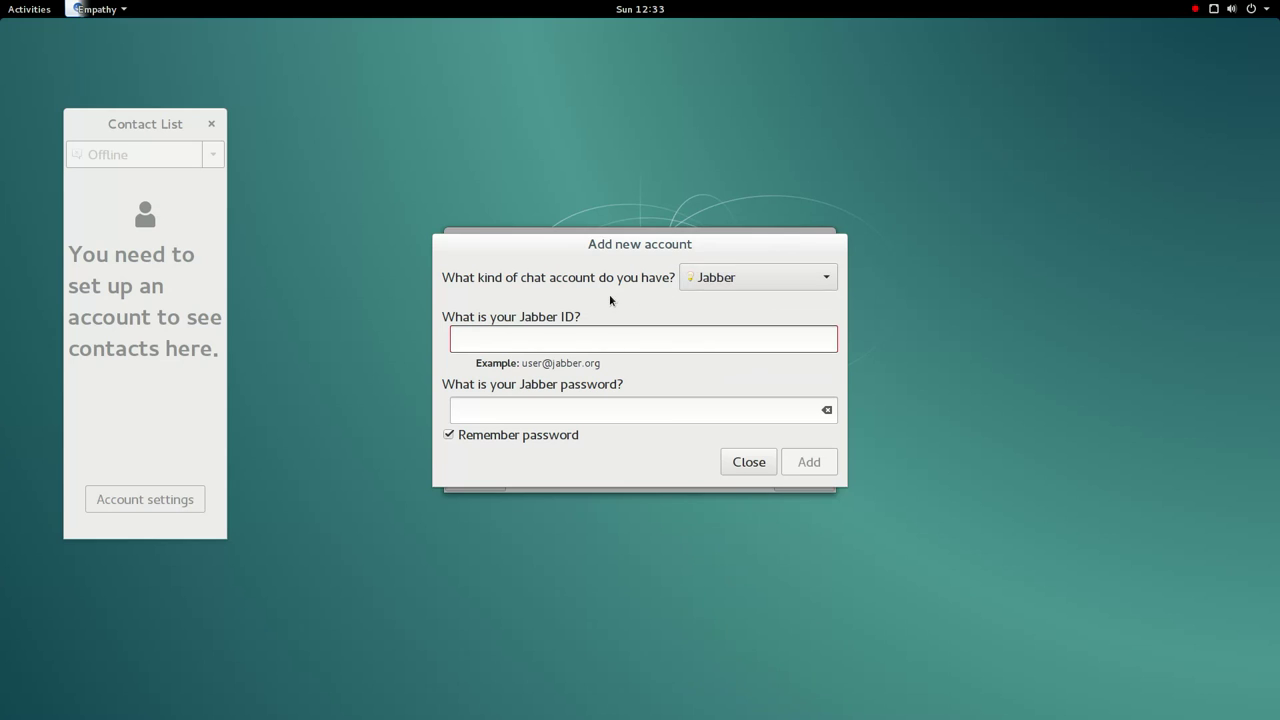
{"action": "left_click", "coordinate": [749, 461]}
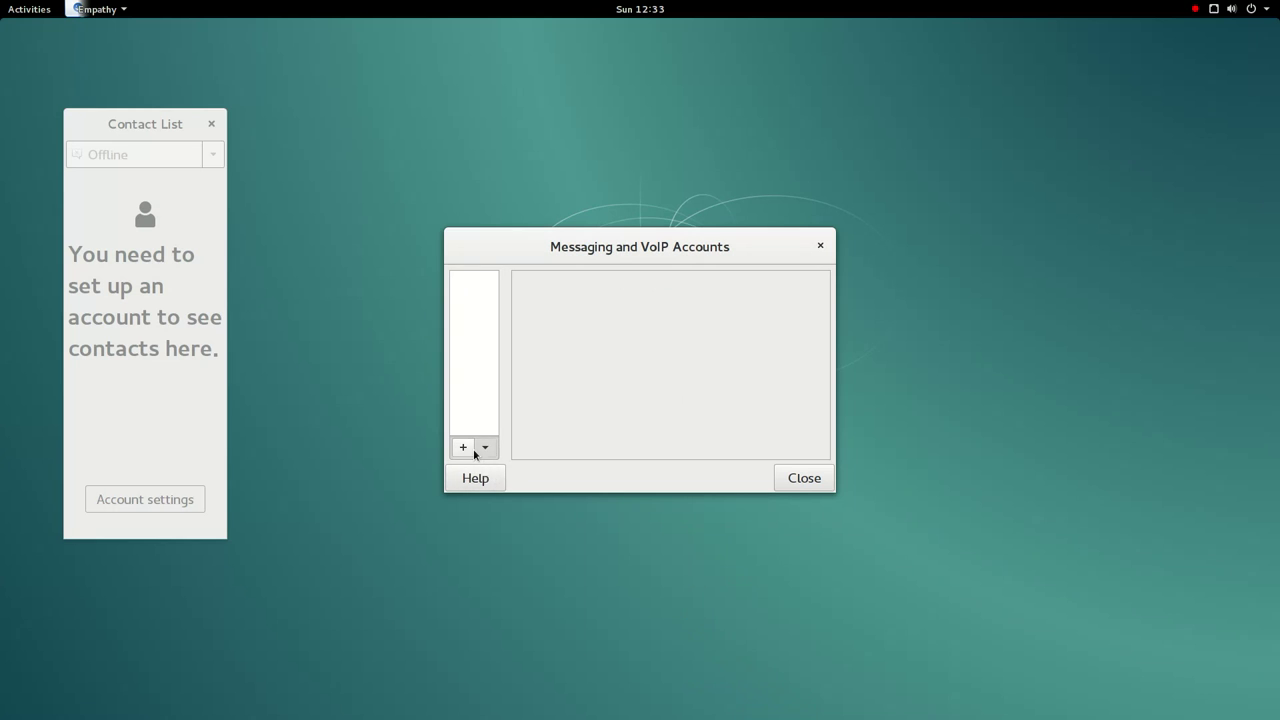
{"action": "left_click", "coordinate": [466, 447]}
{"action": "left_click", "coordinate": [726, 464]}
{"action": "left_click", "coordinate": [806, 479]}
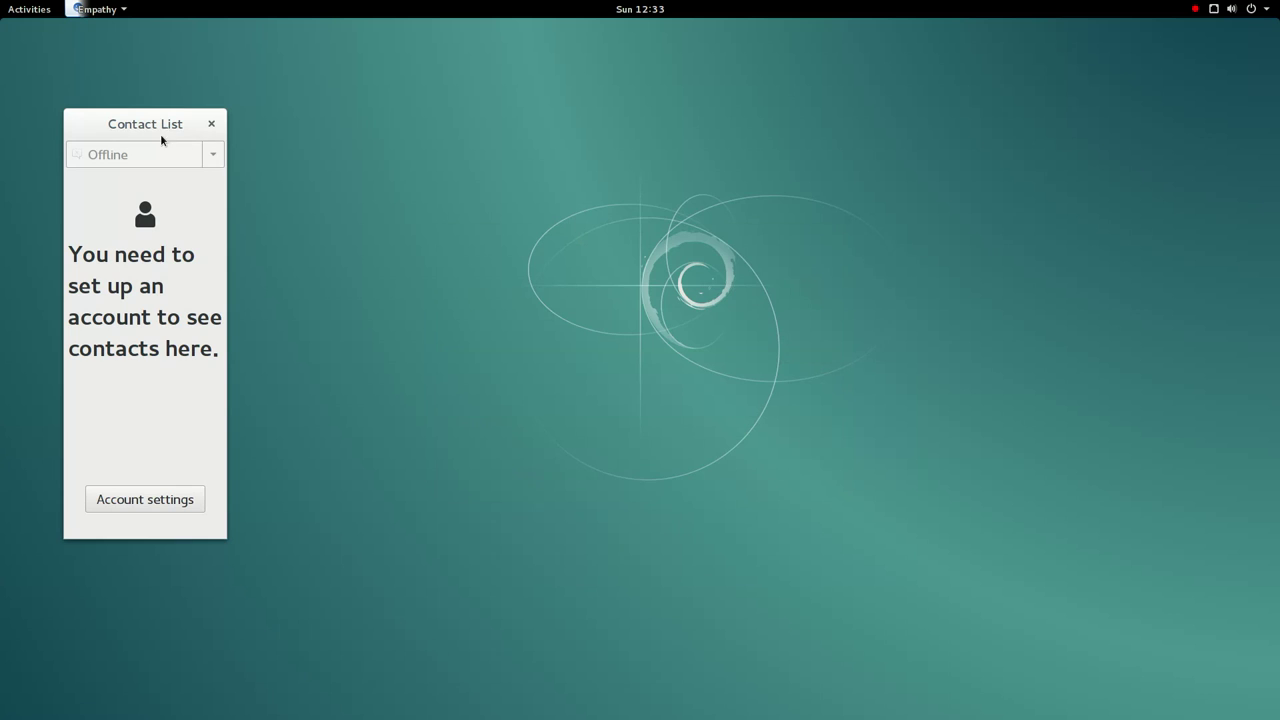
{"action": "left_click", "coordinate": [71, 12]}
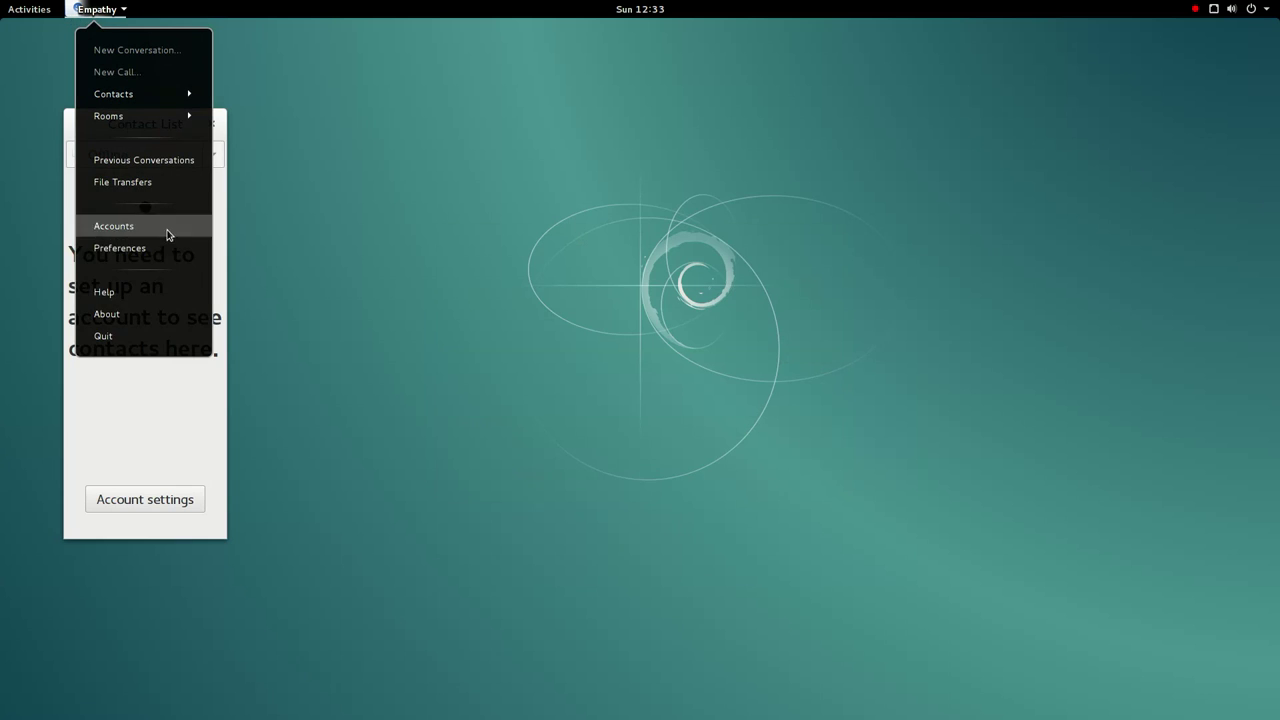
{"action": "left_click", "coordinate": [143, 322]}
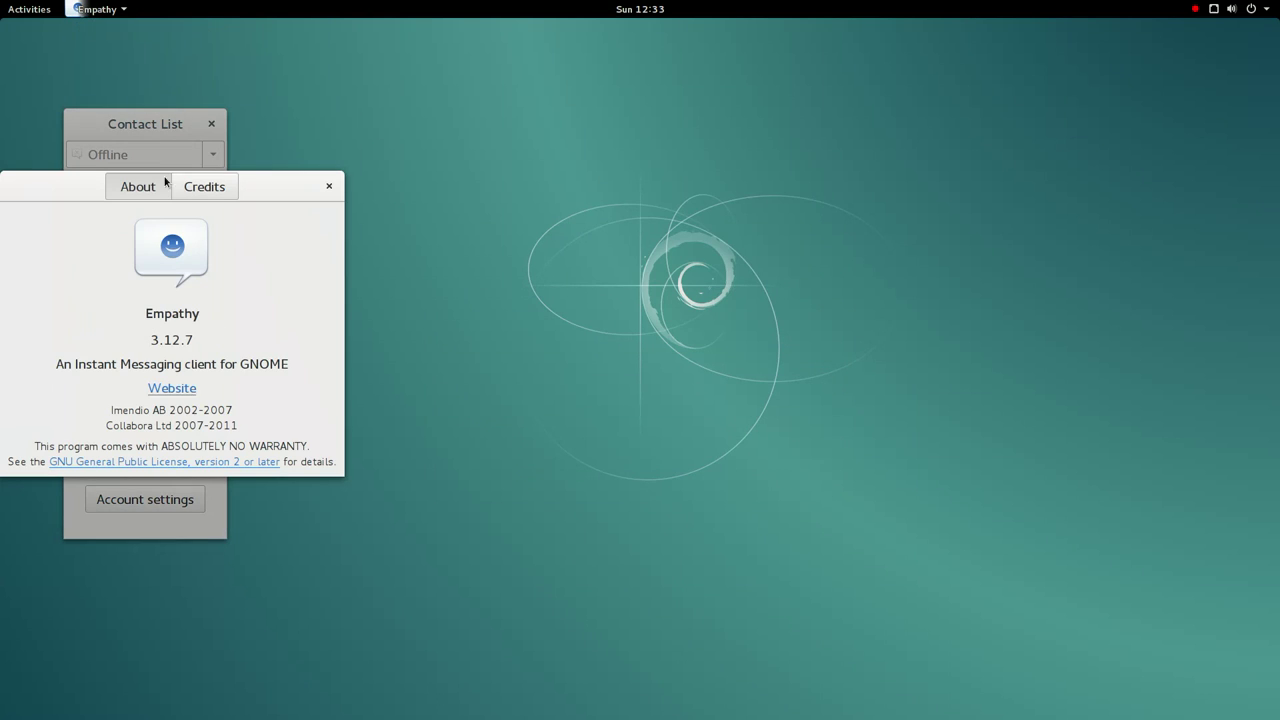
{"action": "left_click", "coordinate": [210, 192]}
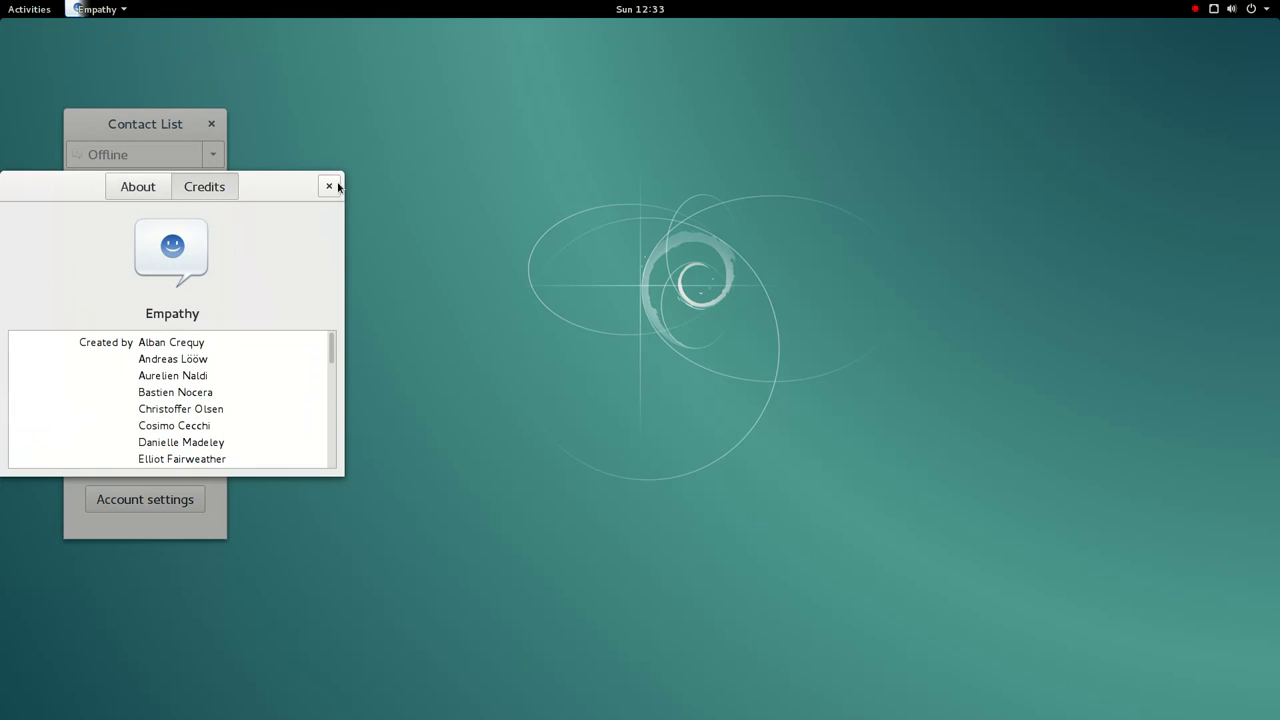
{"action": "left_click", "coordinate": [329, 186]}
{"action": "left_click", "coordinate": [121, 9]}
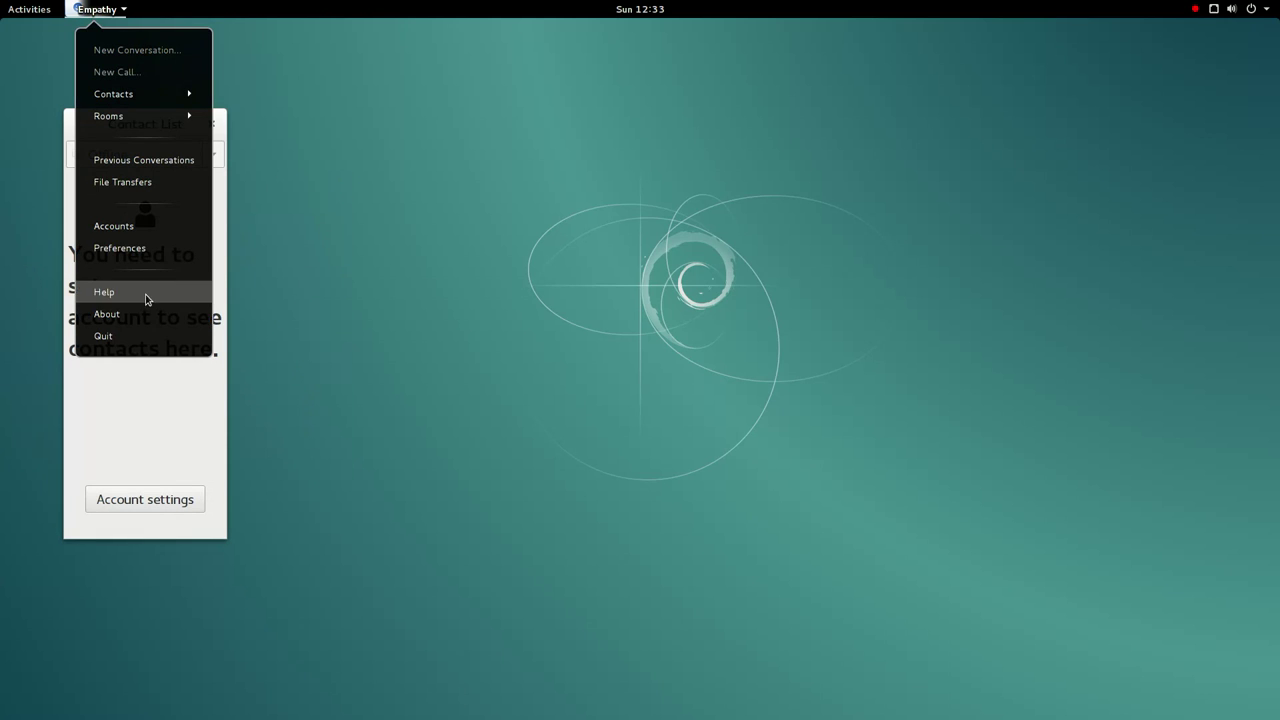
{"action": "left_click", "coordinate": [103, 336]}
{"action": "left_click", "coordinate": [30, 9]}
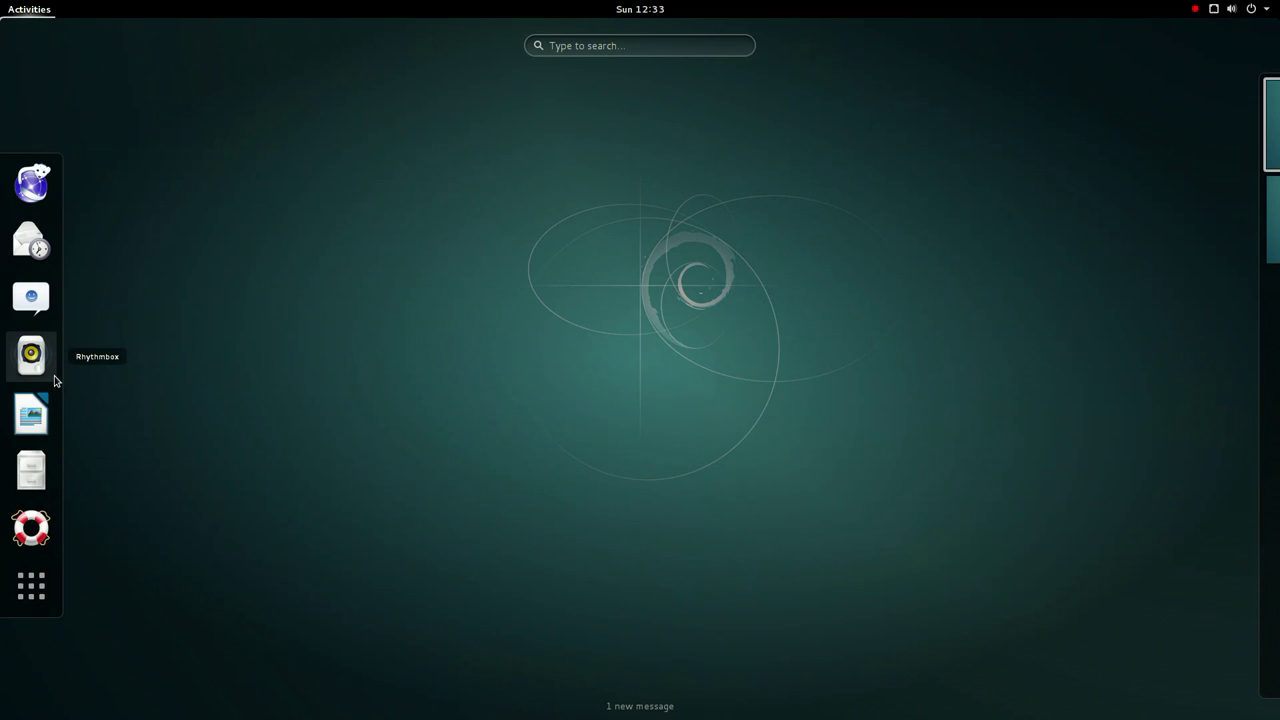
- Launch Rhythmbox maximised and open its About dialog from the app menu
{"action": "left_click", "coordinate": [31, 355]}
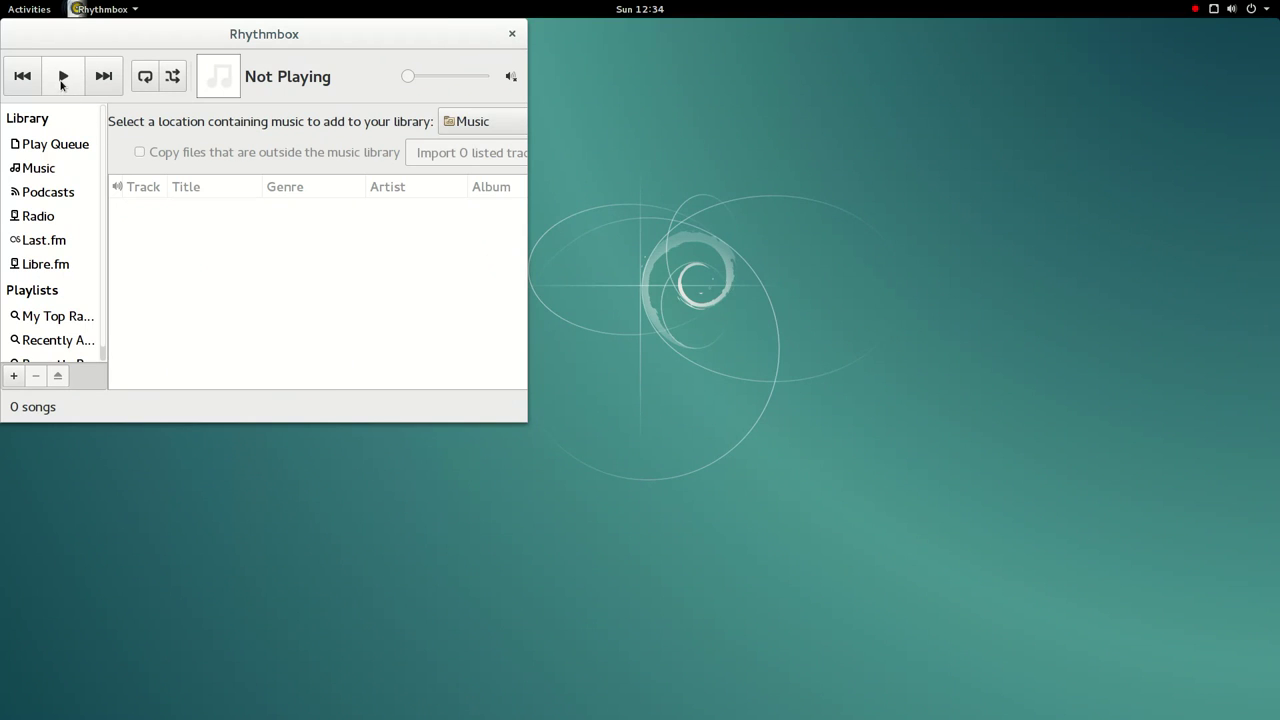
{"action": "double_click", "coordinate": [261, 36]}
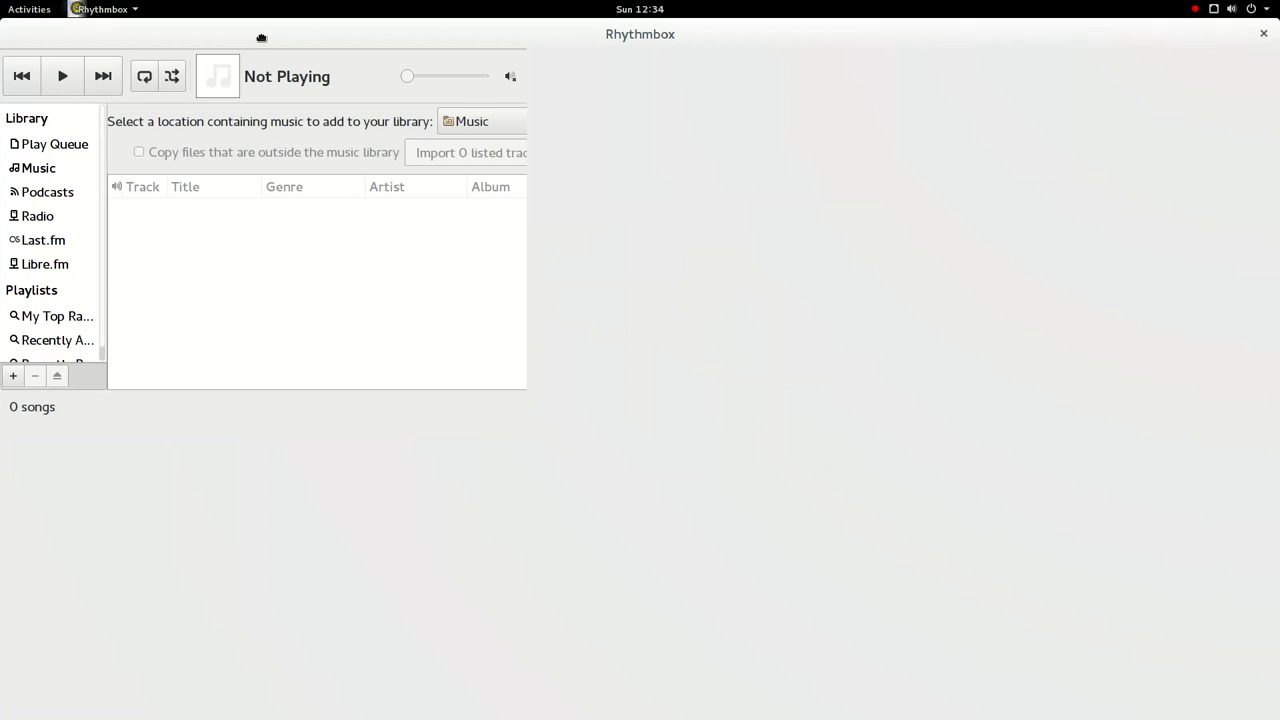
{"action": "left_click", "coordinate": [103, 9]}
{"action": "left_click", "coordinate": [162, 260]}
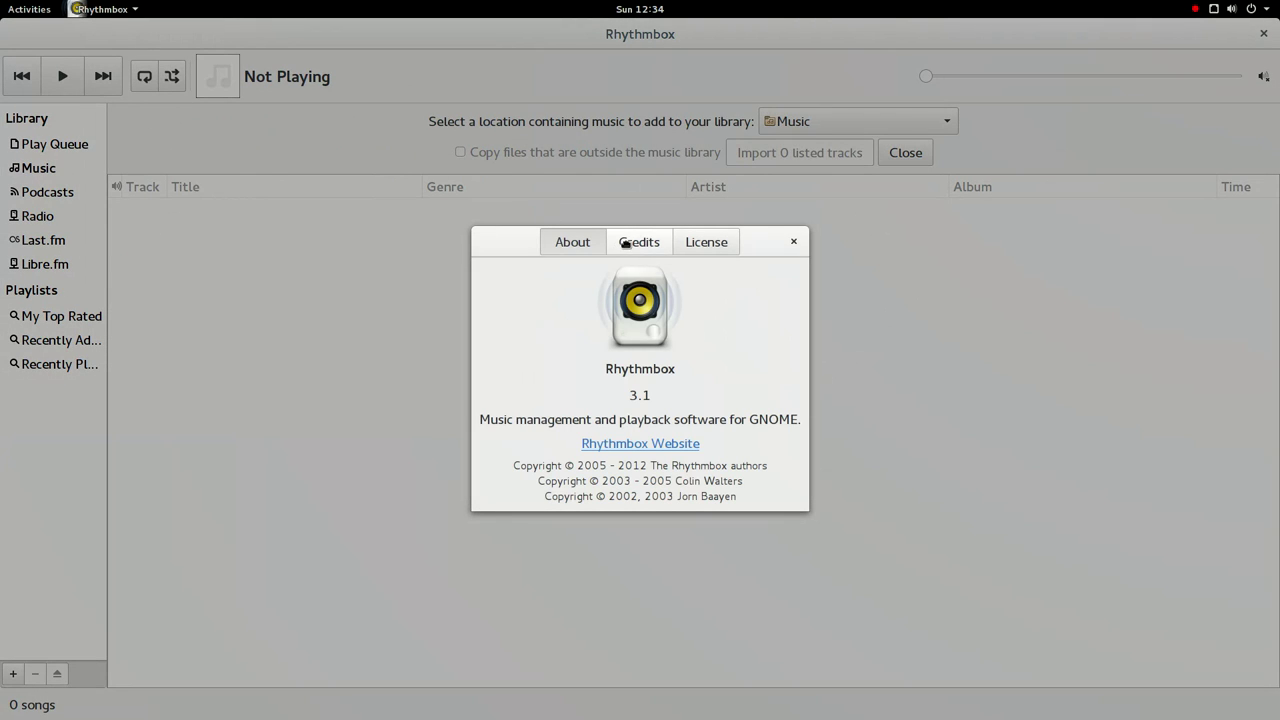
- Review the version 3.1 credits and licence, close the dialog, and bring up the app menu
{"action": "left_click", "coordinate": [626, 243]}
{"action": "left_click", "coordinate": [706, 246]}
{"action": "left_click", "coordinate": [826, 241]}
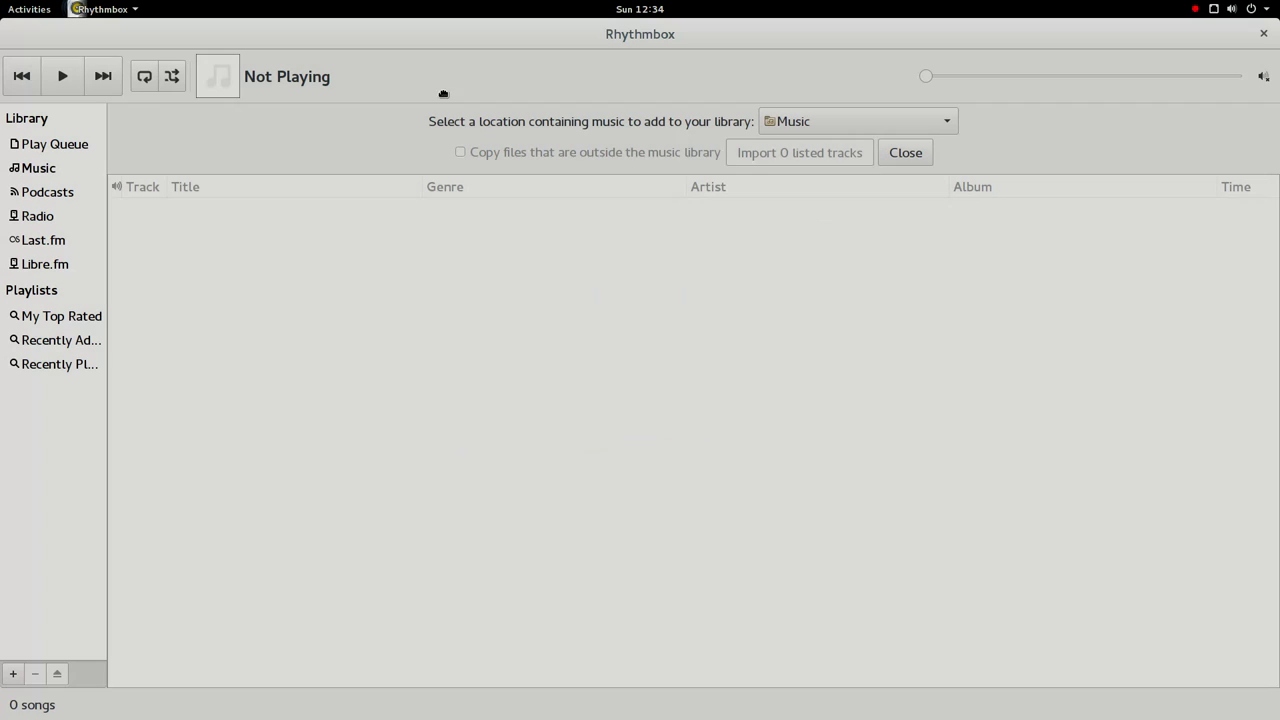
{"action": "left_click", "coordinate": [141, 9]}
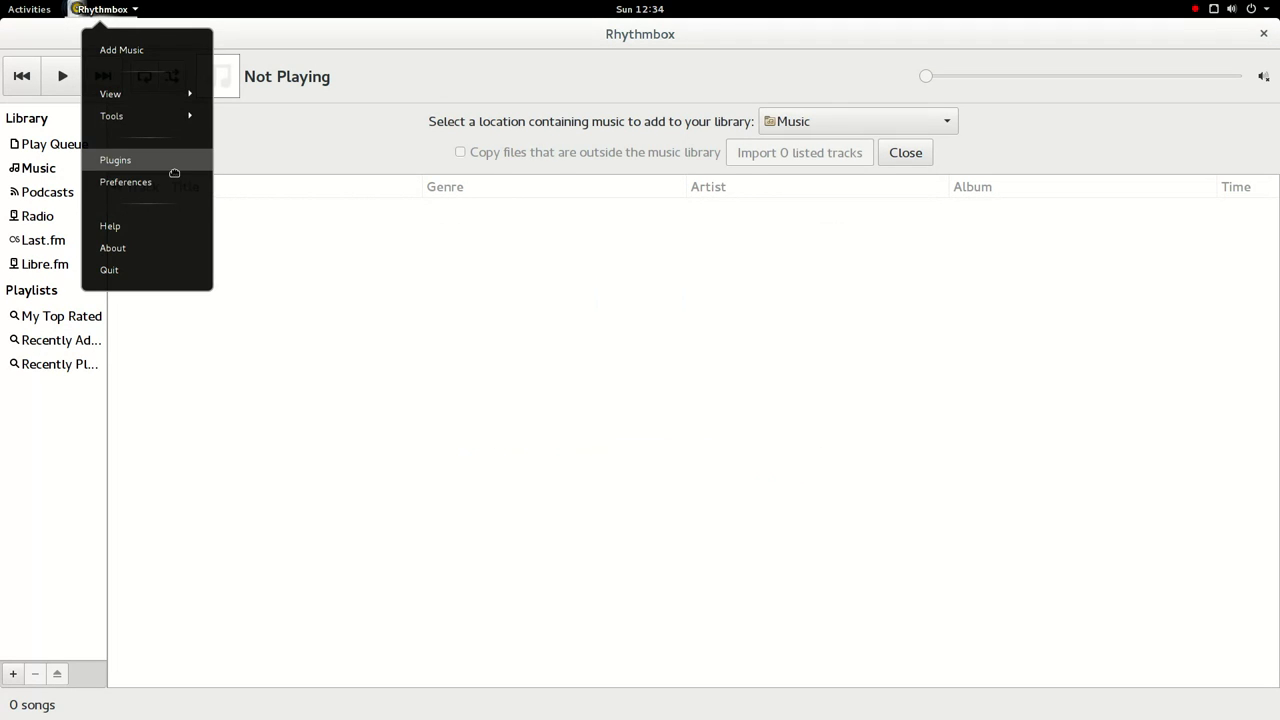
- Enable the Context Pane and FM Radio plugins in the Plugins list
{"action": "left_click", "coordinate": [173, 166]}
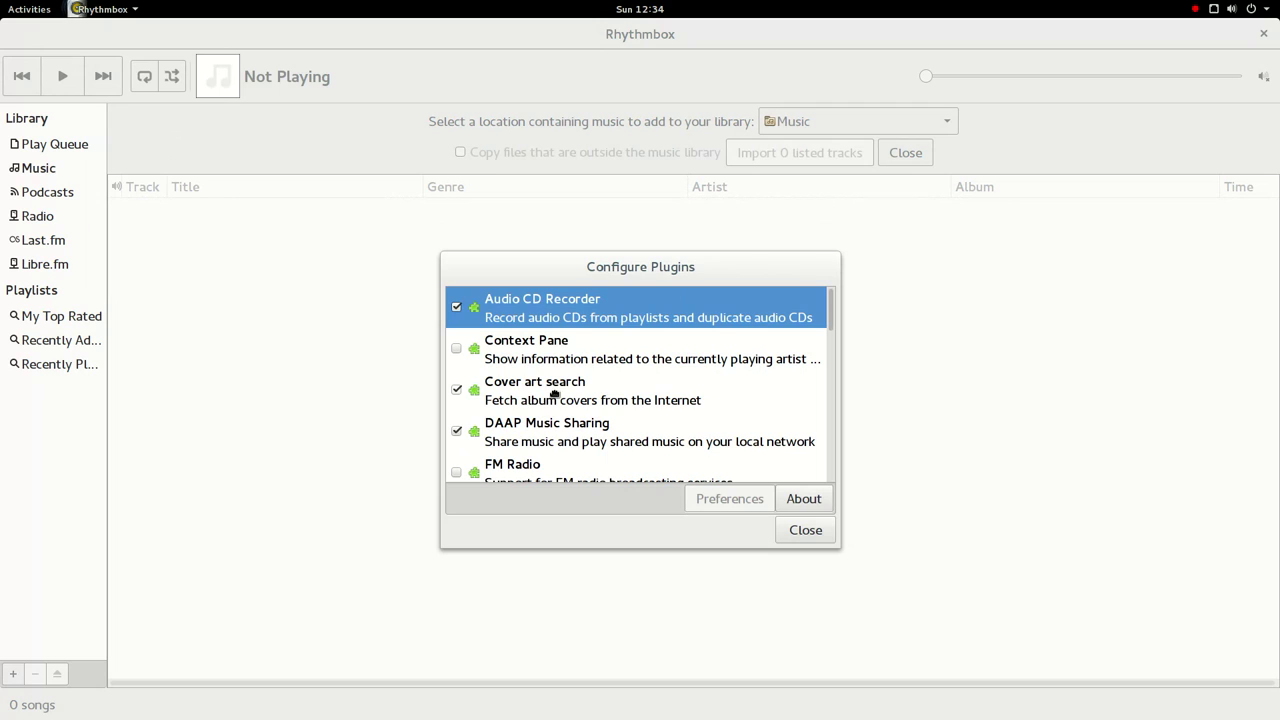
{"action": "scroll", "coordinate": [554, 395], "scroll_direction": "down", "scroll_amount": 2}
{"action": "scroll", "coordinate": [554, 415], "scroll_direction": "up", "scroll_amount": 1}
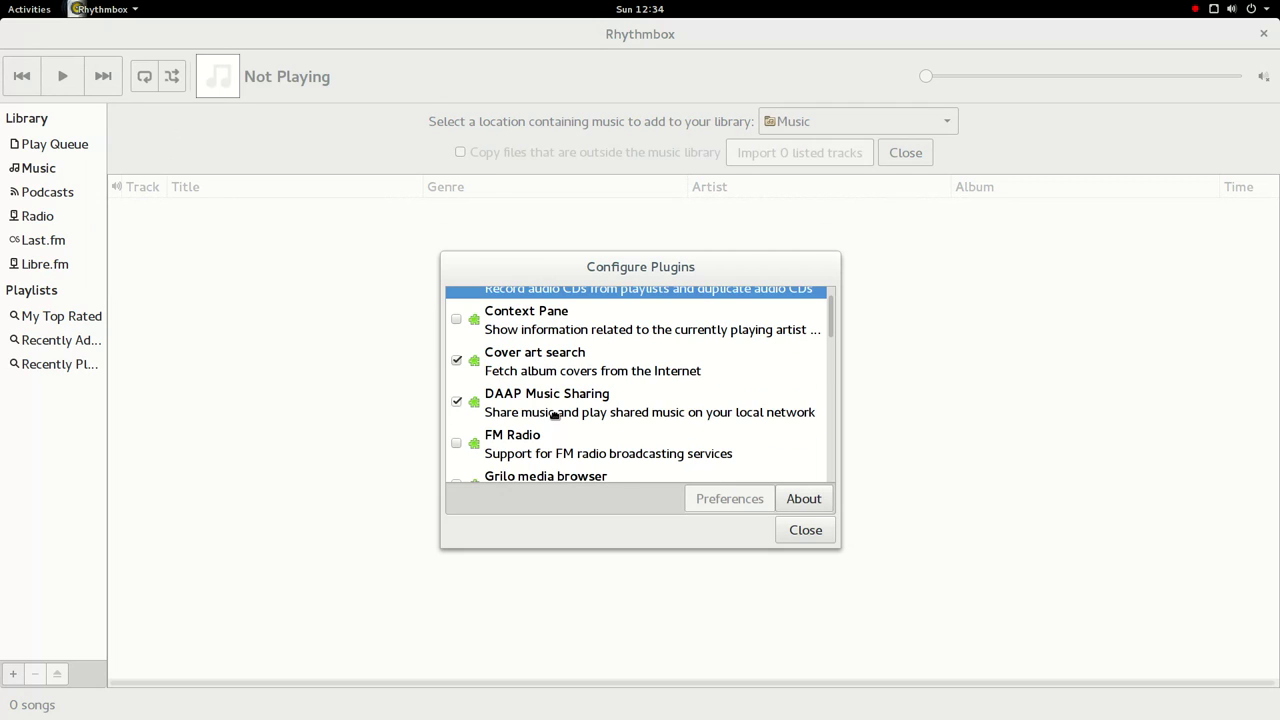
{"action": "scroll", "coordinate": [554, 415], "scroll_direction": "up", "scroll_amount": 1}
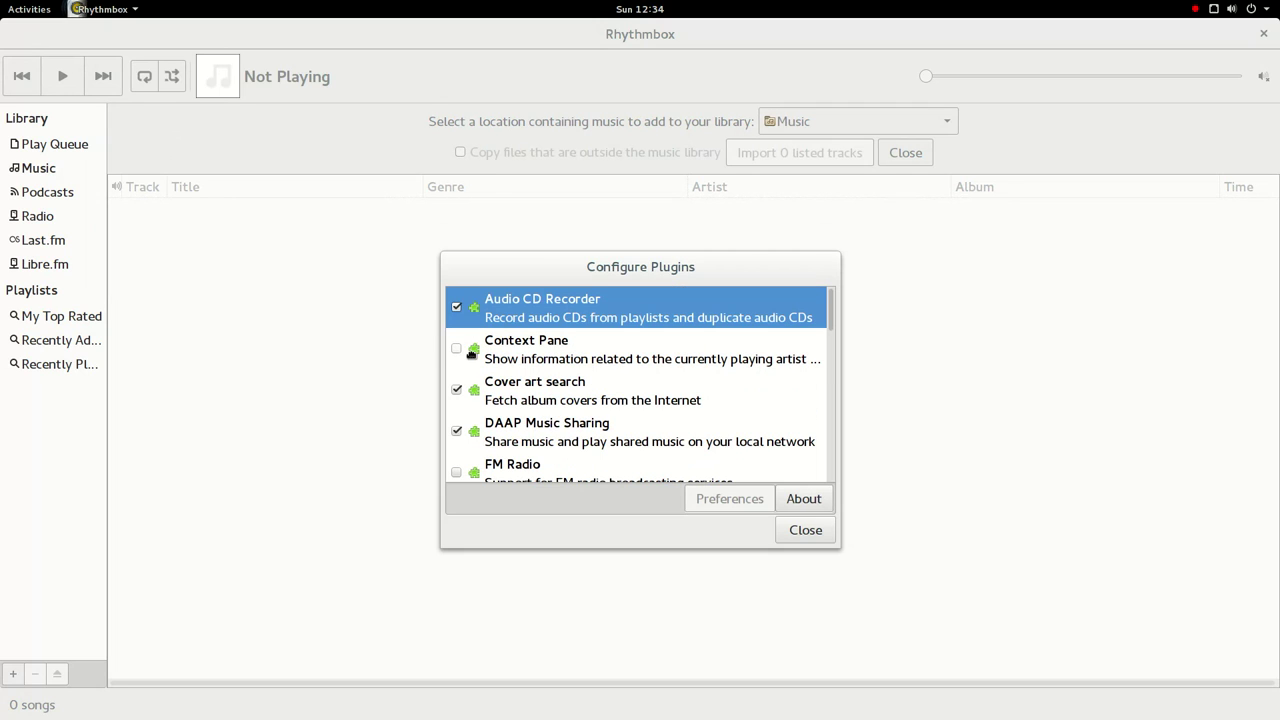
{"action": "left_click", "coordinate": [467, 350]}
{"action": "scroll", "coordinate": [535, 397], "scroll_direction": "down", "scroll_amount": 2}
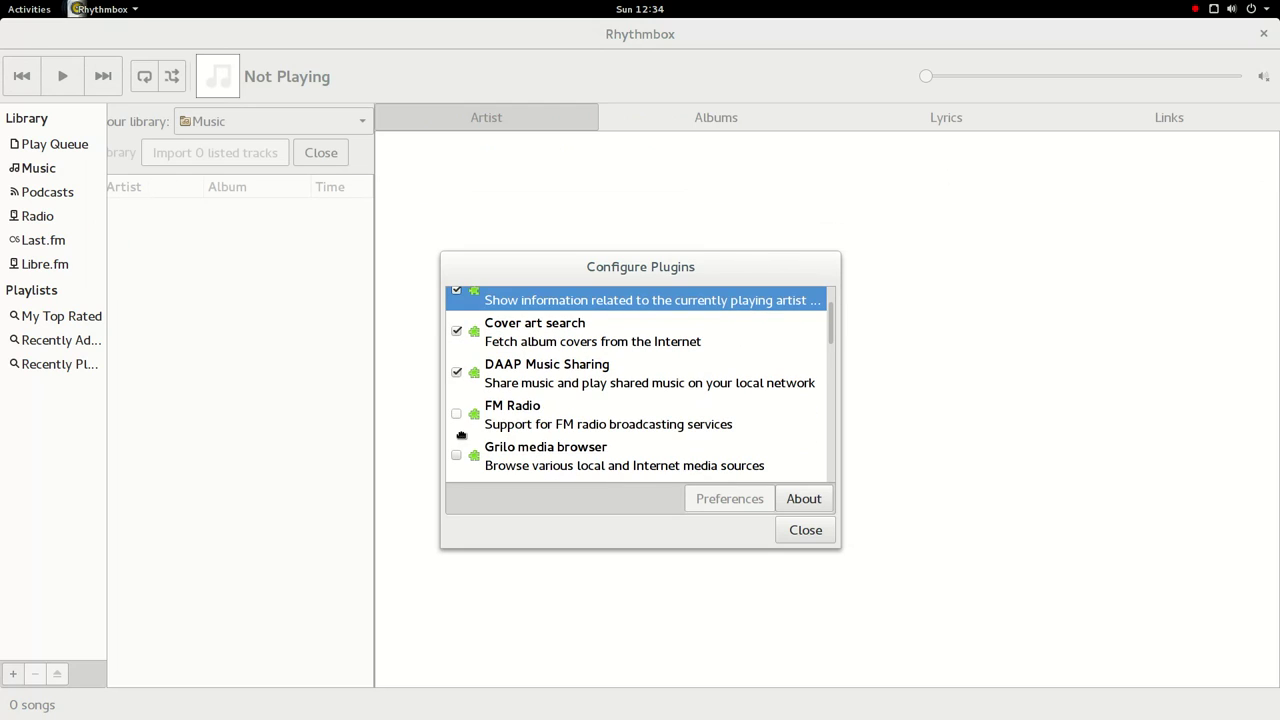
{"action": "left_click", "coordinate": [463, 420]}
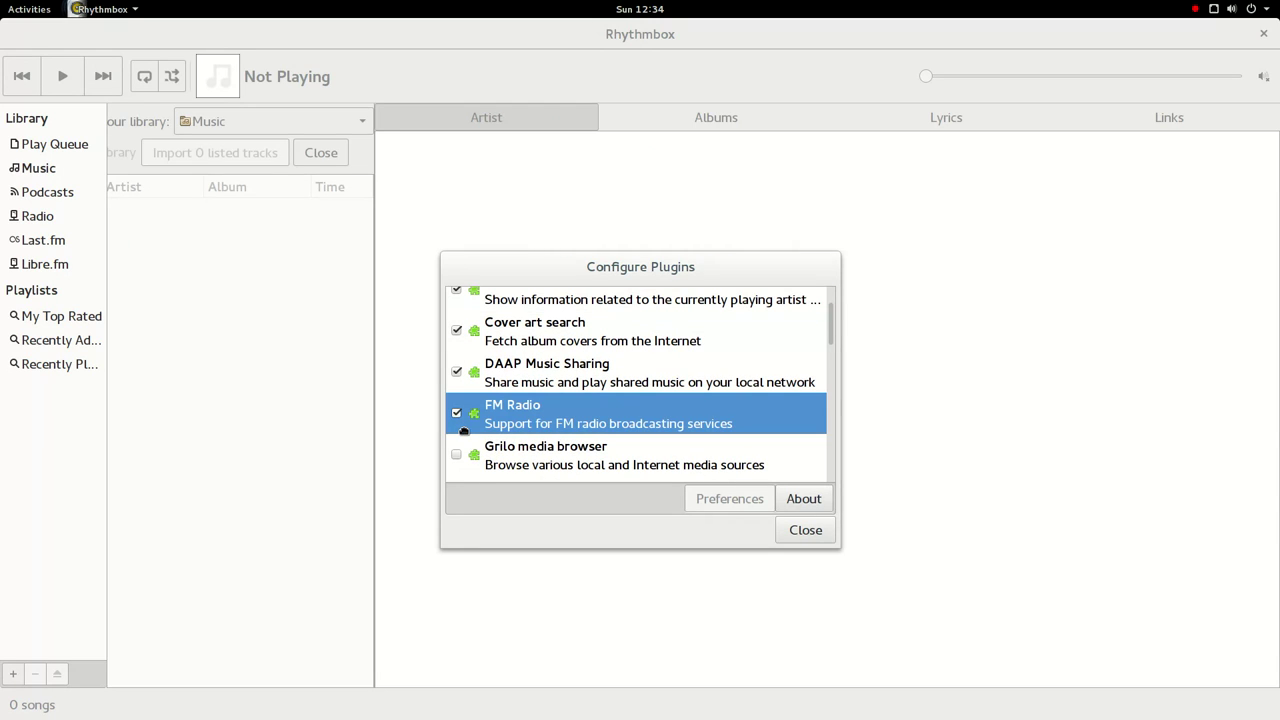
- Look over the LIRC and remaining plugins, close Plugins, and switch to Podcasts
{"action": "scroll", "coordinate": [470, 435], "scroll_direction": "down", "scroll_amount": 5}
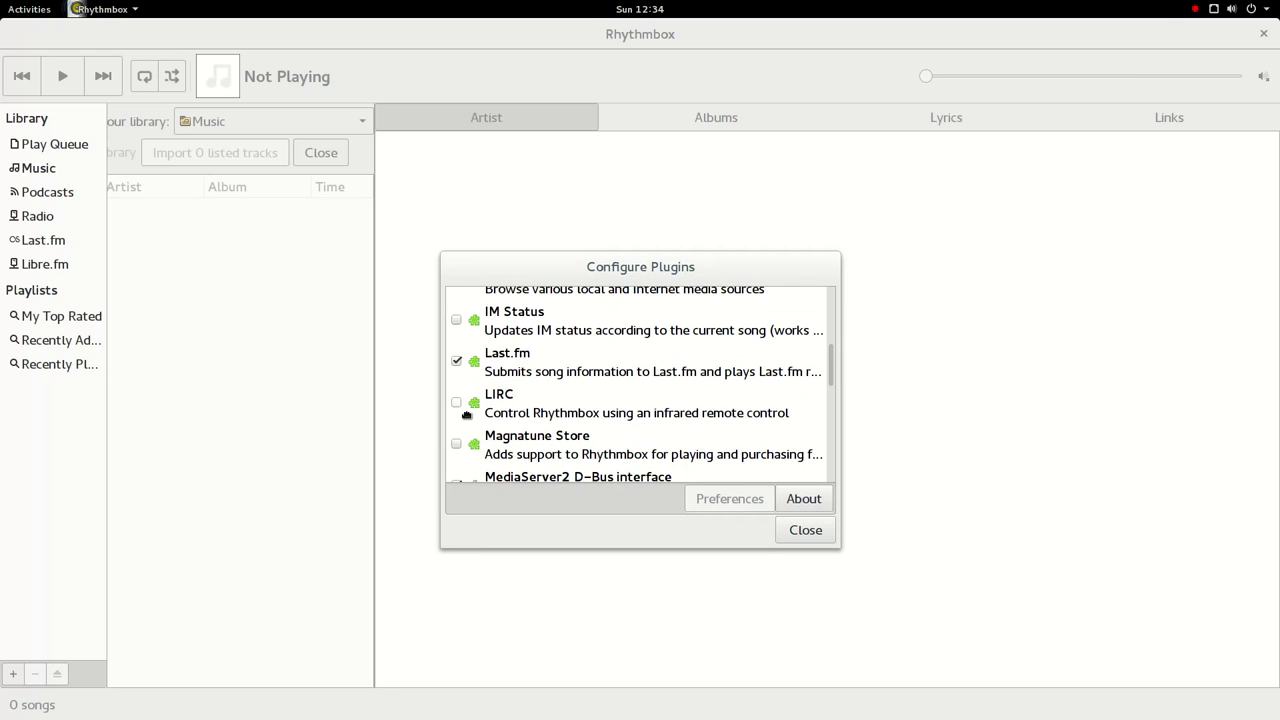
{"action": "left_click", "coordinate": [588, 417]}
{"action": "scroll", "coordinate": [588, 430], "scroll_direction": "down", "scroll_amount": 7}
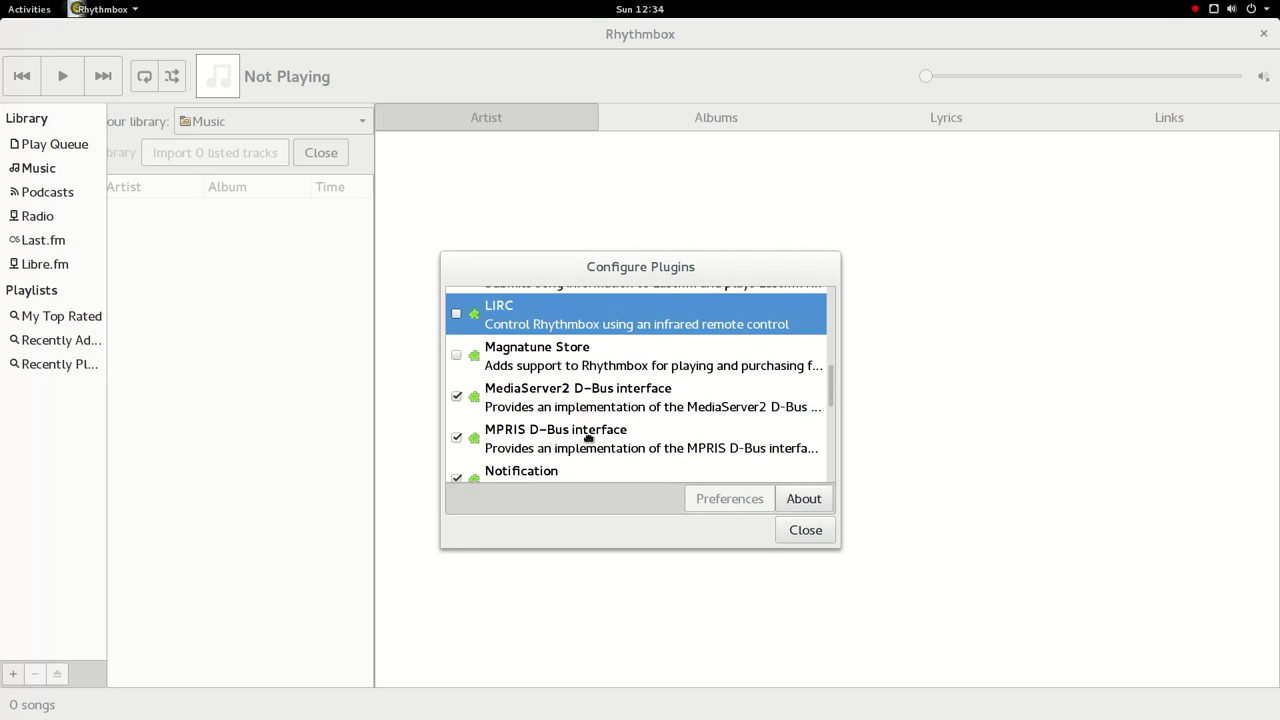
{"action": "scroll", "coordinate": [588, 437], "scroll_direction": "down", "scroll_amount": 3}
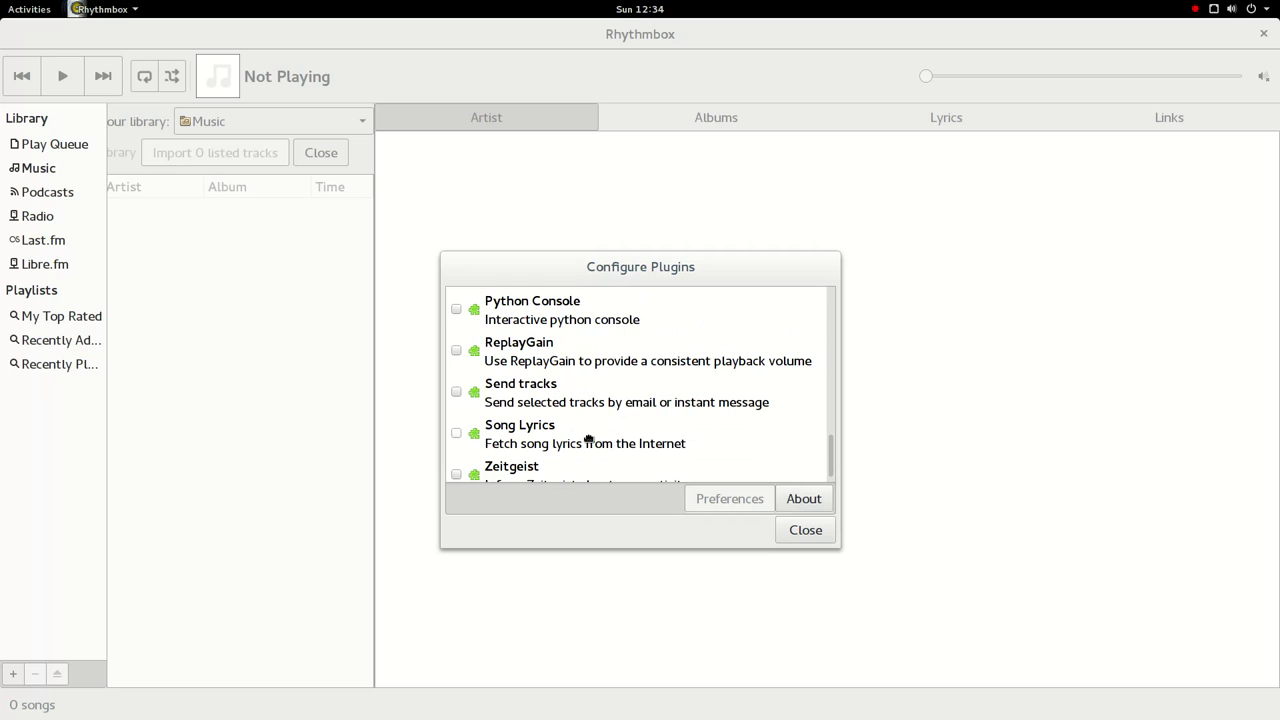
{"action": "scroll", "coordinate": [588, 440], "scroll_direction": "down", "scroll_amount": 1}
{"action": "left_click", "coordinate": [800, 531]}
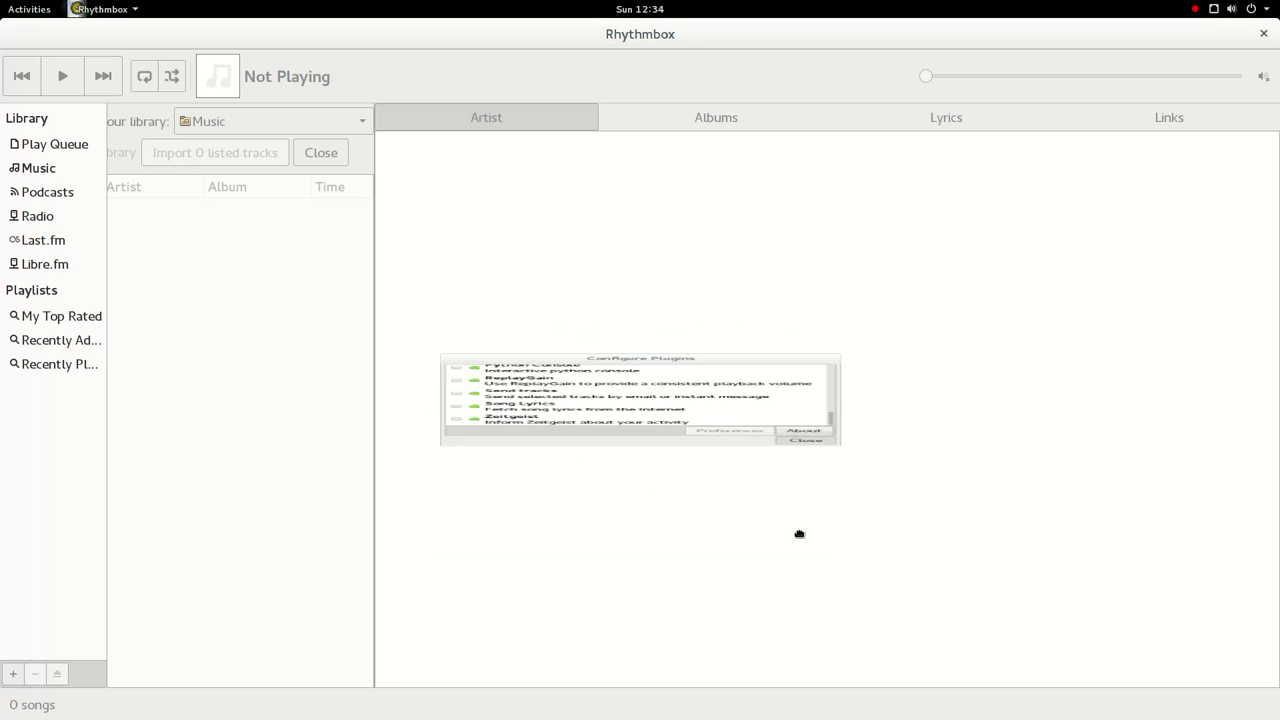
{"action": "left_click", "coordinate": [100, 192]}
- Show the Radio stations, widen the list, and select HBR1.com - Dream Factory and Radio GFM - RockPop
{"action": "left_click", "coordinate": [66, 216]}
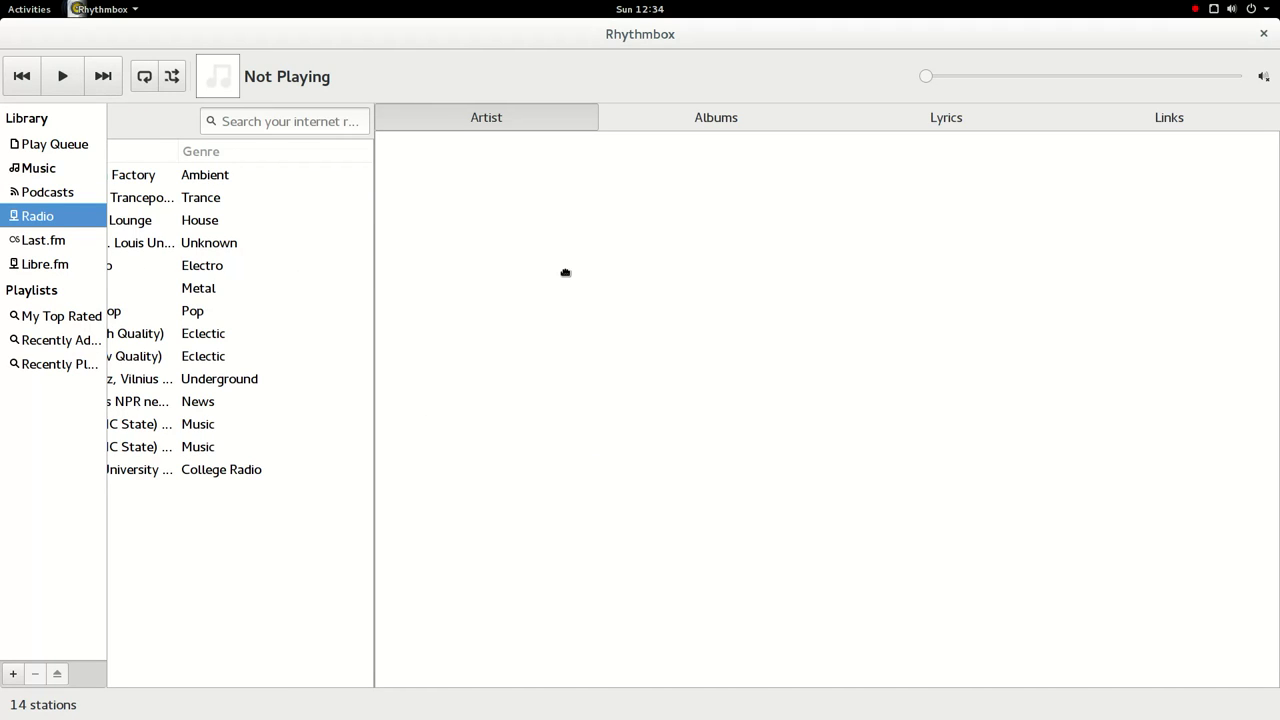
{"action": "left_click_drag", "start_coordinate": [374, 270], "coordinate": [918, 297]}
{"action": "left_click", "coordinate": [343, 186]}
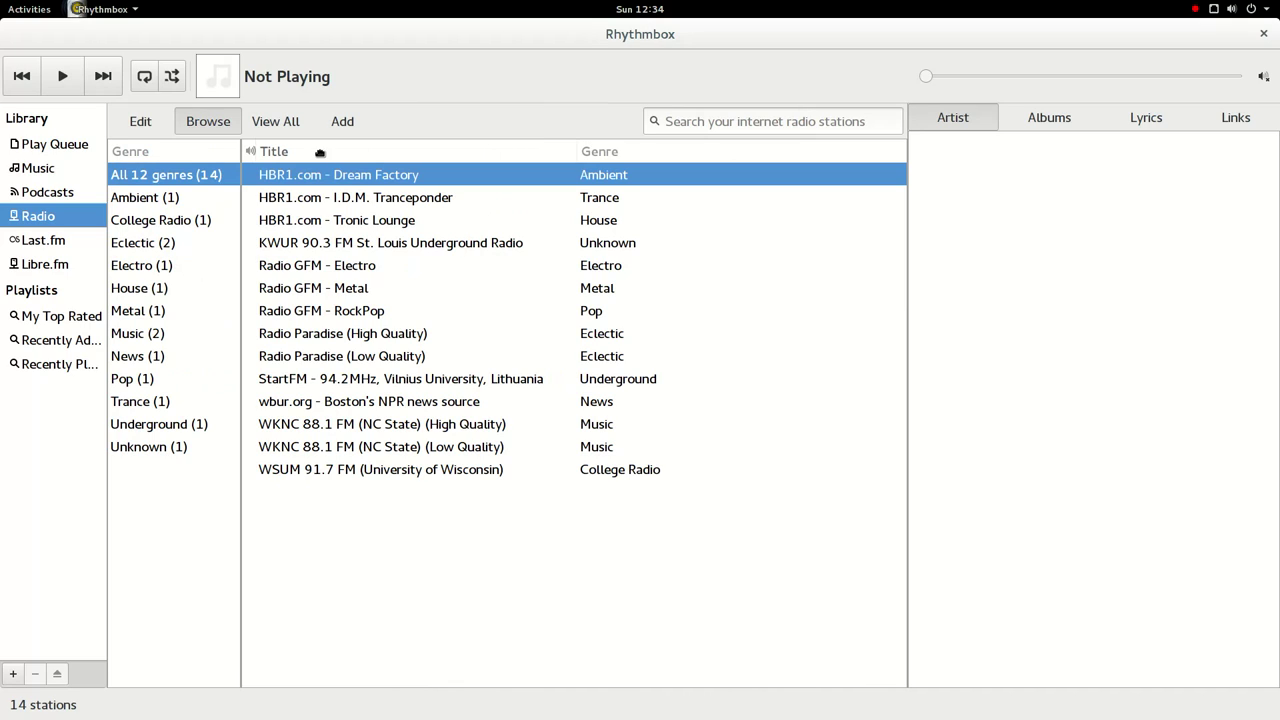
{"action": "left_click", "coordinate": [356, 316]}
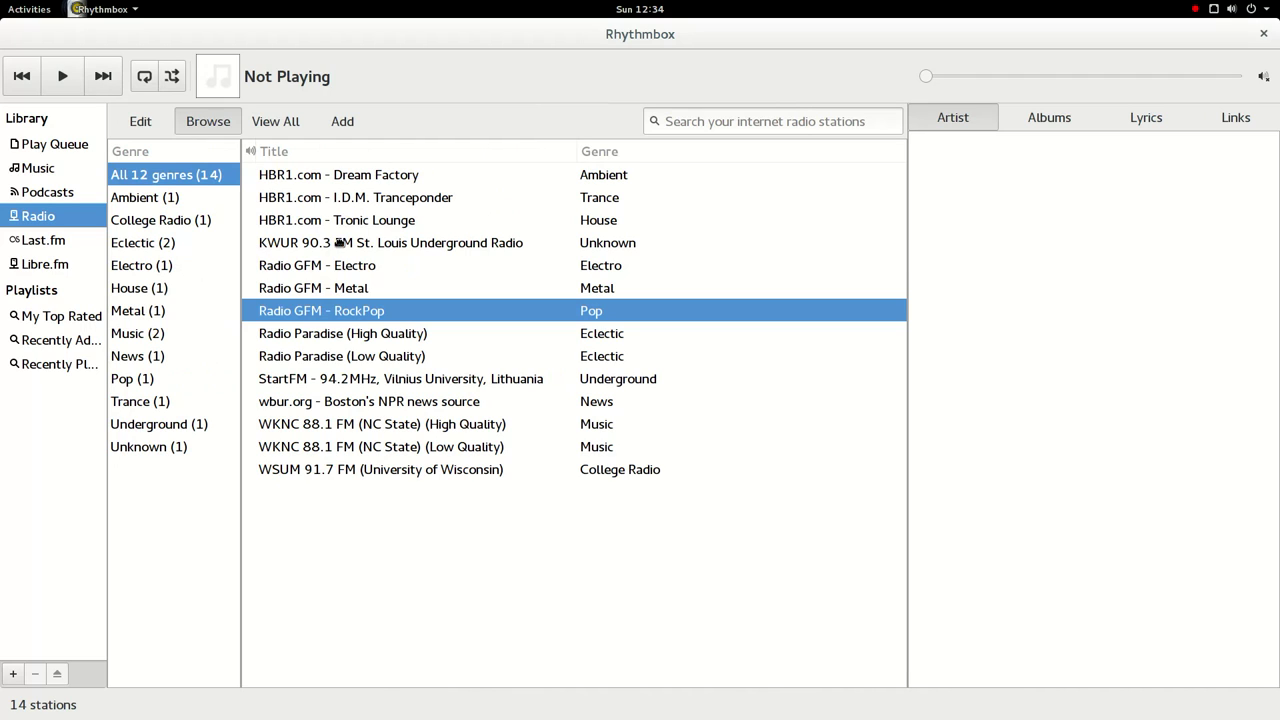
- Inspect the KWUR station's Properties, switching between basic and detailed information, then close it
{"action": "right_click", "coordinate": [340, 243]}
{"action": "left_click", "coordinate": [418, 285]}
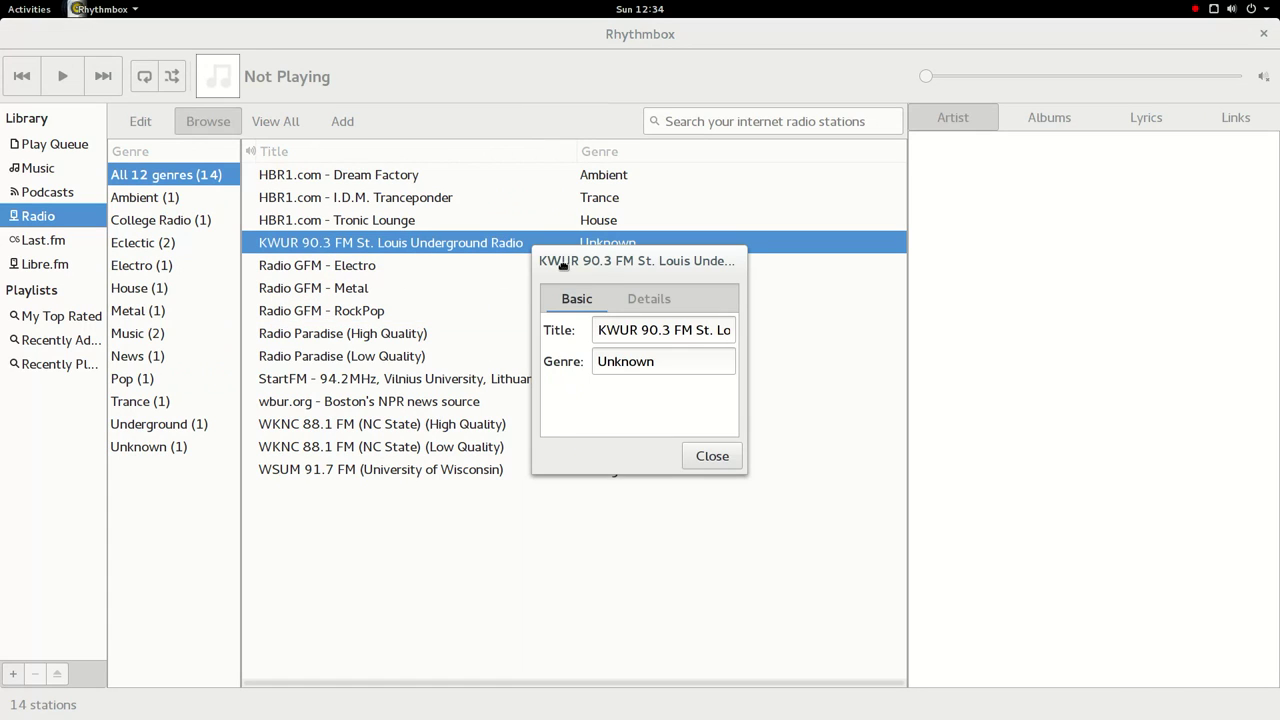
{"action": "left_click", "coordinate": [645, 300]}
{"action": "left_click", "coordinate": [576, 303]}
{"action": "left_click", "coordinate": [648, 302]}
{"action": "left_click", "coordinate": [577, 302]}
{"action": "left_click", "coordinate": [650, 303]}
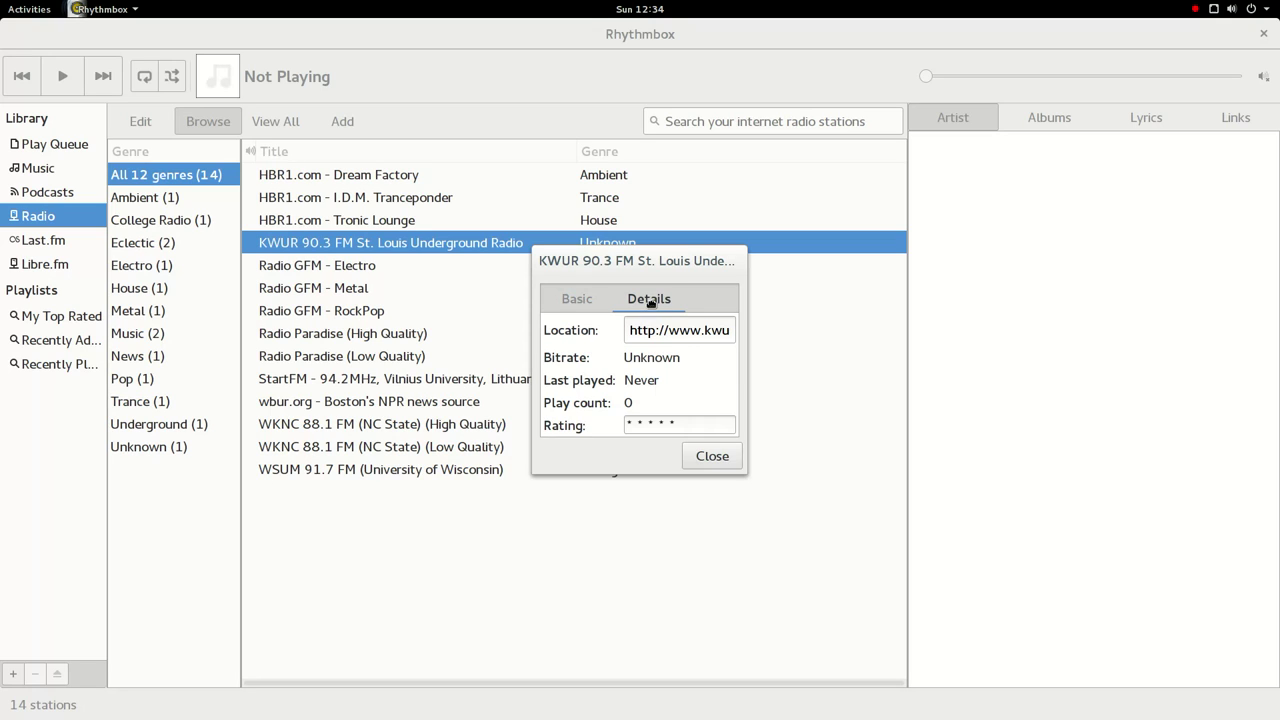
{"action": "left_click", "coordinate": [710, 457]}
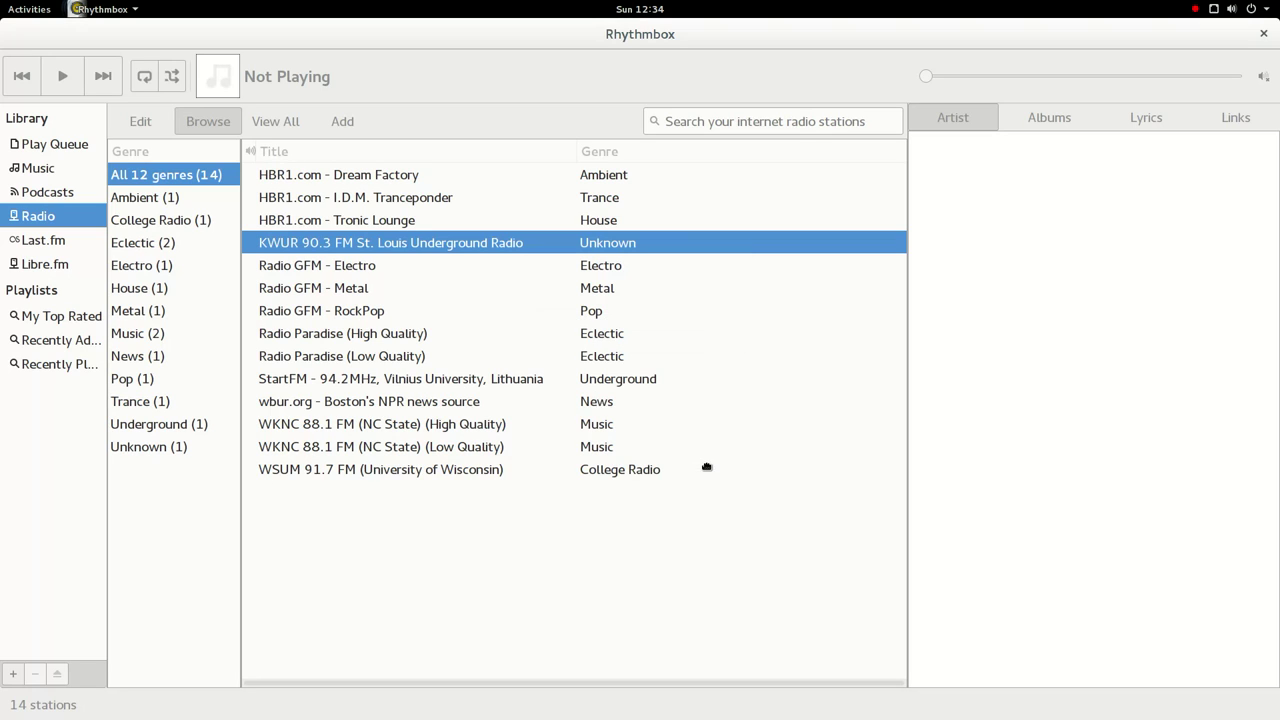
- Select Radio GFM - RockPop, Radio Paradise (Low Quality), WKNC 88.1 FM and HBR1.com - Tronic Lounge
{"action": "left_click", "coordinate": [344, 318]}
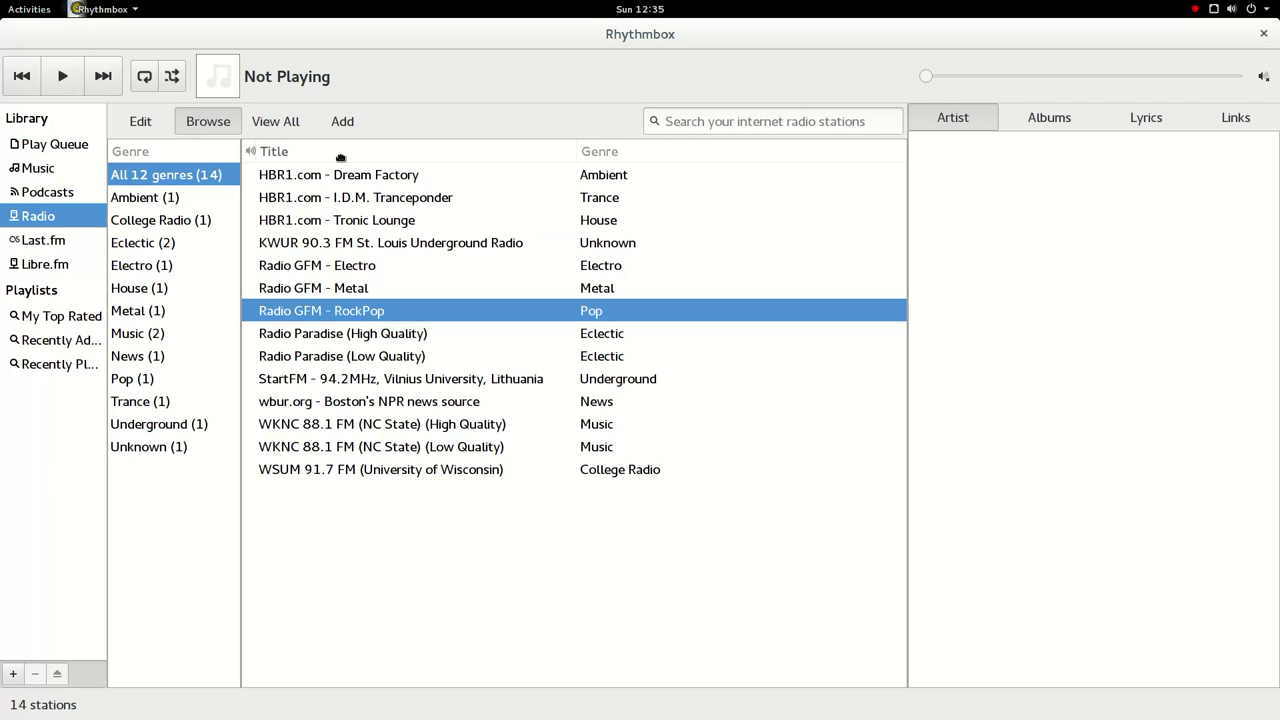
{"action": "left_click", "coordinate": [343, 356]}
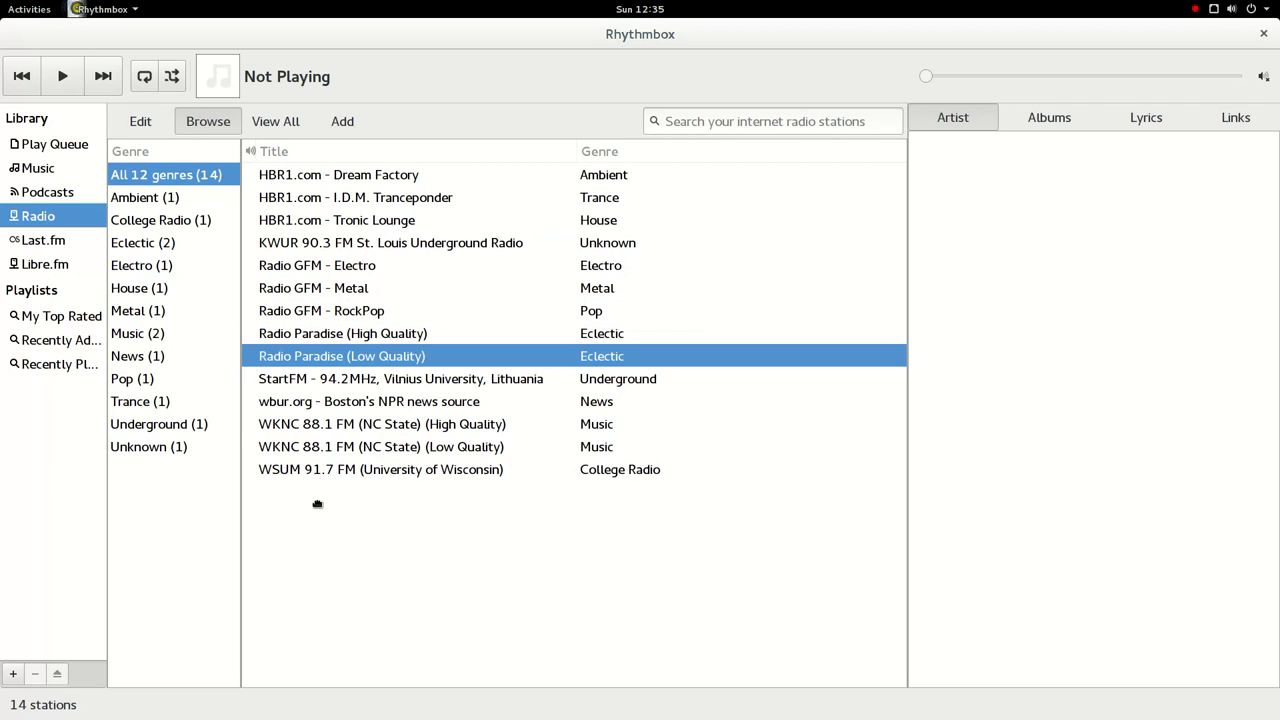
{"action": "left_click", "coordinate": [323, 426]}
{"action": "left_click", "coordinate": [278, 219]}
- Filter stations by genre: Ambient, College Radio, News, Underground, News, Metal, then Eclectic
{"action": "left_click", "coordinate": [182, 205]}
{"action": "left_click", "coordinate": [179, 224]}
{"action": "left_click", "coordinate": [170, 355]}
{"action": "left_click", "coordinate": [163, 424]}
{"action": "left_click", "coordinate": [160, 362]}
{"action": "left_click", "coordinate": [166, 310]}
{"action": "left_click", "coordinate": [163, 243]}
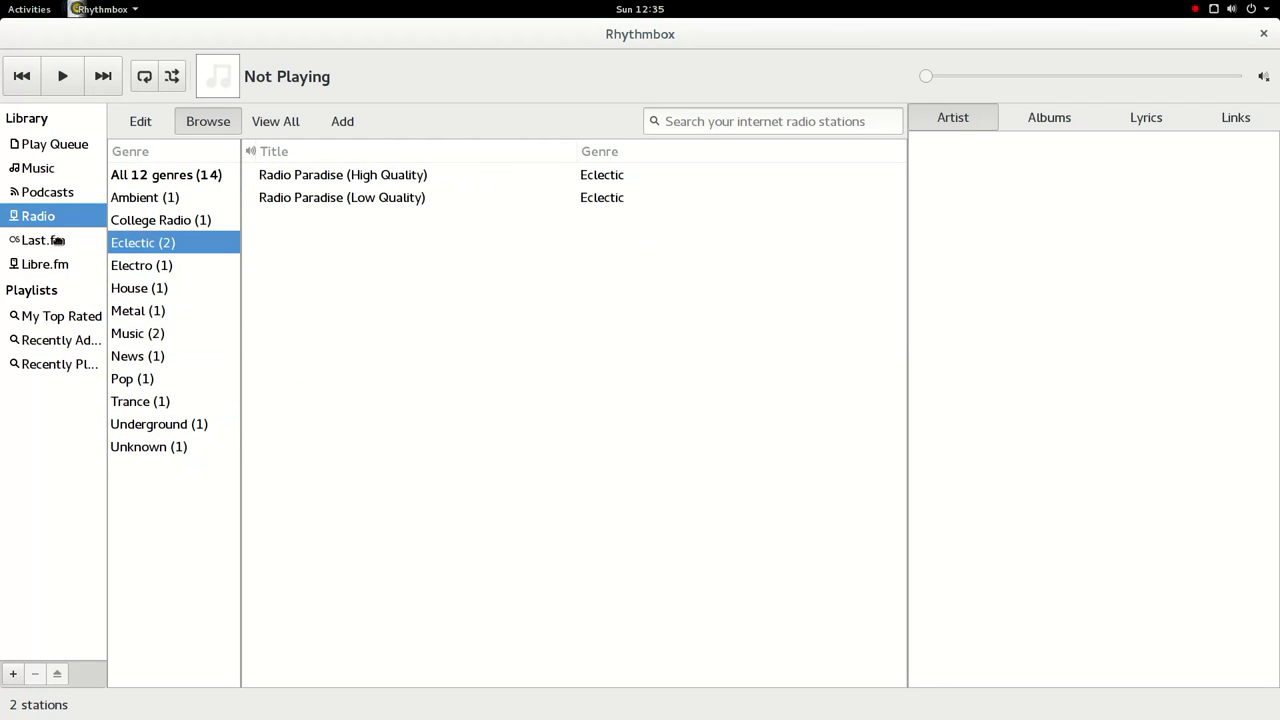
- Visit Last.fm, Libre.fm, and the My Top Rated, Recently Added and Recently Played playlists
{"action": "left_click", "coordinate": [57, 240]}
{"action": "left_click", "coordinate": [64, 263]}
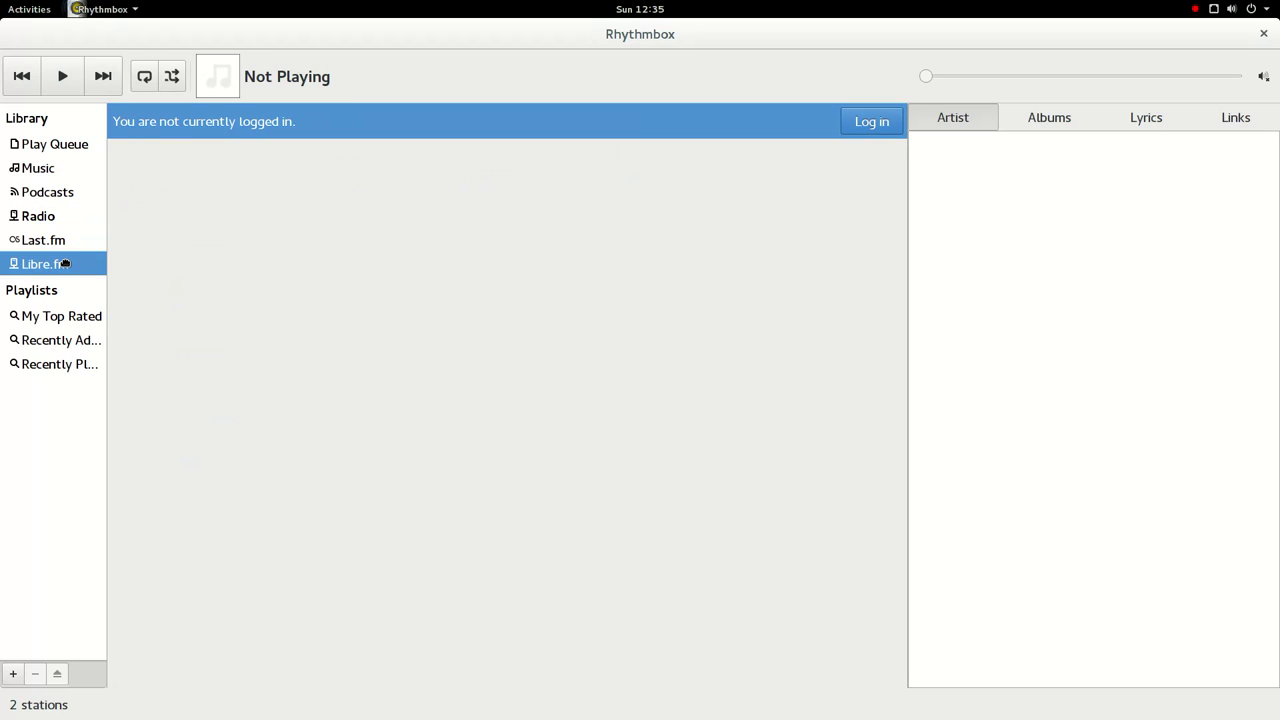
{"action": "left_click", "coordinate": [64, 322]}
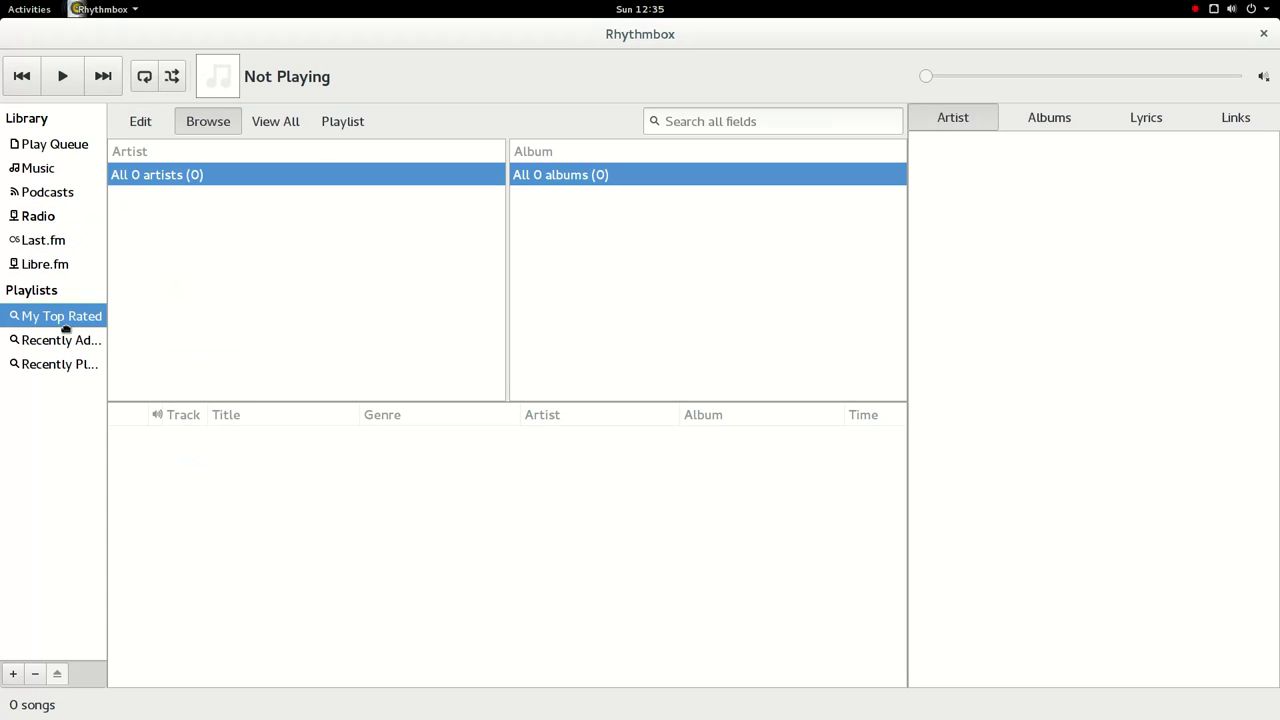
{"action": "left_click", "coordinate": [69, 340]}
{"action": "left_click", "coordinate": [72, 365]}
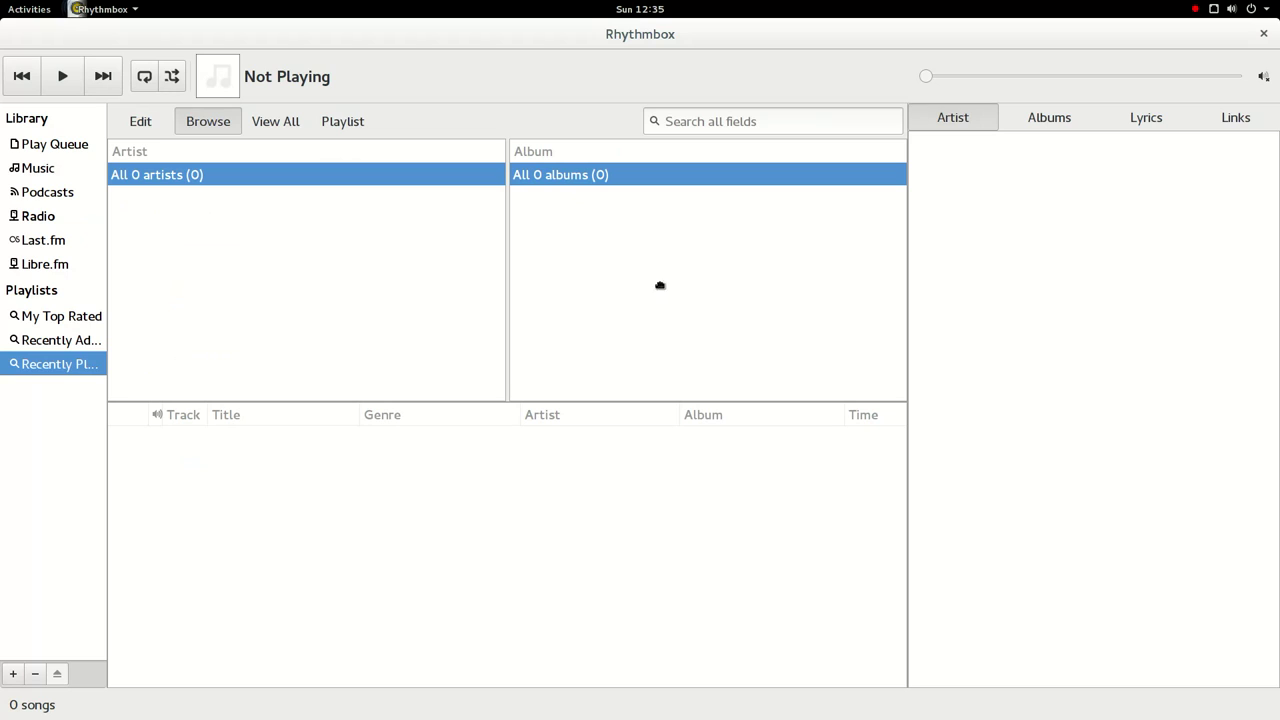
- Raise the playback volume from muted, then close Rhythmbox
{"action": "left_click", "coordinate": [1266, 78]}
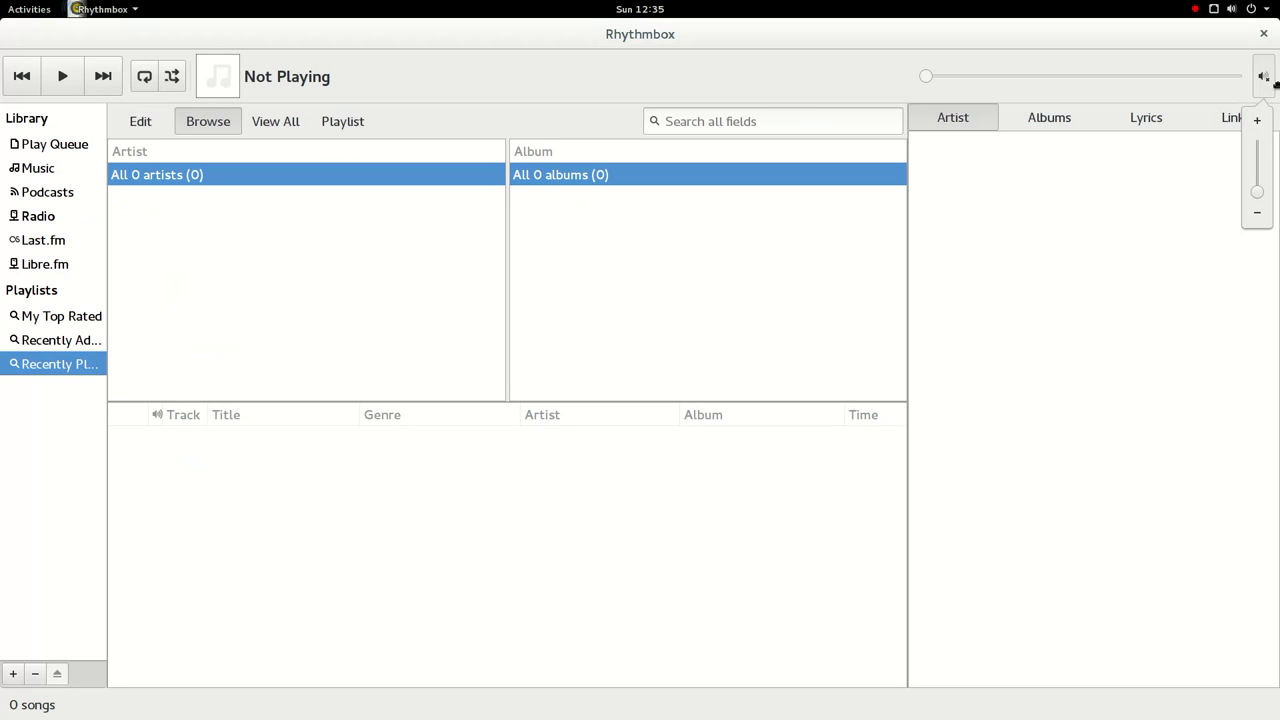
{"action": "left_click", "coordinate": [1264, 174]}
{"action": "left_click", "coordinate": [1124, 190]}
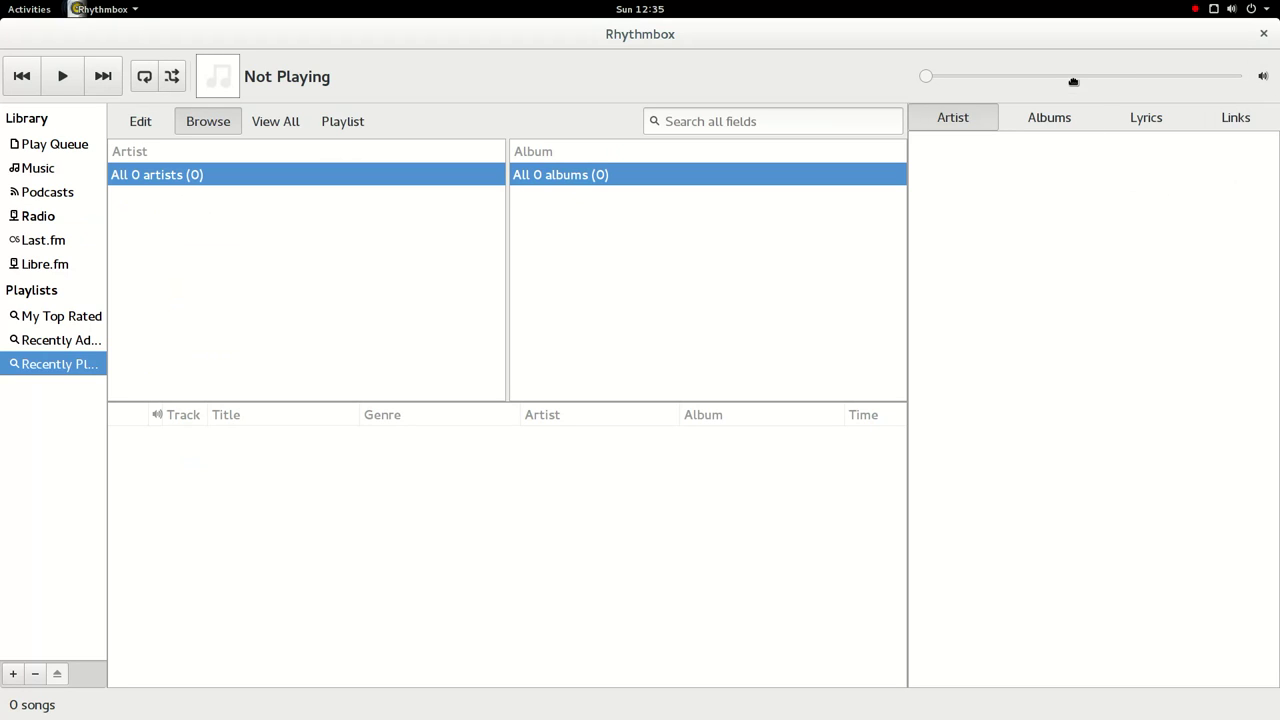
{"action": "left_click", "coordinate": [1263, 34]}
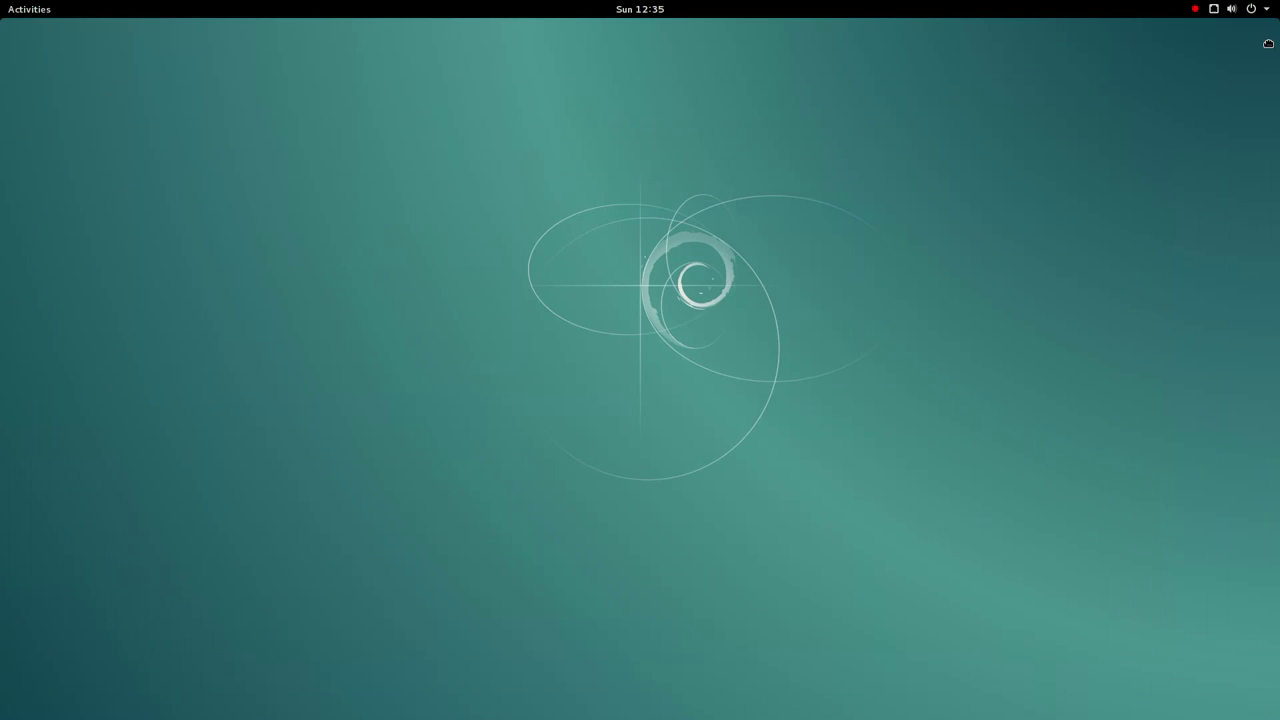
- Launch Files from the Activities overview and maximise its window
{"action": "left_click", "coordinate": [6, 8]}
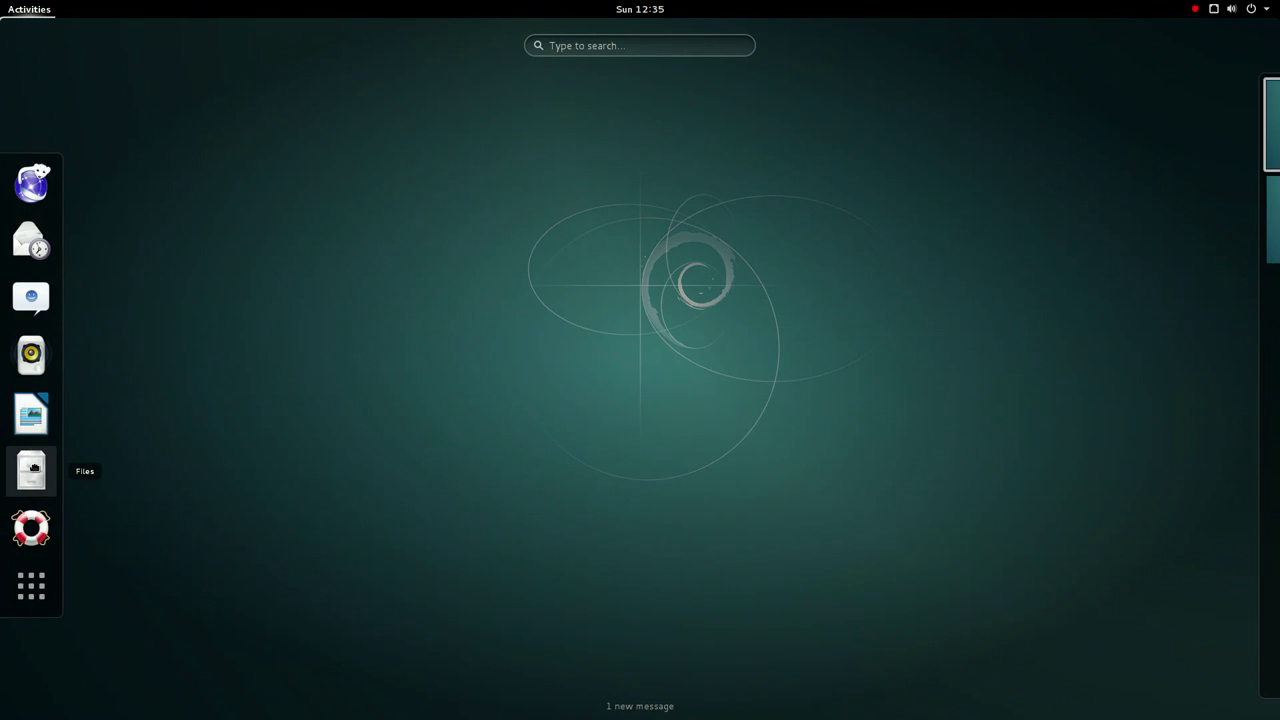
{"action": "left_click", "coordinate": [33, 468]}
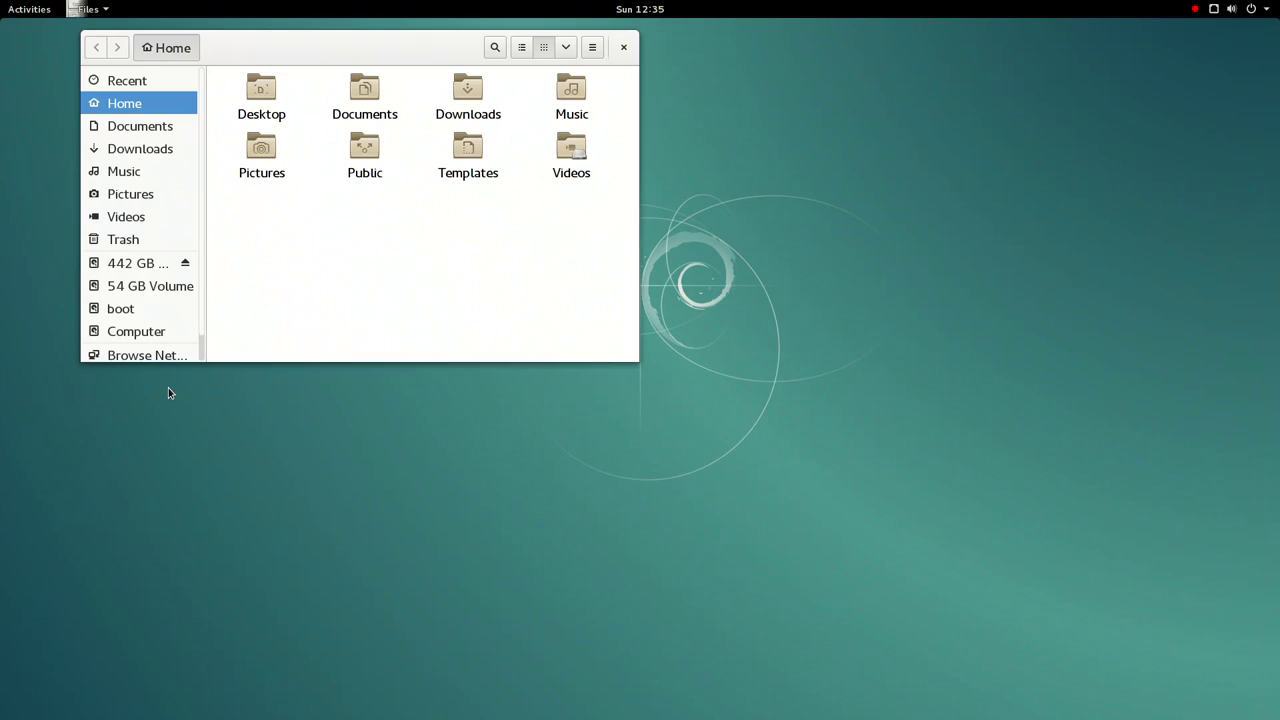
{"action": "double_click", "coordinate": [271, 57]}
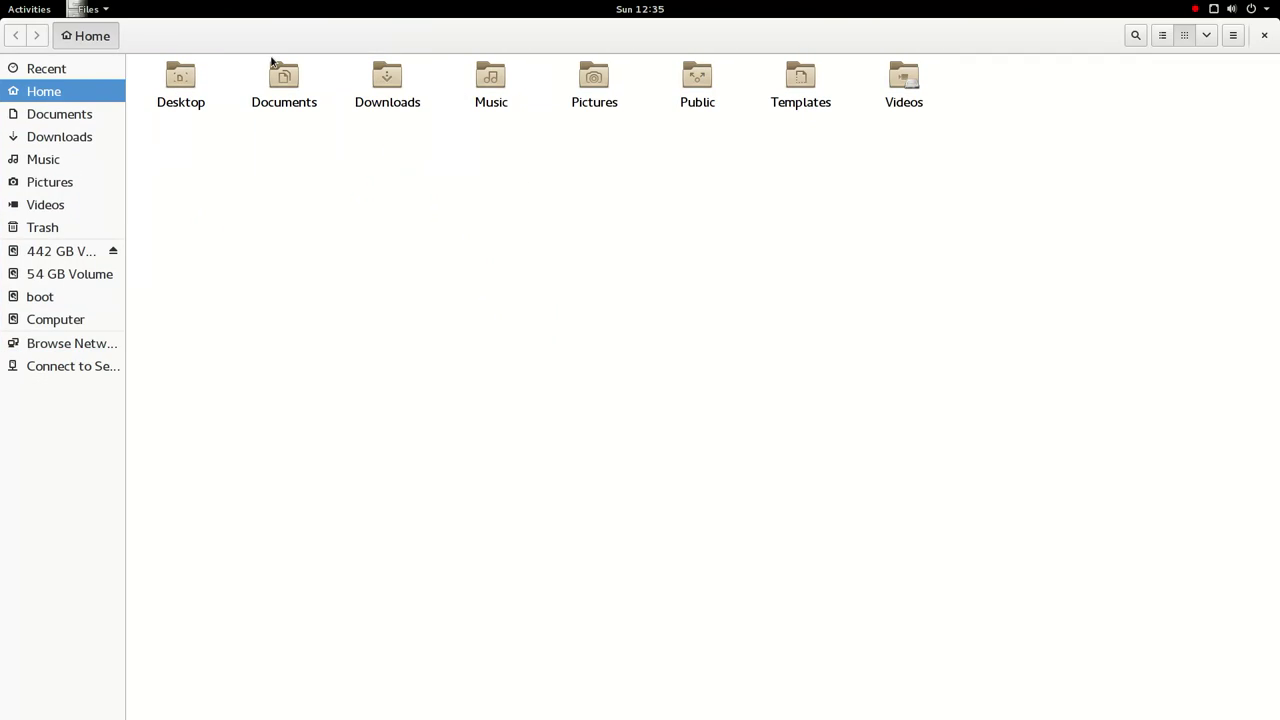
- View the About Files dialog, toggling between Credits and About, then close it
{"action": "left_click", "coordinate": [101, 9]}
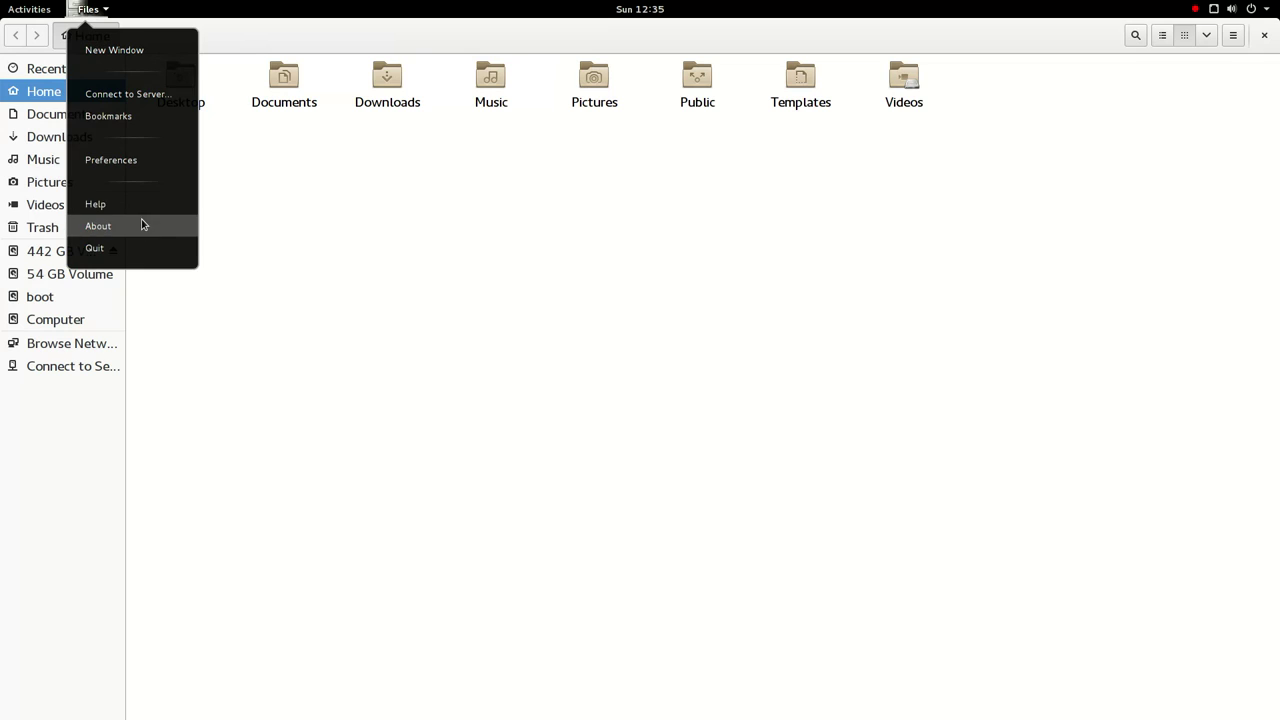
{"action": "left_click", "coordinate": [143, 224]}
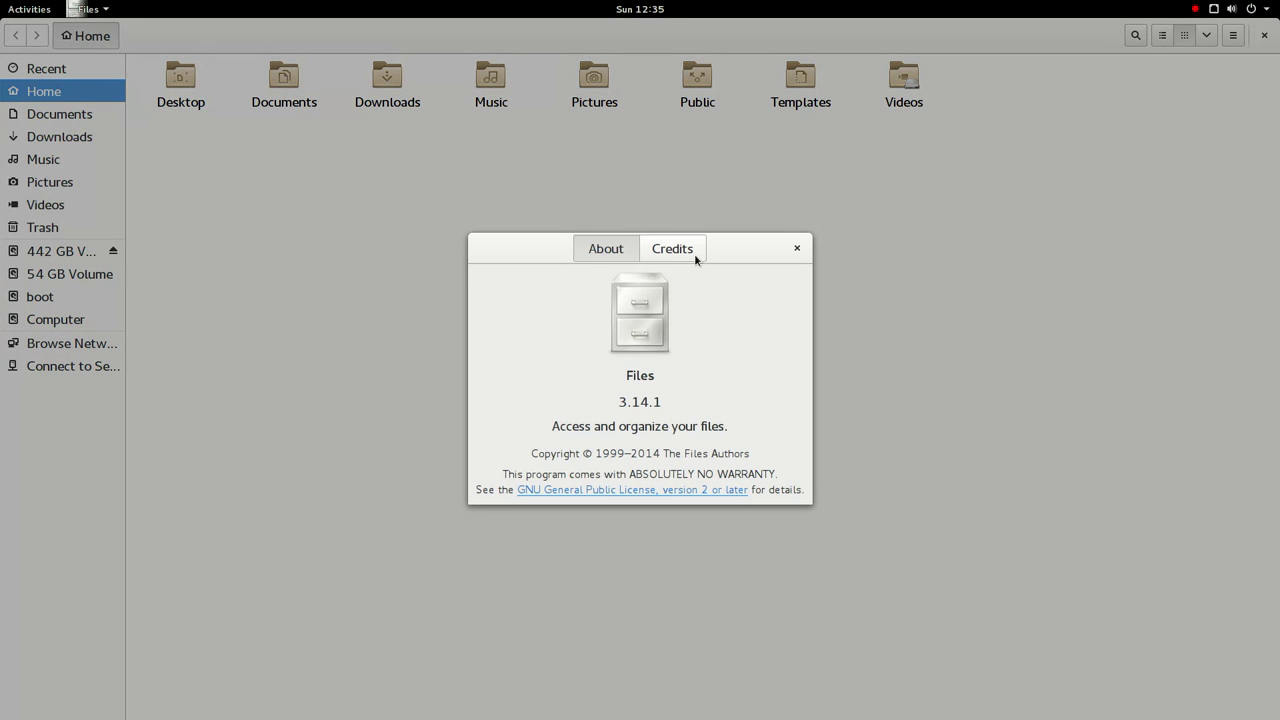
{"action": "left_click", "coordinate": [692, 252]}
{"action": "left_click", "coordinate": [600, 257]}
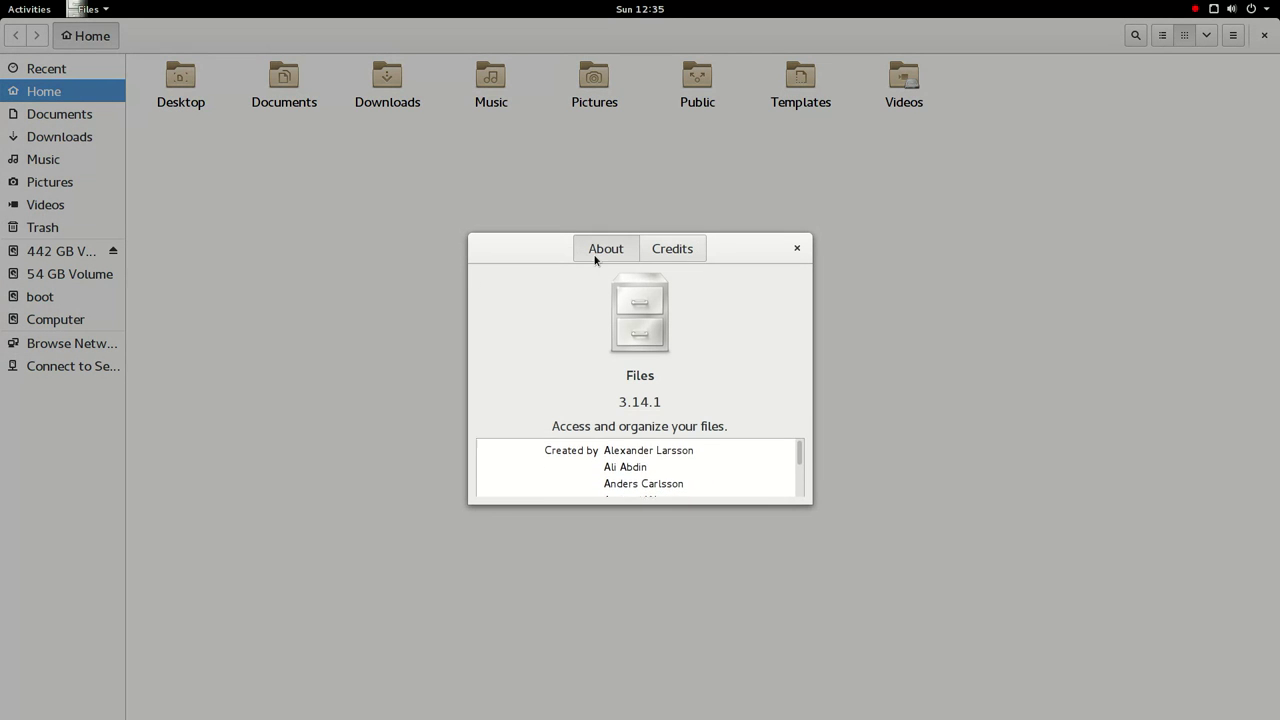
{"action": "left_click", "coordinate": [659, 259]}
{"action": "left_click", "coordinate": [797, 250]}
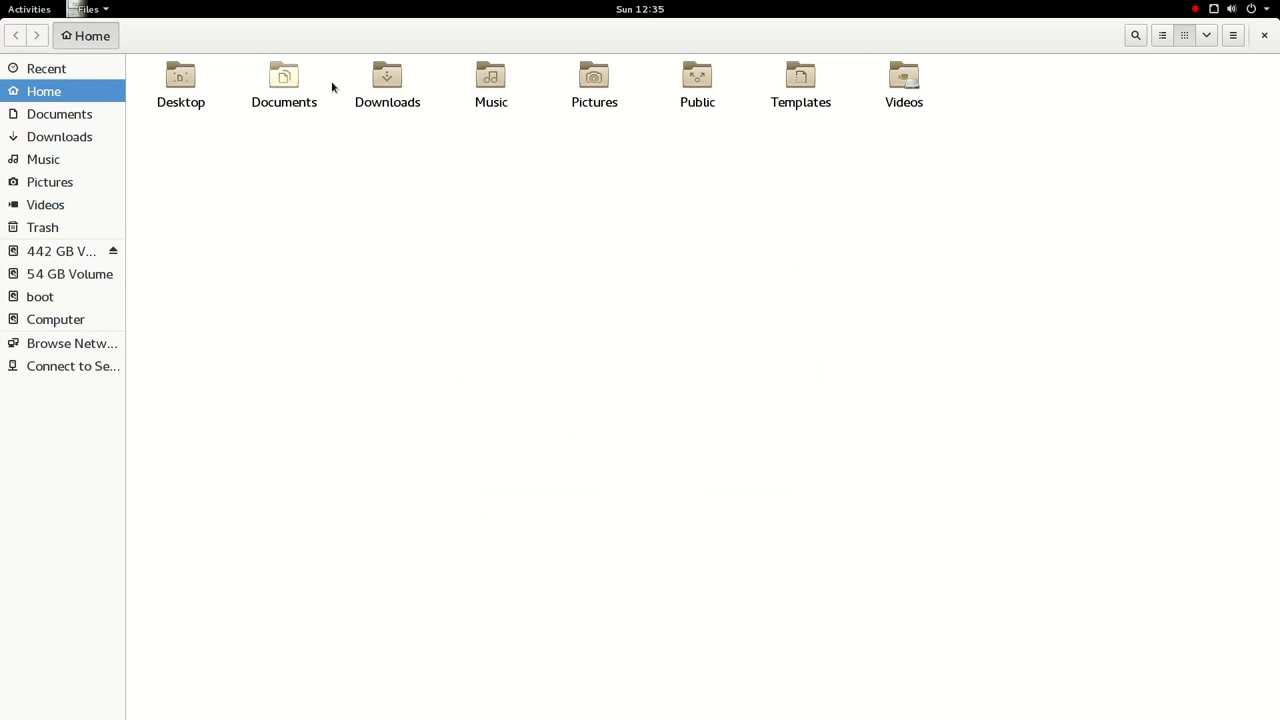
- Open the Videos folder, then browse to boot and the Computer root folder
{"action": "left_click", "coordinate": [895, 86]}
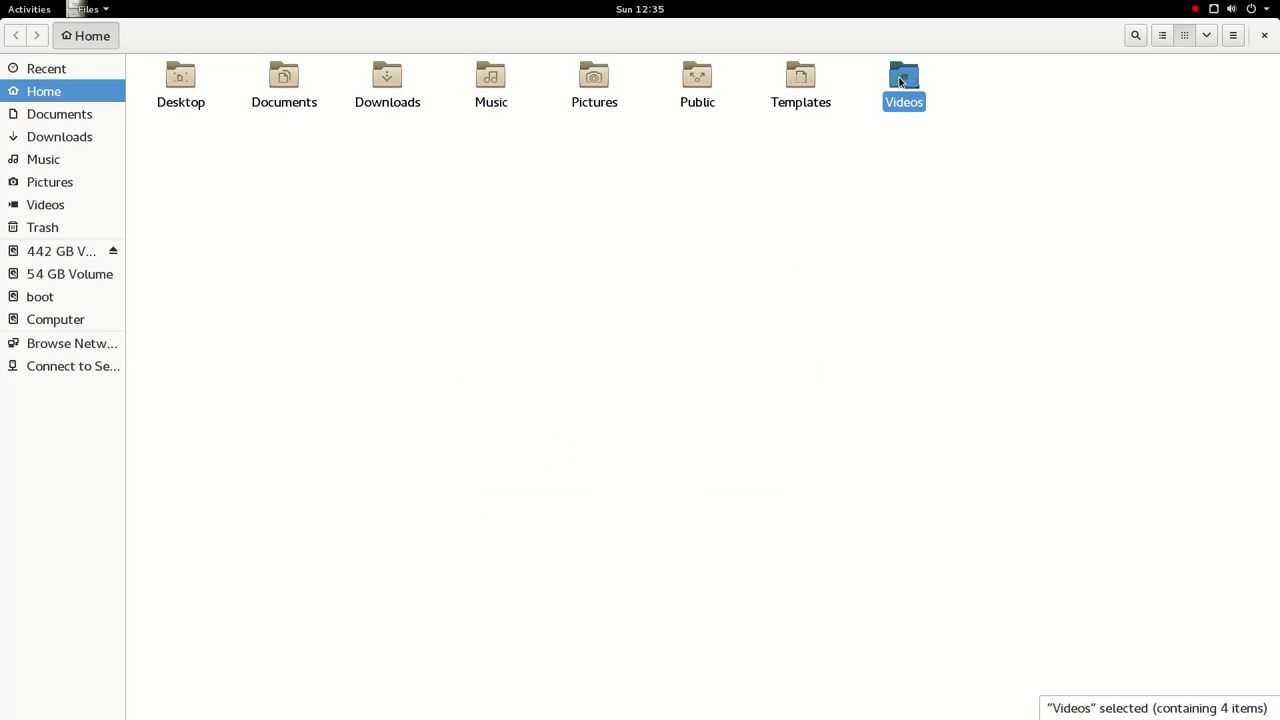
{"action": "double_click", "coordinate": [904, 75]}
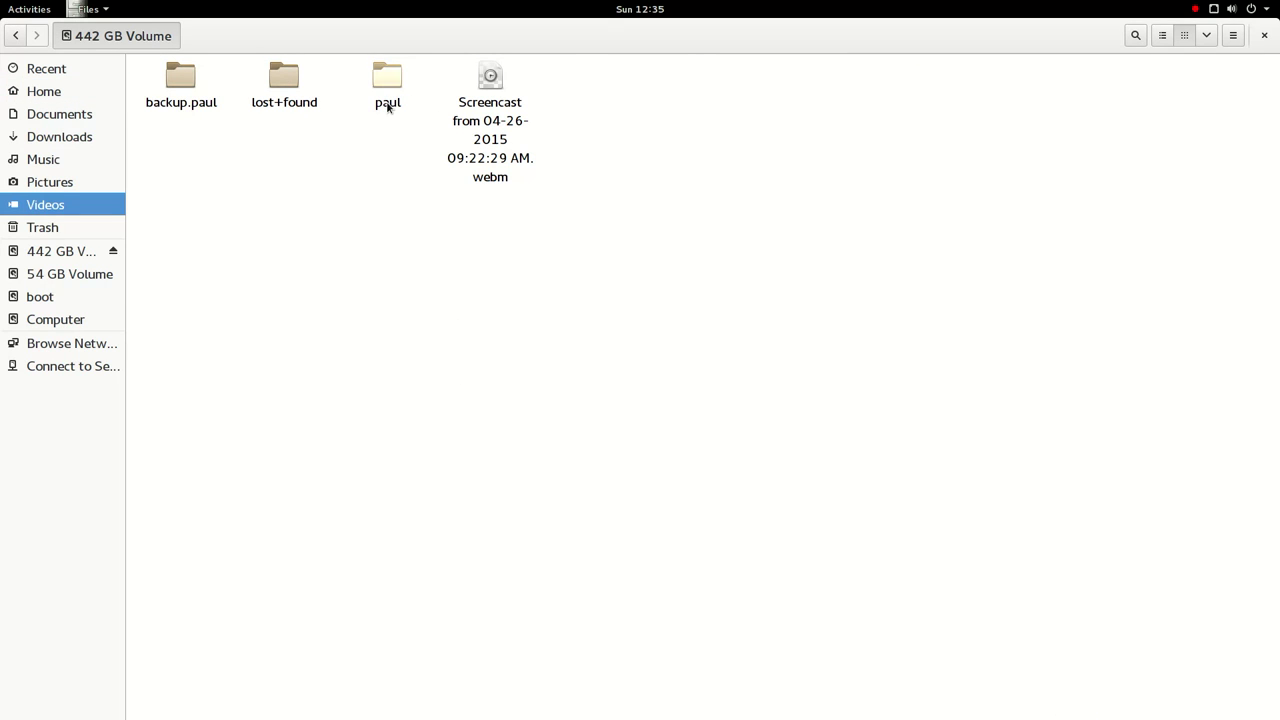
{"action": "left_click", "coordinate": [71, 303]}
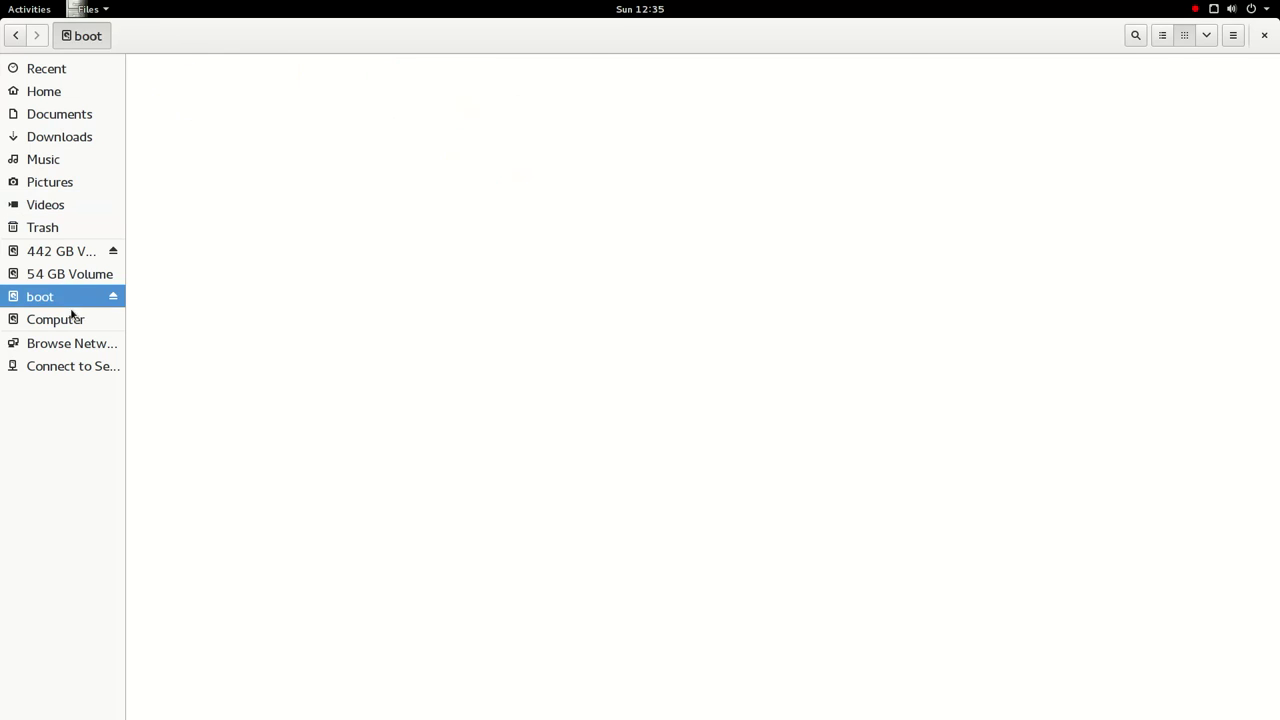
{"action": "left_click", "coordinate": [72, 319]}
- Check the root folder's properties and close them
{"action": "right_click", "coordinate": [331, 347]}
{"action": "left_click", "coordinate": [411, 448]}
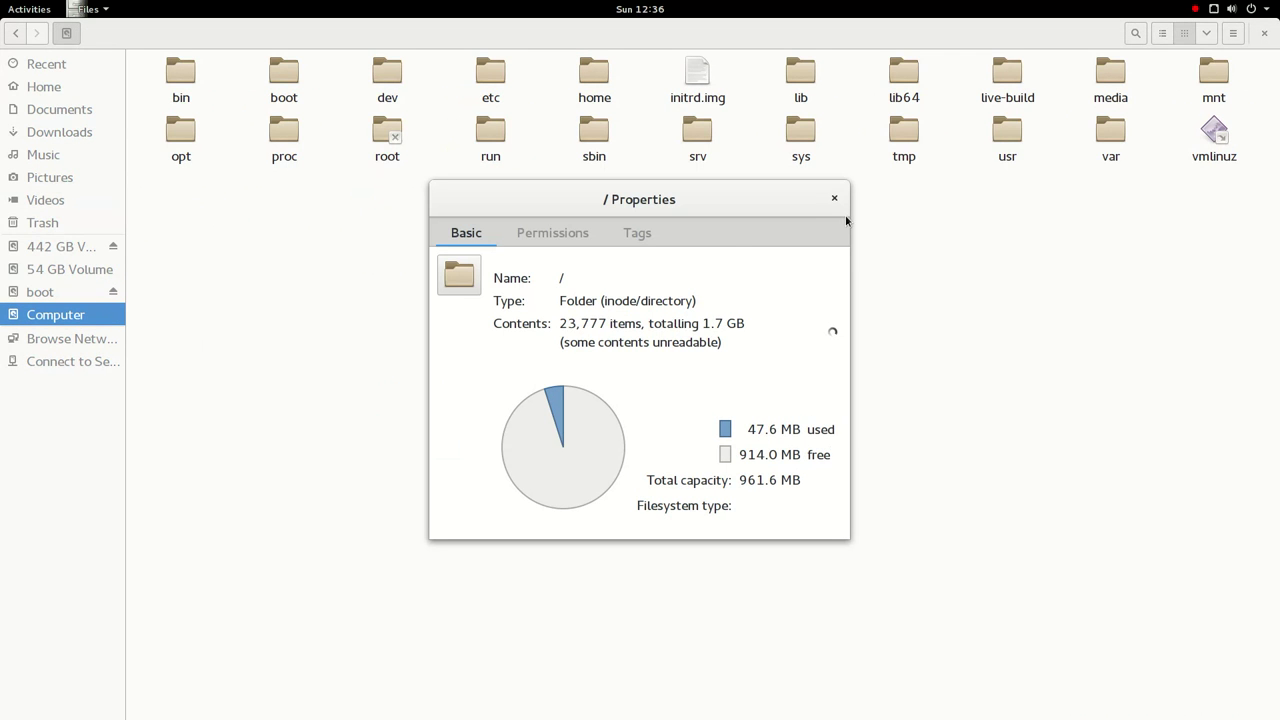
{"action": "left_click", "coordinate": [835, 199]}
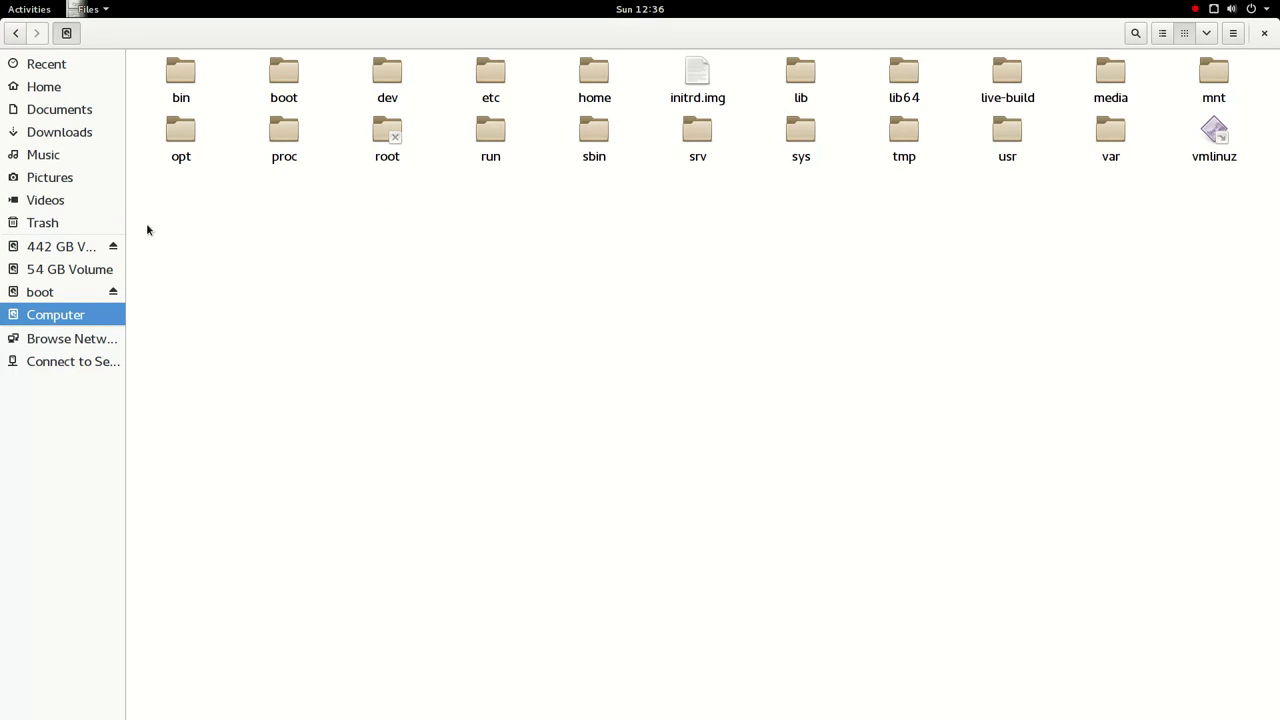
- Open Music in a new tab, return to the root tab and select initrd.img
{"action": "right_click", "coordinate": [64, 157]}
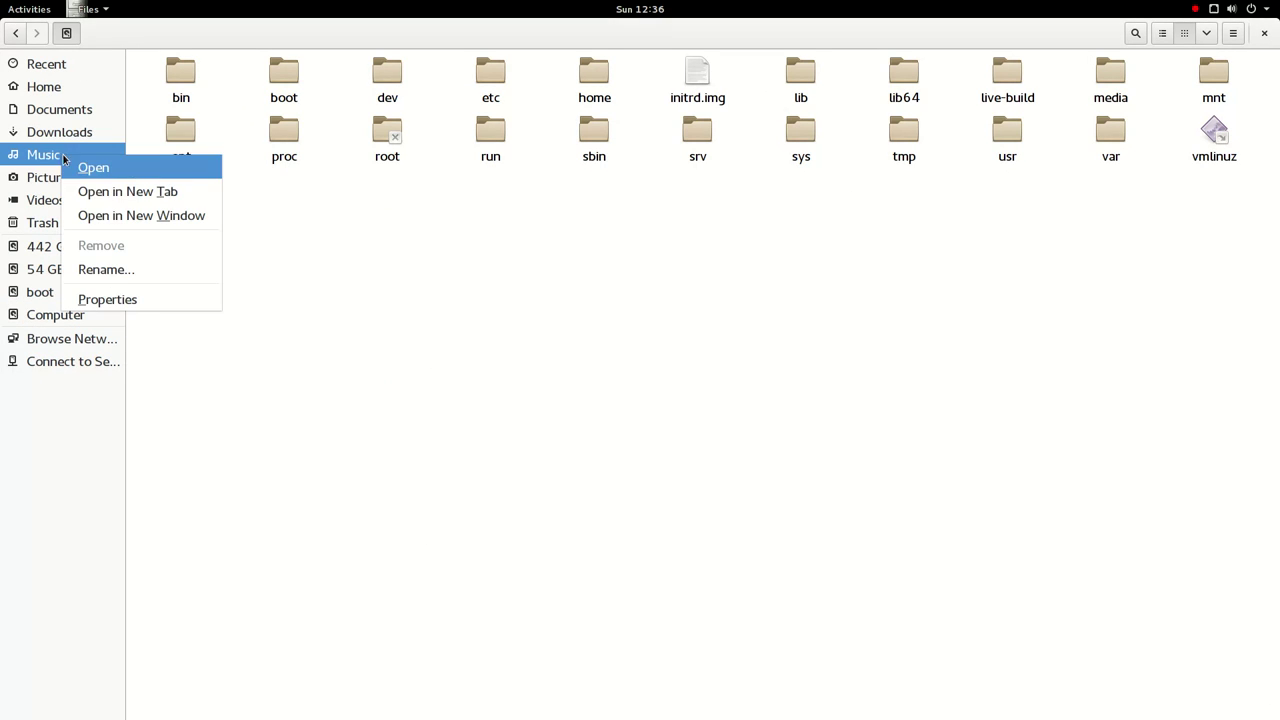
{"action": "left_click", "coordinate": [196, 188]}
{"action": "left_click", "coordinate": [810, 62]}
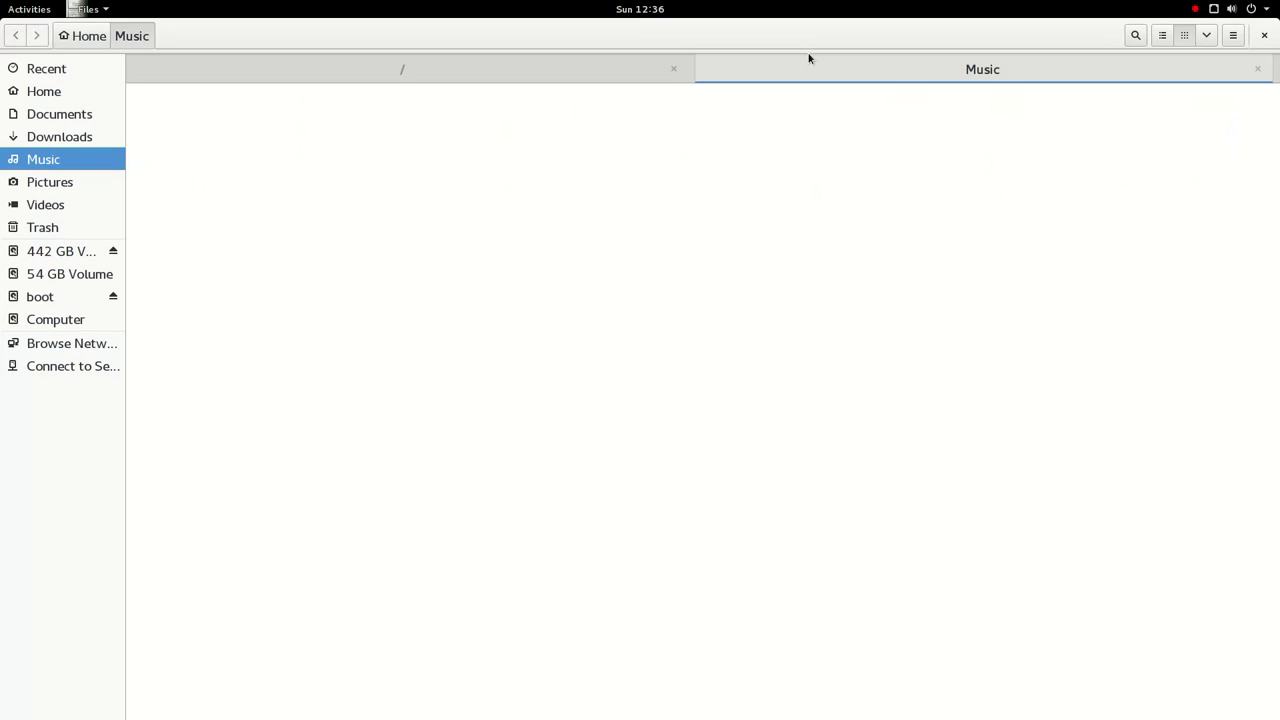
{"action": "left_click", "coordinate": [508, 70]}
{"action": "left_click", "coordinate": [688, 112]}
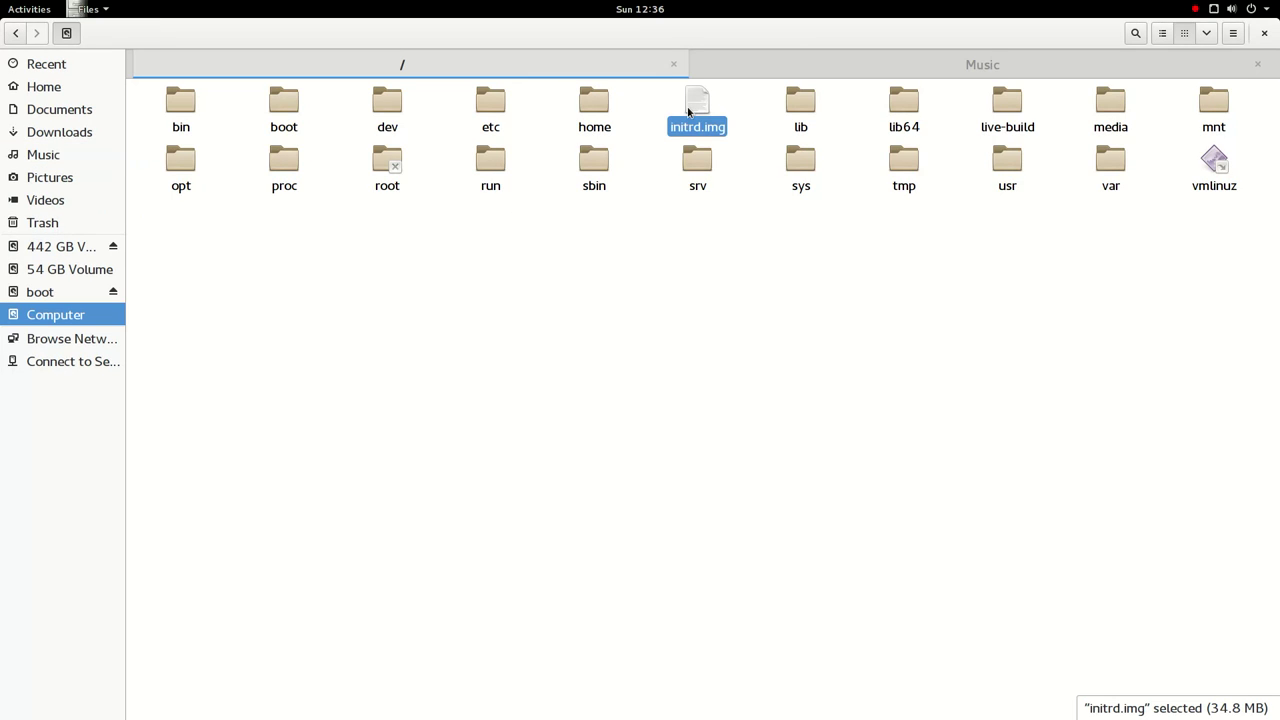
- Review initrd.img's Properties, including the Open With, Permissions and Tags tabs, then close
{"action": "right_click", "coordinate": [688, 112]}
{"action": "mouse_move", "coordinate": [784, 150]}
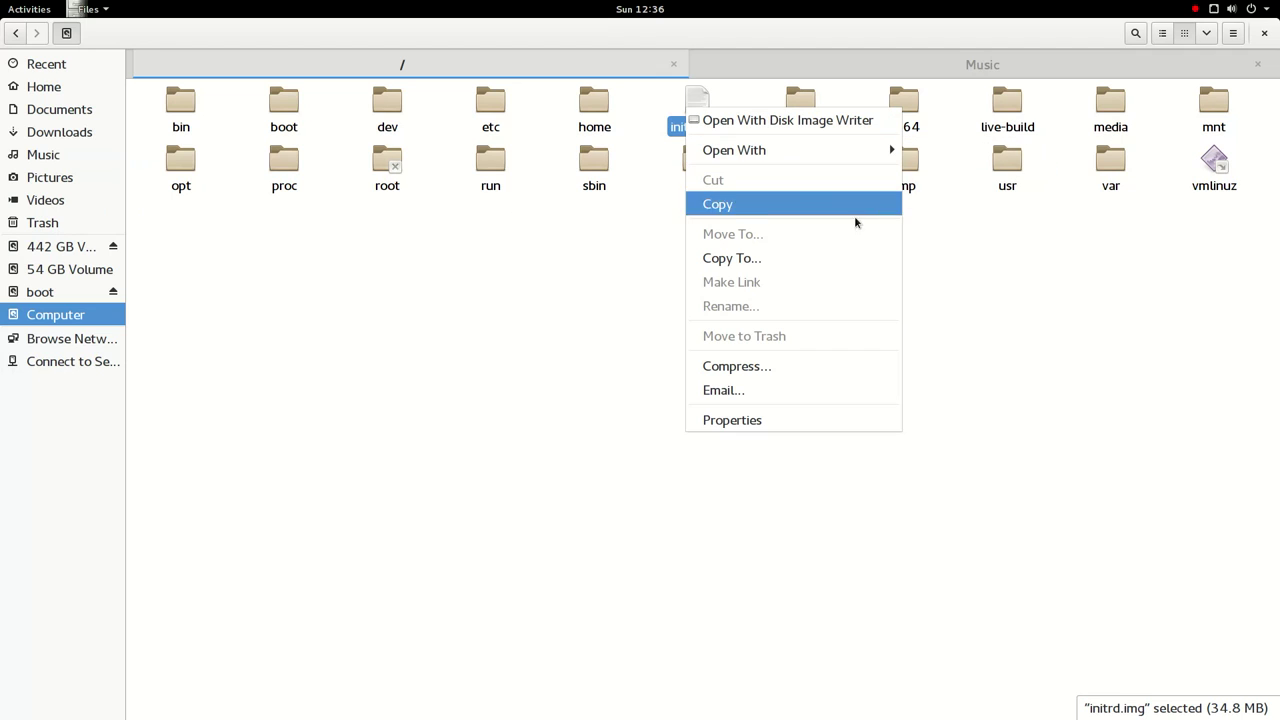
{"action": "left_click", "coordinate": [741, 416]}
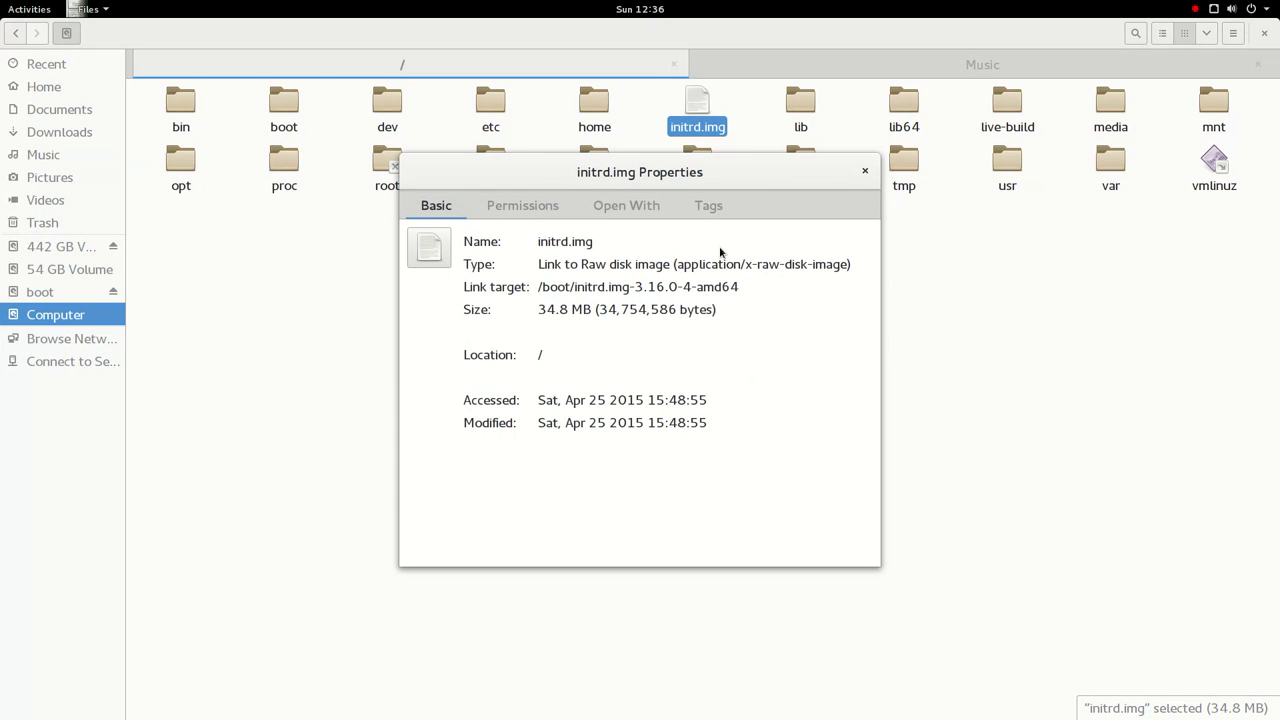
{"action": "left_click", "coordinate": [626, 205]}
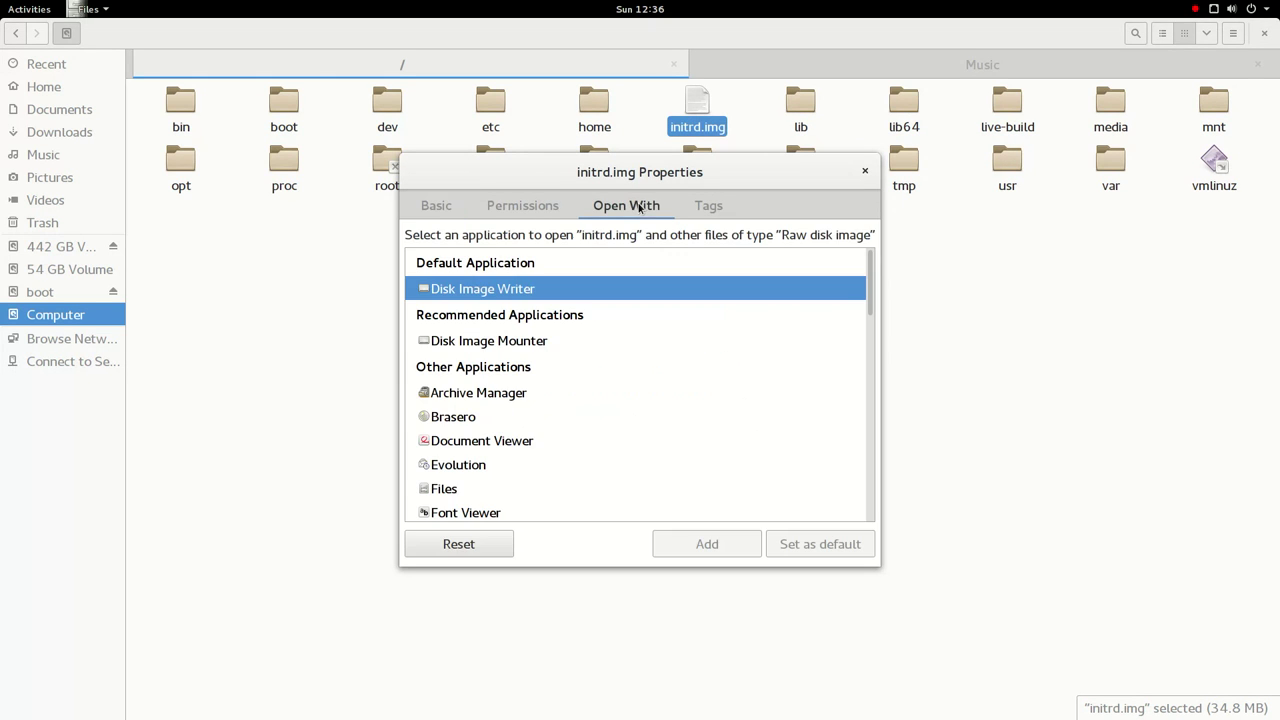
{"action": "left_click", "coordinate": [523, 205]}
{"action": "left_click", "coordinate": [733, 206]}
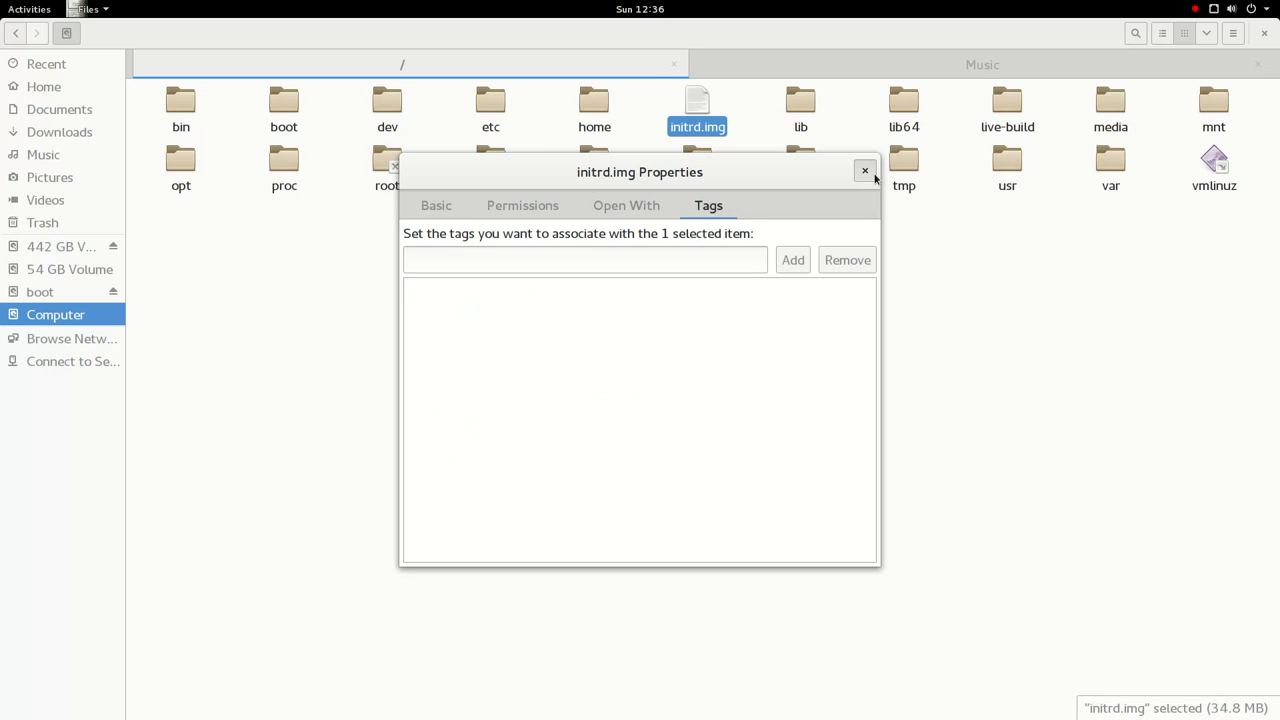
{"action": "left_click", "coordinate": [866, 172]}
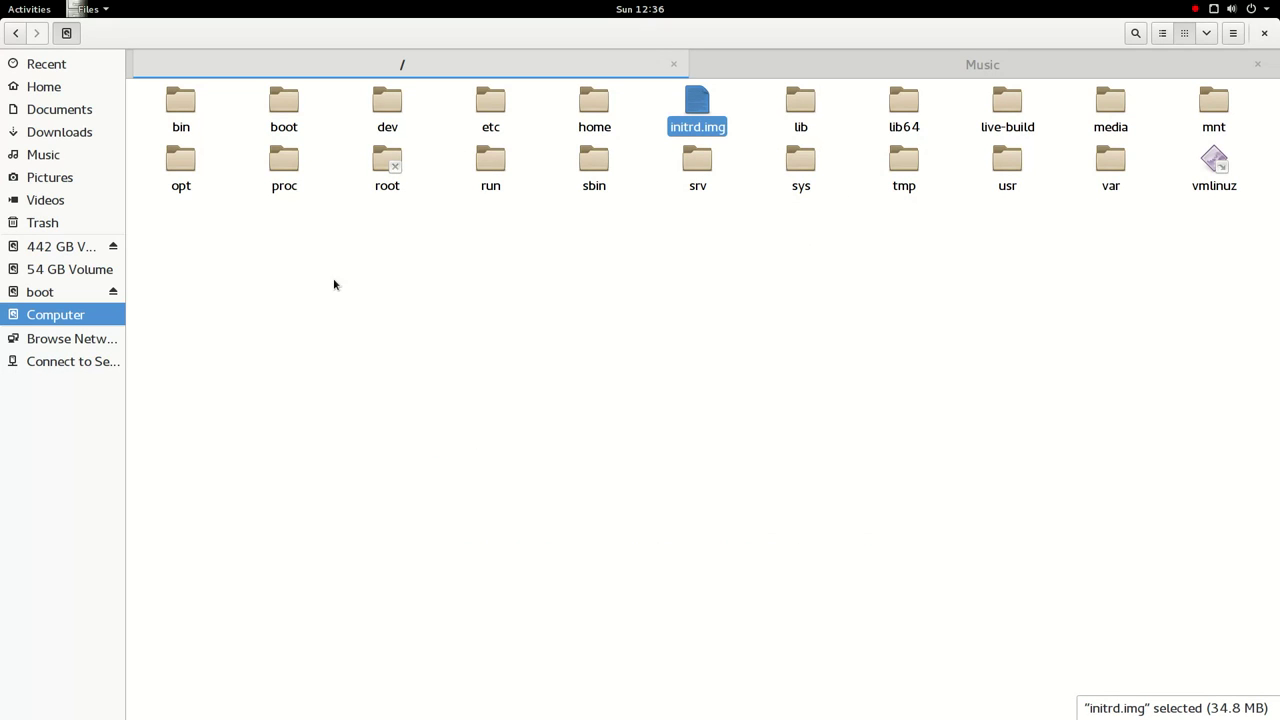
- Check the Files credits in the About dialog, then close the Files window
{"action": "left_click", "coordinate": [88, 9]}
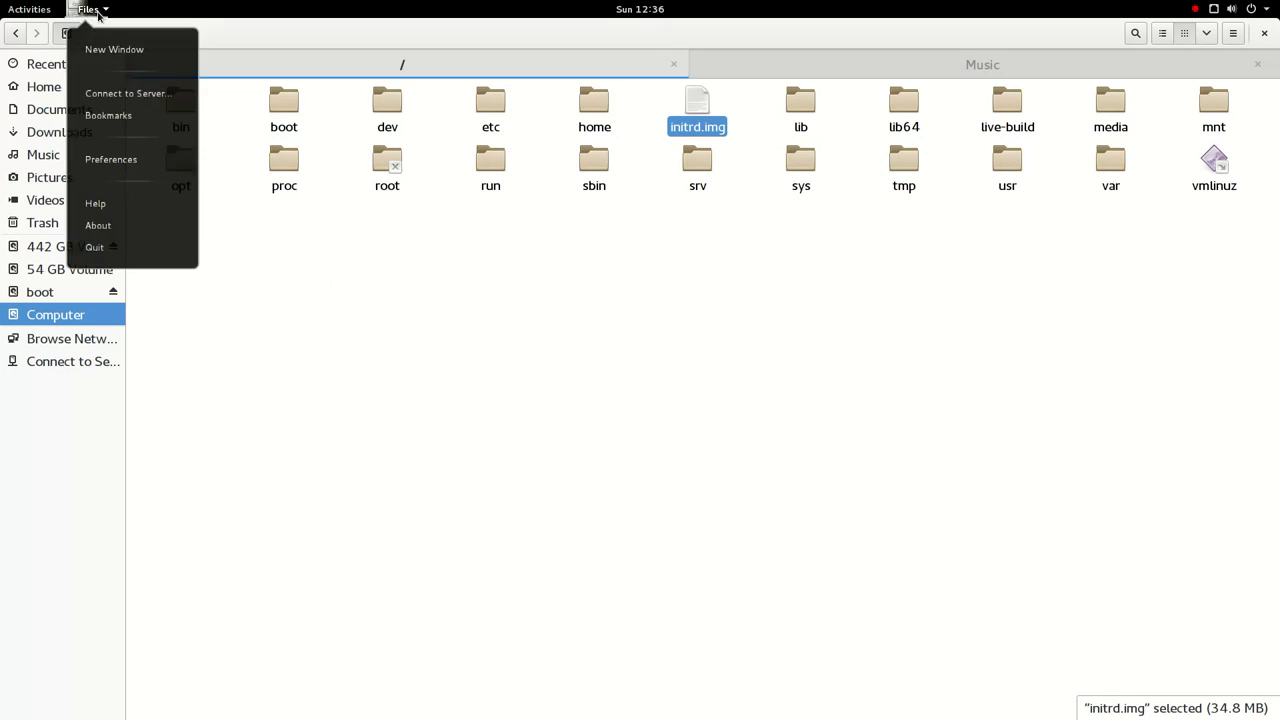
{"action": "left_click", "coordinate": [139, 228]}
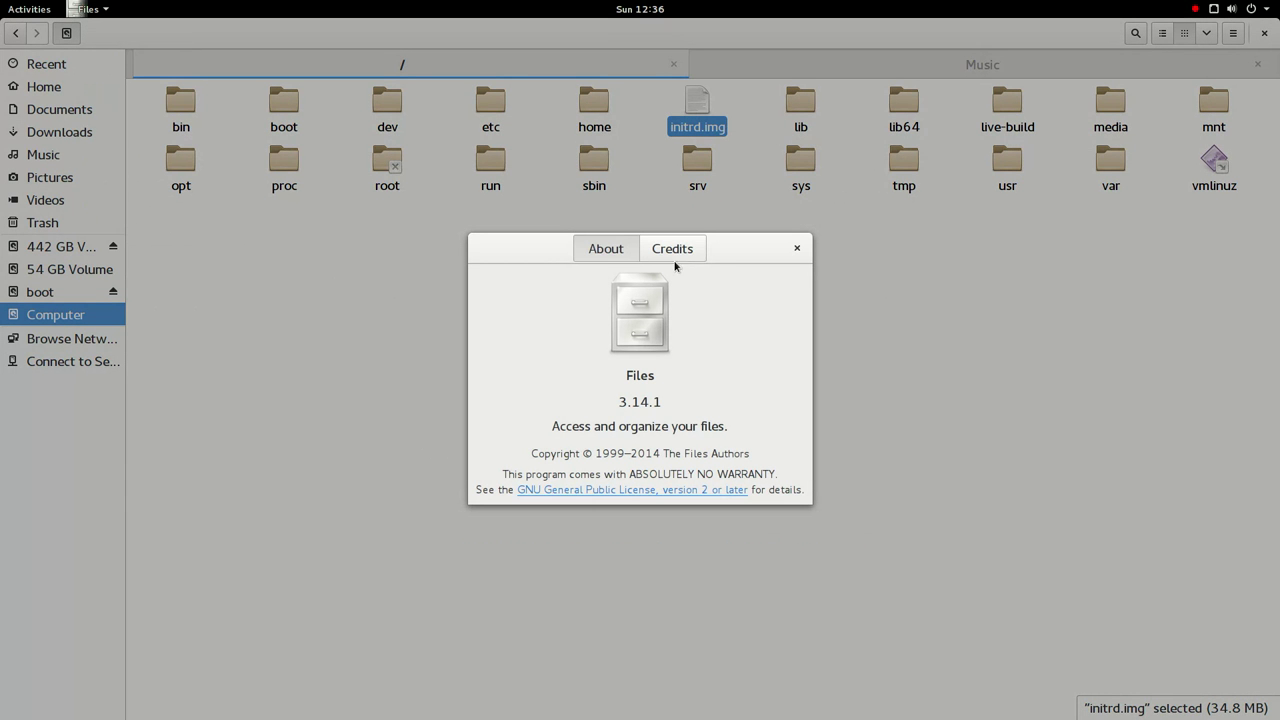
{"action": "left_click", "coordinate": [677, 257]}
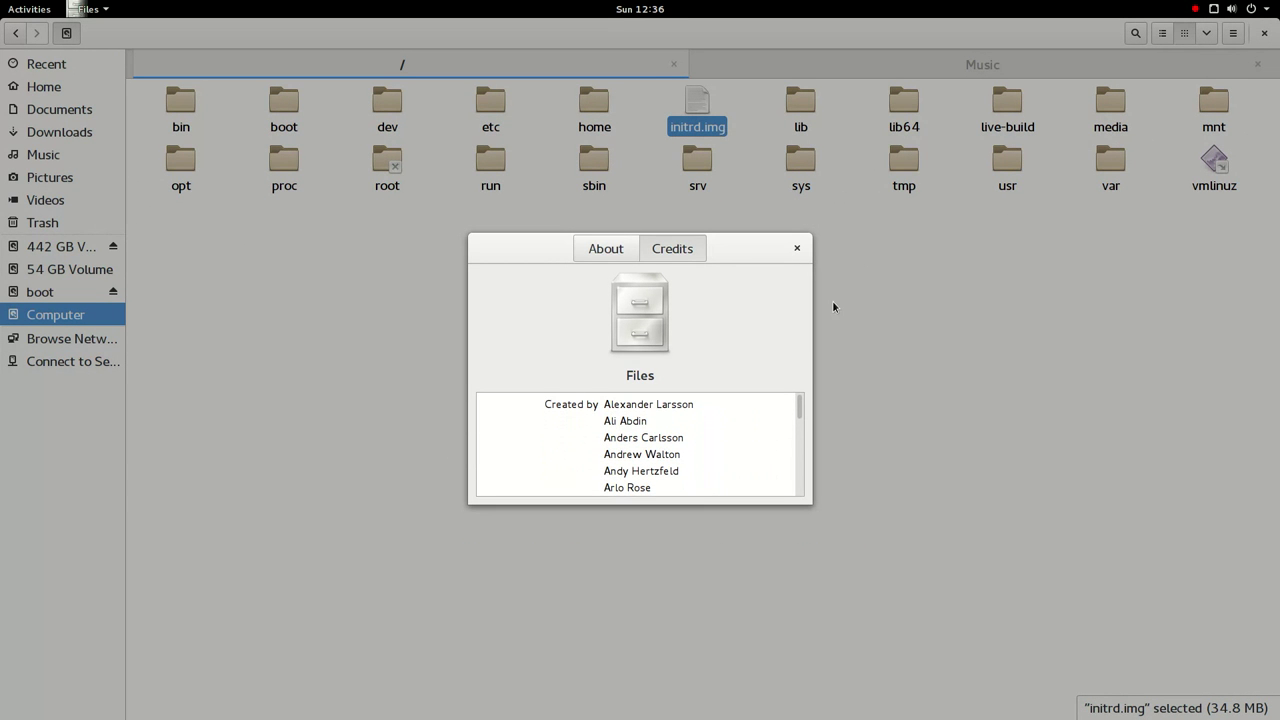
{"action": "left_click", "coordinate": [797, 248]}
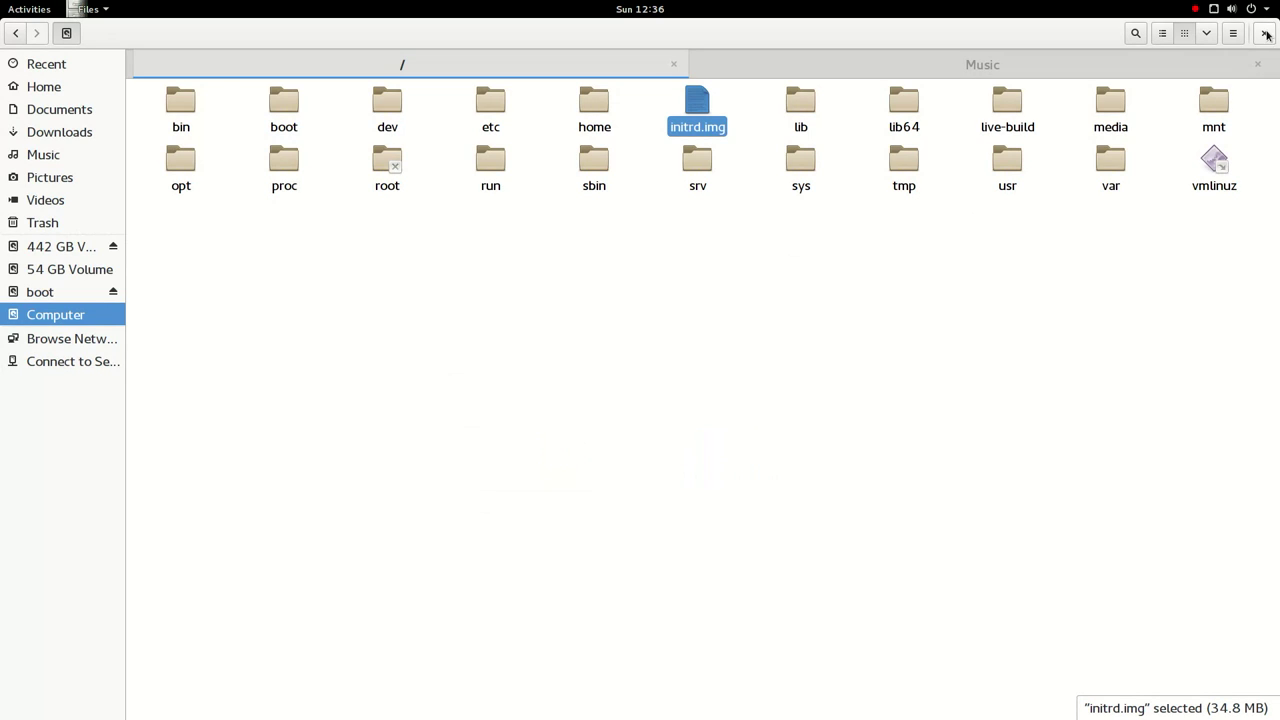
{"action": "left_click", "coordinate": [1267, 34]}
- Launch GNOME Help from Activities and maximise its window
{"action": "left_click", "coordinate": [56, 8]}
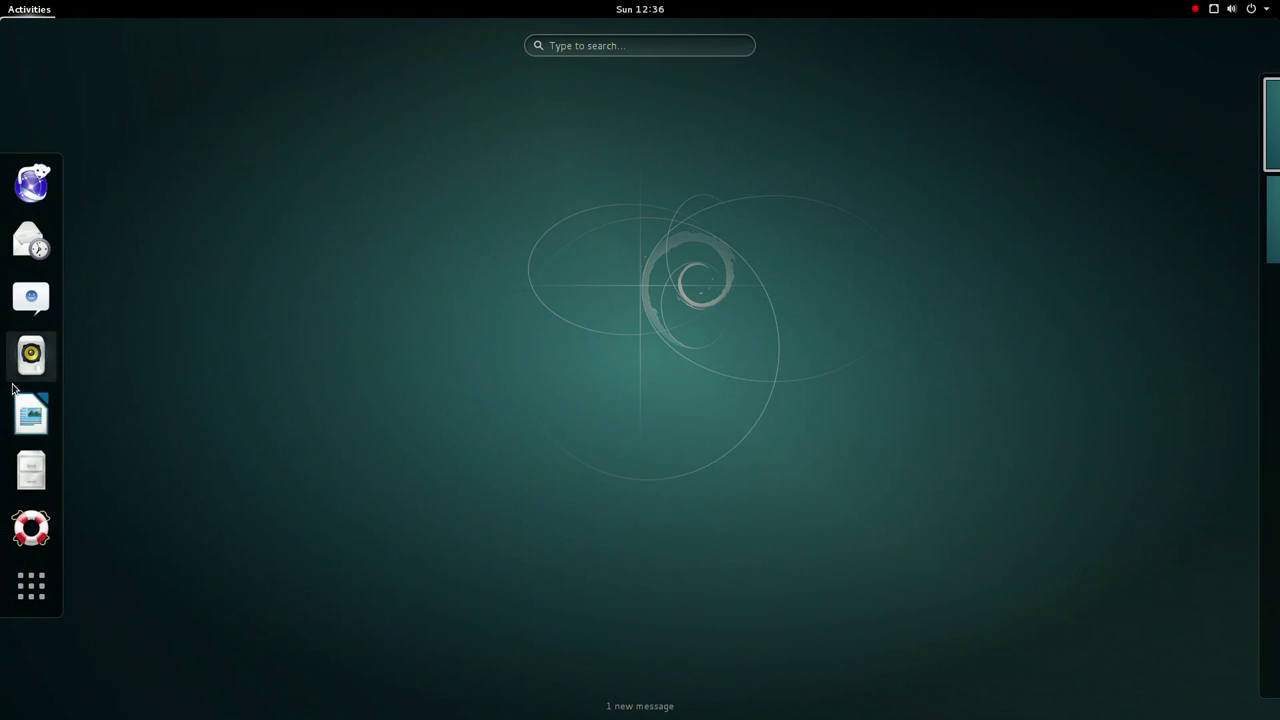
{"action": "left_click", "coordinate": [30, 528]}
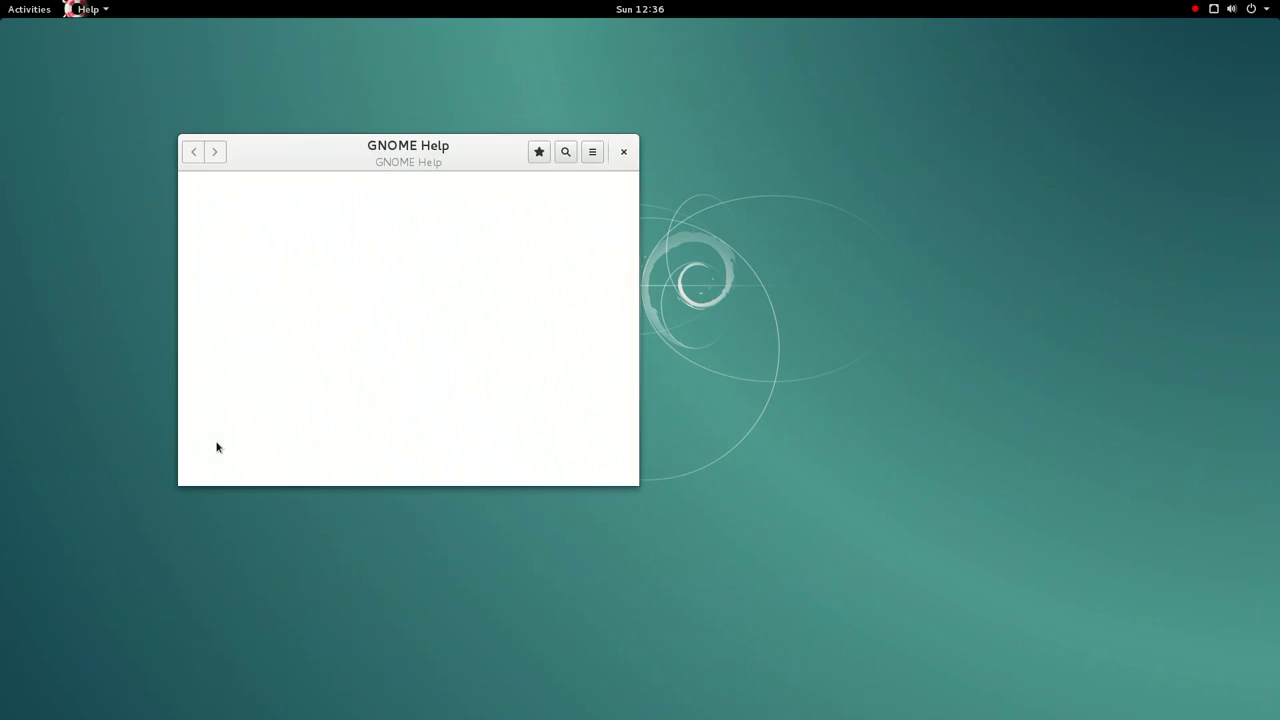
{"action": "double_click", "coordinate": [402, 146]}
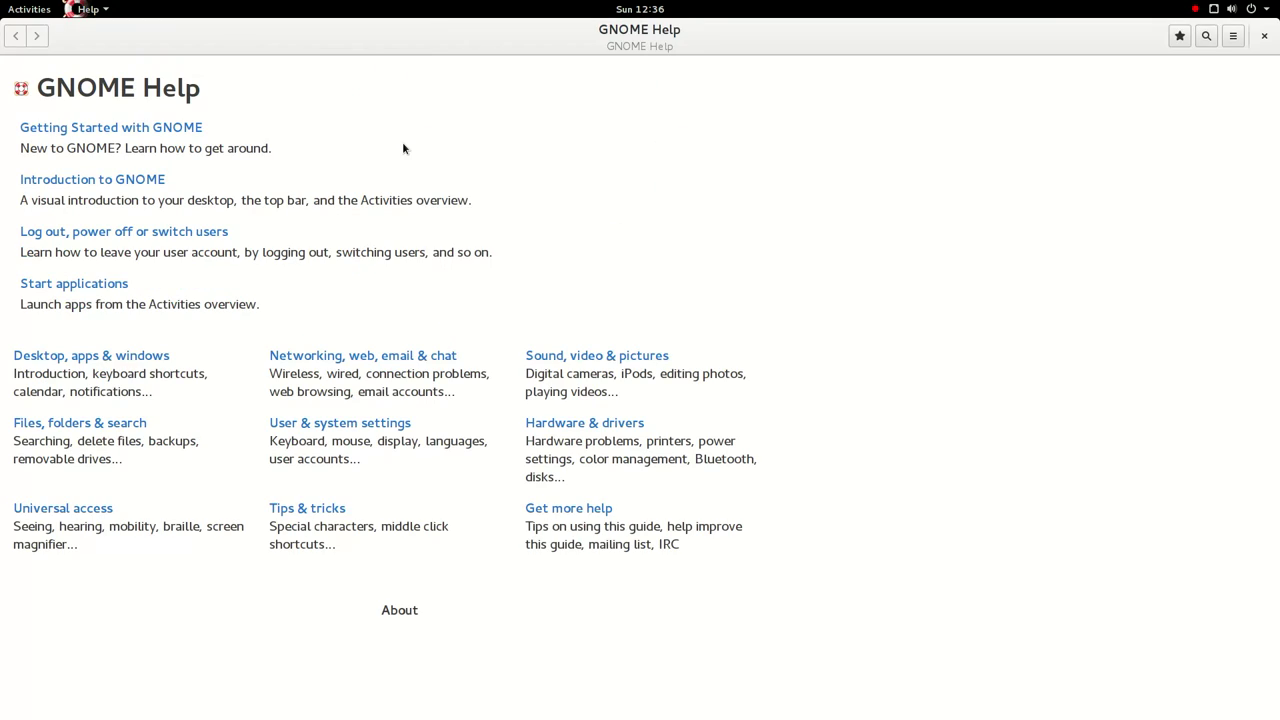
- Read through the Introduction to GNOME page
{"action": "left_click", "coordinate": [112, 184]}
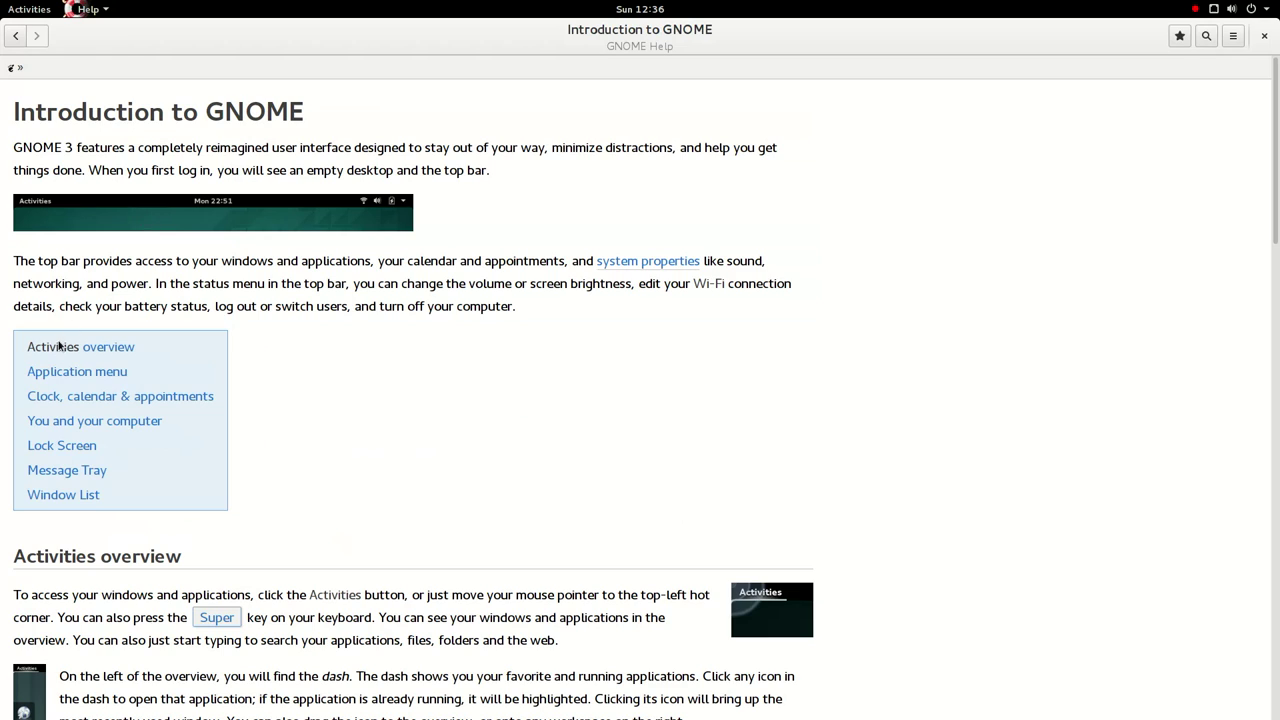
{"action": "scroll", "coordinate": [260, 405], "scroll_direction": "down", "scroll_amount": 12}
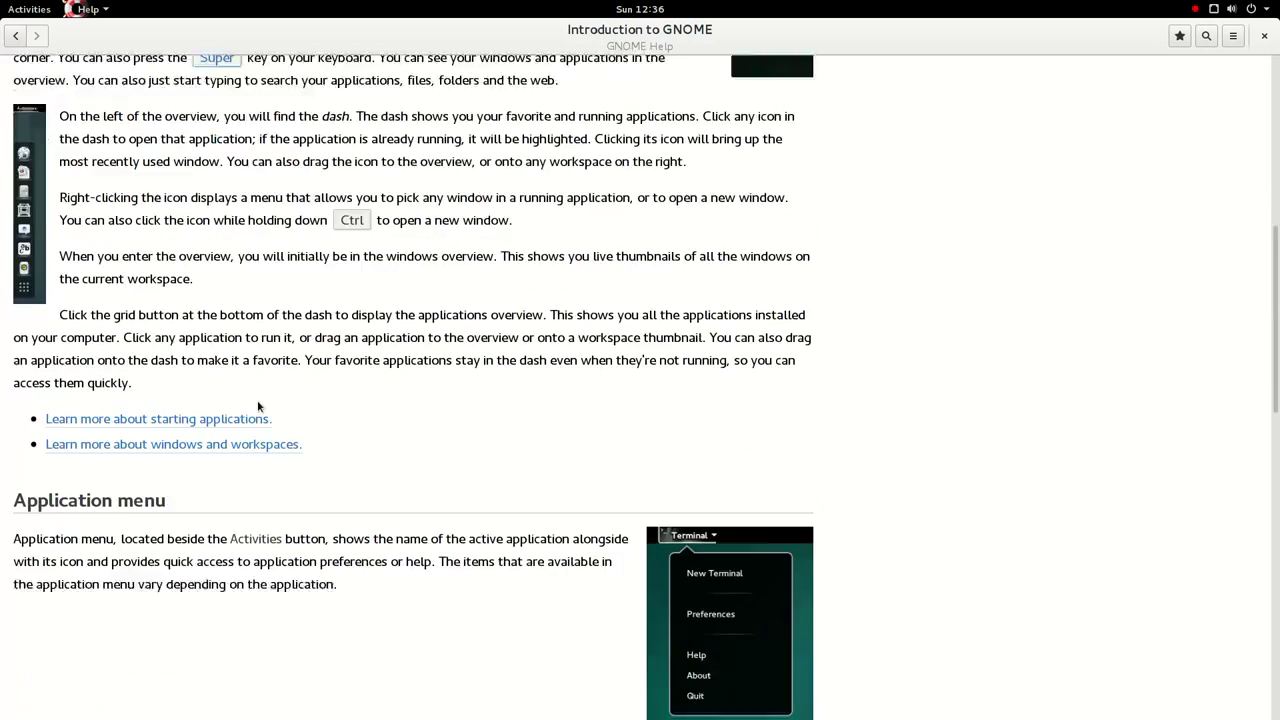
{"action": "scroll", "coordinate": [255, 406], "scroll_direction": "down", "scroll_amount": 2}
{"action": "scroll", "coordinate": [241, 396], "scroll_direction": "down", "scroll_amount": 18}
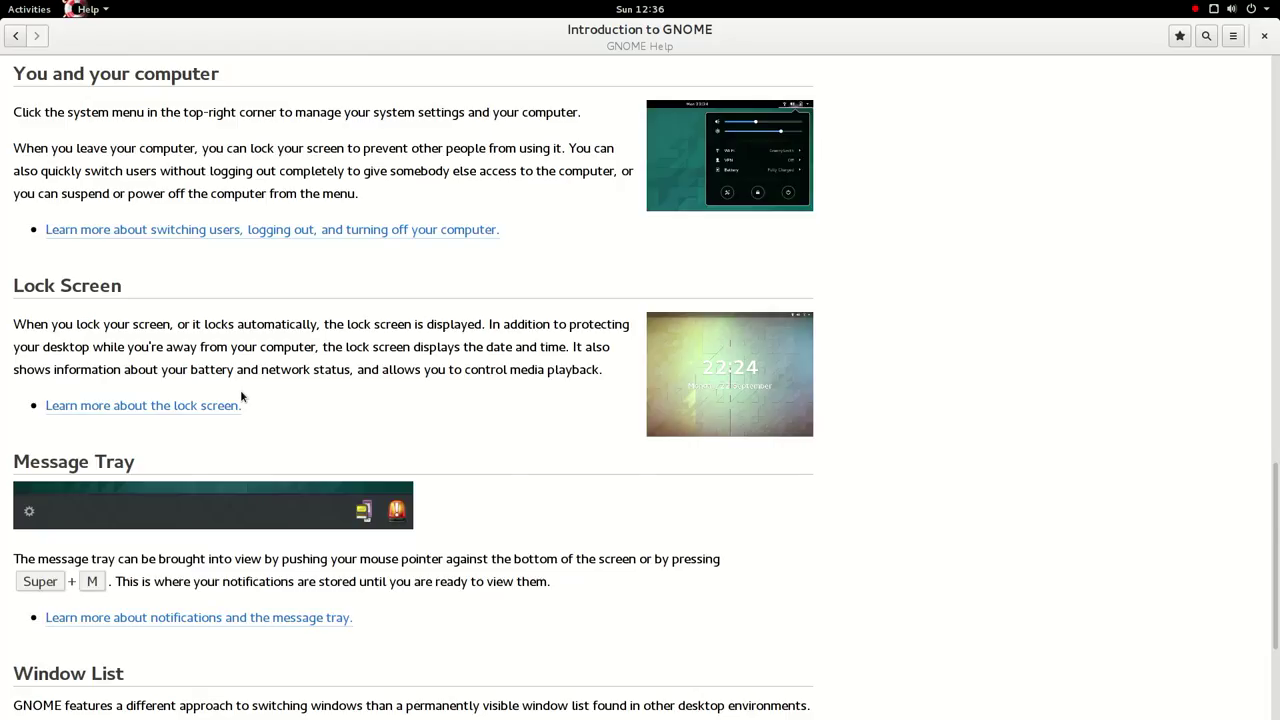
{"action": "scroll", "coordinate": [241, 396], "scroll_direction": "up", "scroll_amount": 20}
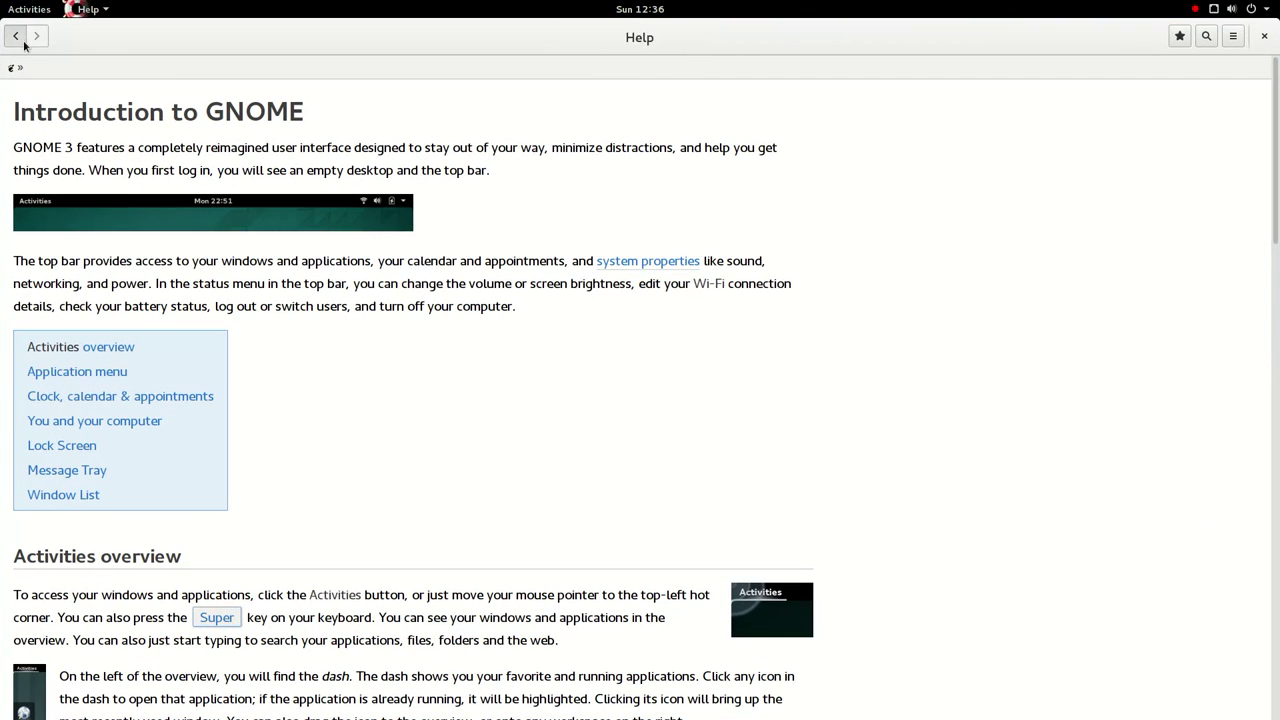
- Return to the index, open Getting Started with GNOME, and play the Respond to messages video
{"action": "left_click", "coordinate": [16, 35]}
{"action": "left_click", "coordinate": [129, 131]}
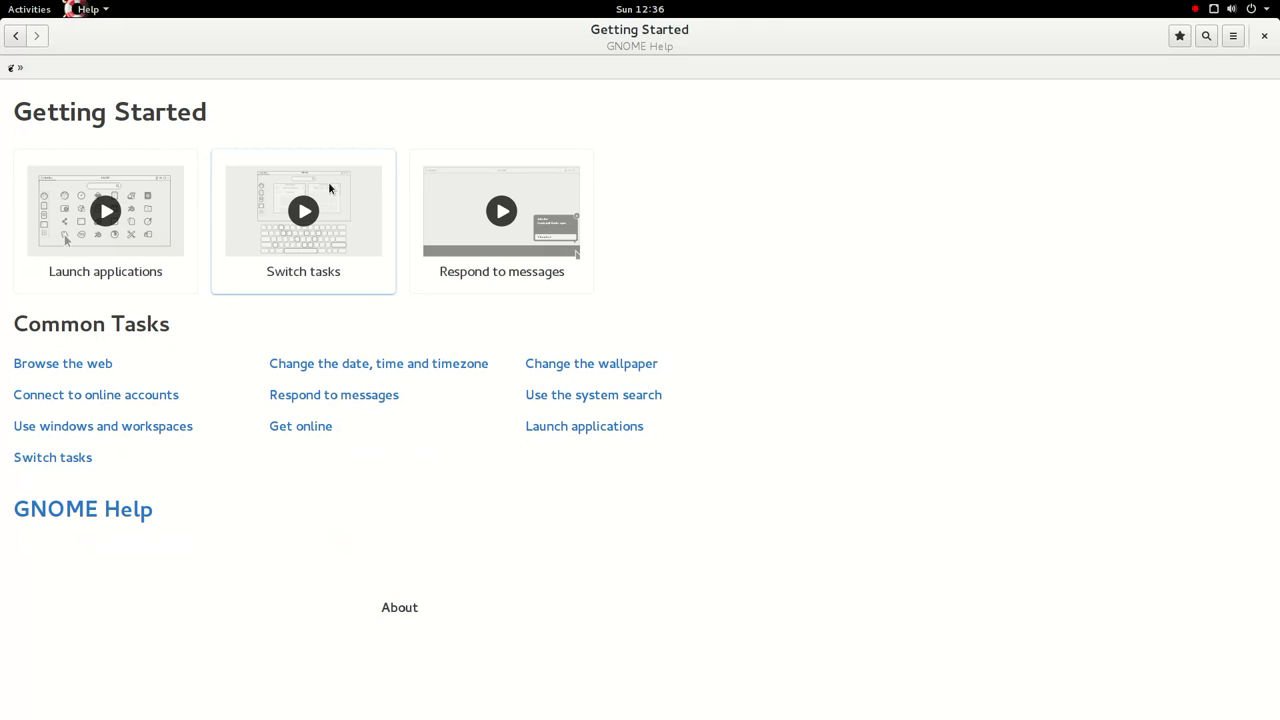
{"action": "left_click", "coordinate": [504, 222]}
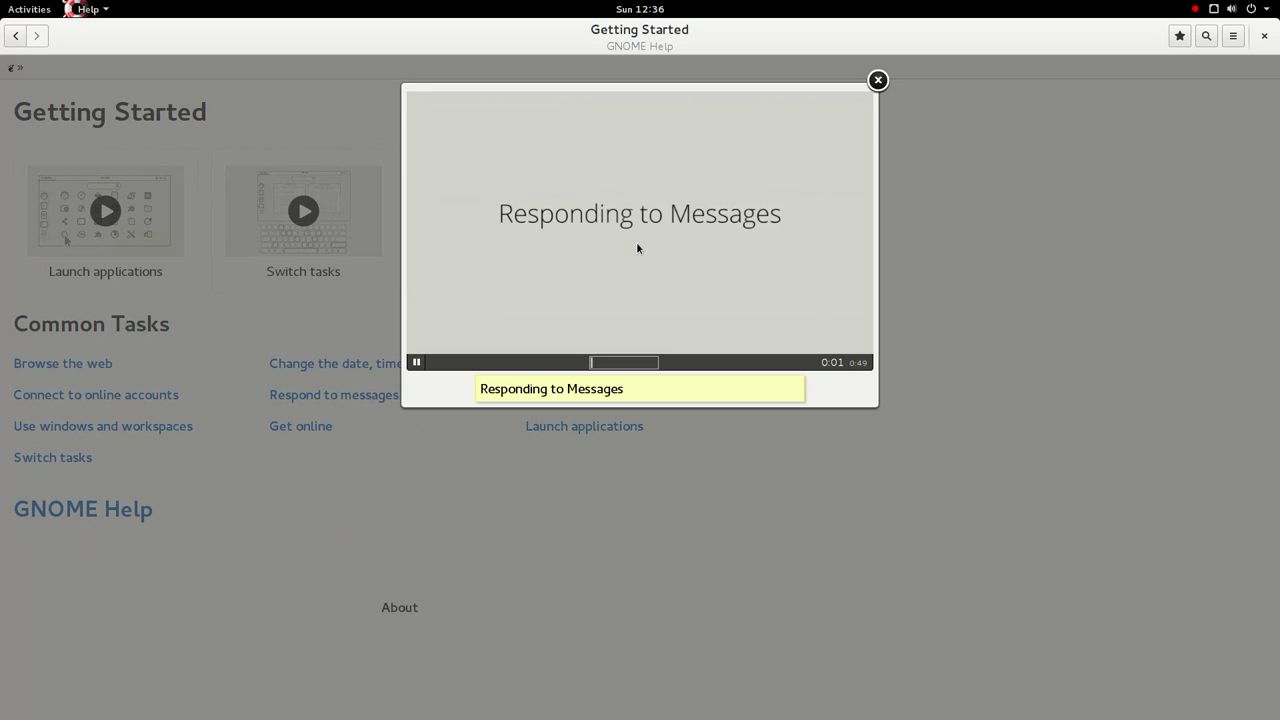
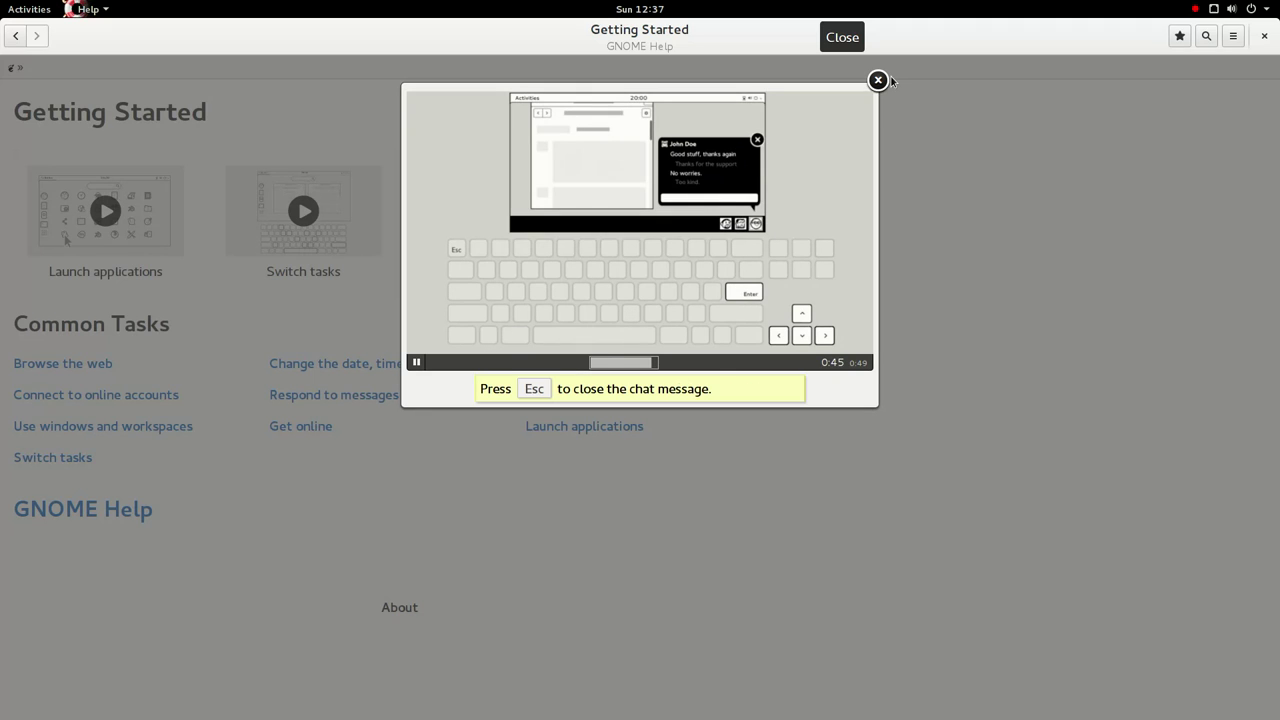
- Dismiss the tutorial video and look at the message tray's notification options
{"action": "left_click", "coordinate": [886, 78]}
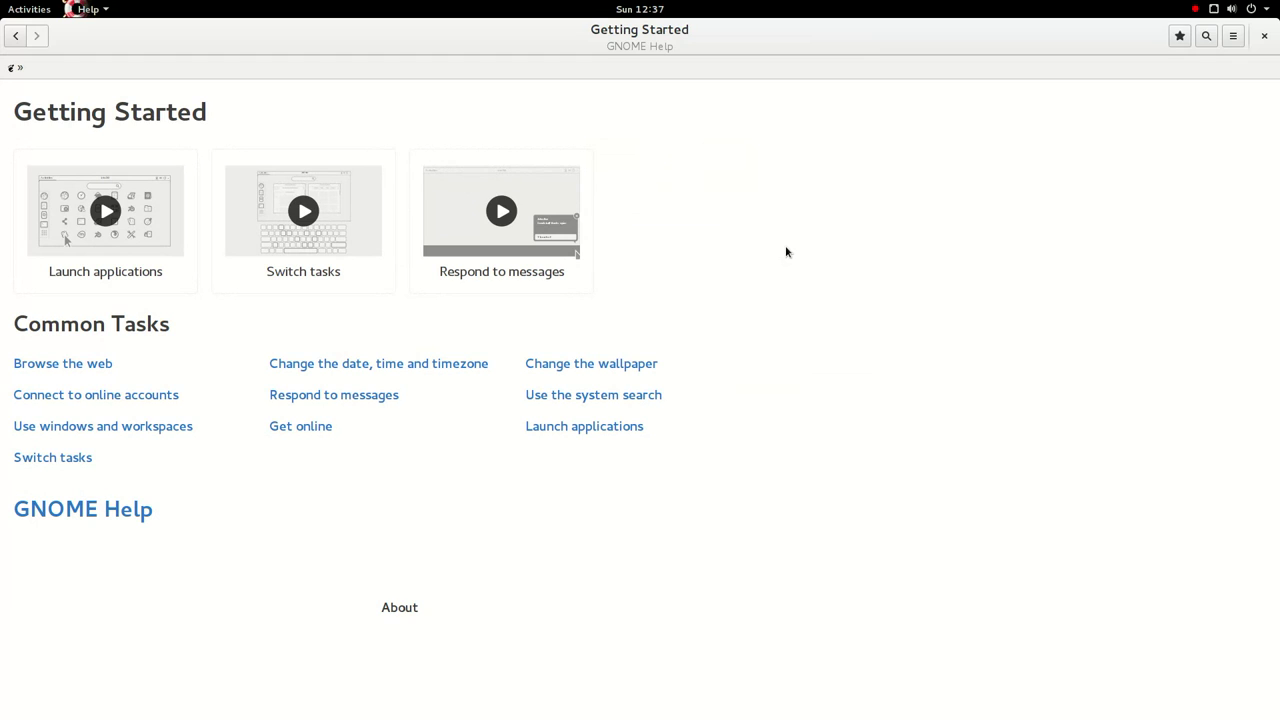
{"action": "key", "text": "super+m"}
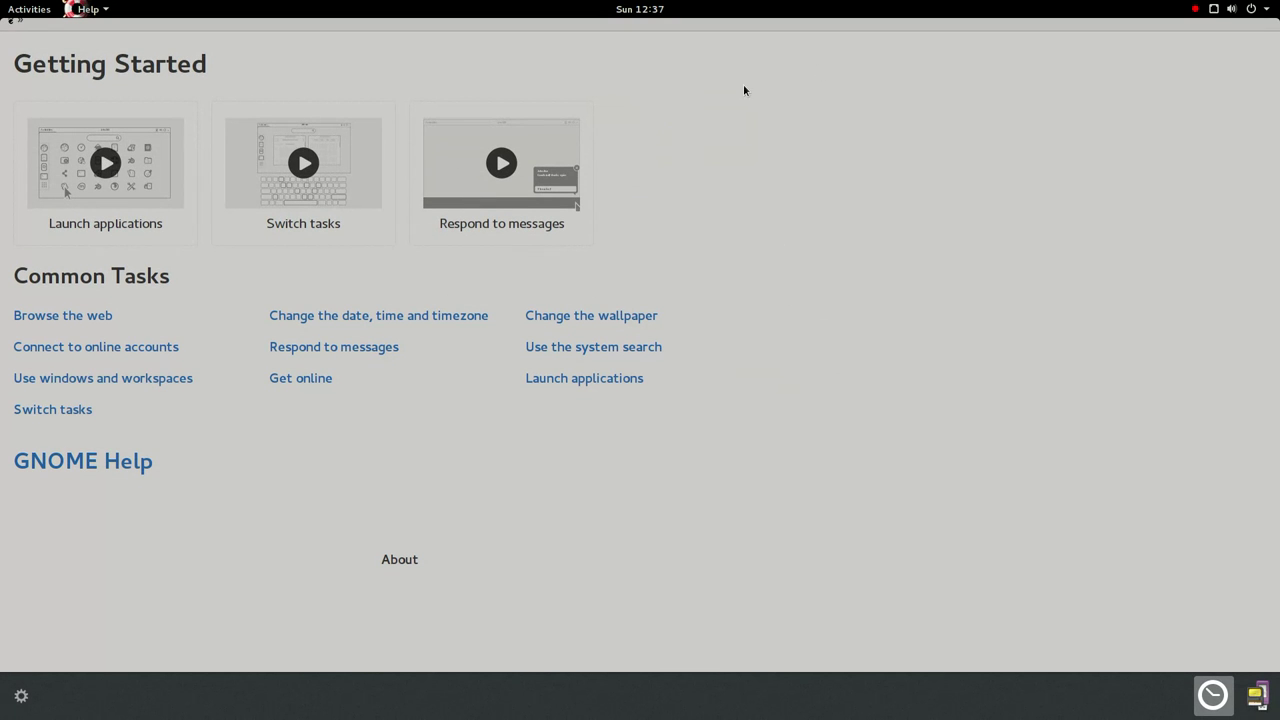
{"action": "left_click", "coordinate": [24, 699]}
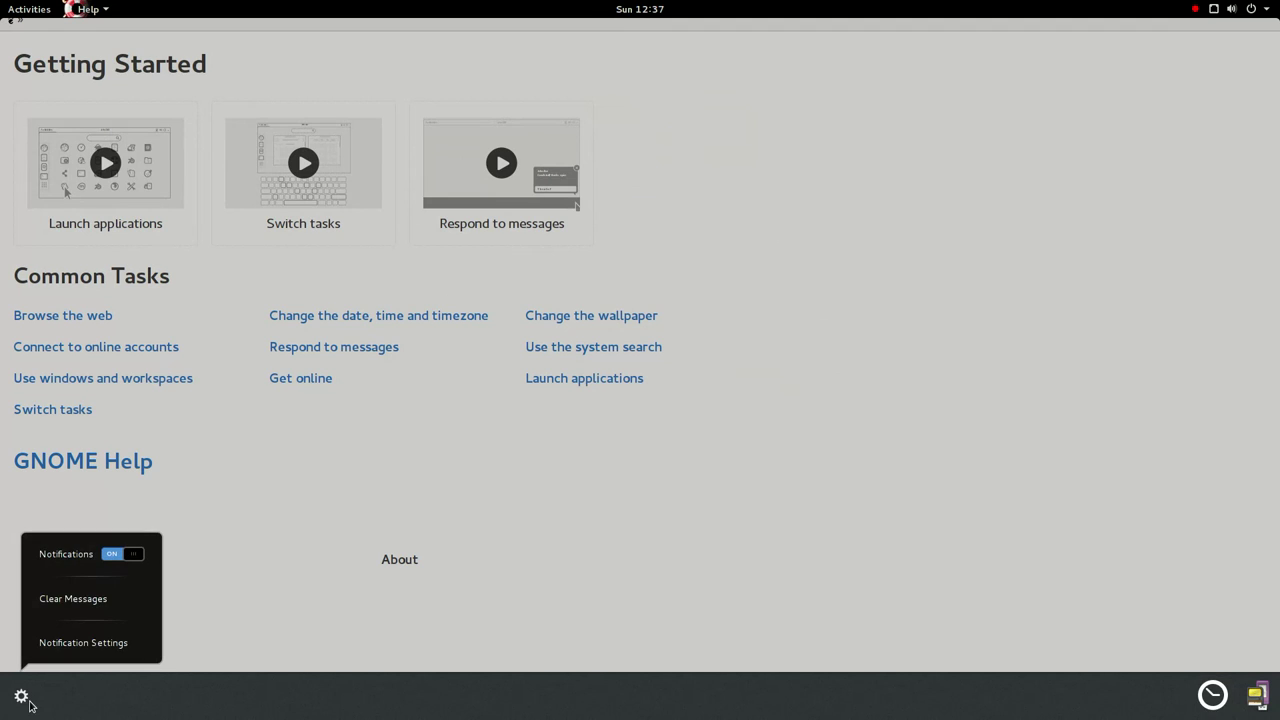
{"action": "key", "text": "Escape"}
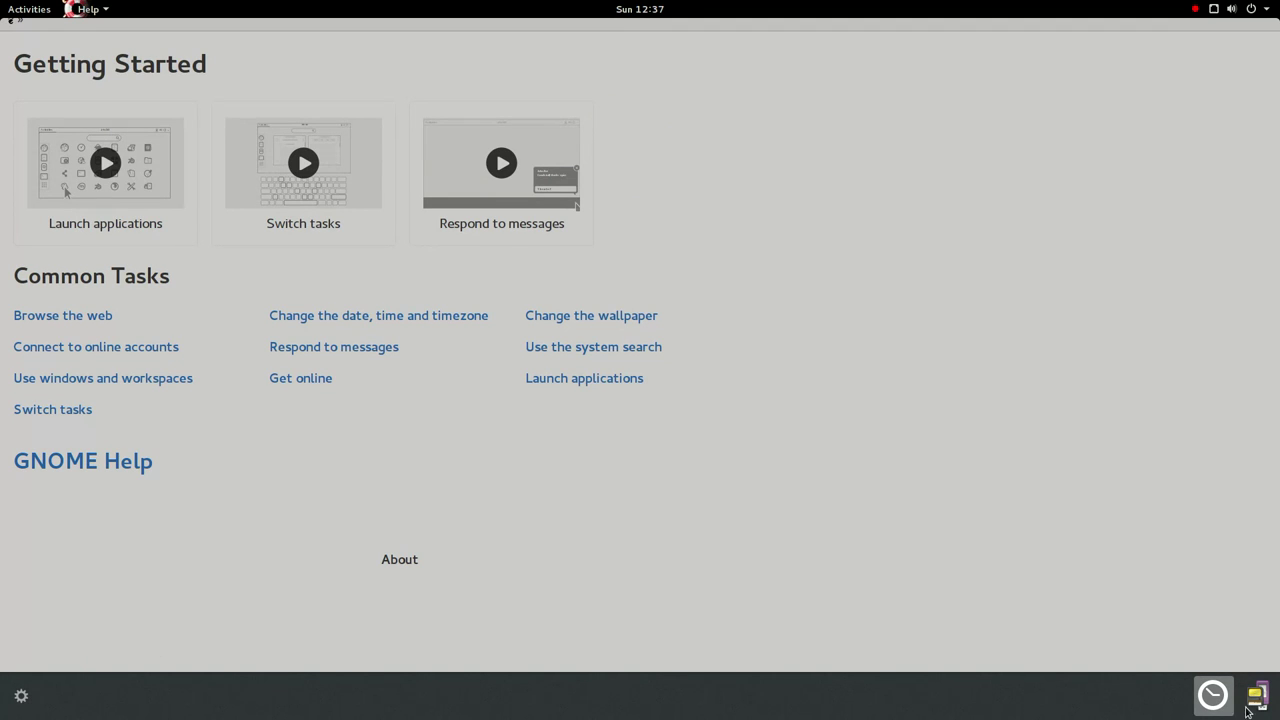
- Check the time zone and removable devices notifications, then go back to the Help overview and close Help
{"action": "left_click", "coordinate": [1218, 705]}
{"action": "left_click", "coordinate": [1258, 700]}
{"action": "left_click", "coordinate": [1258, 703]}
{"action": "left_click", "coordinate": [872, 320]}
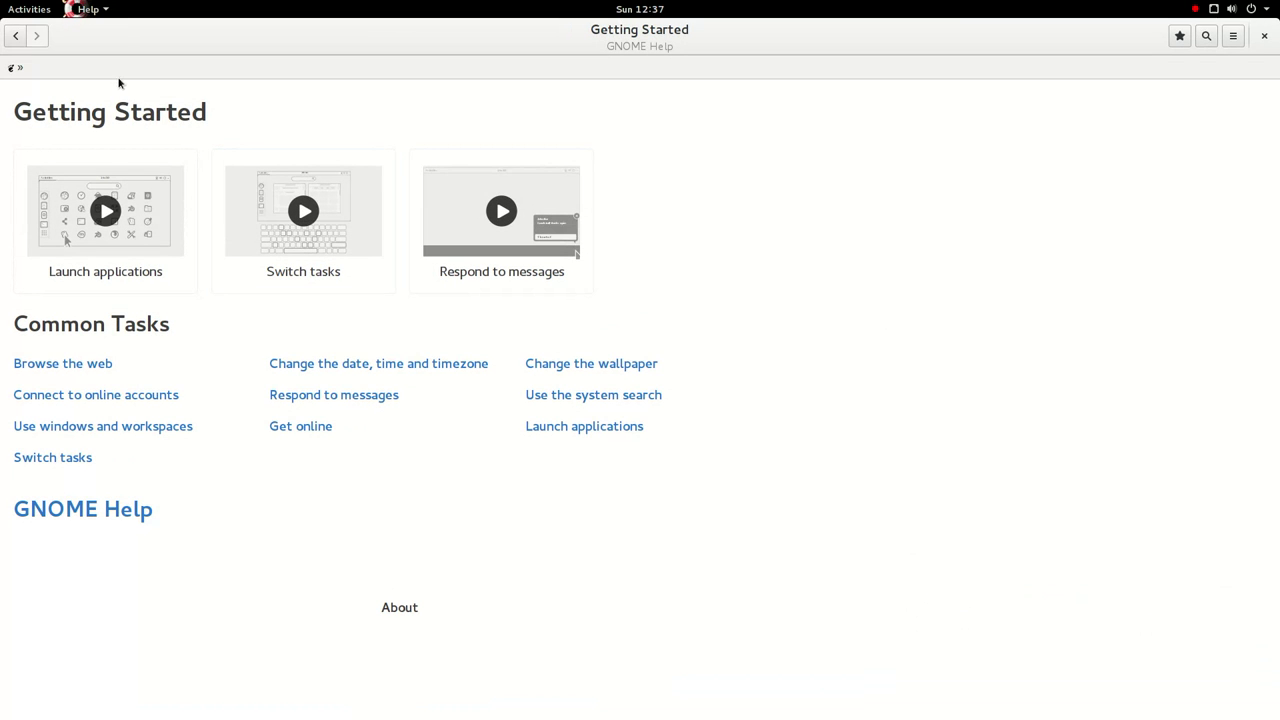
{"action": "left_click", "coordinate": [22, 37]}
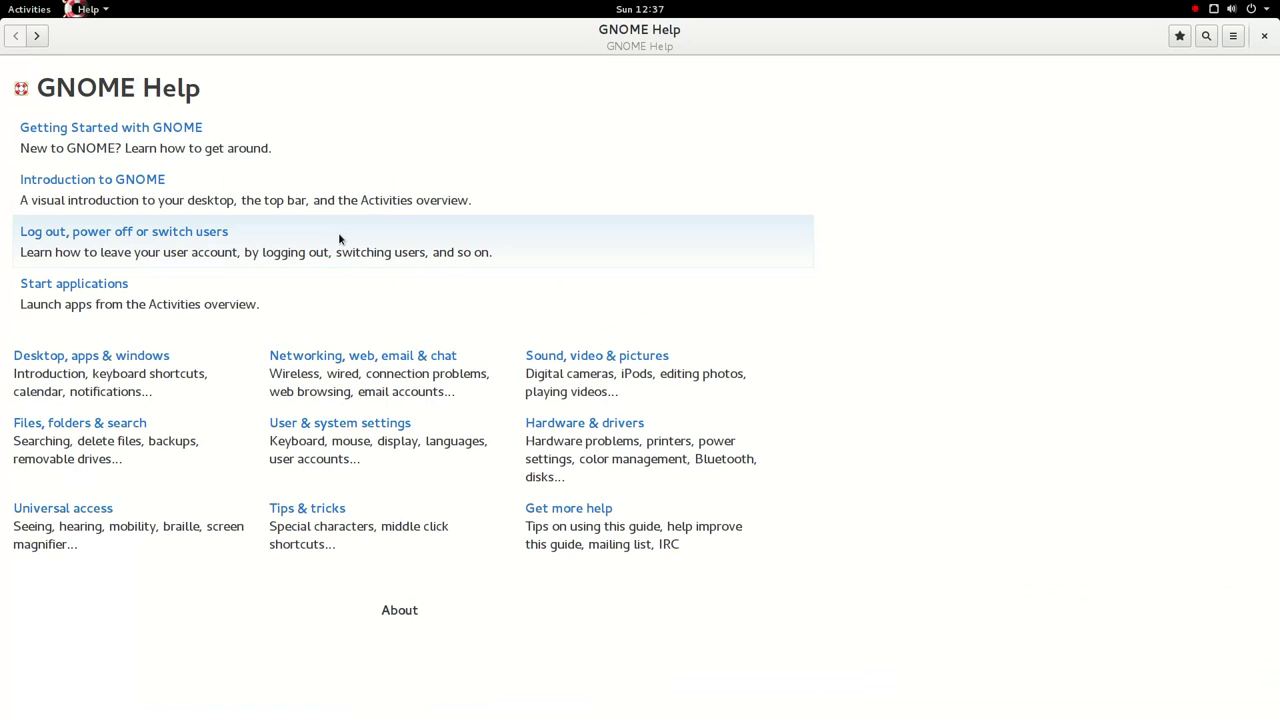
{"action": "left_click", "coordinate": [1265, 36]}
- Launch AisleRiot Solitaire from the application grid
{"action": "left_click", "coordinate": [12, 6]}
{"action": "left_click", "coordinate": [12, 6]}
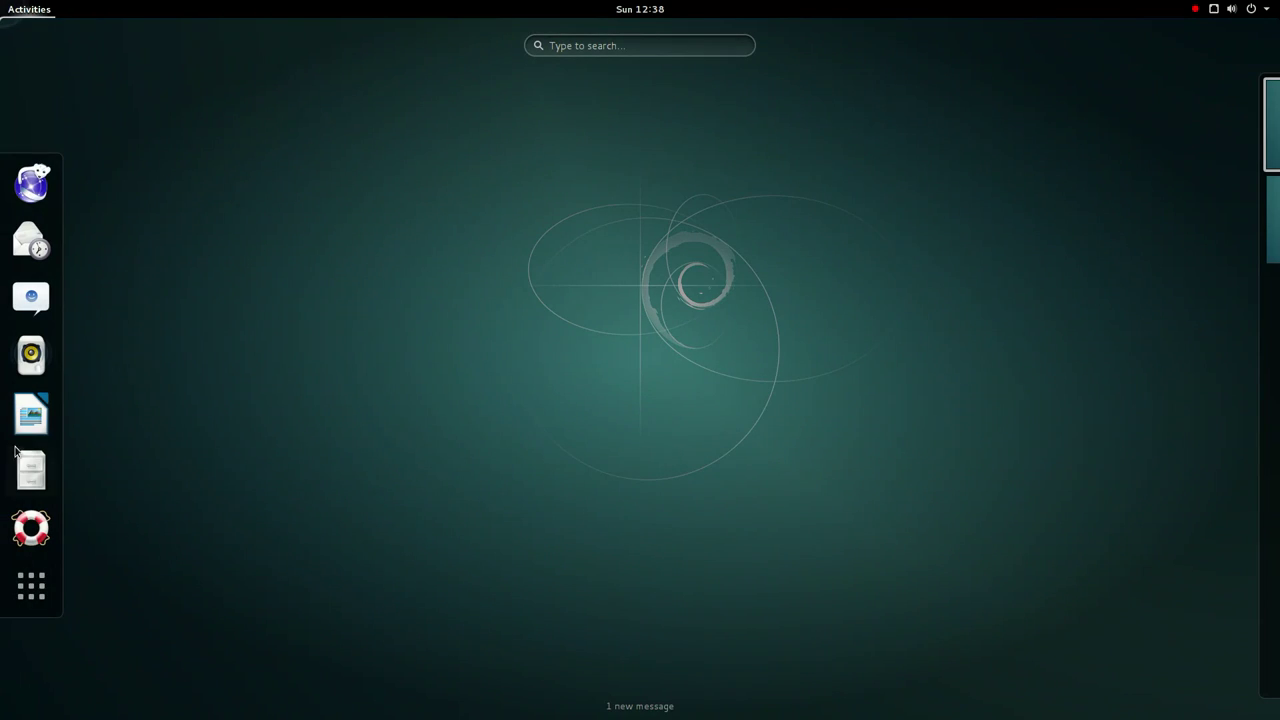
{"action": "left_click", "coordinate": [31, 586]}
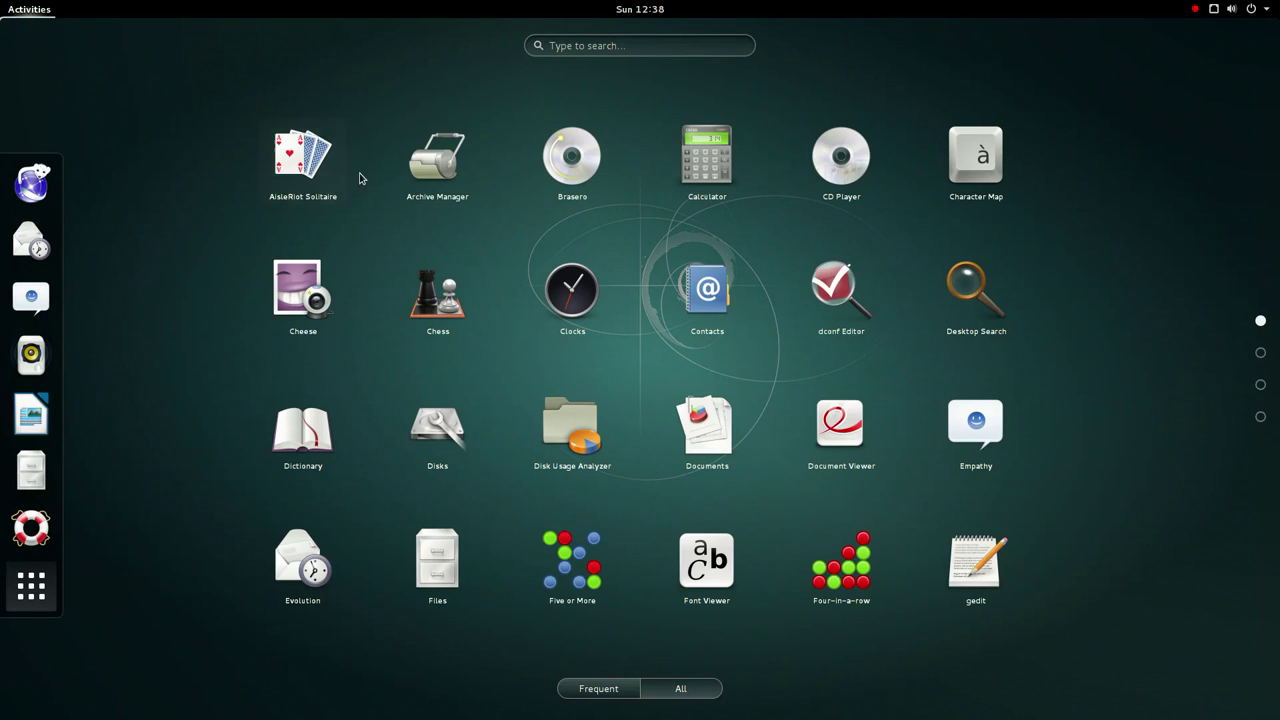
{"action": "left_click", "coordinate": [329, 177]}
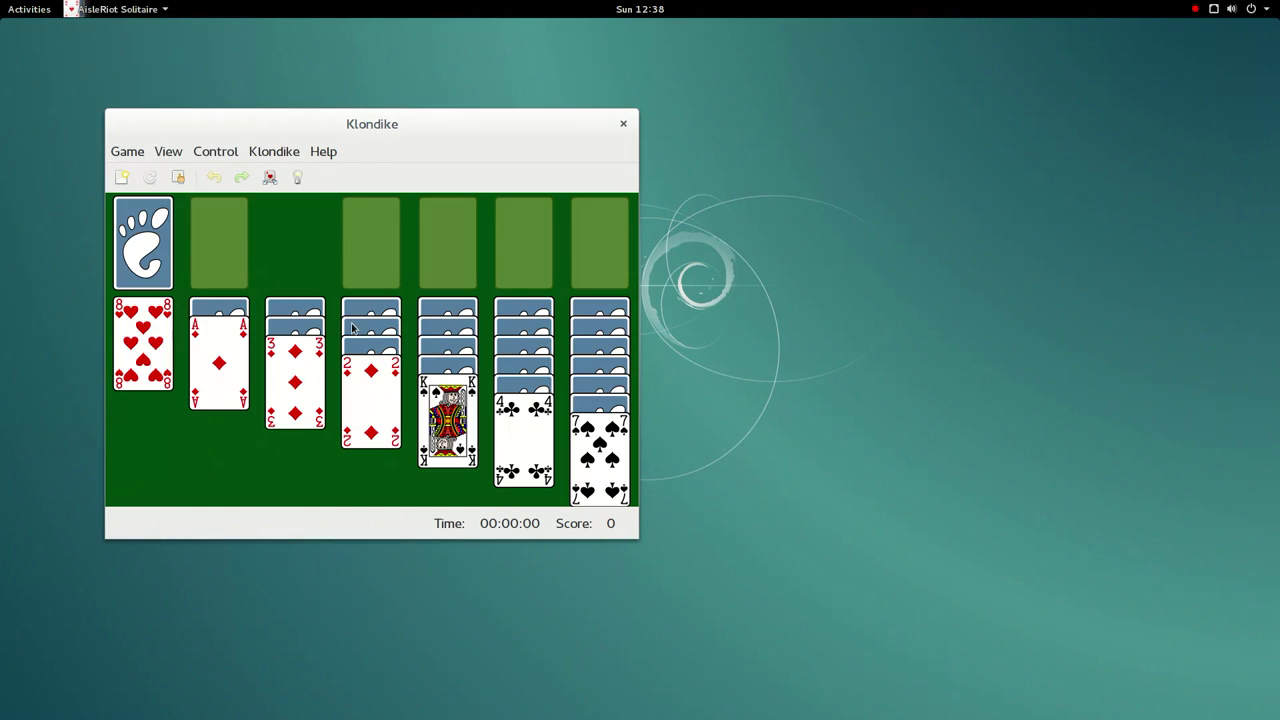
- Deal from the Klondike stock until the 4 of diamonds shows, then close the game
{"action": "left_click", "coordinate": [131, 254]}
{"action": "left_click", "coordinate": [132, 253]}
{"action": "left_click", "coordinate": [134, 252]}
{"action": "left_click", "coordinate": [137, 250]}
{"action": "left_click", "coordinate": [139, 248]}
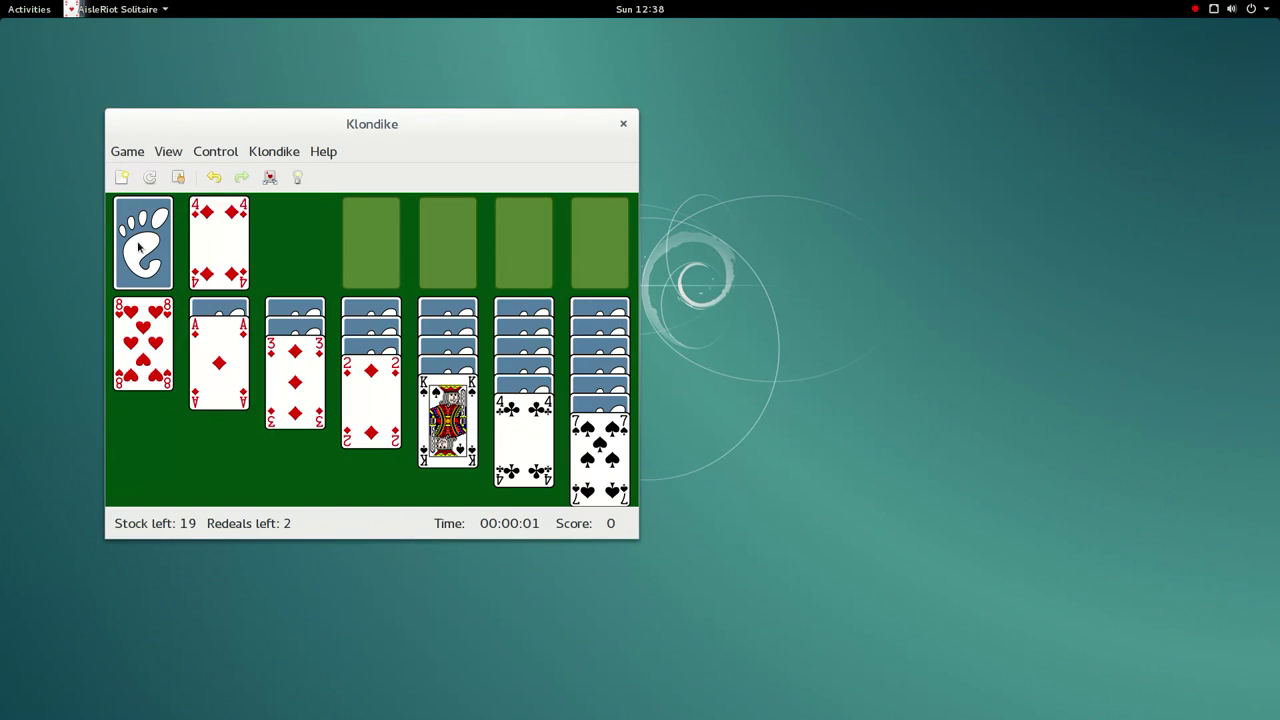
{"action": "left_click", "coordinate": [128, 152]}
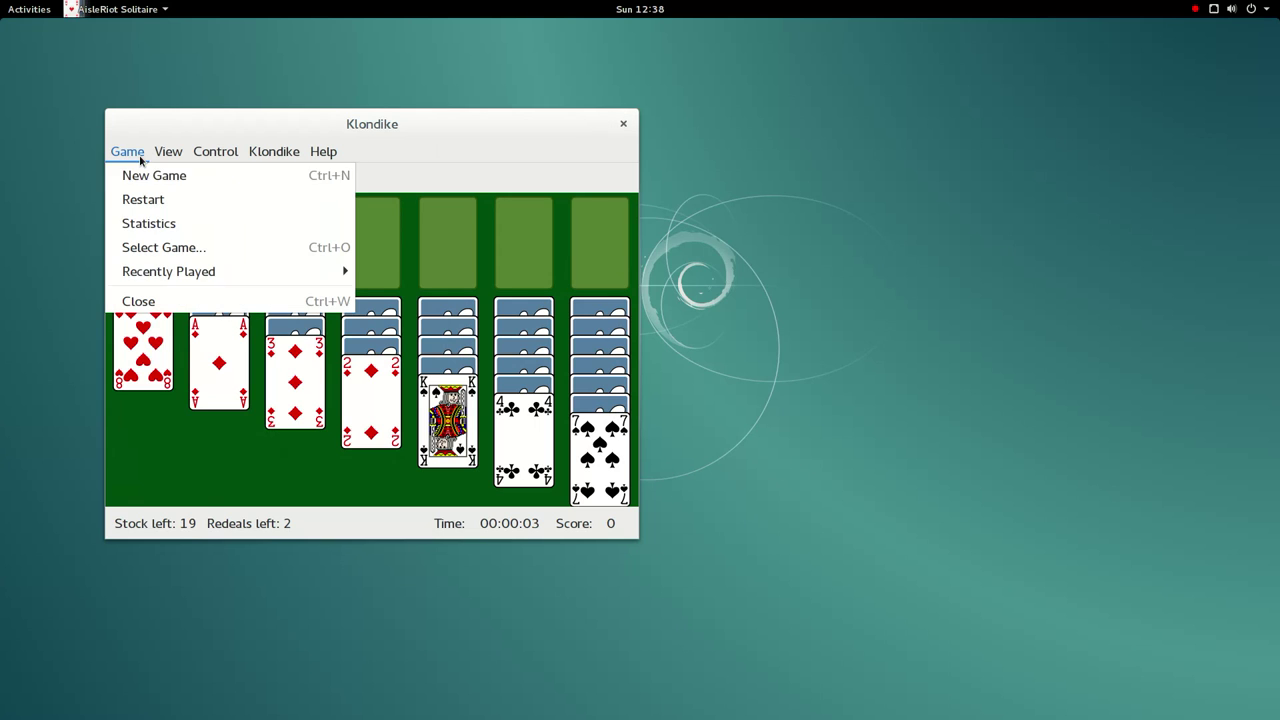
{"action": "left_click", "coordinate": [165, 305]}
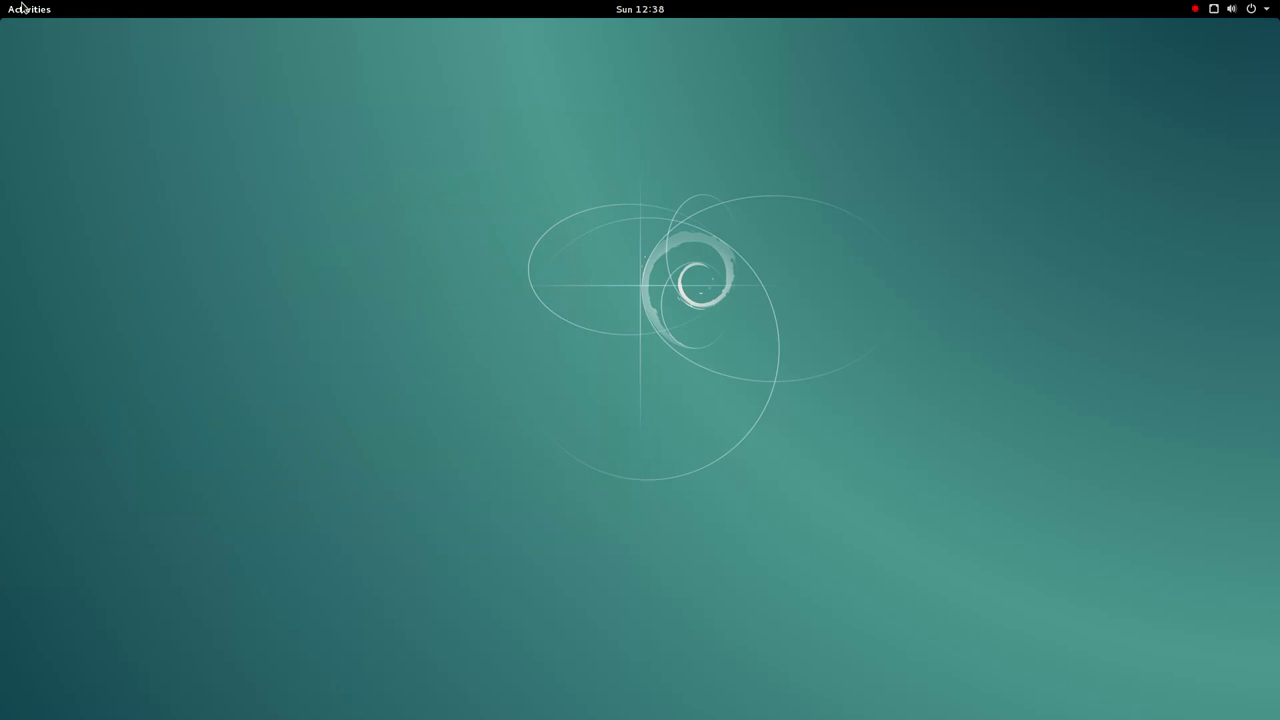
{"action": "left_click", "coordinate": [22, 9]}
- Launch Archive Manager, view its extra options menu, and close the empty window
{"action": "left_click", "coordinate": [31, 586]}
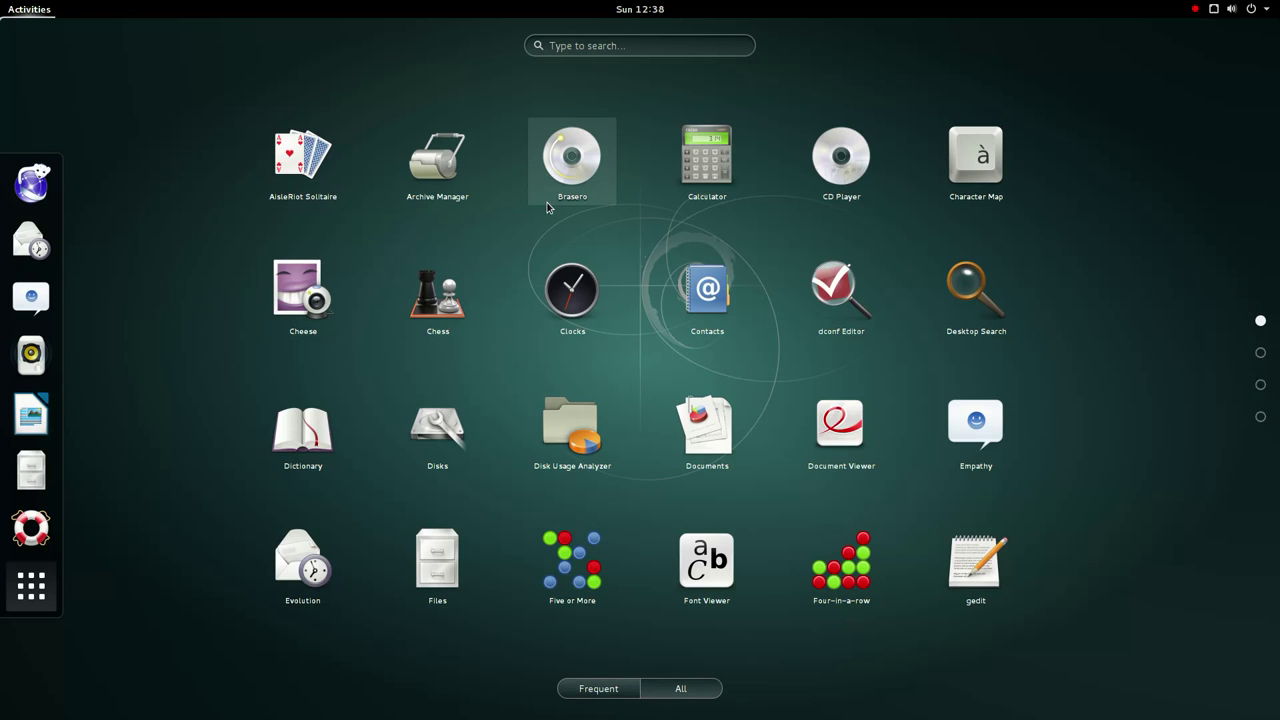
{"action": "left_click", "coordinate": [447, 192]}
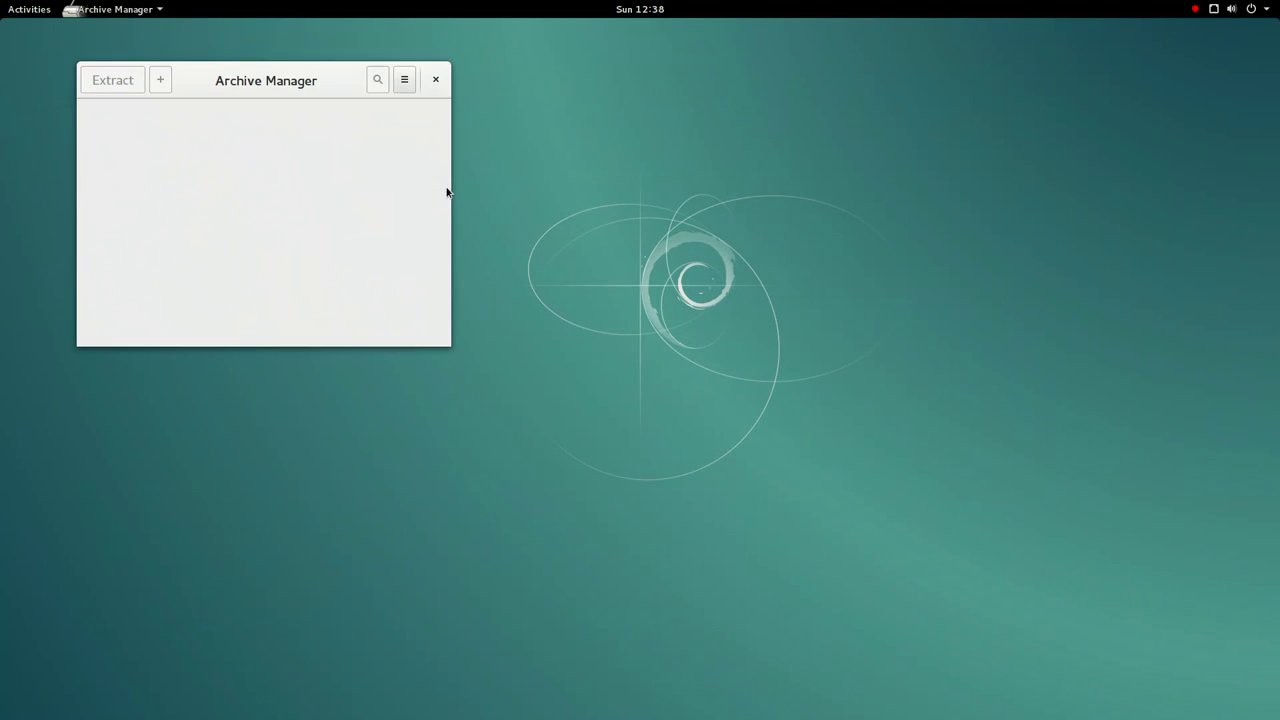
{"action": "left_click", "coordinate": [404, 82]}
{"action": "left_click", "coordinate": [377, 84]}
{"action": "left_click", "coordinate": [436, 80]}
{"action": "left_click", "coordinate": [5, 8]}
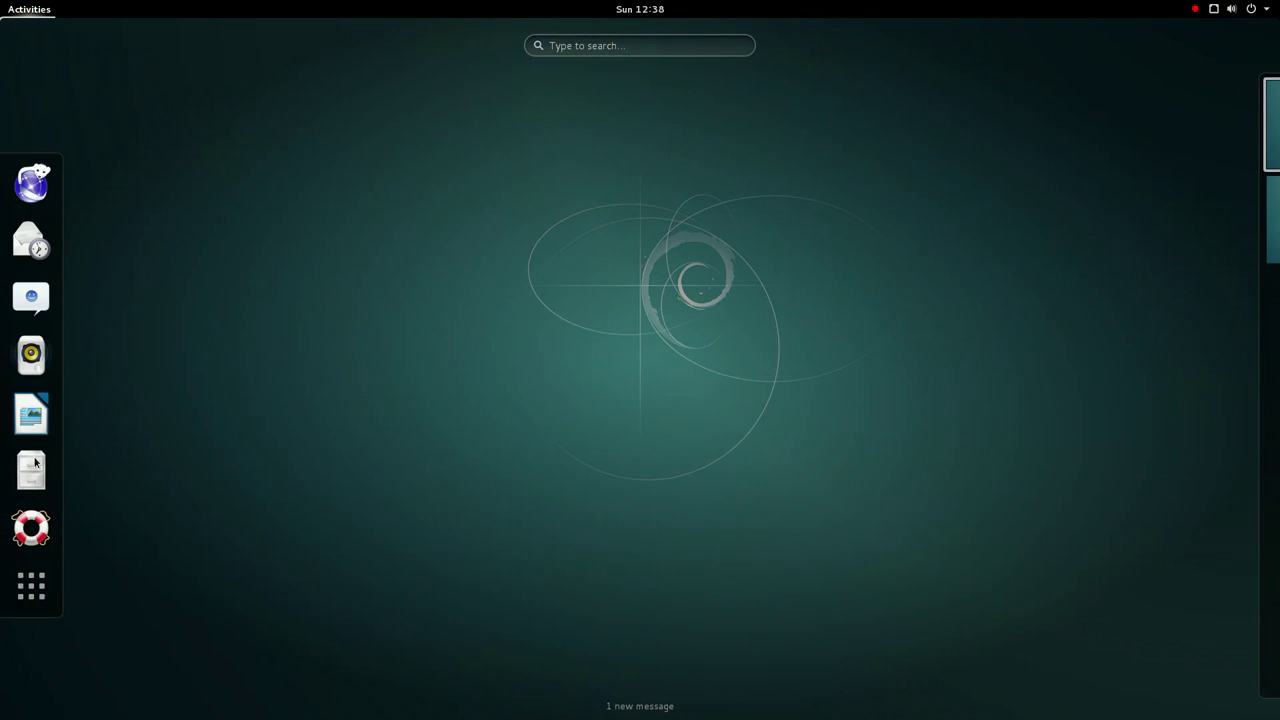
{"action": "left_click", "coordinate": [30, 590]}
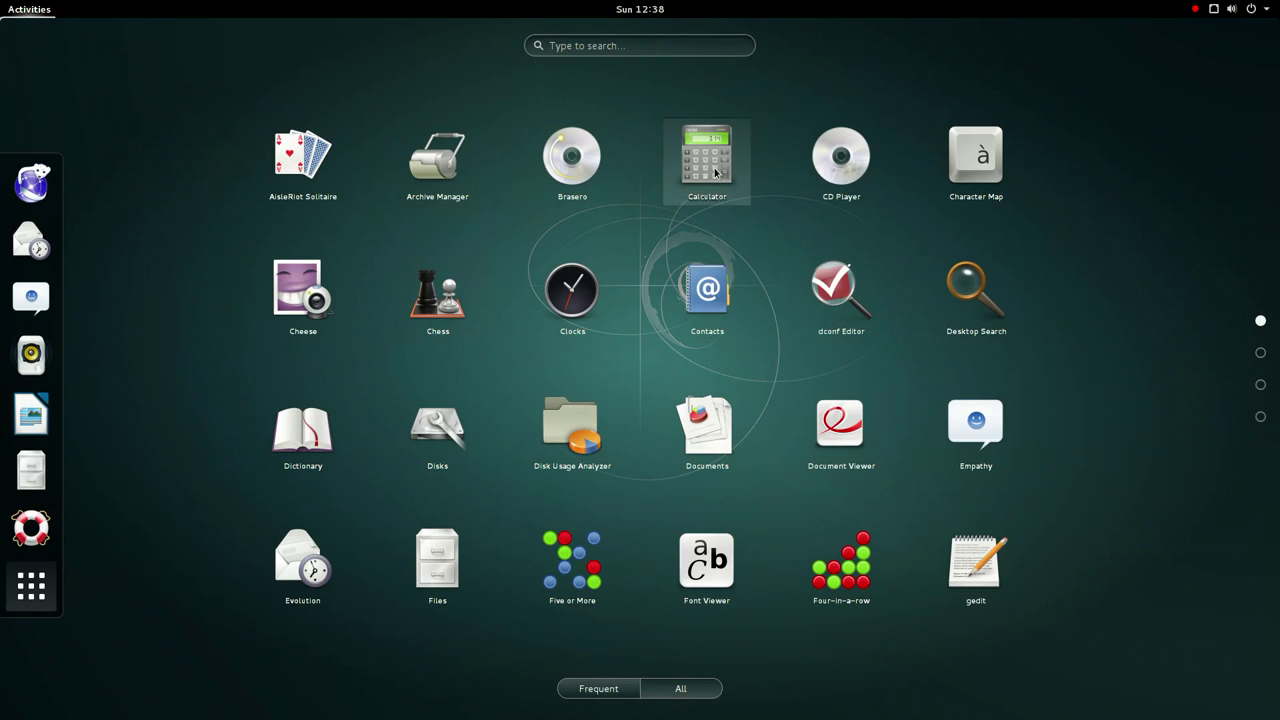
- Launch Calculator, view its mode list, and move the window to the screen centre
{"action": "left_click", "coordinate": [718, 172]}
{"action": "left_click", "coordinate": [140, 76]}
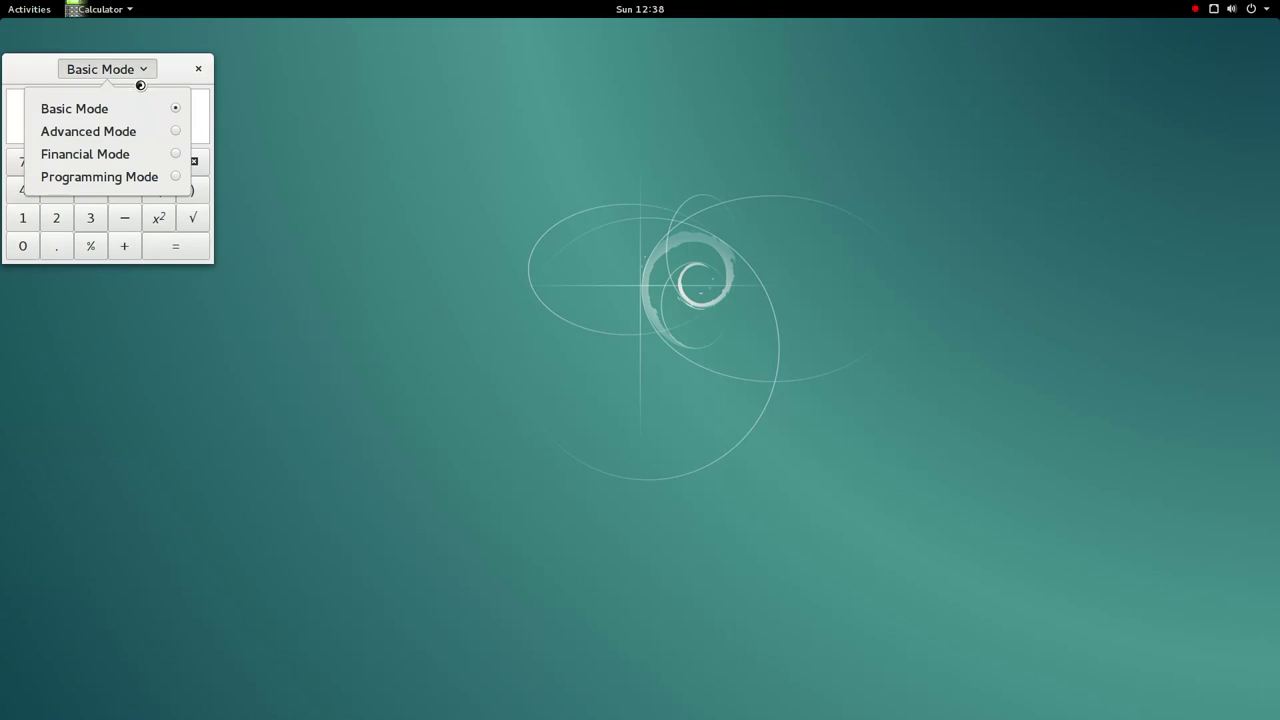
{"action": "left_click", "coordinate": [16, 80]}
{"action": "left_click_drag", "start_coordinate": [20, 80], "coordinate": [460, 205]}
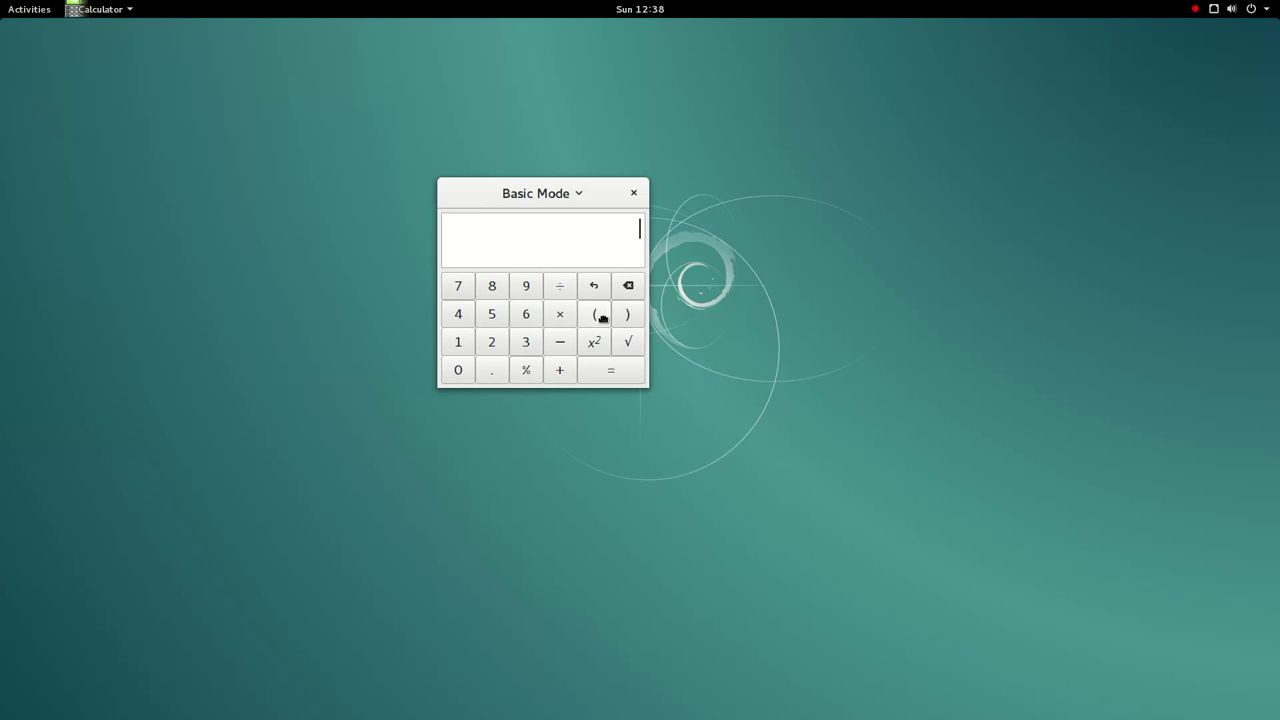
- Calculate 99 ÷ 18 = 5.5, square it to 30.25, and take 30.25 percent
{"action": "double_click", "coordinate": [536, 293]}
{"action": "left_click", "coordinate": [562, 297]}
{"action": "left_click", "coordinate": [466, 345]}
{"action": "left_click", "coordinate": [491, 290]}
{"action": "left_click", "coordinate": [605, 376]}
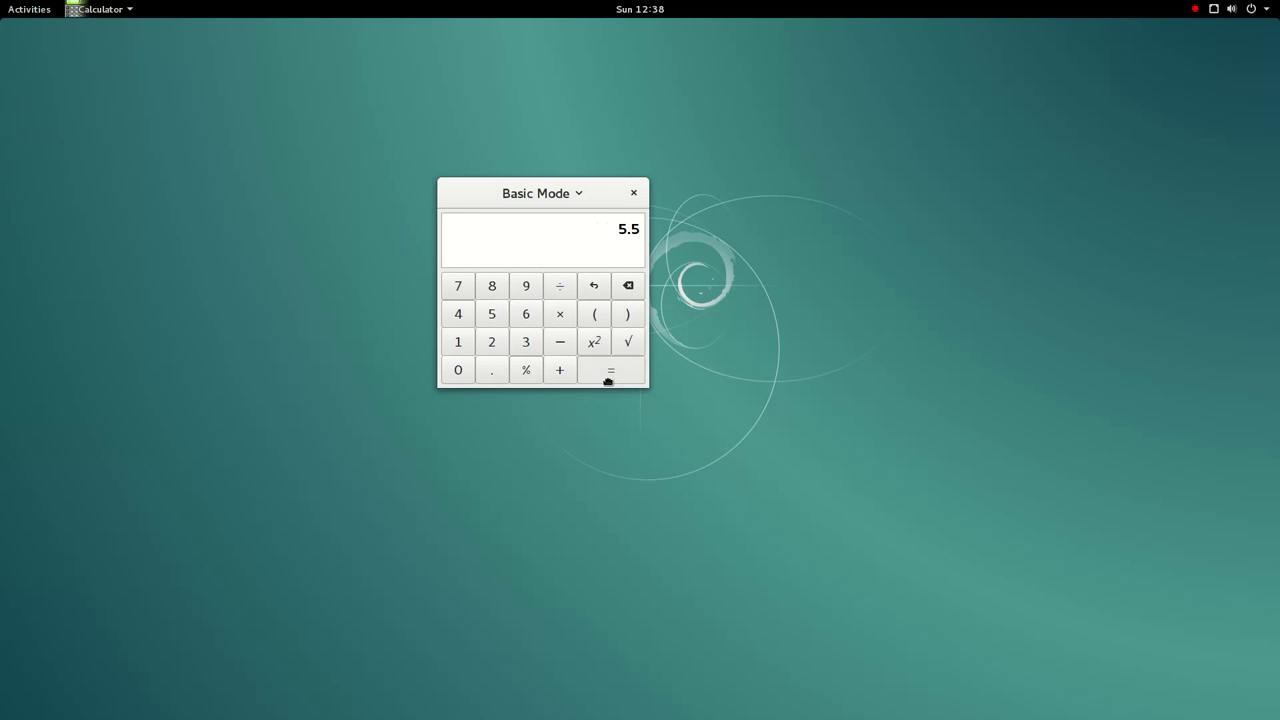
{"action": "left_click", "coordinate": [603, 349]}
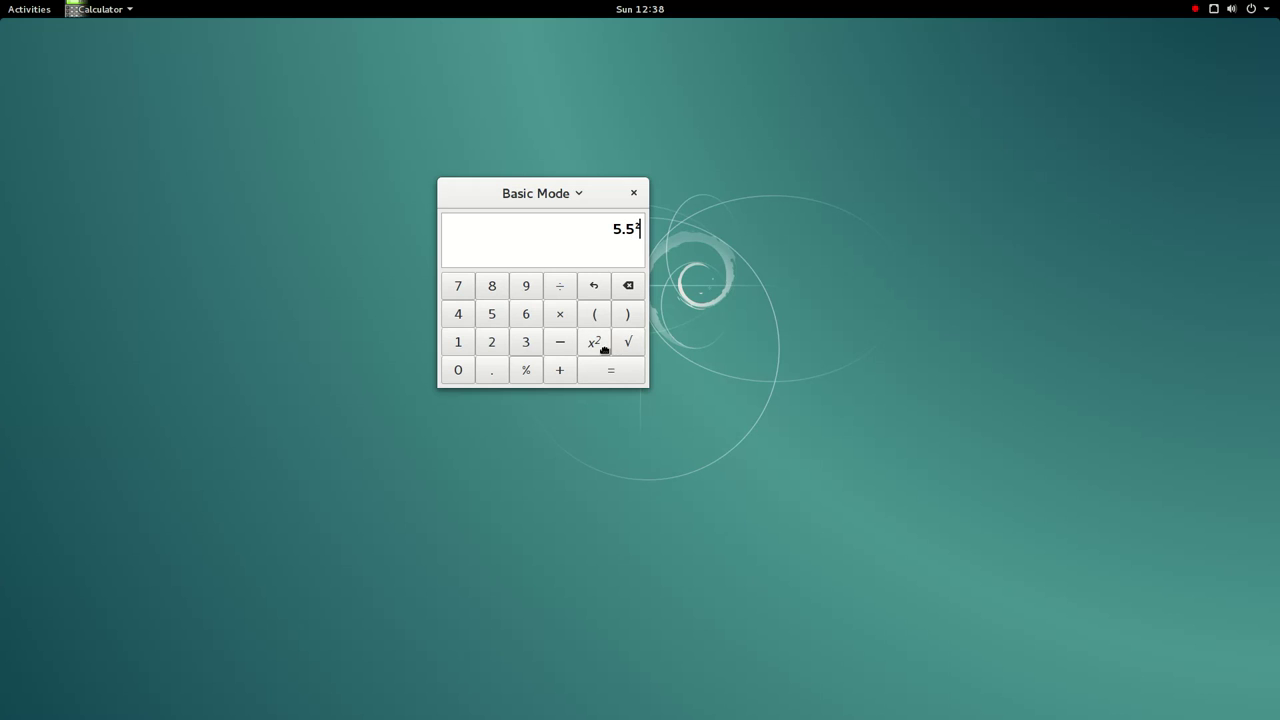
{"action": "left_click", "coordinate": [610, 374]}
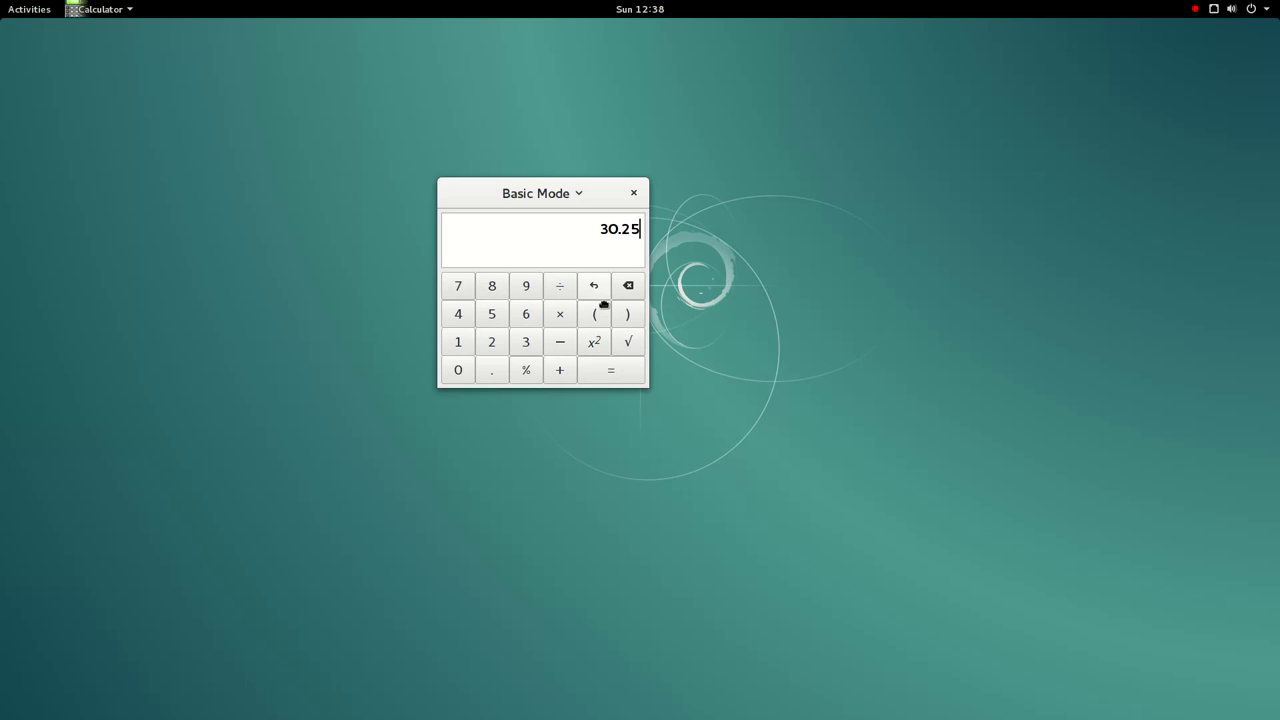
{"action": "left_click", "coordinate": [533, 379]}
{"action": "left_click", "coordinate": [631, 378]}
- Switch to Advanced mode and convert the value using Years to Days
{"action": "left_click", "coordinate": [545, 193]}
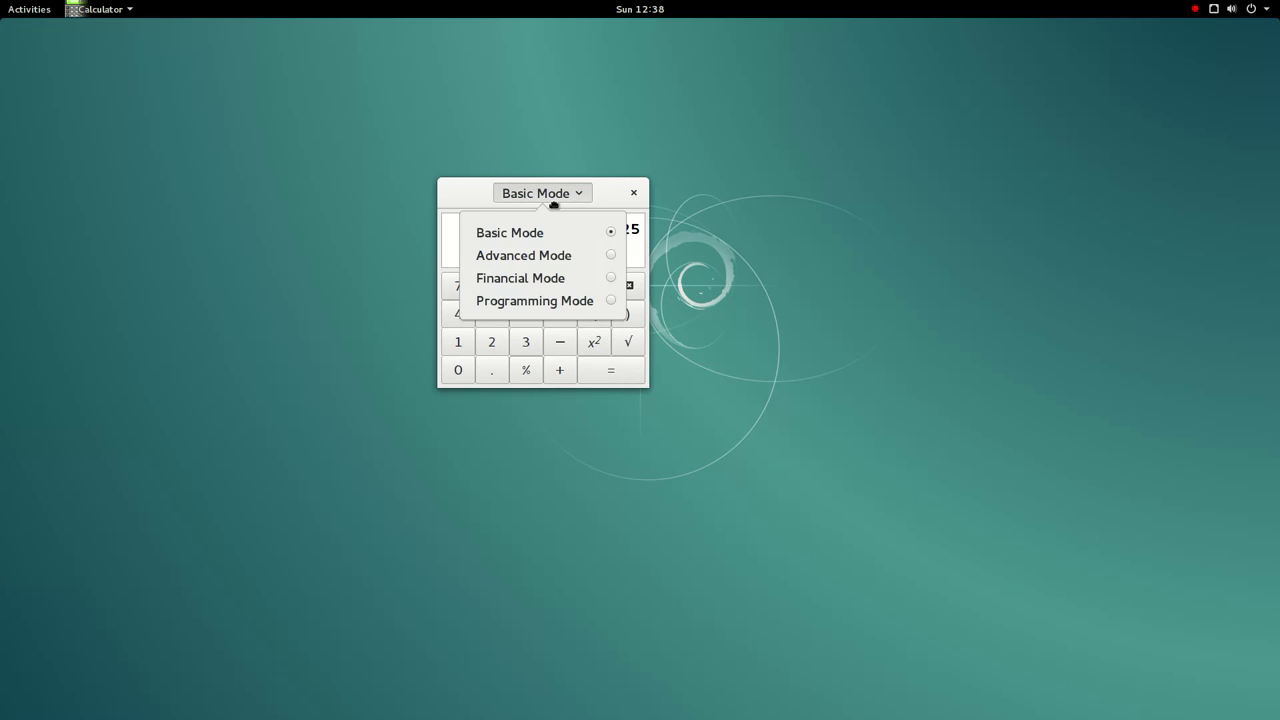
{"action": "left_click", "coordinate": [560, 254]}
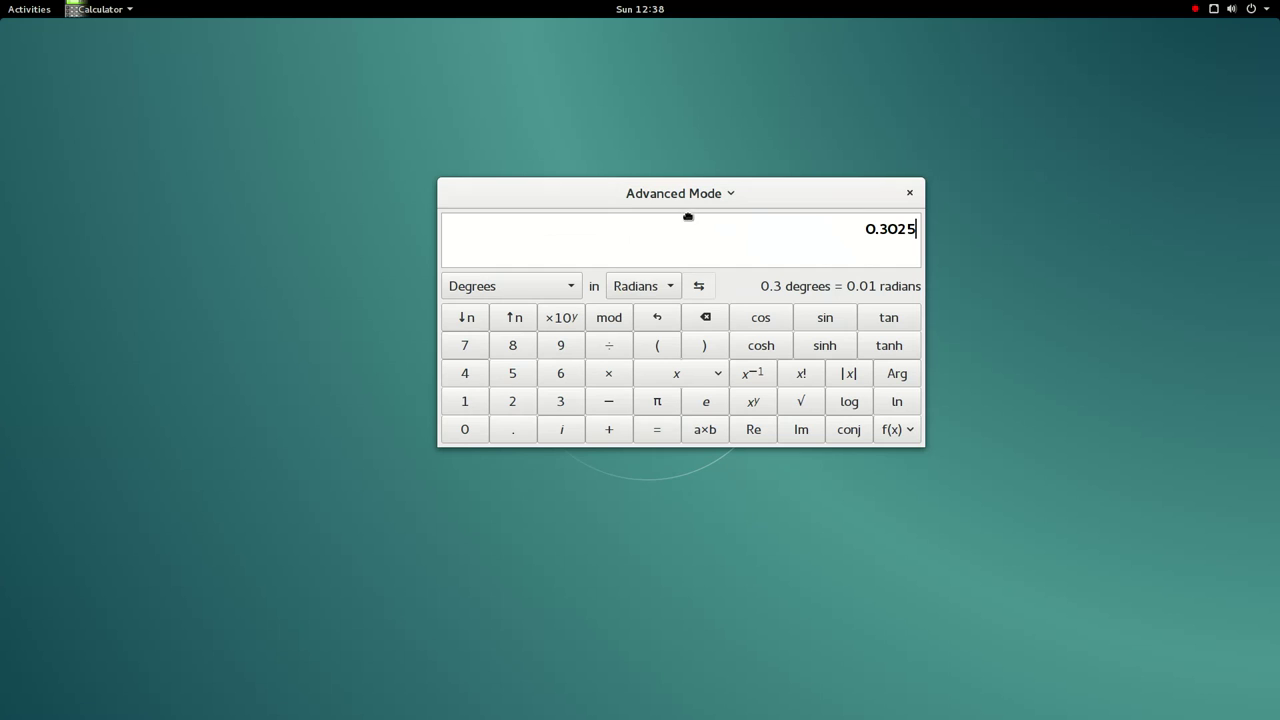
{"action": "left_click", "coordinate": [640, 287]}
{"action": "left_click", "coordinate": [643, 290]}
{"action": "left_click", "coordinate": [540, 290]}
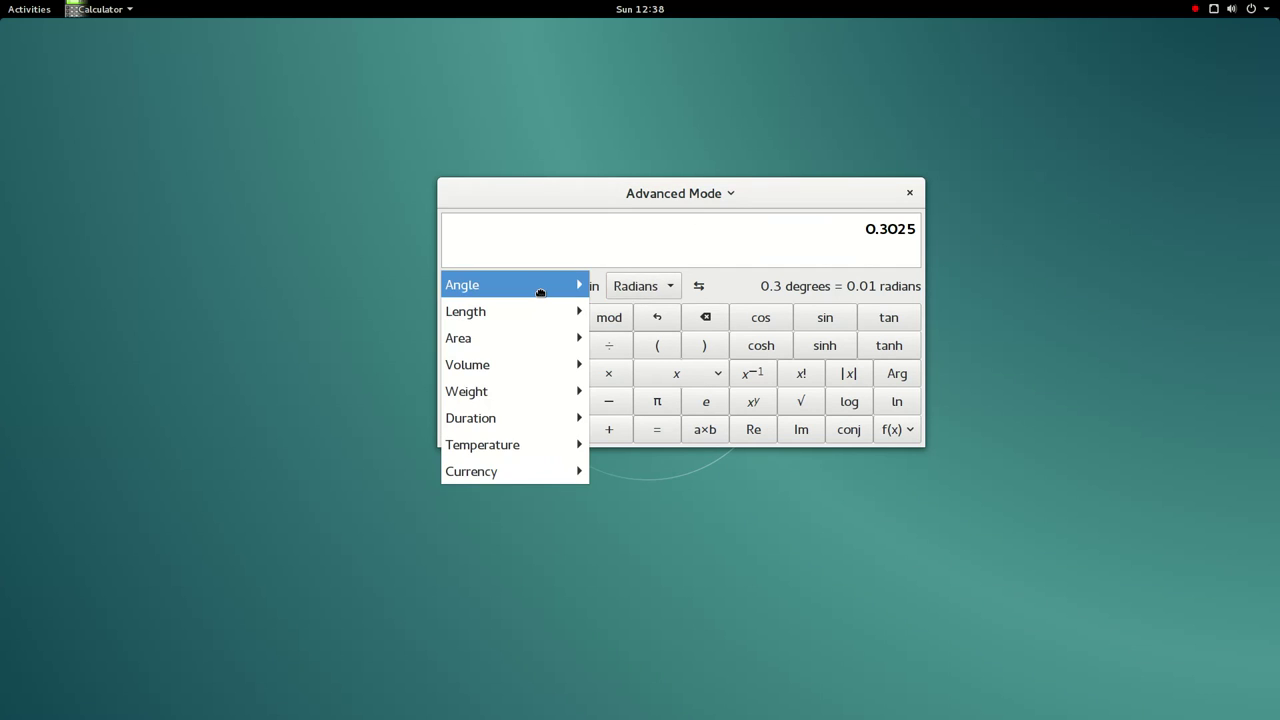
{"action": "mouse_move", "coordinate": [540, 292]}
{"action": "mouse_move", "coordinate": [528, 420]}
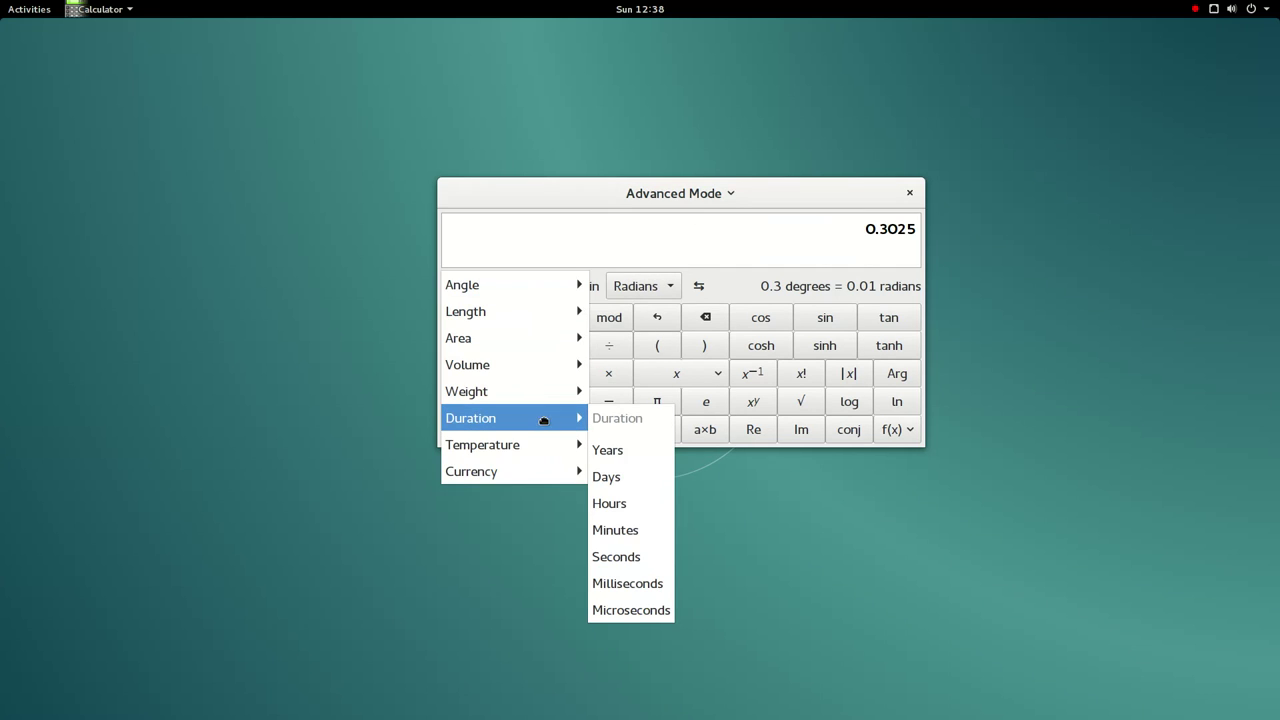
{"action": "left_click", "coordinate": [634, 465]}
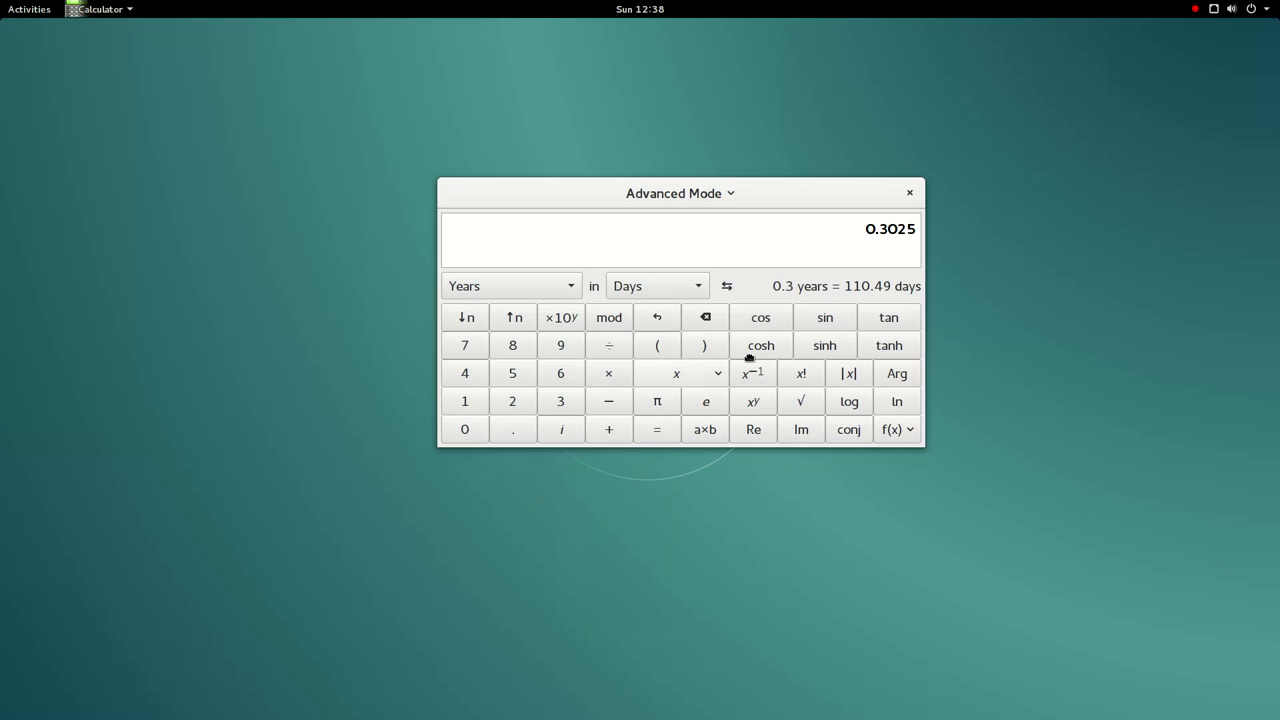
{"action": "left_click", "coordinate": [673, 433]}
- Switch to Financial mode, then Programming Mode, and close Calculator
{"action": "left_click", "coordinate": [668, 195]}
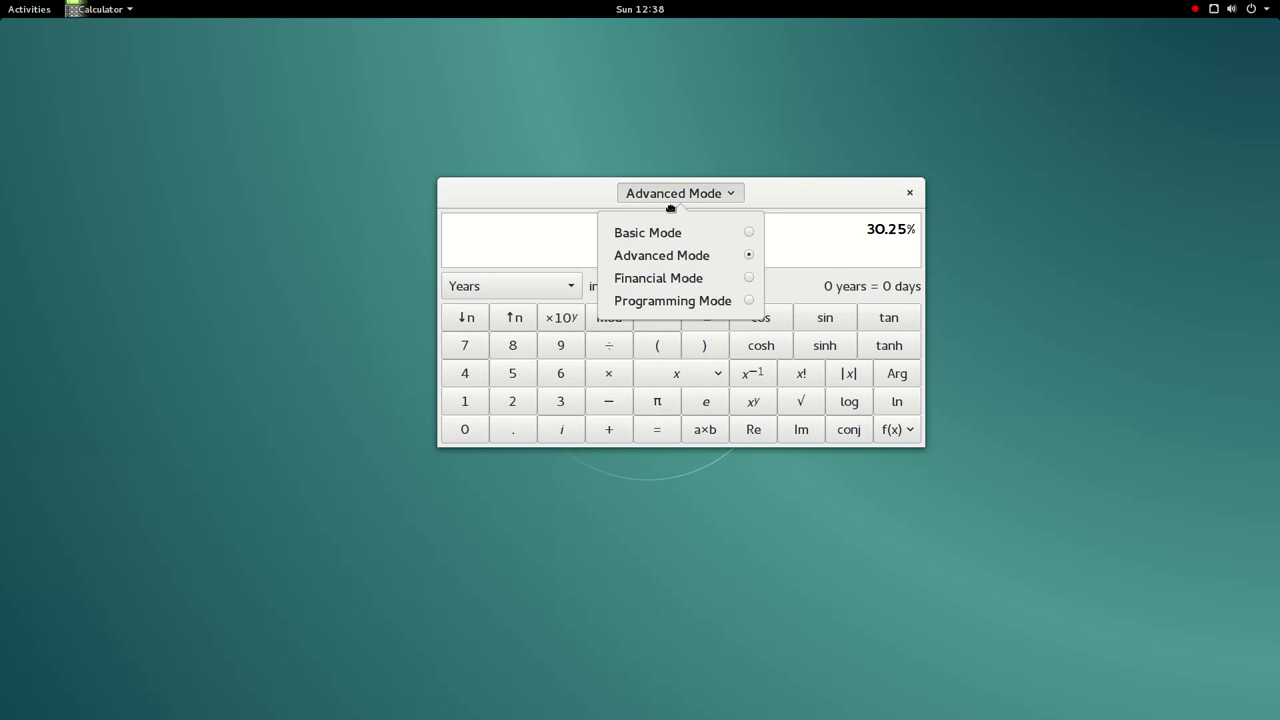
{"action": "left_click", "coordinate": [668, 278]}
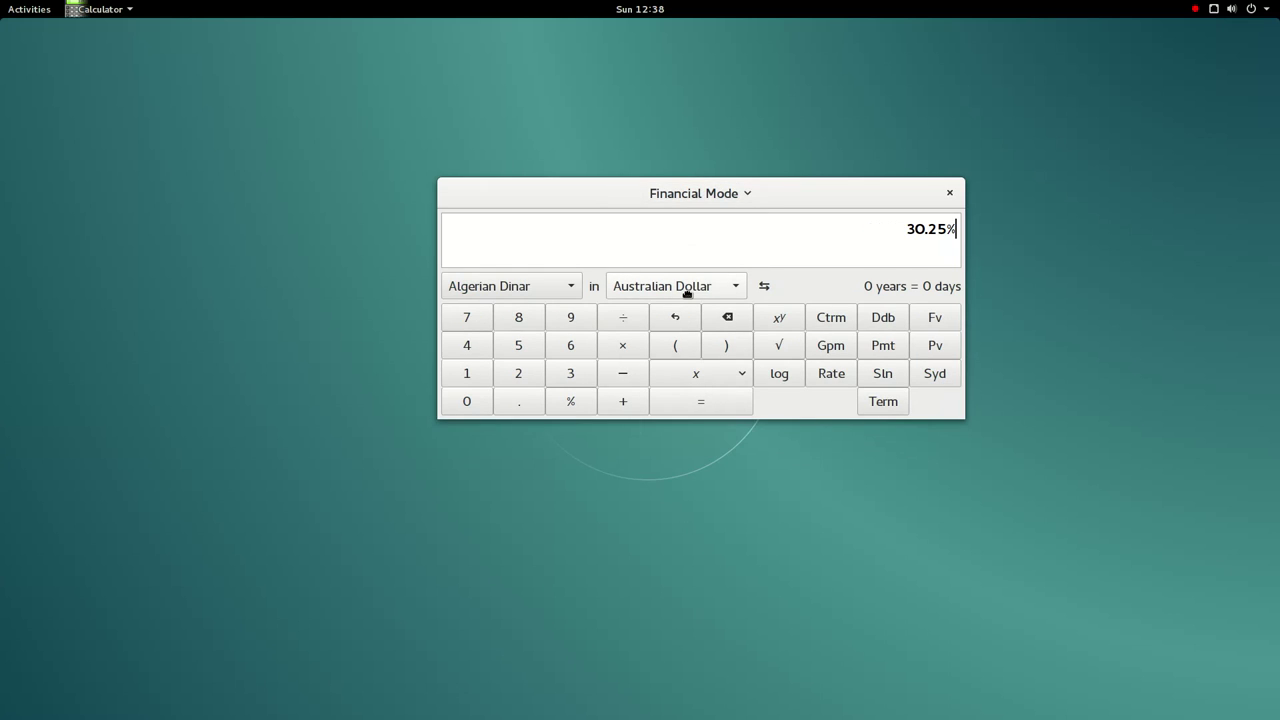
{"action": "left_click", "coordinate": [705, 198]}
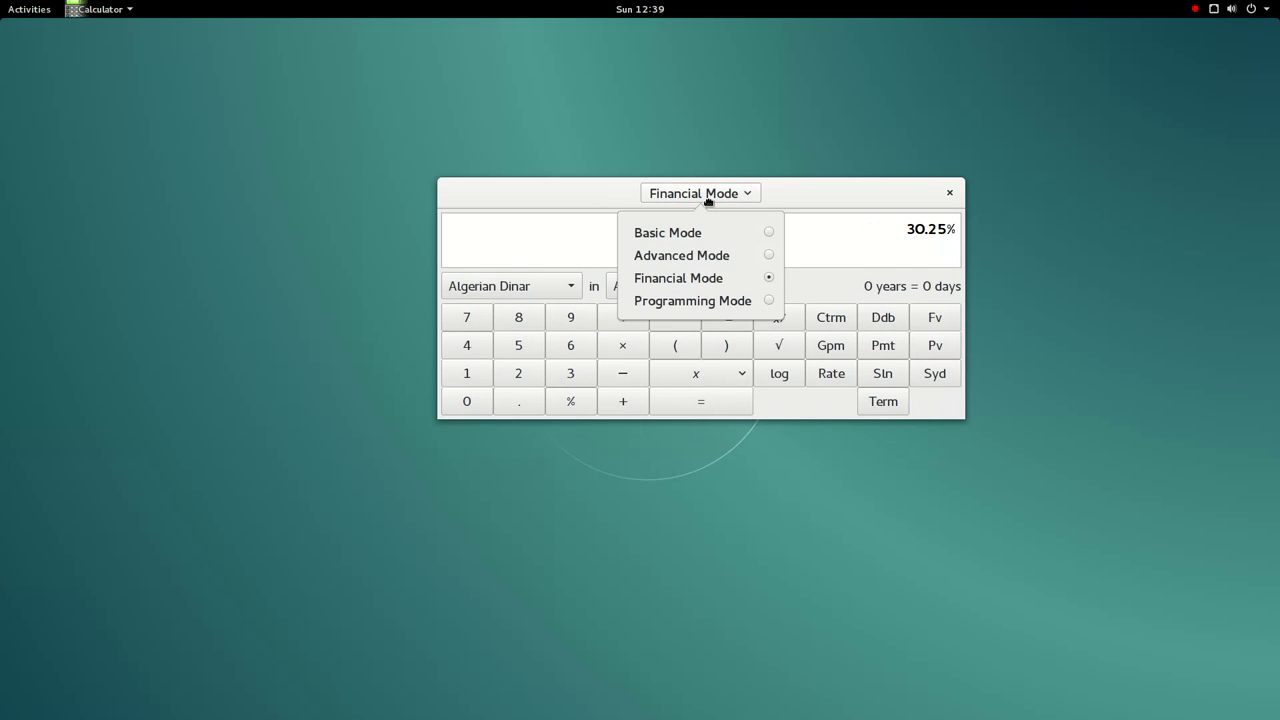
{"action": "left_click", "coordinate": [685, 310]}
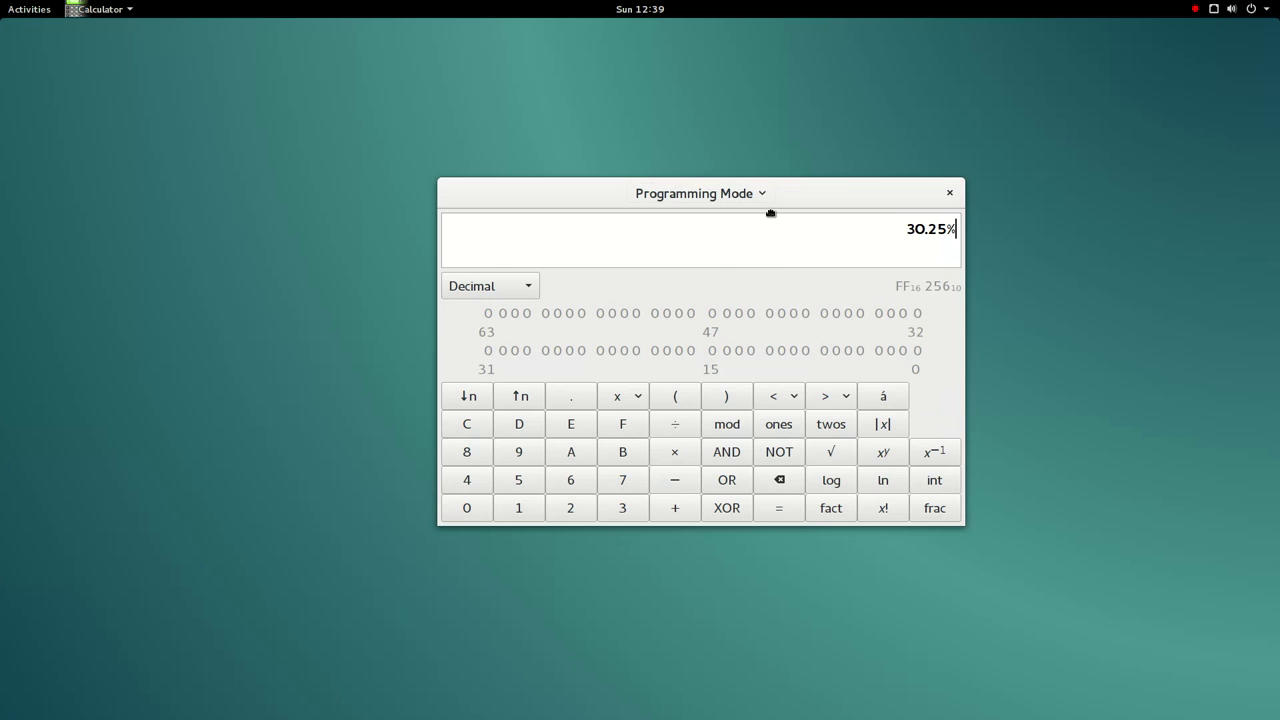
{"action": "left_click", "coordinate": [950, 193]}
{"action": "left_click", "coordinate": [52, 9]}
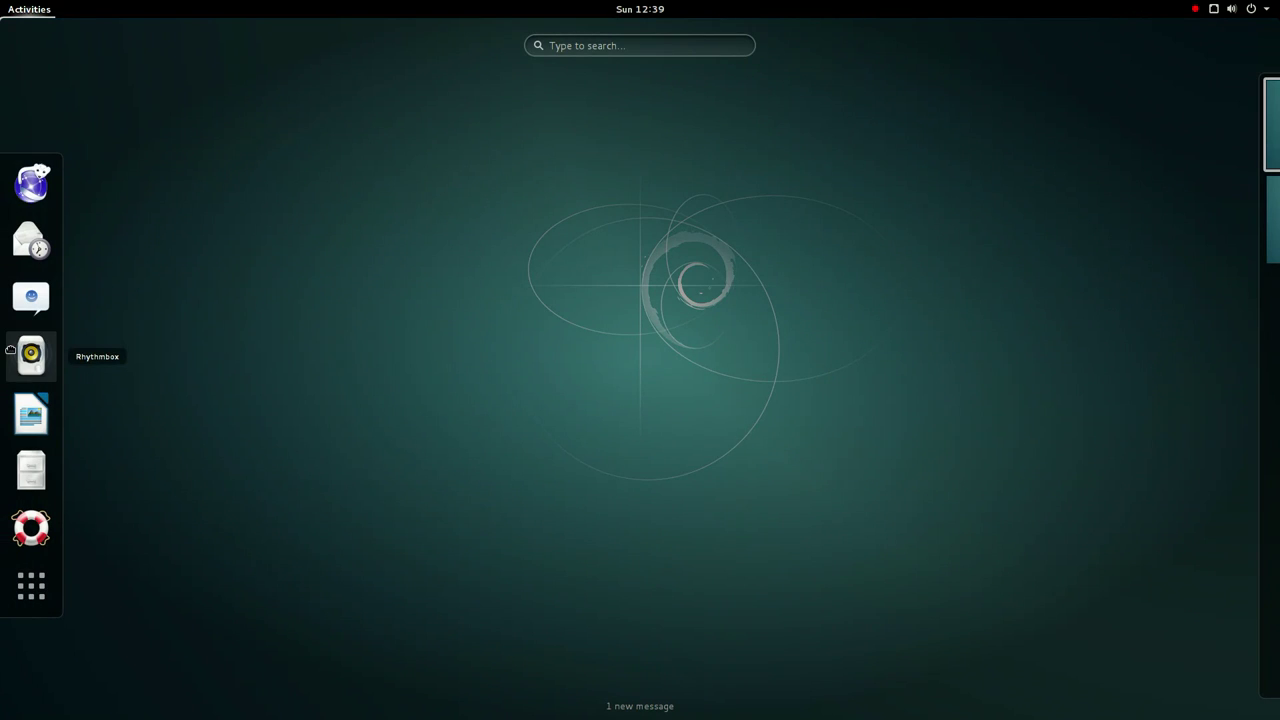
- Launch Character Map and browse the Linear A and New Tai Lue scripts
{"action": "left_click", "coordinate": [43, 595]}
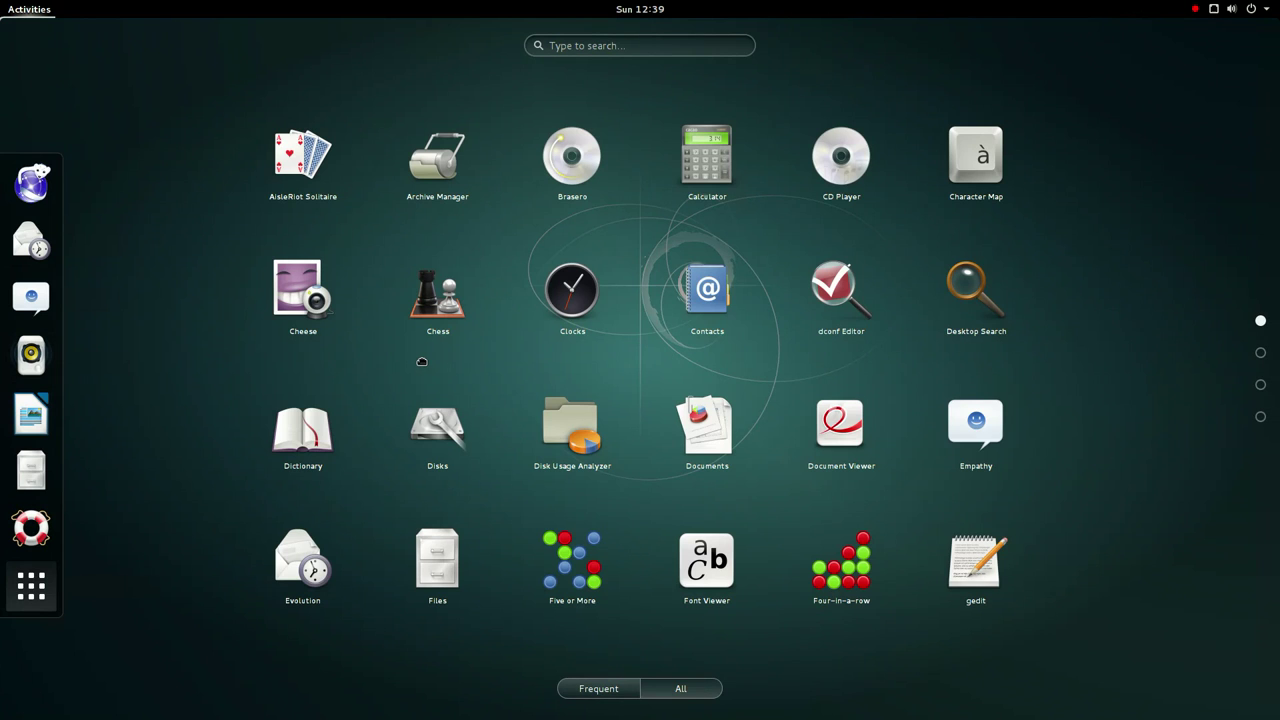
{"action": "left_click", "coordinate": [976, 194]}
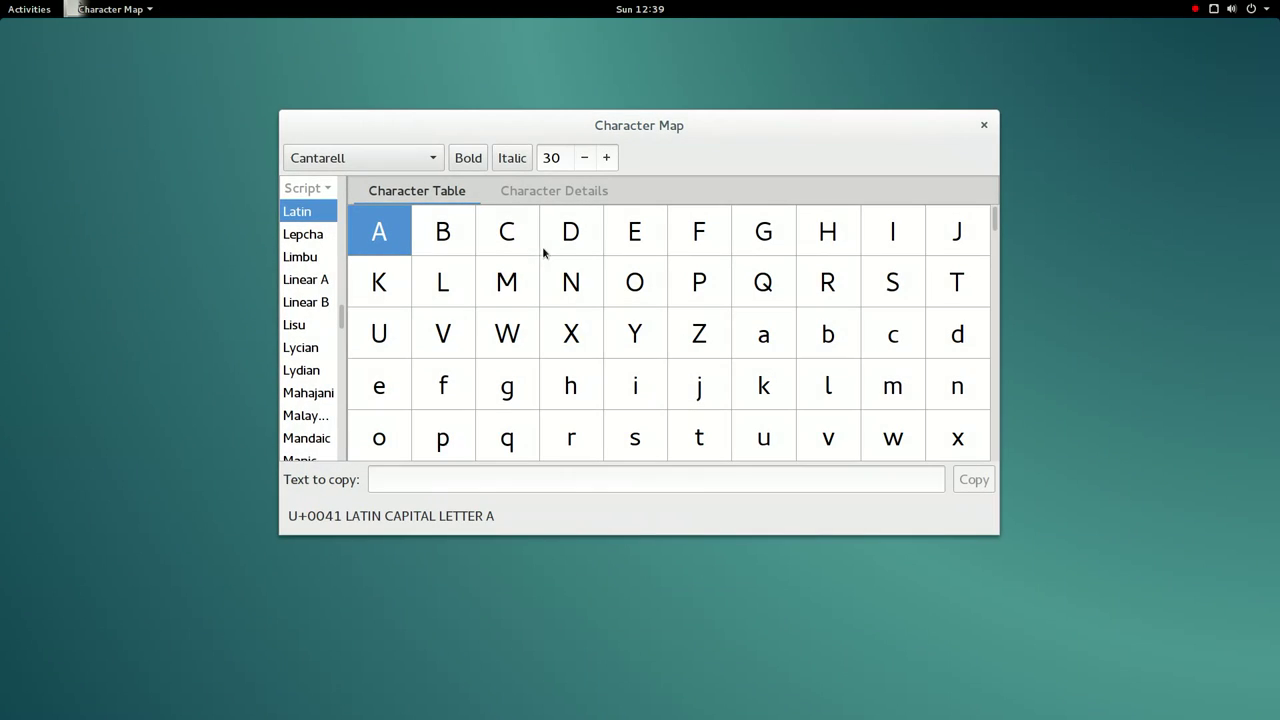
{"action": "left_click", "coordinate": [300, 278]}
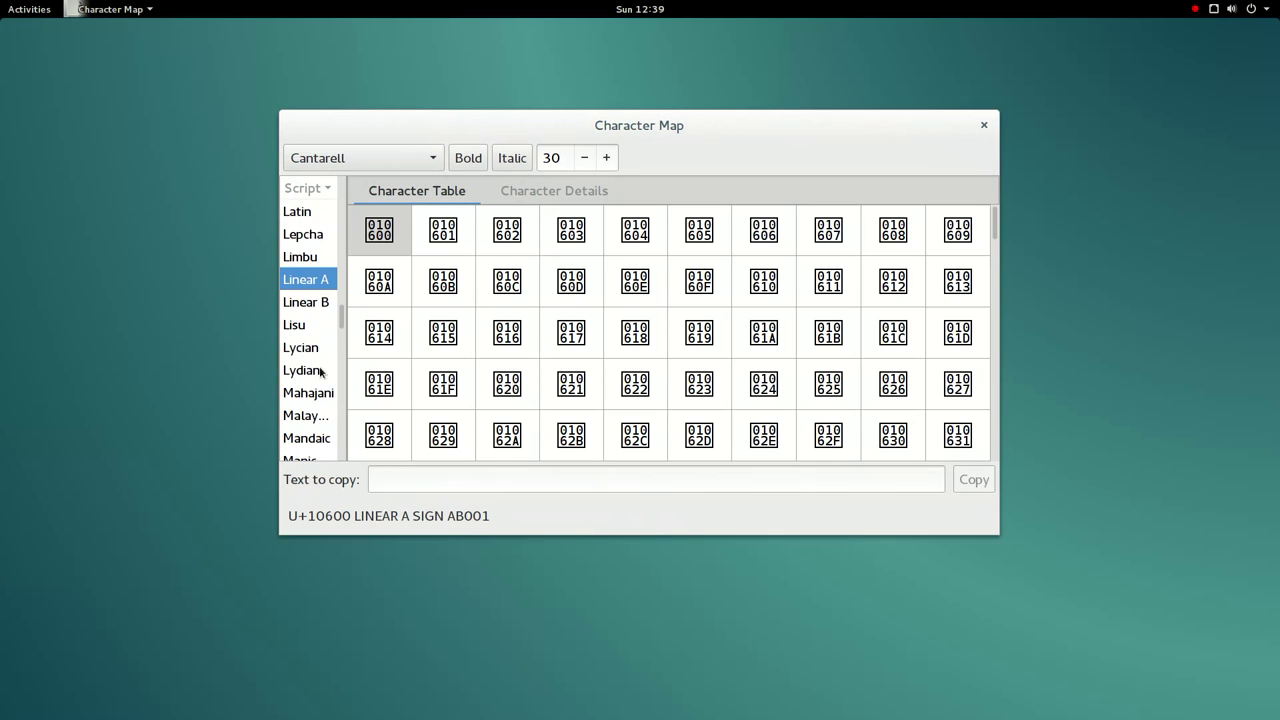
{"action": "scroll", "coordinate": [320, 372], "scroll_direction": "down", "scroll_amount": 5}
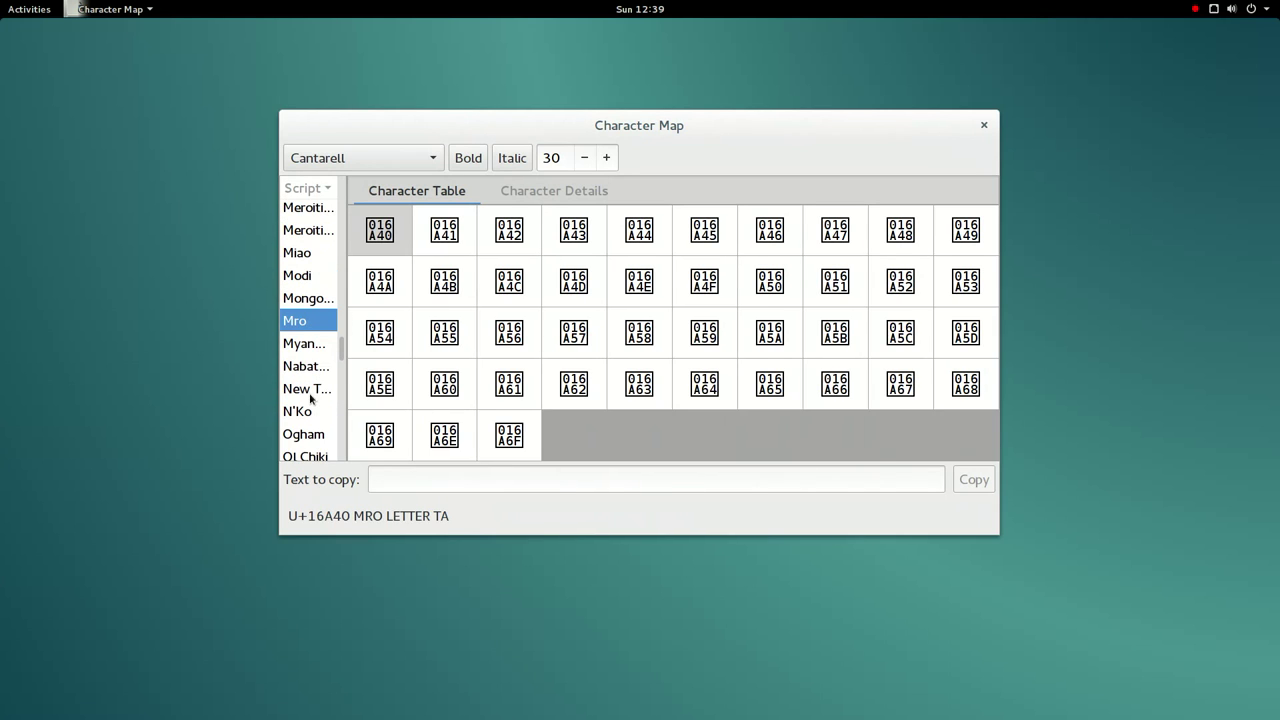
{"action": "left_click", "coordinate": [312, 392]}
{"action": "scroll", "coordinate": [318, 300], "scroll_direction": "up", "scroll_amount": 3}
{"action": "scroll", "coordinate": [317, 300], "scroll_direction": "up", "scroll_amount": 10}
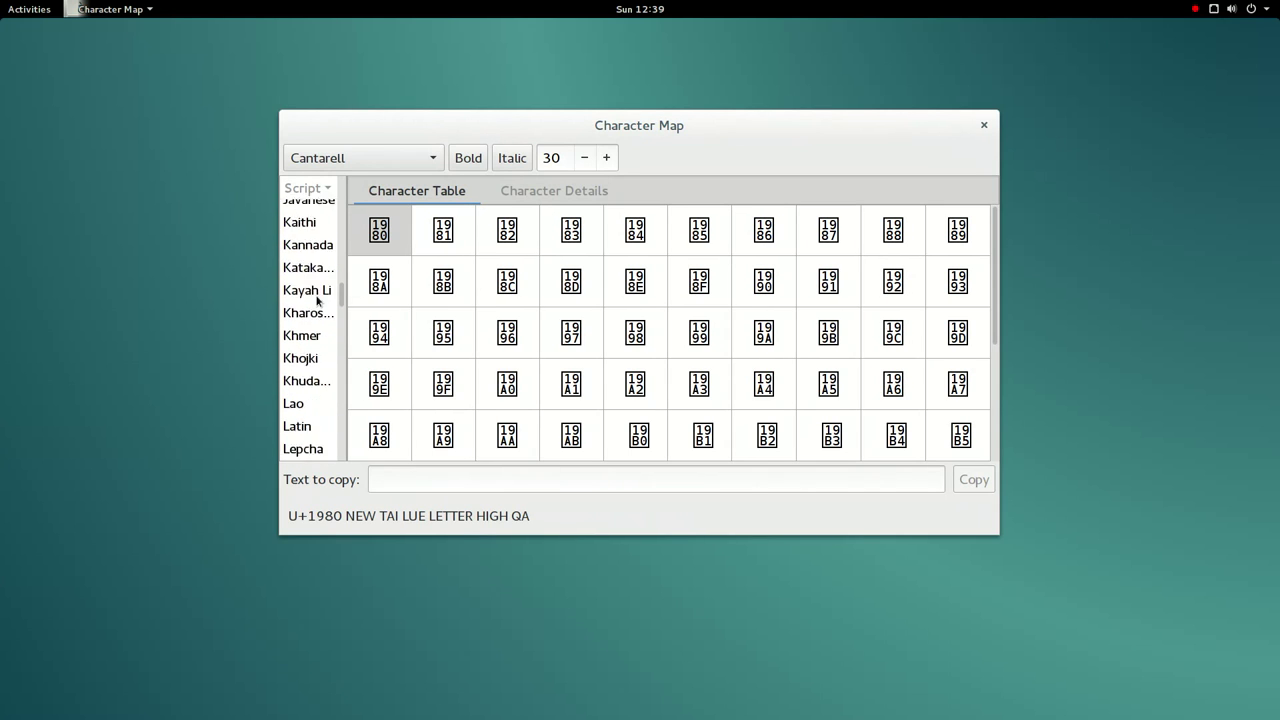
{"action": "scroll", "coordinate": [317, 300], "scroll_direction": "up", "scroll_amount": 3}
- Pick Cyrillic, add capital KJE (Ќ) to the copy text, copy it, and close Character Map
{"action": "left_click", "coordinate": [317, 295]}
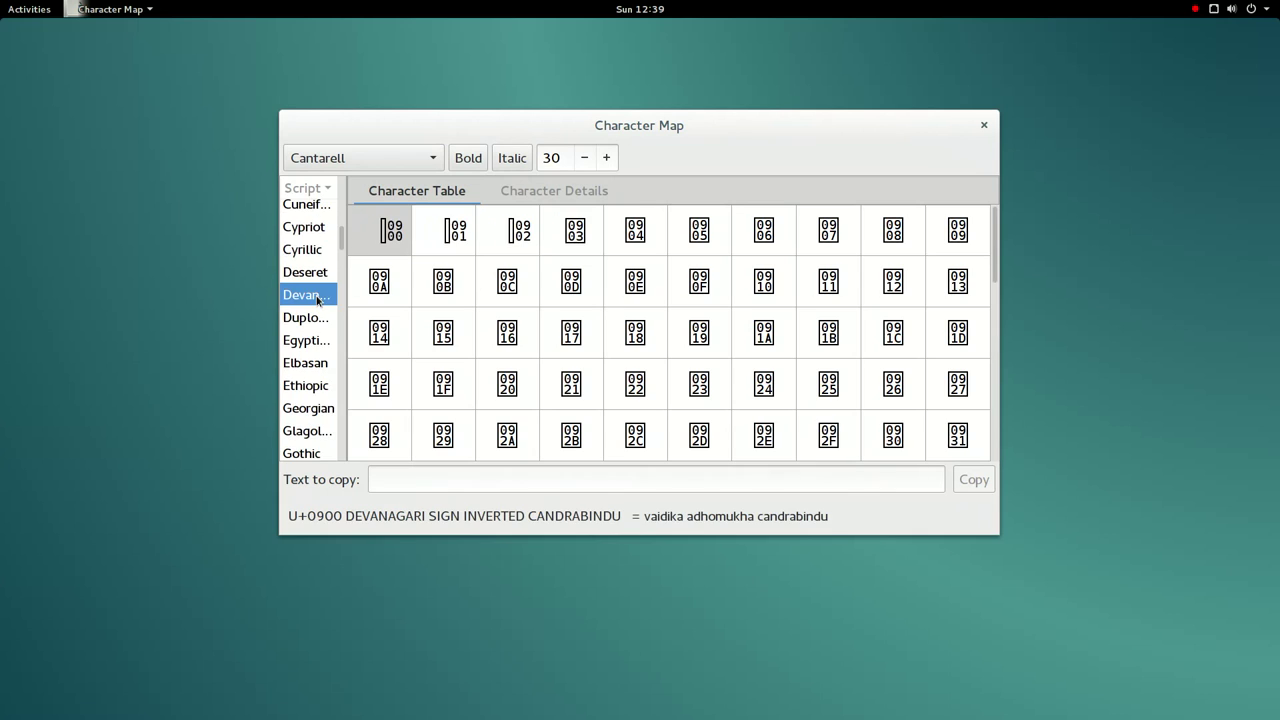
{"action": "left_click", "coordinate": [291, 270]}
{"action": "left_click", "coordinate": [299, 249]}
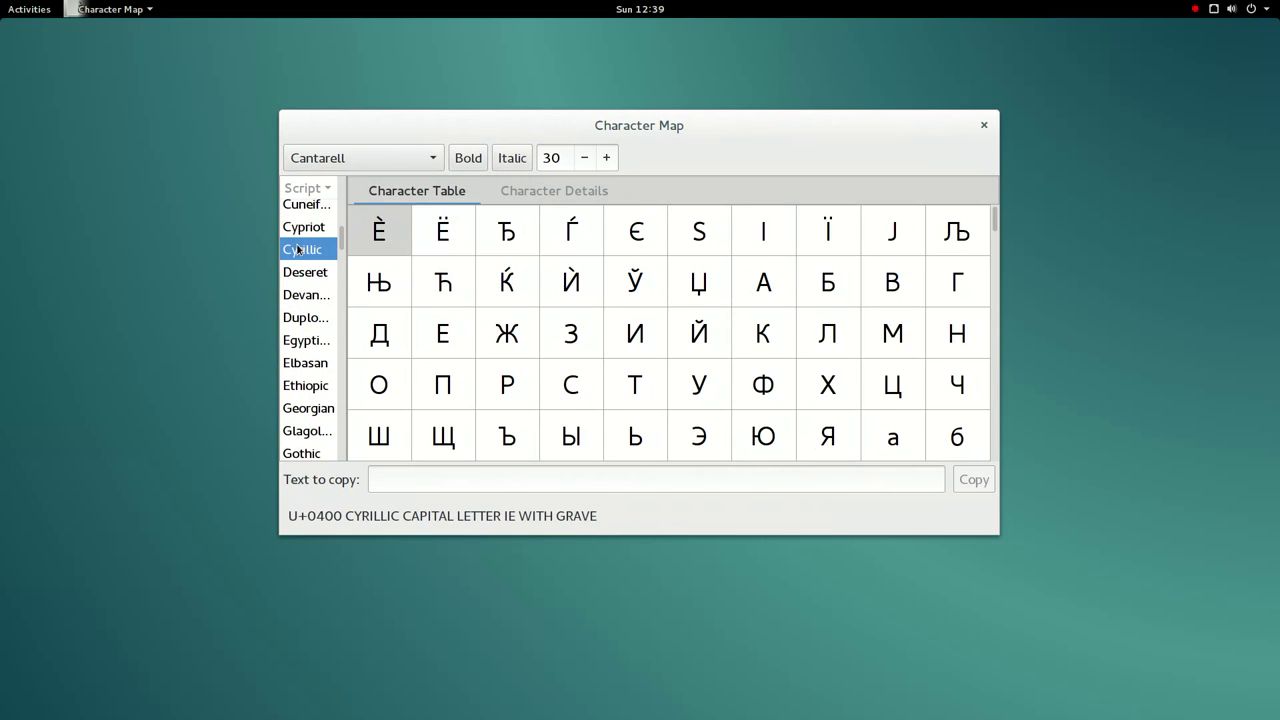
{"action": "left_click", "coordinate": [503, 300]}
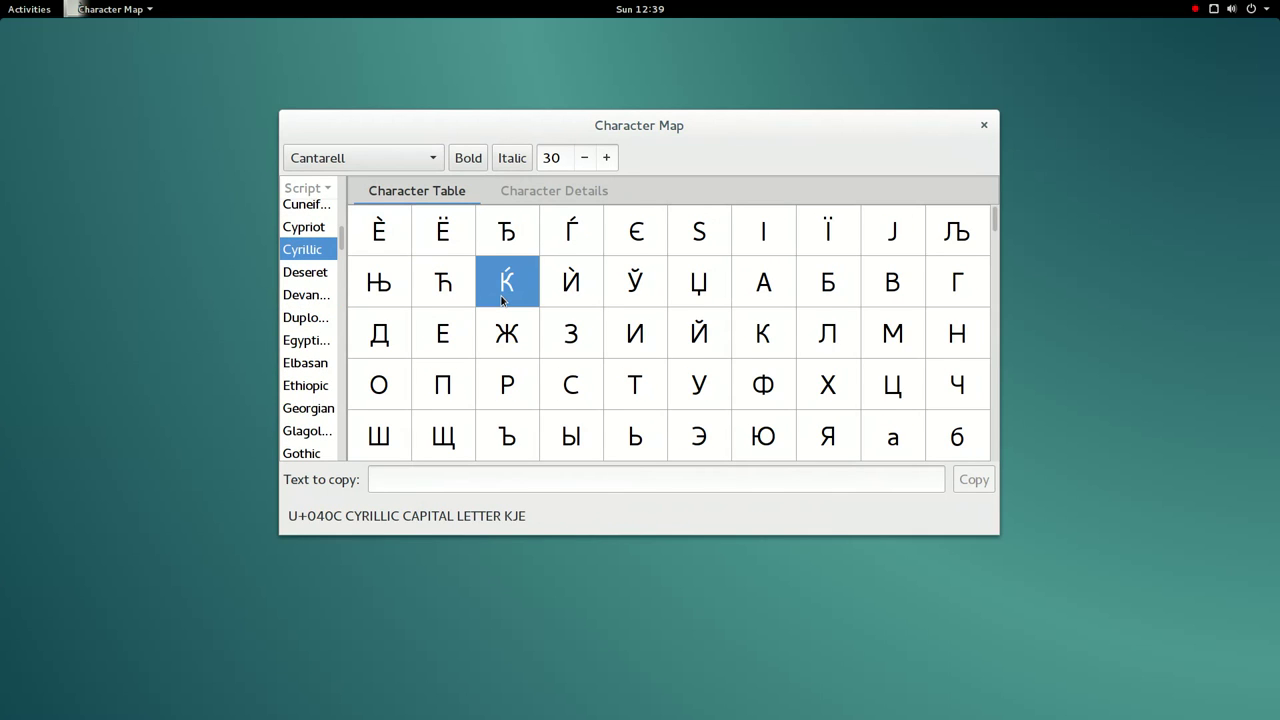
{"action": "mouse_move", "coordinate": [503, 300]}
{"action": "double_click", "coordinate": [497, 291]}
{"action": "left_click", "coordinate": [972, 481]}
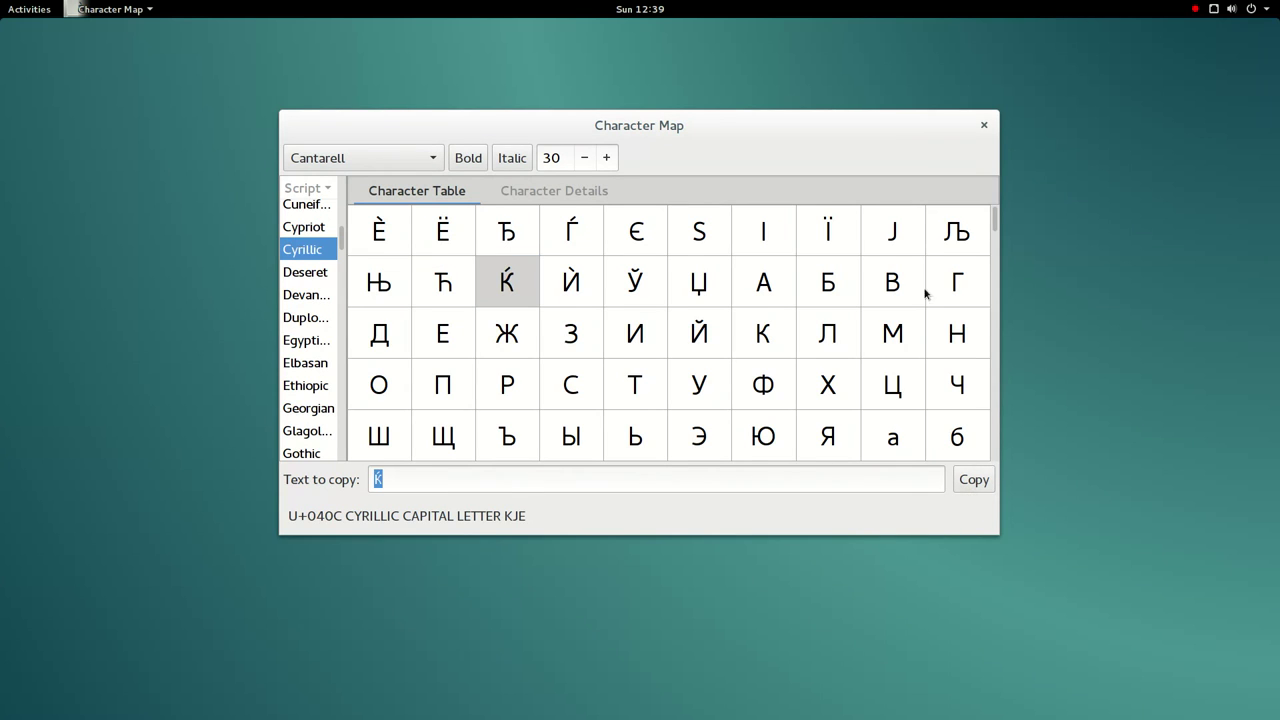
{"action": "left_click", "coordinate": [985, 124]}
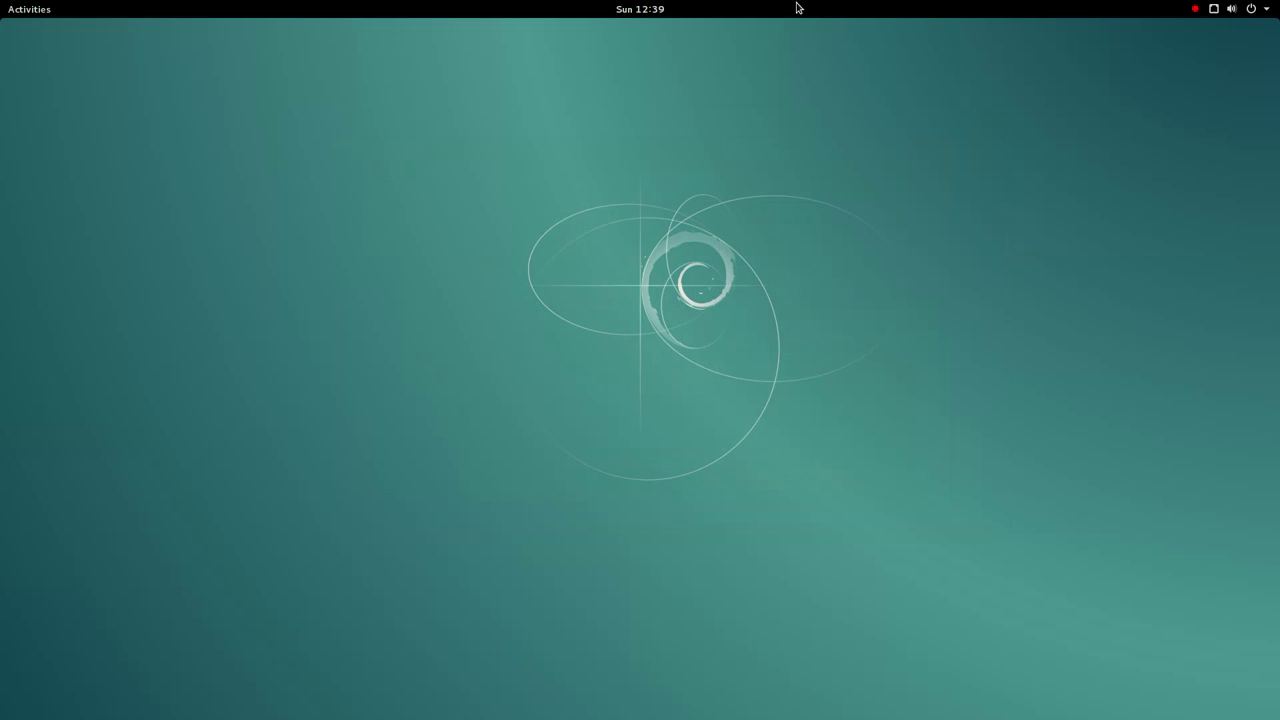
- Check today's calendar from the top-bar clock, then show the full application grid
{"action": "left_click", "coordinate": [602, 8]}
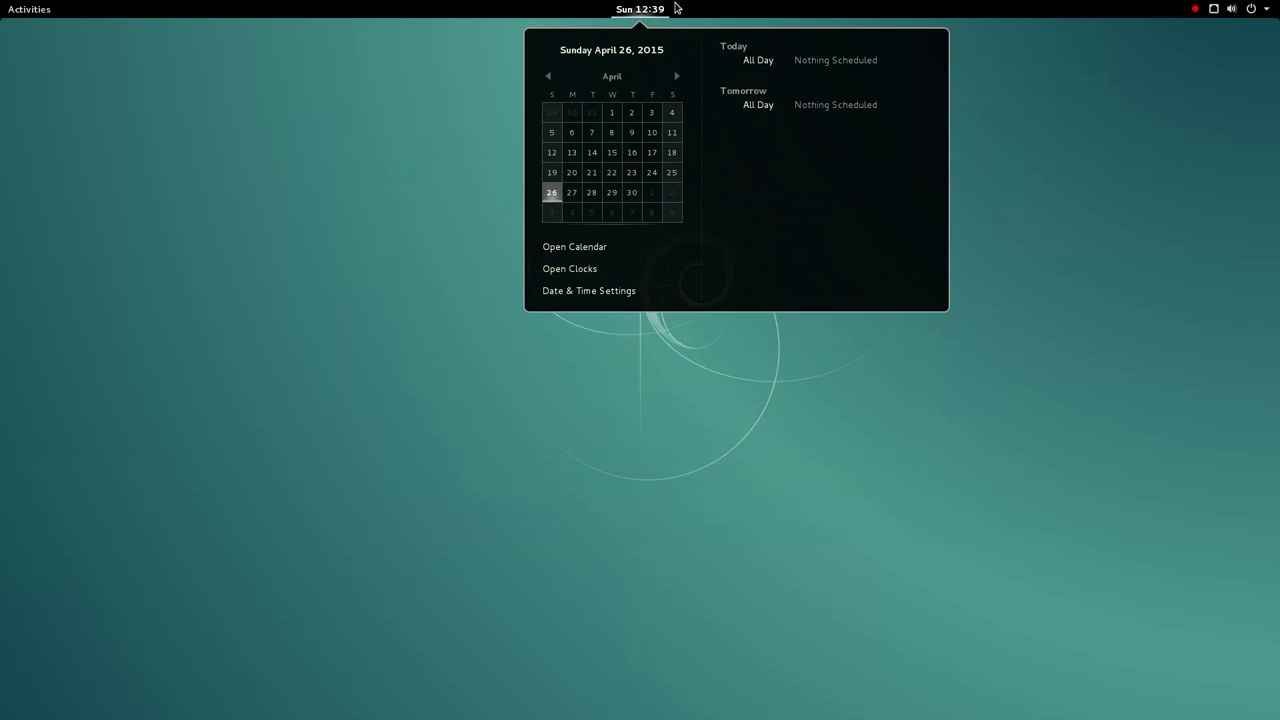
{"action": "left_click", "coordinate": [676, 8]}
{"action": "mouse_move", "coordinate": [8, 6]}
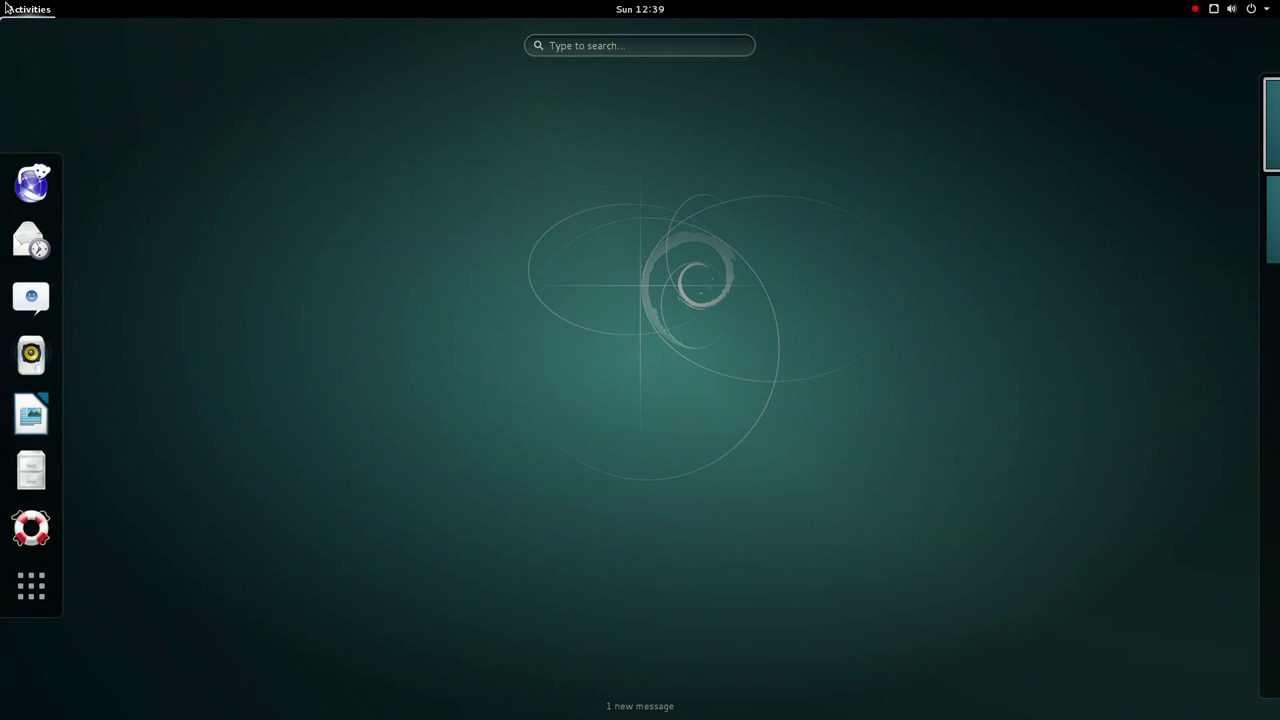
{"action": "left_click", "coordinate": [31, 586]}
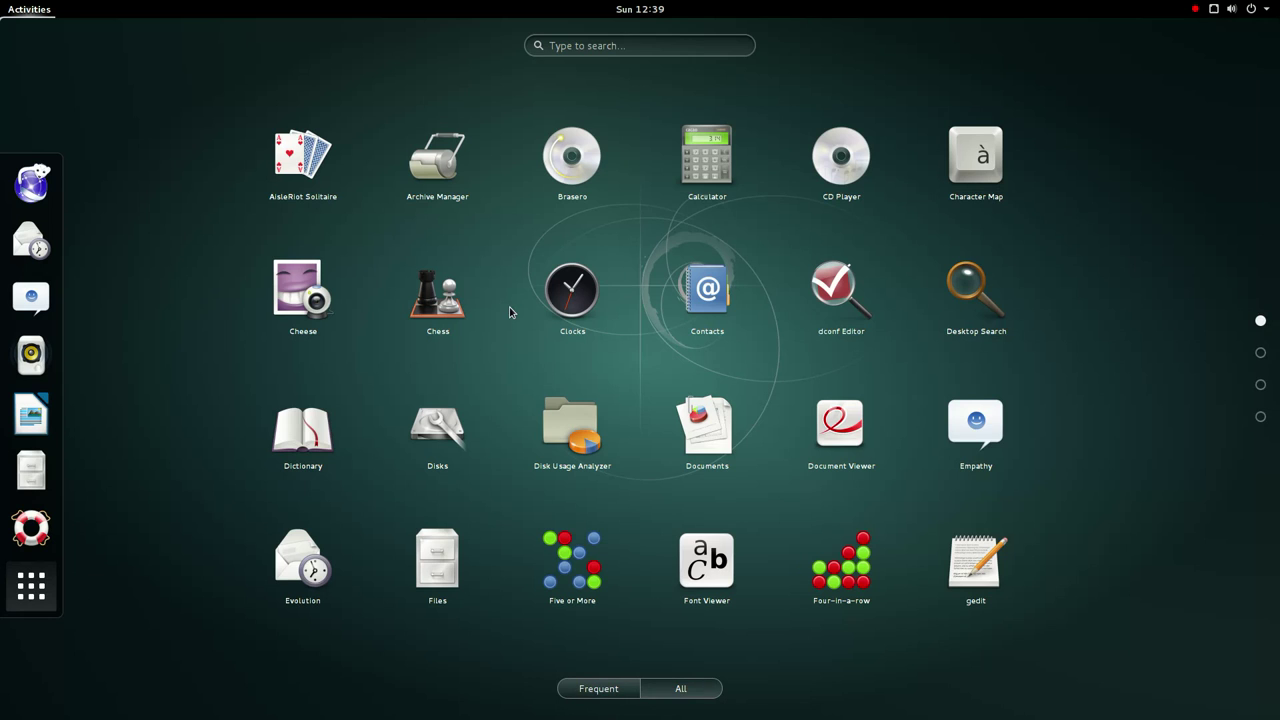
- Launch Contacts and confirm Local Address Book for new contacts
{"action": "left_click", "coordinate": [703, 300]}
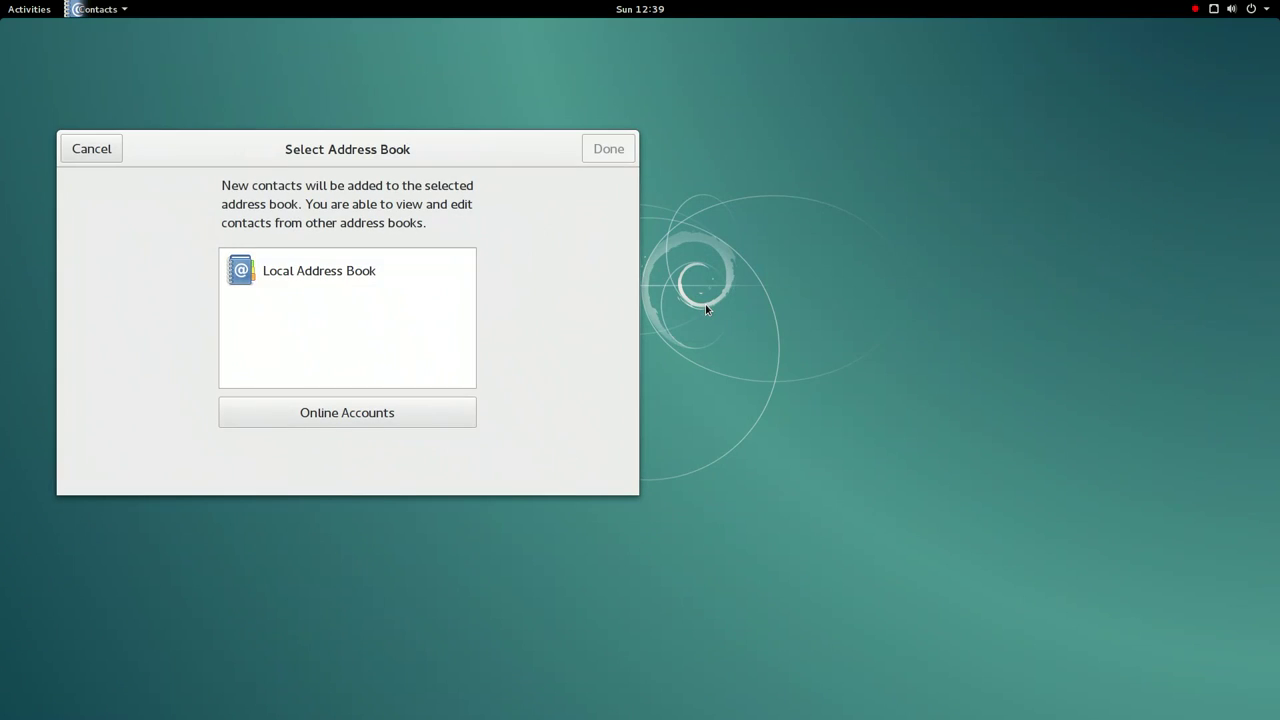
{"action": "left_click", "coordinate": [346, 274]}
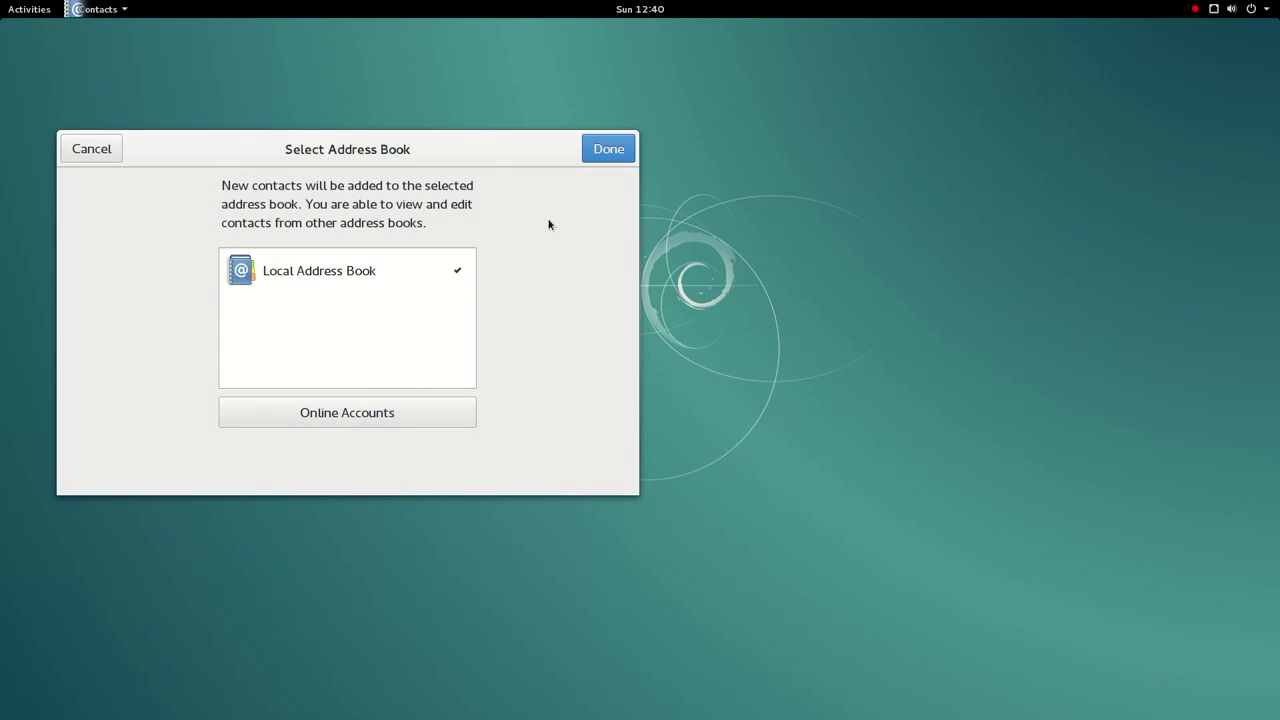
{"action": "left_click", "coordinate": [608, 149]}
- Try the contact search, abandon a first new-contact form, and start a fresh one
{"action": "left_click", "coordinate": [196, 184]}
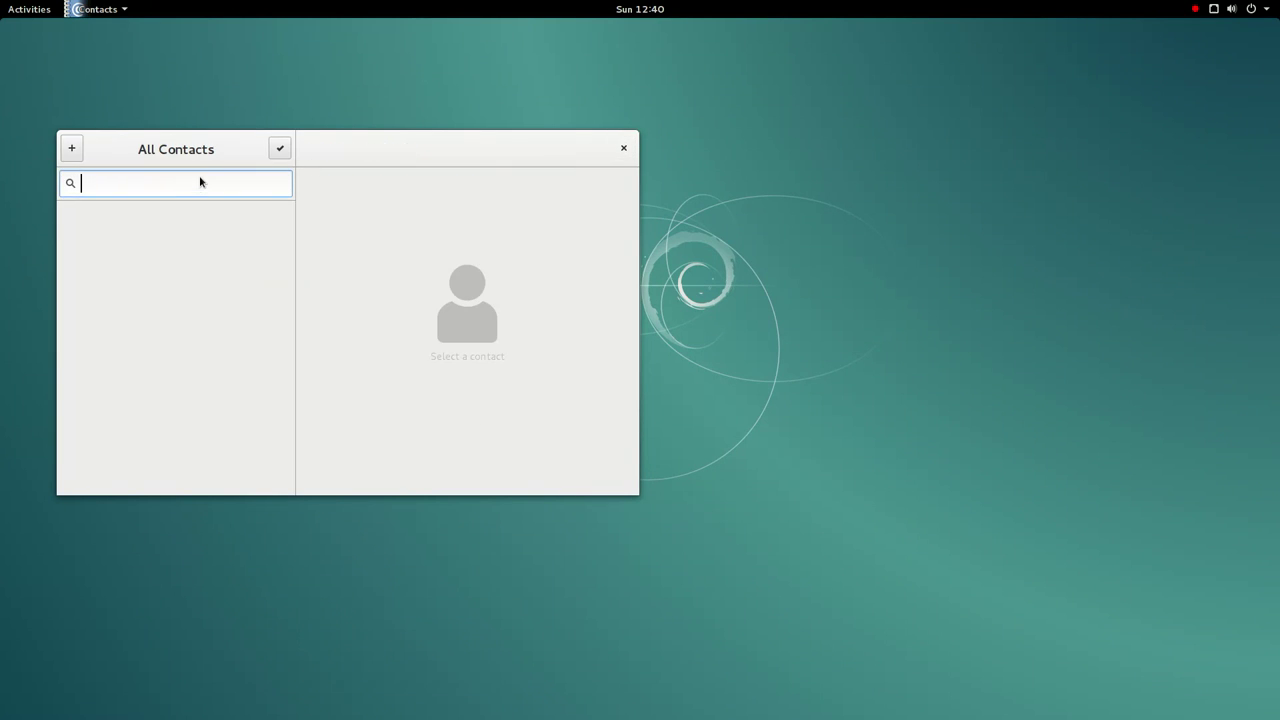
{"action": "left_click", "coordinate": [76, 156]}
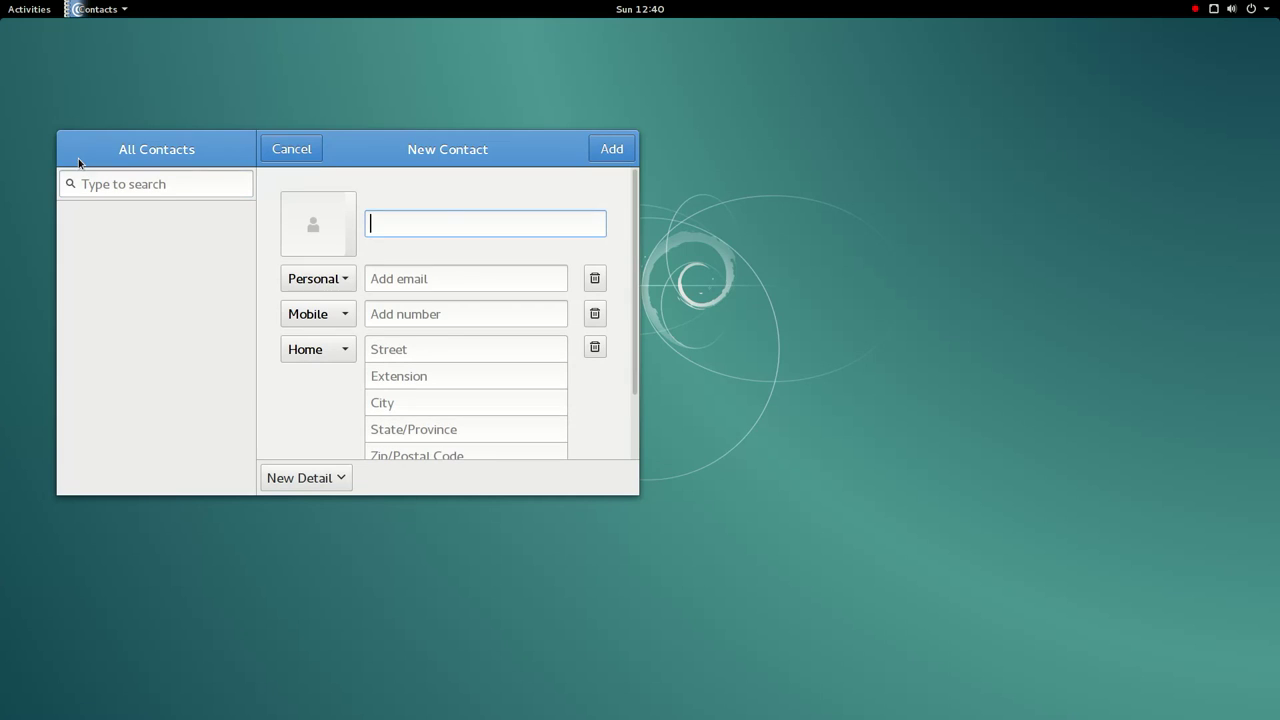
{"action": "left_click", "coordinate": [288, 158]}
{"action": "left_click", "coordinate": [142, 192]}
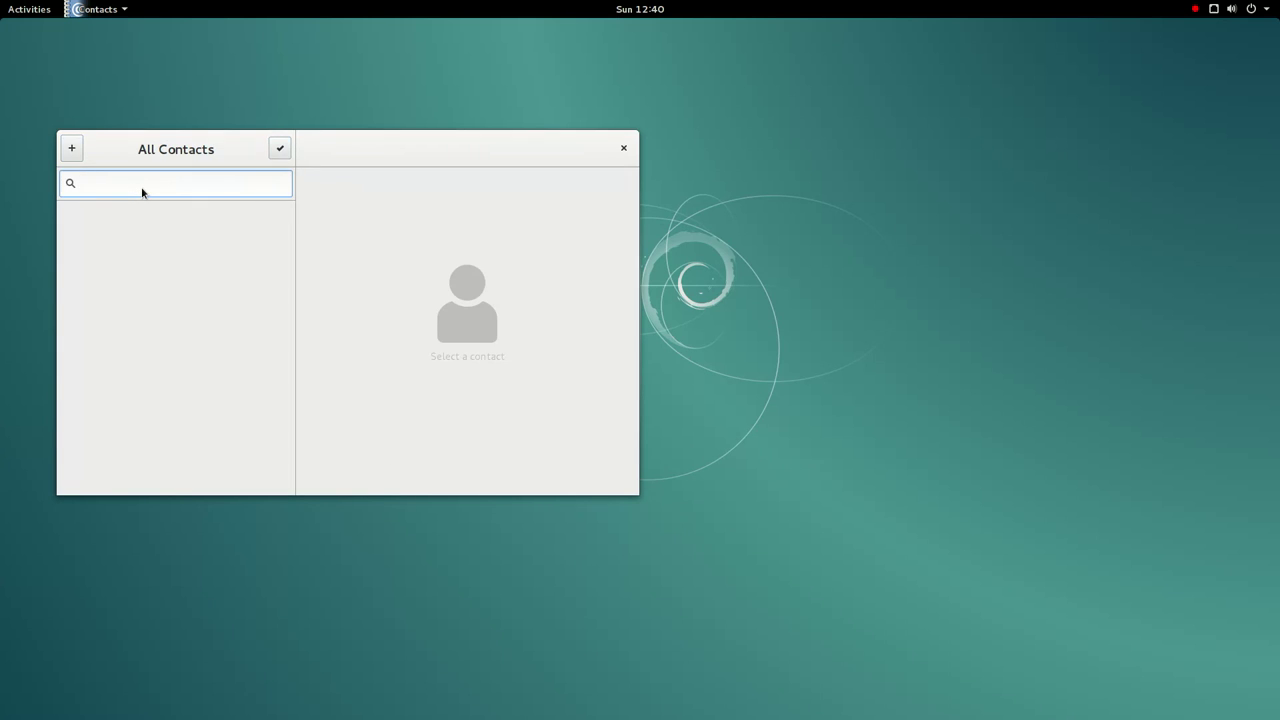
{"action": "left_click", "coordinate": [74, 157]}
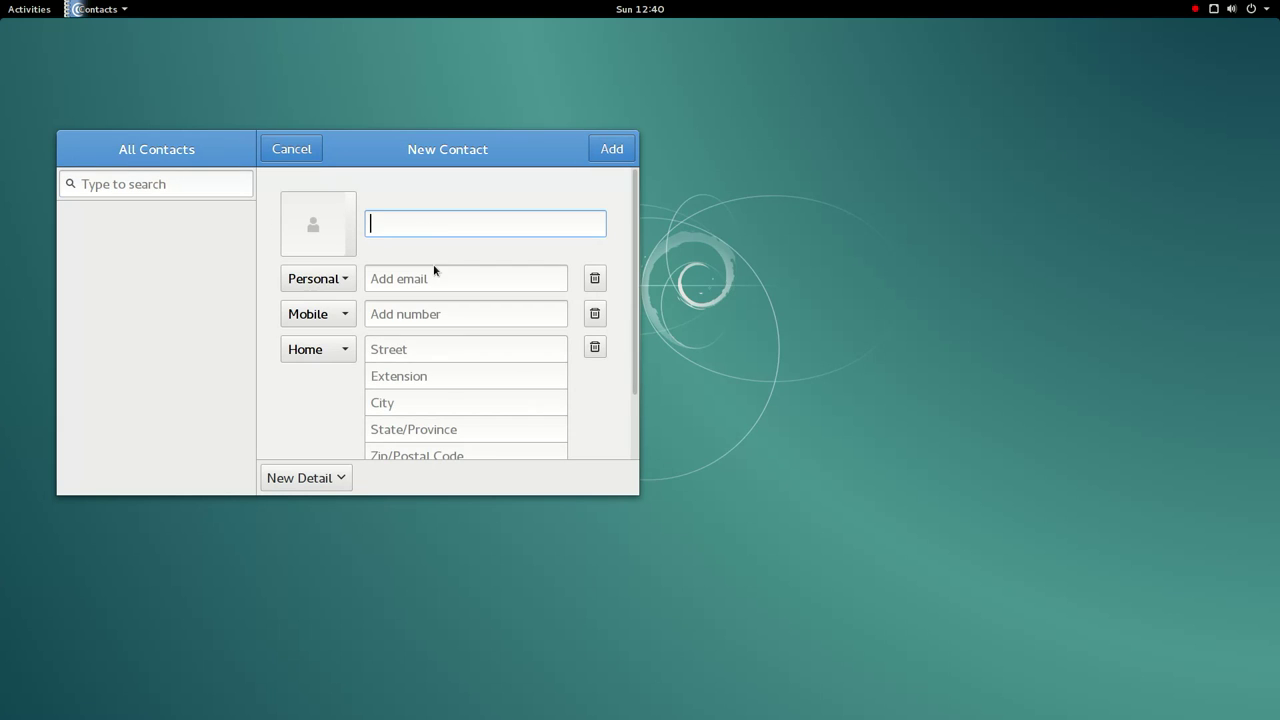
- Enter the contact's name, personal e-mail and mobile number, correcting a mistyped number
{"action": "type", "text": "Peter"}
{"action": "key", "text": "Tab"}
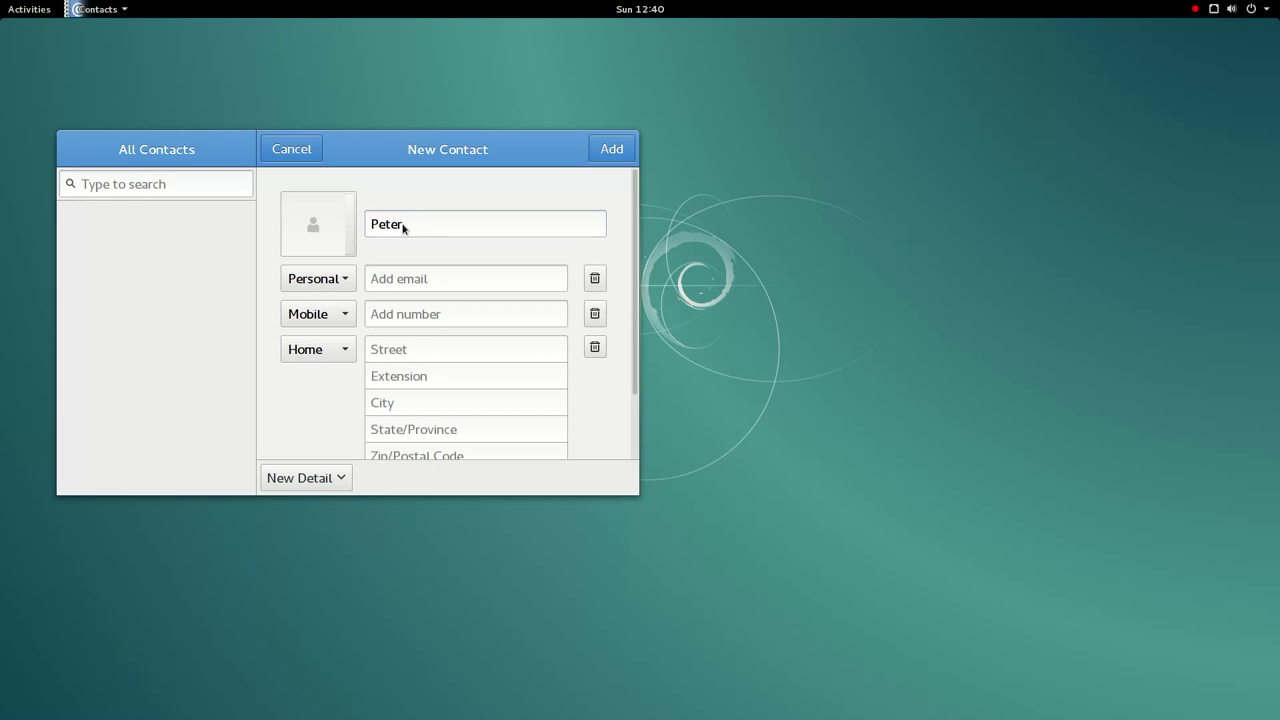
{"action": "left_click", "coordinate": [405, 288]}
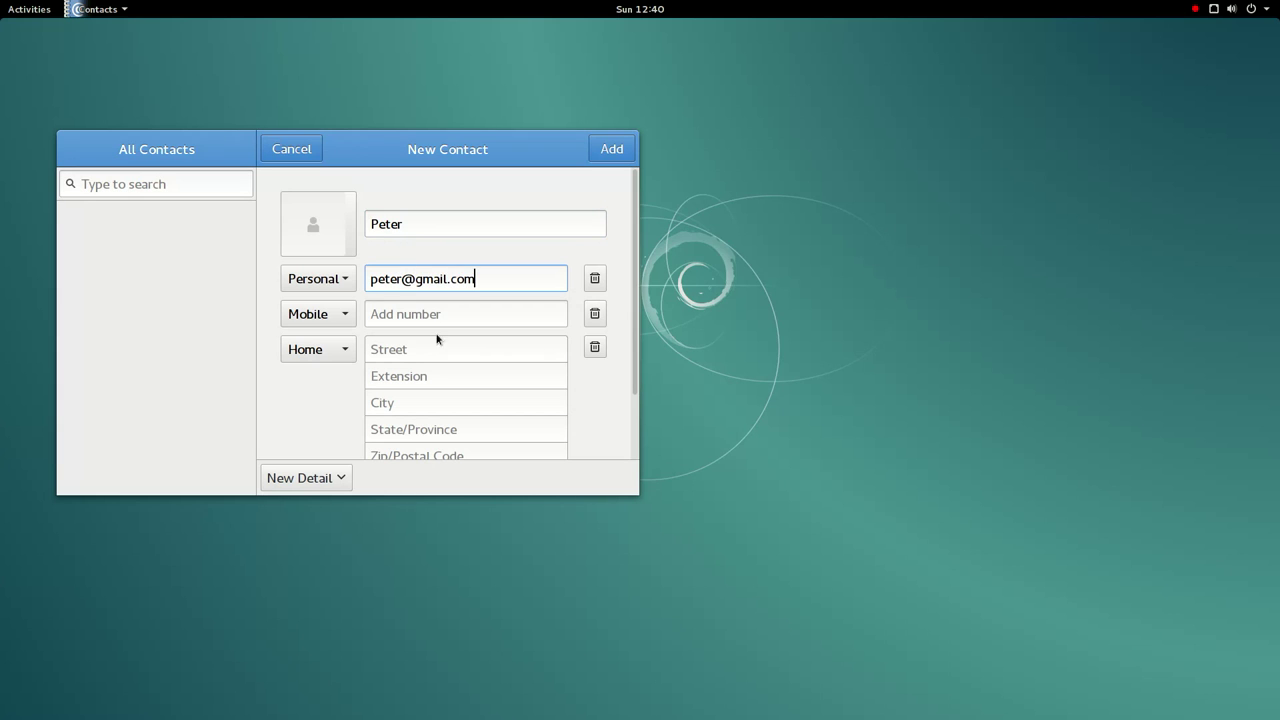
{"action": "left_click", "coordinate": [435, 312]}
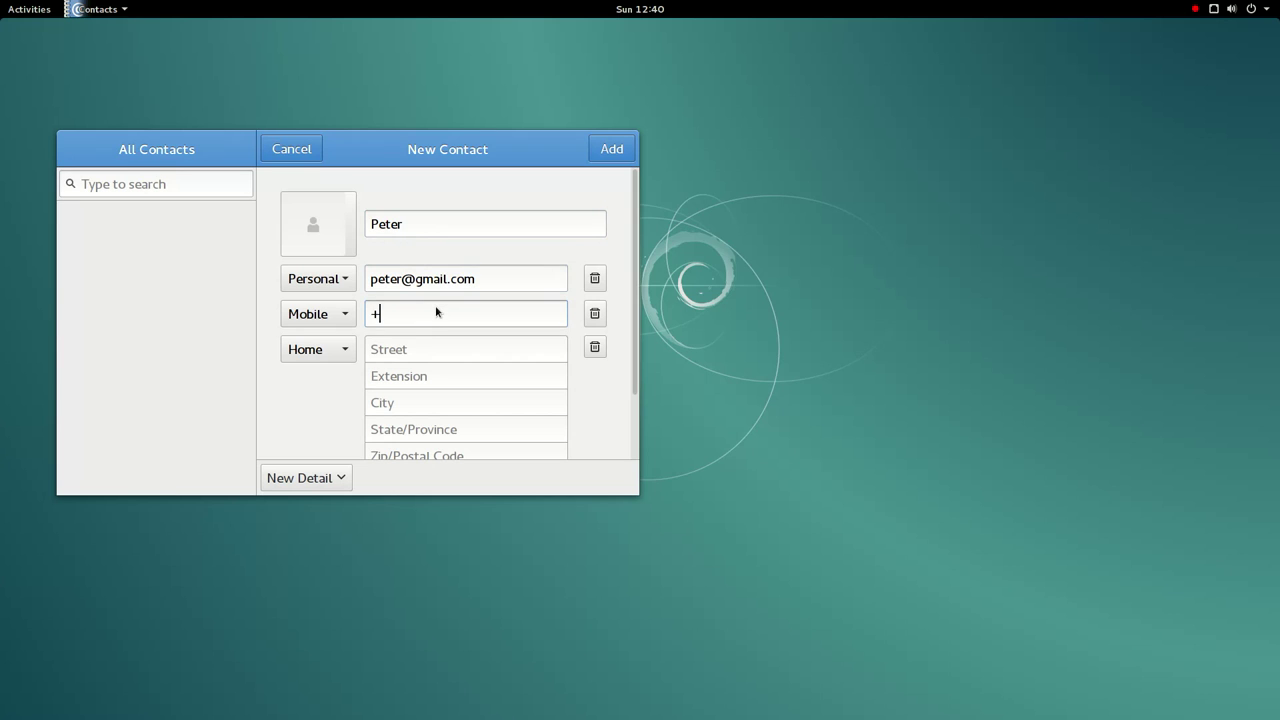
{"action": "key", "text": "Tab"}
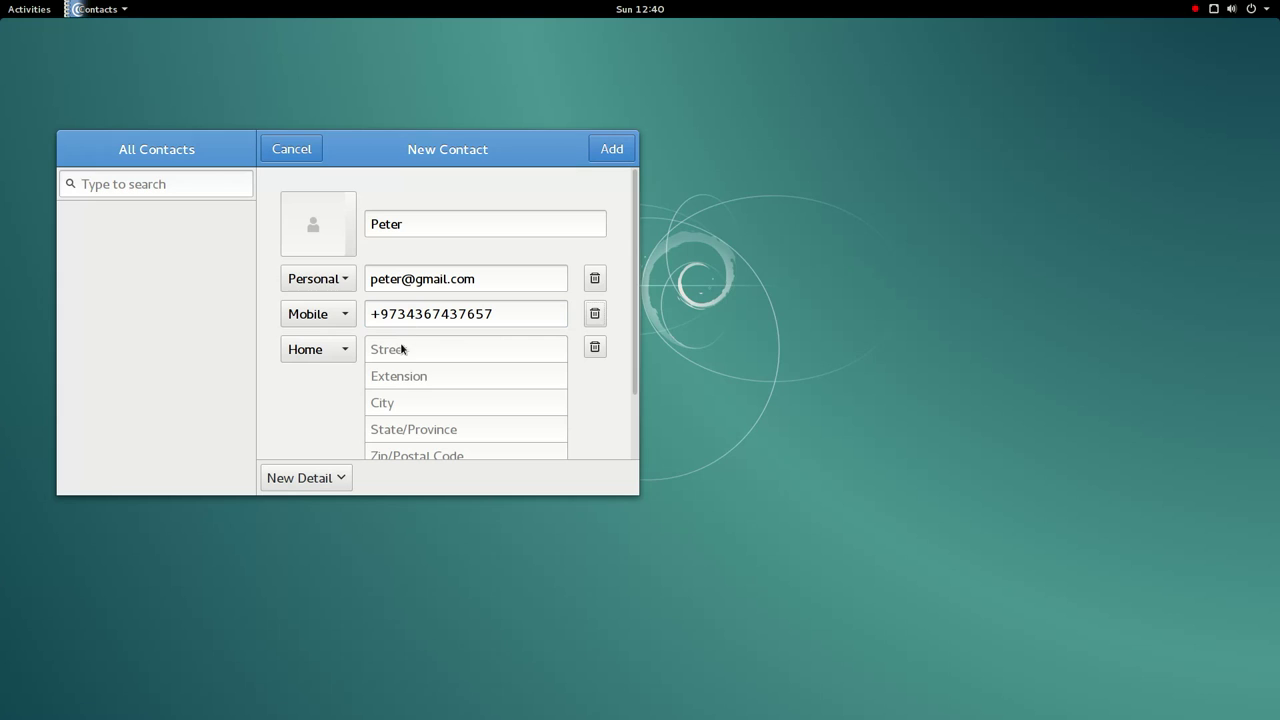
- Add the contact's street, city and a nickname detail, save the contact, and close Contacts
{"action": "left_click", "coordinate": [418, 361]}
{"action": "type", "text": "Lincoln Street"}
{"action": "left_click", "coordinate": [457, 401]}
{"action": "type", "text": "NY"}
{"action": "scroll", "coordinate": [454, 366], "scroll_direction": "down", "scroll_amount": 2}
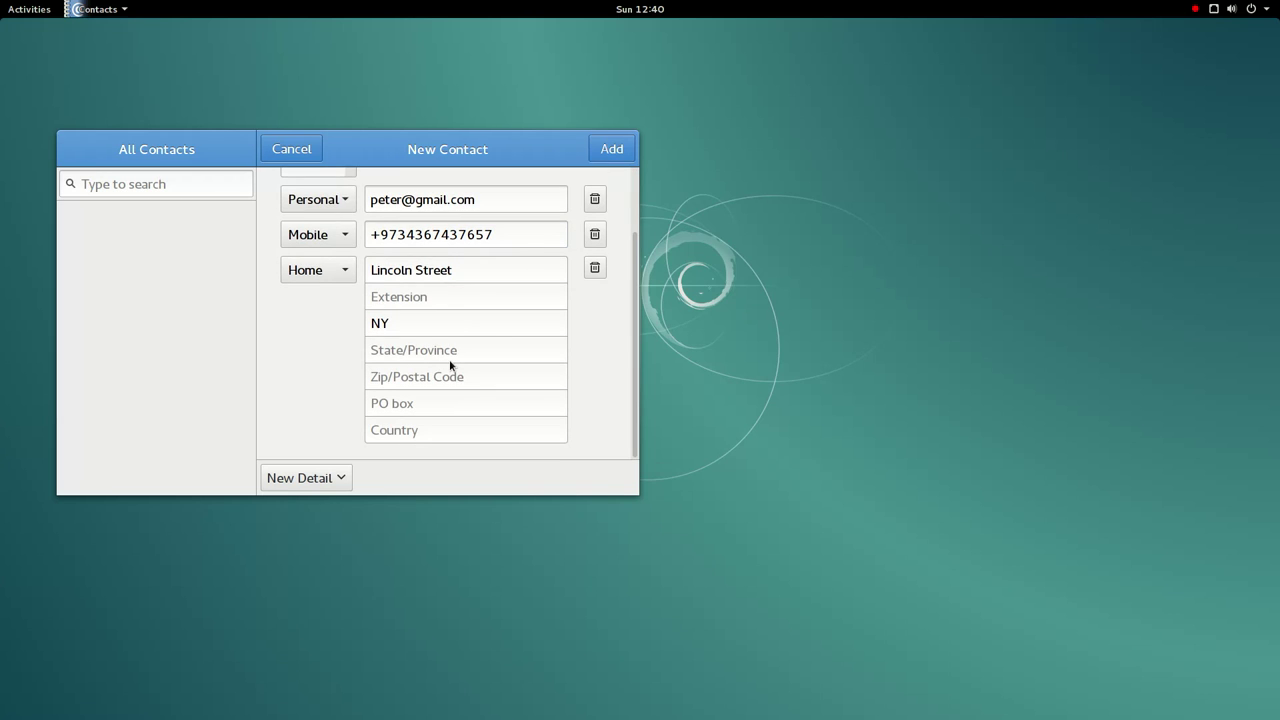
{"action": "left_click", "coordinate": [321, 479]}
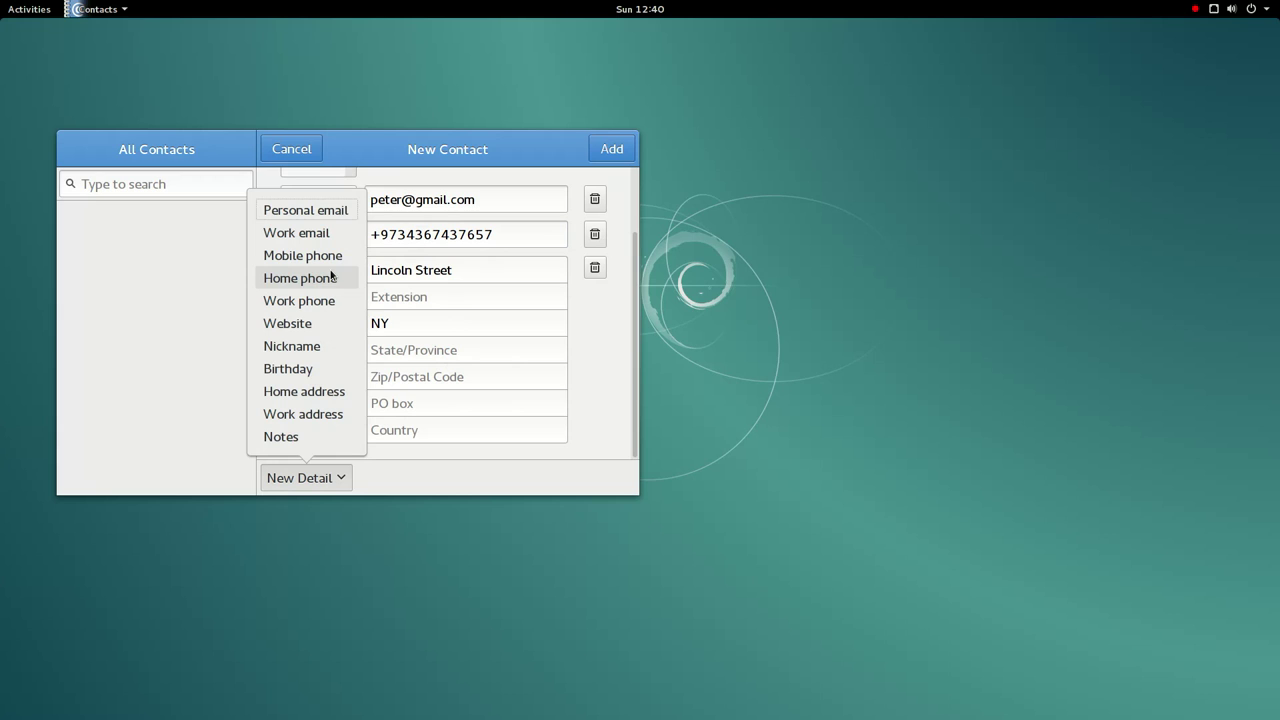
{"action": "left_click", "coordinate": [306, 345]}
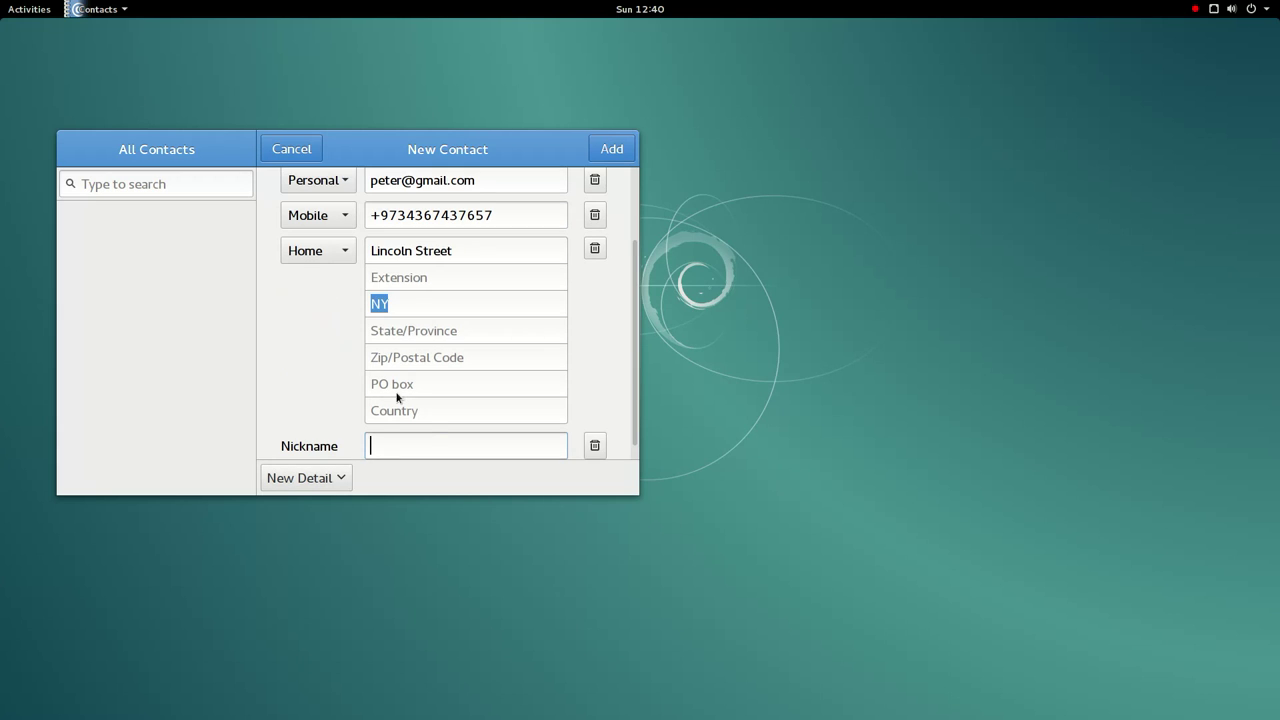
{"action": "type", "text": "petty"}
{"action": "scroll", "coordinate": [466, 239], "scroll_direction": "up", "scroll_amount": 2}
{"action": "left_click", "coordinate": [627, 165]}
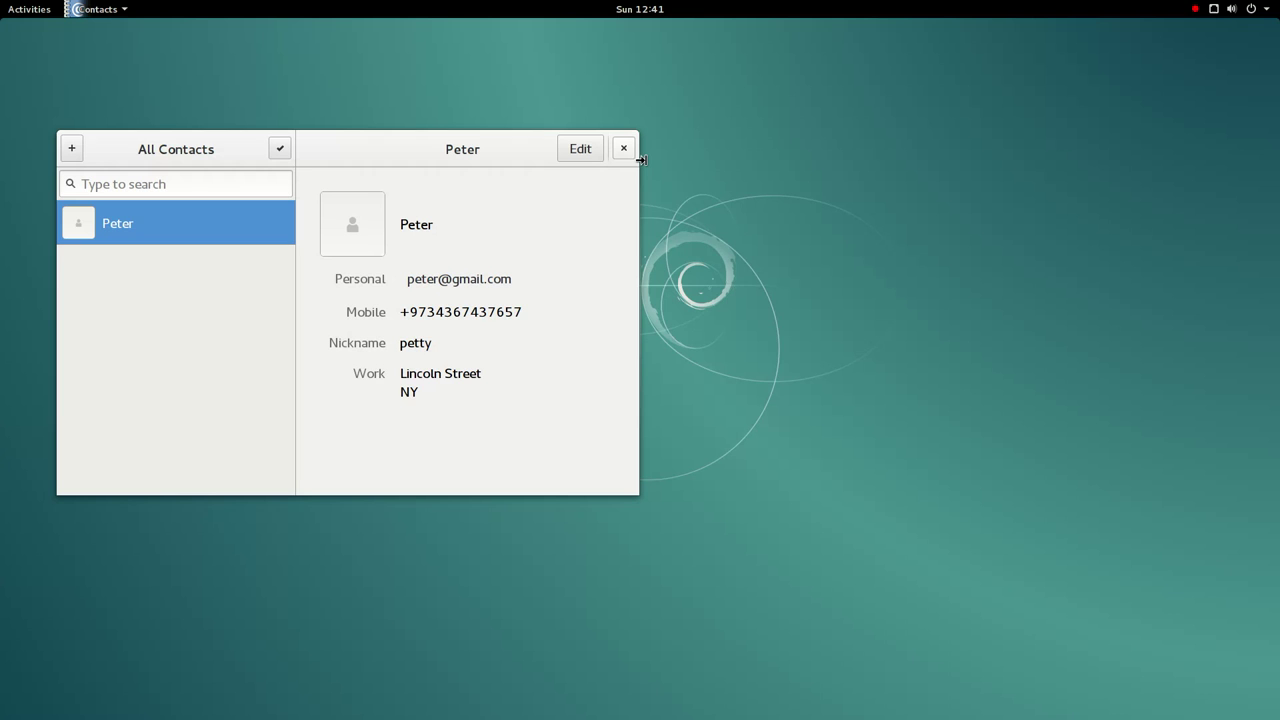
{"action": "left_click", "coordinate": [623, 148]}
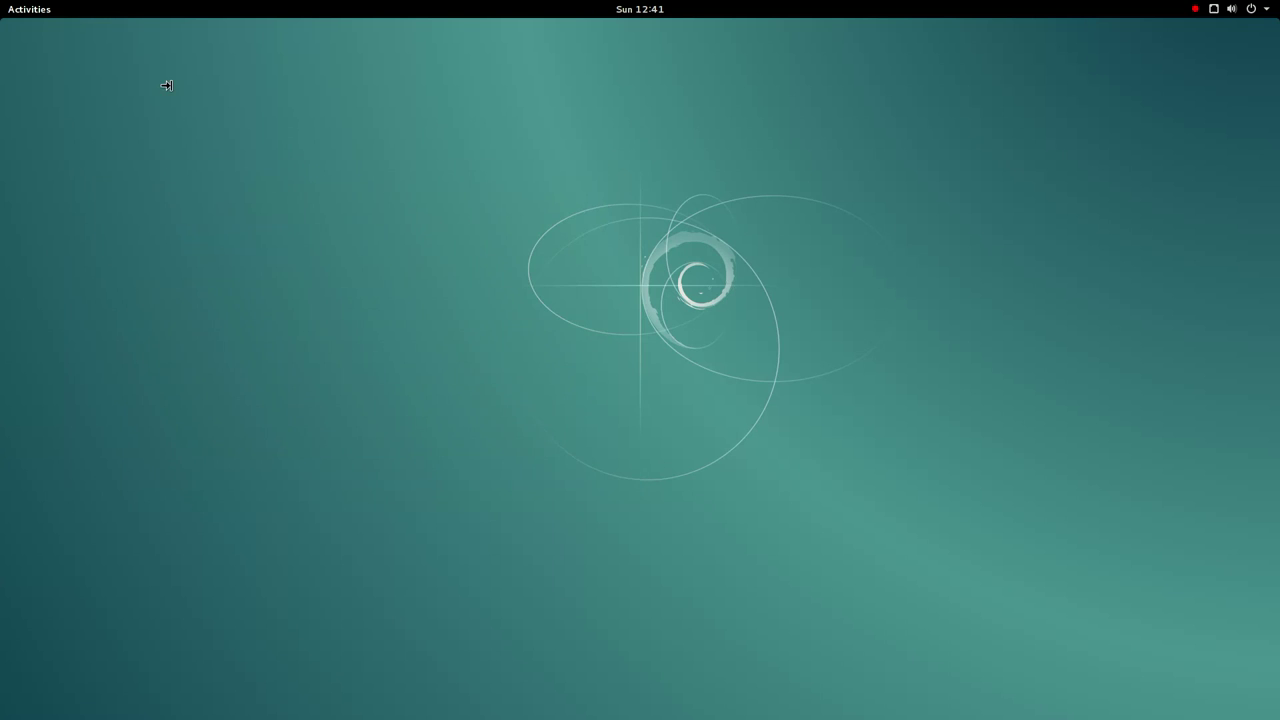
- Launch dconf Editor and expand the org > gnome settings tree
{"action": "mouse_move", "coordinate": [6, 16]}
{"action": "left_click", "coordinate": [52, 598]}
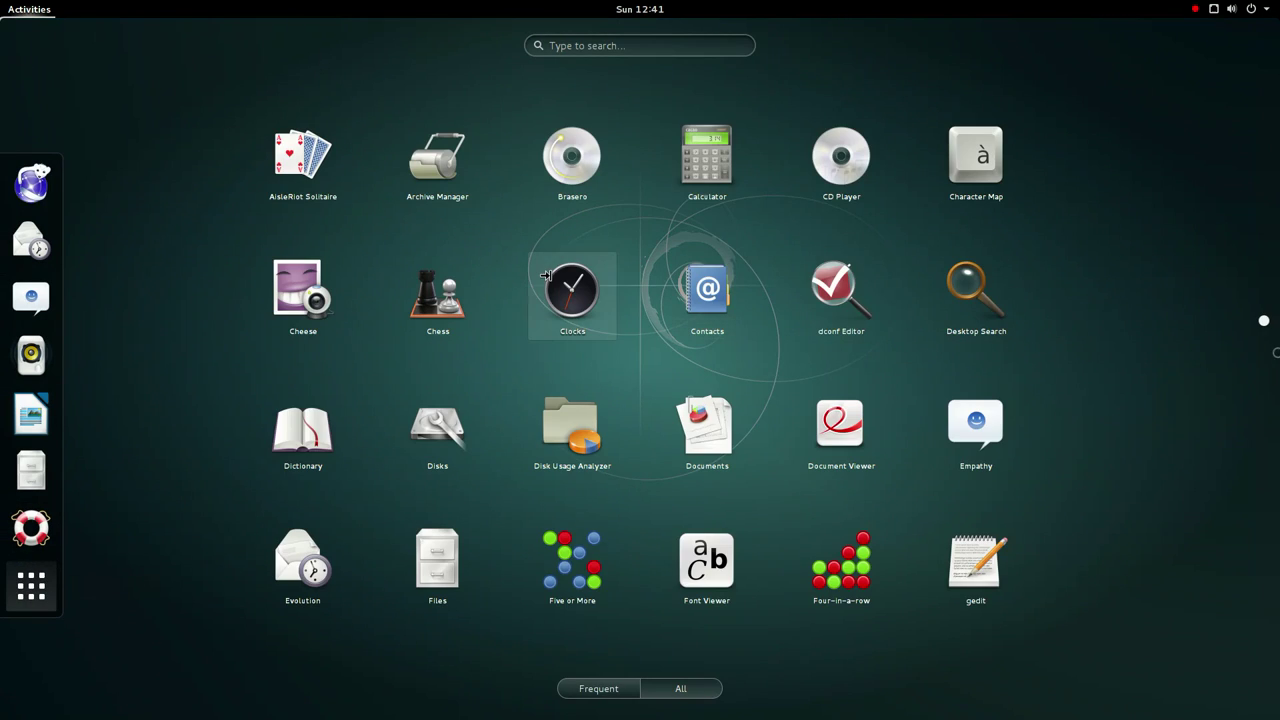
{"action": "left_click", "coordinate": [841, 295]}
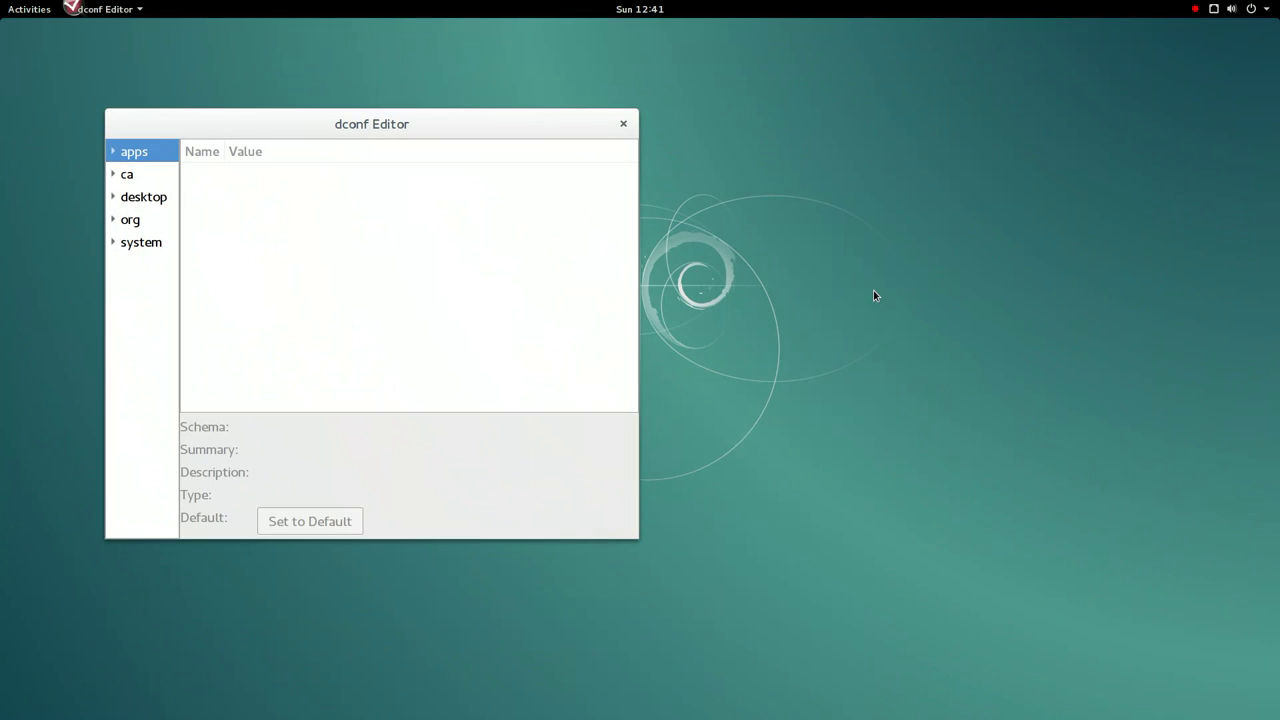
{"action": "left_click", "coordinate": [118, 221]}
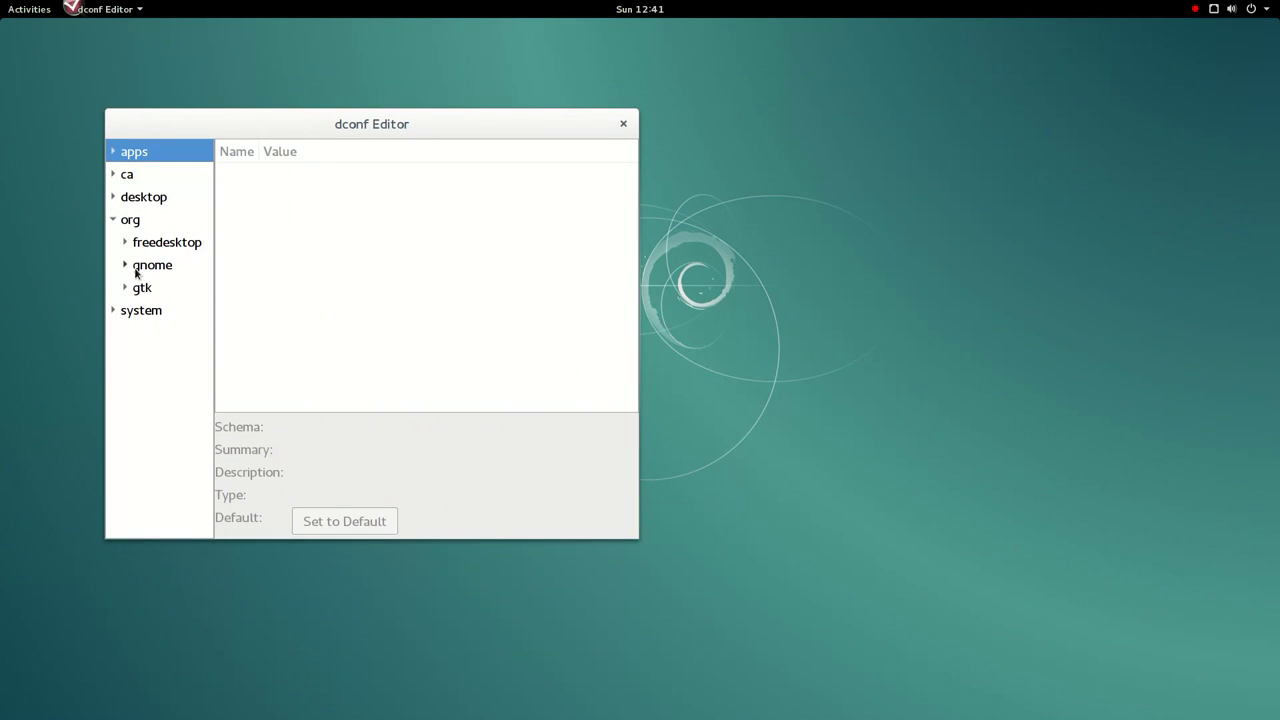
{"action": "left_click", "coordinate": [126, 267]}
- Browse the Disks, Contacts, GWeather, bijiben, antler and caribou schemas
{"action": "left_click", "coordinate": [157, 310]}
{"action": "left_click", "coordinate": [166, 290]}
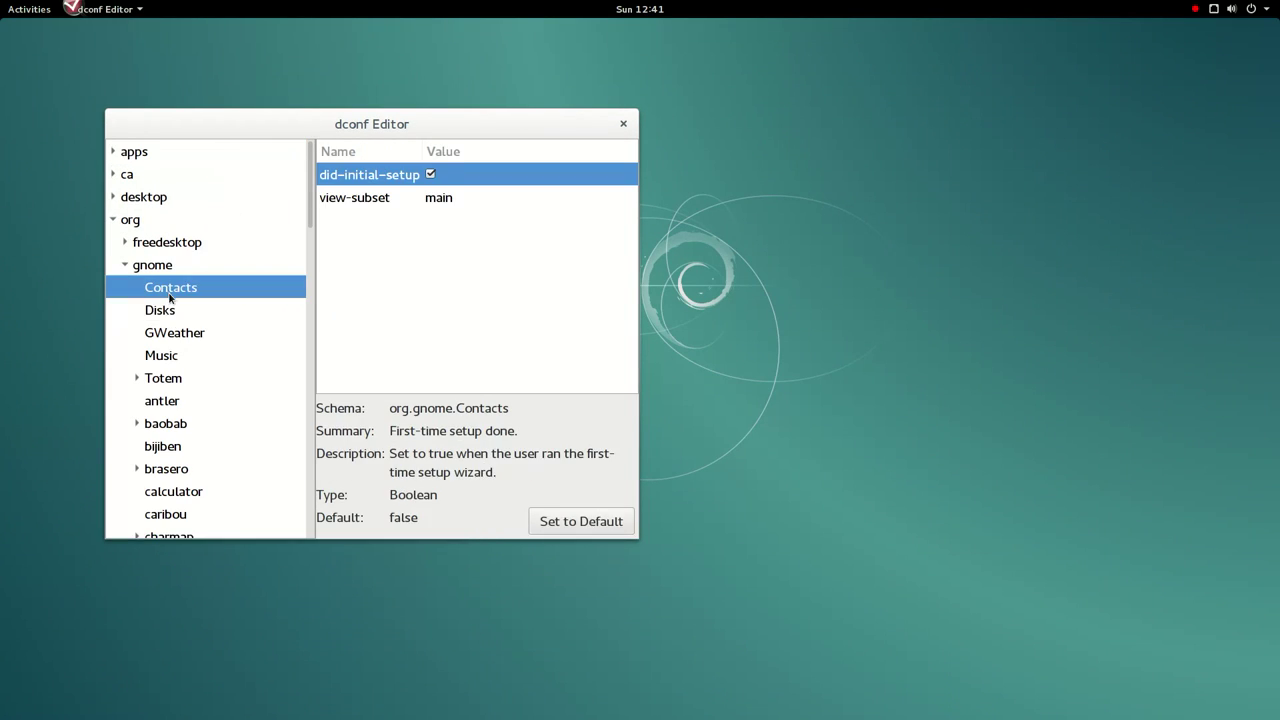
{"action": "left_click", "coordinate": [172, 332]}
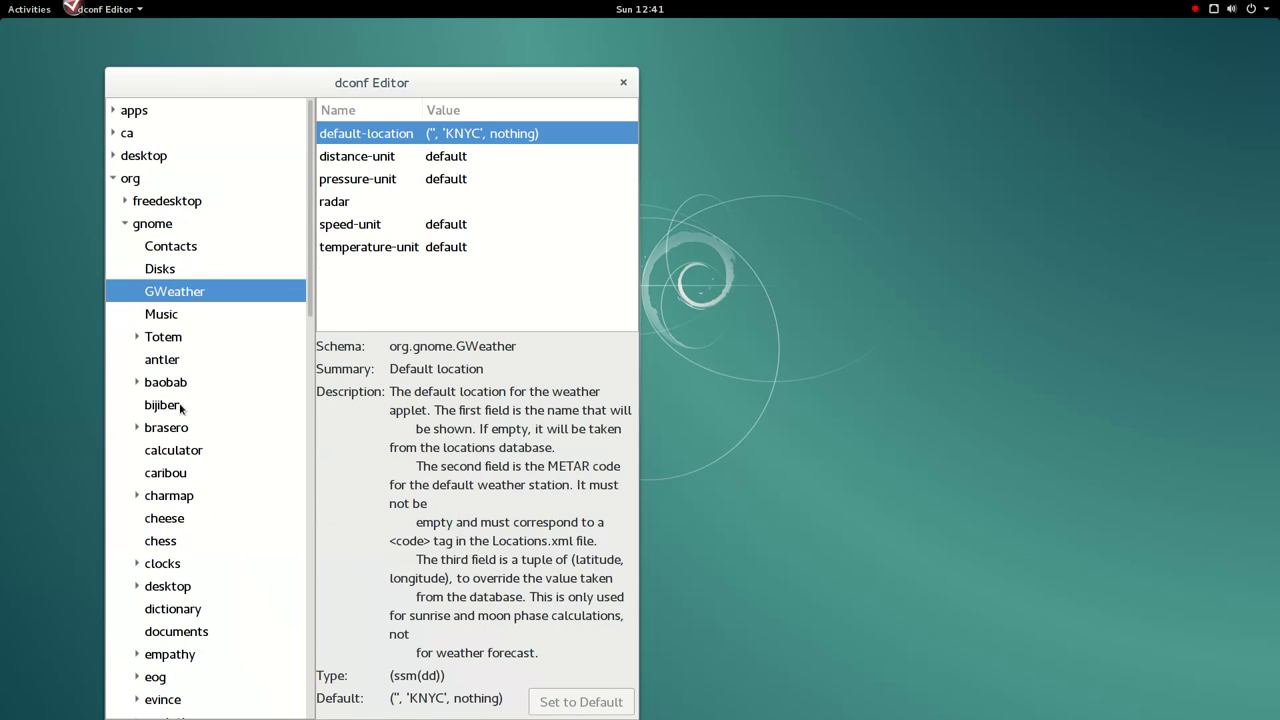
{"action": "left_click", "coordinate": [180, 408]}
{"action": "left_click", "coordinate": [177, 371]}
{"action": "left_click", "coordinate": [181, 474]}
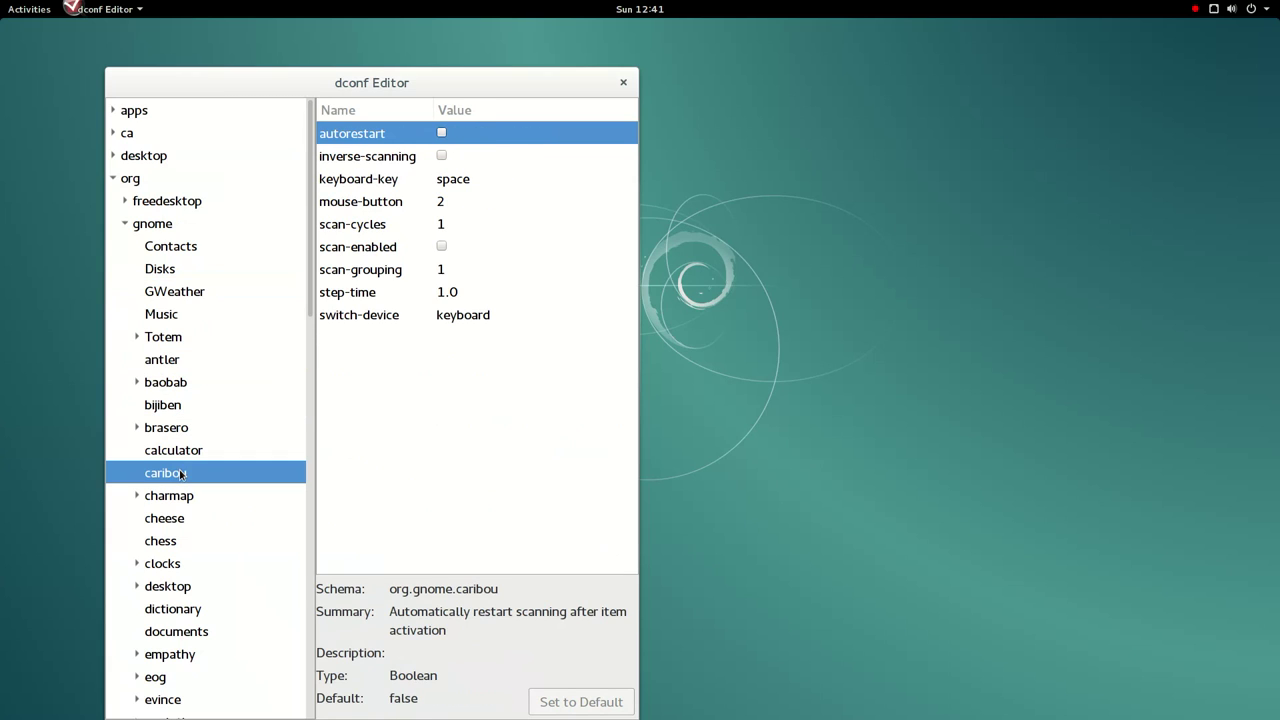
- Inspect caribou's scan-enabled and scan-grouping keys, keeping scan-grouping at 1
{"action": "left_click", "coordinate": [445, 252]}
{"action": "left_click", "coordinate": [447, 277]}
{"action": "left_click", "coordinate": [447, 277]}
{"action": "key", "text": "Return"}
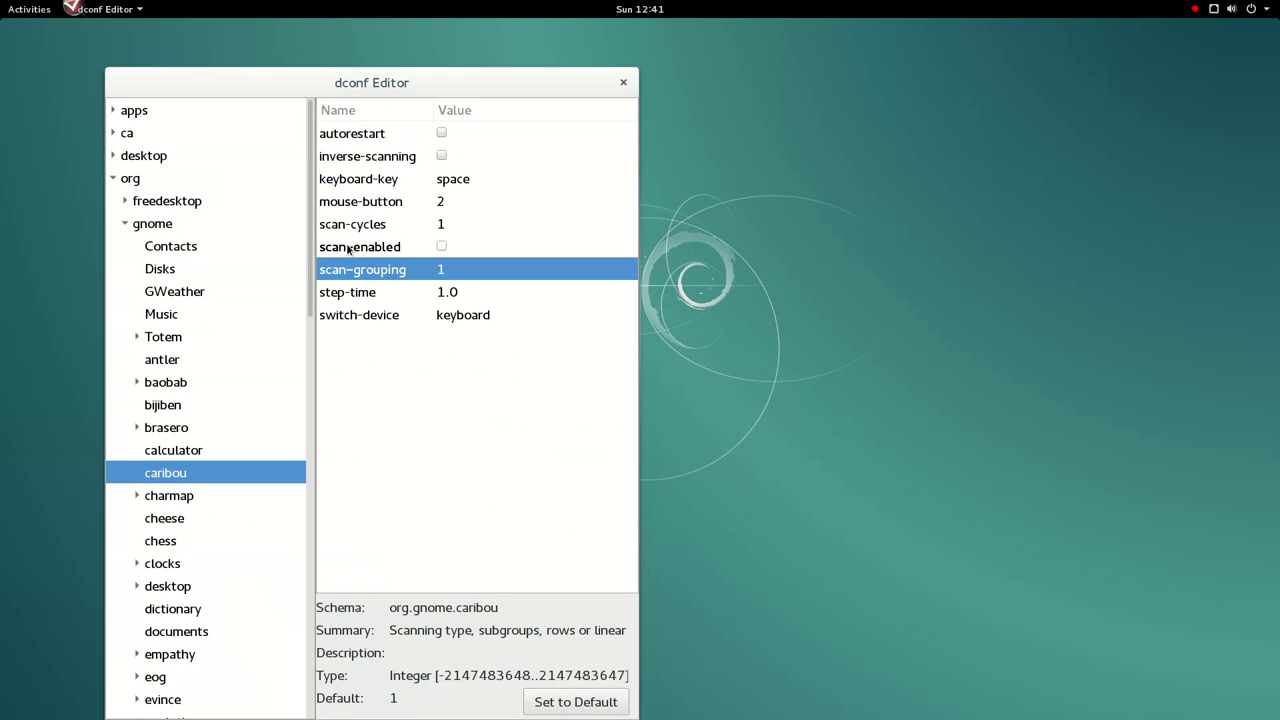
- View the swell-foop and sushi settings, then close dconf Editor
{"action": "scroll", "coordinate": [165, 300], "scroll_direction": "down", "scroll_amount": 10}
{"action": "scroll", "coordinate": [176, 307], "scroll_direction": "down", "scroll_amount": 10}
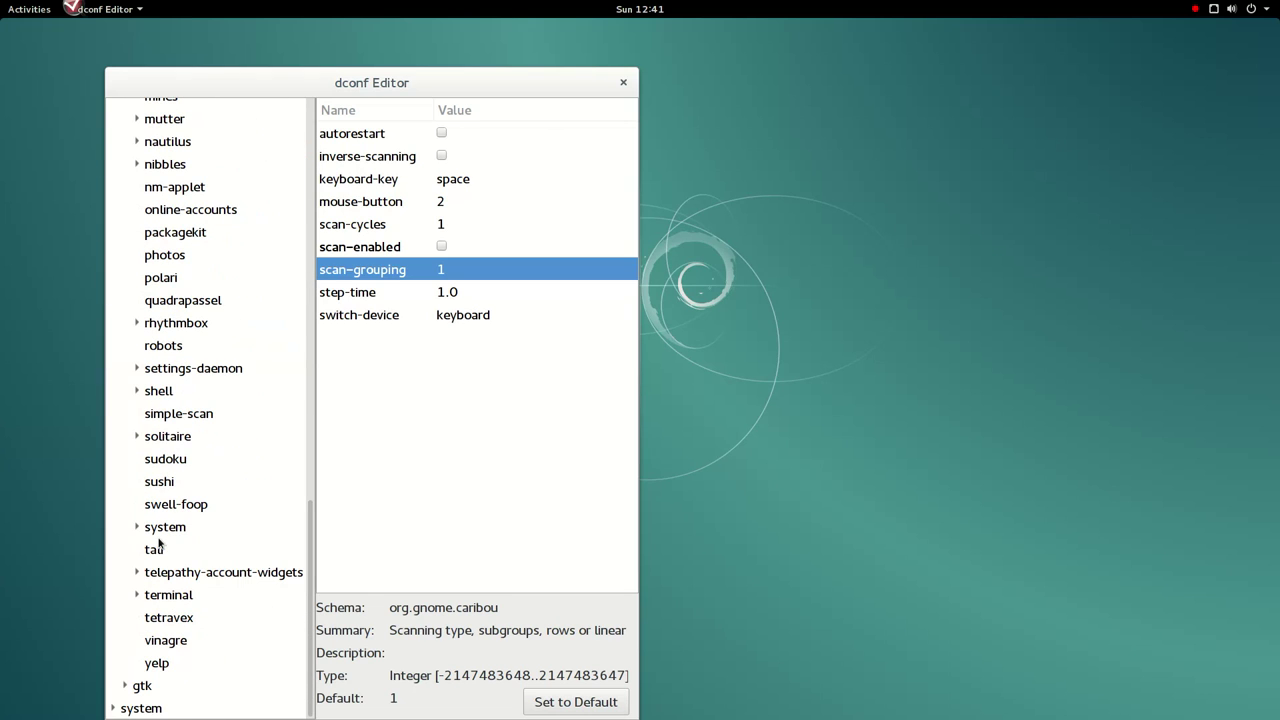
{"action": "left_click", "coordinate": [157, 506]}
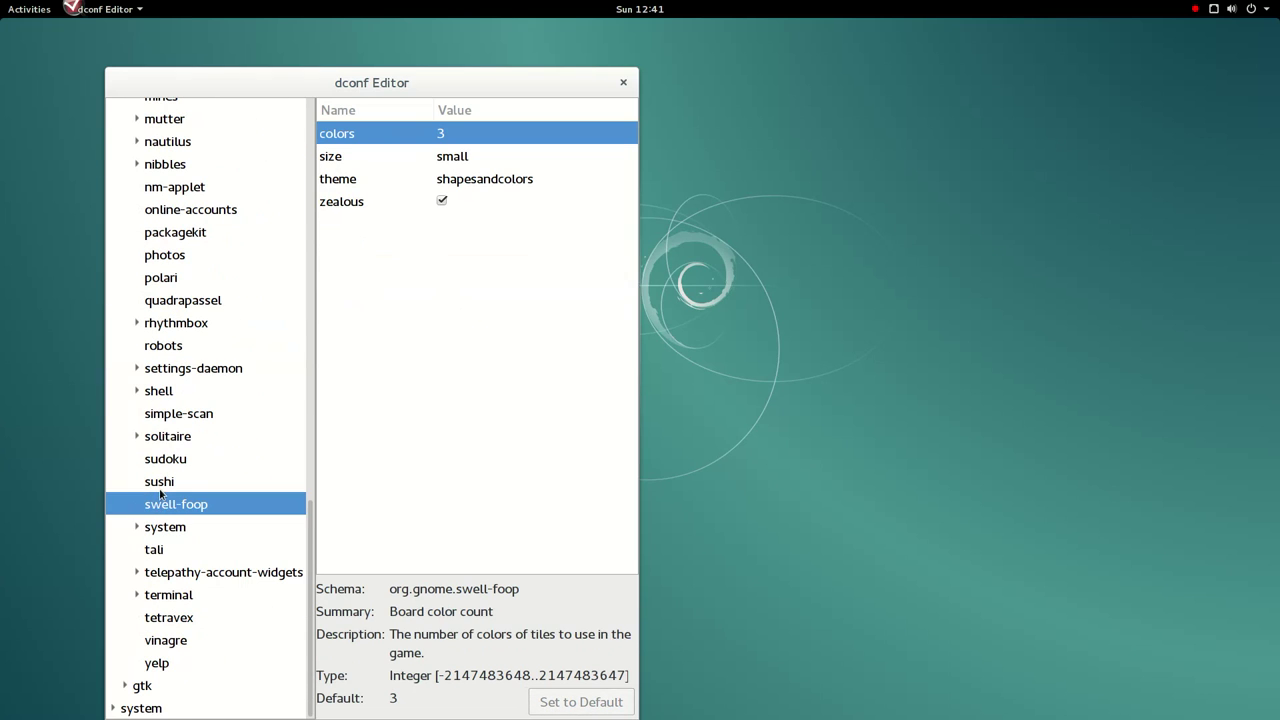
{"action": "left_click", "coordinate": [161, 486]}
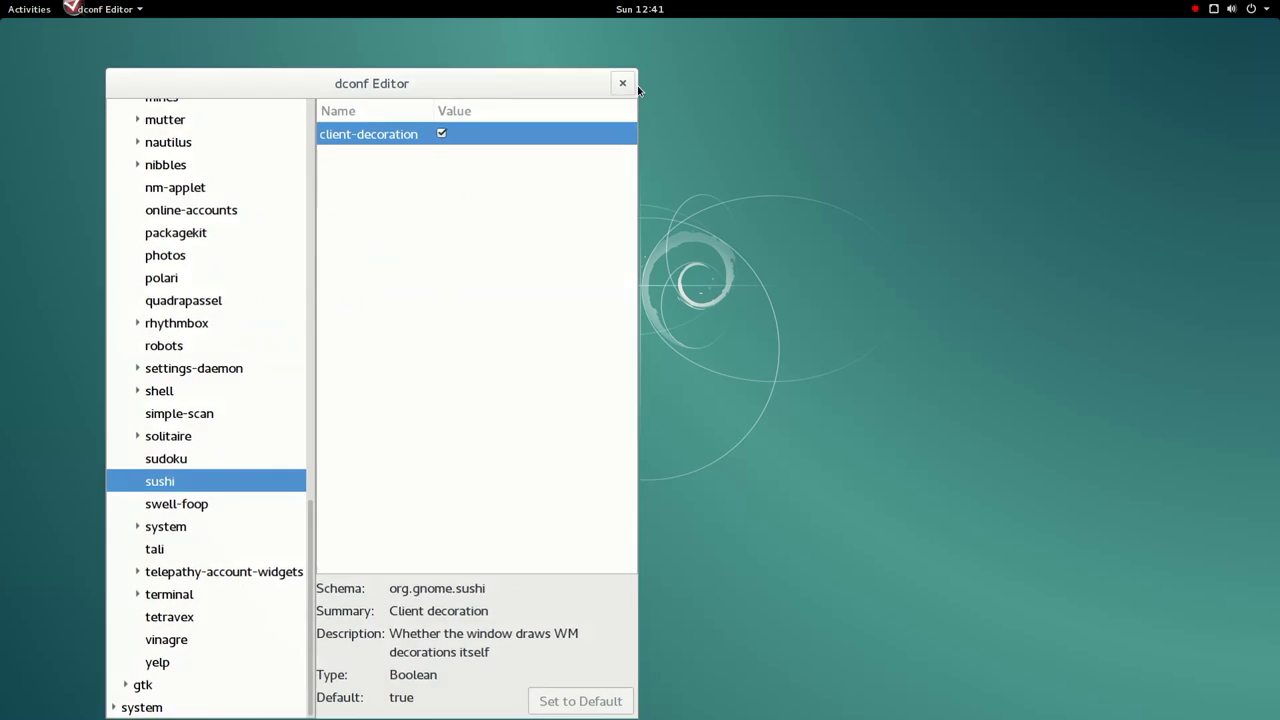
{"action": "left_click", "coordinate": [623, 82]}
{"action": "left_click", "coordinate": [5, 8]}
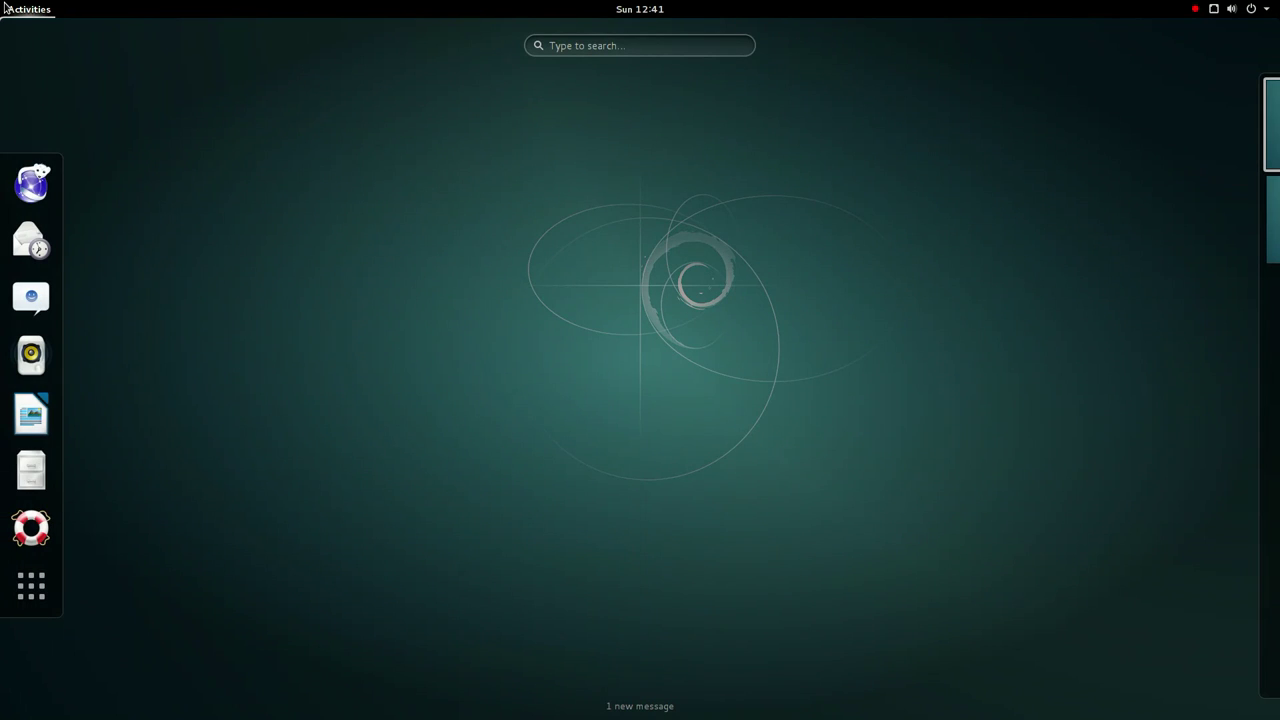
- Launch GNOME Chess and play the white pawn d2 to d4
{"action": "left_click", "coordinate": [34, 580]}
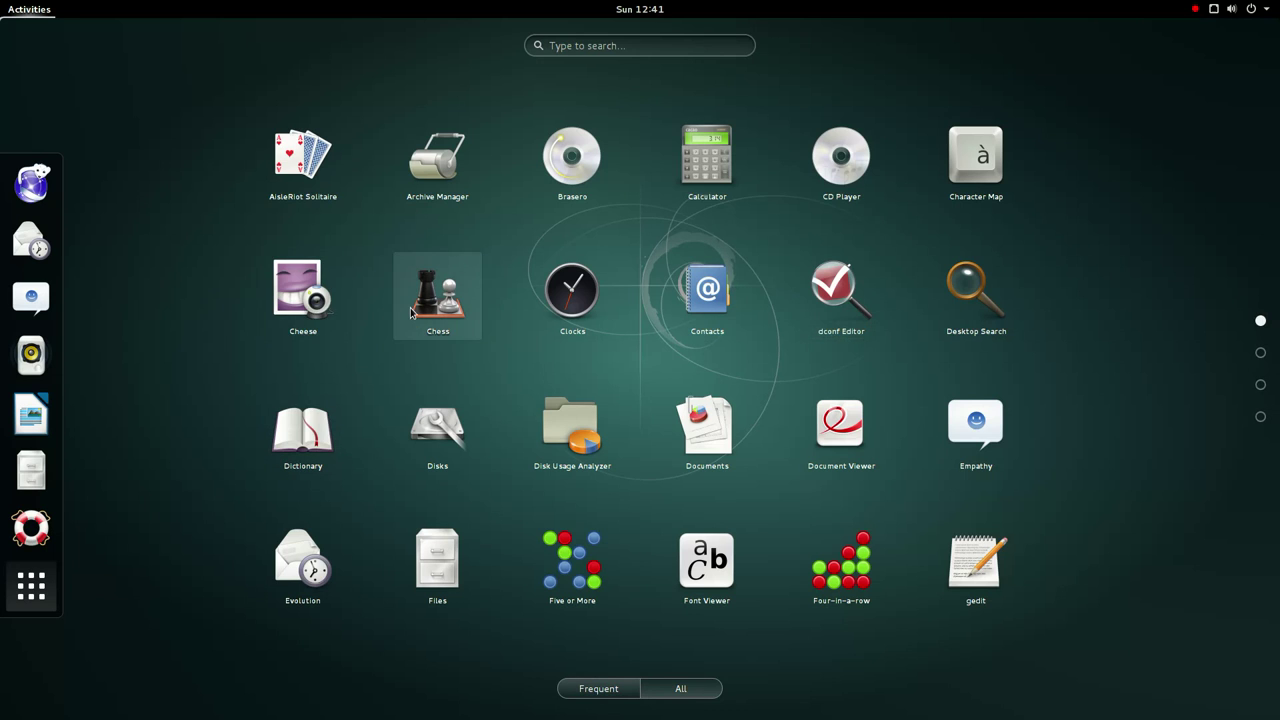
{"action": "left_click", "coordinate": [410, 313]}
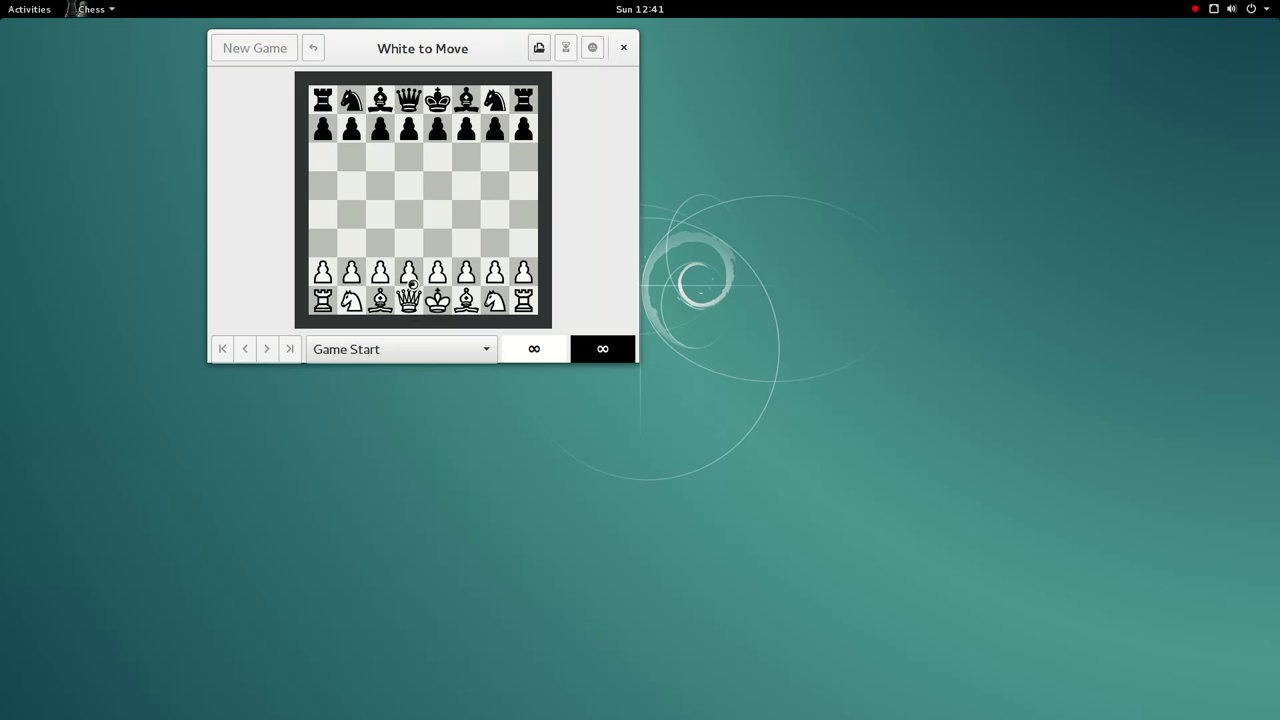
{"action": "left_click", "coordinate": [410, 220]}
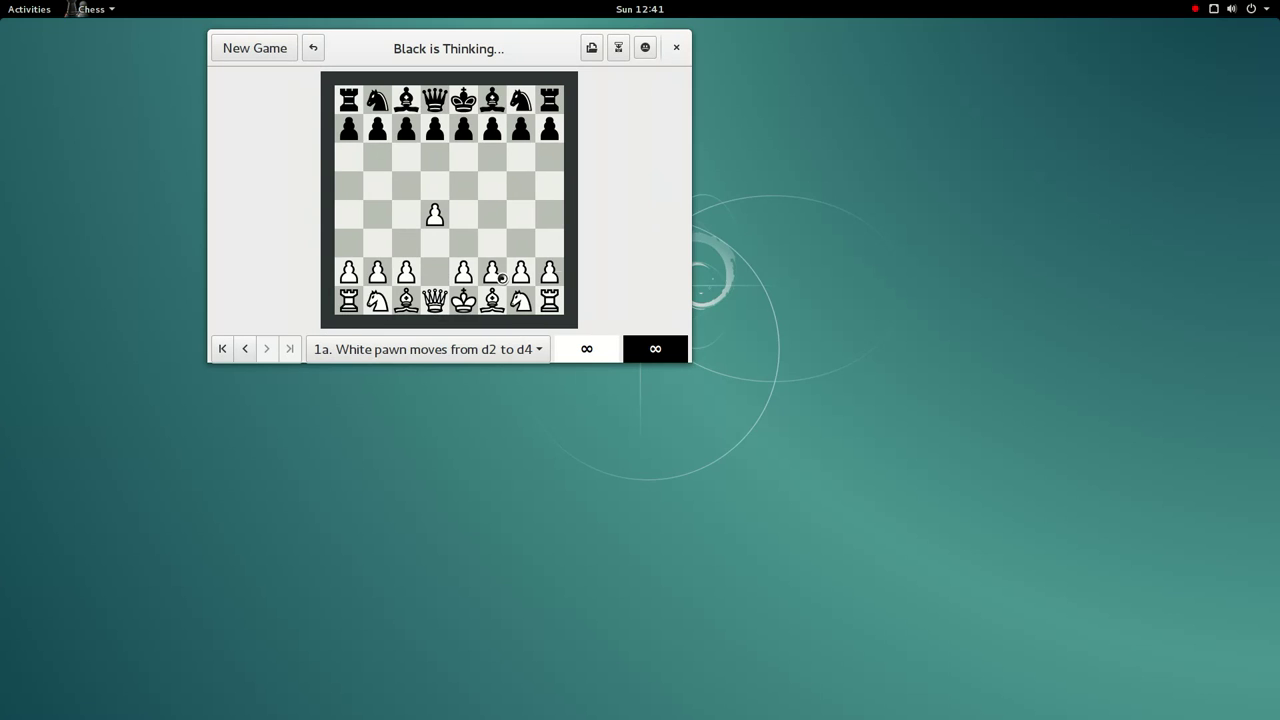
- Play pawn h2 to h4 and rook h1 to h3, then close the game
{"action": "left_click", "coordinate": [550, 280]}
{"action": "left_click", "coordinate": [549, 216]}
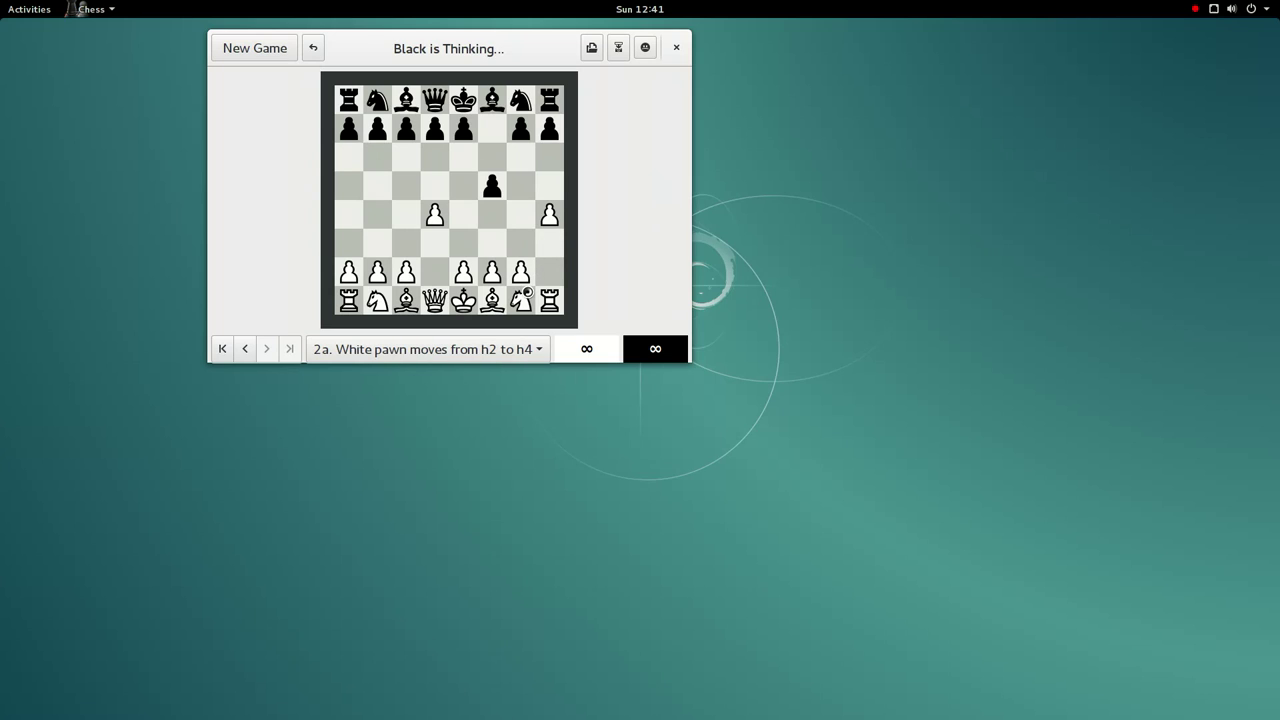
{"action": "left_click", "coordinate": [548, 308]}
{"action": "left_click", "coordinate": [563, 253]}
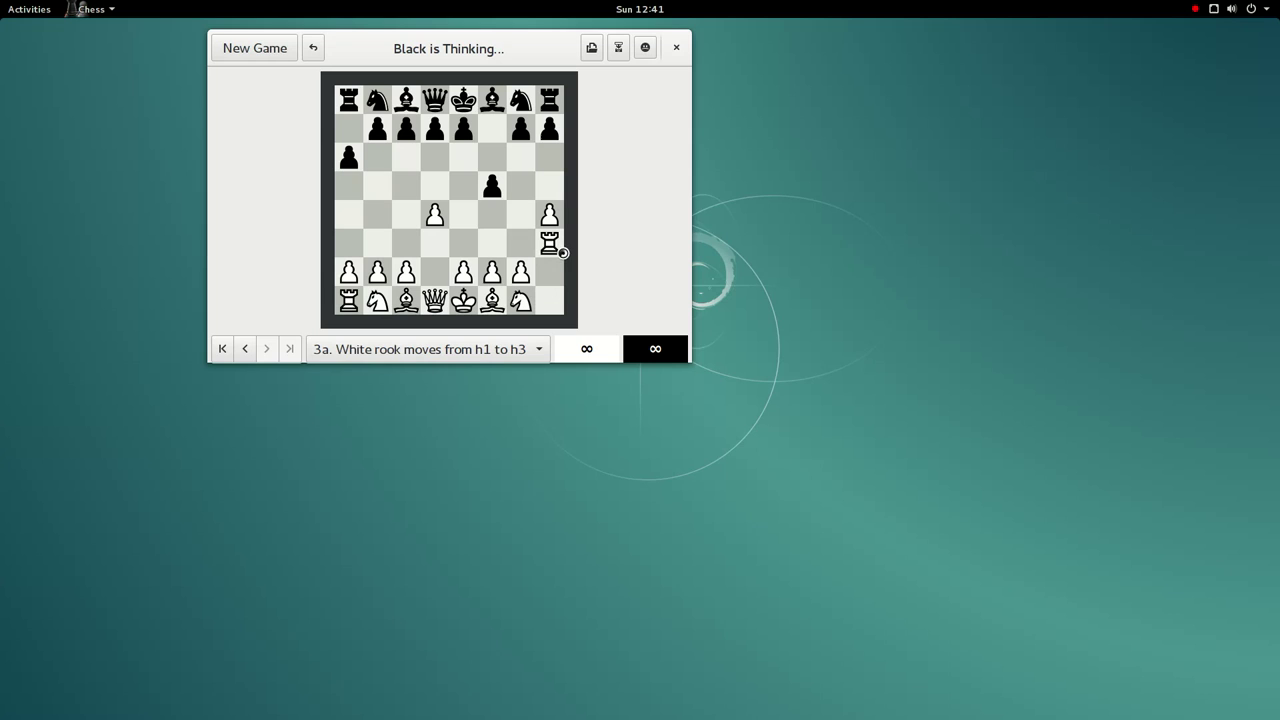
{"action": "left_click", "coordinate": [684, 47]}
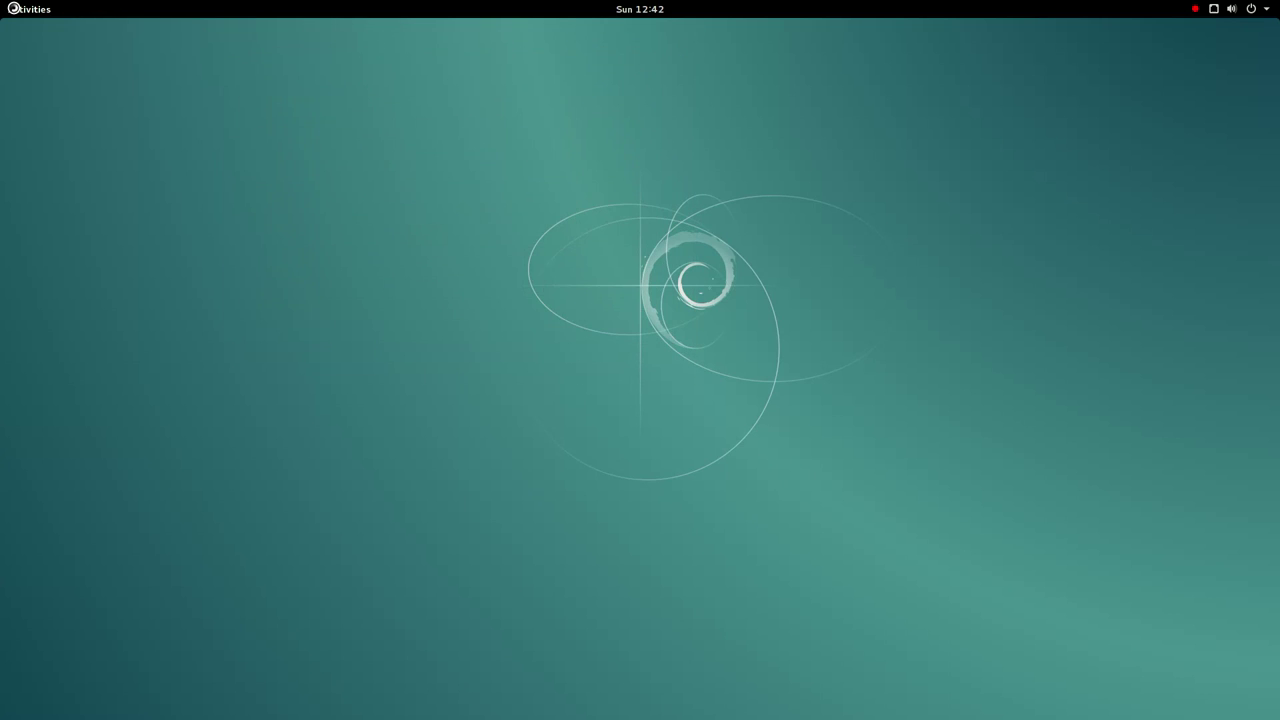
- Launch gedit from the applications grid
{"action": "mouse_move", "coordinate": [8, 4]}
{"action": "left_click", "coordinate": [31, 586]}
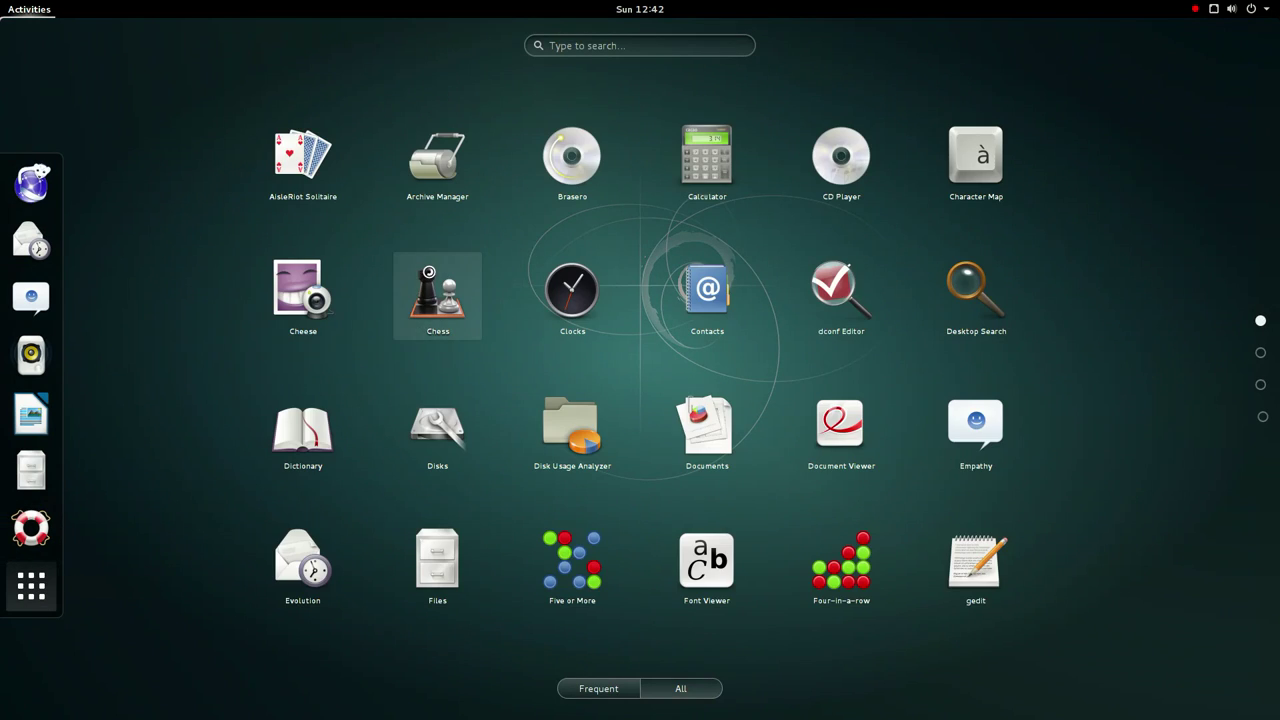
{"action": "scroll", "coordinate": [561, 290], "scroll_direction": "down", "scroll_amount": 1}
{"action": "scroll", "coordinate": [561, 290], "scroll_direction": "up", "scroll_amount": 1}
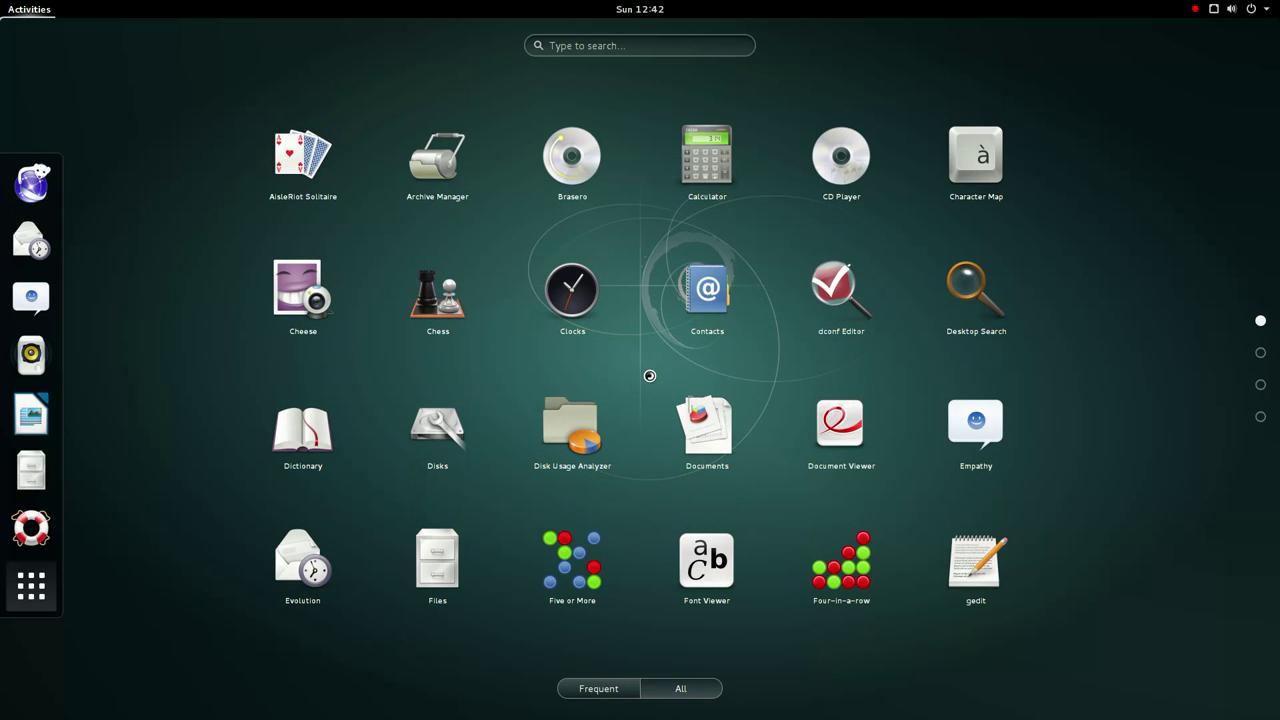
{"action": "left_click", "coordinate": [975, 565]}
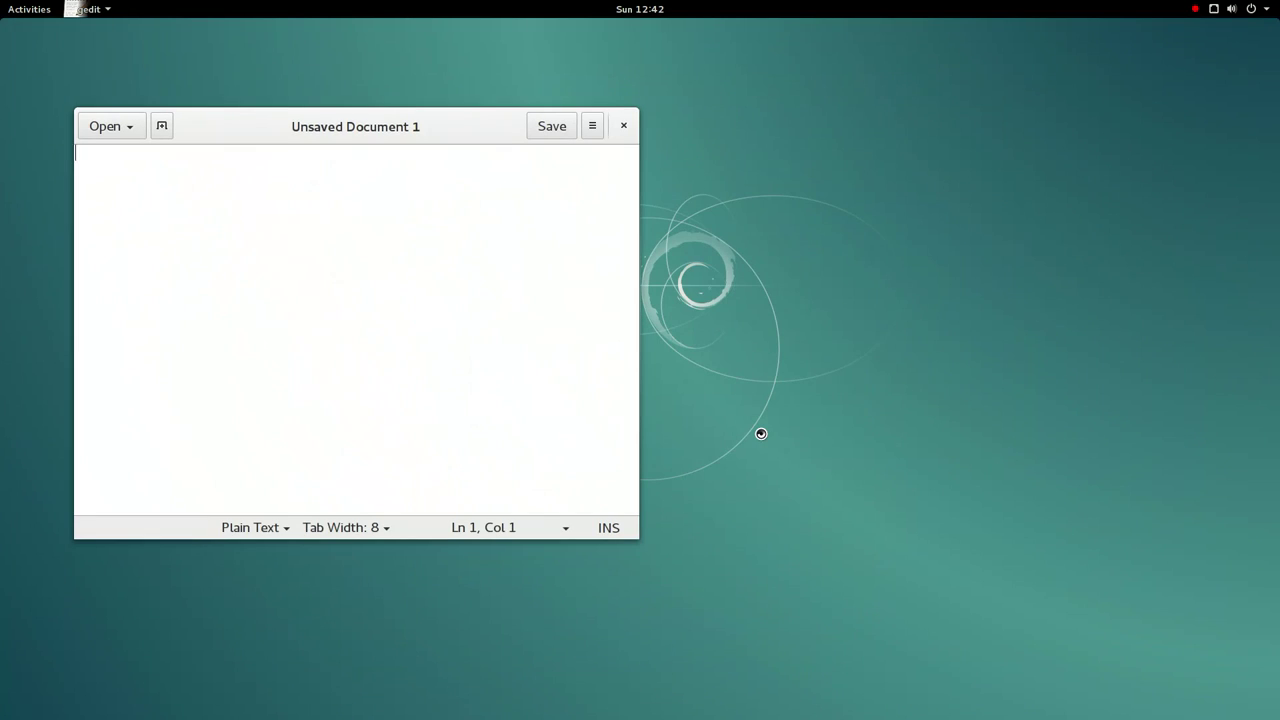
- Check gedit's recent documents and browse the Editor, Font & Colors, Plugins and View preference tabs
{"action": "left_click", "coordinate": [127, 127]}
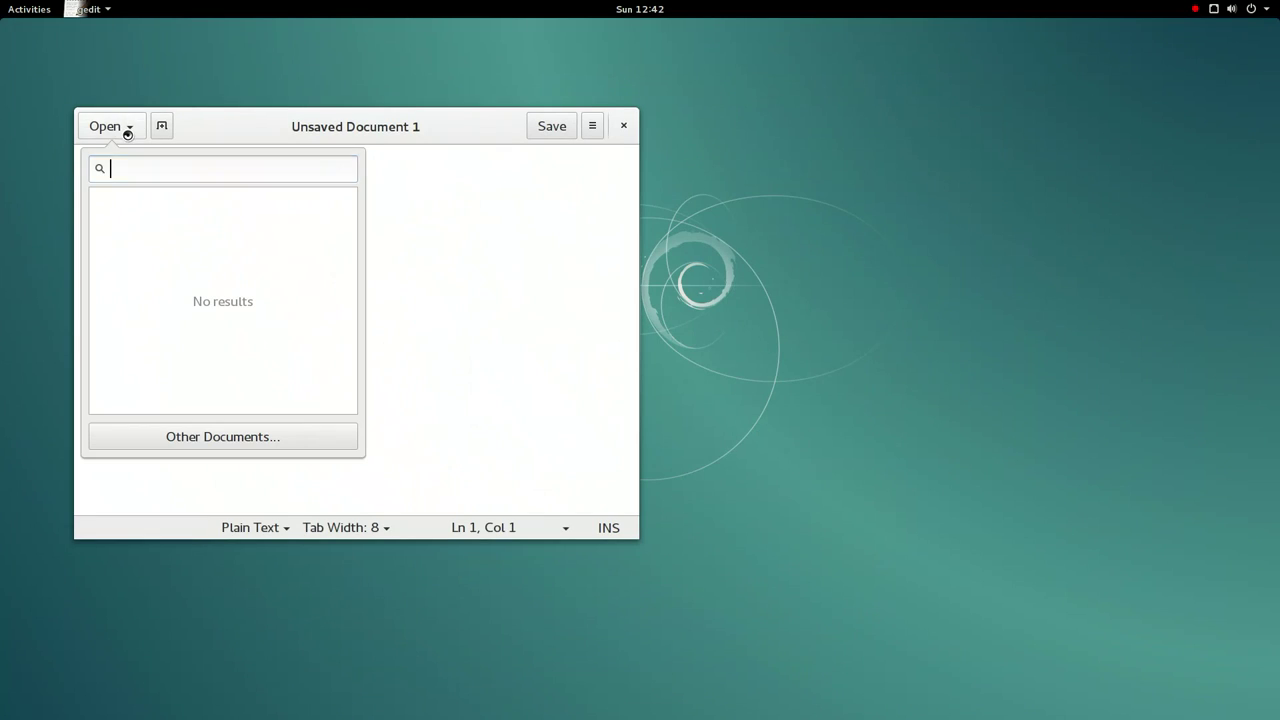
{"action": "left_click", "coordinate": [420, 217]}
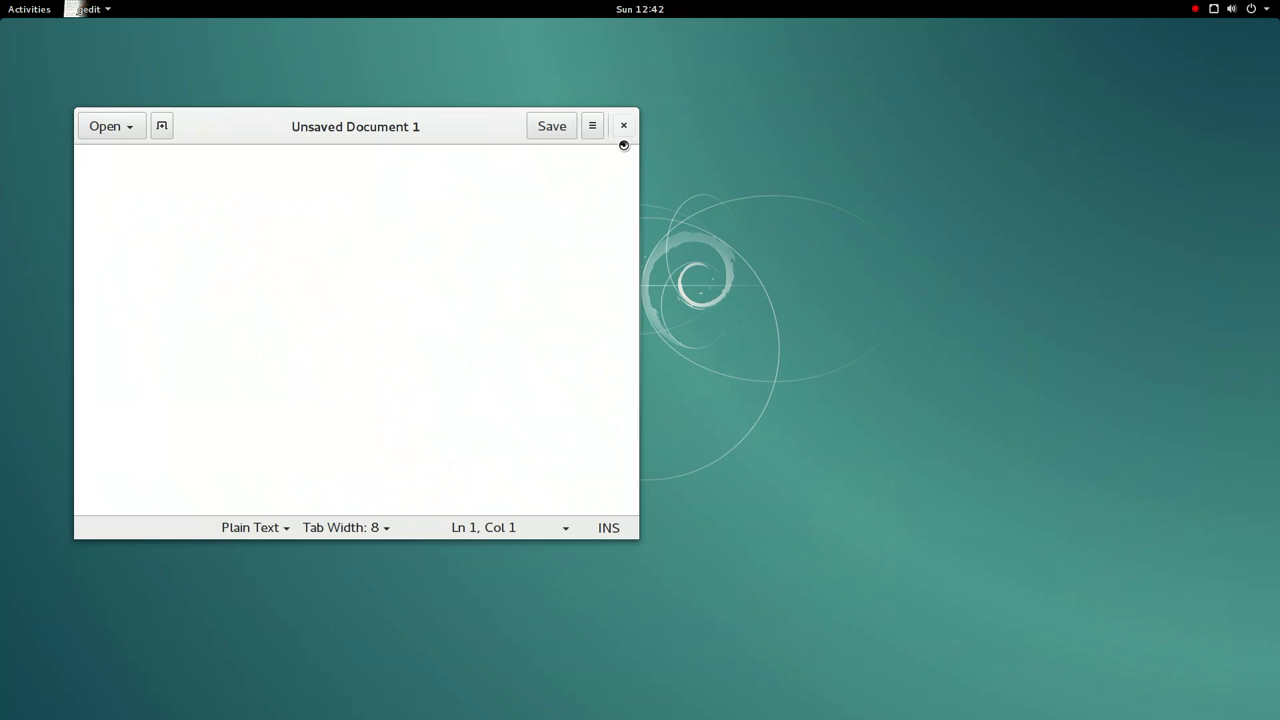
{"action": "left_click", "coordinate": [73, 8]}
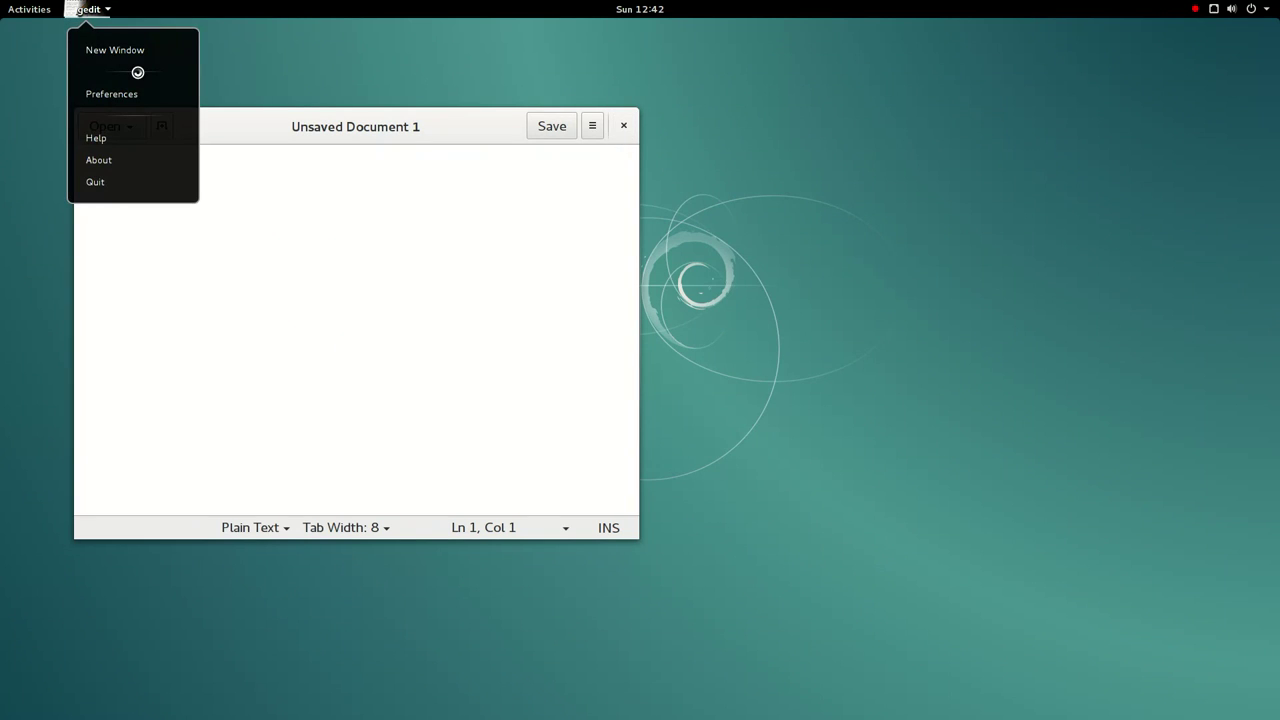
{"action": "left_click", "coordinate": [145, 102]}
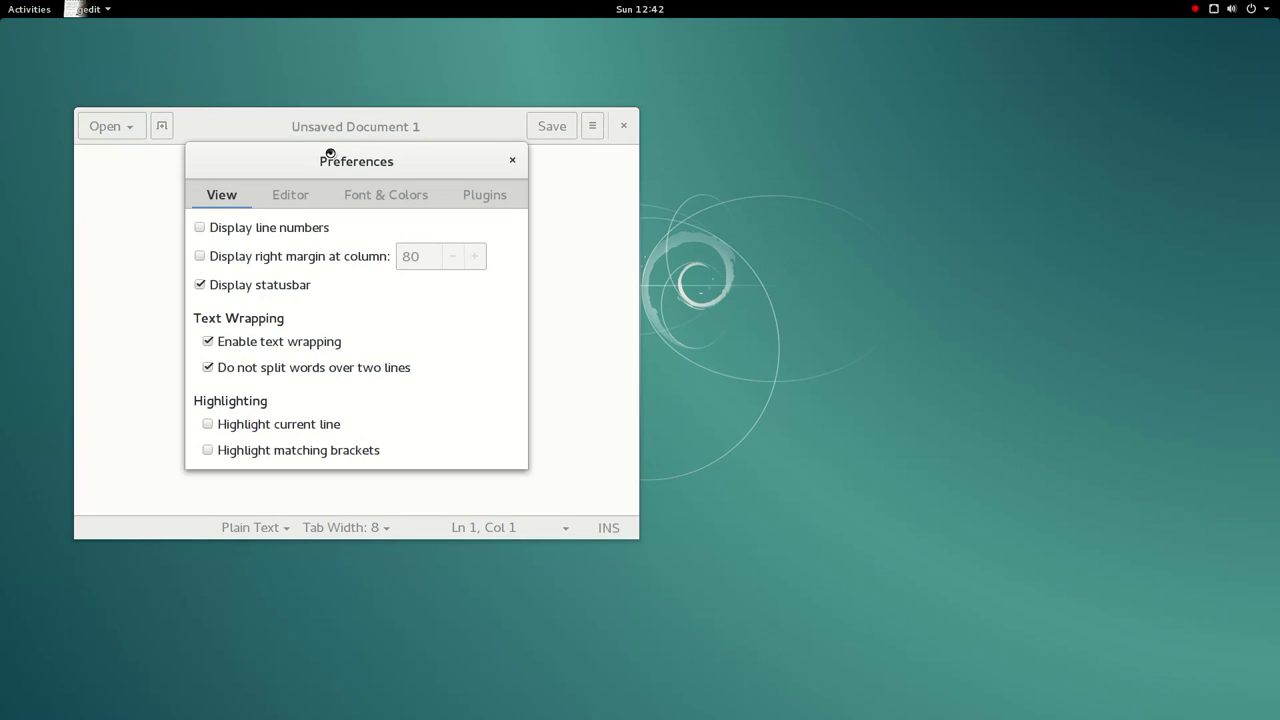
{"action": "left_click", "coordinate": [291, 200]}
{"action": "left_click", "coordinate": [366, 199]}
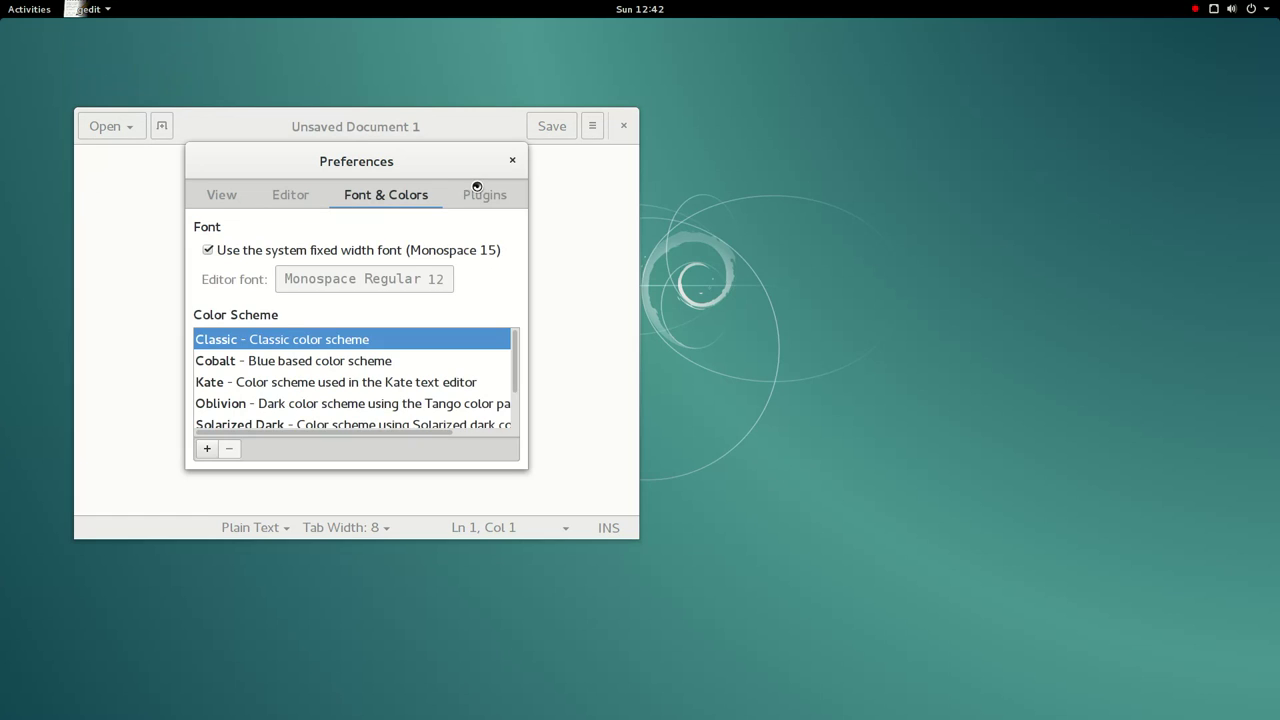
{"action": "left_click", "coordinate": [469, 201]}
{"action": "left_click", "coordinate": [366, 200]}
{"action": "left_click", "coordinate": [285, 200]}
{"action": "left_click", "coordinate": [205, 207]}
{"action": "left_click", "coordinate": [512, 161]}
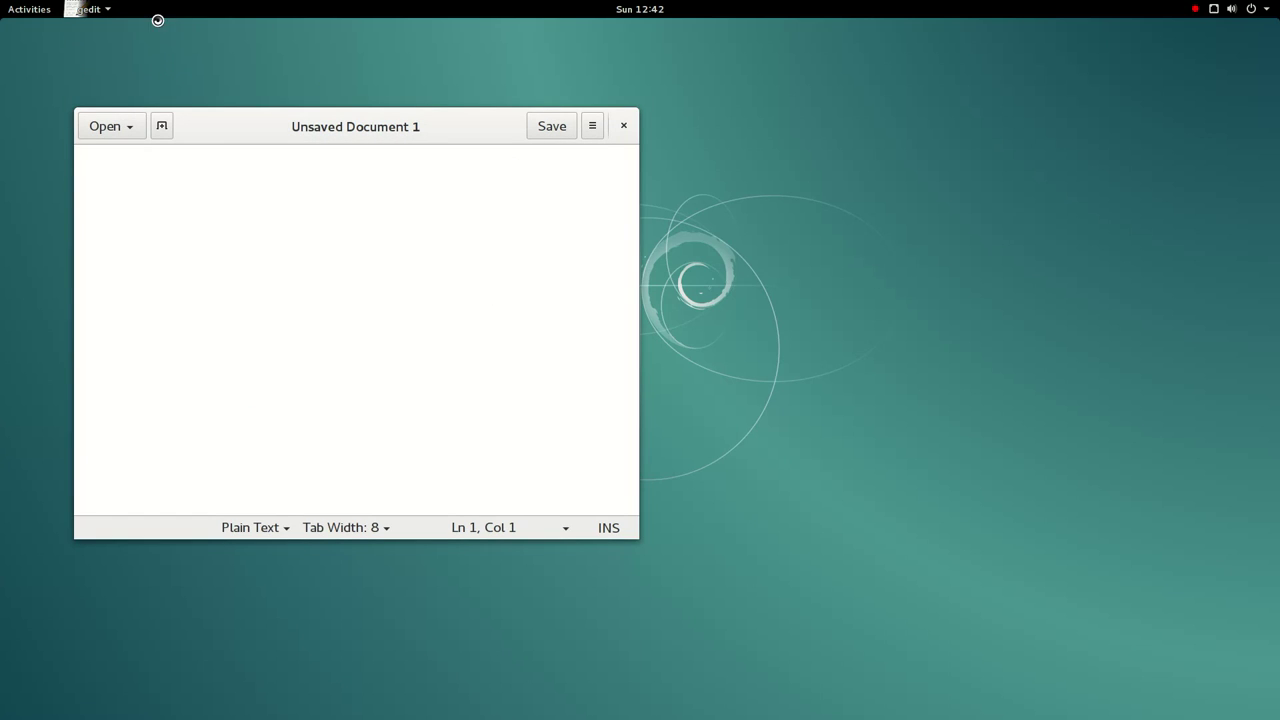
- View gedit's About information and its credits
{"action": "left_click", "coordinate": [100, 9]}
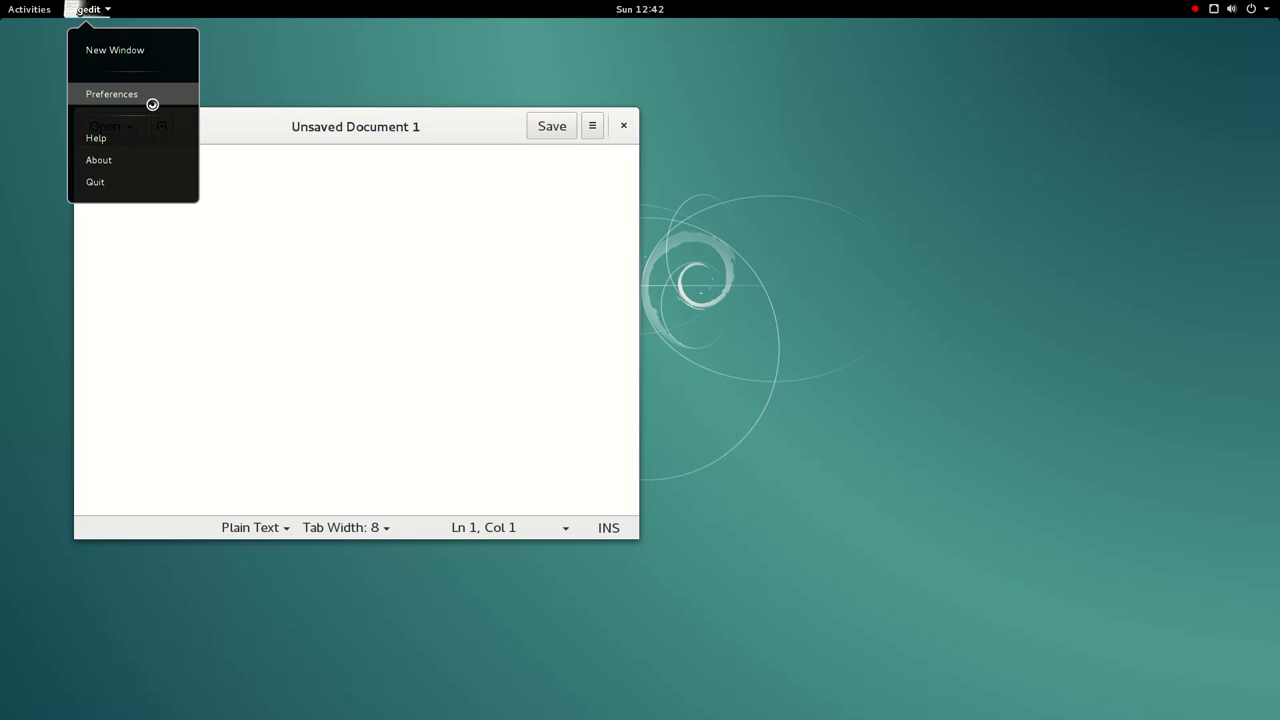
{"action": "left_click", "coordinate": [144, 164]}
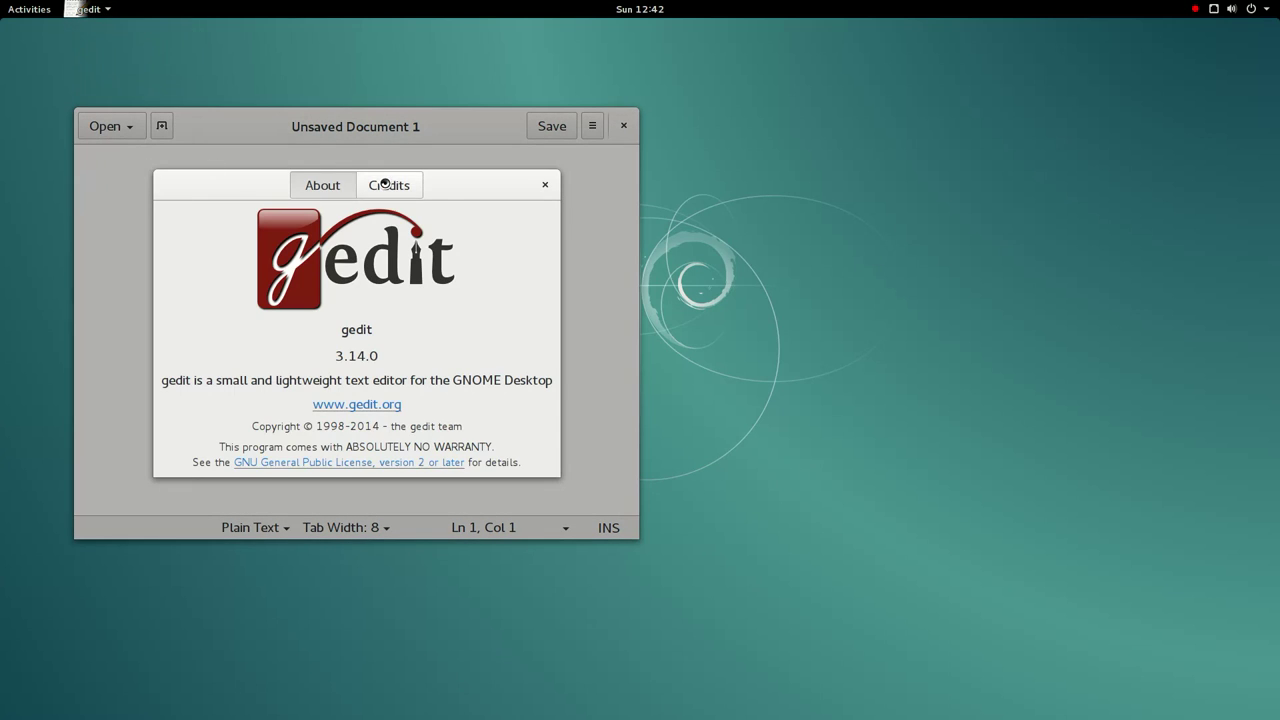
{"action": "left_click", "coordinate": [385, 183]}
{"action": "left_click", "coordinate": [545, 184]}
- Look through the Editor, Font & Colors and Plugins preference tabs again
{"action": "left_click", "coordinate": [100, 9]}
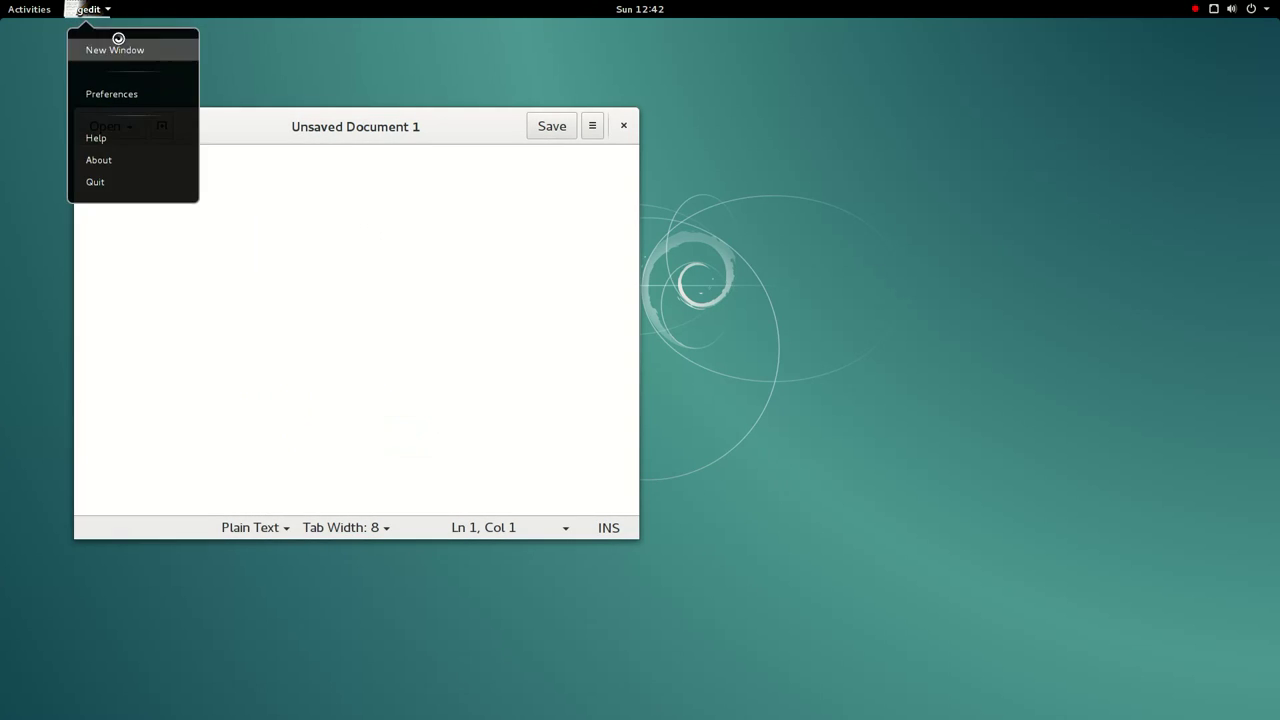
{"action": "left_click", "coordinate": [125, 93]}
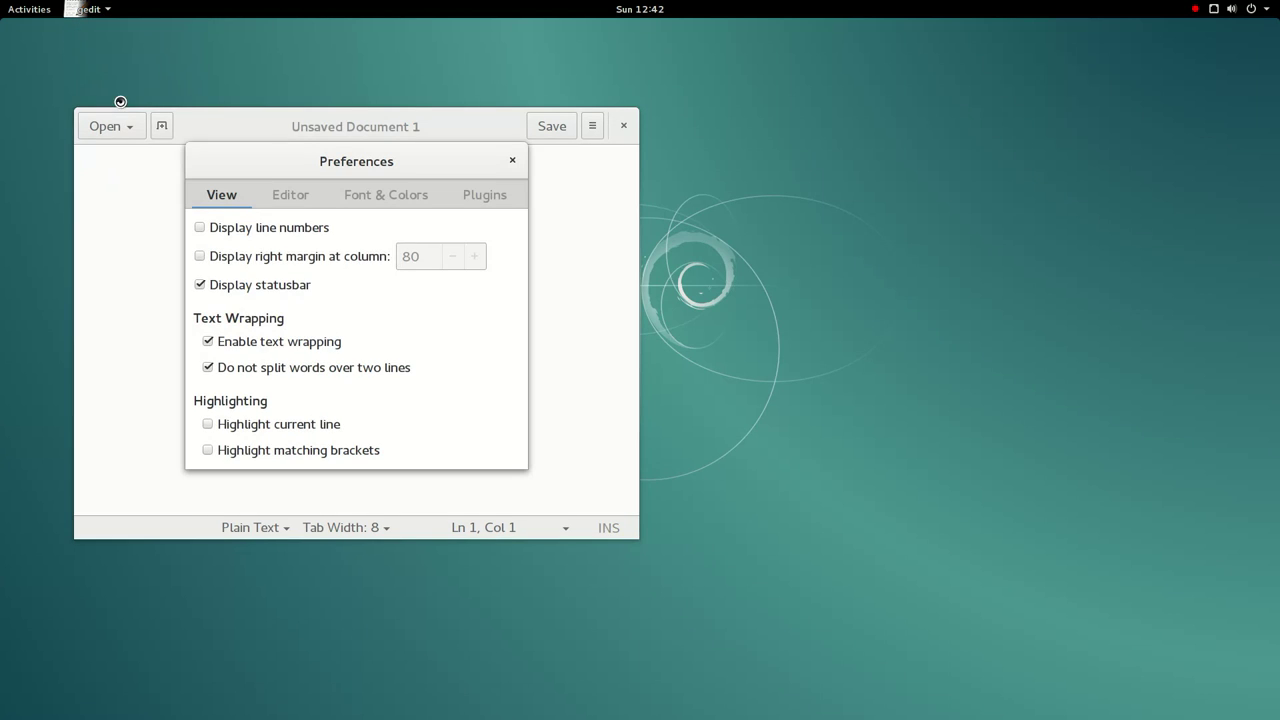
{"action": "left_click", "coordinate": [270, 196]}
{"action": "left_click", "coordinate": [386, 195]}
{"action": "left_click", "coordinate": [472, 195]}
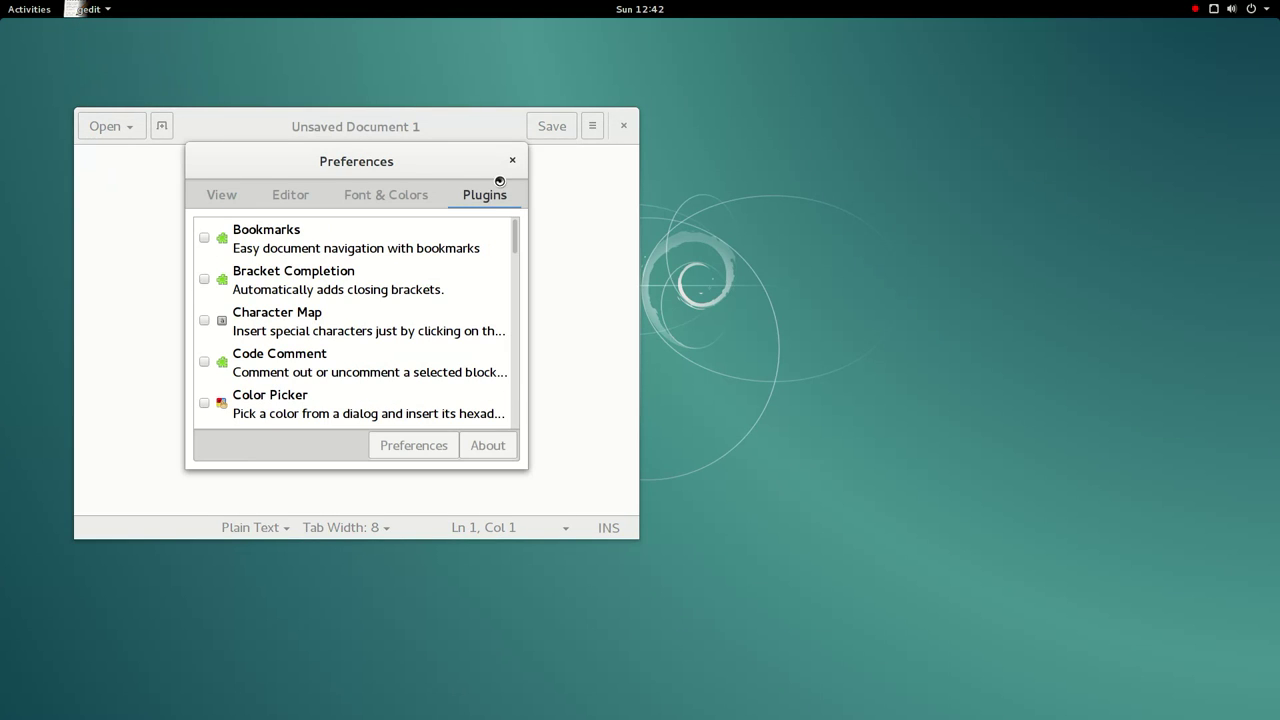
{"action": "left_click", "coordinate": [511, 161]}
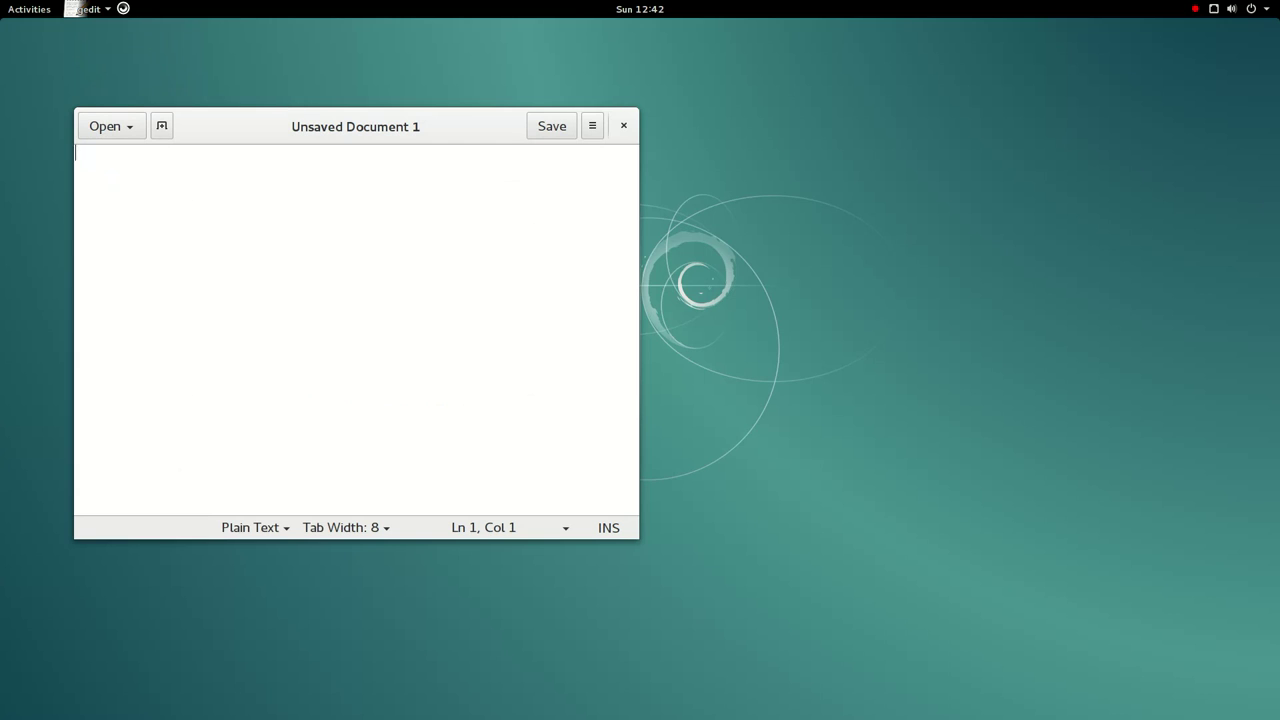
- Enable the Code Comment, Character Map and Bracket Completion plugins in Preferences
{"action": "left_click", "coordinate": [70, 8]}
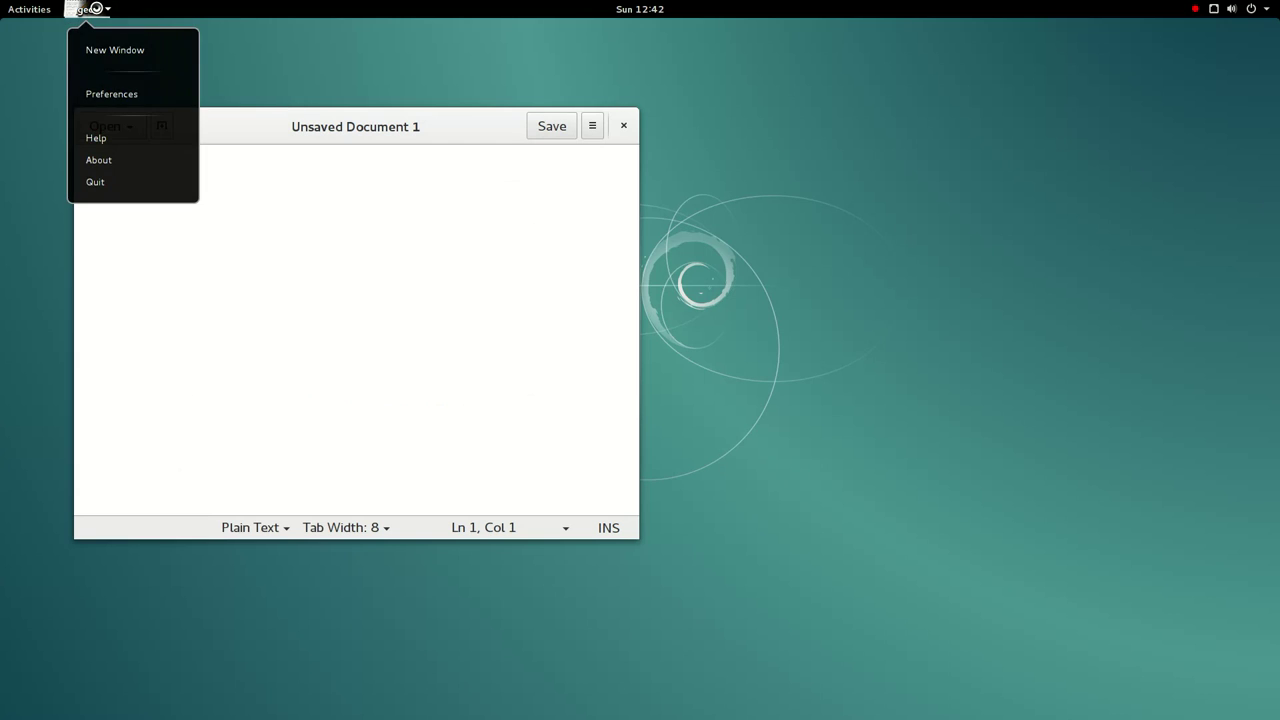
{"action": "left_click", "coordinate": [128, 95]}
{"action": "left_click", "coordinate": [295, 200]}
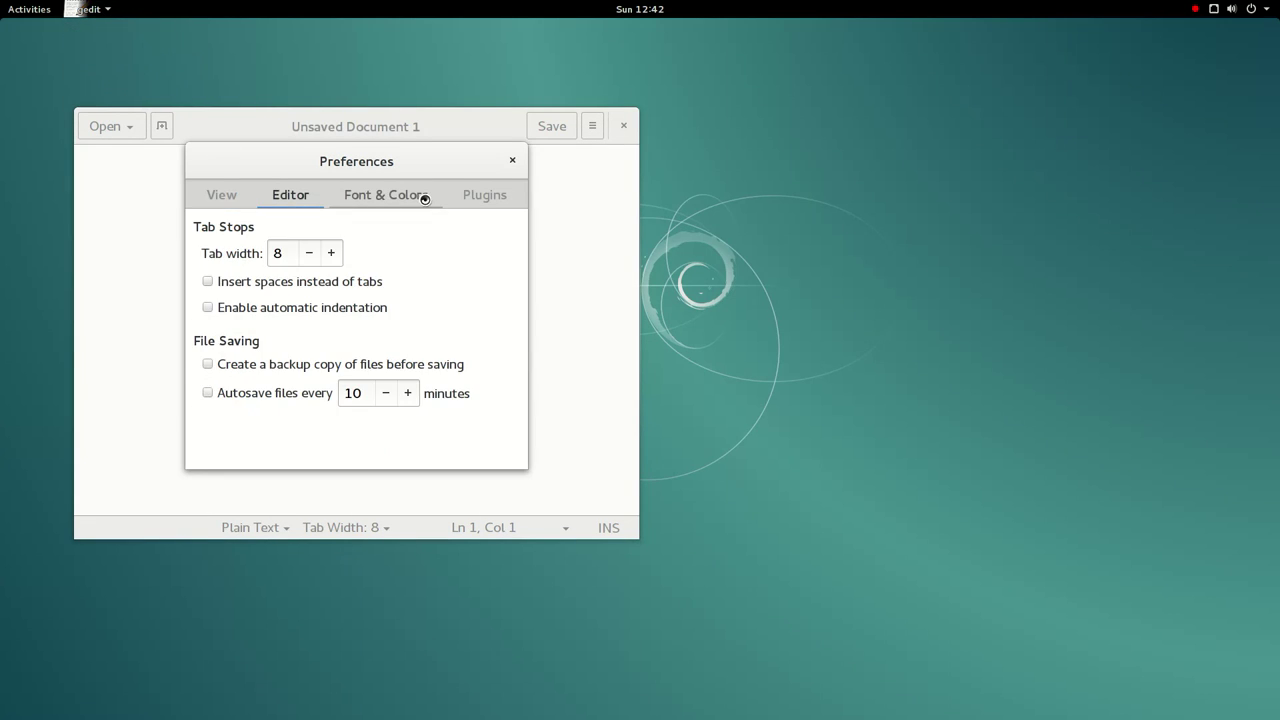
{"action": "left_click", "coordinate": [506, 197]}
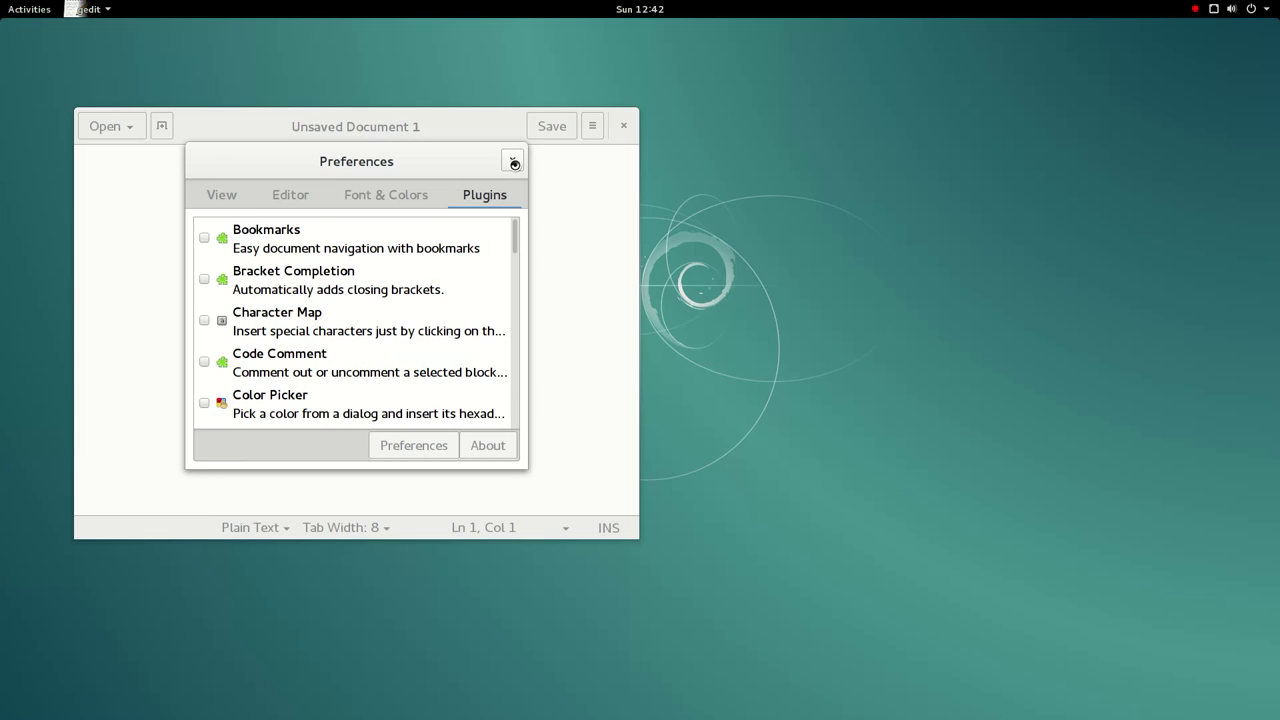
{"action": "left_click", "coordinate": [204, 361]}
{"action": "left_click", "coordinate": [204, 320]}
{"action": "left_click", "coordinate": [204, 279]}
{"action": "left_click", "coordinate": [512, 160]}
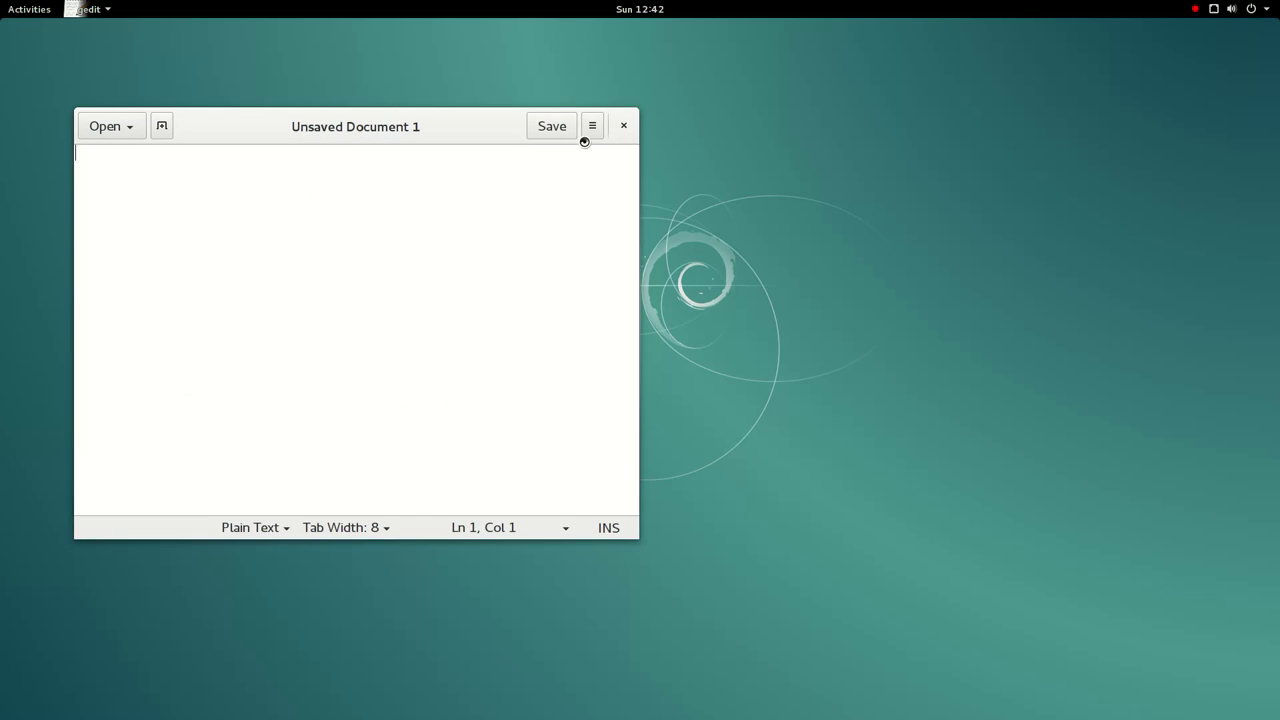
- Switch the editor to fullscreen, return with F11, and review the document's extra actions
{"action": "left_click", "coordinate": [591, 127]}
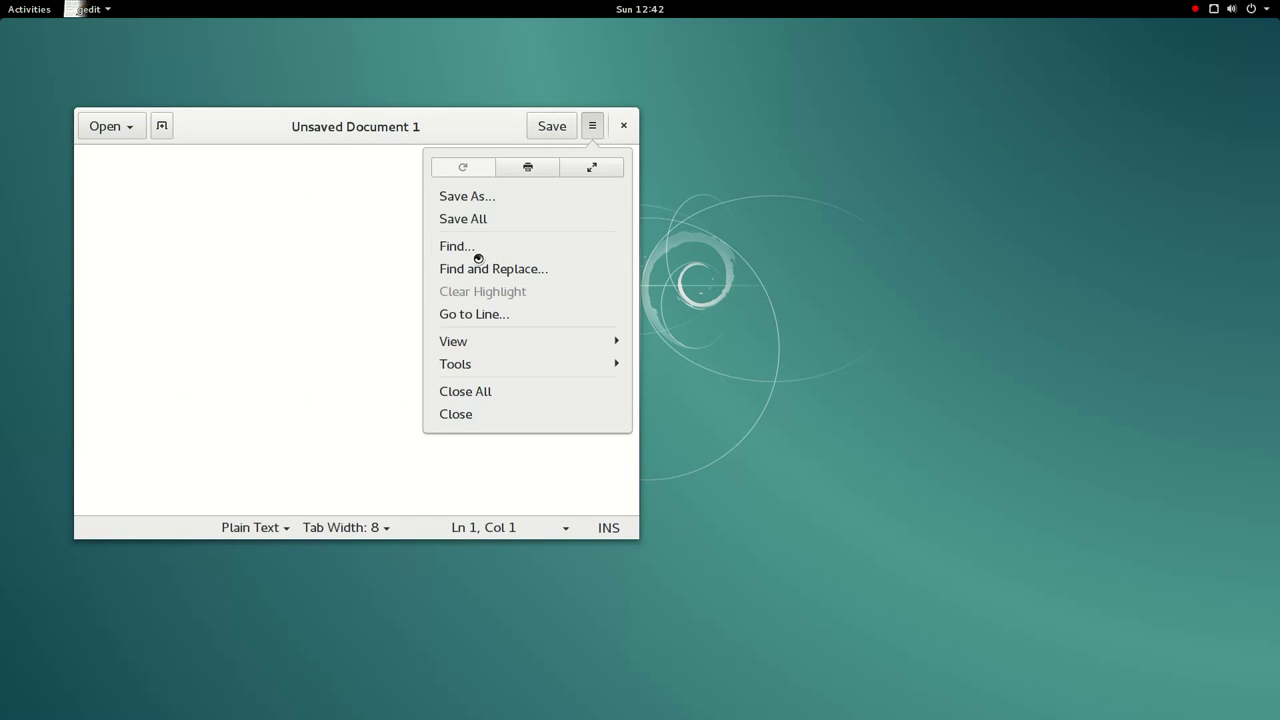
{"action": "left_click", "coordinate": [600, 175]}
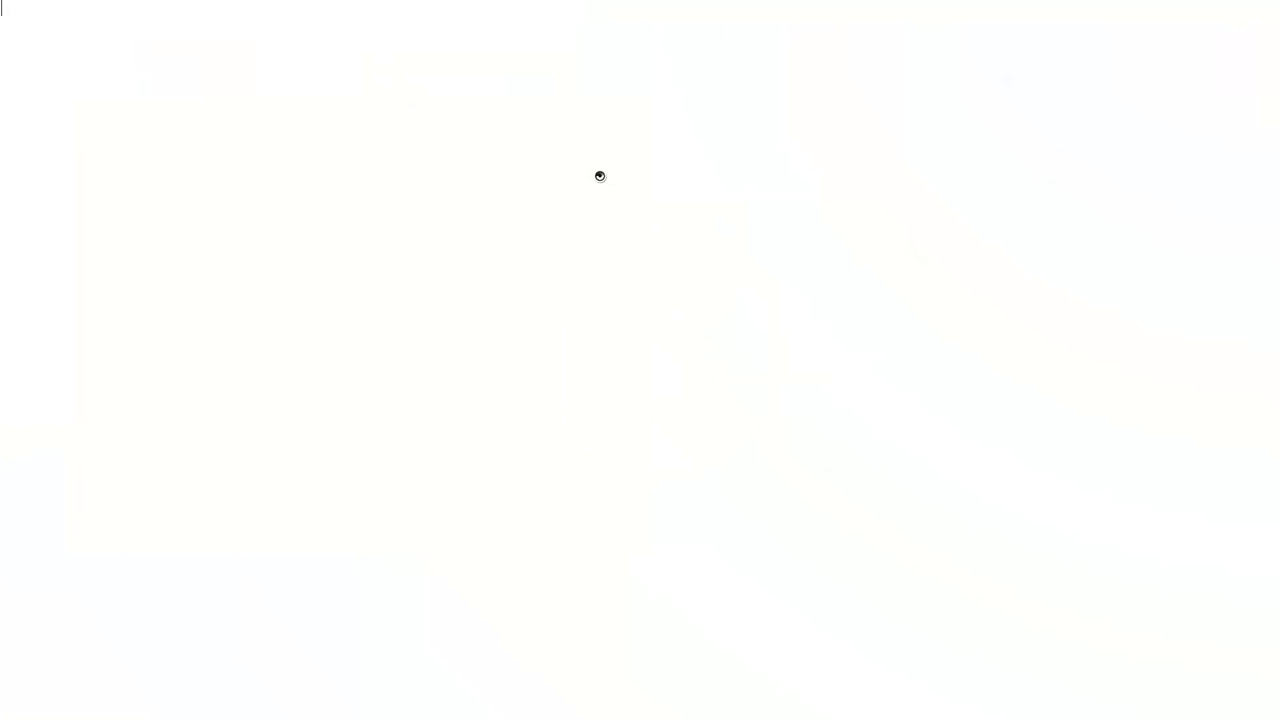
{"action": "key", "text": "F11"}
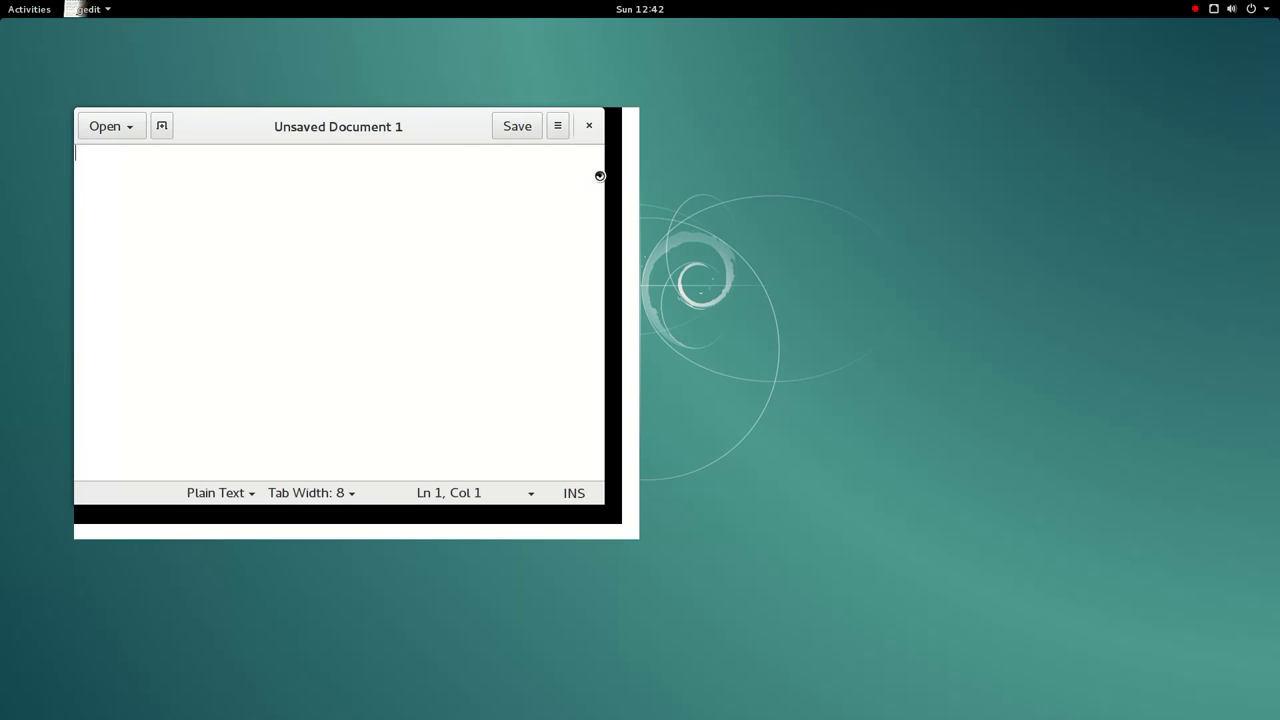
{"action": "left_click", "coordinate": [596, 136]}
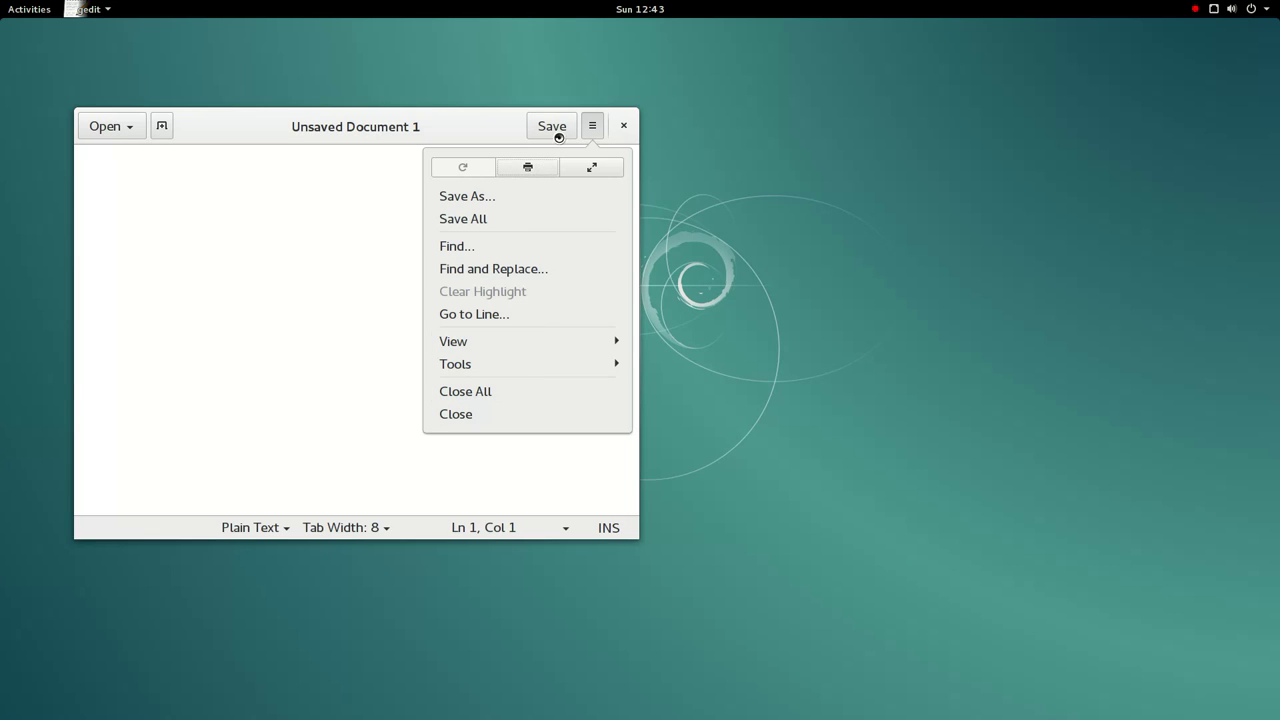
{"action": "left_click", "coordinate": [391, 148]}
- Open /etc/bash.bashrc through Other Documents and maximize the editor window
{"action": "left_click", "coordinate": [131, 134]}
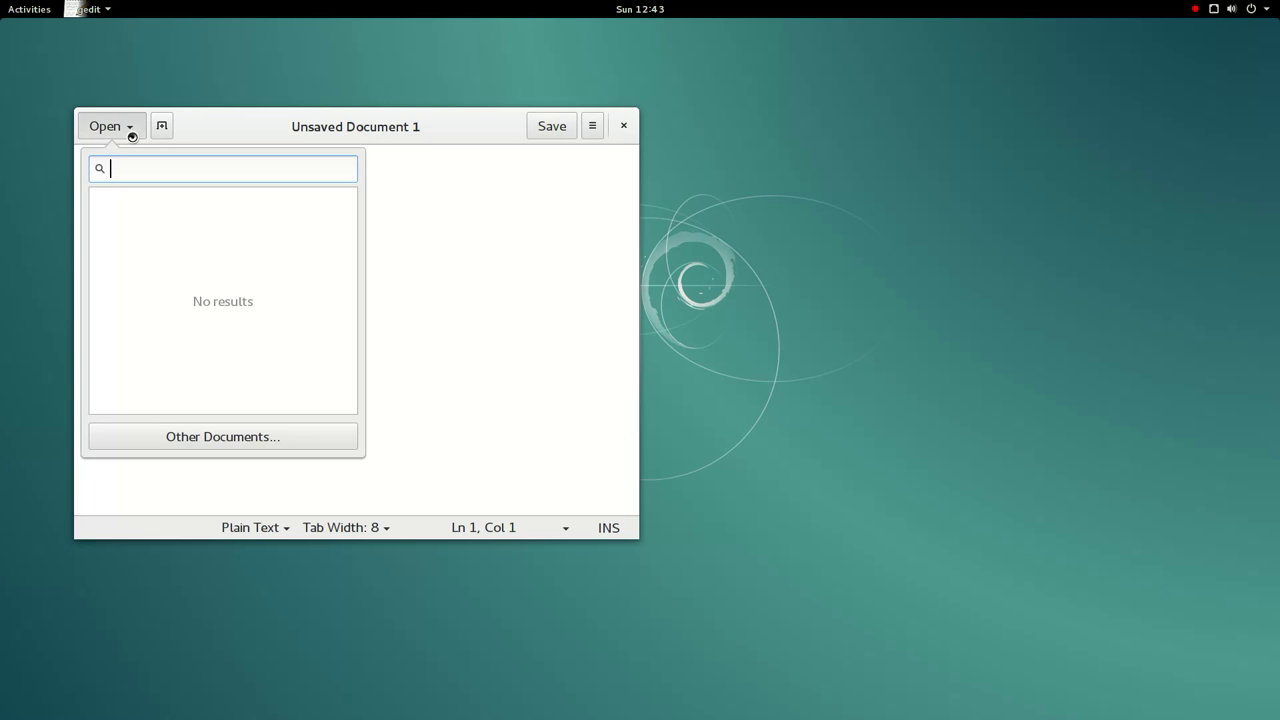
{"action": "left_click", "coordinate": [295, 437]}
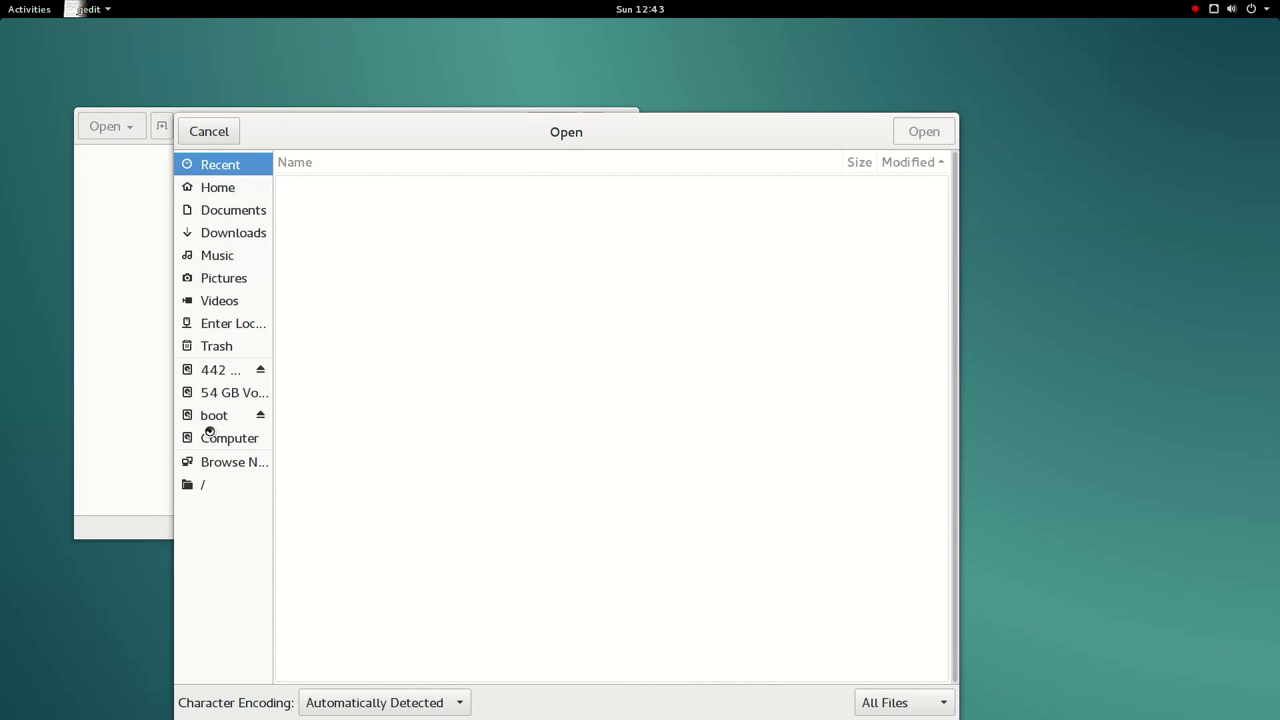
{"action": "left_click", "coordinate": [209, 434]}
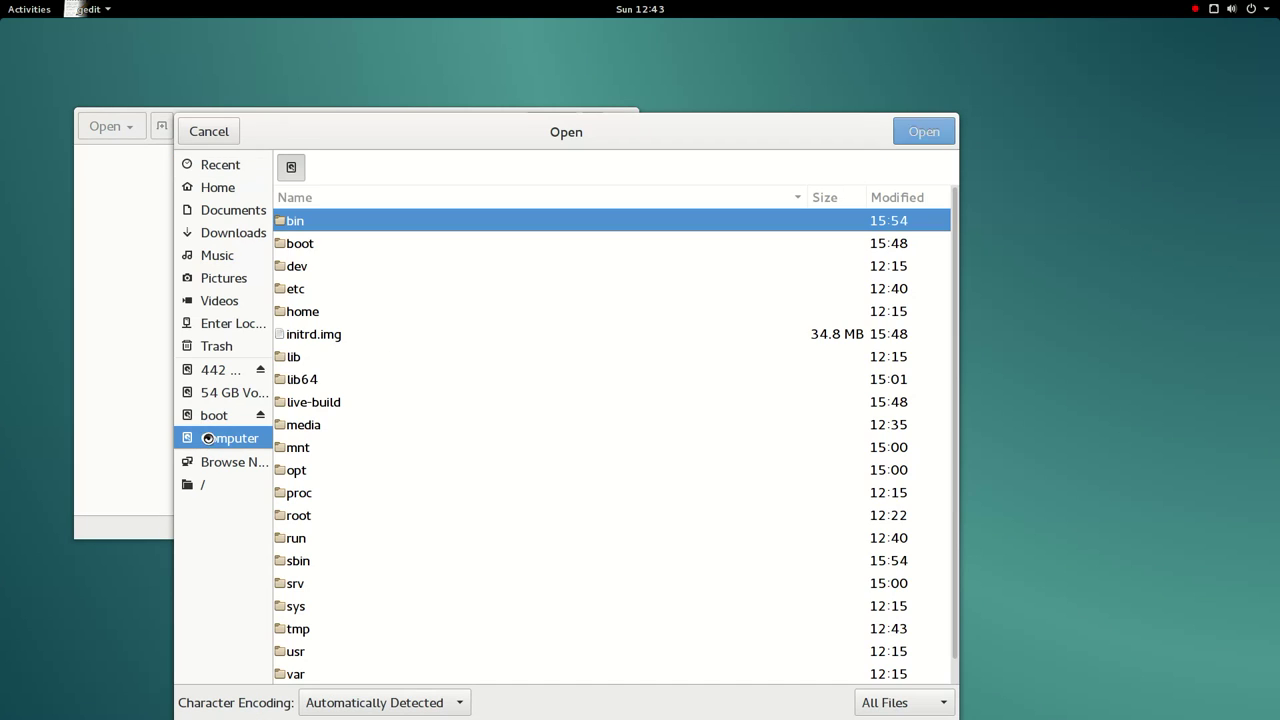
{"action": "double_click", "coordinate": [308, 288]}
{"action": "scroll", "coordinate": [380, 350], "scroll_direction": "down", "scroll_amount": 1}
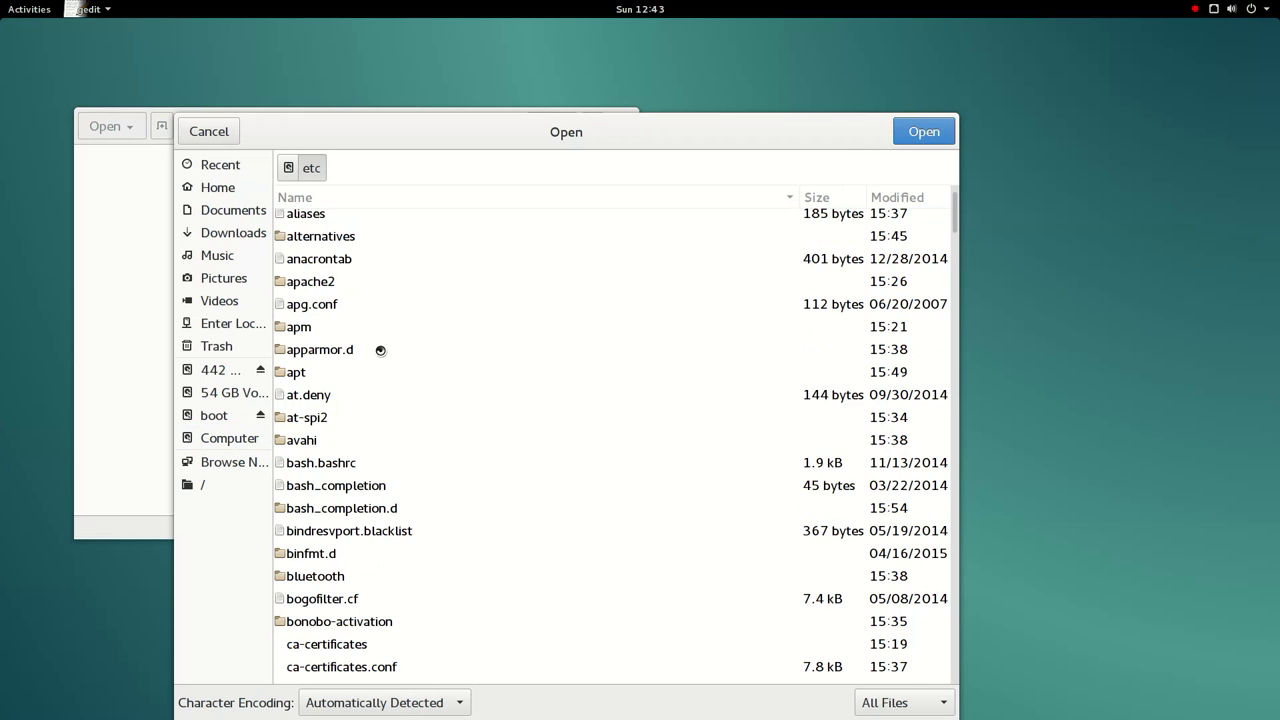
{"action": "scroll", "coordinate": [380, 350], "scroll_direction": "down", "scroll_amount": 2}
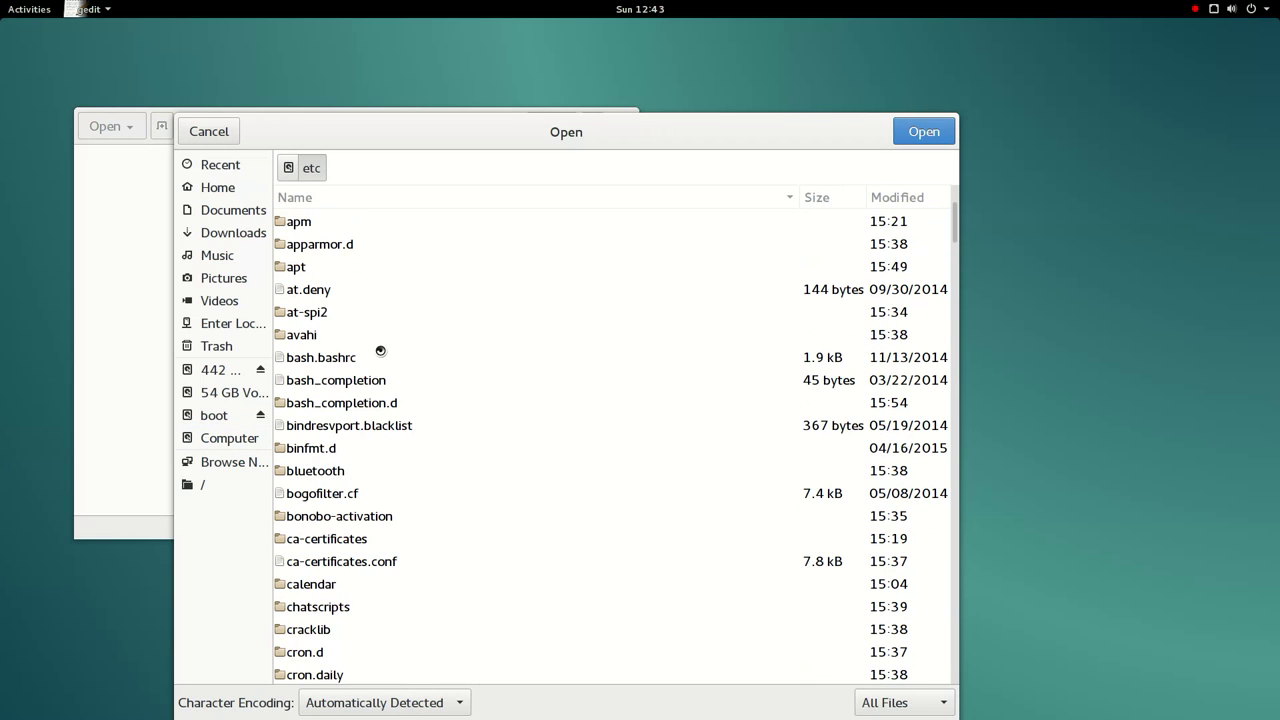
{"action": "double_click", "coordinate": [380, 357]}
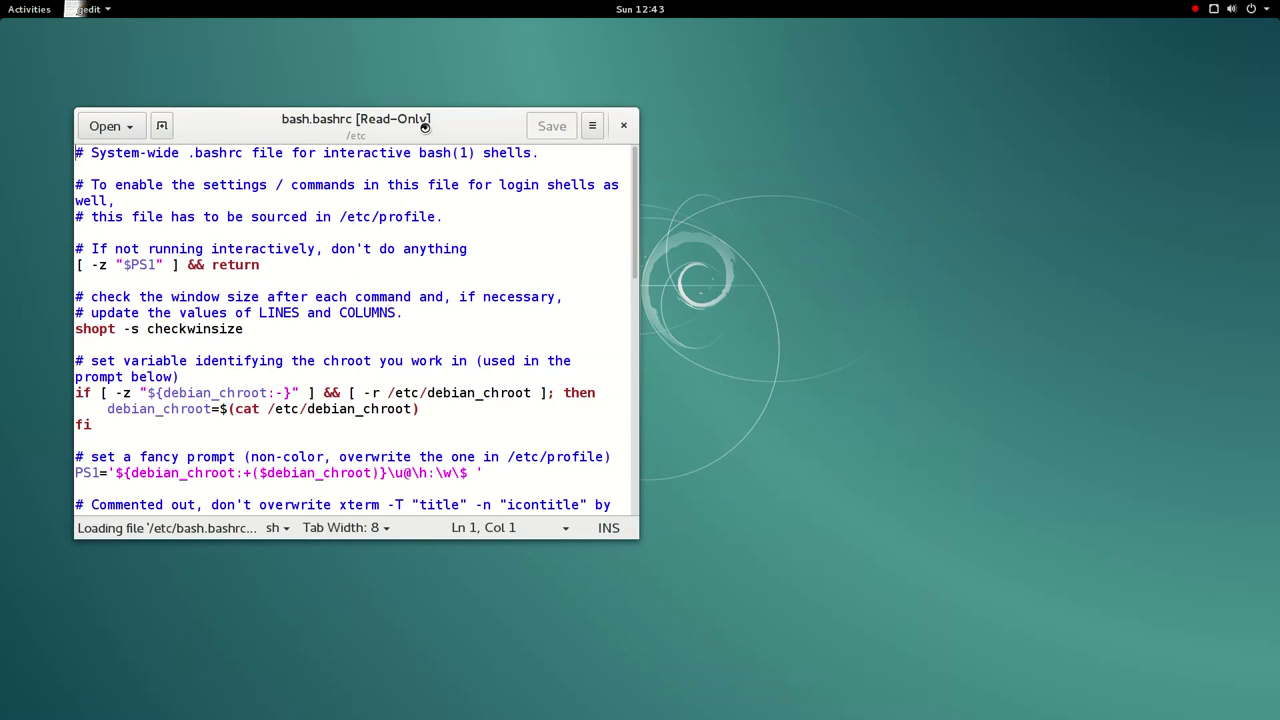
{"action": "double_click", "coordinate": [425, 128]}
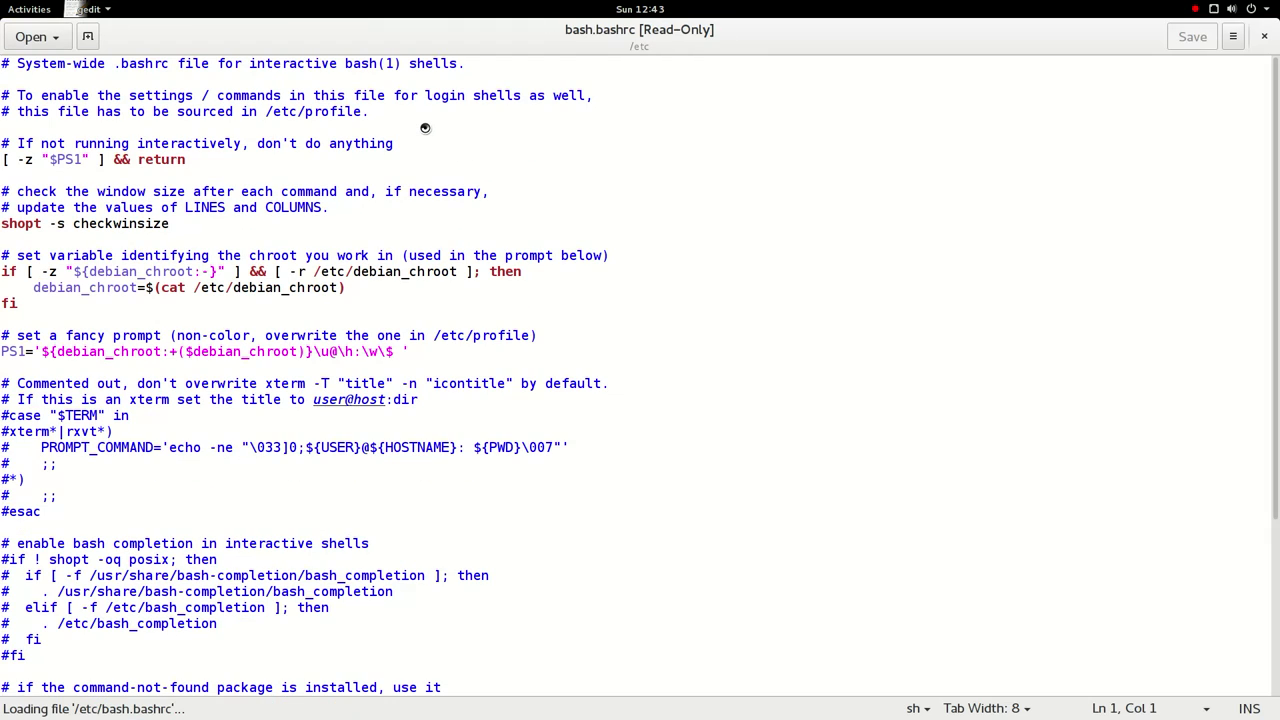
- Comment out the shopt -s checkwinsize line, then uncomment it again
{"action": "triple_click", "coordinate": [139, 224]}
{"action": "right_click", "coordinate": [139, 224]}
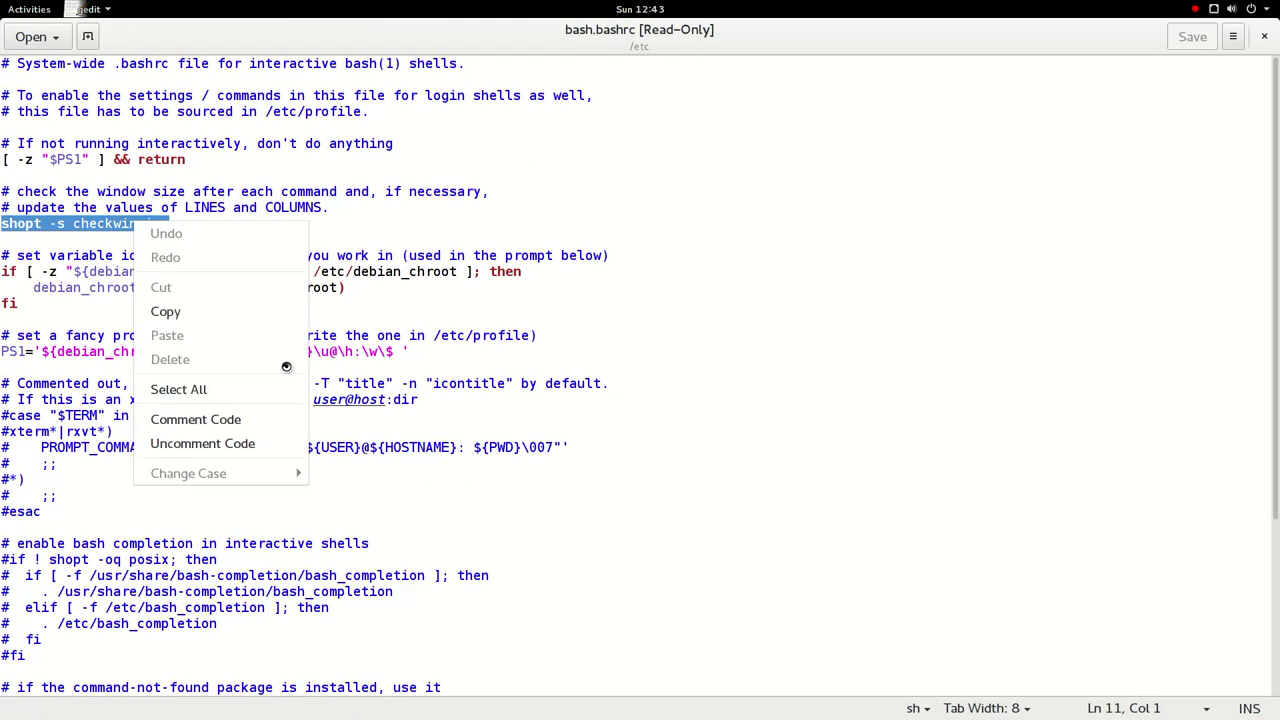
{"action": "left_click", "coordinate": [286, 420]}
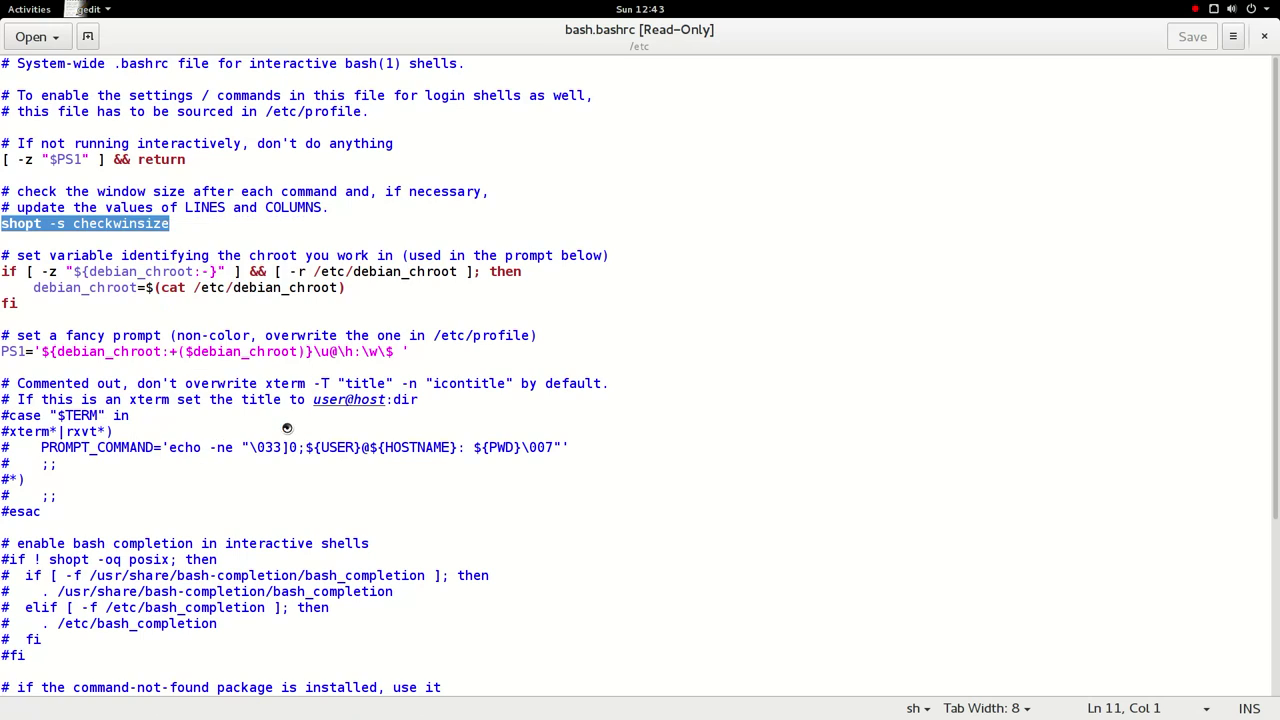
{"action": "right_click", "coordinate": [139, 222]}
{"action": "left_click", "coordinate": [222, 444]}
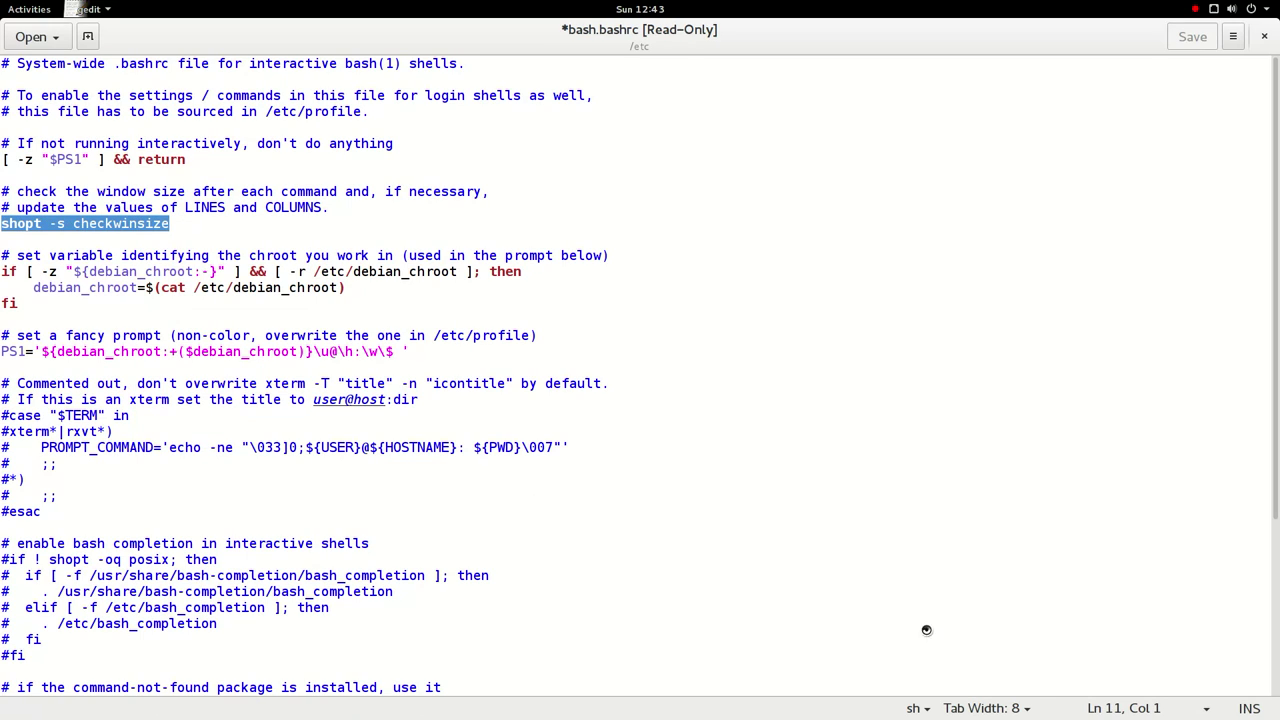
- Review the highlighting language list, keep sh, and close the file without saving
{"action": "left_click", "coordinate": [926, 710]}
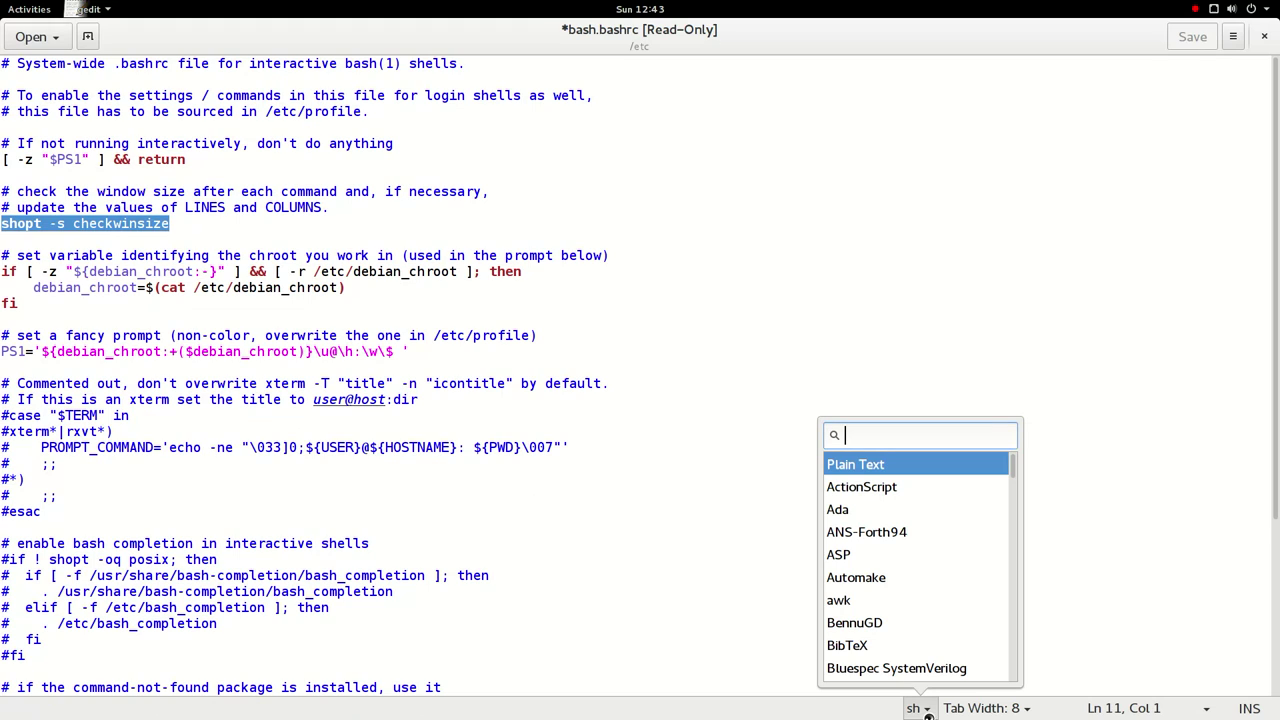
{"action": "scroll", "coordinate": [893, 552], "scroll_direction": "down", "scroll_amount": 15}
{"action": "scroll", "coordinate": [891, 547], "scroll_direction": "down", "scroll_amount": 5}
{"action": "left_click", "coordinate": [729, 521]}
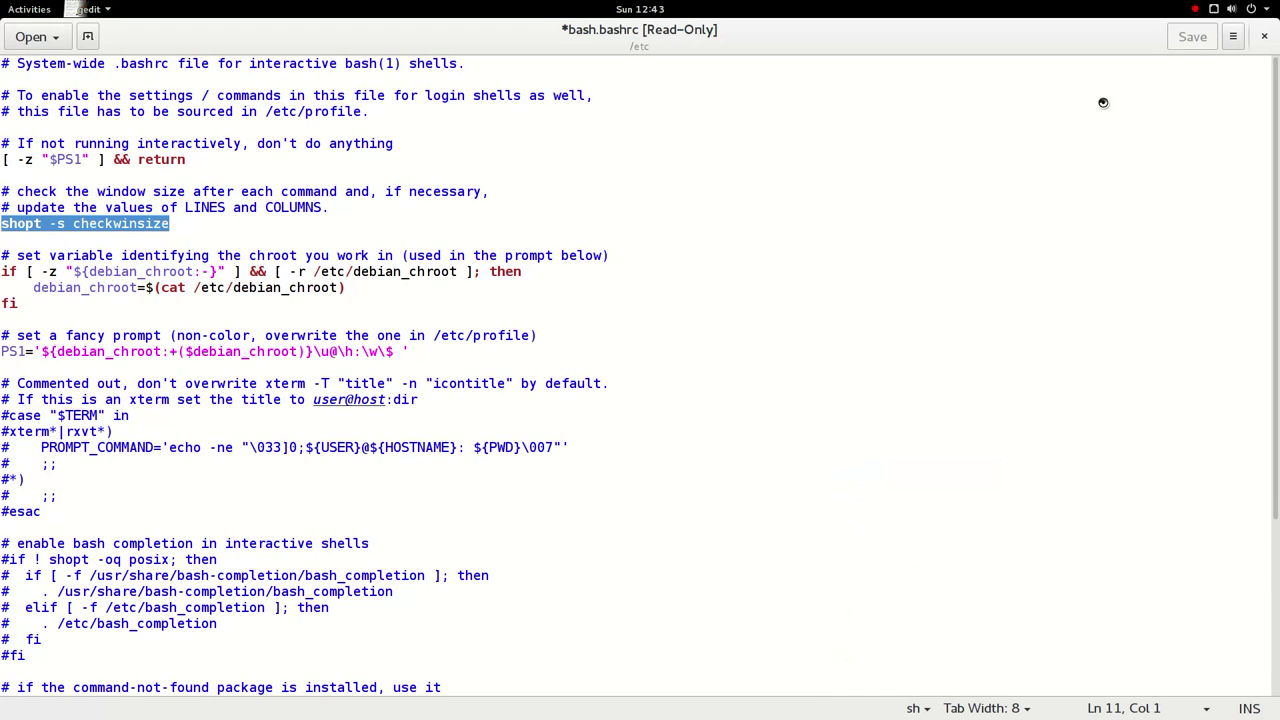
{"action": "left_click", "coordinate": [1264, 38]}
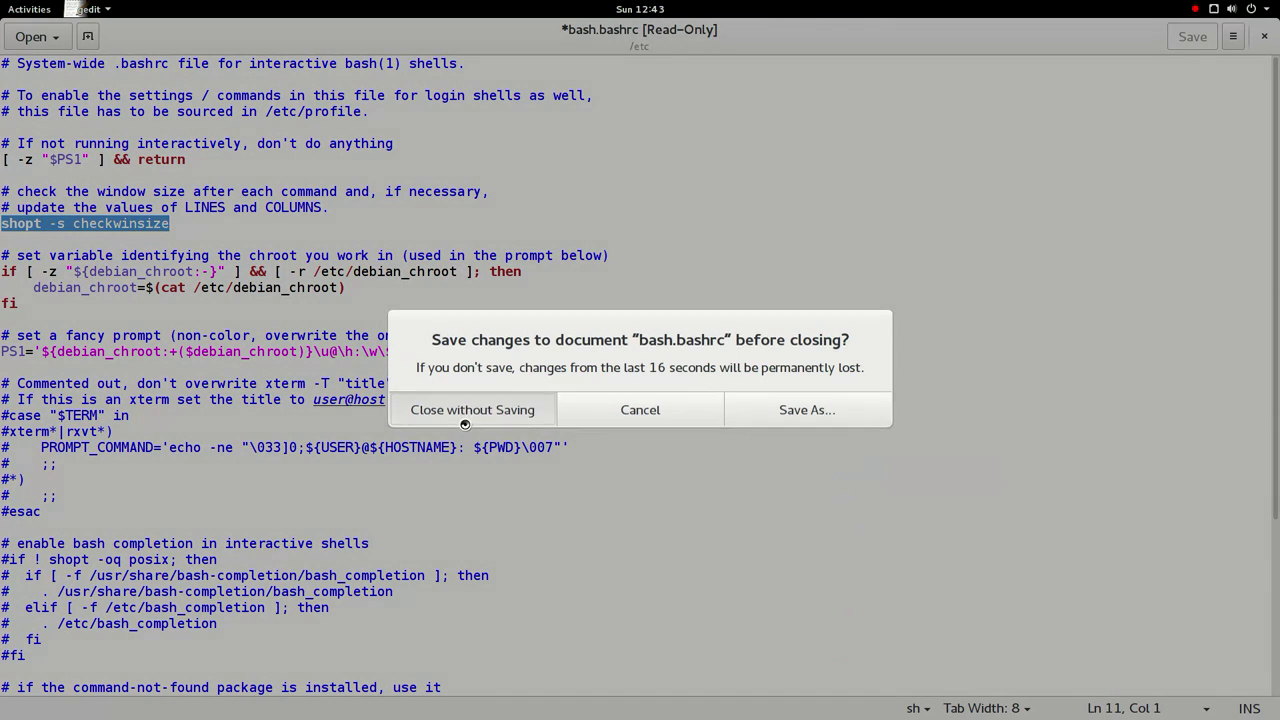
{"action": "left_click", "coordinate": [466, 416]}
- Open Show Applications, scroll to the grid's second page and start GIMP
{"action": "mouse_move", "coordinate": [4, 4]}
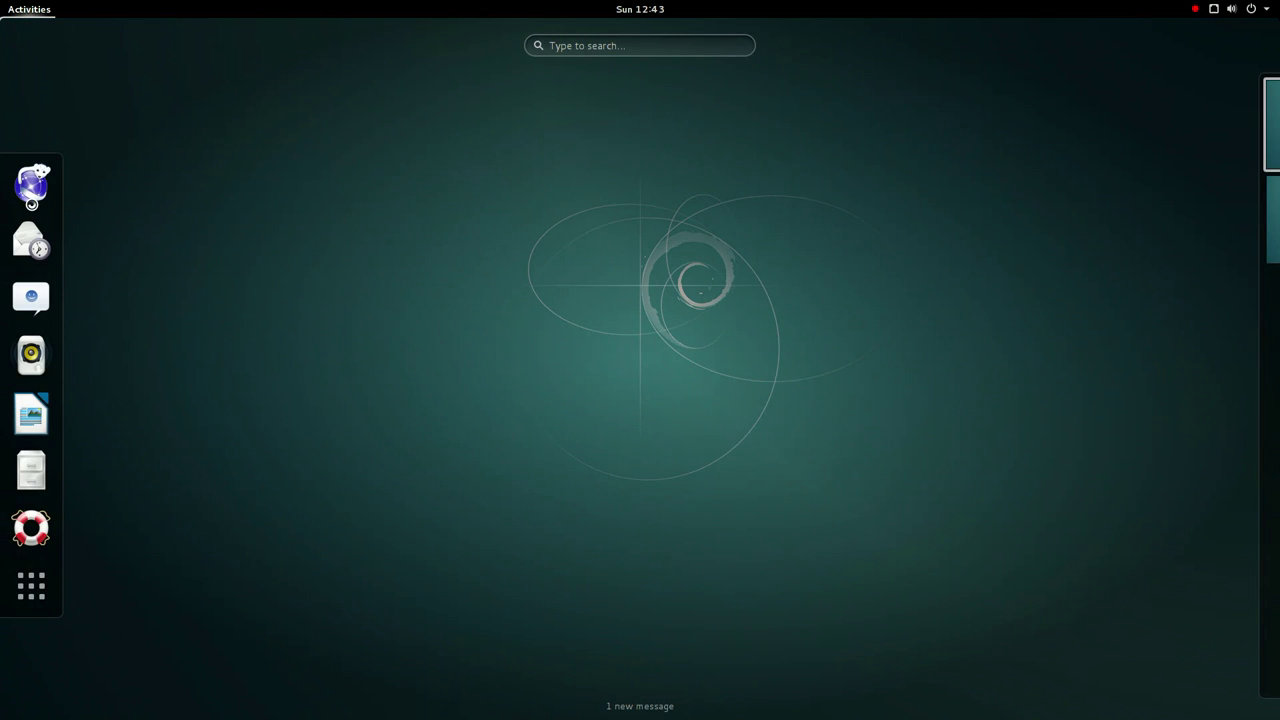
{"action": "left_click", "coordinate": [31, 586]}
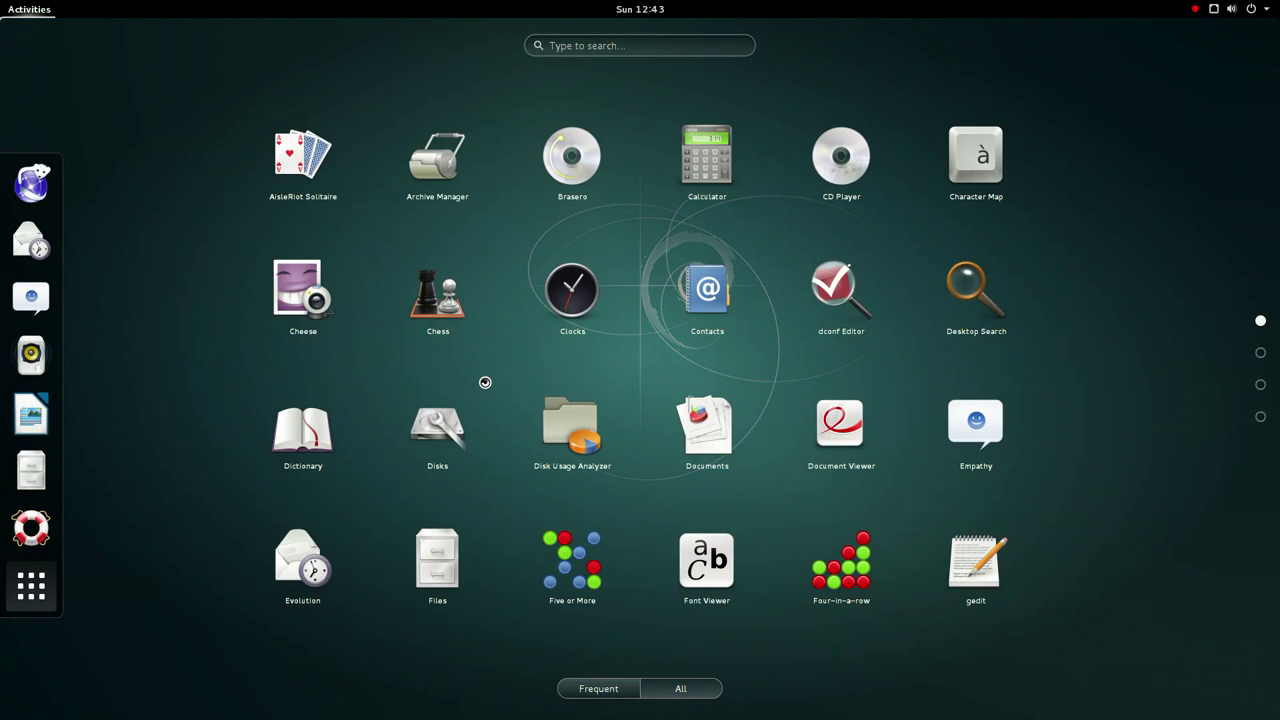
{"action": "scroll", "coordinate": [486, 383], "scroll_direction": "down", "scroll_amount": 1}
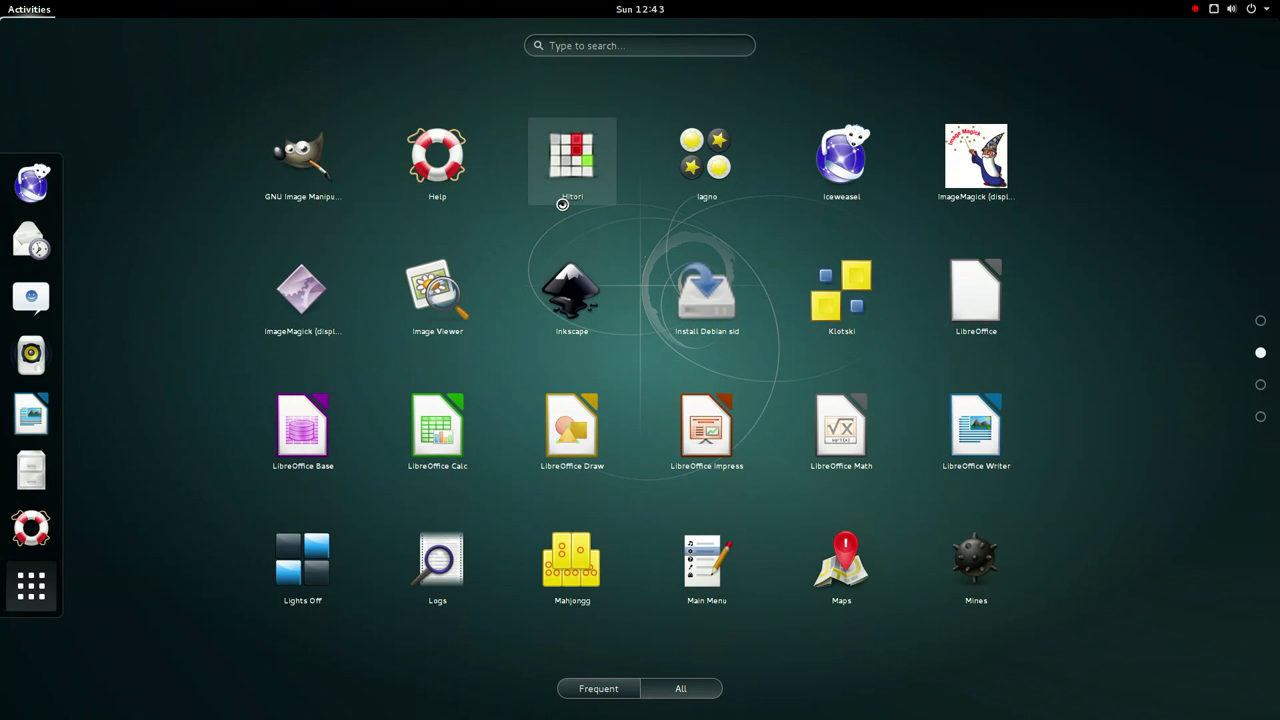
{"action": "left_click", "coordinate": [302, 160]}
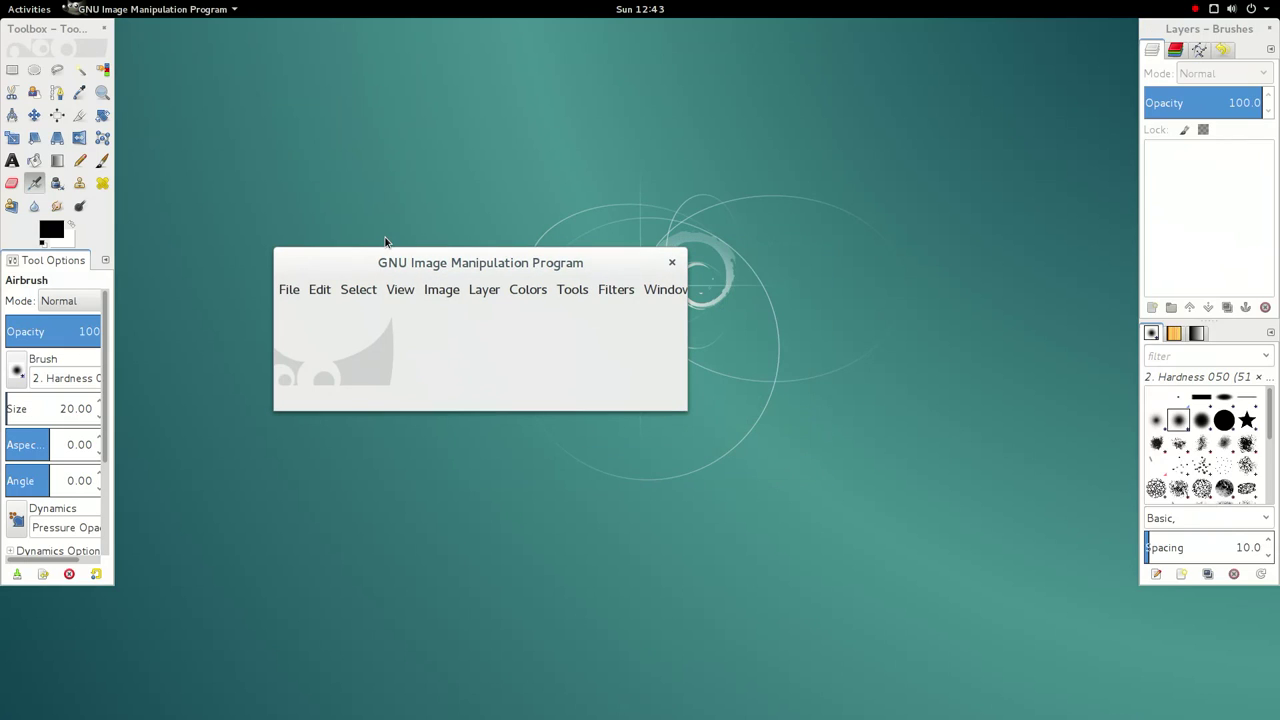
- Create a blank 640x400 image, maximize it, and sample white as the foreground colour
{"action": "left_click", "coordinate": [287, 291]}
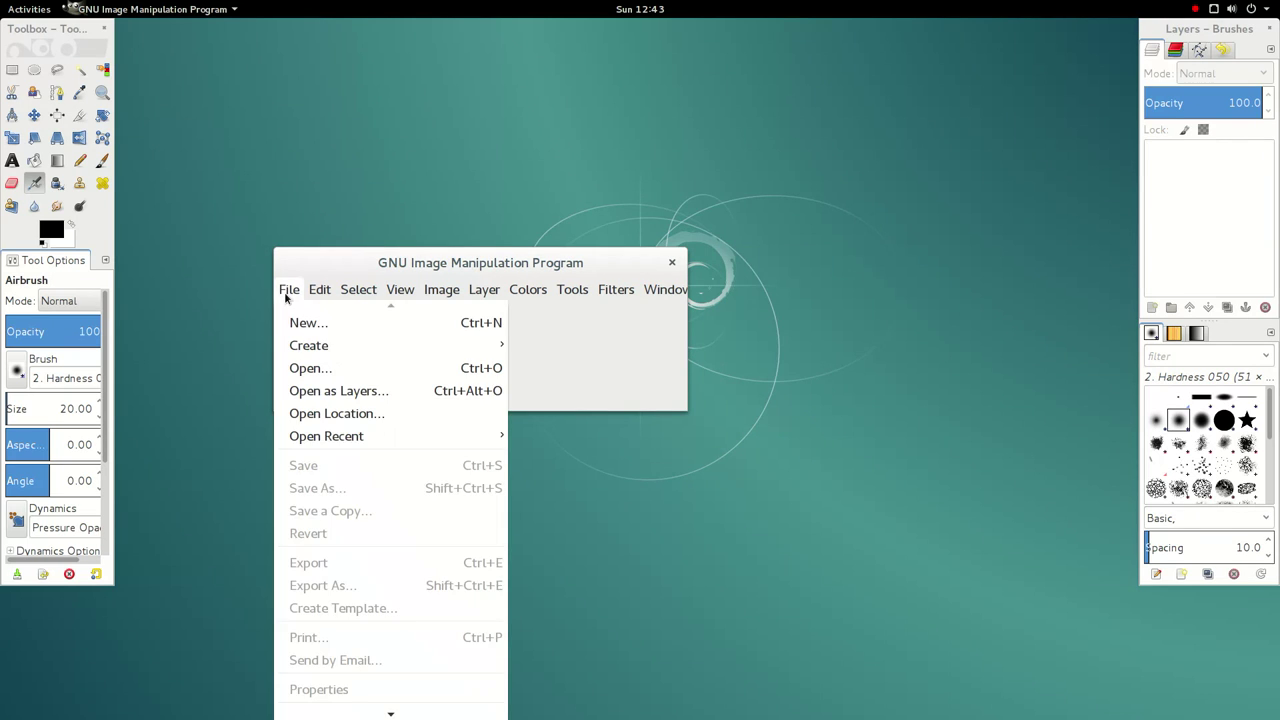
{"action": "left_click", "coordinate": [326, 332]}
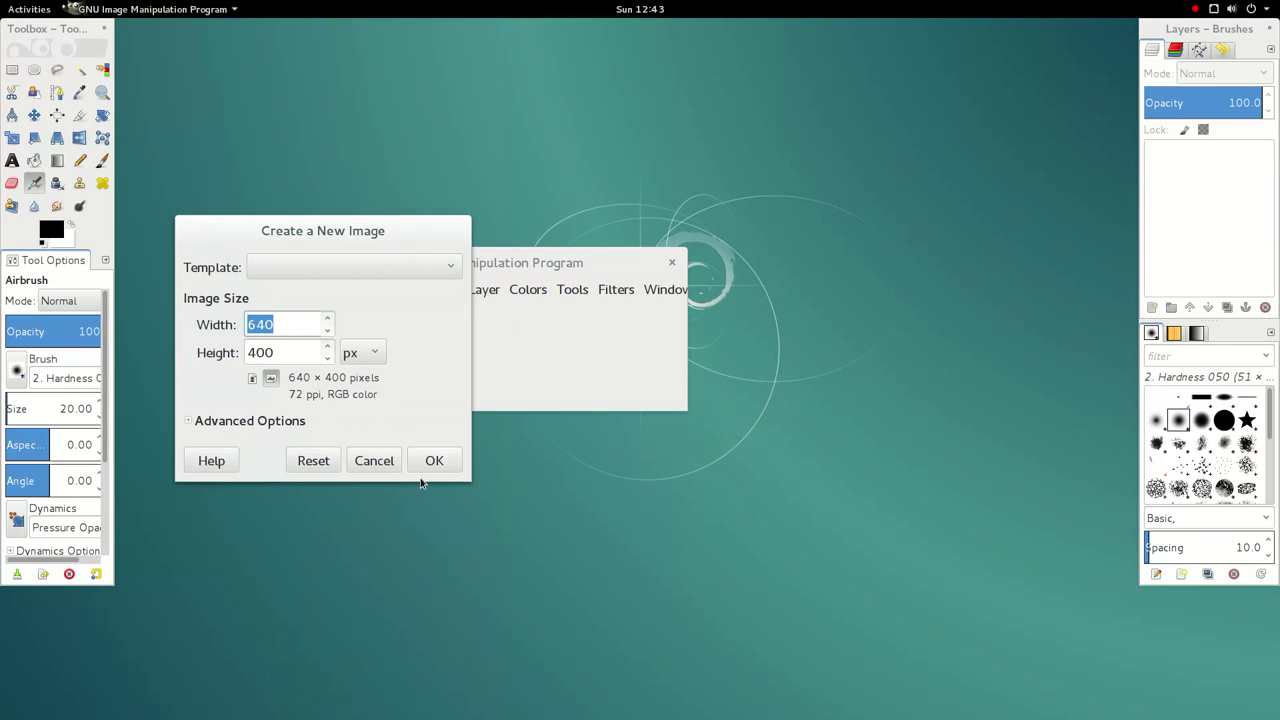
{"action": "left_click", "coordinate": [434, 460]}
{"action": "left_click_drag", "start_coordinate": [457, 262], "coordinate": [506, 8]}
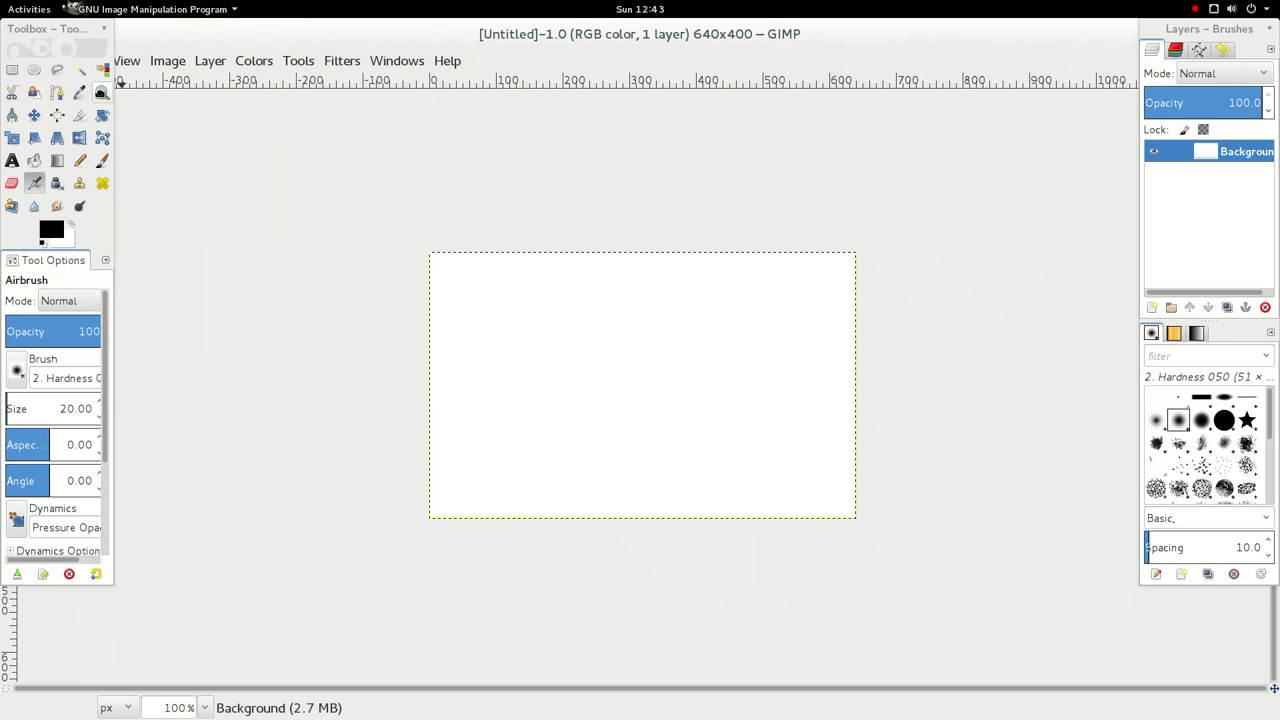
{"action": "left_click", "coordinate": [79, 92]}
{"action": "left_click", "coordinate": [481, 317]}
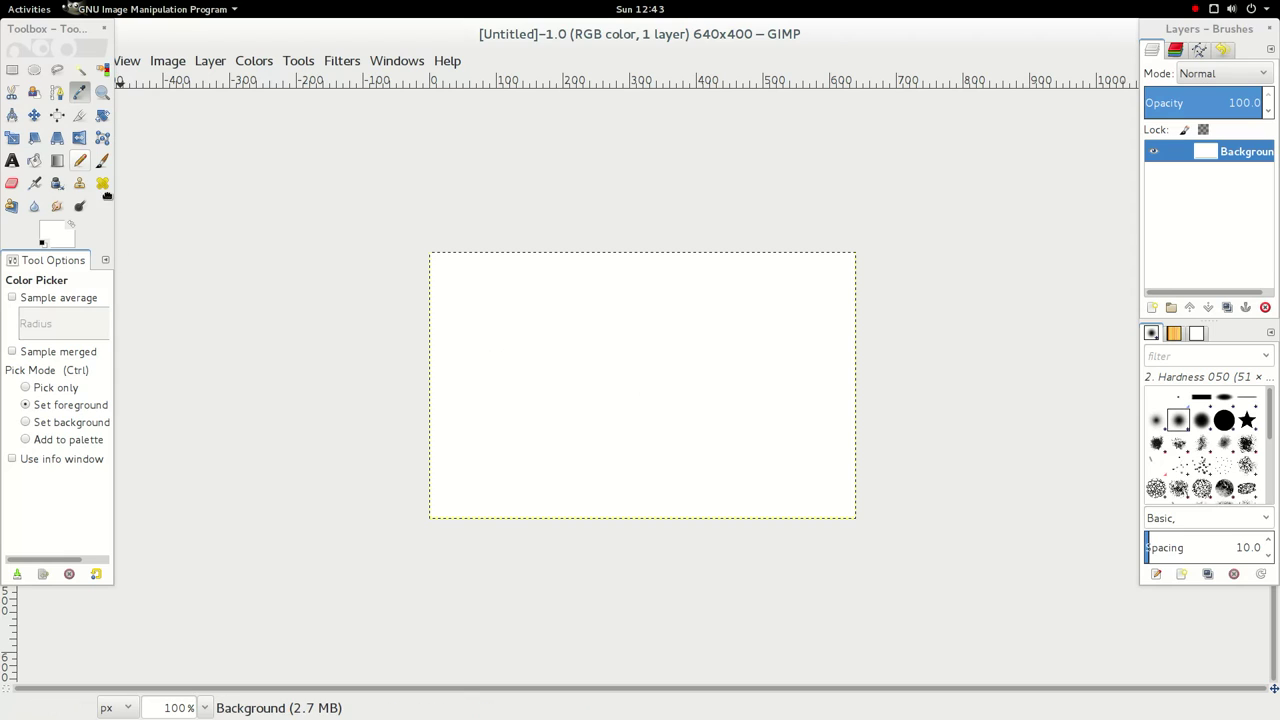
- Crop the image down to 557×302 with the Crop tool
{"action": "left_click", "coordinate": [79, 115]}
{"action": "left_click_drag", "start_coordinate": [455, 287], "coordinate": [830, 493]}
{"action": "key", "text": "Return"}
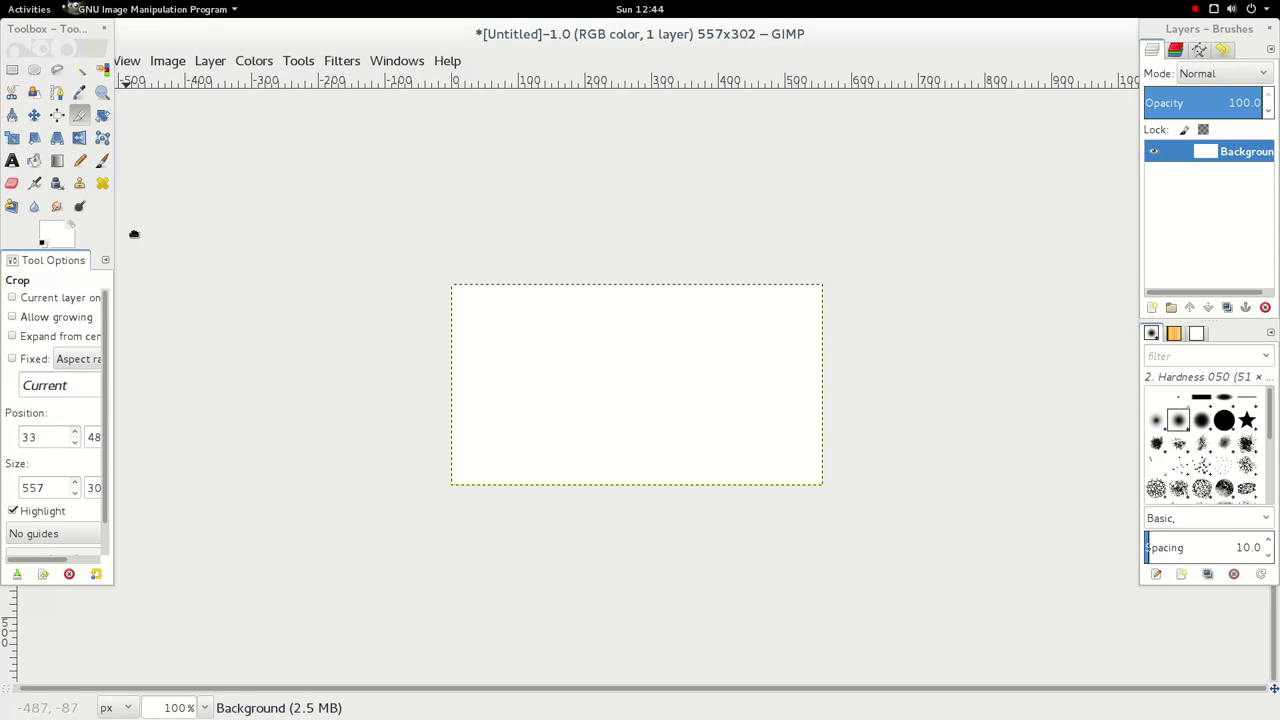
- Set the Paintbrush to size 16 with Apply Jitter enabled
{"action": "left_click", "coordinate": [102, 161]}
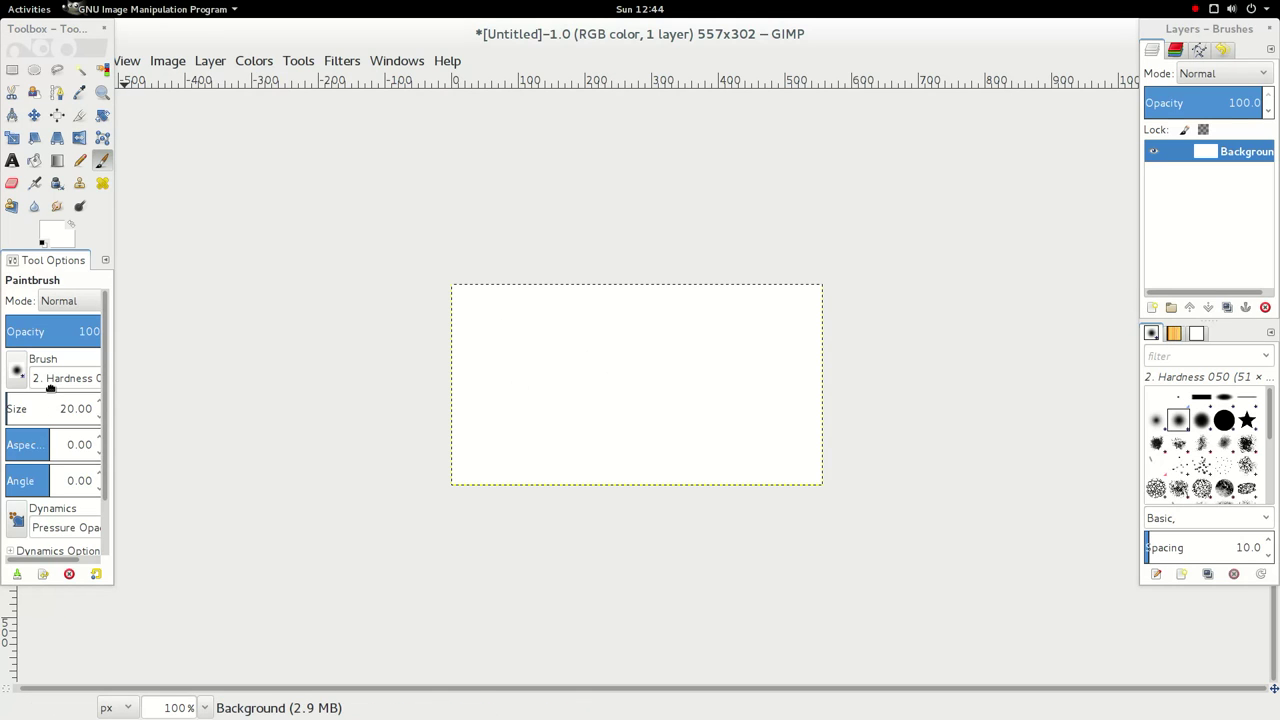
{"action": "scroll", "coordinate": [50, 388], "scroll_direction": "down", "scroll_amount": 1}
{"action": "scroll", "coordinate": [50, 385], "scroll_direction": "down", "scroll_amount": 4}
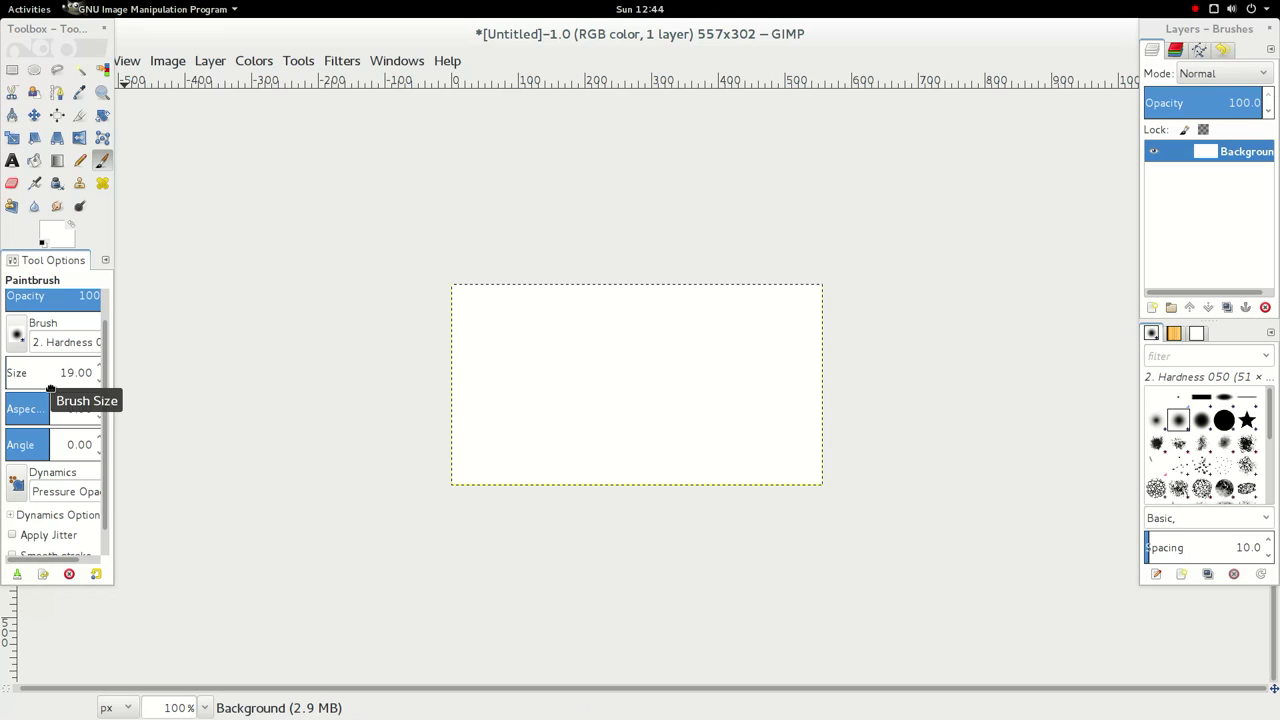
{"action": "left_click", "coordinate": [45, 535]}
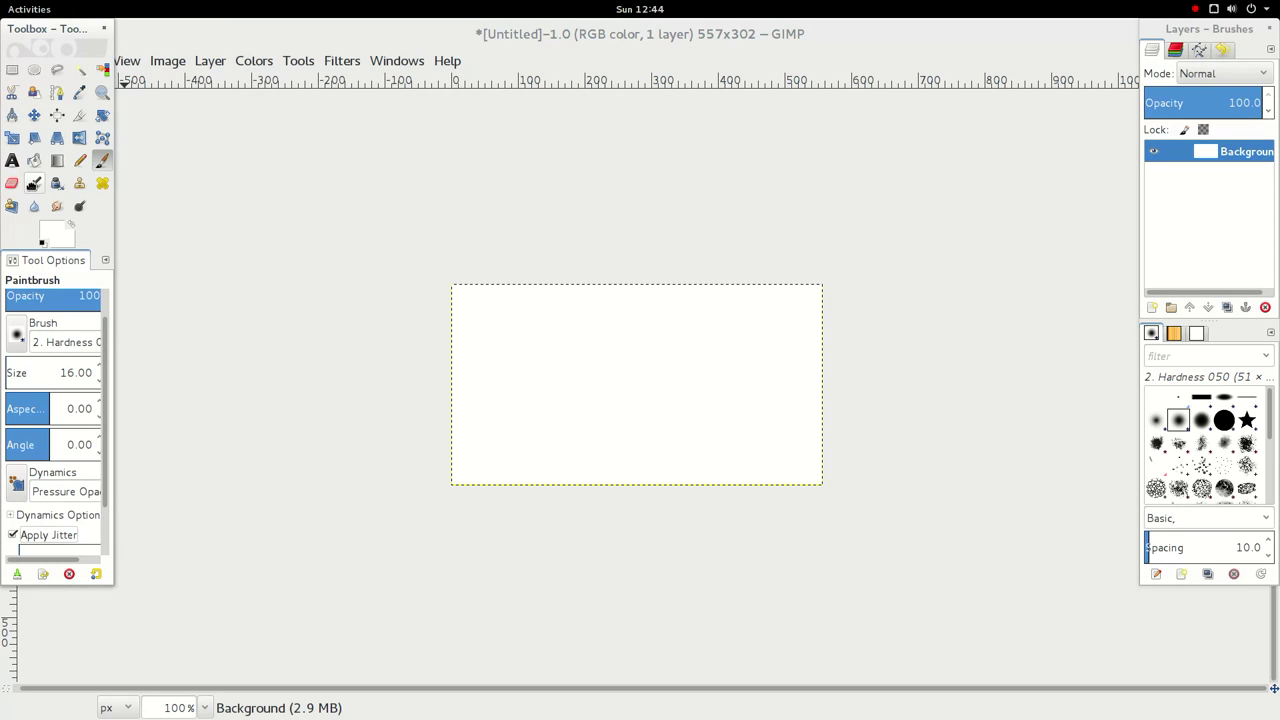
- Add a text layer reading 'Text' to the canvas
{"action": "left_click", "coordinate": [12, 160]}
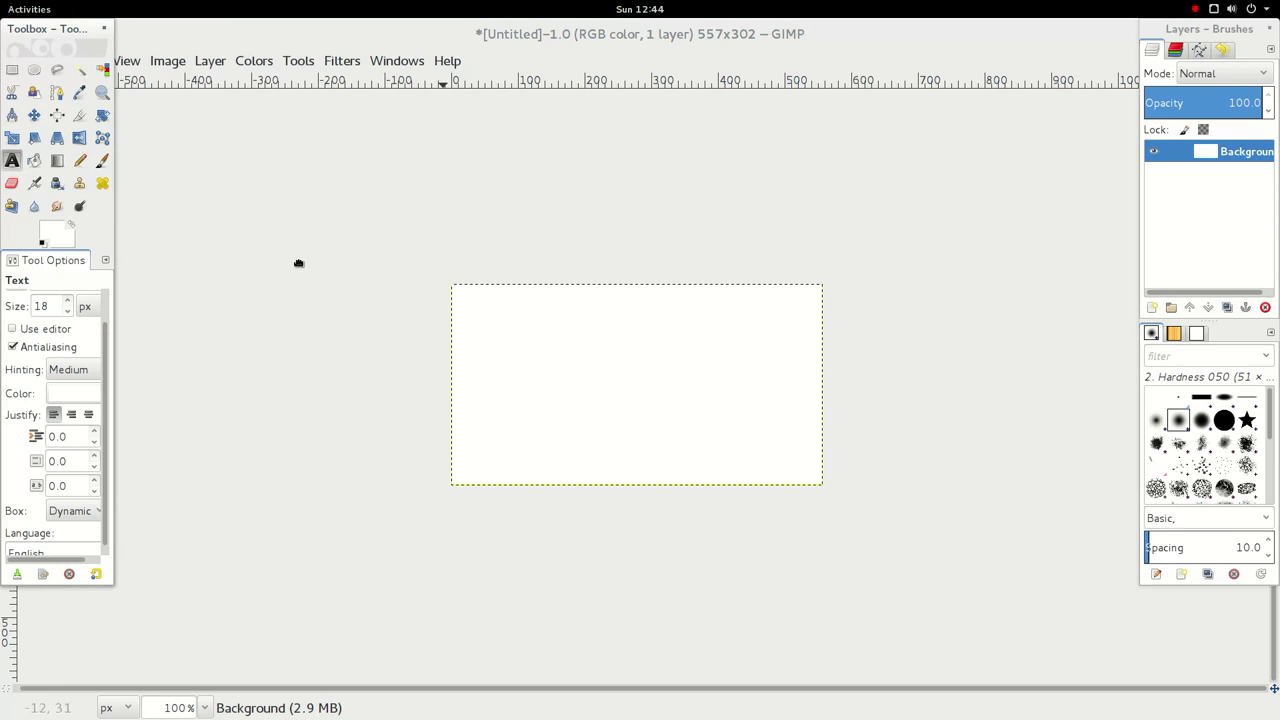
{"action": "left_click", "coordinate": [524, 334]}
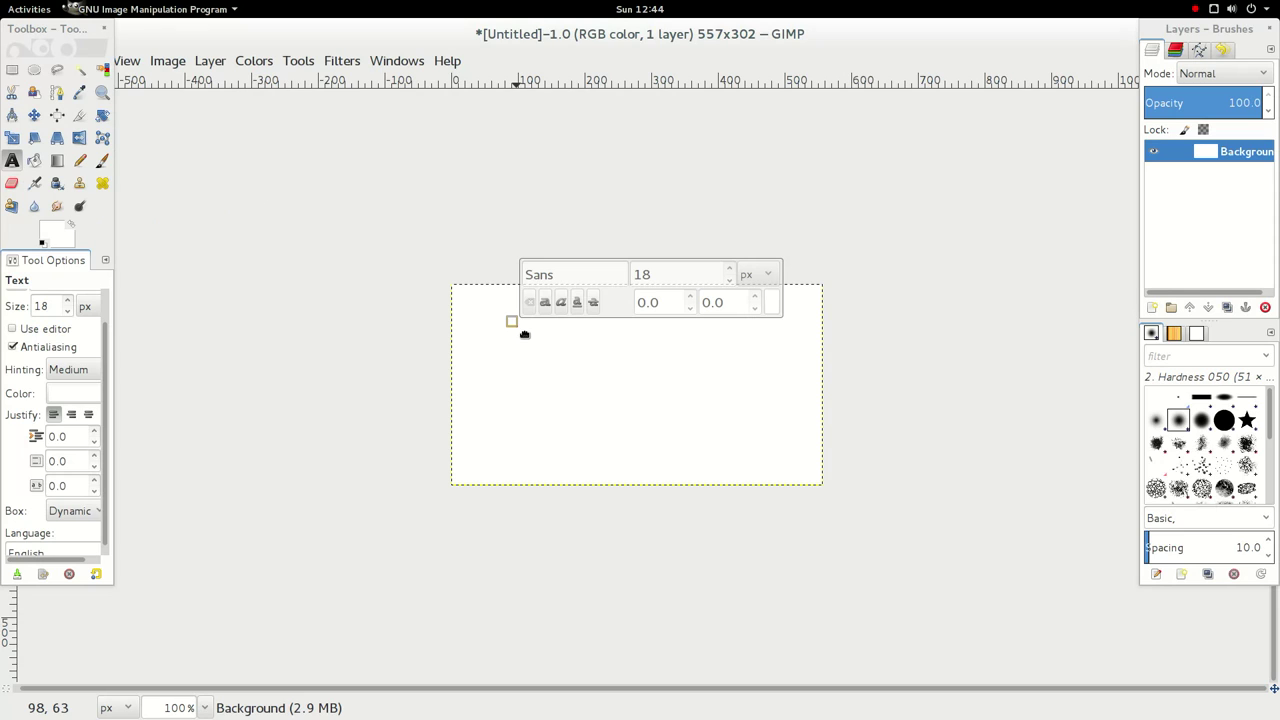
{"action": "type", "text": "Te"}
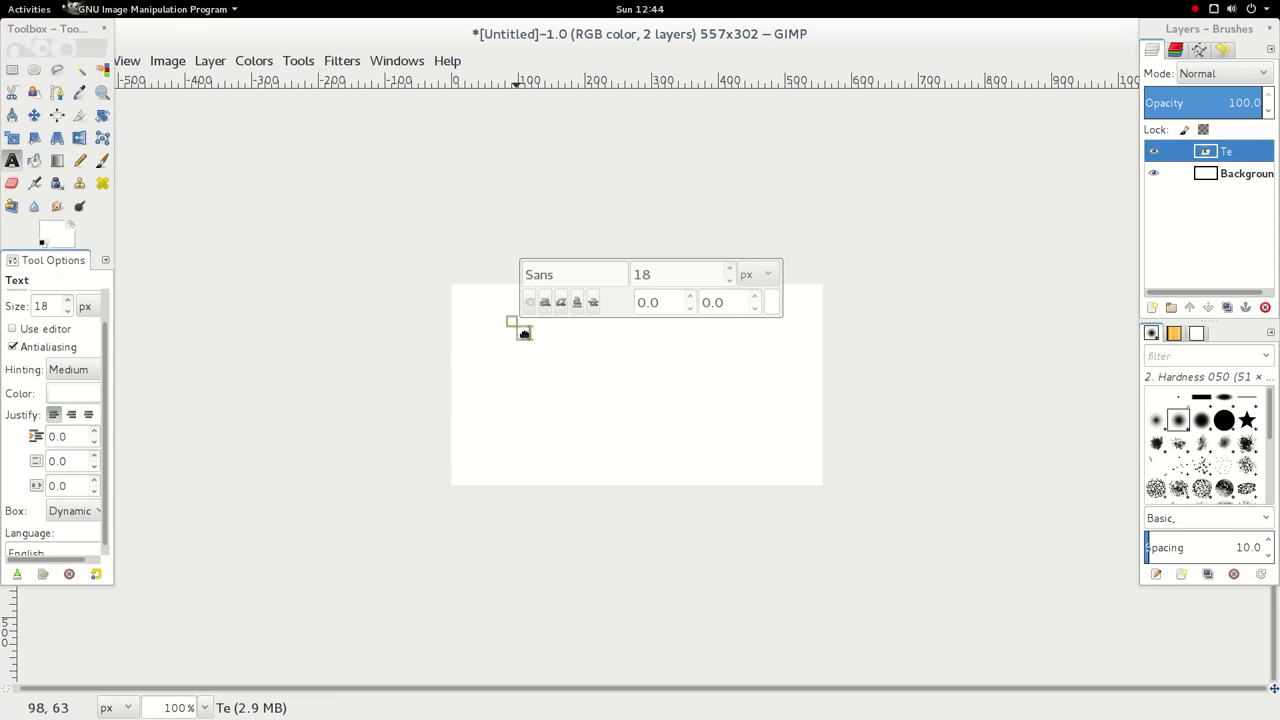
{"action": "type", "text": "xt"}
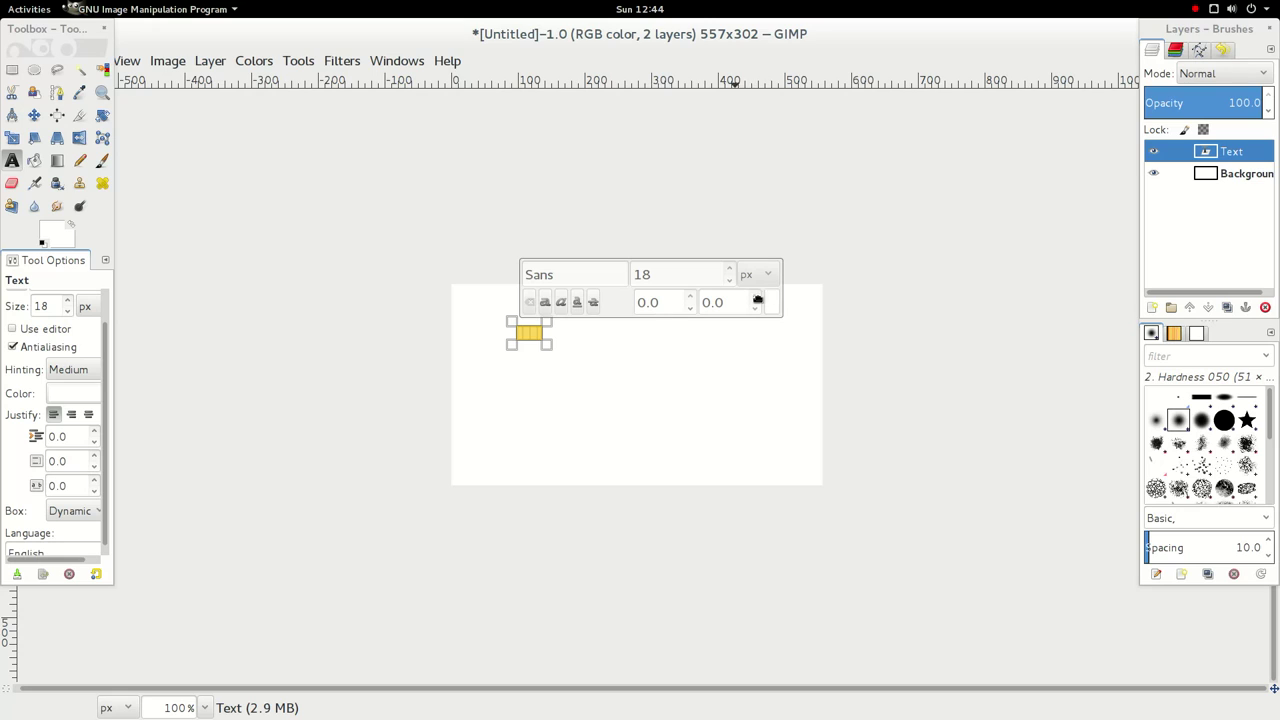
{"action": "scroll", "coordinate": [672, 308], "scroll_direction": "down", "scroll_amount": 1}
{"action": "left_click", "coordinate": [627, 397]}
{"action": "left_click", "coordinate": [522, 382]}
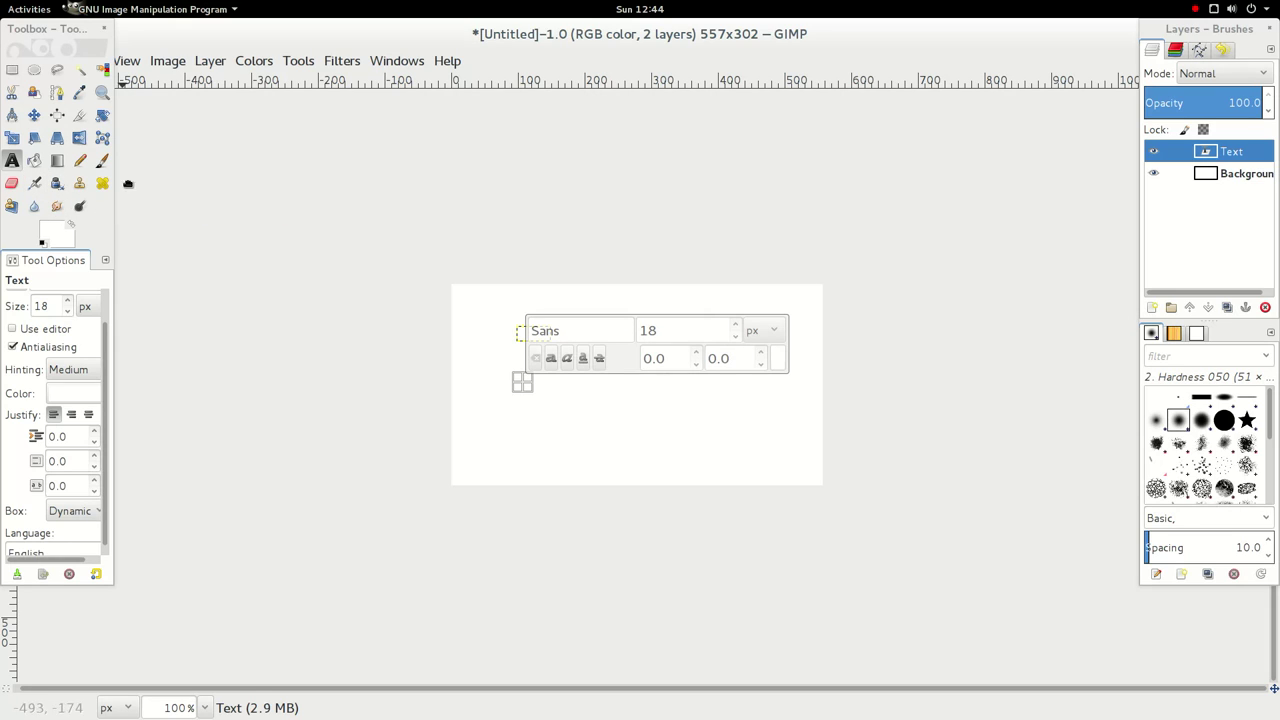
- Set the Airbrush to size 17 in Color erase mode
{"action": "left_click", "coordinate": [79, 92]}
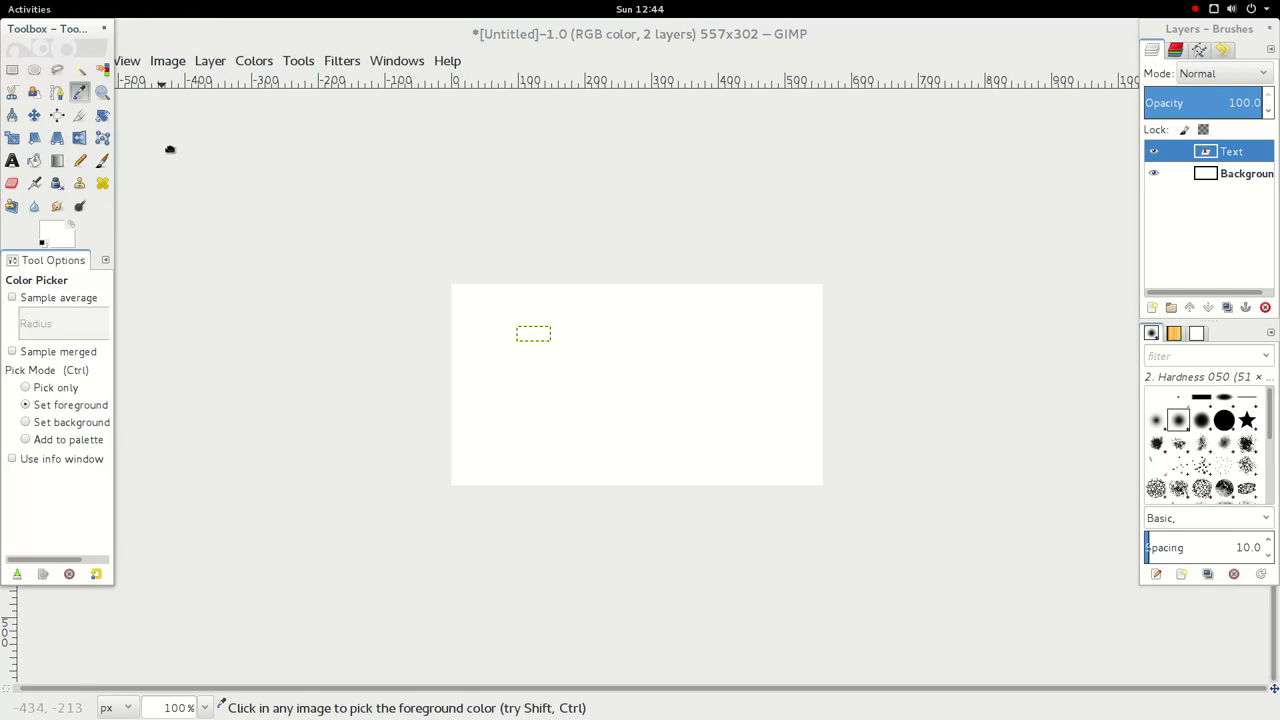
{"action": "left_click", "coordinate": [37, 185]}
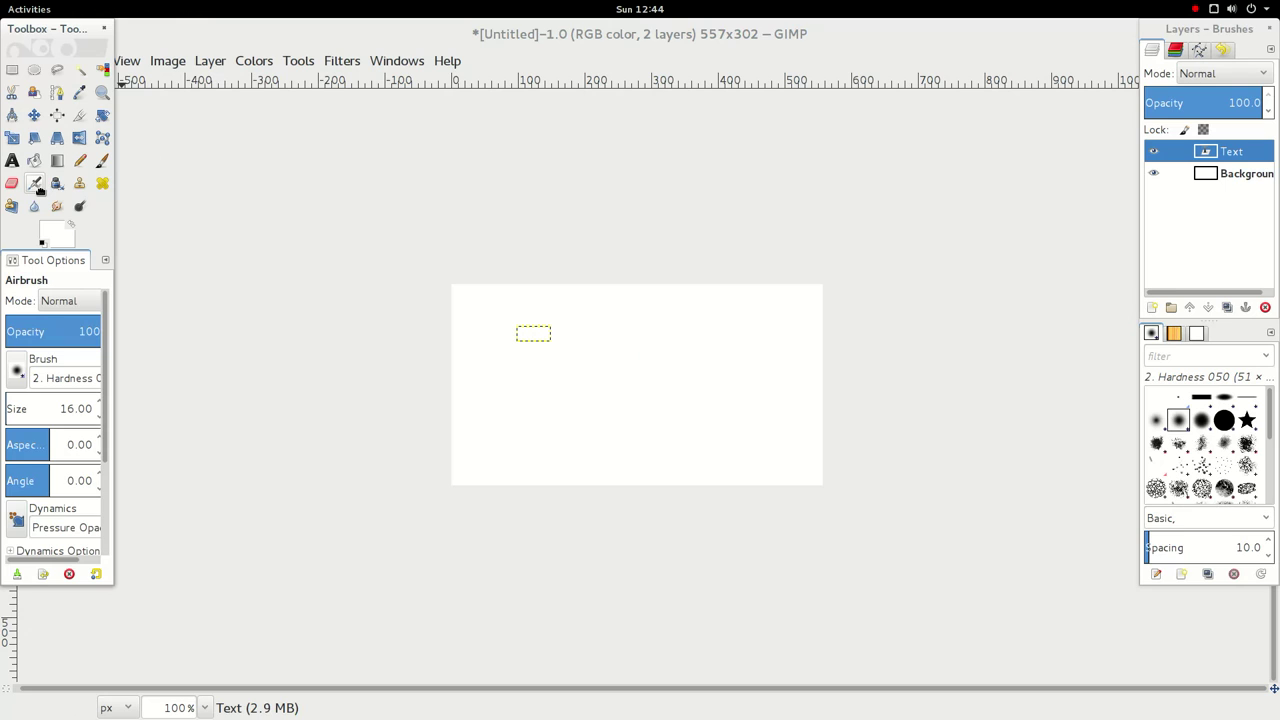
{"action": "left_click", "coordinate": [520, 369]}
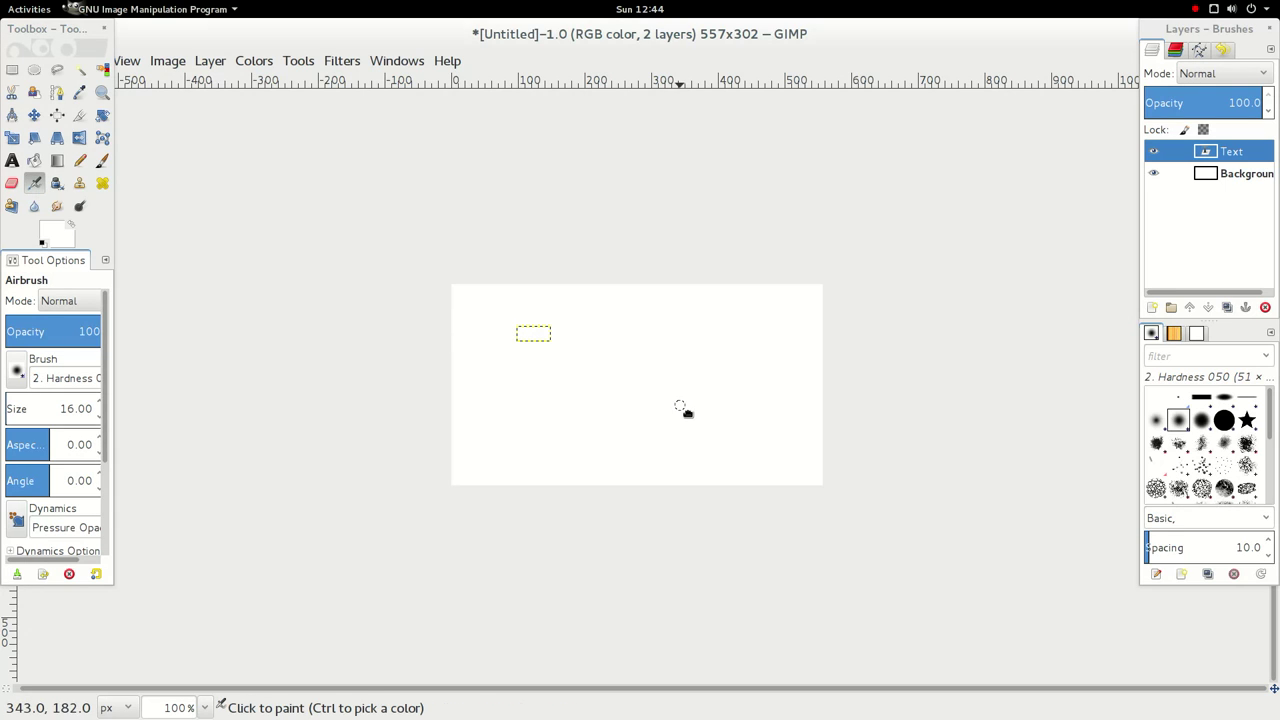
{"action": "scroll", "coordinate": [72, 428], "scroll_direction": "up", "scroll_amount": 4}
{"action": "scroll", "coordinate": [70, 428], "scroll_direction": "down", "scroll_amount": 1}
{"action": "left_click", "coordinate": [74, 316]}
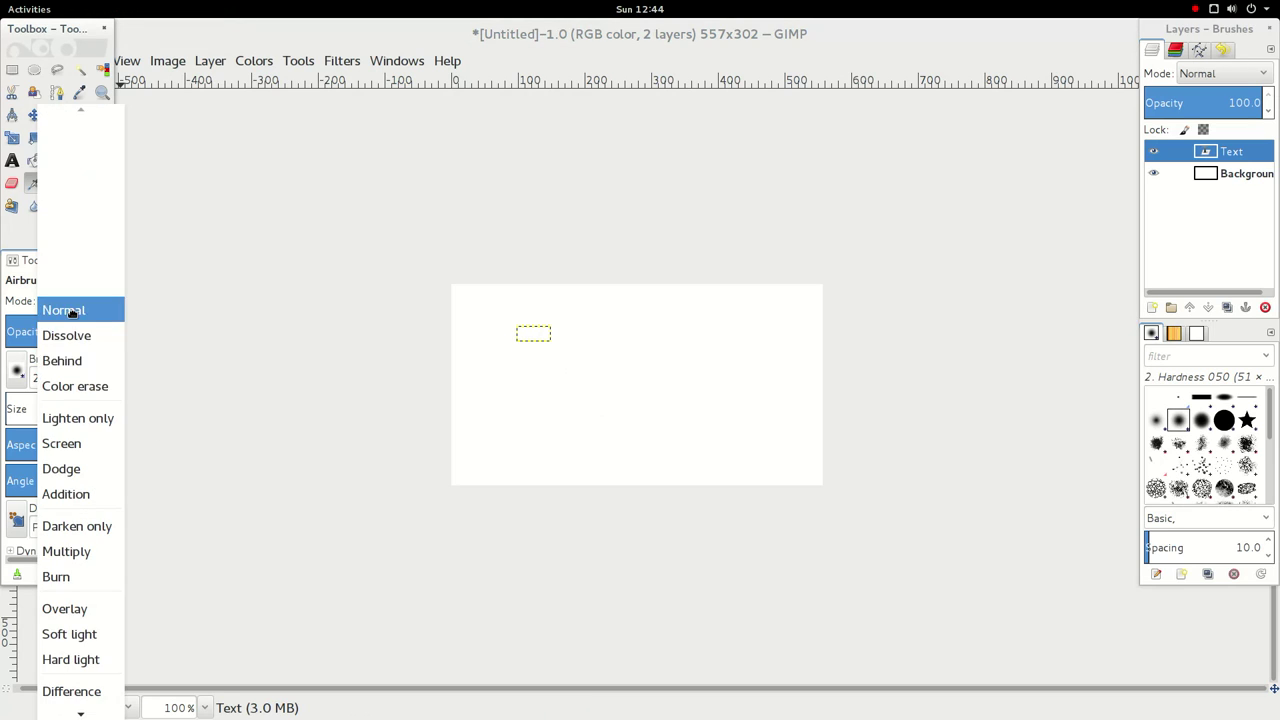
{"action": "left_click", "coordinate": [86, 386]}
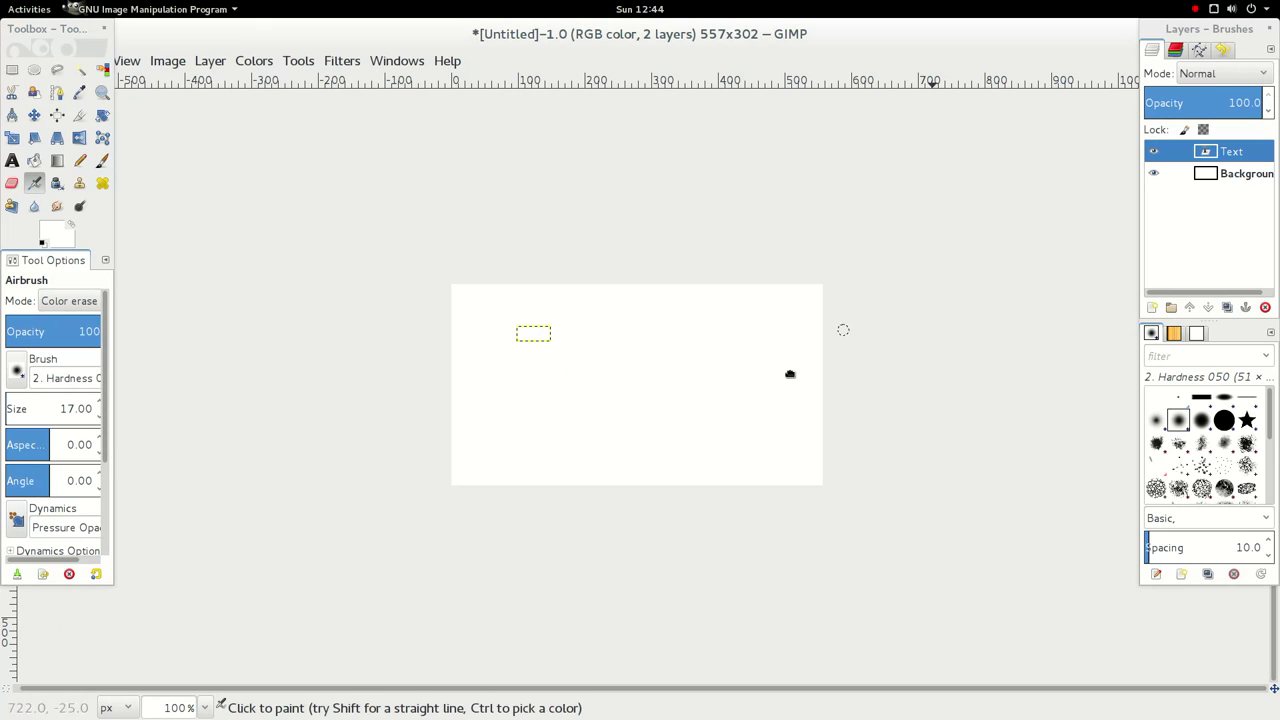
- Close the untitled image, discarding its changes
{"action": "left_click", "coordinate": [1272, 38]}
{"action": "left_click", "coordinate": [1263, 33]}
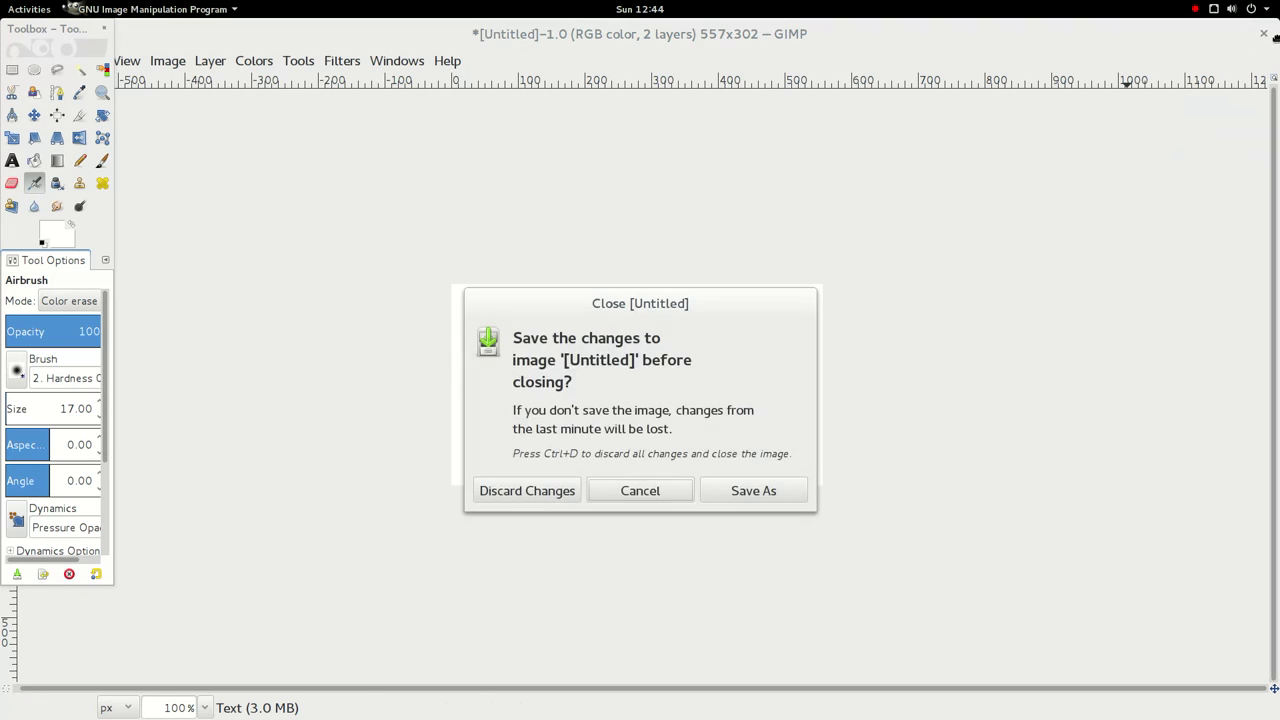
{"action": "left_click", "coordinate": [520, 490]}
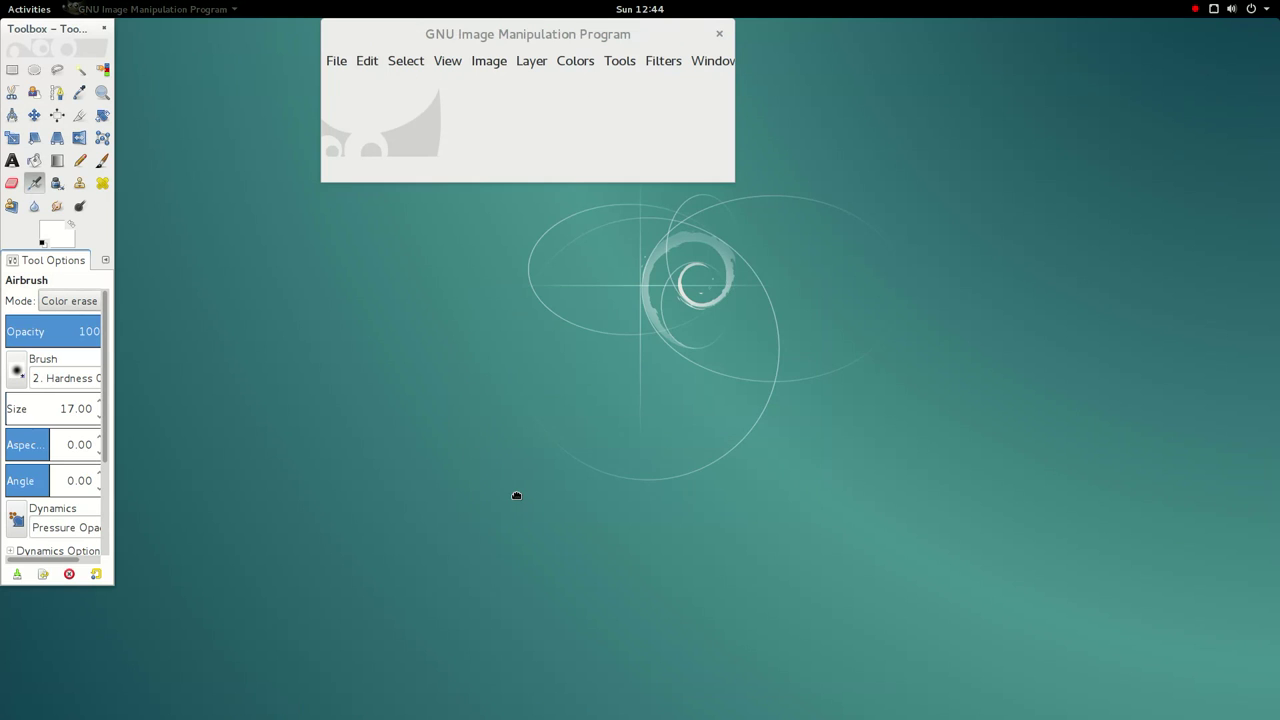
{"action": "left_click", "coordinate": [342, 65]}
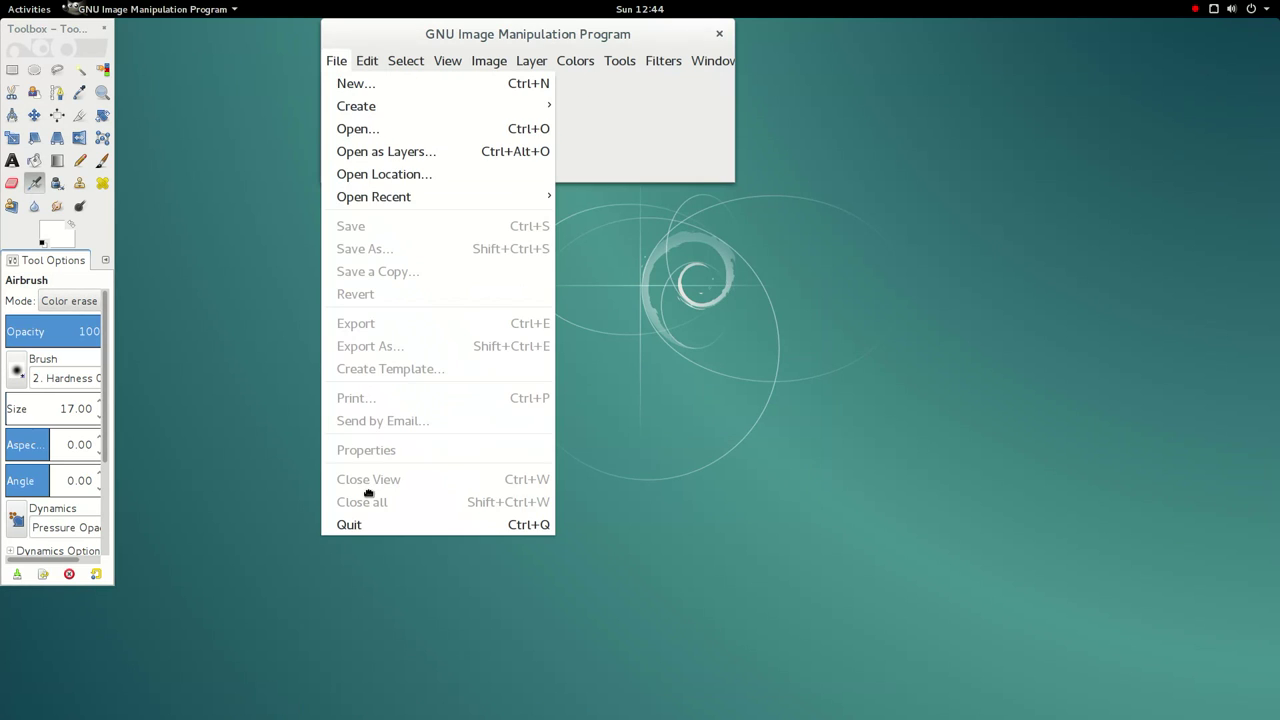
{"action": "left_click", "coordinate": [686, 122]}
- Maximize GIMP, view Help > About, quit GIMP, and open the Activities overview
{"action": "double_click", "coordinate": [622, 37]}
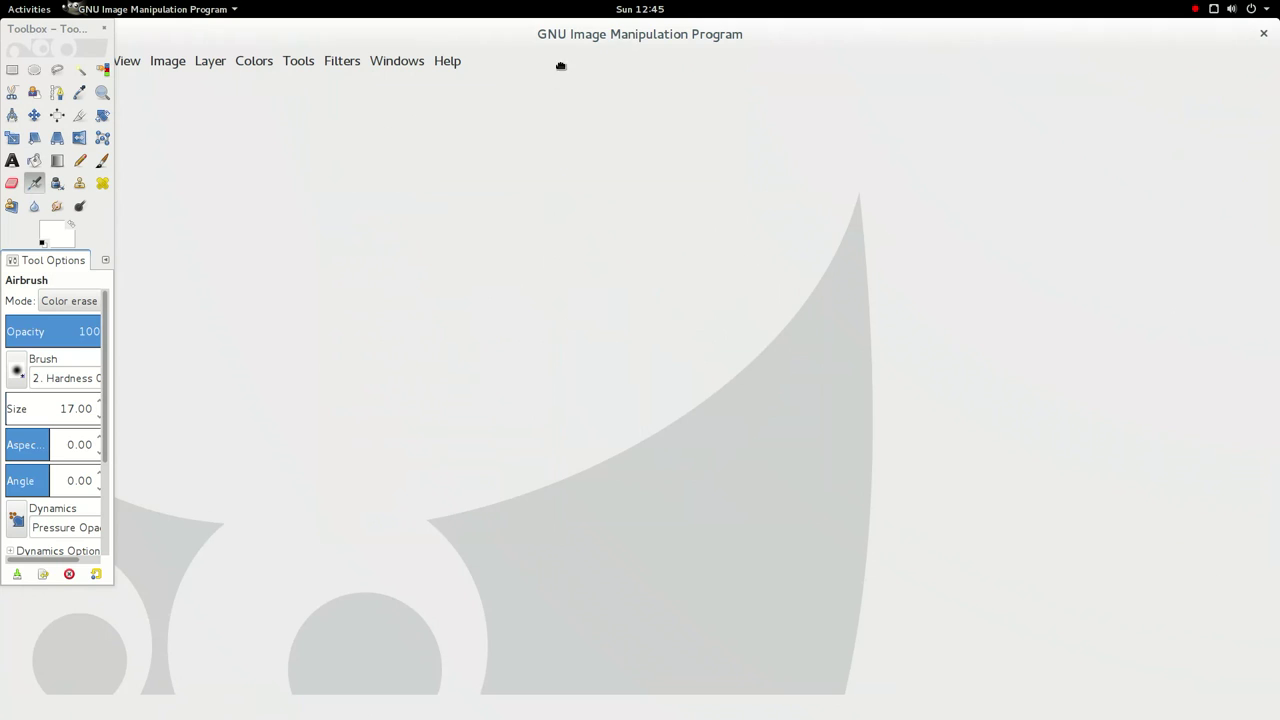
{"action": "left_click", "coordinate": [445, 60]}
{"action": "left_click", "coordinate": [470, 155]}
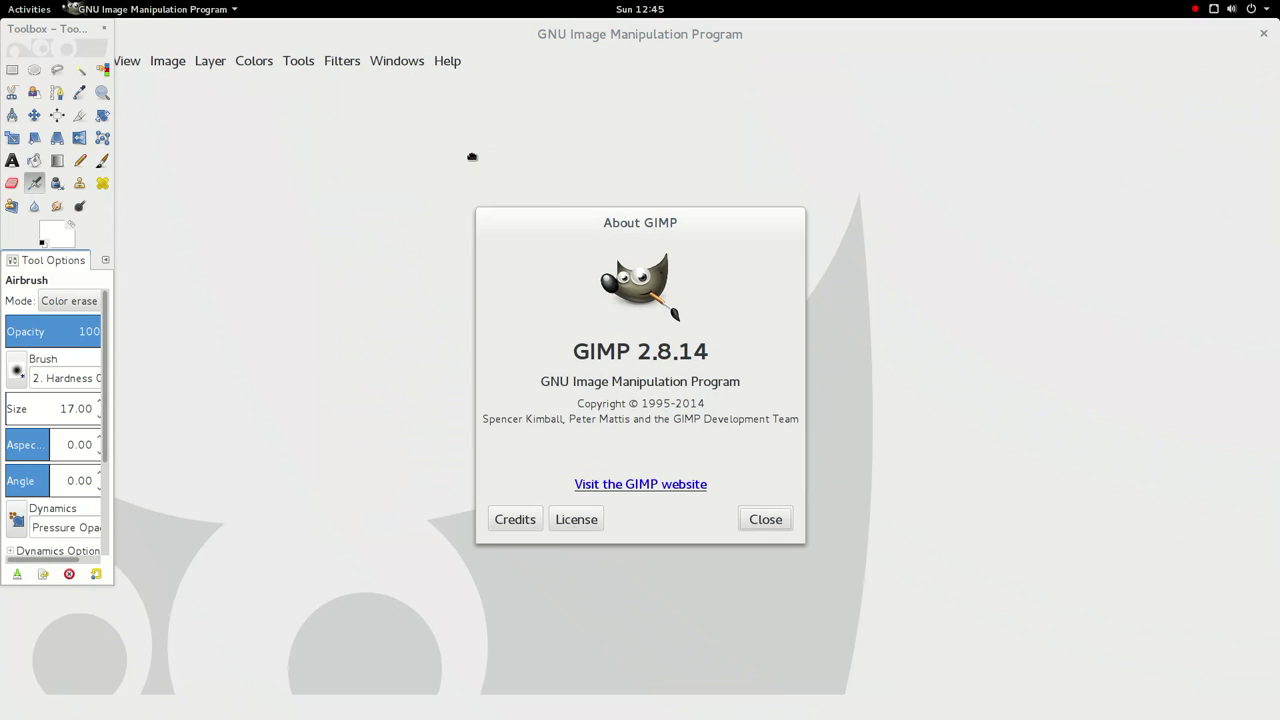
{"action": "left_click", "coordinate": [777, 520]}
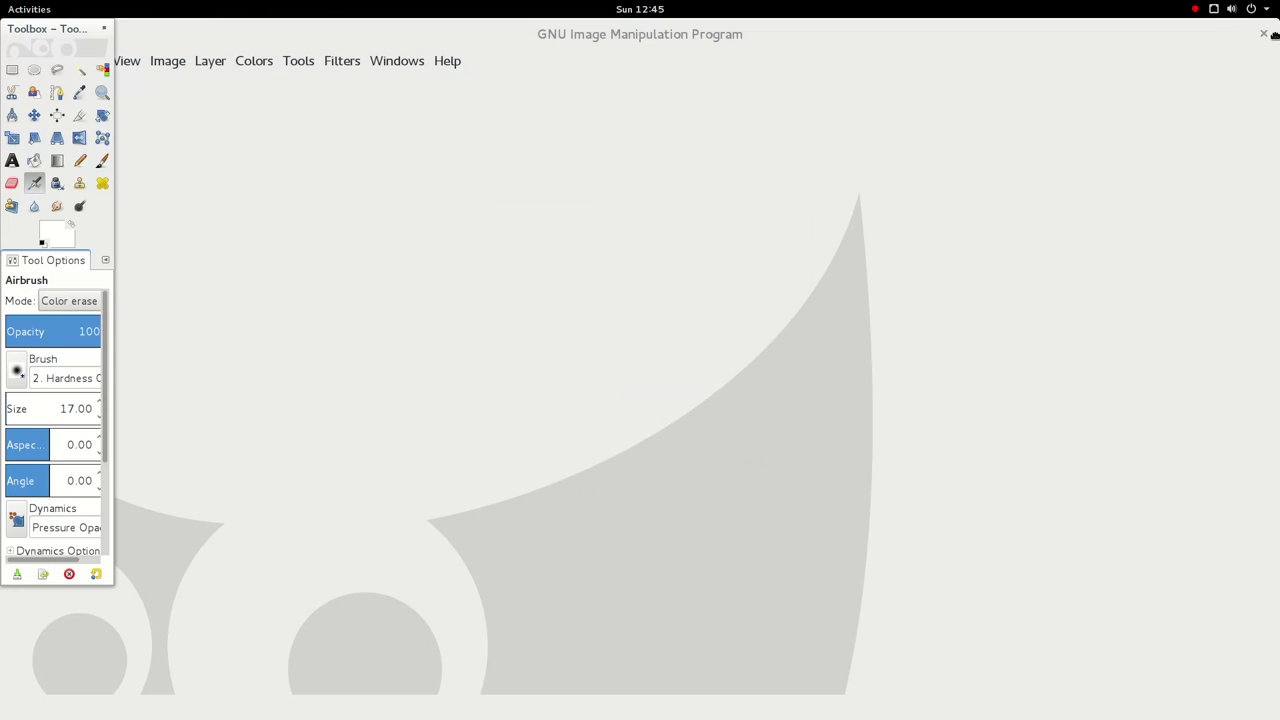
{"action": "left_click", "coordinate": [1264, 34]}
{"action": "left_click", "coordinate": [9, 8]}
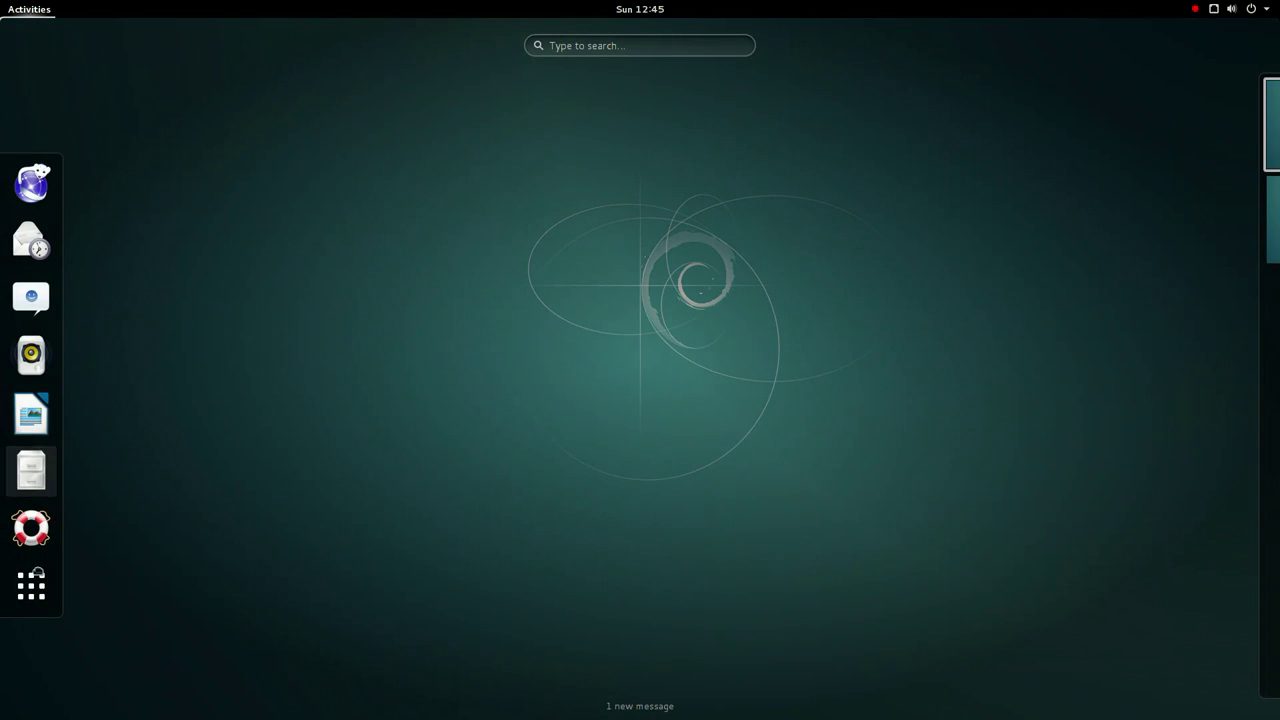
- Open Show Applications, scroll to page 2 and start Inkscape
{"action": "left_click", "coordinate": [31, 586]}
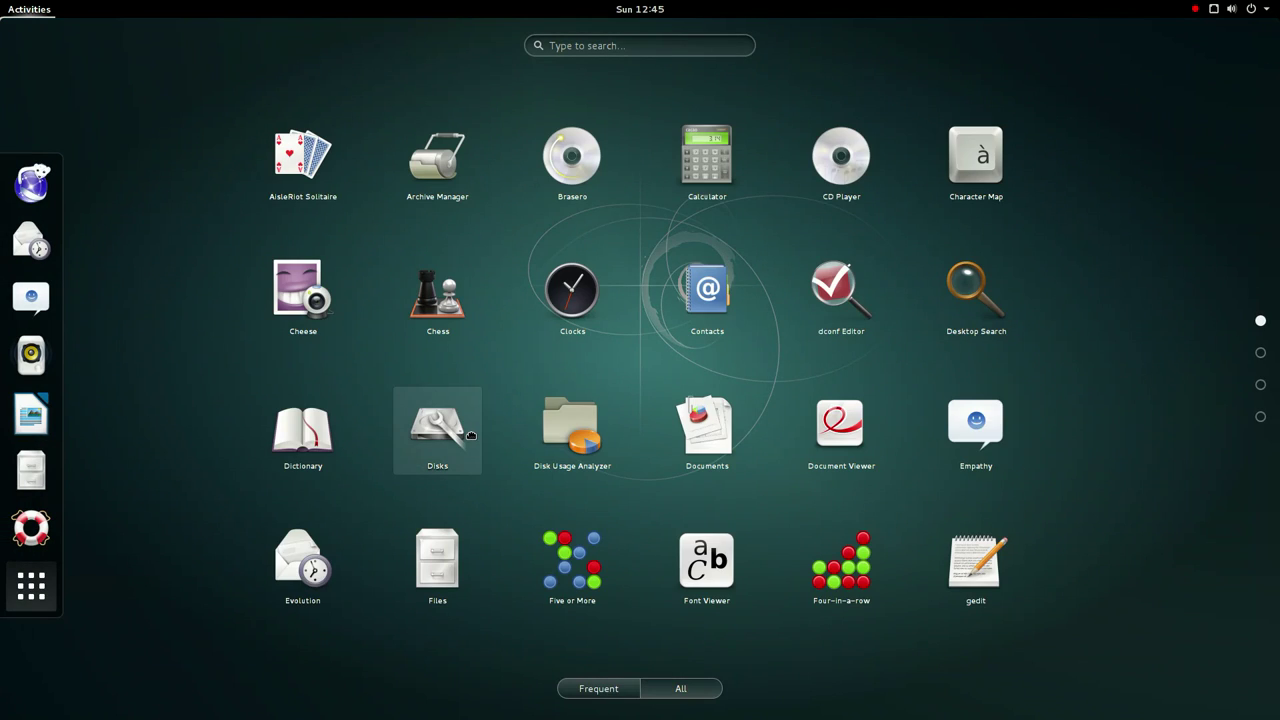
{"action": "scroll", "coordinate": [471, 435], "scroll_direction": "down", "scroll_amount": 1}
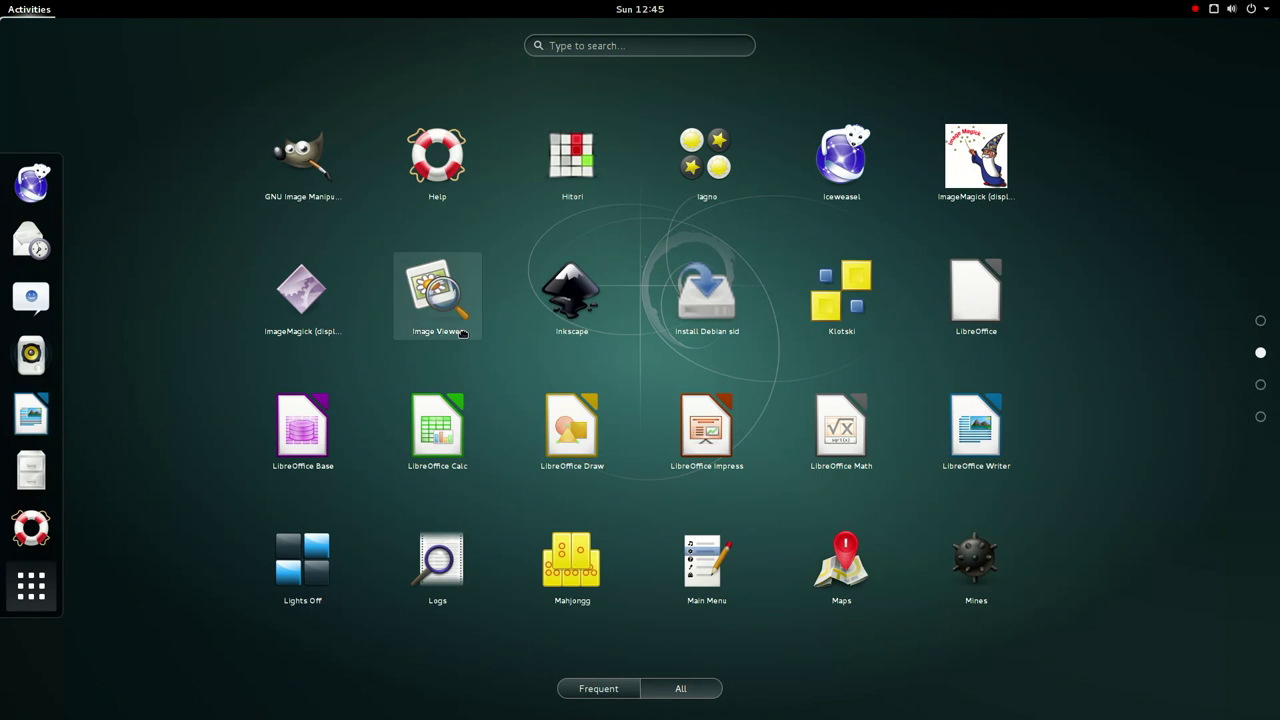
{"action": "left_click", "coordinate": [568, 338]}
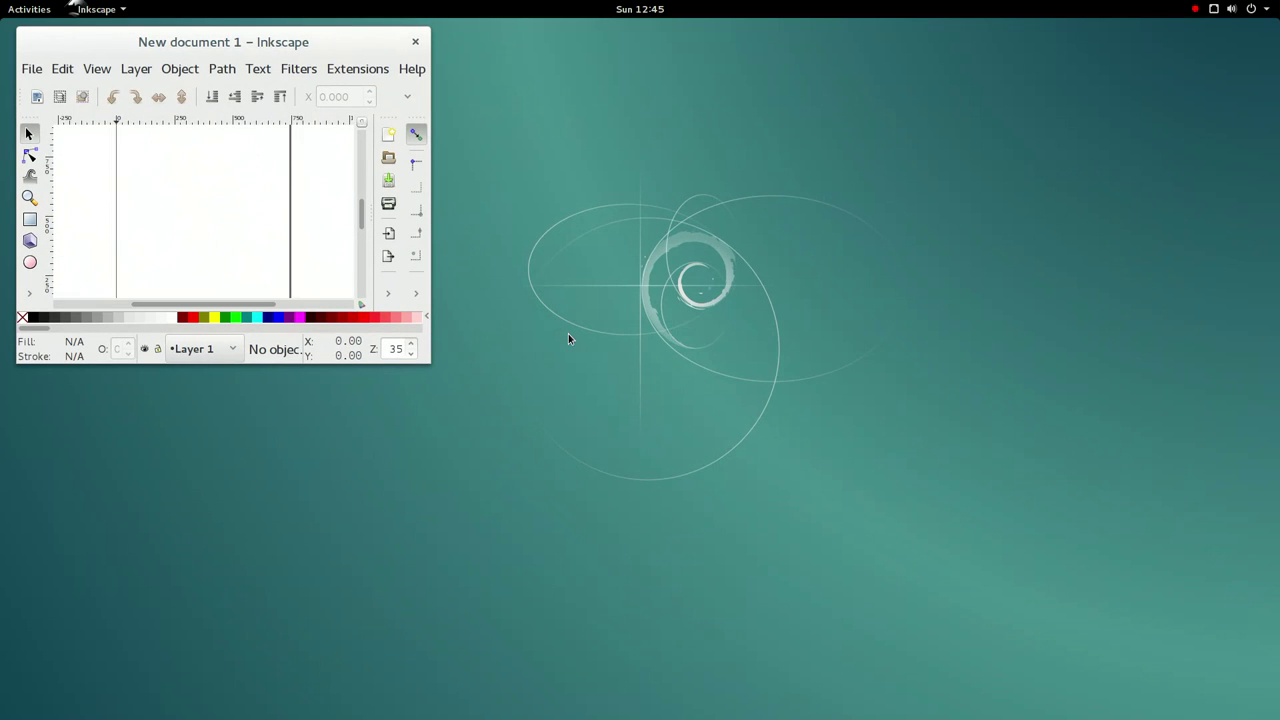
- Maximize Inkscape and view the About dialog's Authors, Translators and License tabs
{"action": "double_click", "coordinate": [243, 56]}
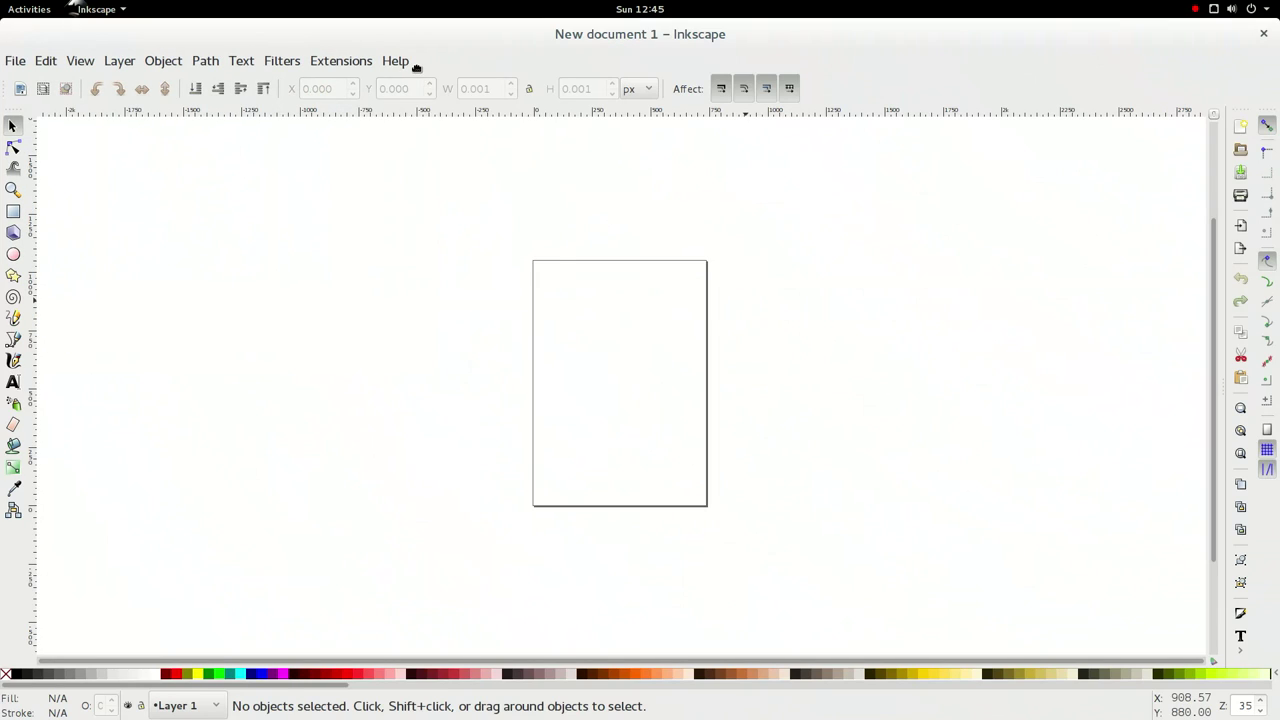
{"action": "left_click", "coordinate": [410, 62]}
{"action": "left_click", "coordinate": [438, 318]}
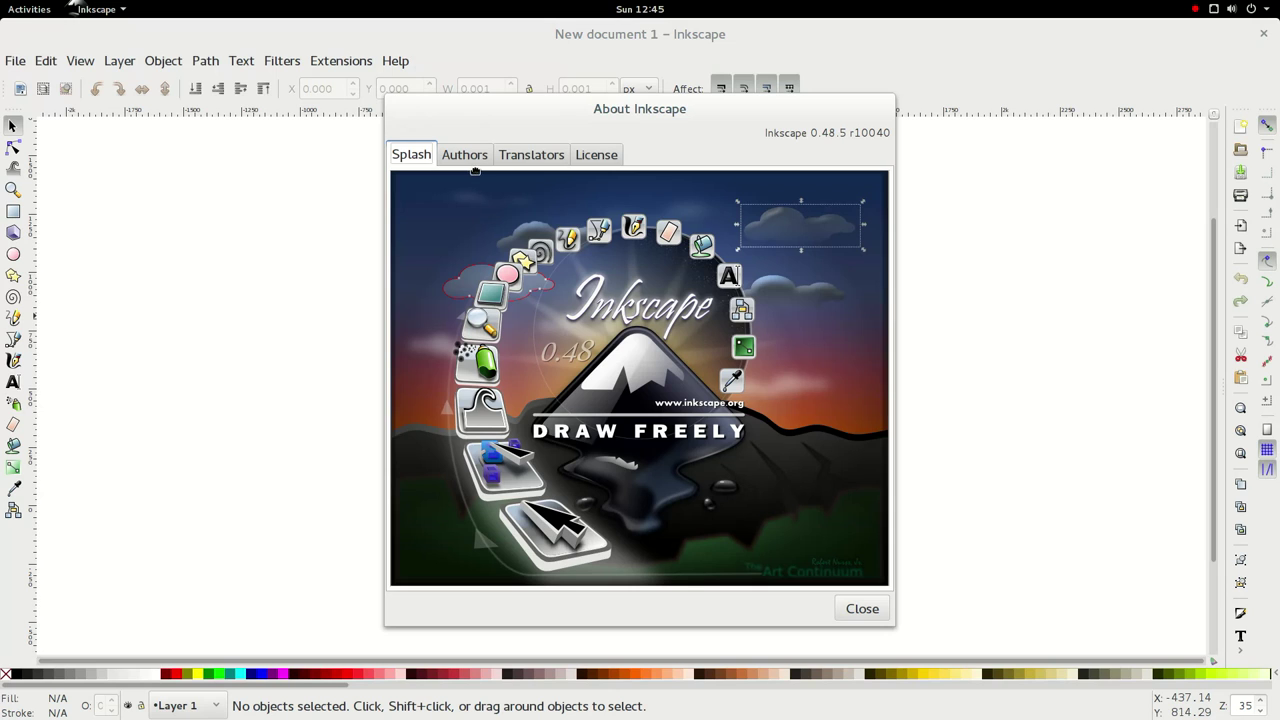
{"action": "left_click", "coordinate": [472, 160]}
{"action": "left_click", "coordinate": [527, 160]}
{"action": "left_click", "coordinate": [590, 157]}
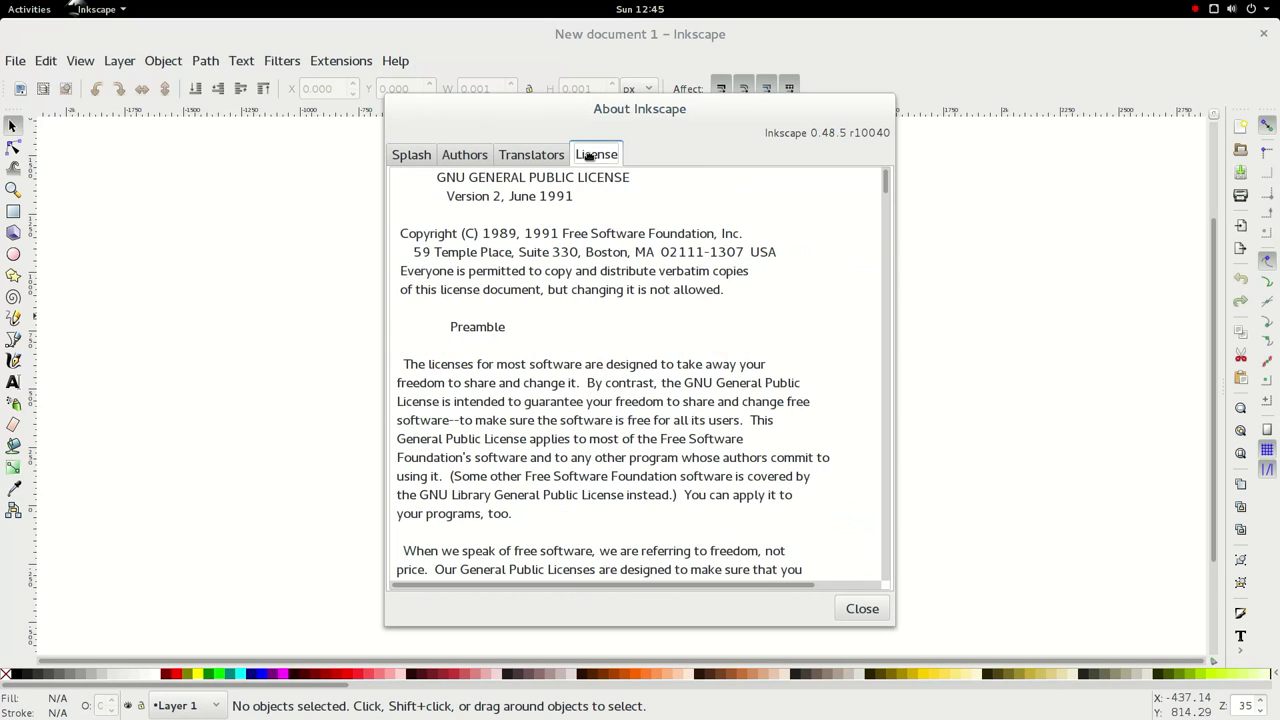
{"action": "left_click", "coordinate": [860, 607]}
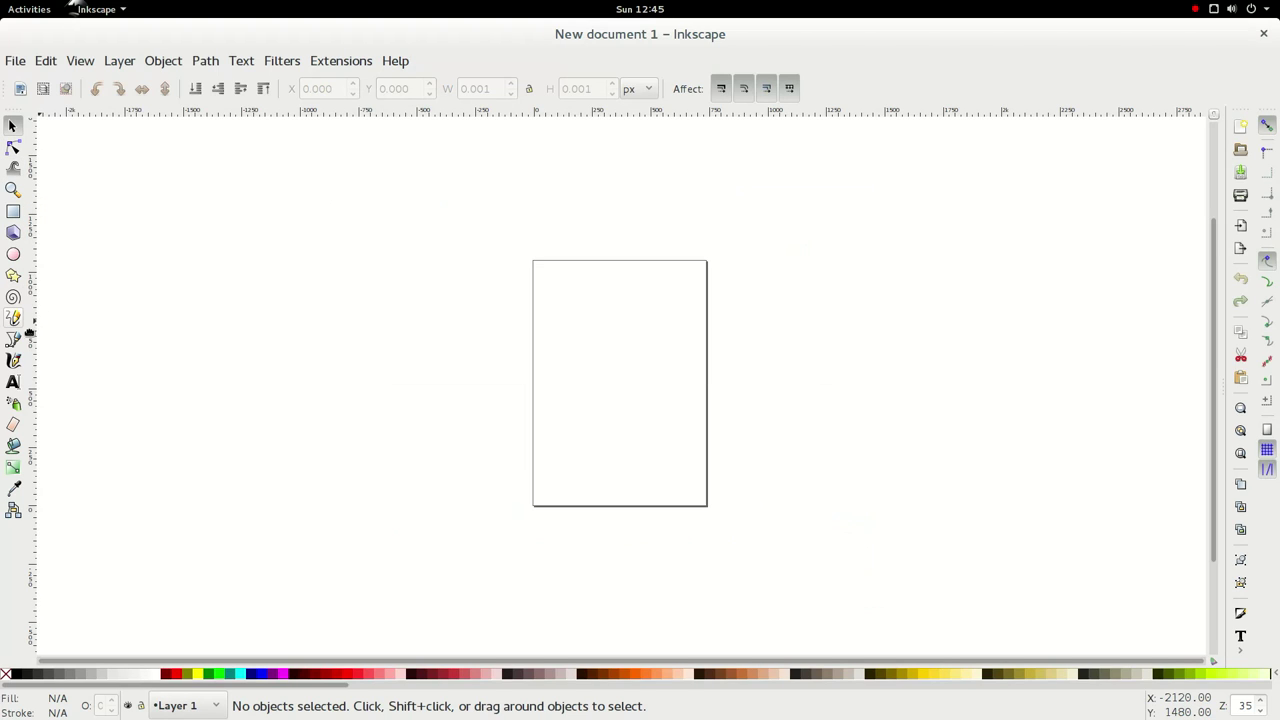
- Draw a freehand line down the page and extend it from its start point
{"action": "left_click", "coordinate": [29, 333]}
{"action": "mouse_move", "coordinate": [562, 313]}
{"action": "left_mouse_down"}
{"action": "mouse_move", "coordinate": [657, 340]}
{"action": "mouse_move", "coordinate": [572, 427]}
{"action": "mouse_move", "coordinate": [631, 508]}
{"action": "left_mouse_up"}
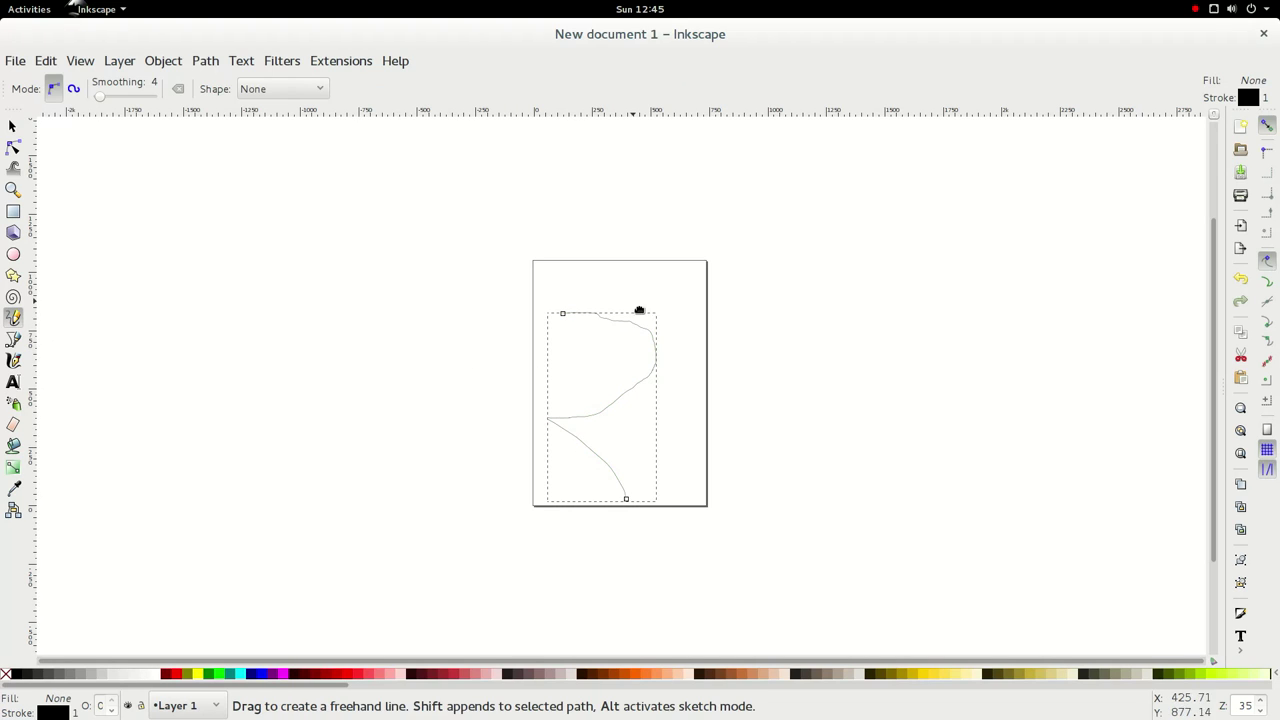
{"action": "mouse_move", "coordinate": [563, 314]}
{"action": "left_mouse_down"}
{"action": "mouse_move", "coordinate": [569, 299]}
{"action": "mouse_move", "coordinate": [660, 270]}
{"action": "mouse_move", "coordinate": [652, 262]}
{"action": "left_mouse_up"}
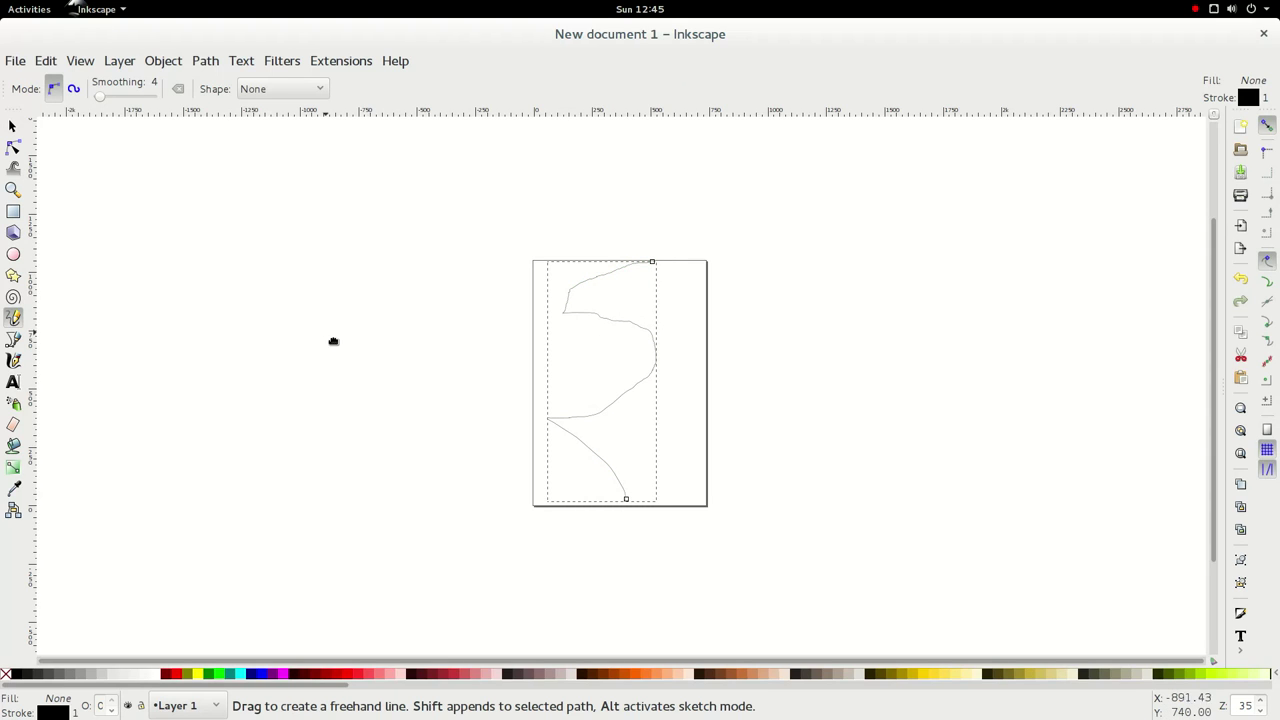
- Drag several of the path's nodes with the Node tool to add kinks, then deselect
{"action": "key", "text": "n"}
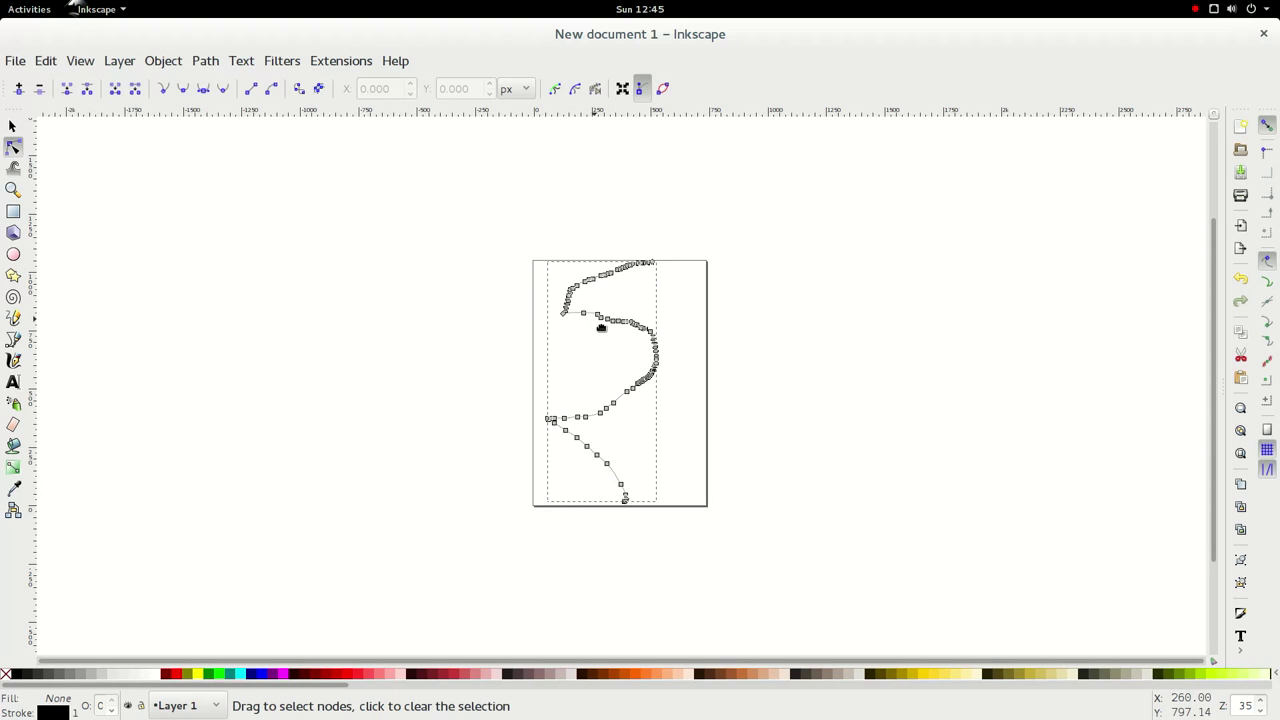
{"action": "left_click_drag", "start_coordinate": [605, 324], "coordinate": [567, 354]}
{"action": "left_click_drag", "start_coordinate": [644, 325], "coordinate": [658, 312]}
{"action": "left_click_drag", "start_coordinate": [605, 420], "coordinate": [602, 417]}
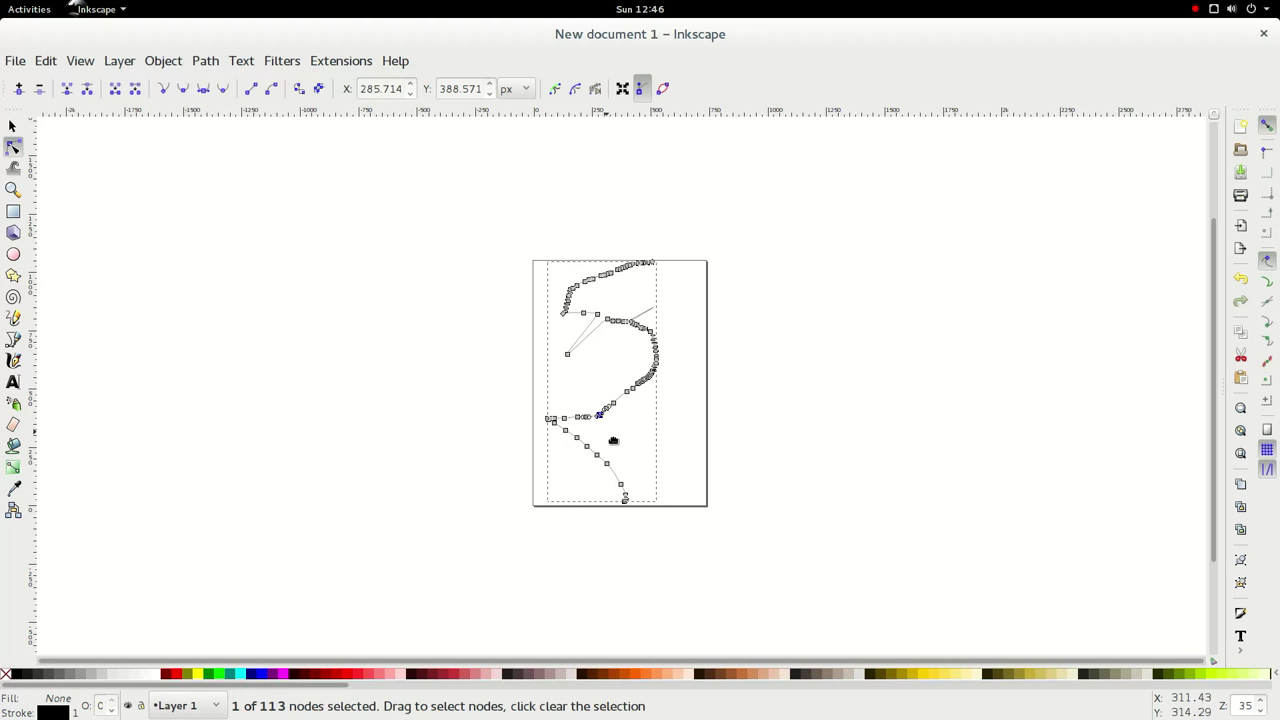
{"action": "left_click_drag", "start_coordinate": [603, 463], "coordinate": [561, 463]}
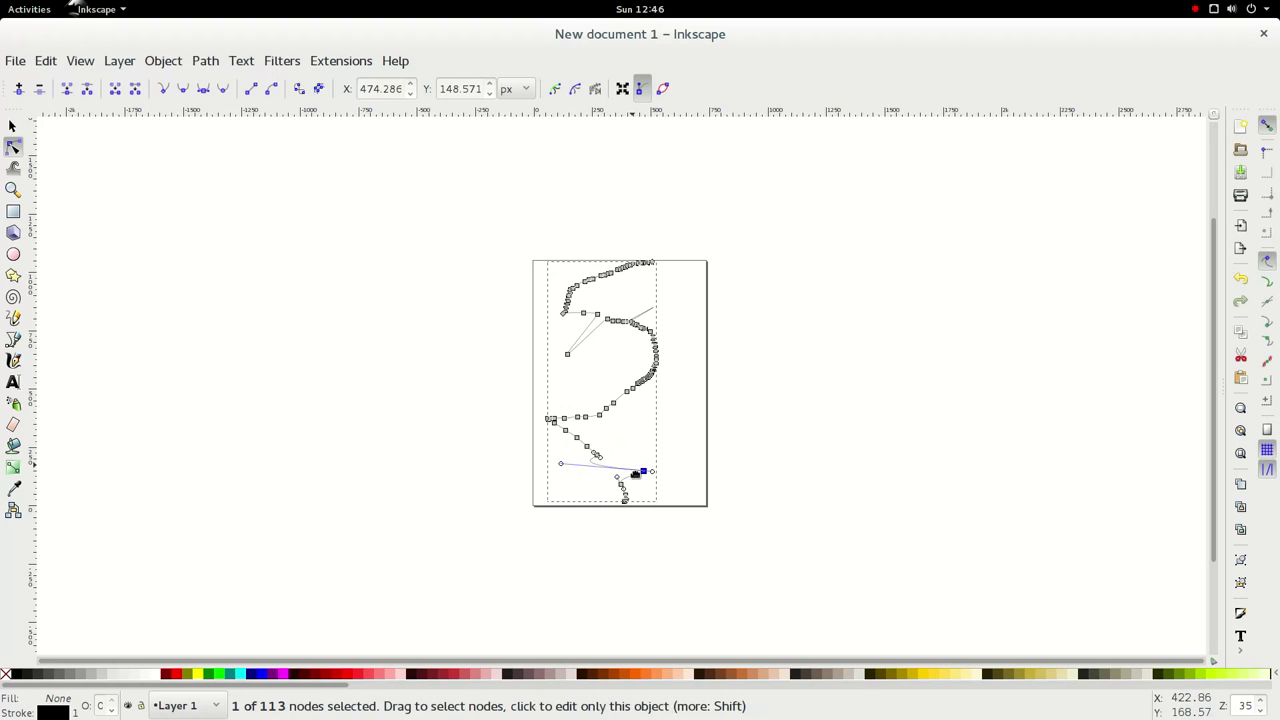
{"action": "left_click", "coordinate": [654, 476]}
{"action": "mouse_move", "coordinate": [653, 481]}
{"action": "left_mouse_down"}
{"action": "mouse_move", "coordinate": [598, 480]}
{"action": "mouse_move", "coordinate": [633, 480]}
{"action": "left_mouse_up"}
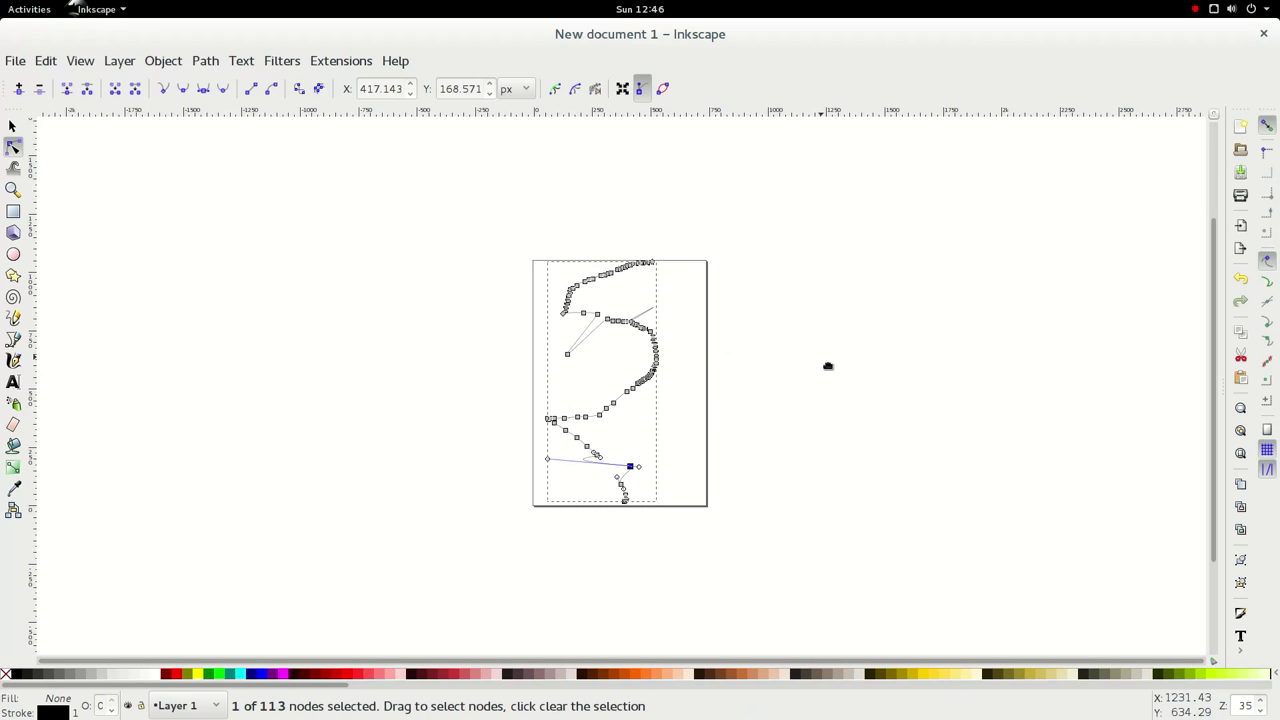
{"action": "key", "text": "Escape"}
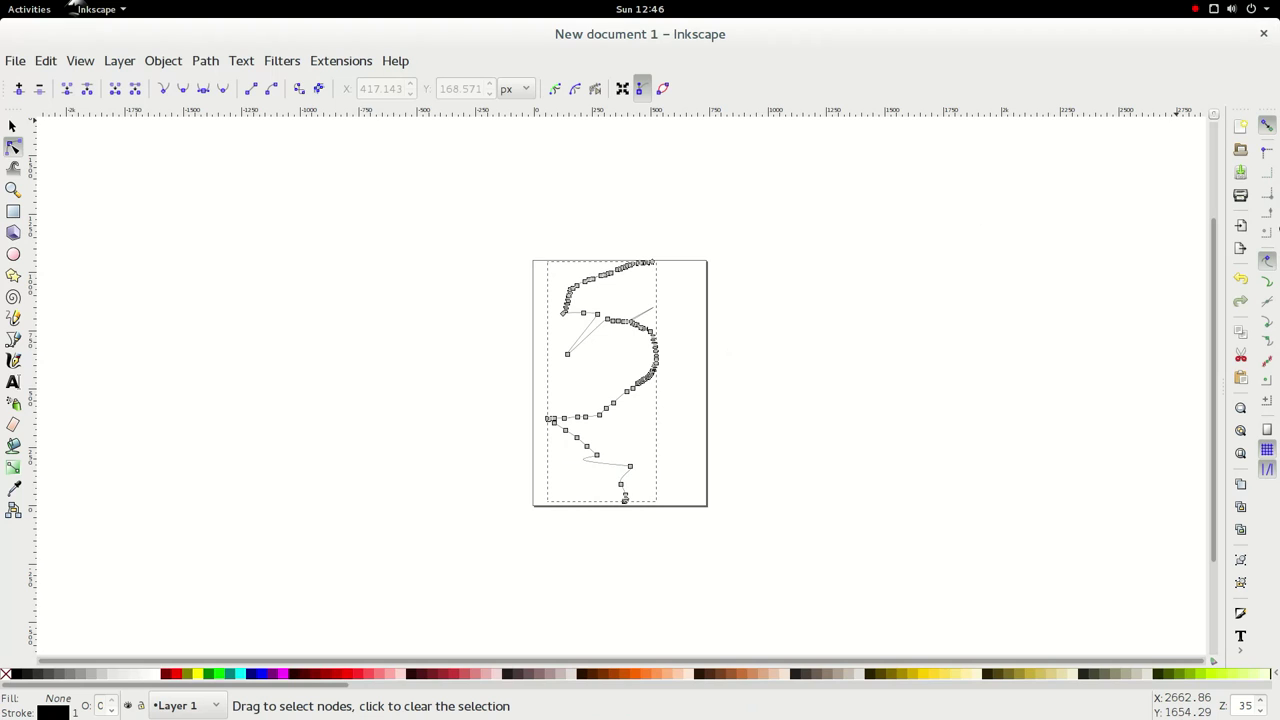
- Apply Extensions > Color > Brighter to the line, then close the document without saving
{"action": "left_click", "coordinate": [343, 61]}
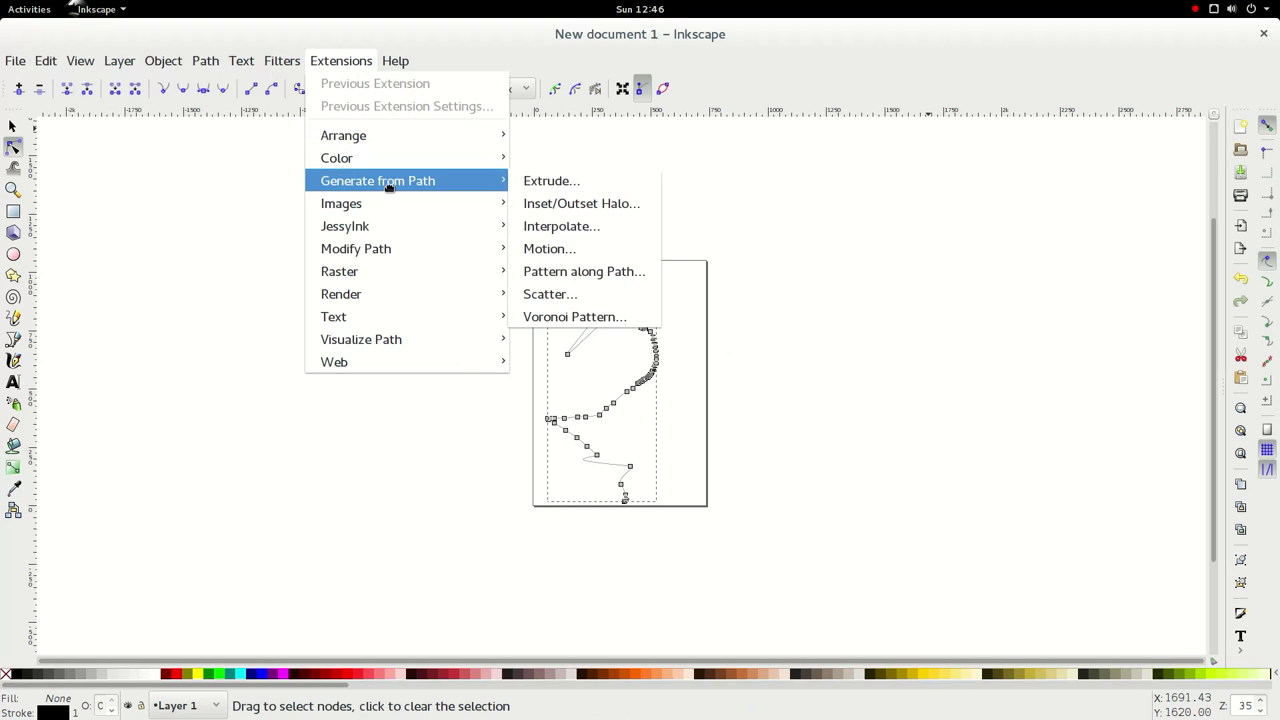
{"action": "mouse_move", "coordinate": [390, 158]}
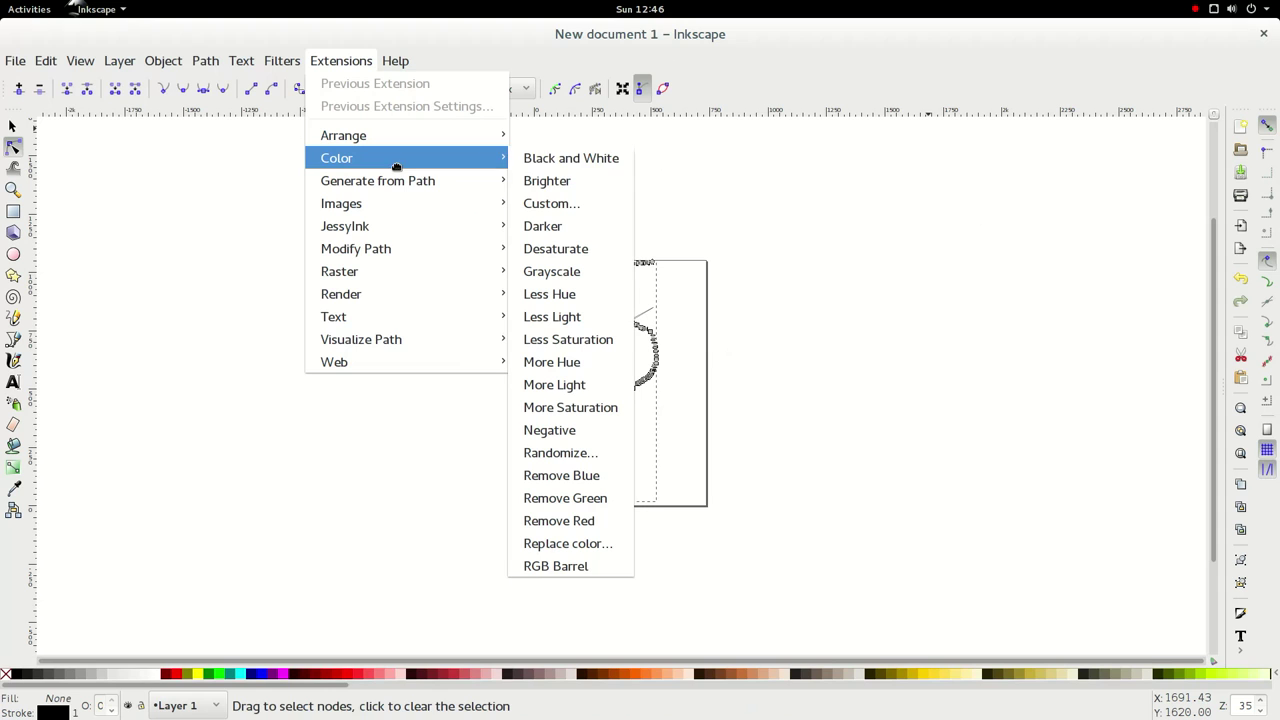
{"action": "left_click", "coordinate": [613, 190]}
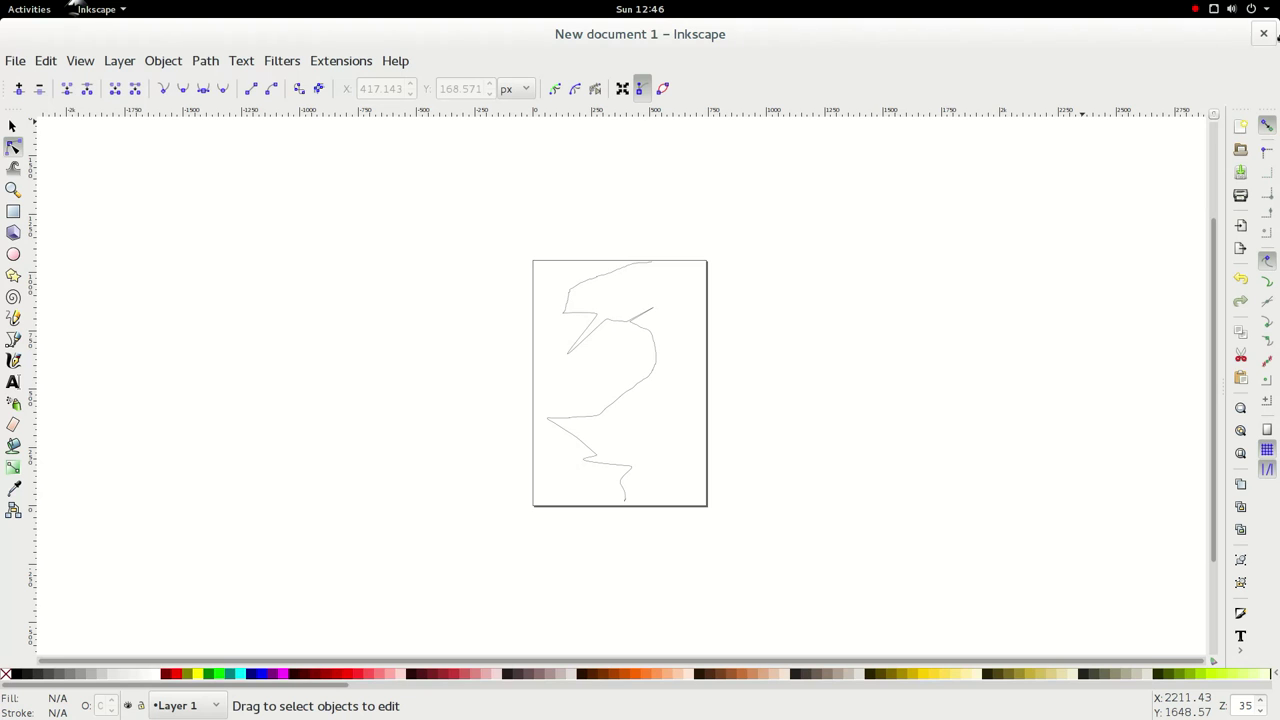
{"action": "left_click", "coordinate": [1264, 34]}
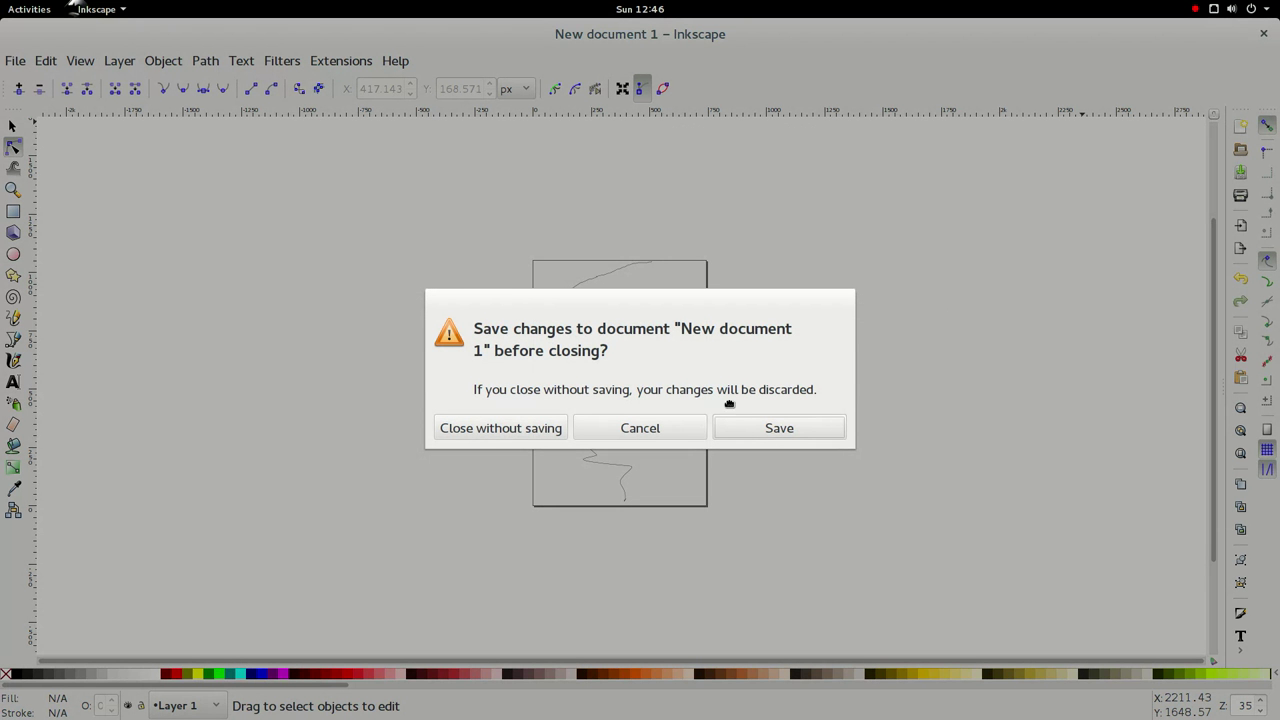
{"action": "left_click", "coordinate": [521, 428]}
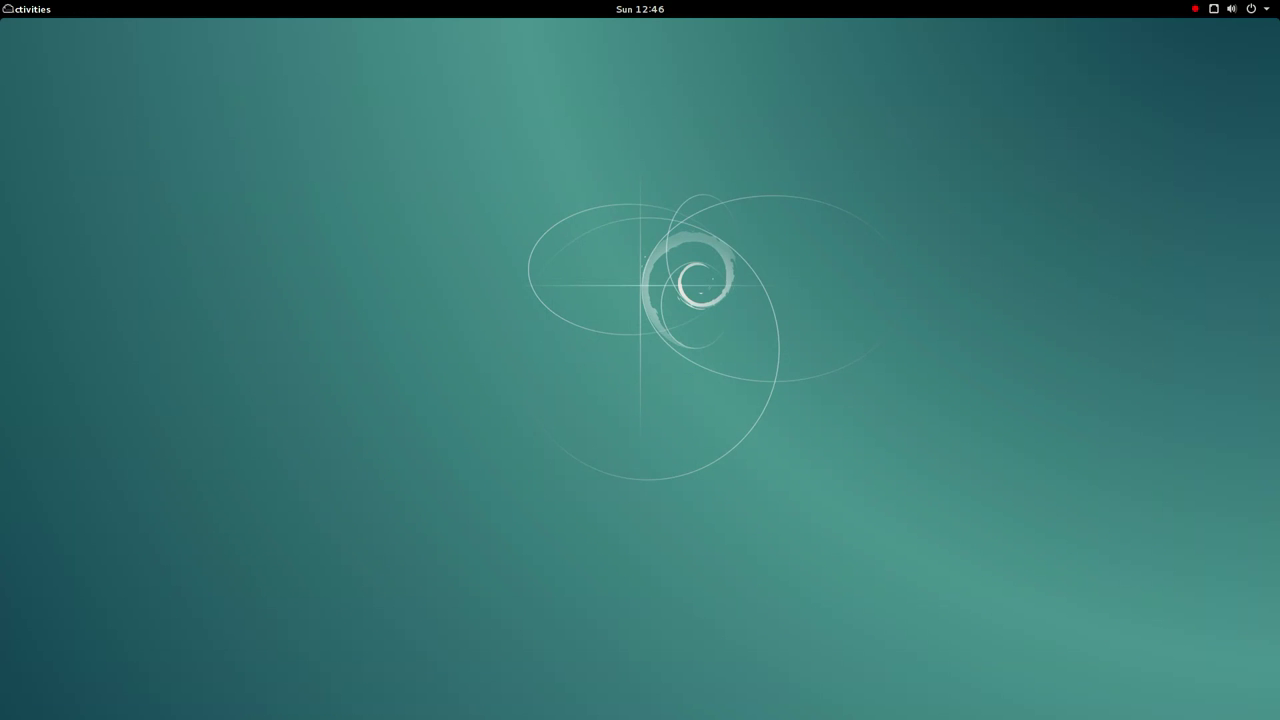
- Launch the Lights Off game from page 2 of the applications grid
{"action": "mouse_move", "coordinate": [5, 8]}
{"action": "left_click", "coordinate": [31, 586]}
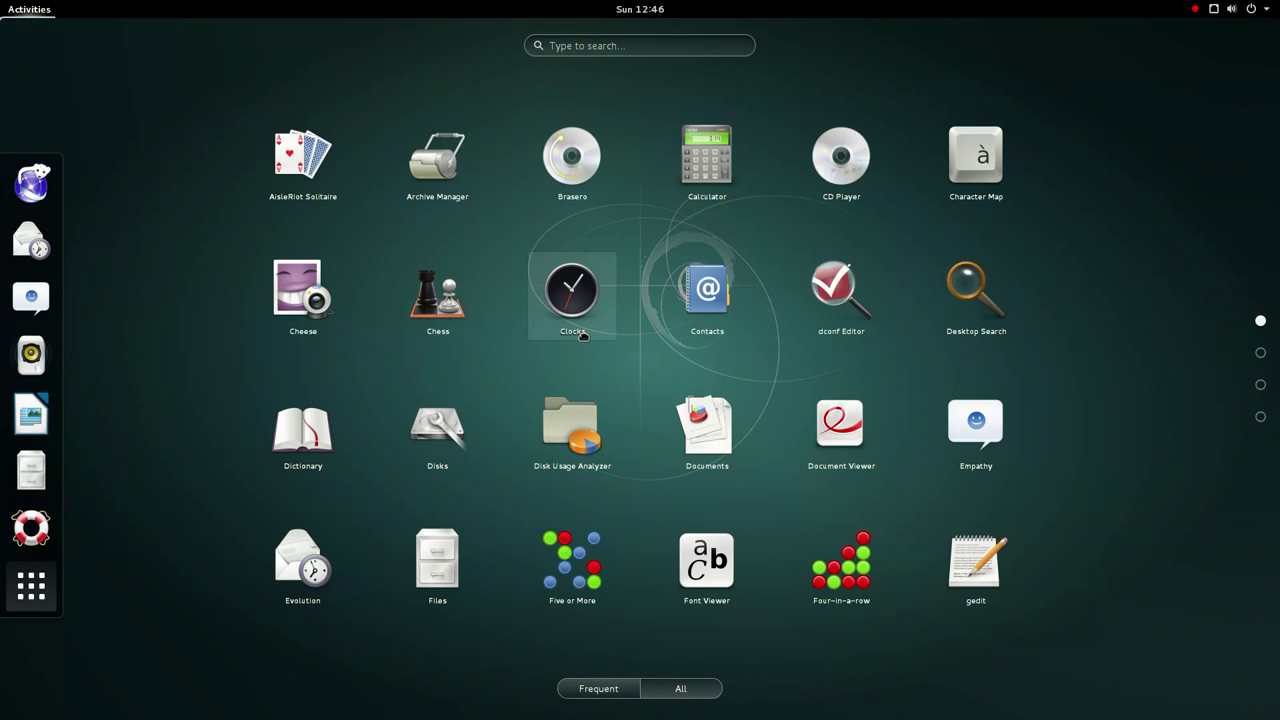
{"action": "scroll", "coordinate": [582, 336], "scroll_direction": "down", "scroll_amount": 1}
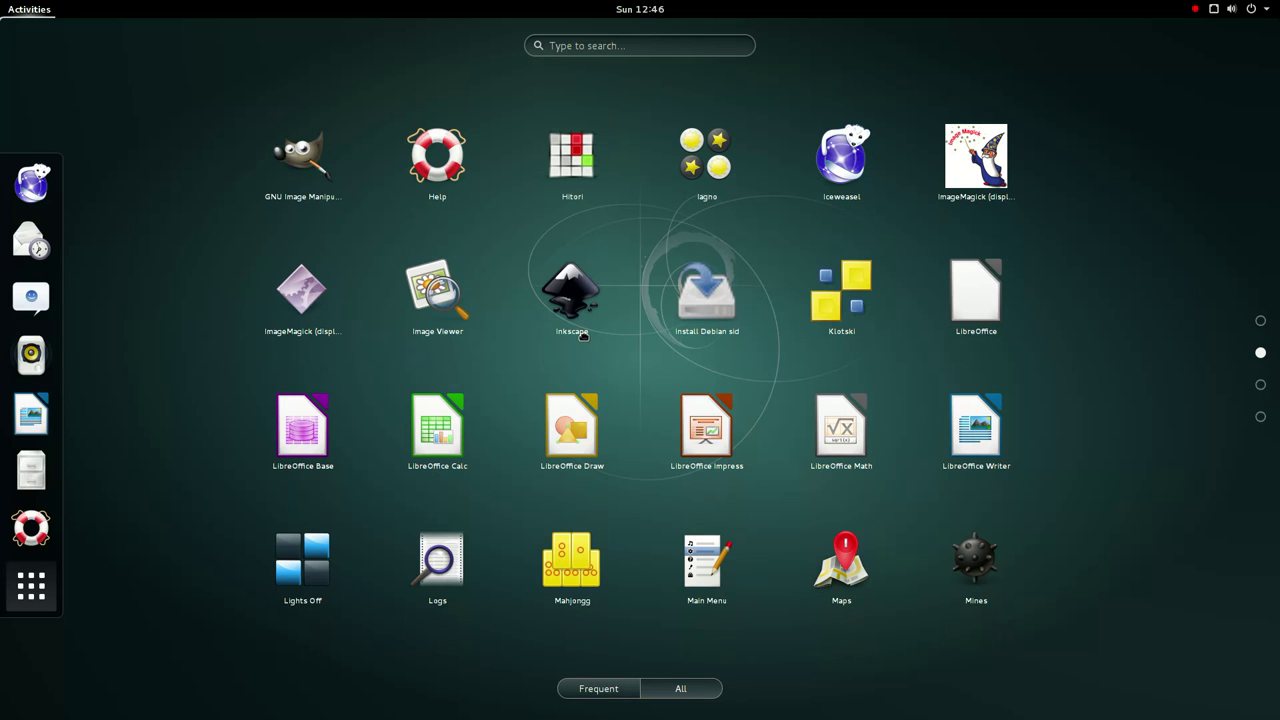
{"action": "left_click", "coordinate": [330, 568]}
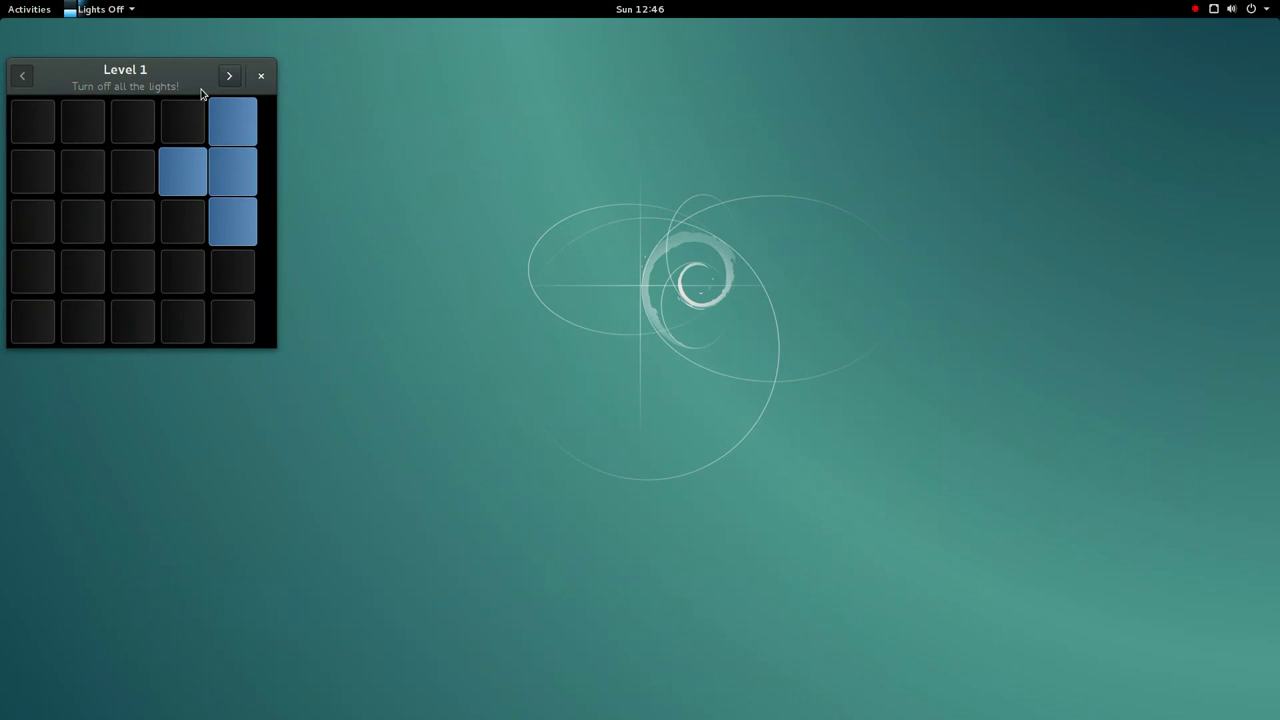
- Toggle light groups on Level 1, then skip ahead to Level 3
{"action": "left_click", "coordinate": [194, 193]}
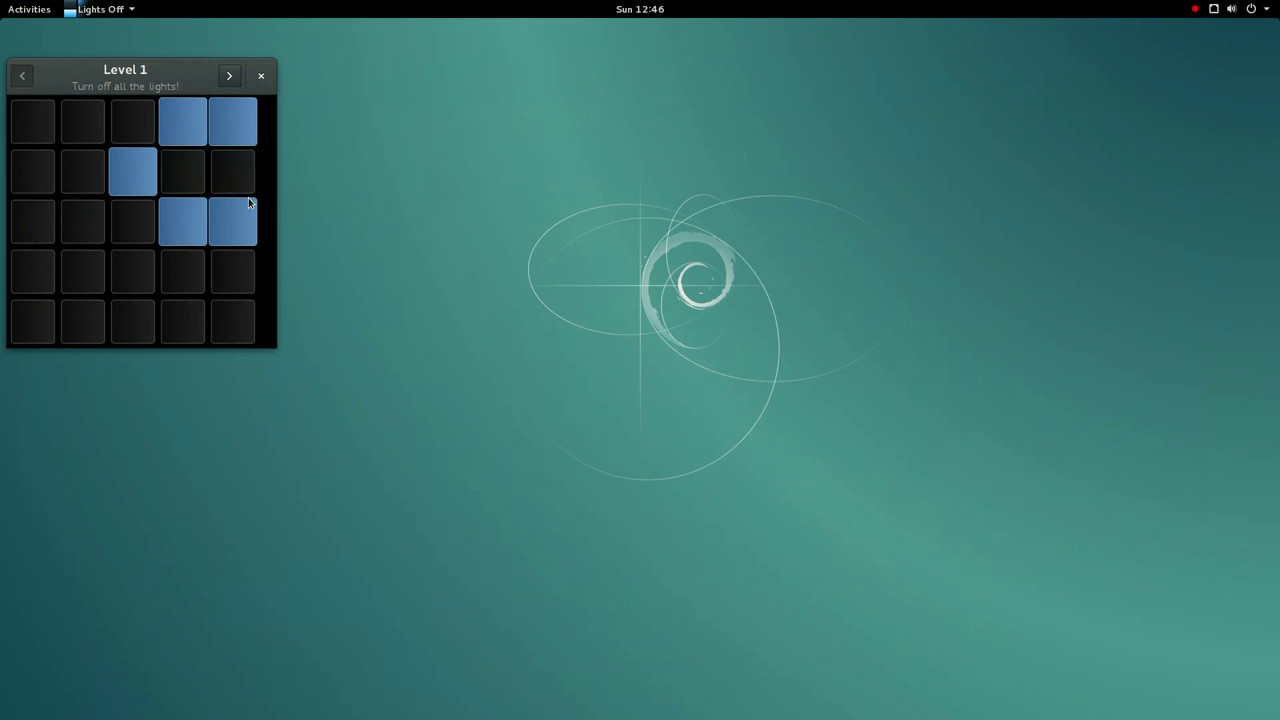
{"action": "left_click", "coordinate": [249, 288]}
{"action": "left_click", "coordinate": [135, 338]}
{"action": "left_click", "coordinate": [130, 338]}
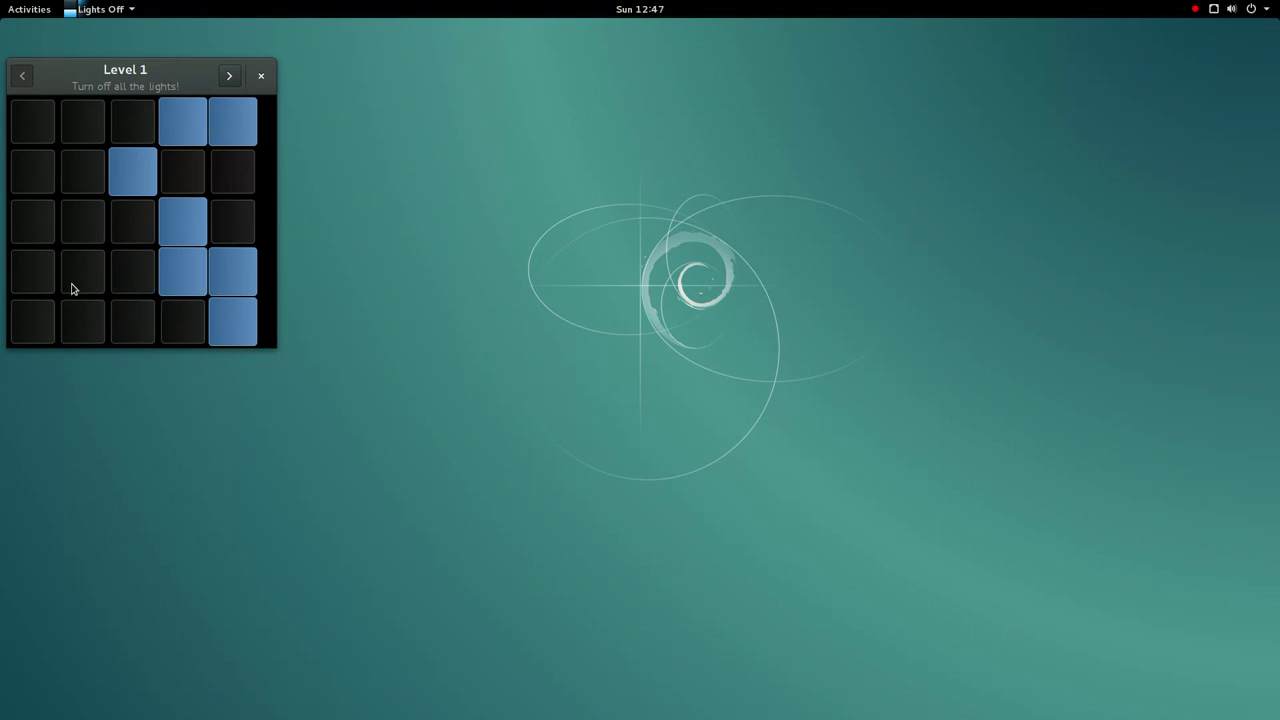
{"action": "left_click", "coordinate": [71, 286]}
{"action": "left_click", "coordinate": [30, 227]}
{"action": "left_click", "coordinate": [37, 133]}
{"action": "left_click", "coordinate": [45, 127]}
{"action": "left_click", "coordinate": [231, 276]}
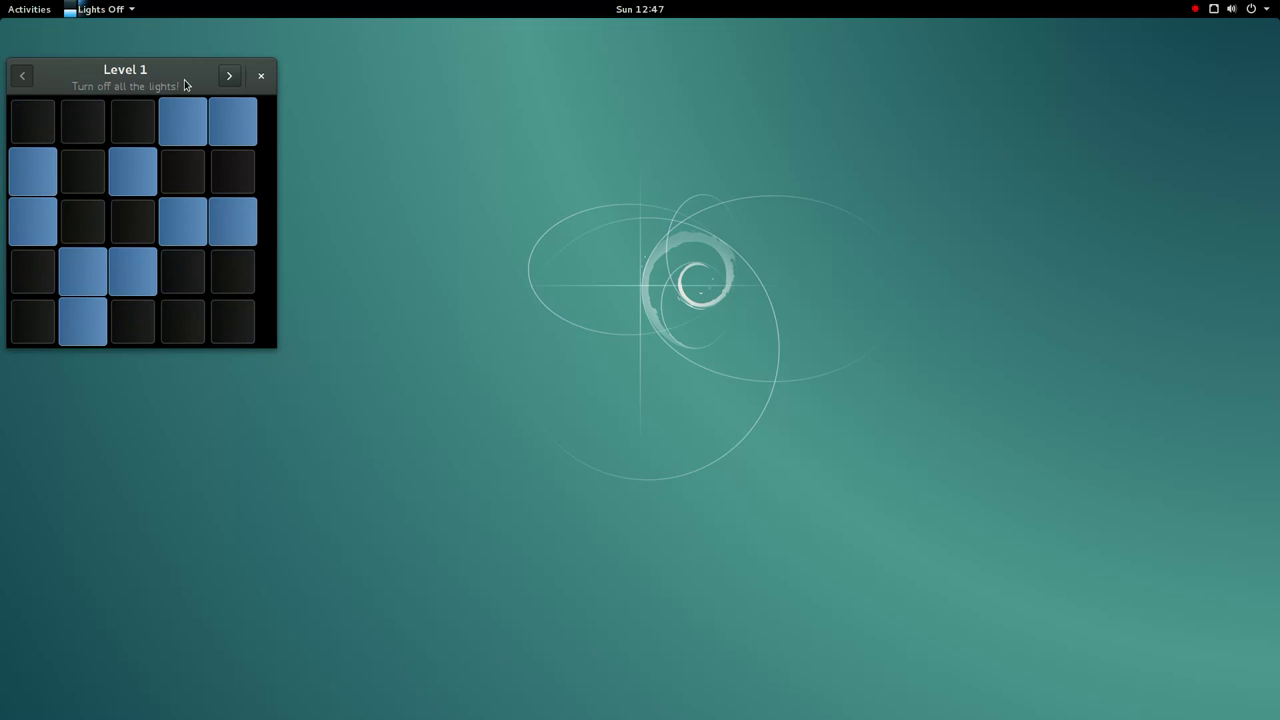
{"action": "left_click", "coordinate": [230, 78]}
{"action": "left_click", "coordinate": [231, 79]}
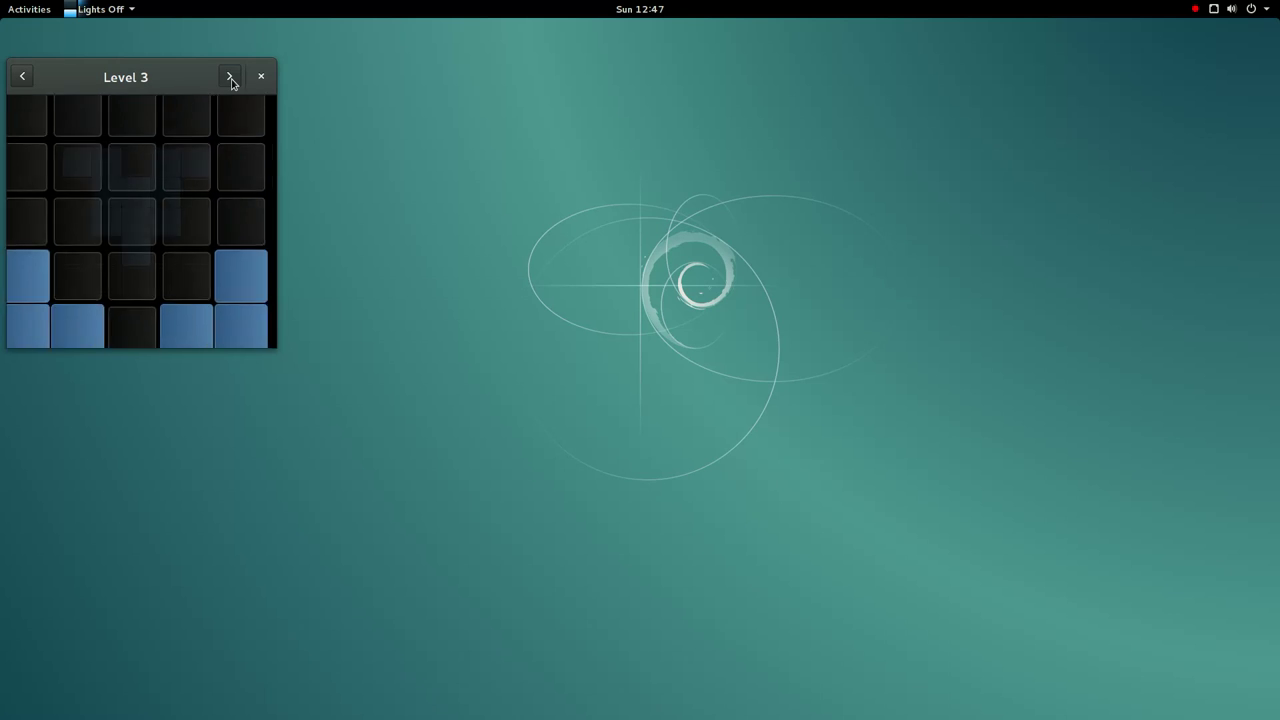
- Turn off every light on Level 3 to solve it
{"action": "left_click", "coordinate": [137, 308]}
{"action": "left_click", "coordinate": [133, 243]}
{"action": "left_click", "coordinate": [135, 329]}
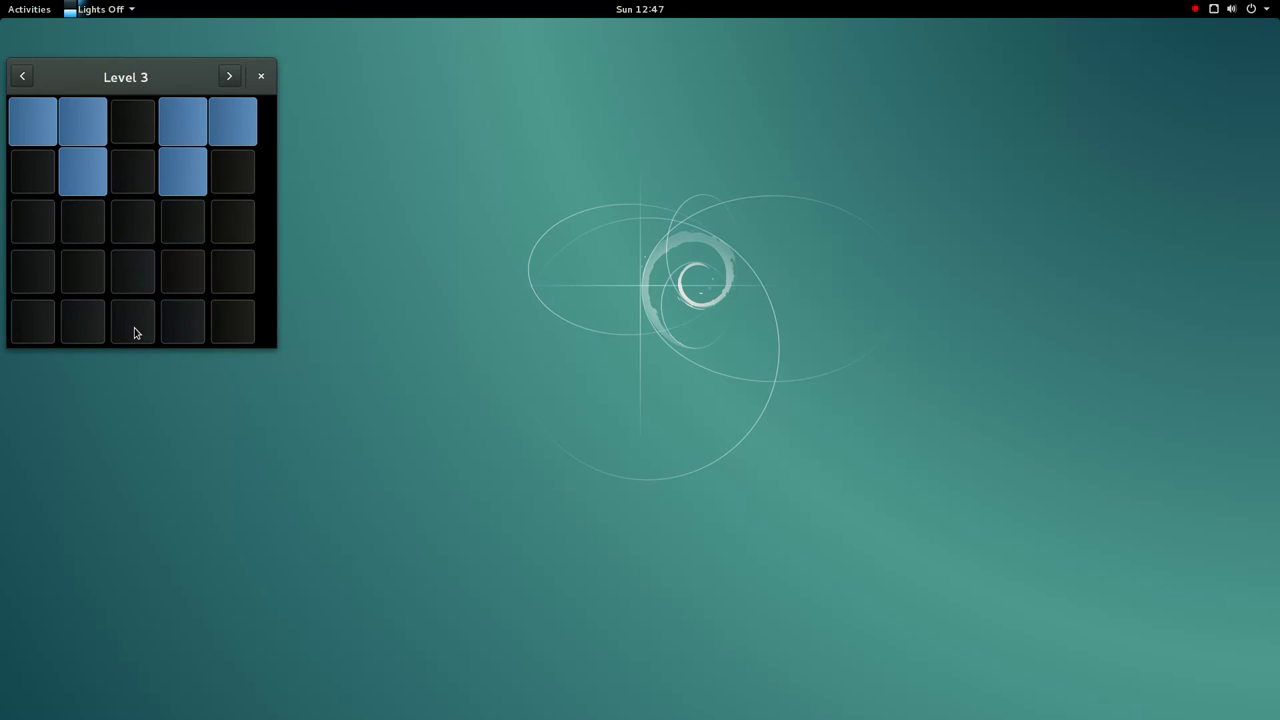
{"action": "left_click", "coordinate": [82, 130]}
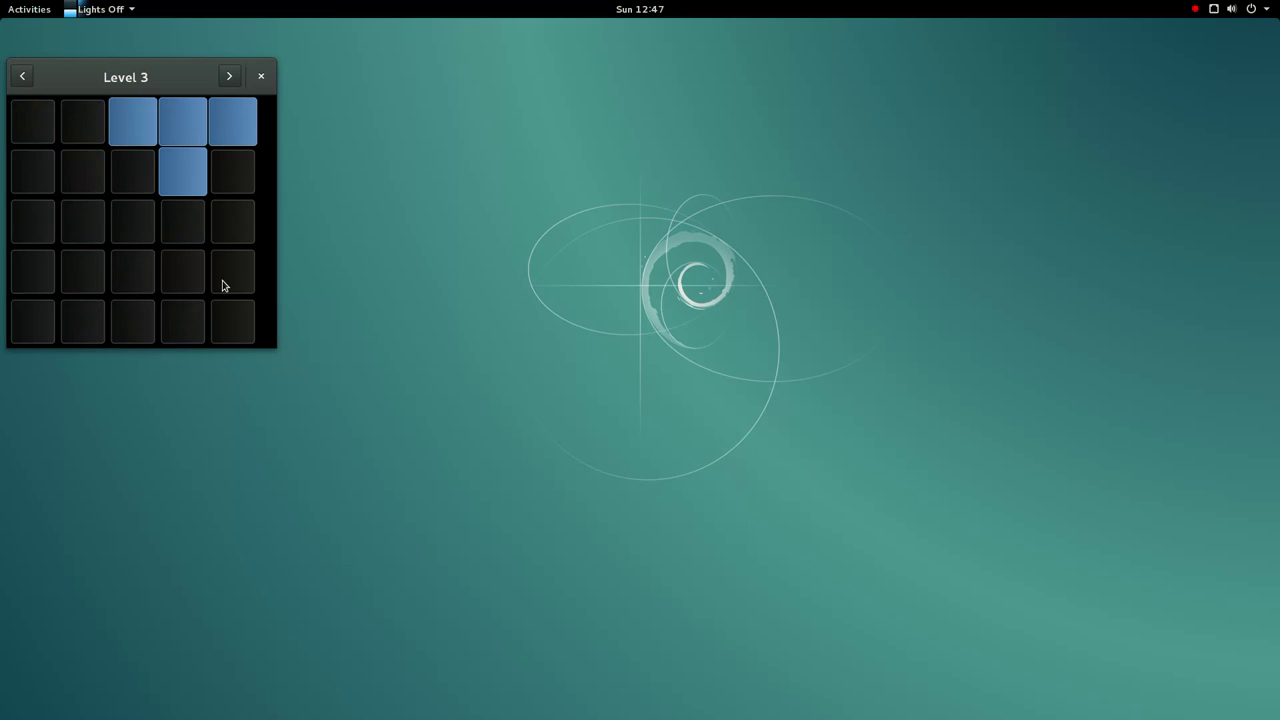
{"action": "left_click", "coordinate": [193, 137]}
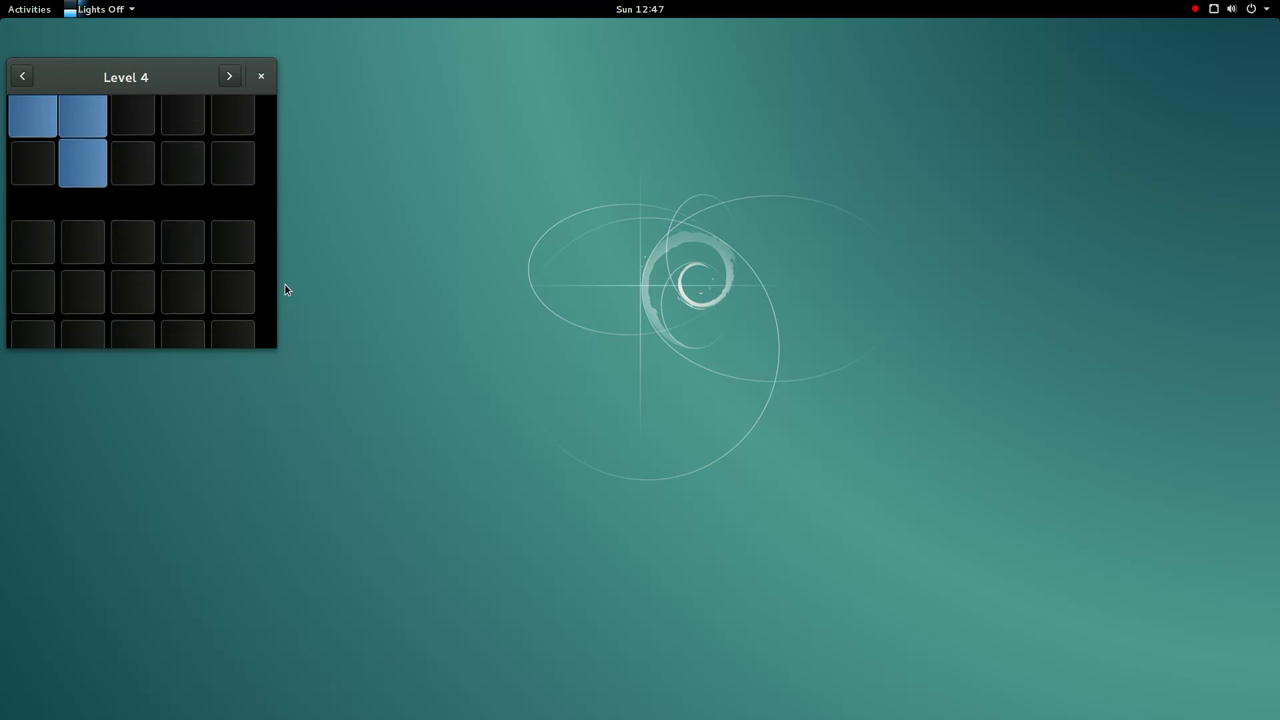
- Solve Levels 4 and 5 by clearing their lit plus groups
{"action": "left_click", "coordinate": [90, 191]}
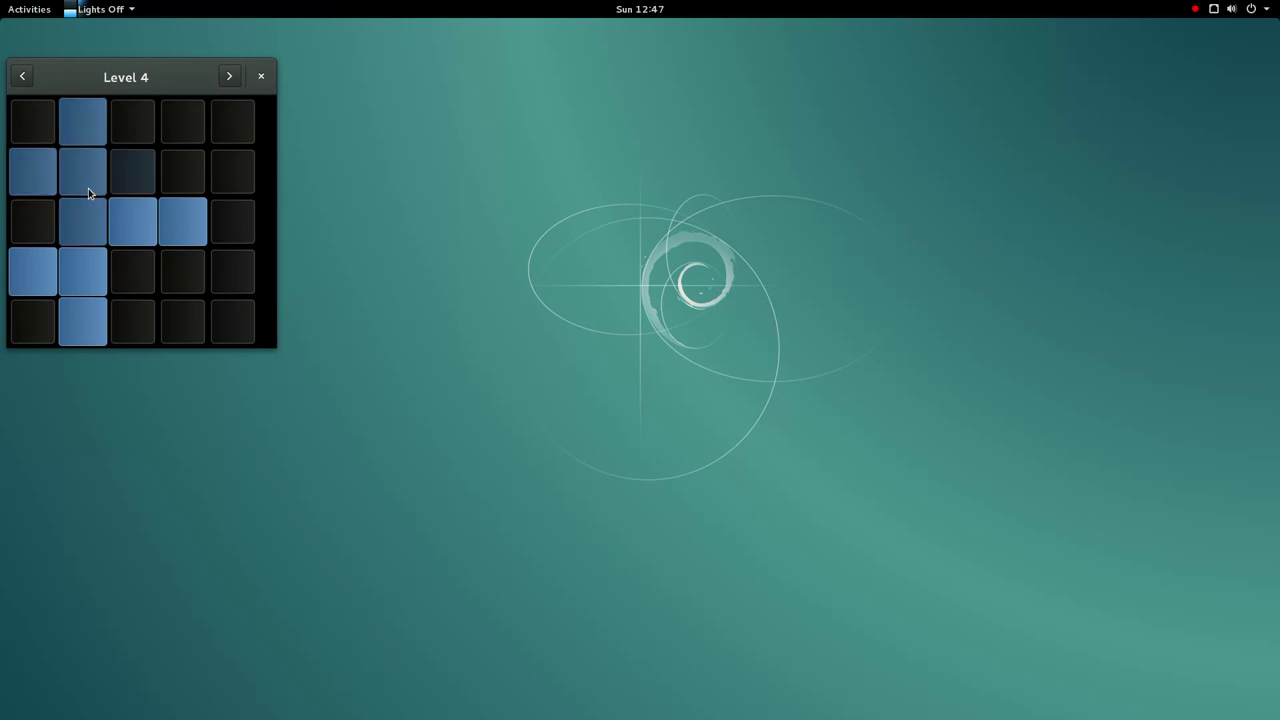
{"action": "left_click", "coordinate": [97, 269]}
{"action": "left_click", "coordinate": [129, 240]}
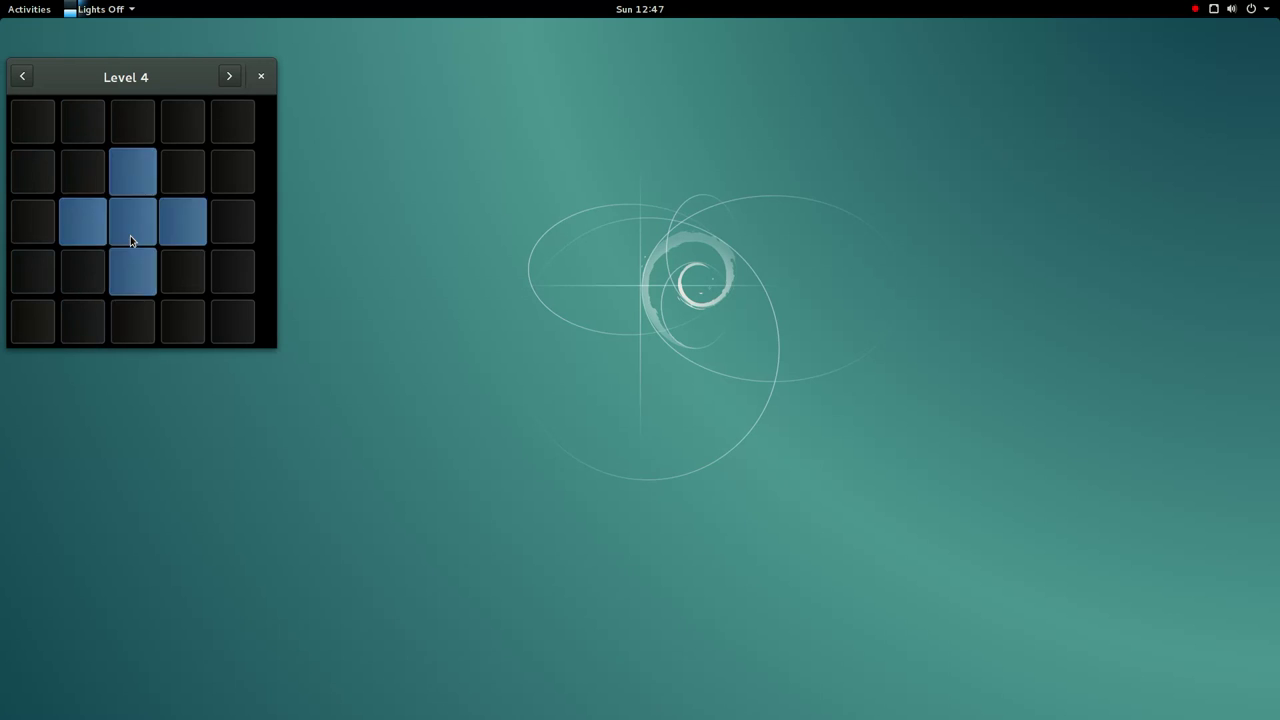
{"action": "left_click", "coordinate": [189, 194]}
{"action": "left_click", "coordinate": [238, 136]}
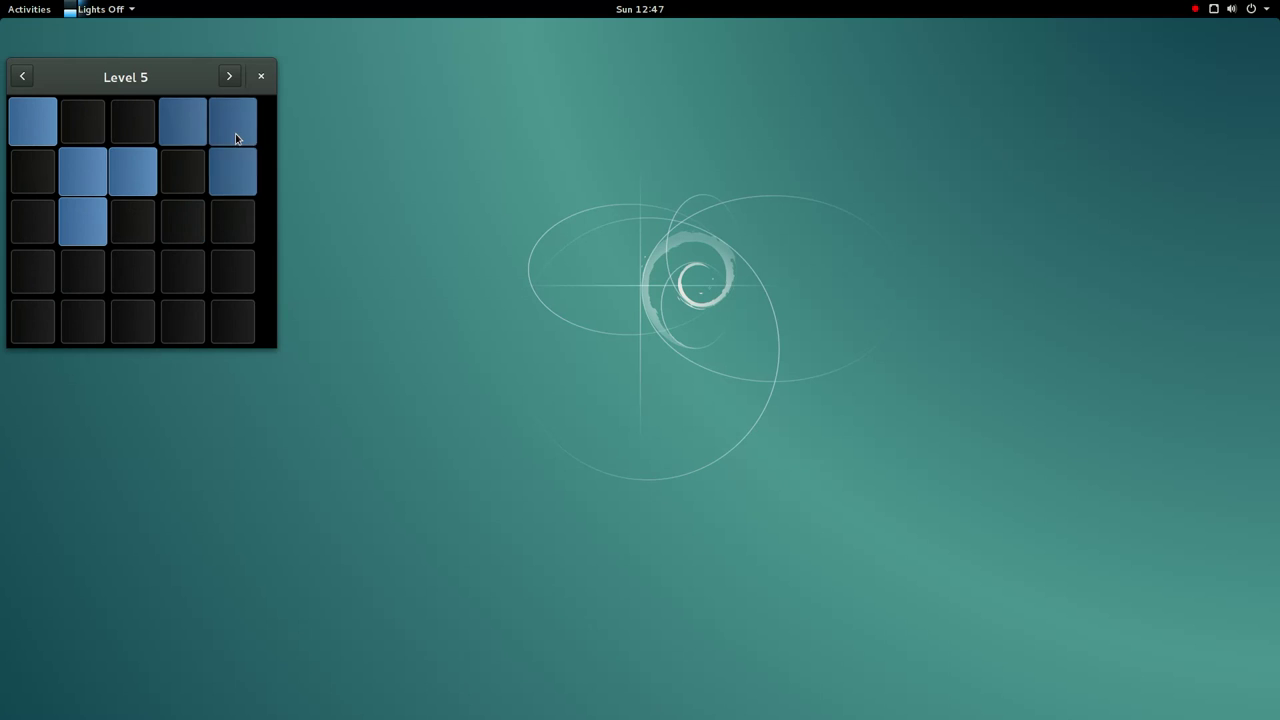
{"action": "left_click", "coordinate": [45, 141]}
{"action": "left_click", "coordinate": [101, 188]}
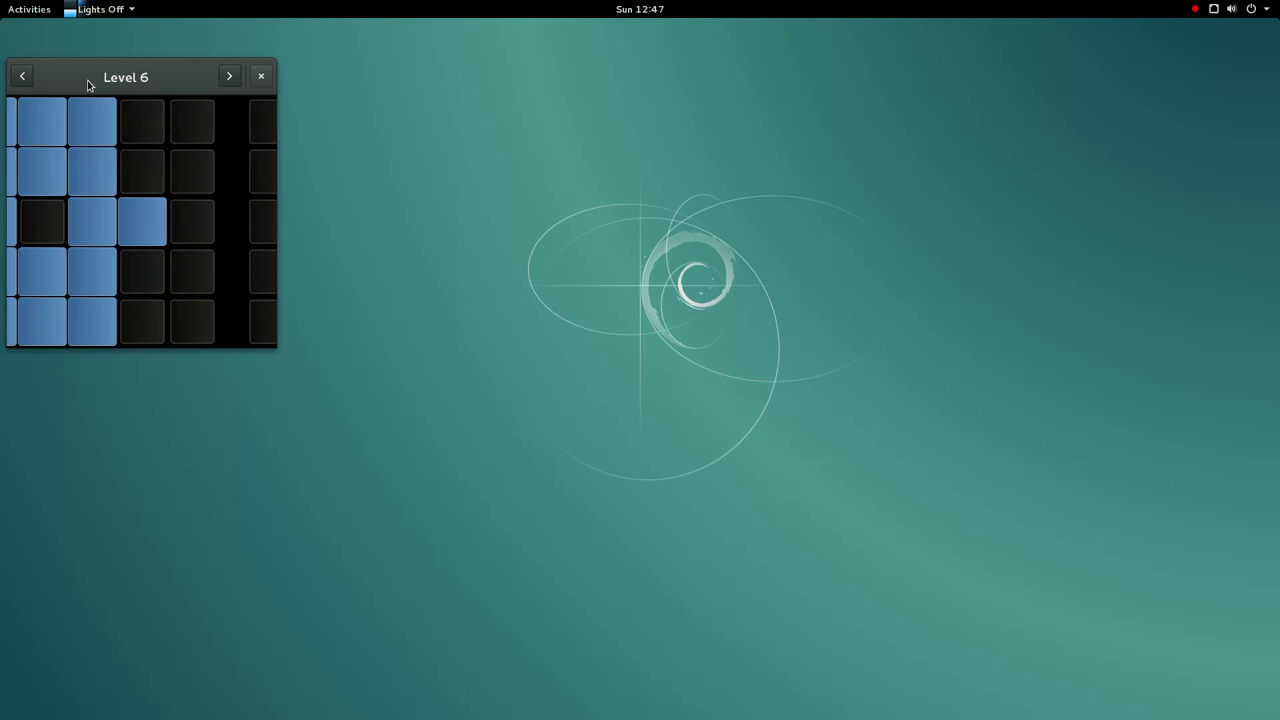
- Skip ahead through the intervening levels to Level 19
{"action": "left_click", "coordinate": [235, 81]}
{"action": "left_click", "coordinate": [235, 81]}
{"action": "left_click", "coordinate": [236, 82]}
{"action": "left_click", "coordinate": [233, 81]}
{"action": "left_click", "coordinate": [233, 82]}
{"action": "left_click", "coordinate": [231, 84]}
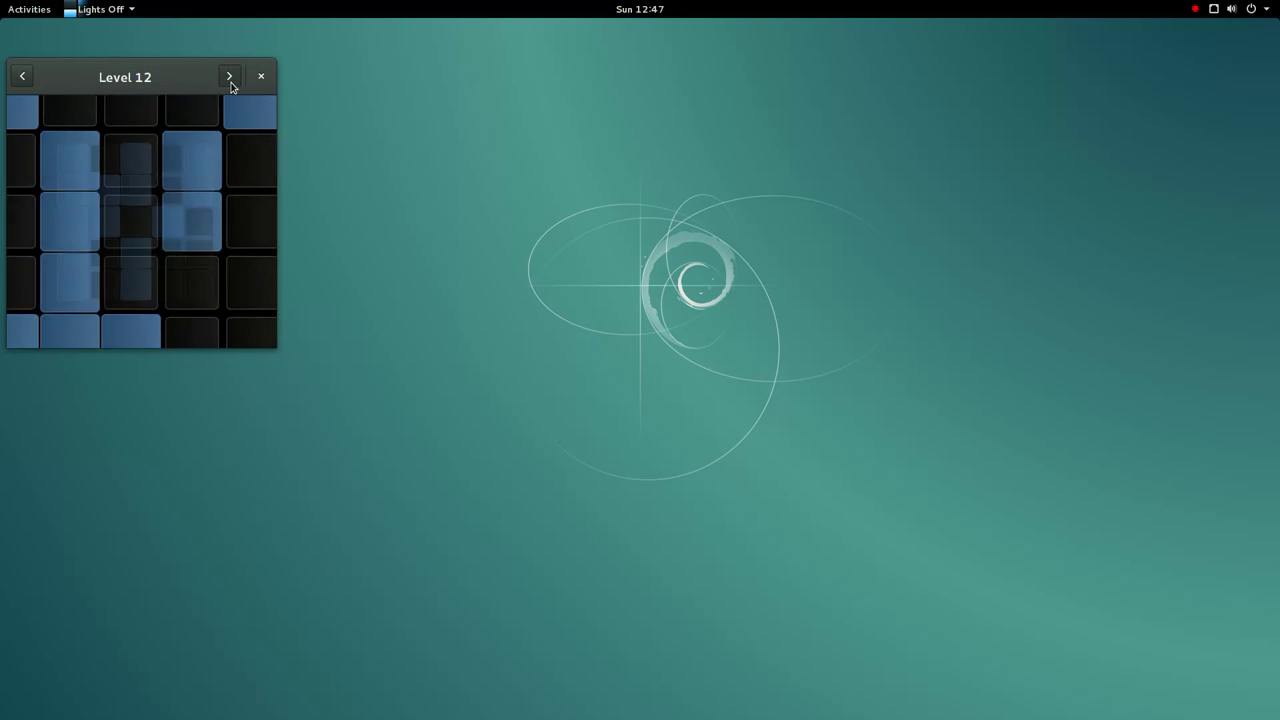
{"action": "left_click", "coordinate": [230, 81]}
{"action": "left_click", "coordinate": [230, 81]}
{"action": "left_click", "coordinate": [230, 81]}
{"action": "left_click", "coordinate": [230, 81]}
{"action": "left_click", "coordinate": [230, 81]}
{"action": "left_click", "coordinate": [230, 81]}
{"action": "left_click", "coordinate": [230, 81]}
- Clear the corner and centre light groups on Level 19
{"action": "left_click", "coordinate": [40, 133]}
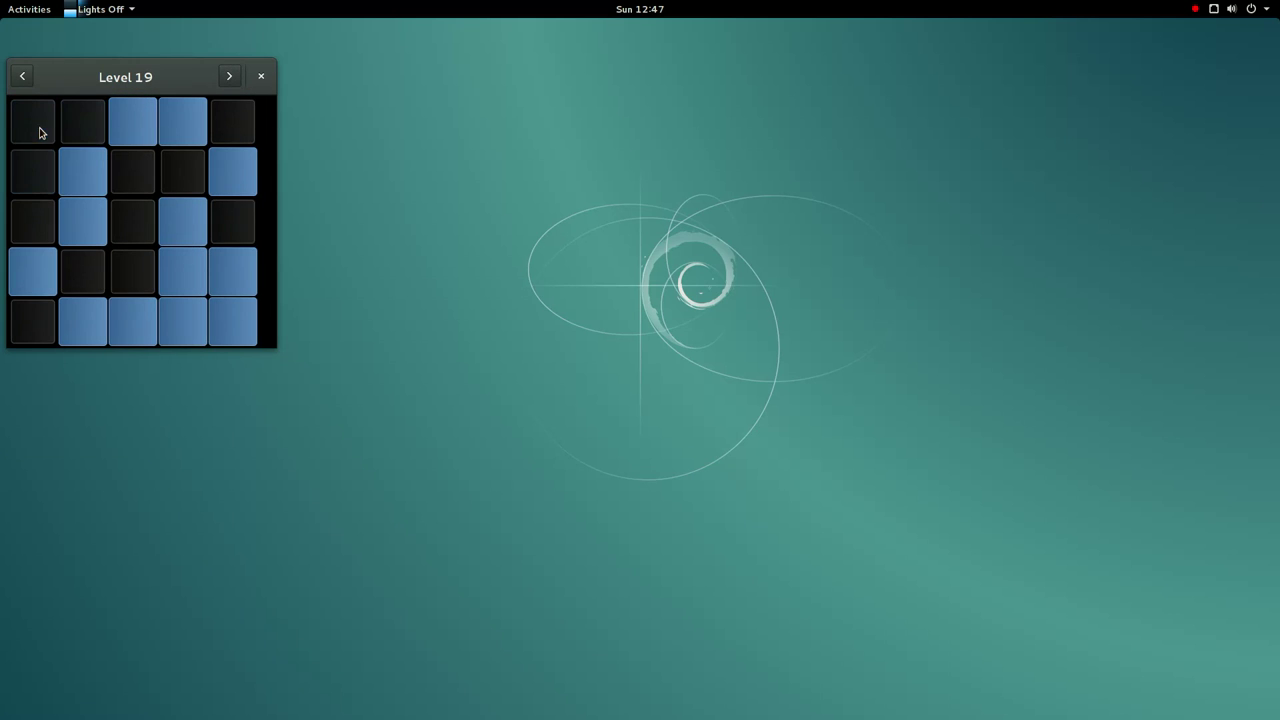
{"action": "left_click", "coordinate": [237, 343]}
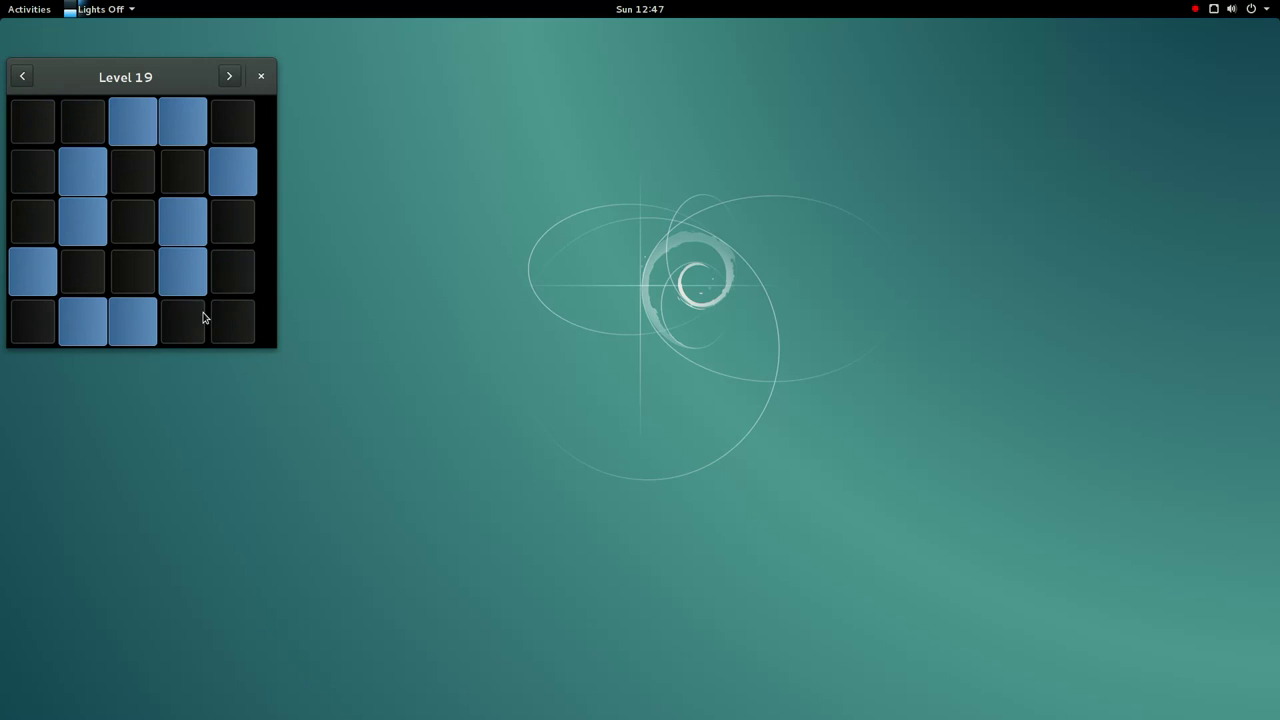
{"action": "left_click", "coordinate": [190, 178]}
{"action": "left_click", "coordinate": [134, 276]}
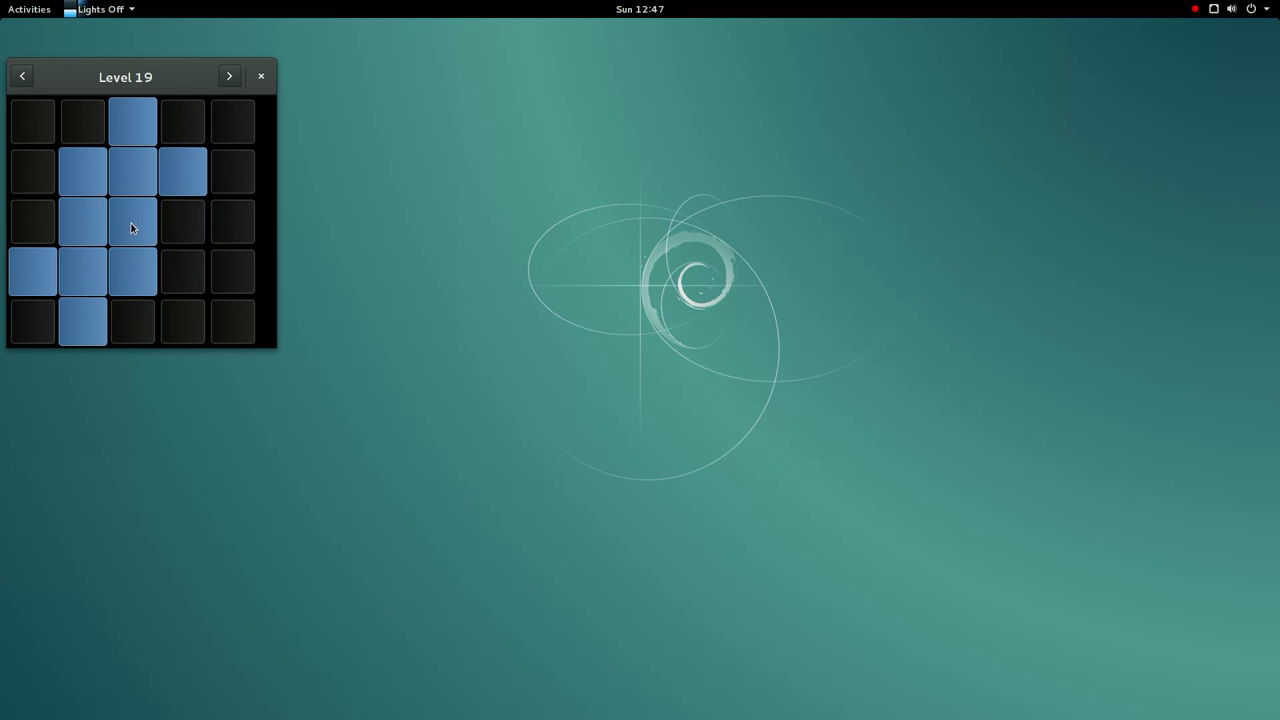
{"action": "left_click", "coordinate": [145, 170]}
{"action": "left_click", "coordinate": [83, 271]}
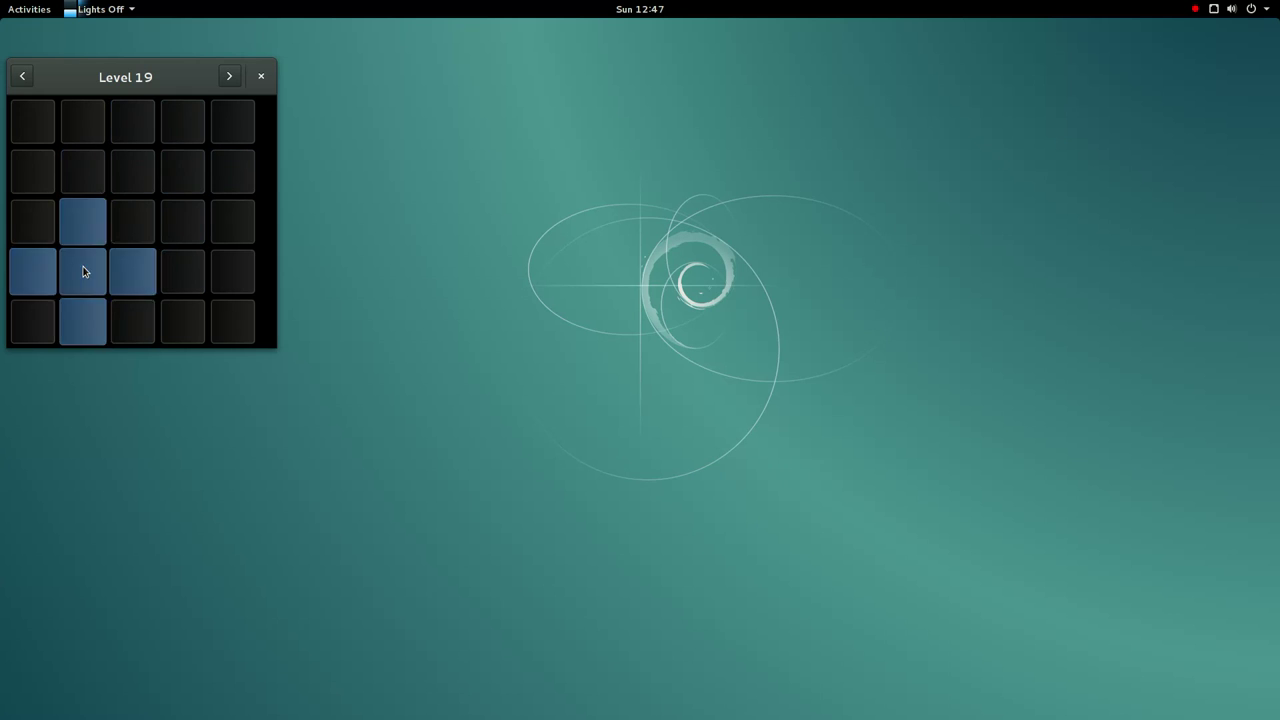
- Close Lights Off and launch Logs from the applications grid
{"action": "left_click", "coordinate": [262, 76]}
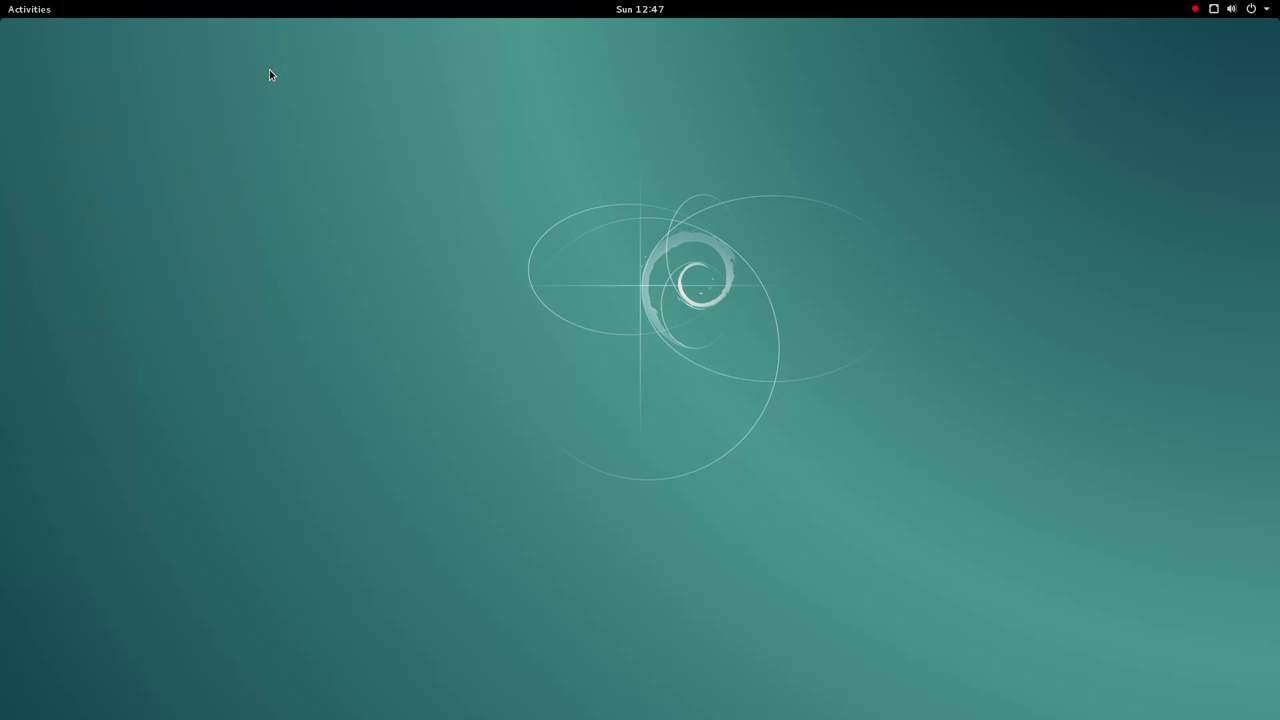
{"action": "left_click", "coordinate": [38, 8]}
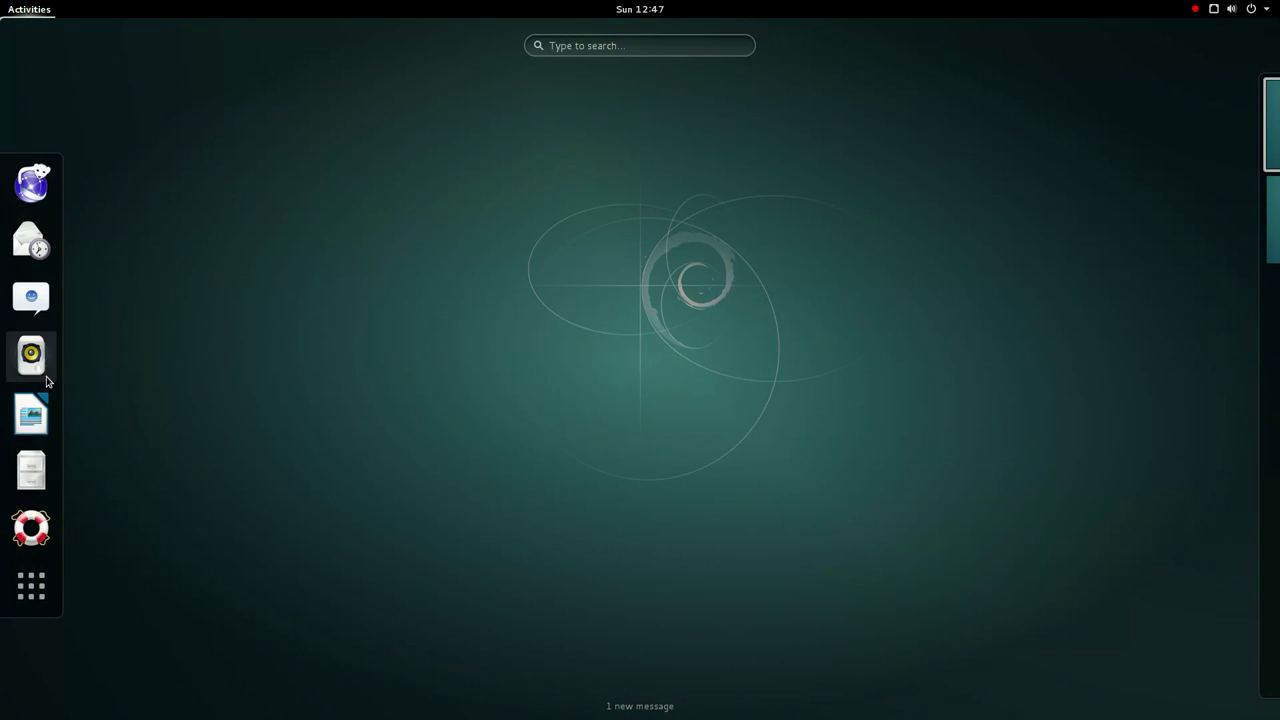
{"action": "left_click", "coordinate": [31, 586]}
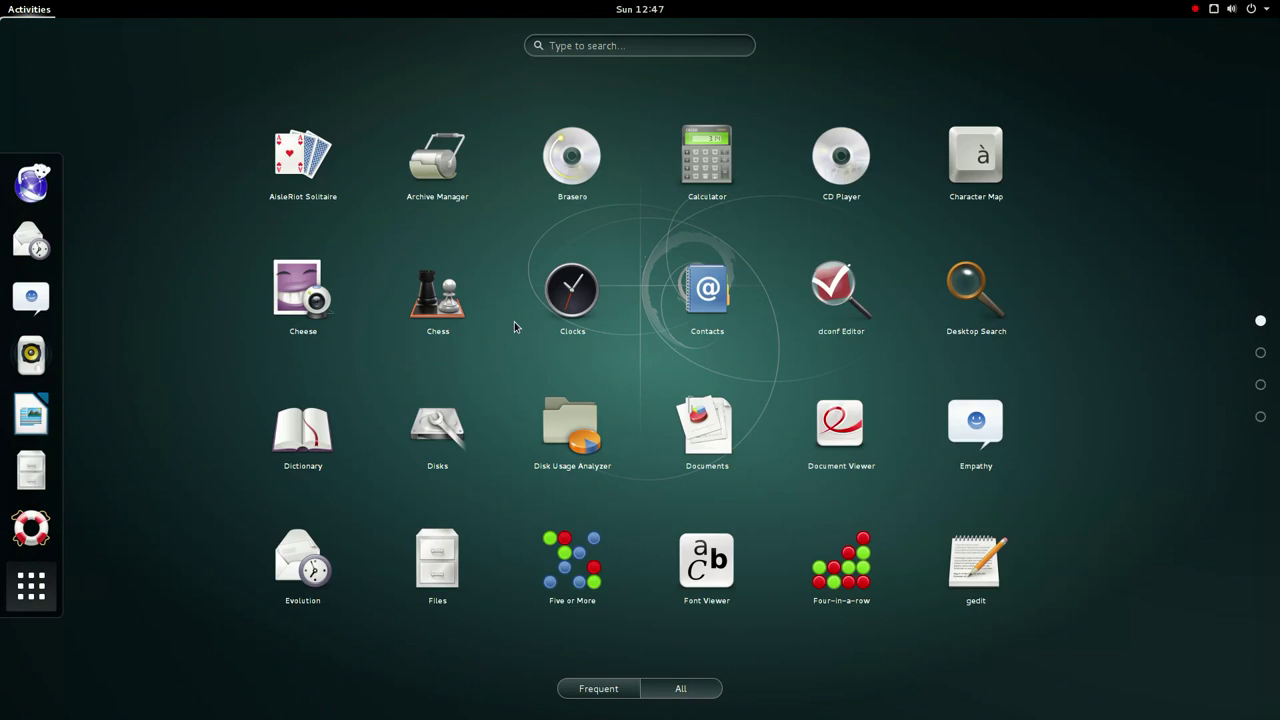
{"action": "scroll", "coordinate": [518, 331], "scroll_direction": "down", "scroll_amount": 1}
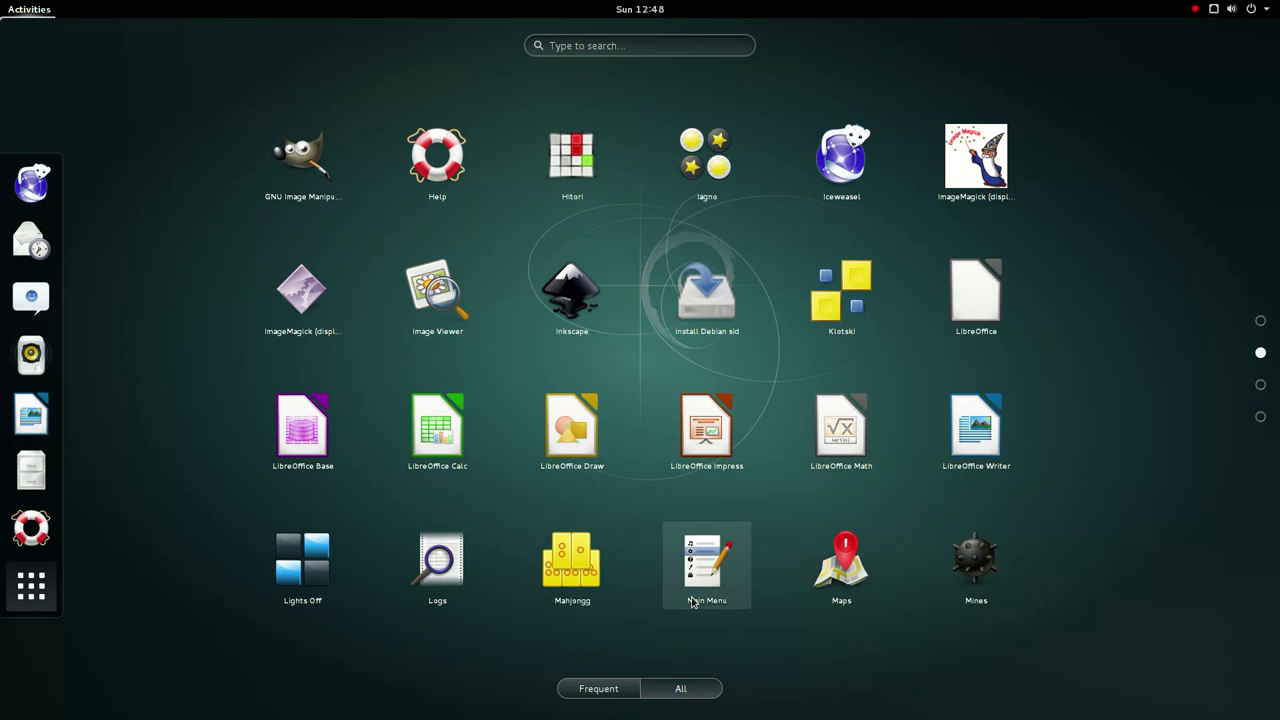
{"action": "left_click", "coordinate": [450, 575]}
- View the All, Applications, System, Security and Hardware log categories
{"action": "left_click", "coordinate": [212, 232]}
{"action": "left_click", "coordinate": [187, 266]}
{"action": "left_click", "coordinate": [186, 305]}
{"action": "left_click", "coordinate": [187, 343]}
{"action": "left_click", "coordinate": [189, 385]}
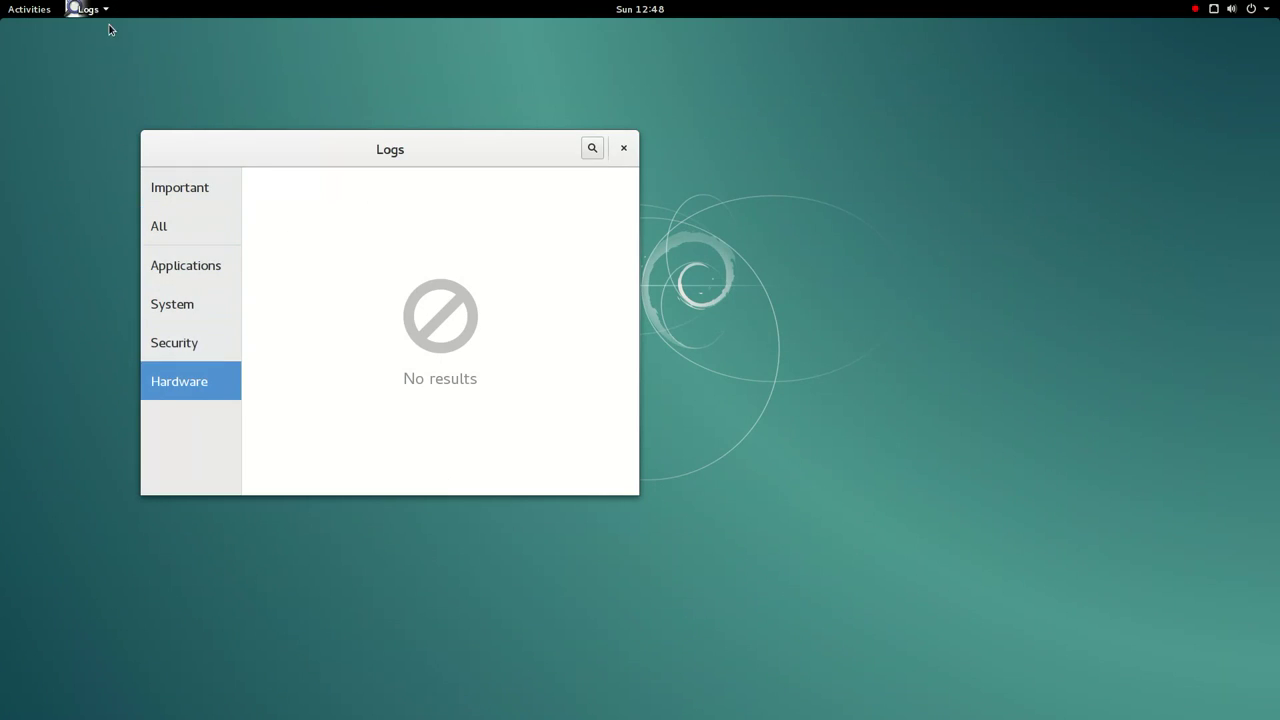
- Check the Logs 3.14.2 About details and credits, then close Logs
{"action": "left_click", "coordinate": [56, 9]}
{"action": "left_click", "coordinate": [54, 8]}
{"action": "left_click", "coordinate": [82, 9]}
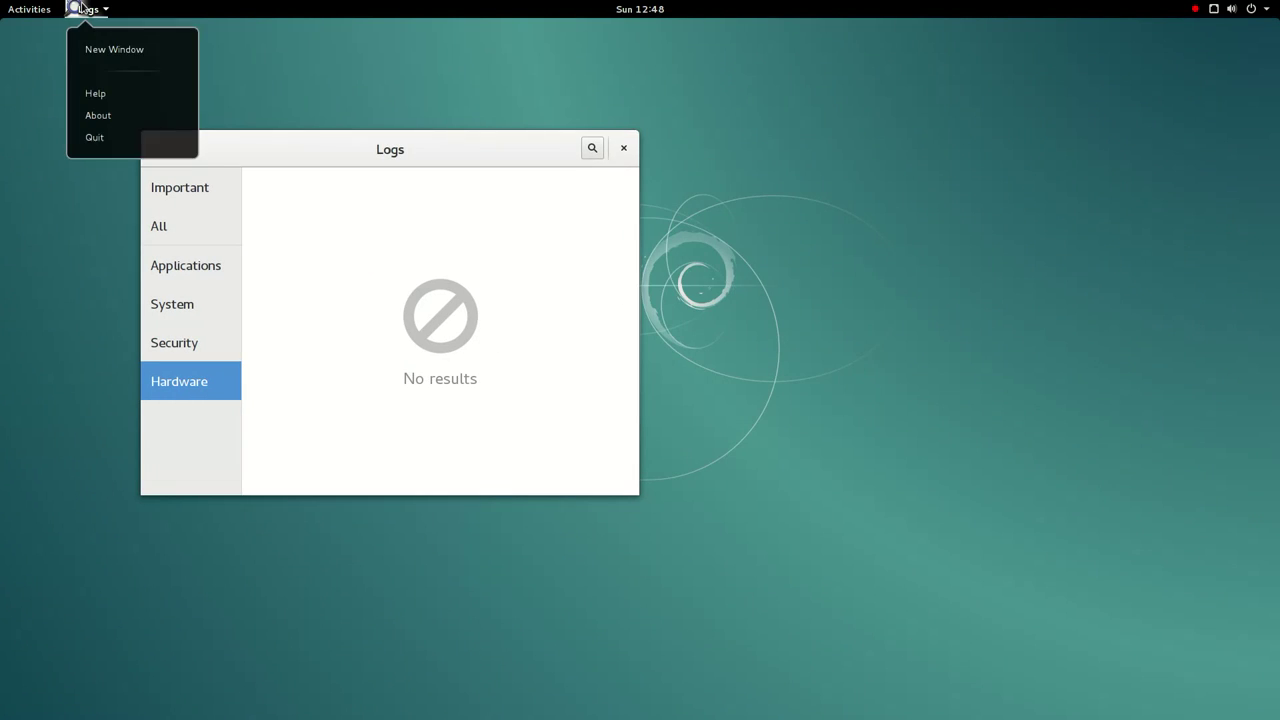
{"action": "left_click", "coordinate": [150, 118]}
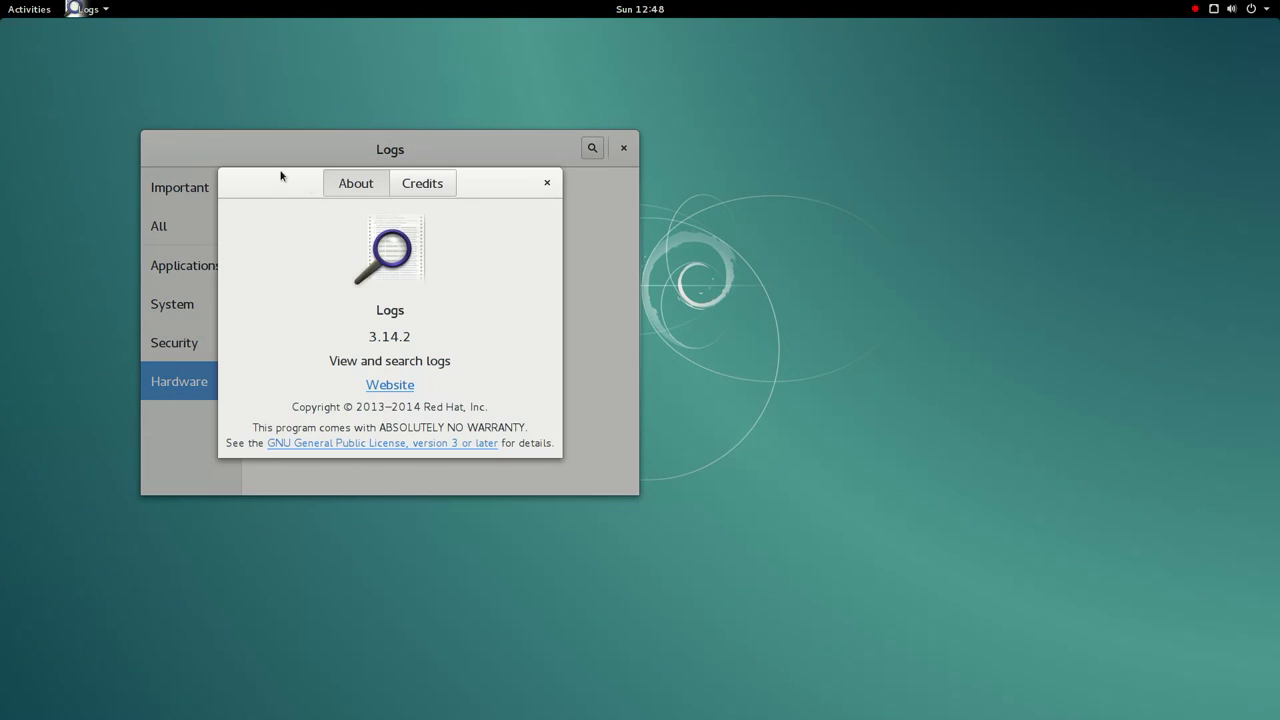
{"action": "left_click", "coordinate": [425, 190]}
{"action": "left_click", "coordinate": [547, 186]}
{"action": "left_click", "coordinate": [619, 156]}
{"action": "left_click", "coordinate": [18, 10]}
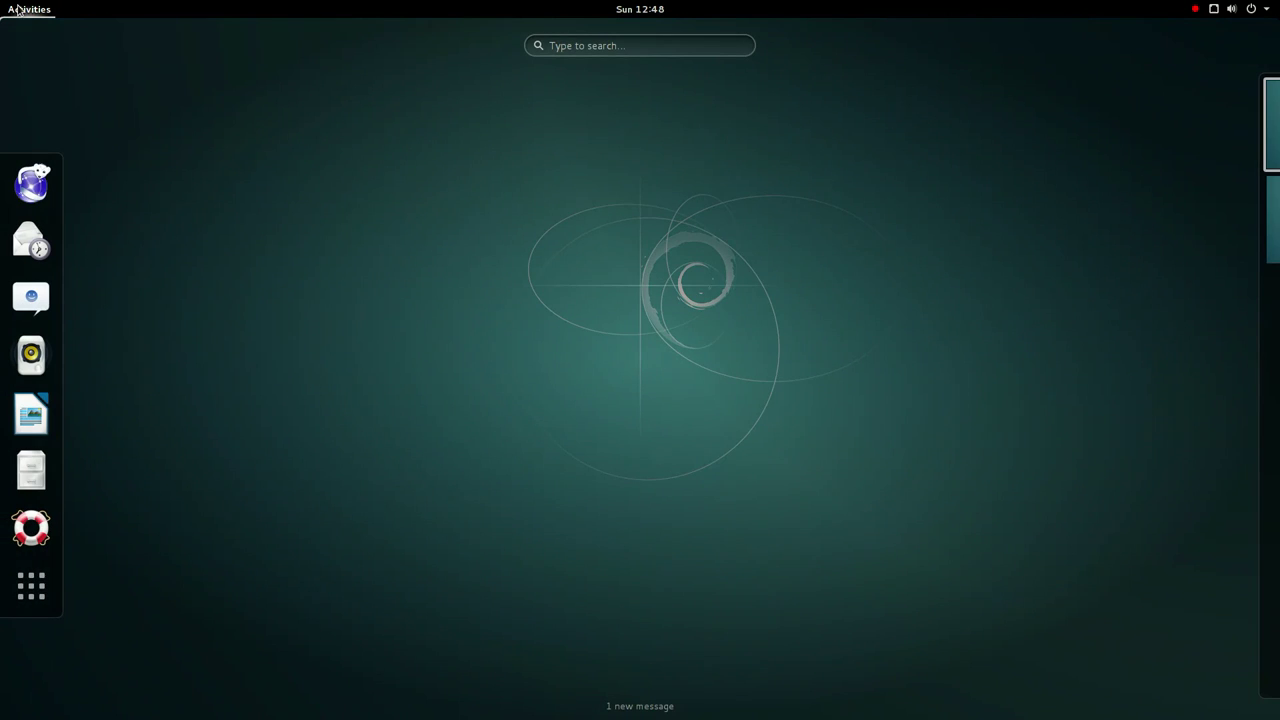
- Open Maps, zoom in on Lower Manhattan, then quit it with Ctrl+Q
{"action": "left_click", "coordinate": [28, 592]}
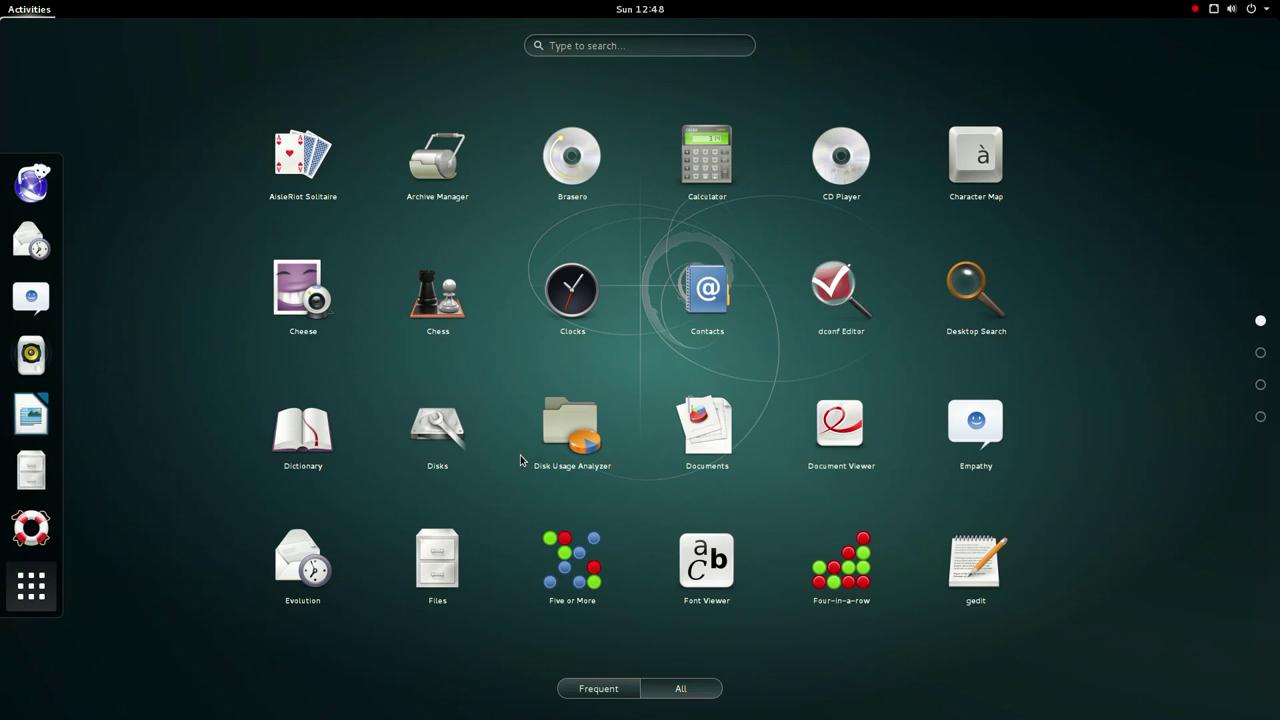
{"action": "scroll", "coordinate": [520, 456], "scroll_direction": "down", "scroll_amount": 1}
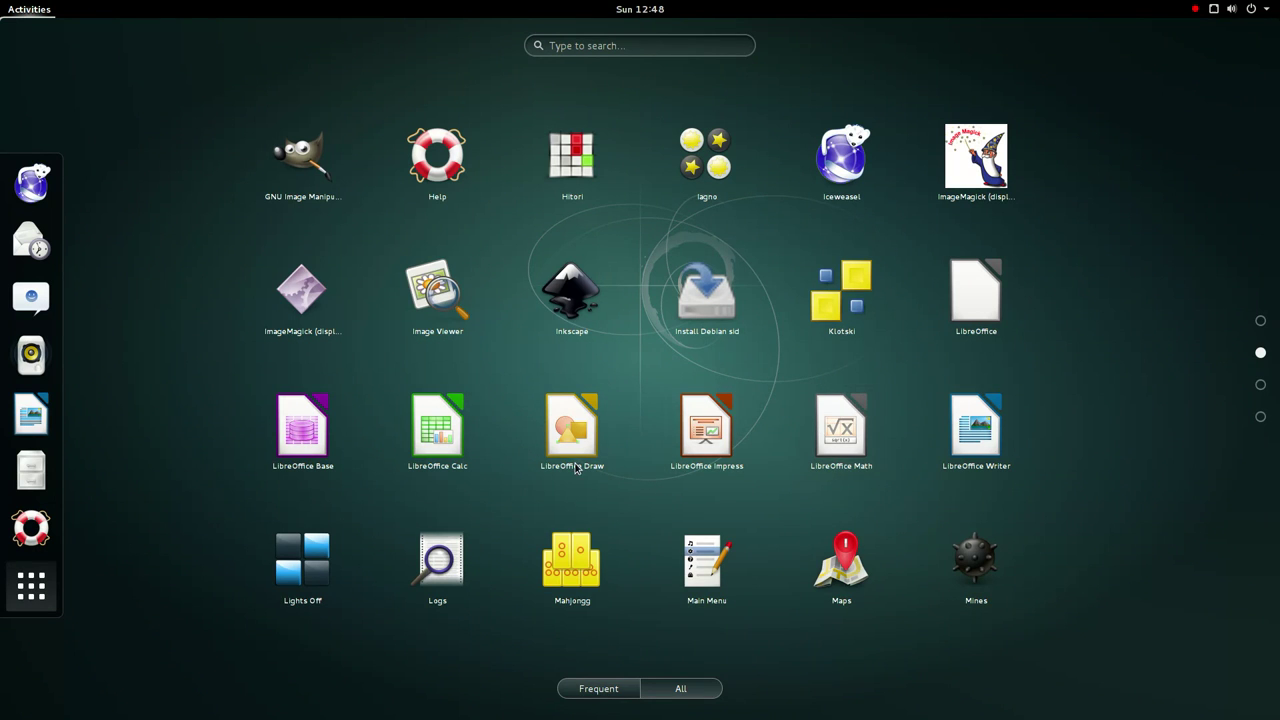
{"action": "left_click", "coordinate": [838, 568]}
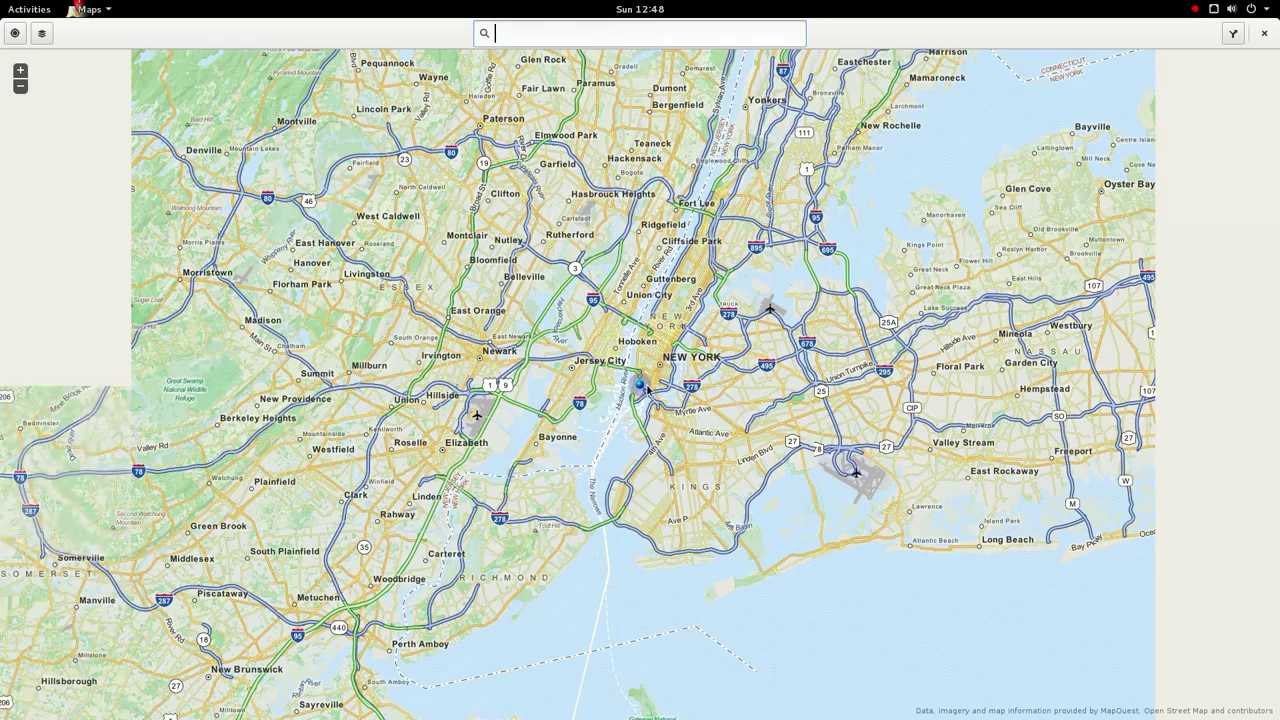
{"action": "scroll", "coordinate": [647, 390], "scroll_direction": "up", "scroll_amount": 1}
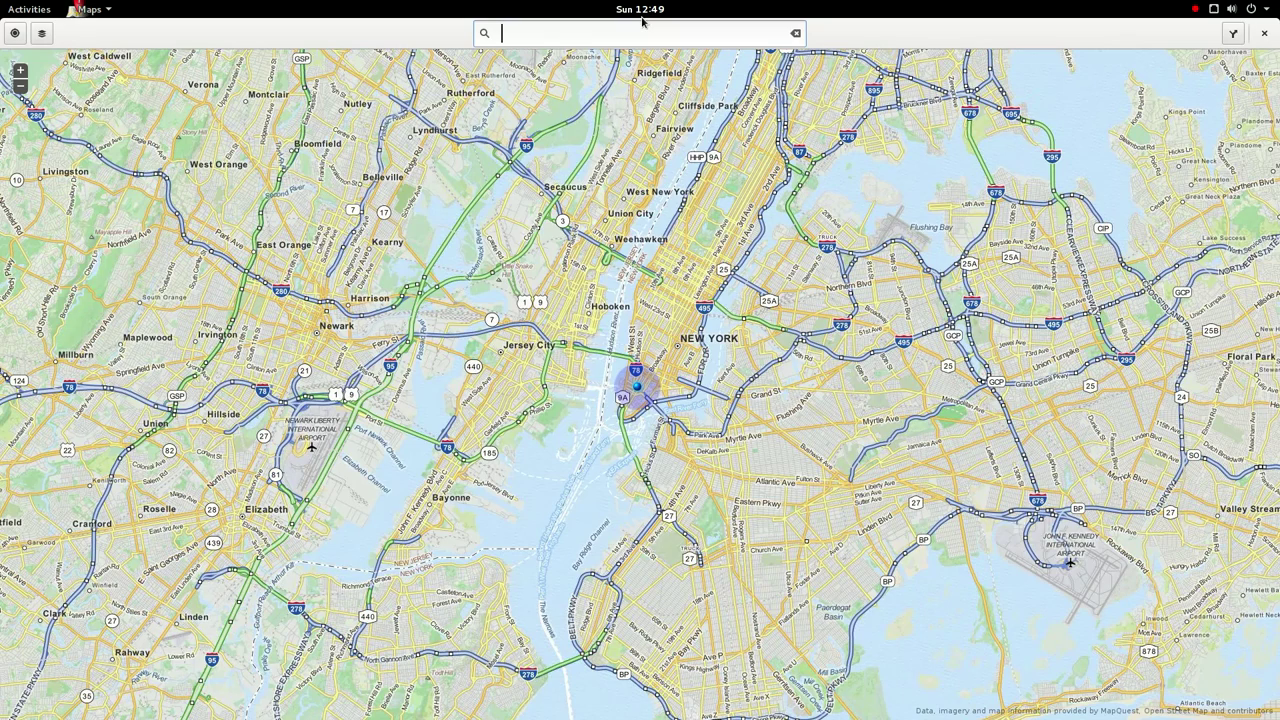
{"action": "key", "text": "ctrl+q"}
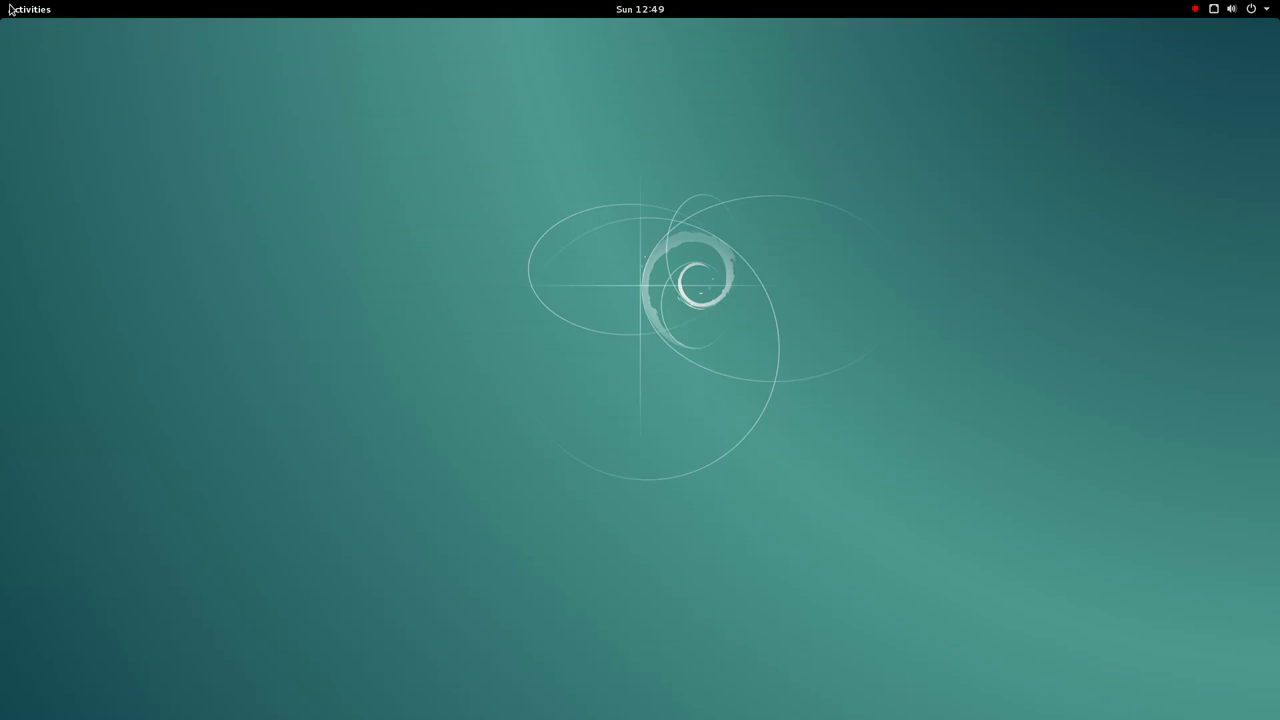
- Launch GNOME Mines from the applications grid
{"action": "left_click", "coordinate": [12, 5]}
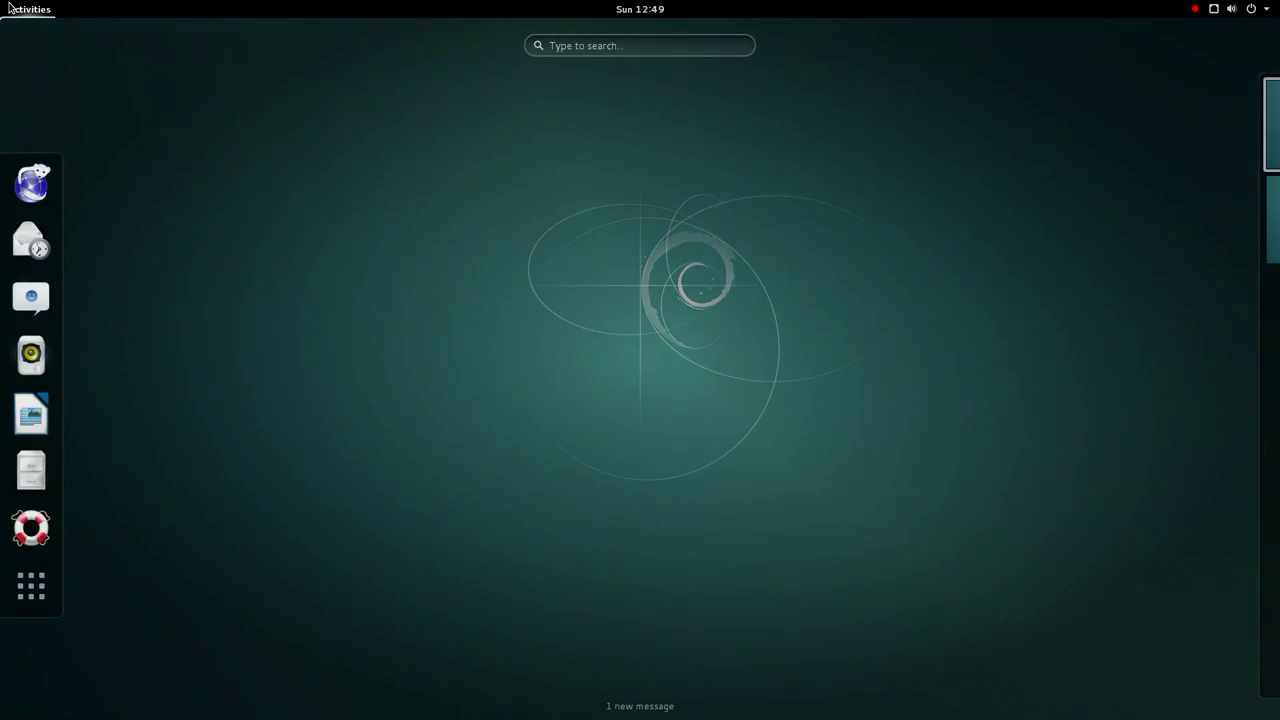
{"action": "left_click", "coordinate": [31, 586]}
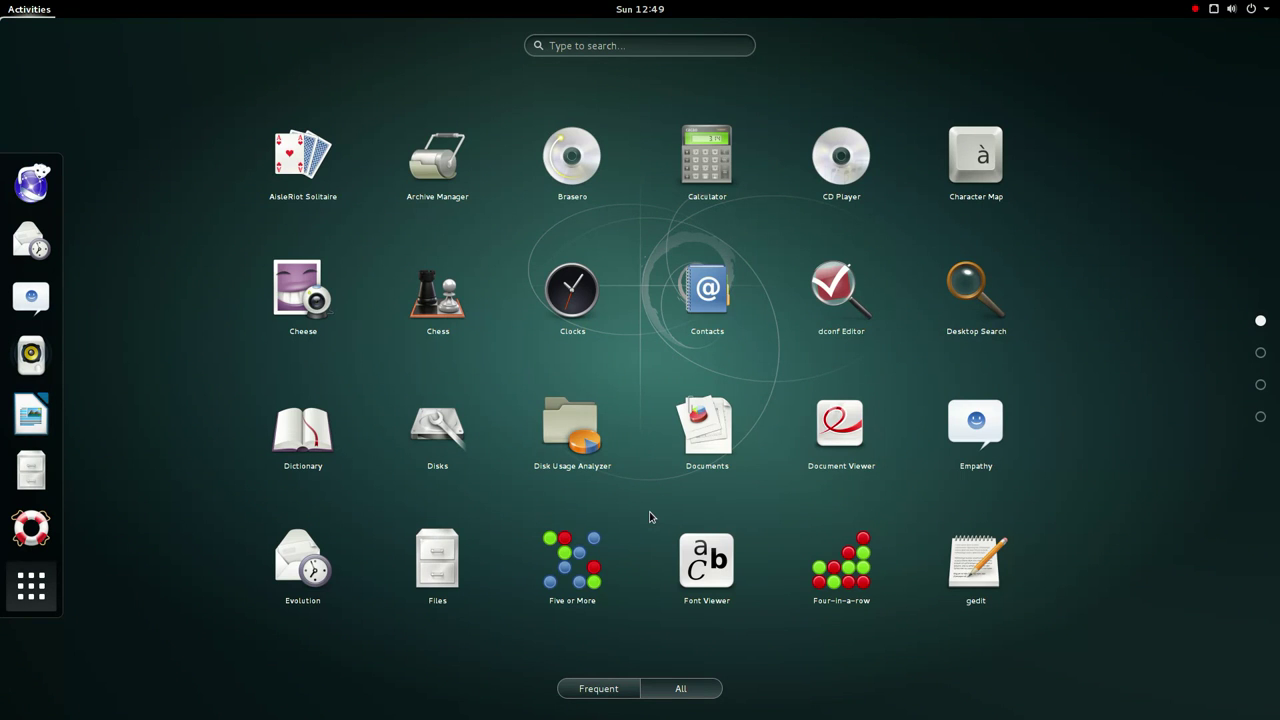
{"action": "scroll", "coordinate": [649, 516], "scroll_direction": "down", "scroll_amount": 2}
{"action": "scroll", "coordinate": [703, 500], "scroll_direction": "up", "scroll_amount": 1}
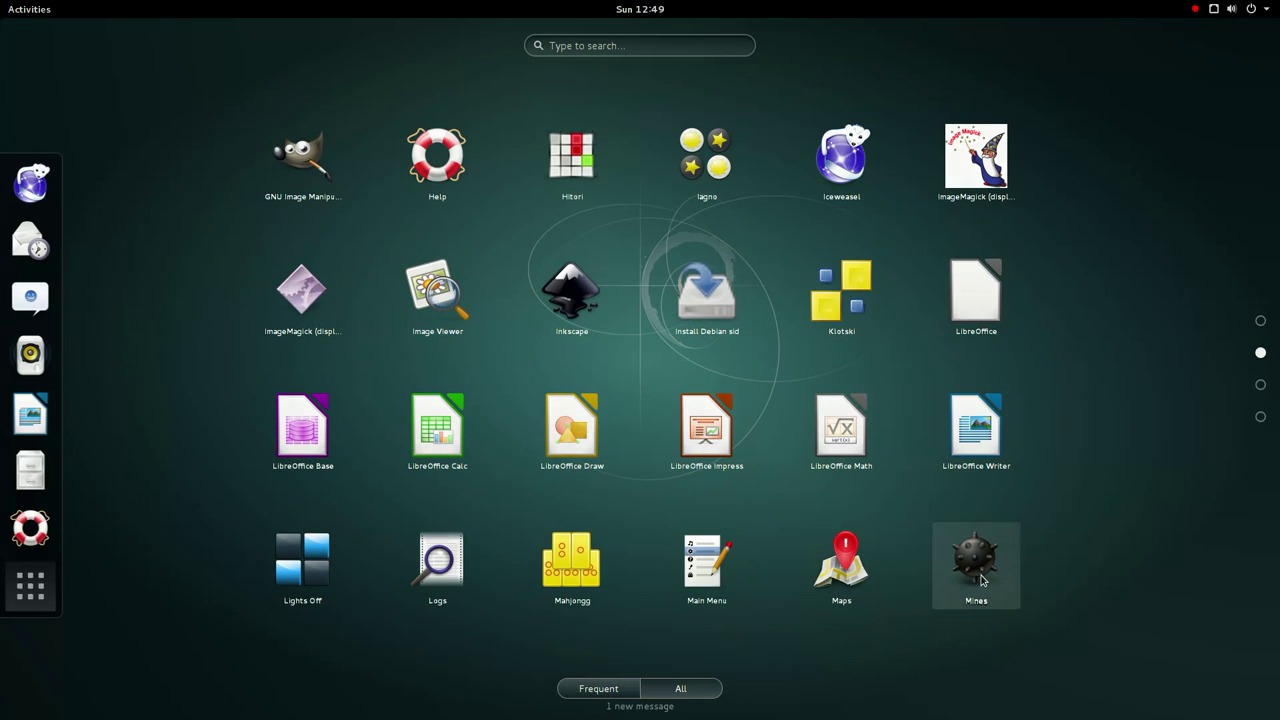
{"action": "left_click", "coordinate": [948, 545]}
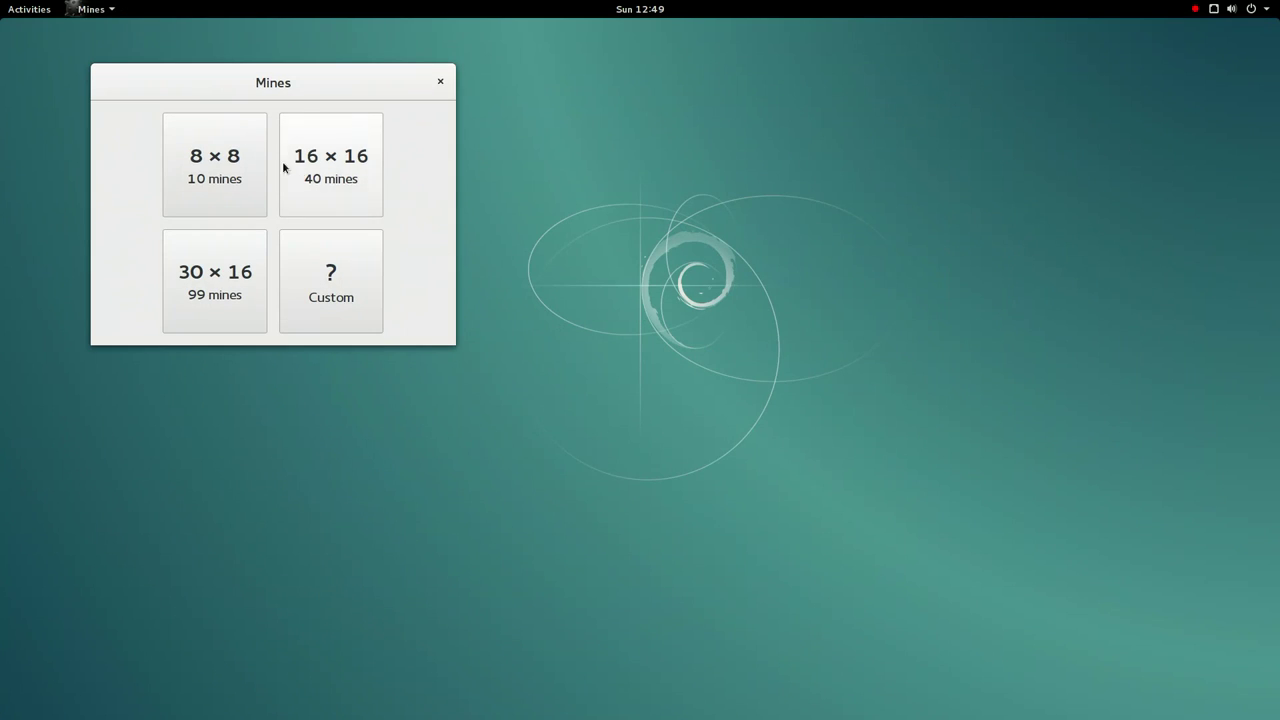
- Play a 16×16, 40-mine game until hitting a mine, then close Mines
{"action": "left_click", "coordinate": [321, 186]}
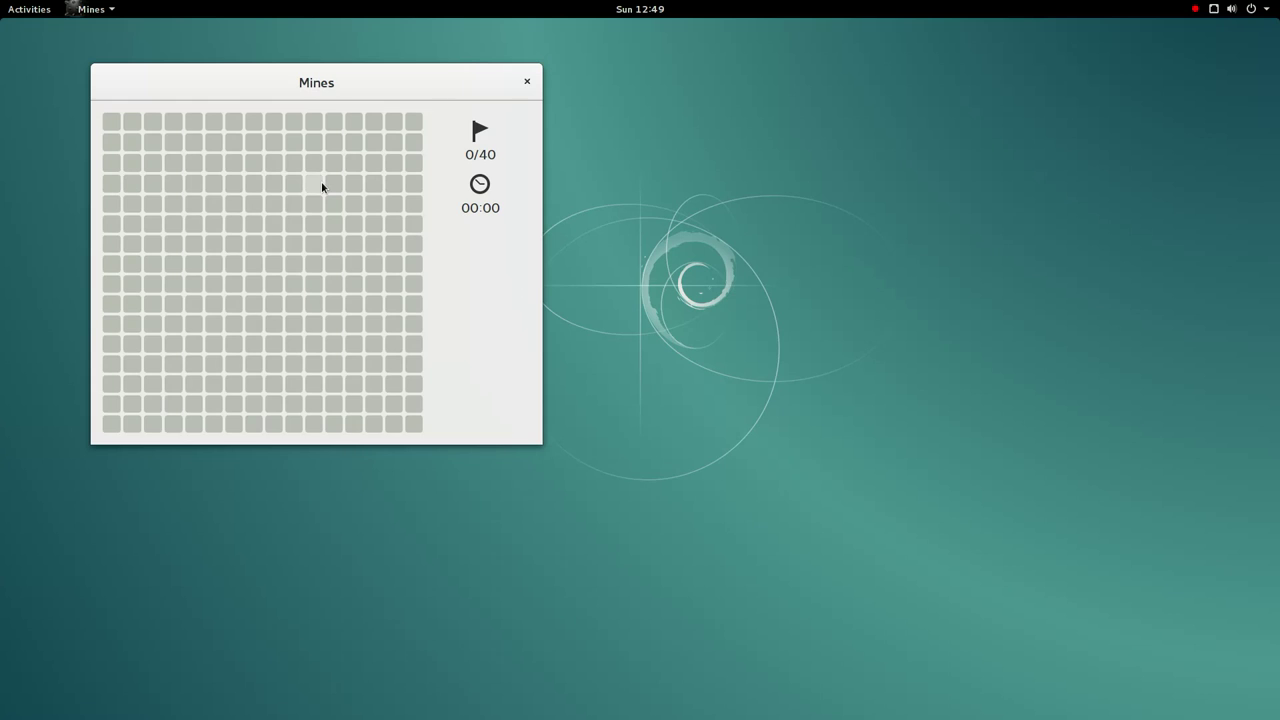
{"action": "left_click", "coordinate": [276, 205]}
{"action": "left_click", "coordinate": [274, 263]}
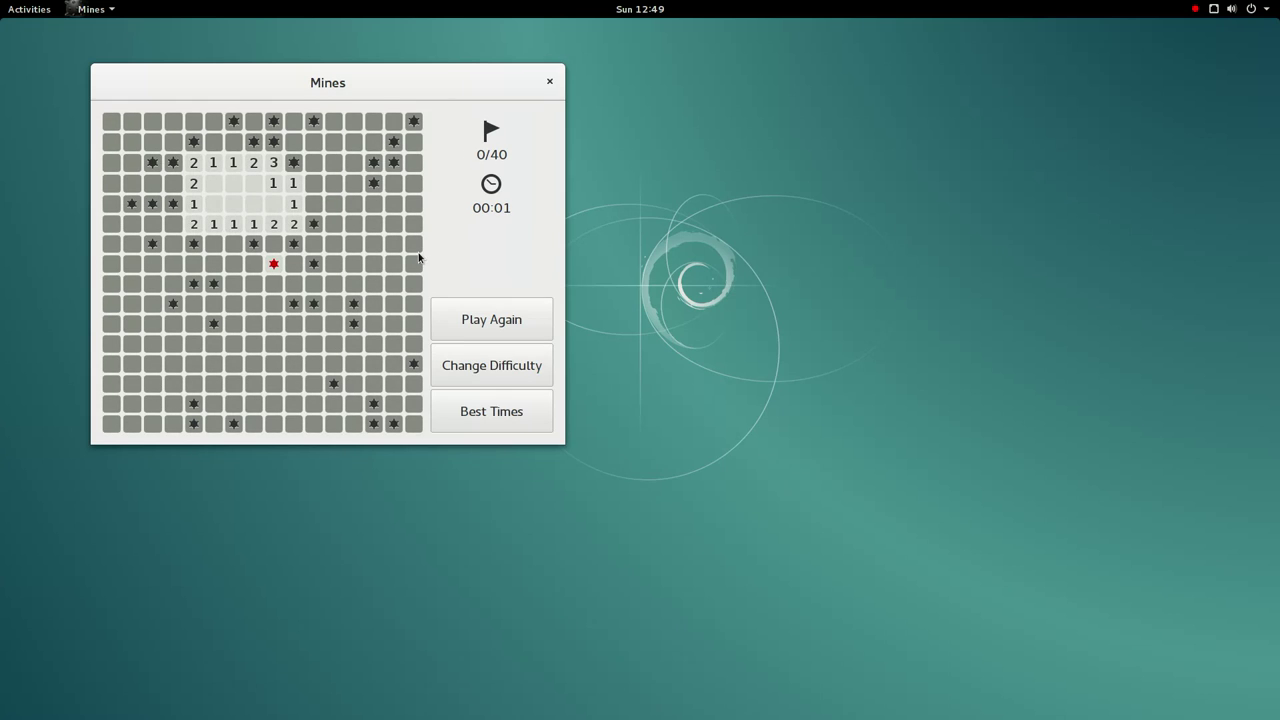
{"action": "left_click", "coordinate": [550, 89]}
{"action": "left_click", "coordinate": [51, 10]}
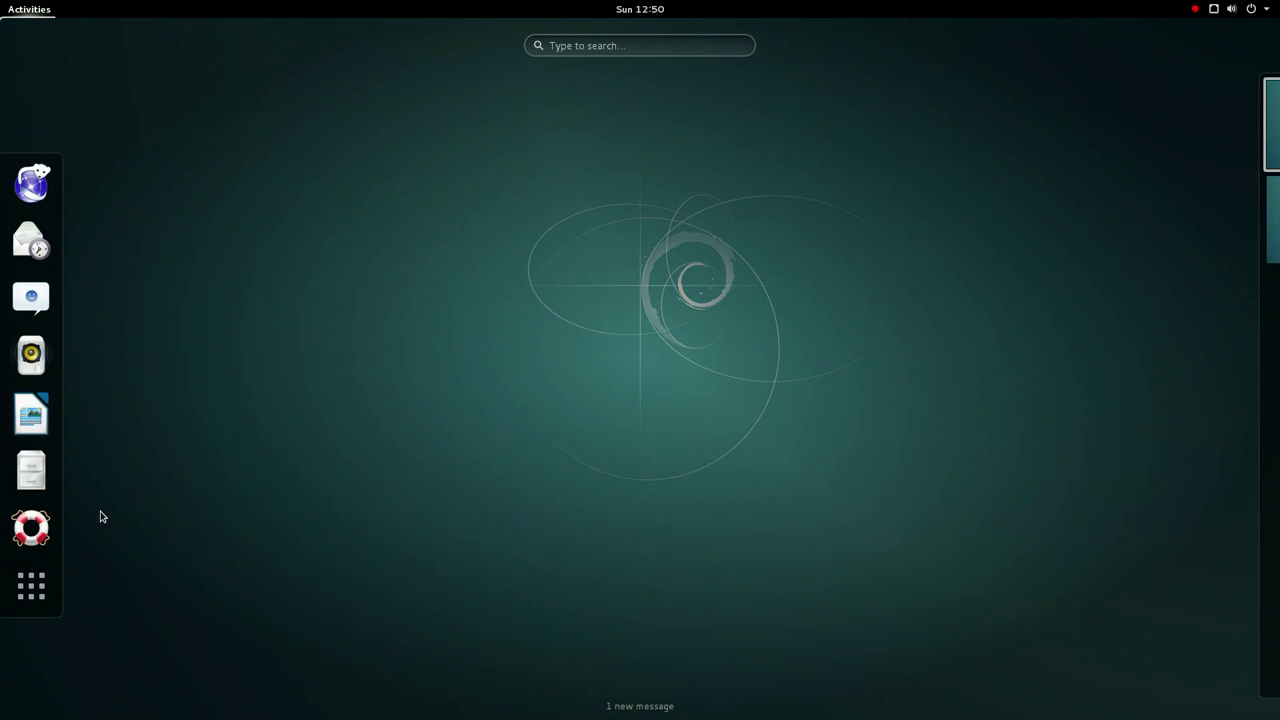
- Launch GNOME Music from the applications grid
{"action": "left_click", "coordinate": [31, 586]}
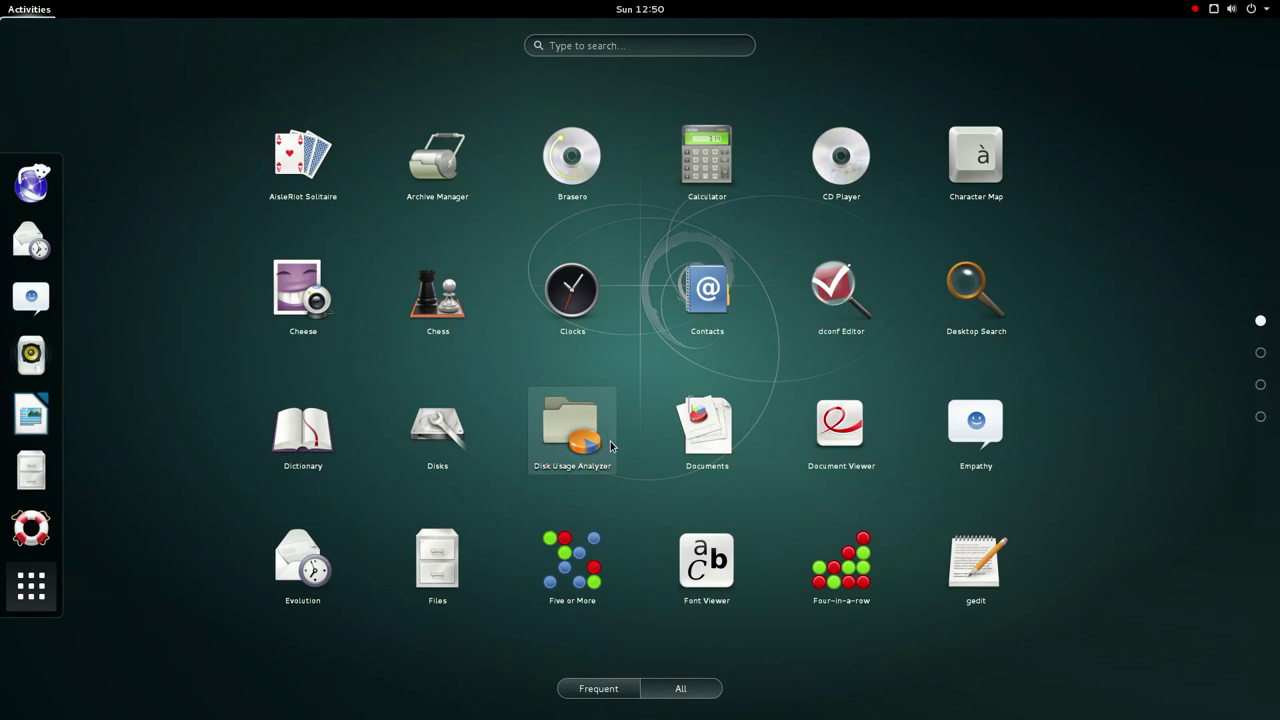
{"action": "scroll", "coordinate": [611, 446], "scroll_direction": "down", "scroll_amount": 2}
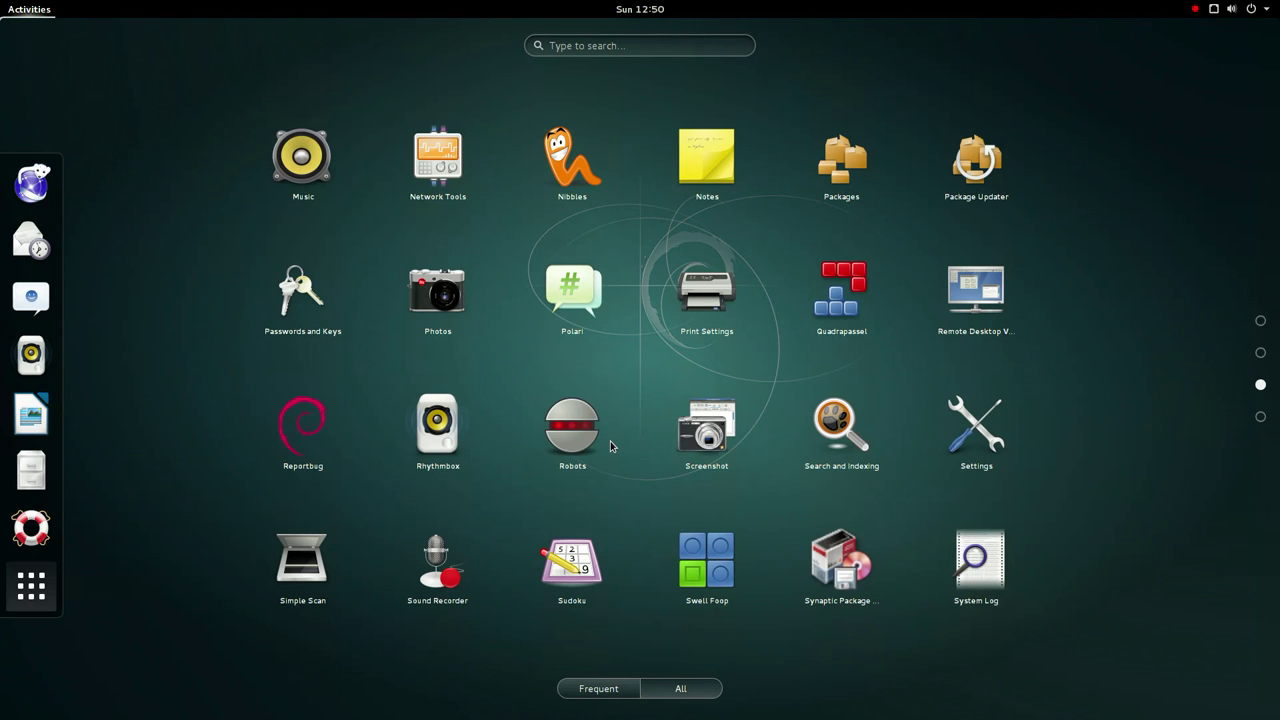
{"action": "left_click", "coordinate": [324, 148]}
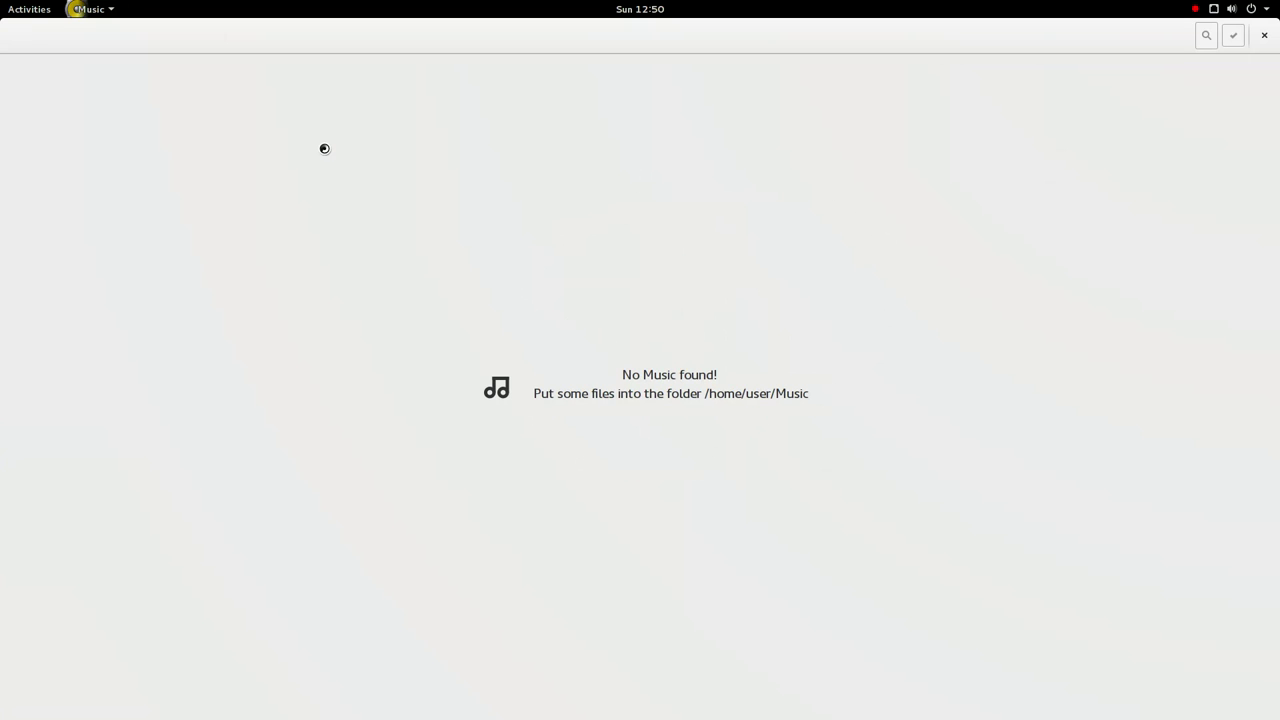
- View Music 3.14.1's About credits and license, then close Music
{"action": "left_click", "coordinate": [87, 9]}
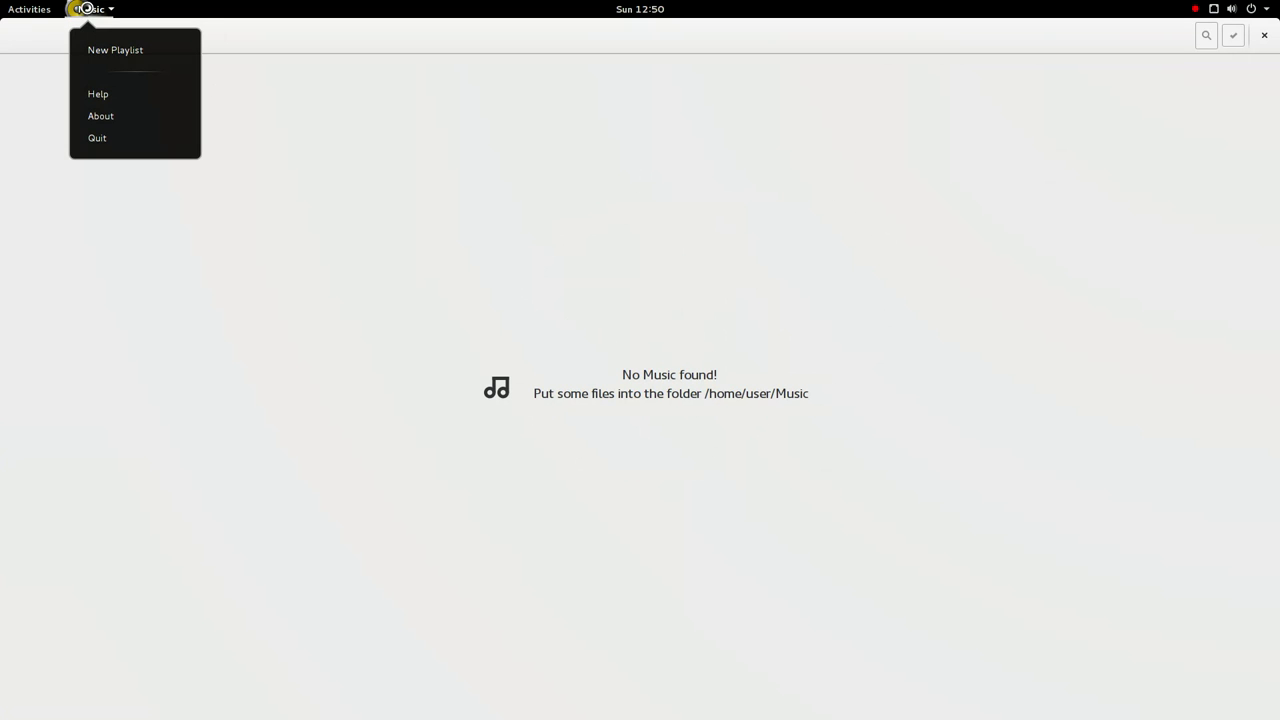
{"action": "left_click", "coordinate": [155, 117]}
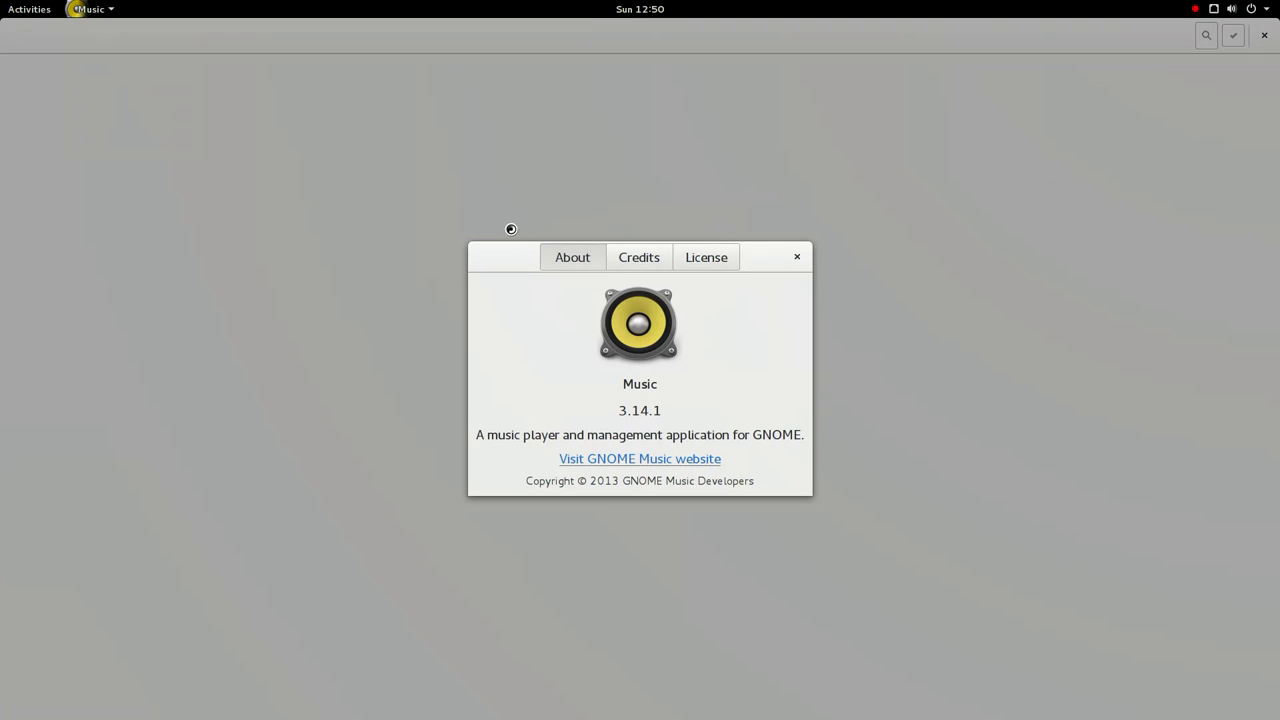
{"action": "left_click", "coordinate": [637, 258]}
{"action": "left_click", "coordinate": [708, 260]}
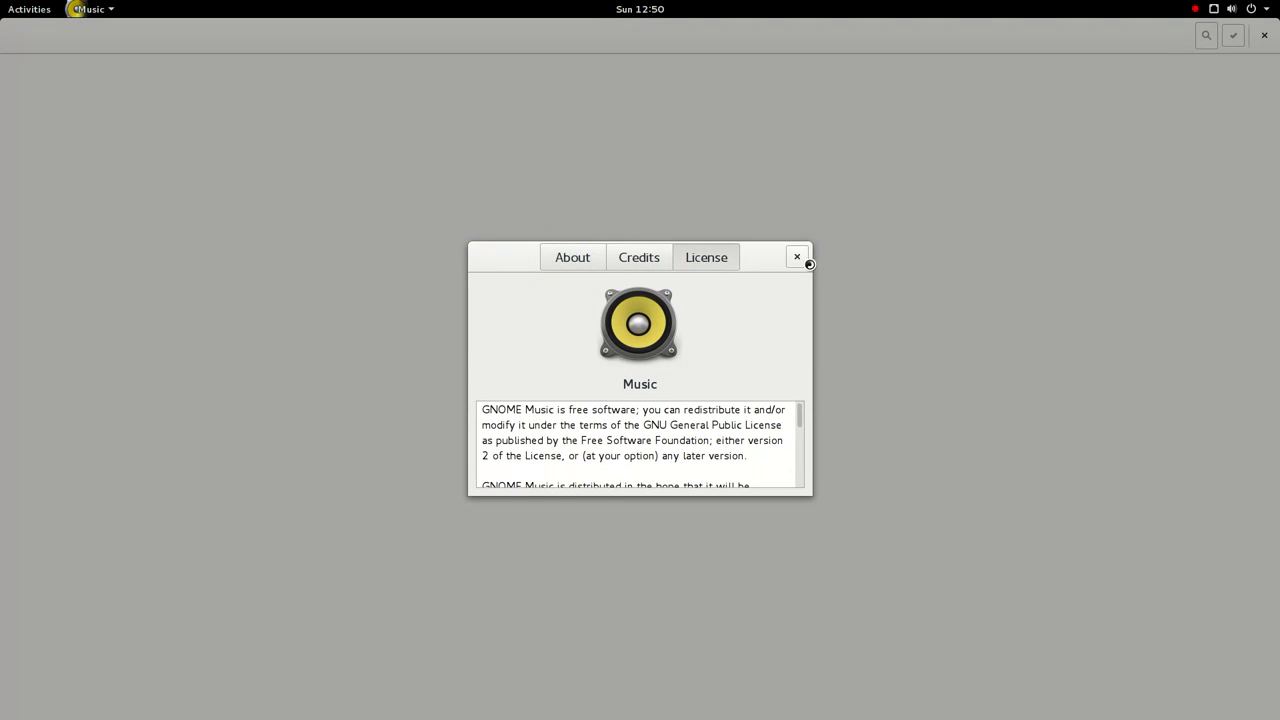
{"action": "left_click", "coordinate": [798, 258]}
{"action": "left_click", "coordinate": [1264, 36]}
{"action": "left_click", "coordinate": [20, 9]}
{"action": "left_click", "coordinate": [20, 9]}
{"action": "left_click", "coordinate": [20, 9]}
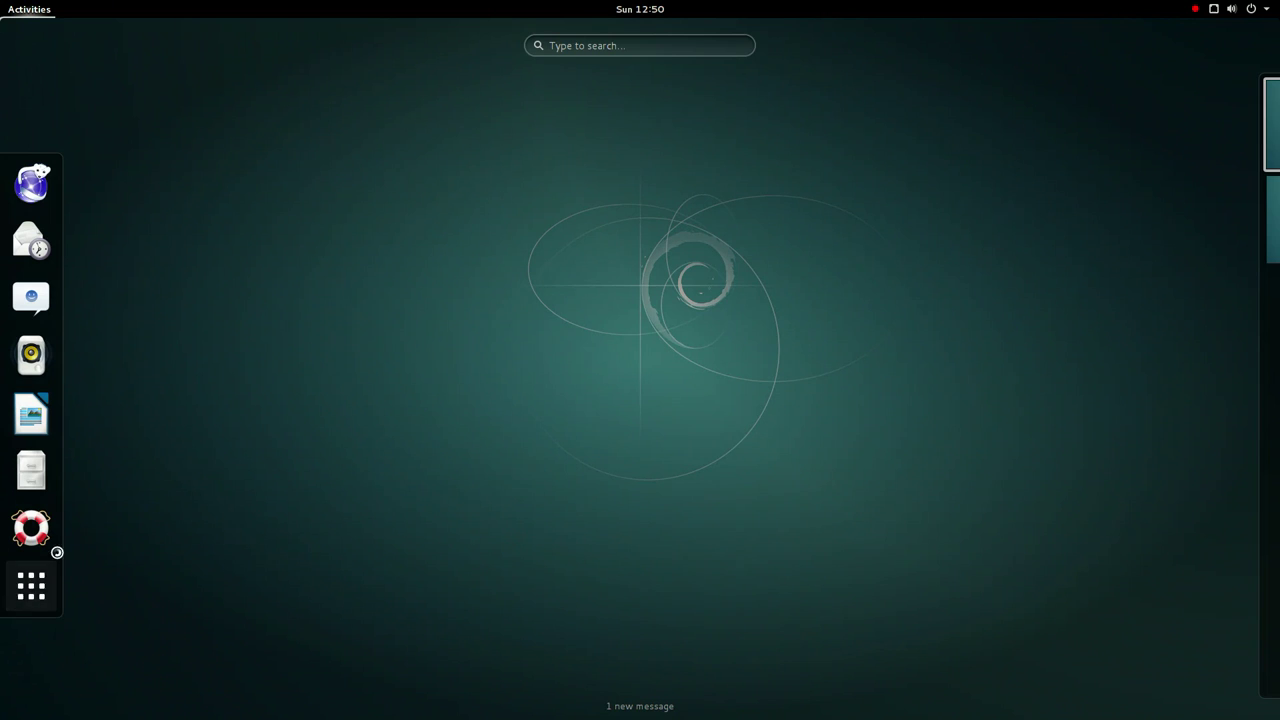
- Launch Network Tools from the applications grid and maximize its window
{"action": "left_click", "coordinate": [33, 588]}
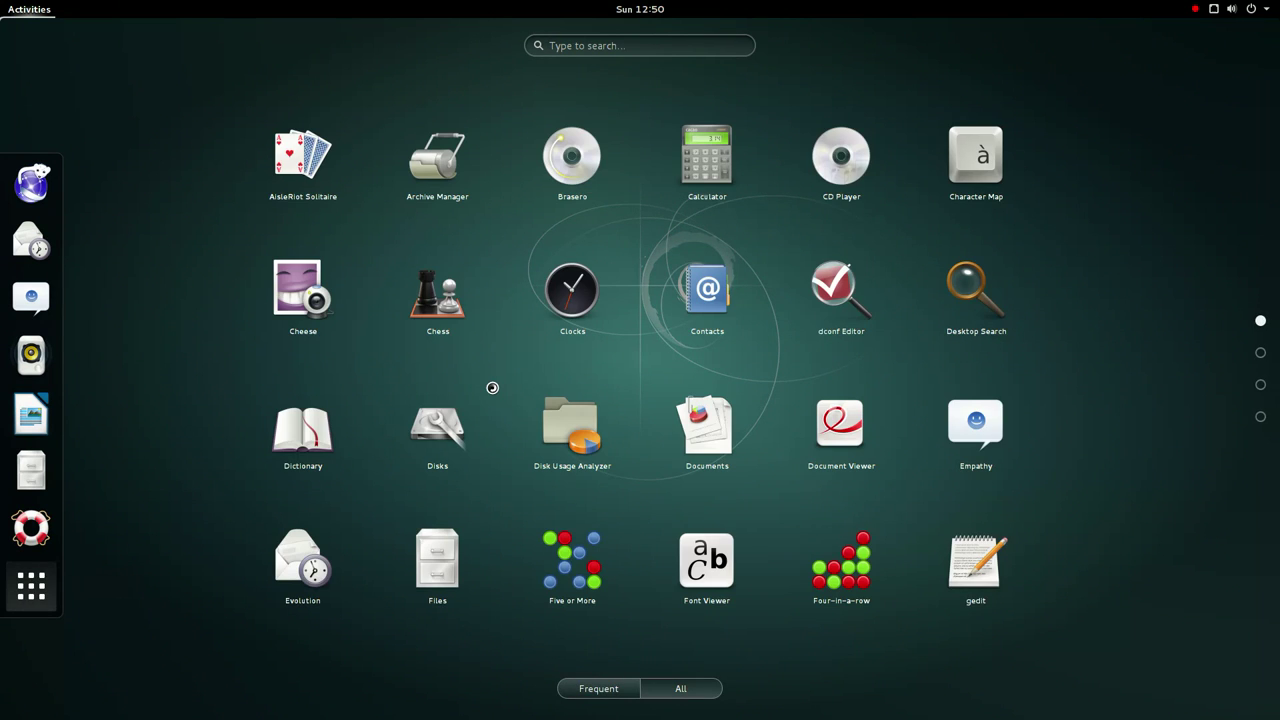
{"action": "scroll", "coordinate": [492, 387], "scroll_direction": "down", "scroll_amount": 2}
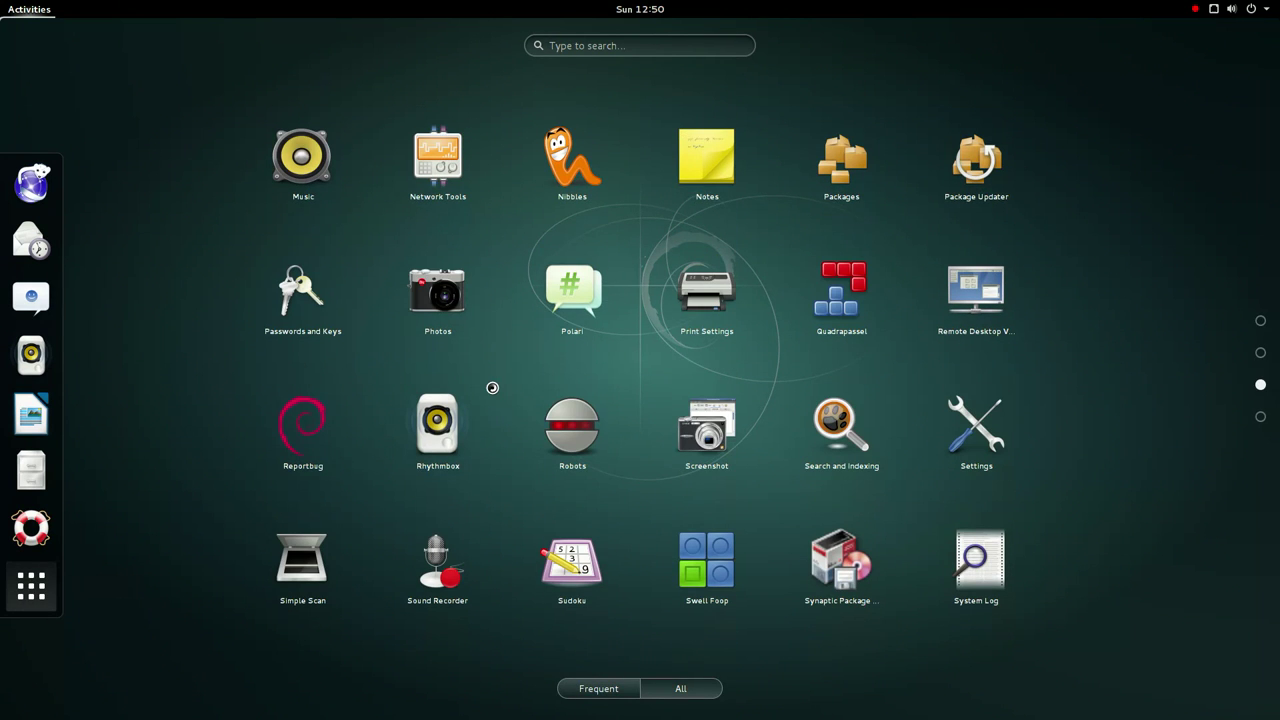
{"action": "left_click", "coordinate": [440, 156]}
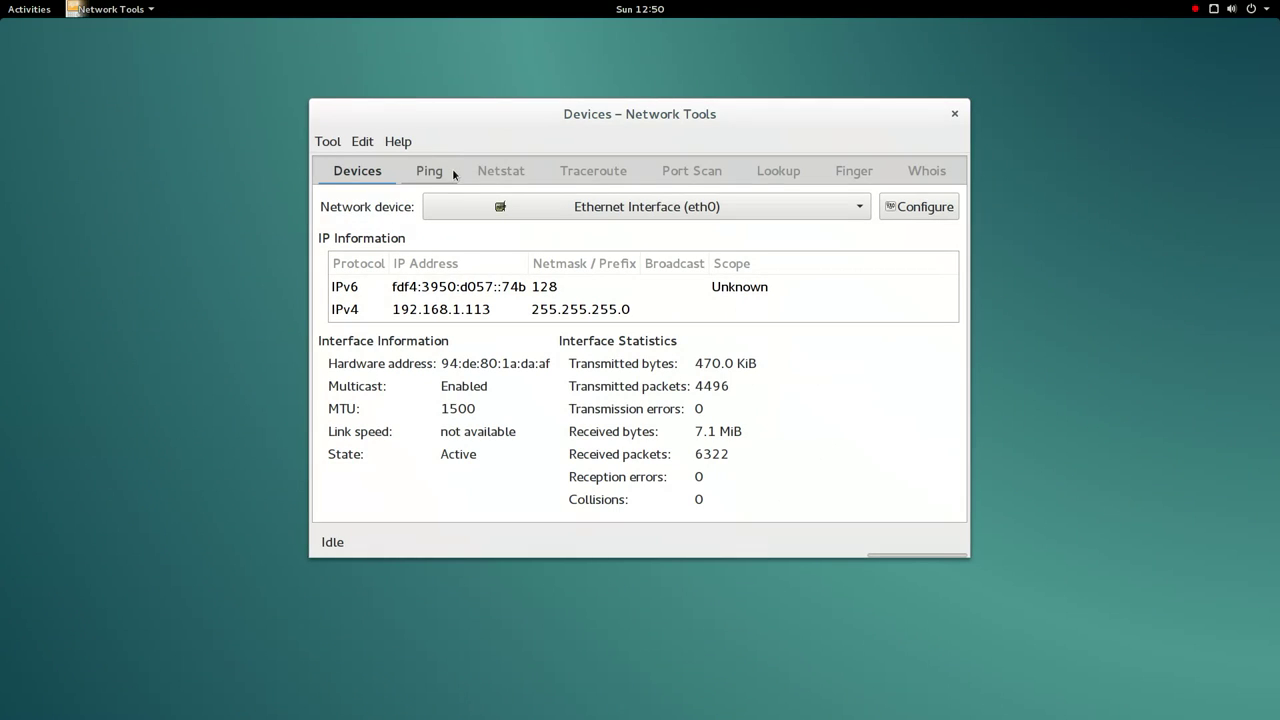
{"action": "double_click", "coordinate": [547, 121]}
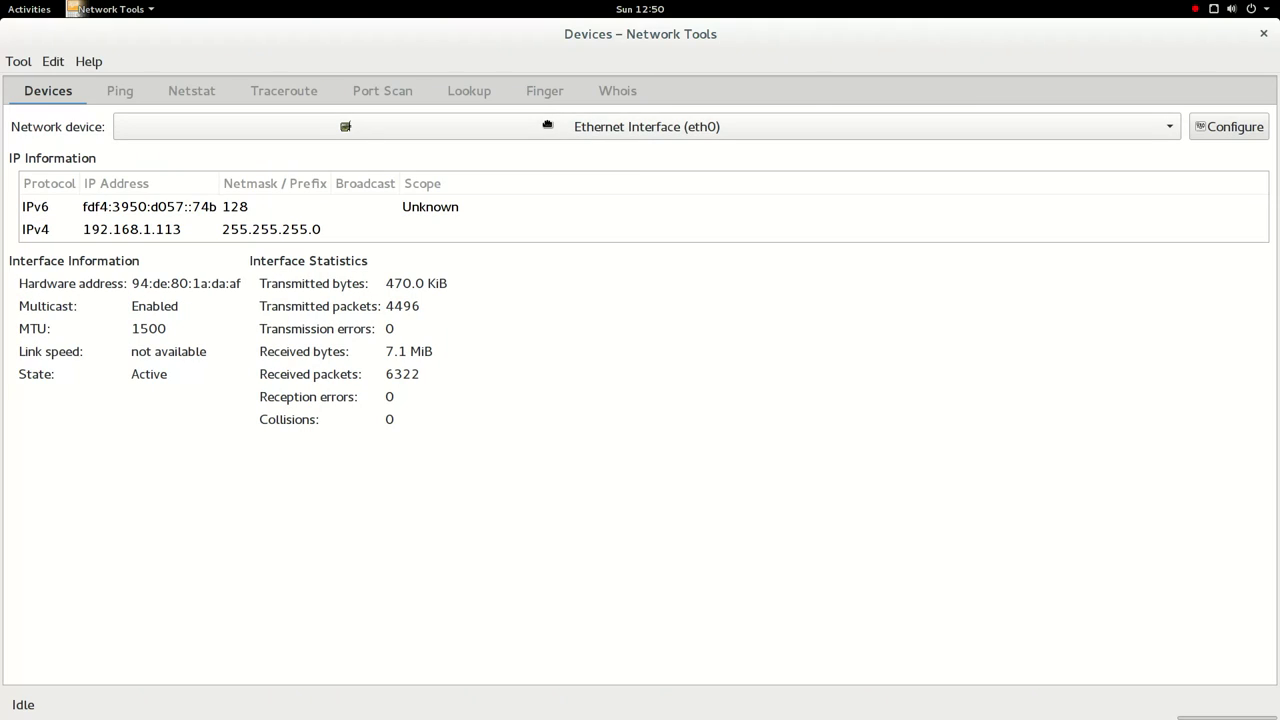
- Inspect the eth0 device's IPv6 and IPv4 entries, keeping Ethernet eth0 selected
{"action": "left_click", "coordinate": [110, 9]}
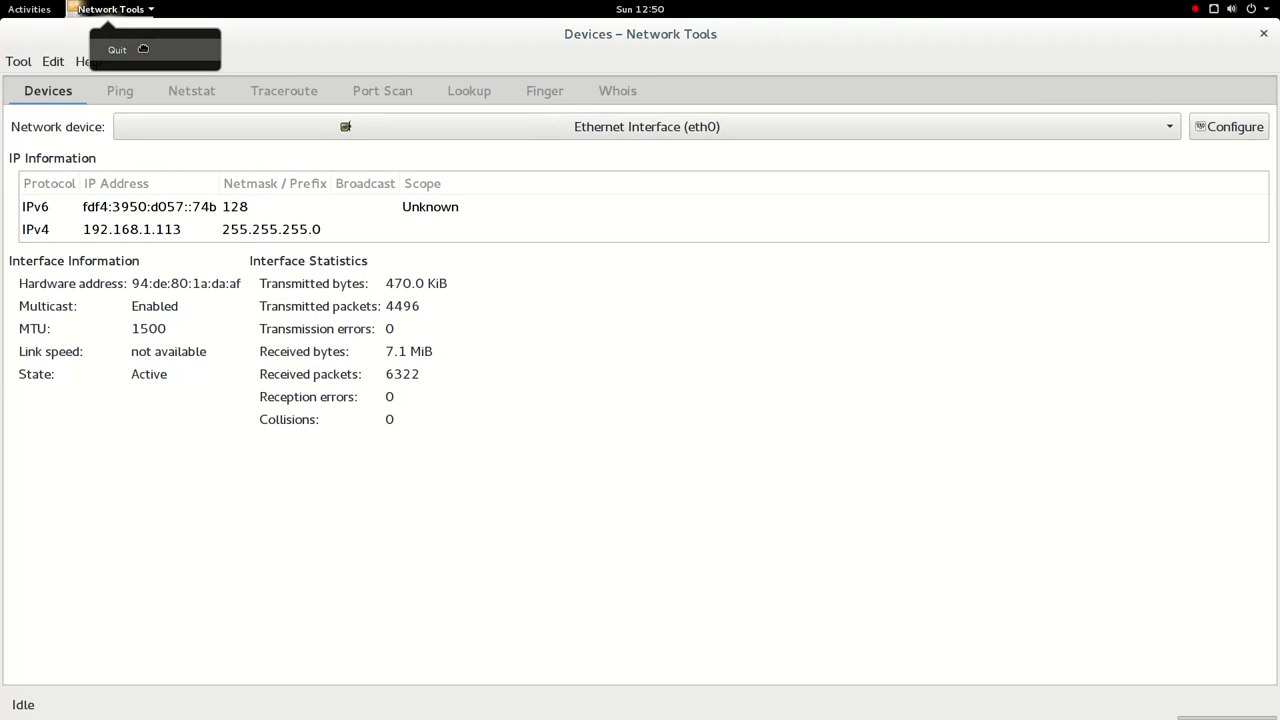
{"action": "left_click", "coordinate": [486, 387]}
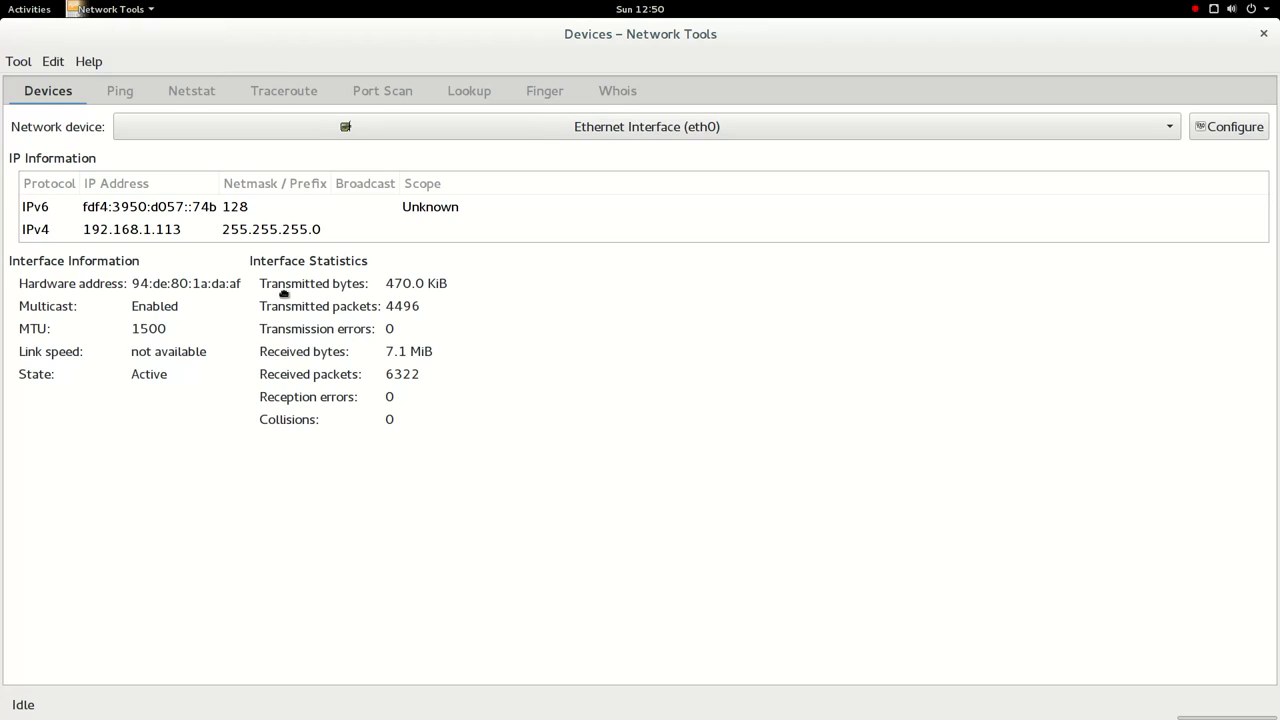
{"action": "left_click", "coordinate": [222, 208]}
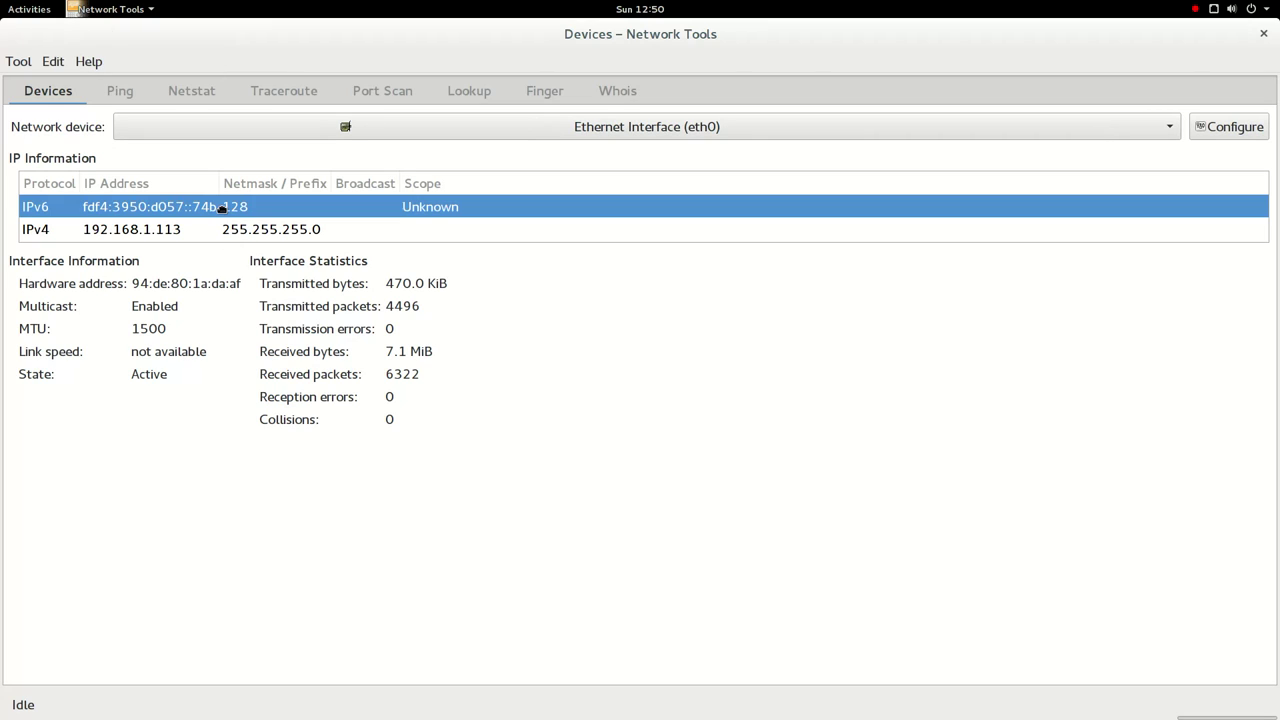
{"action": "left_click", "coordinate": [292, 138]}
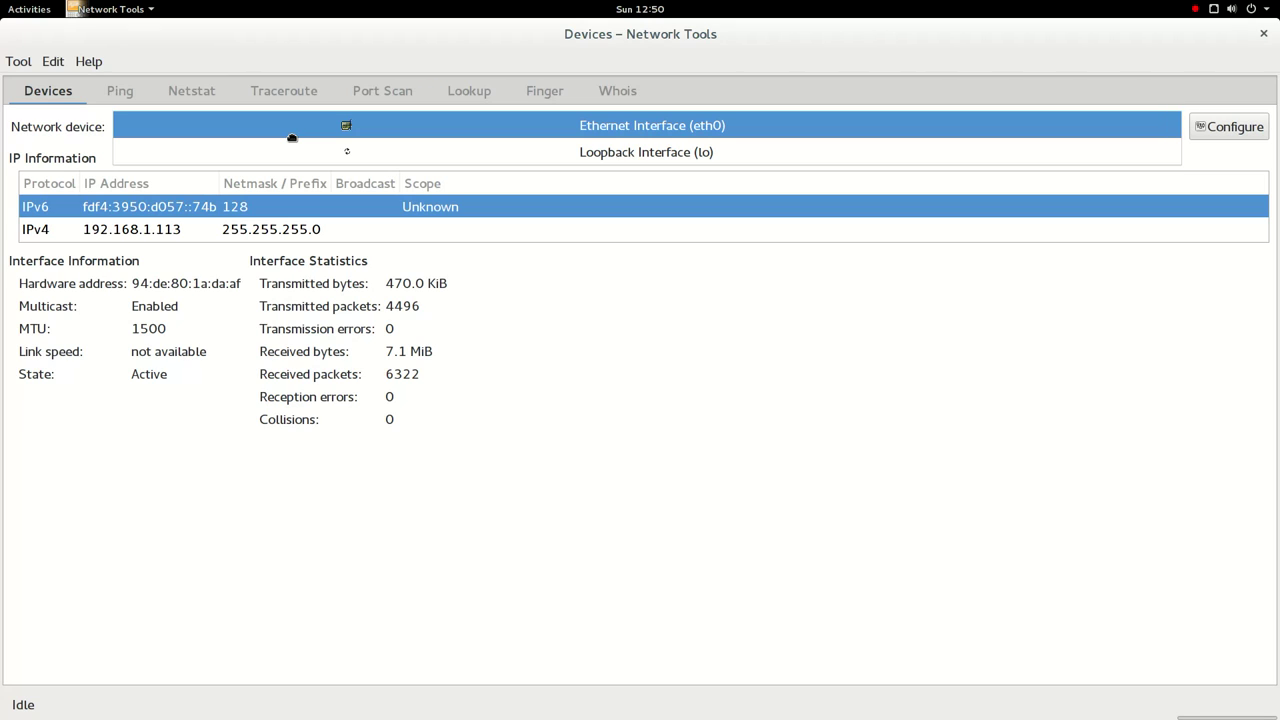
{"action": "left_click", "coordinate": [292, 136]}
{"action": "left_click", "coordinate": [202, 240]}
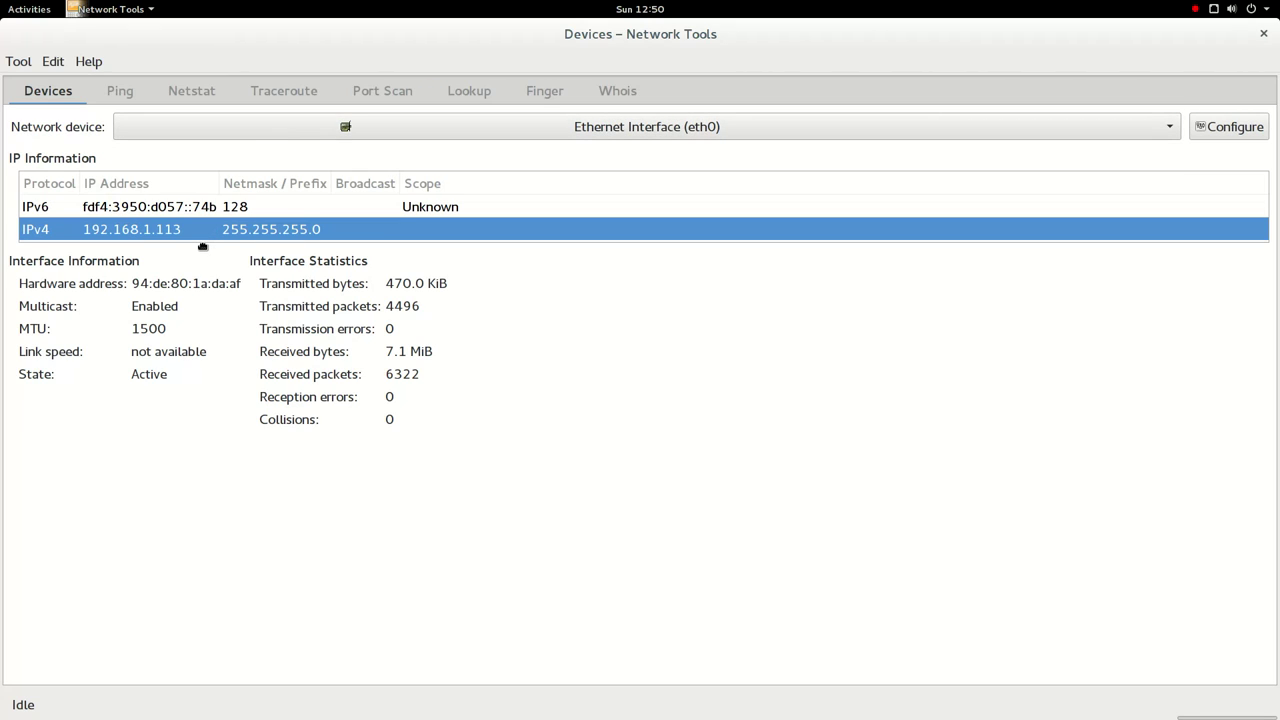
{"action": "left_click", "coordinate": [122, 98]}
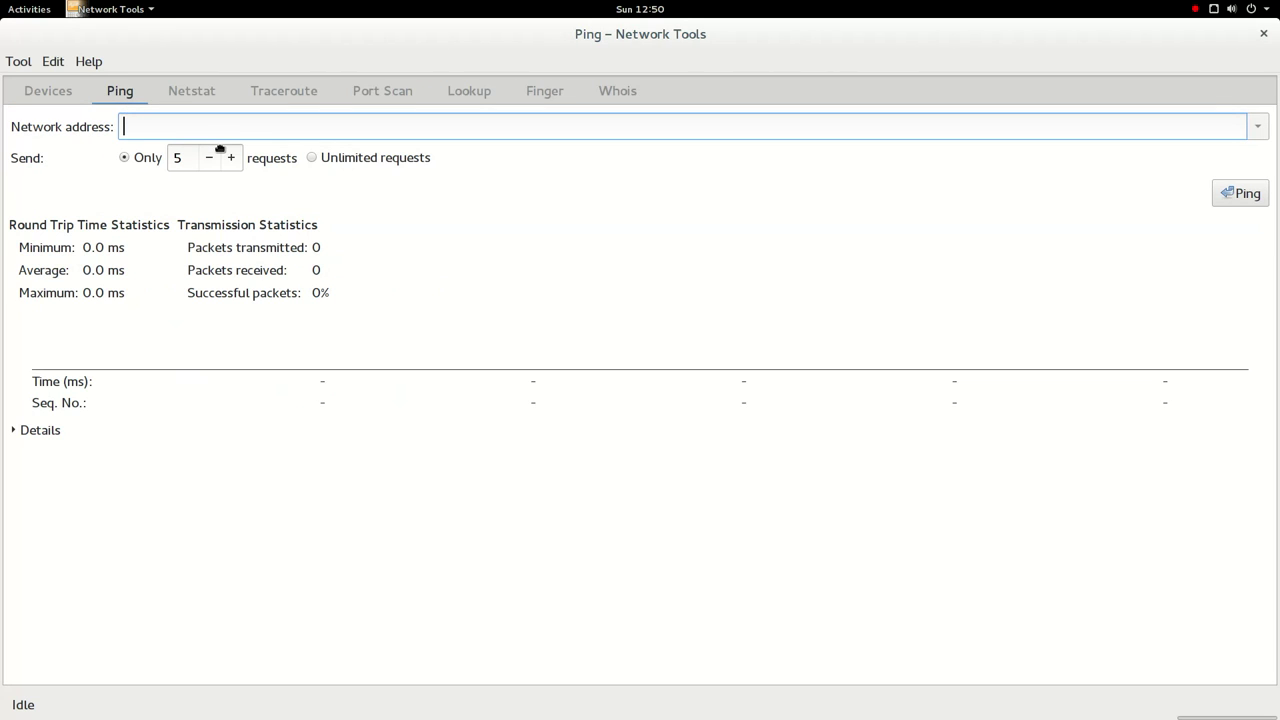
- Ping tlhp.cf and dismiss the resulting ping error
{"action": "type", "text": "tlhp.cf"}
{"action": "key", "text": "Return"}
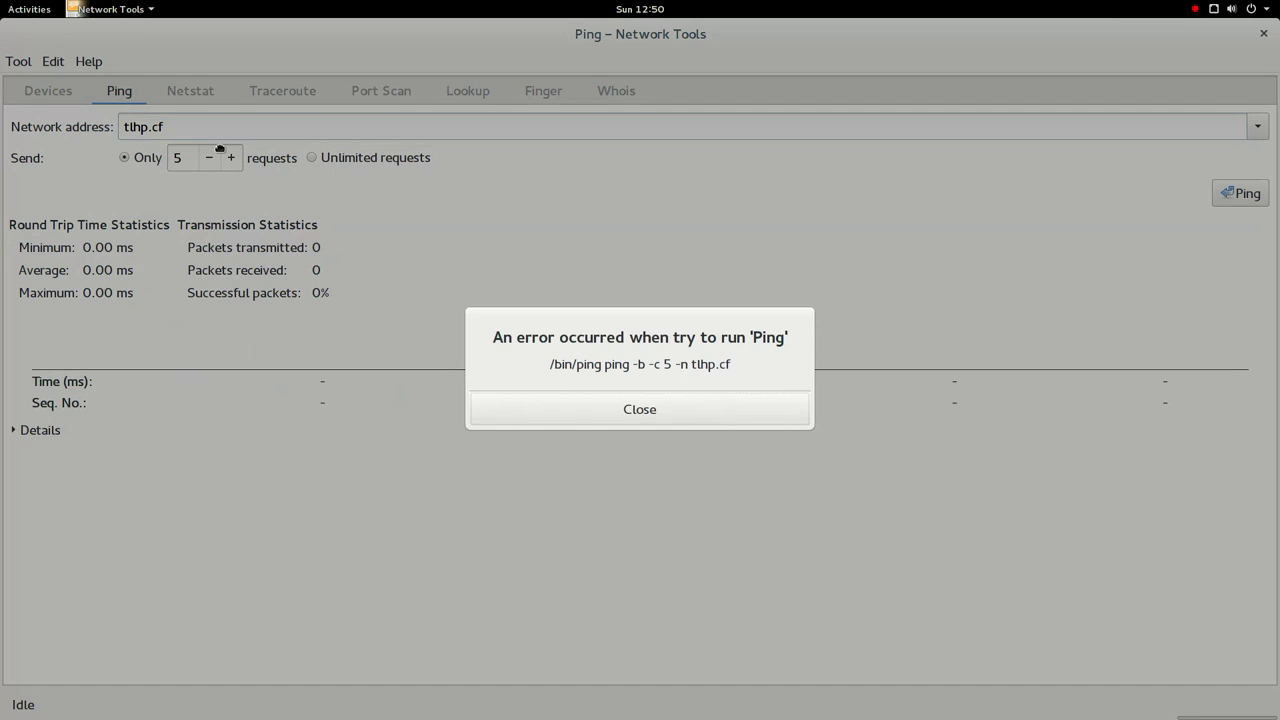
{"action": "key", "text": "Return"}
- Replace the address with goo.gl, ping it, and dismiss the error
{"action": "double_click", "coordinate": [237, 137]}
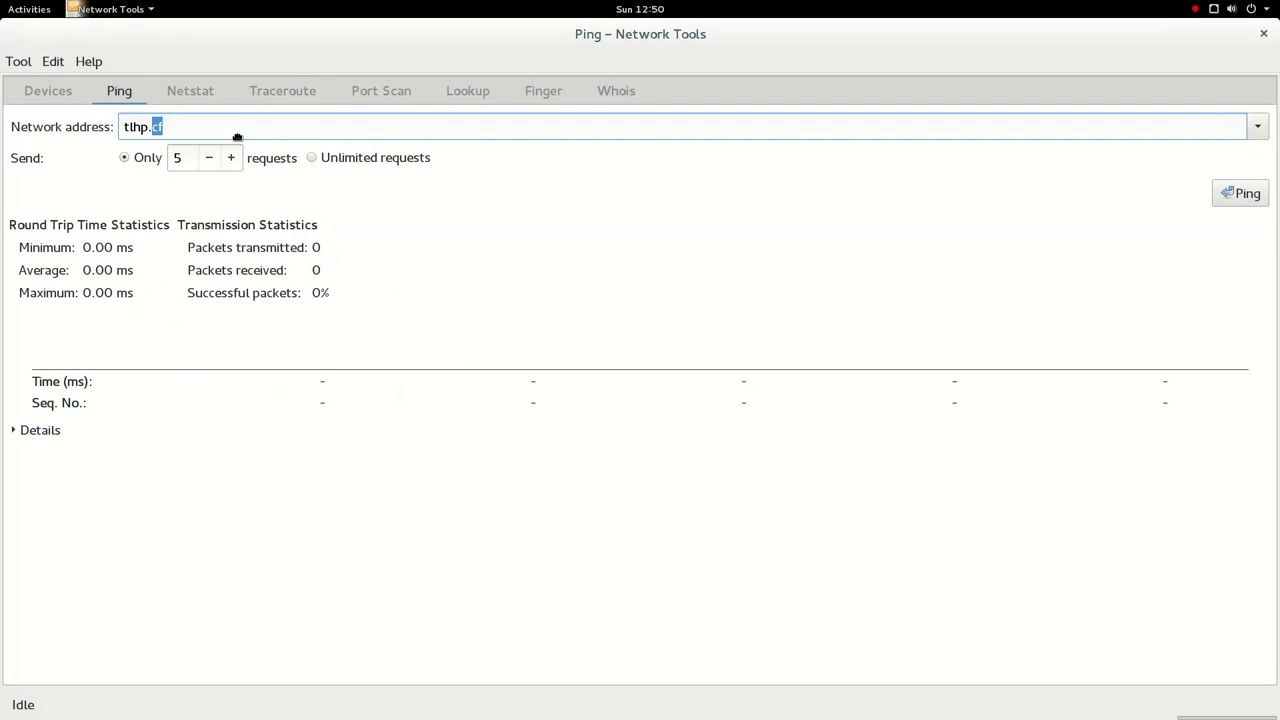
{"action": "key", "text": "BackSpace"}
{"action": "key", "text": "BackSpace"}
{"action": "key", "text": "BackSpace"}
{"action": "key", "text": "BackSpace"}
{"action": "key", "text": "BackSpace"}
{"action": "key", "text": "BackSpace"}
{"action": "type", "text": "goo.gl"}
{"action": "key", "text": "Return"}
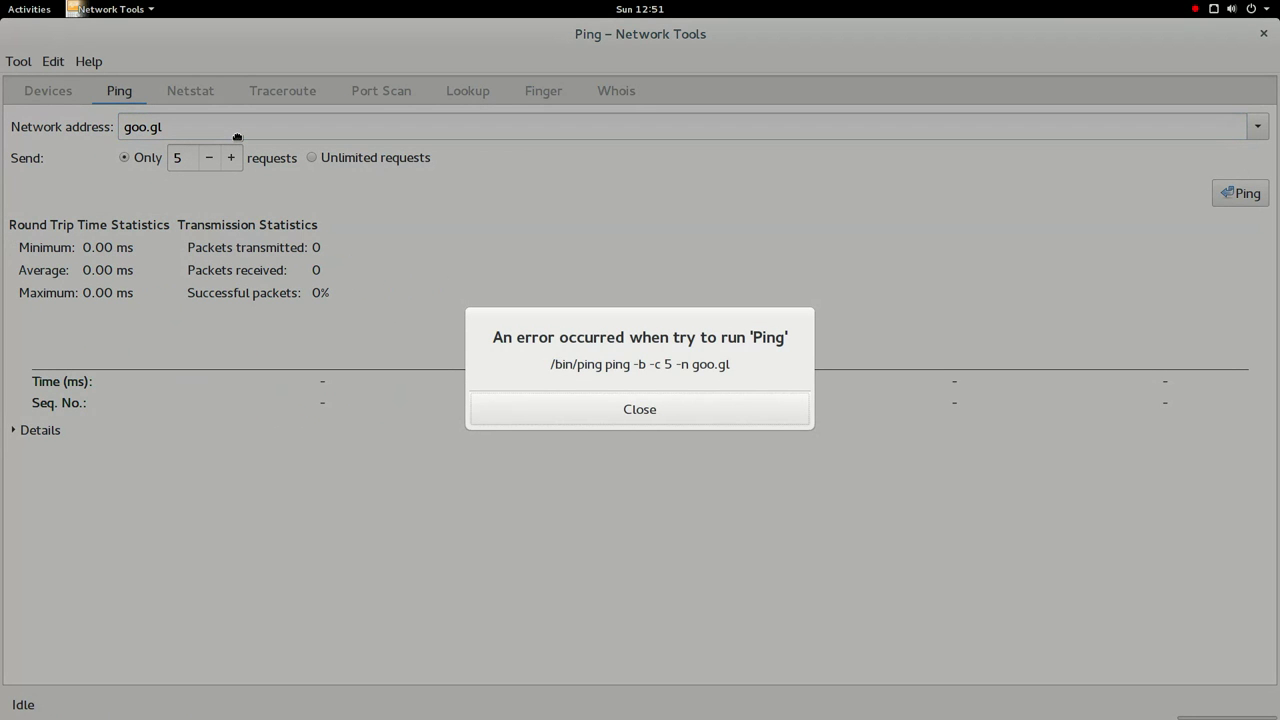
{"action": "key", "text": "Return"}
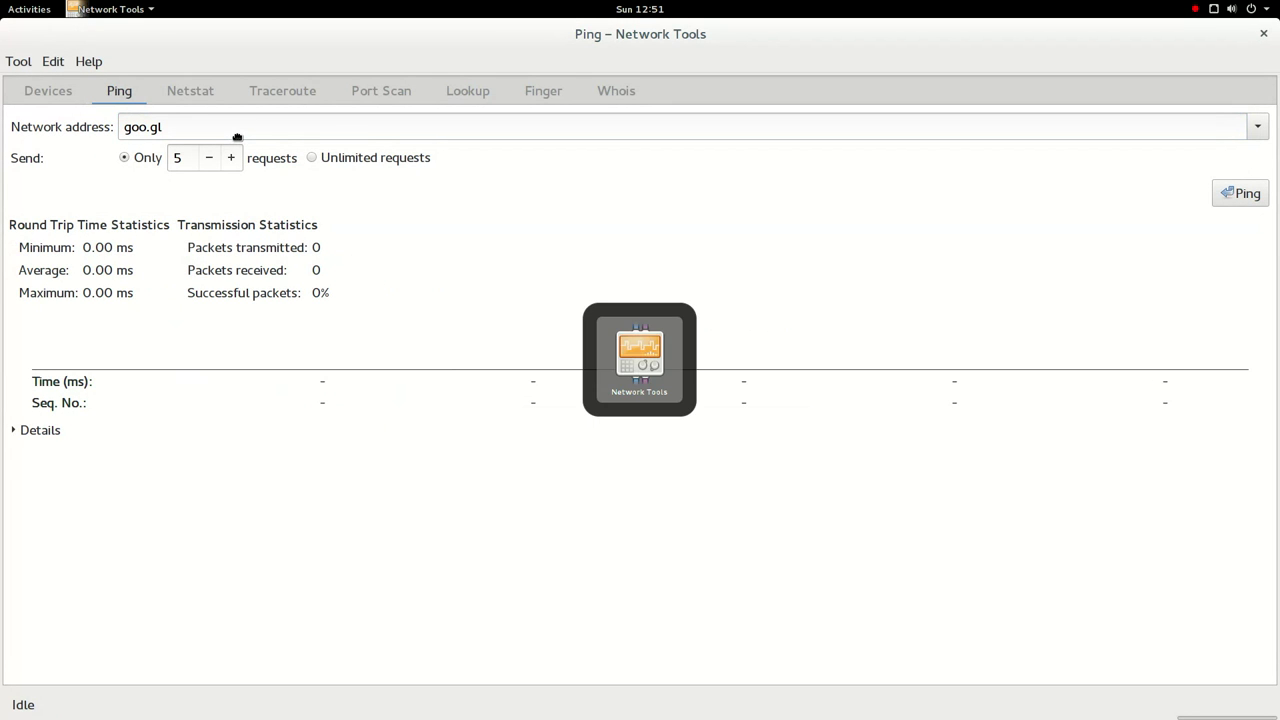
- Show the routing table, active network services and multicast memberships in Netstat
{"action": "left_click", "coordinate": [206, 91]}
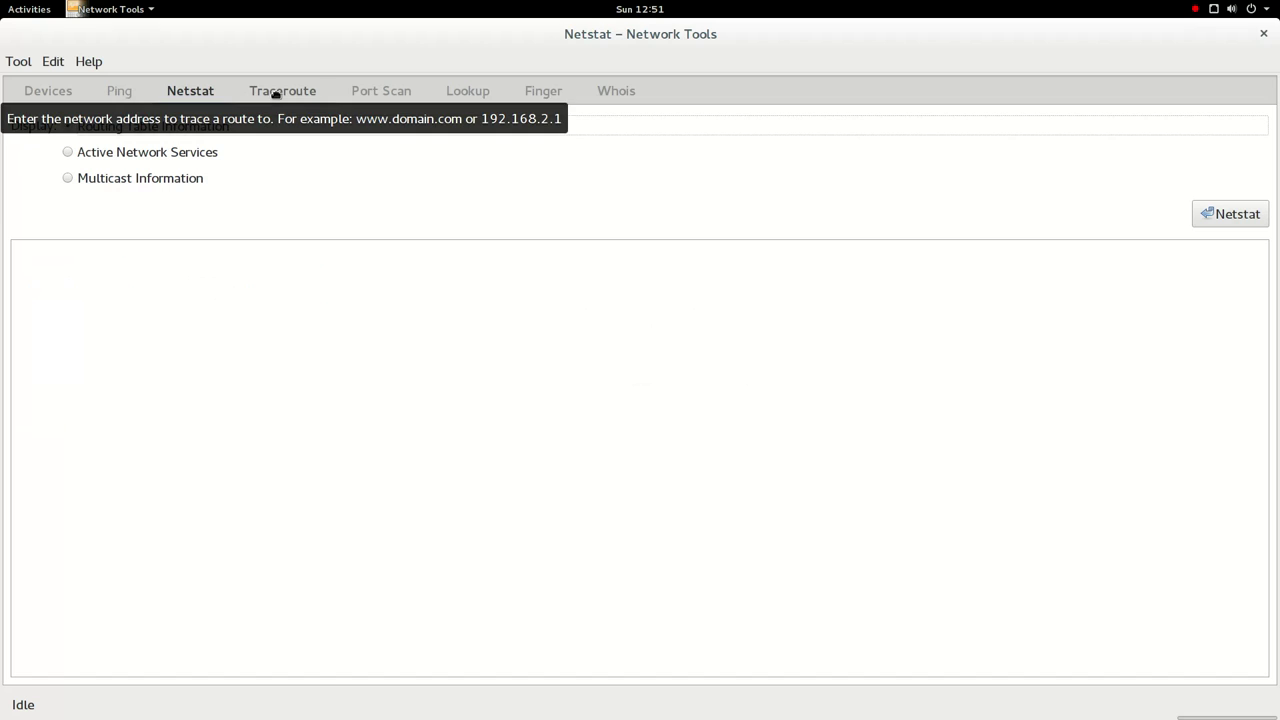
{"action": "left_click", "coordinate": [1240, 213]}
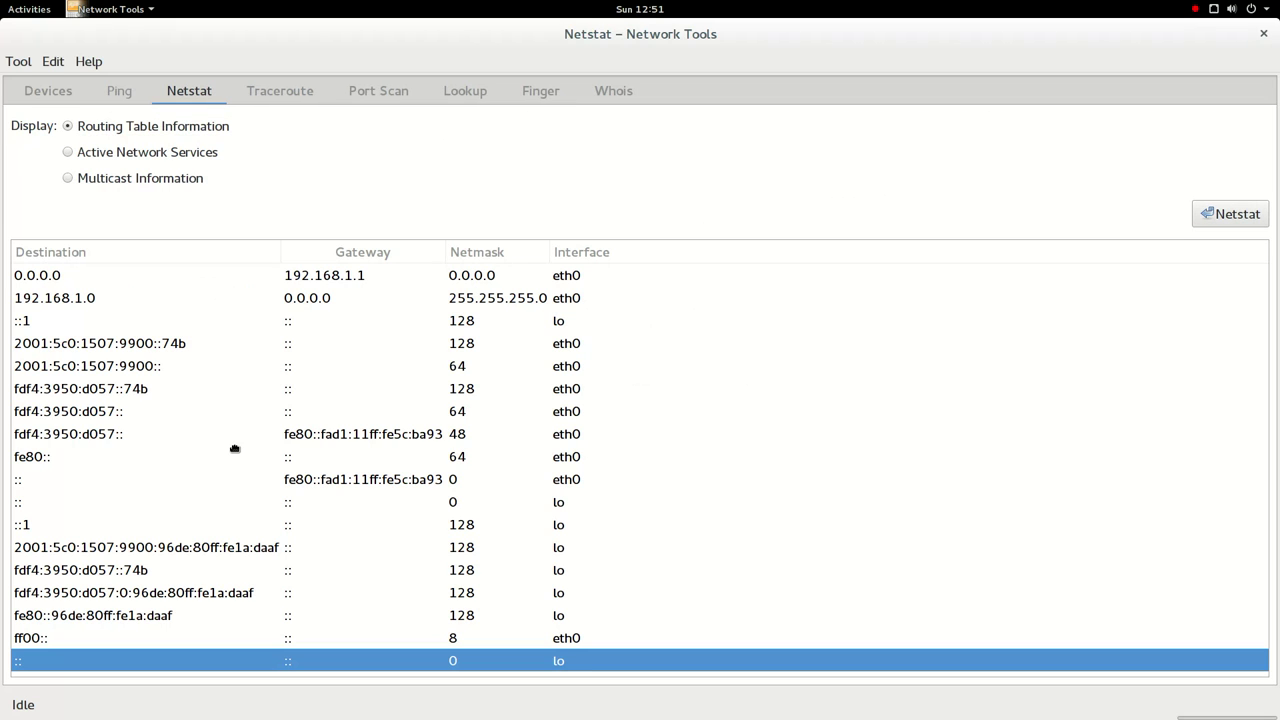
{"action": "left_click", "coordinate": [127, 156]}
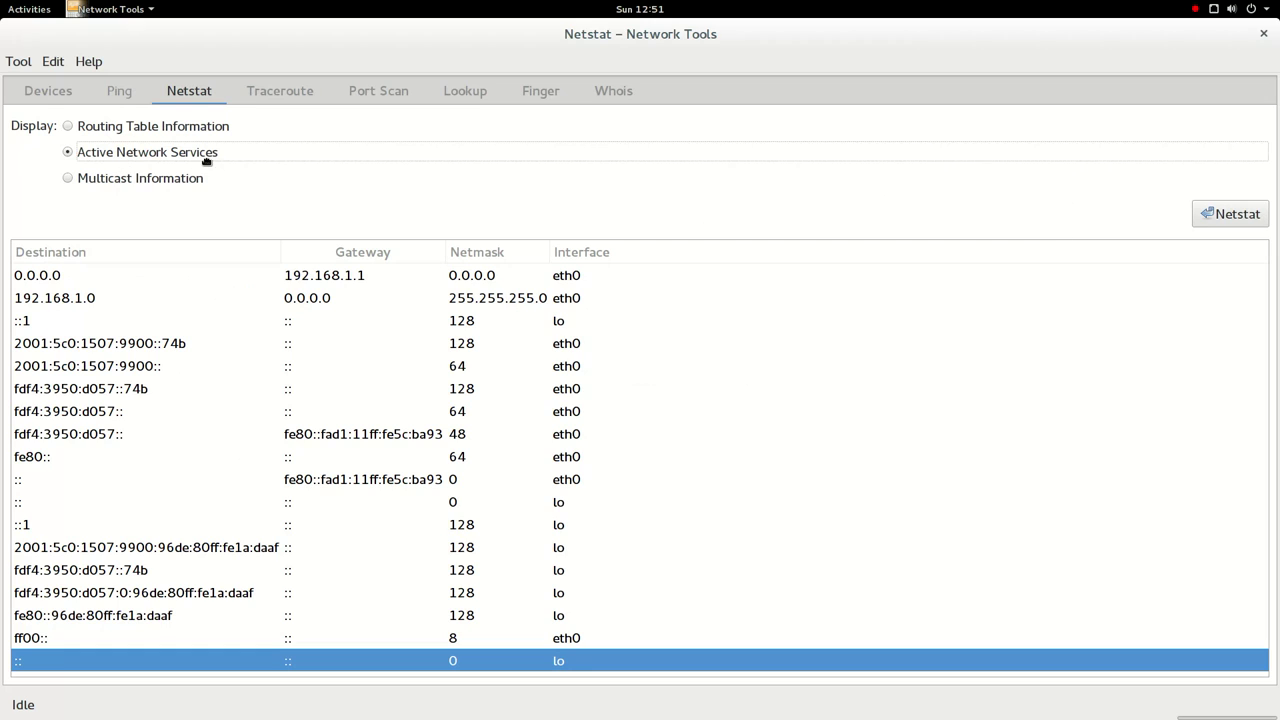
{"action": "left_click", "coordinate": [1220, 214]}
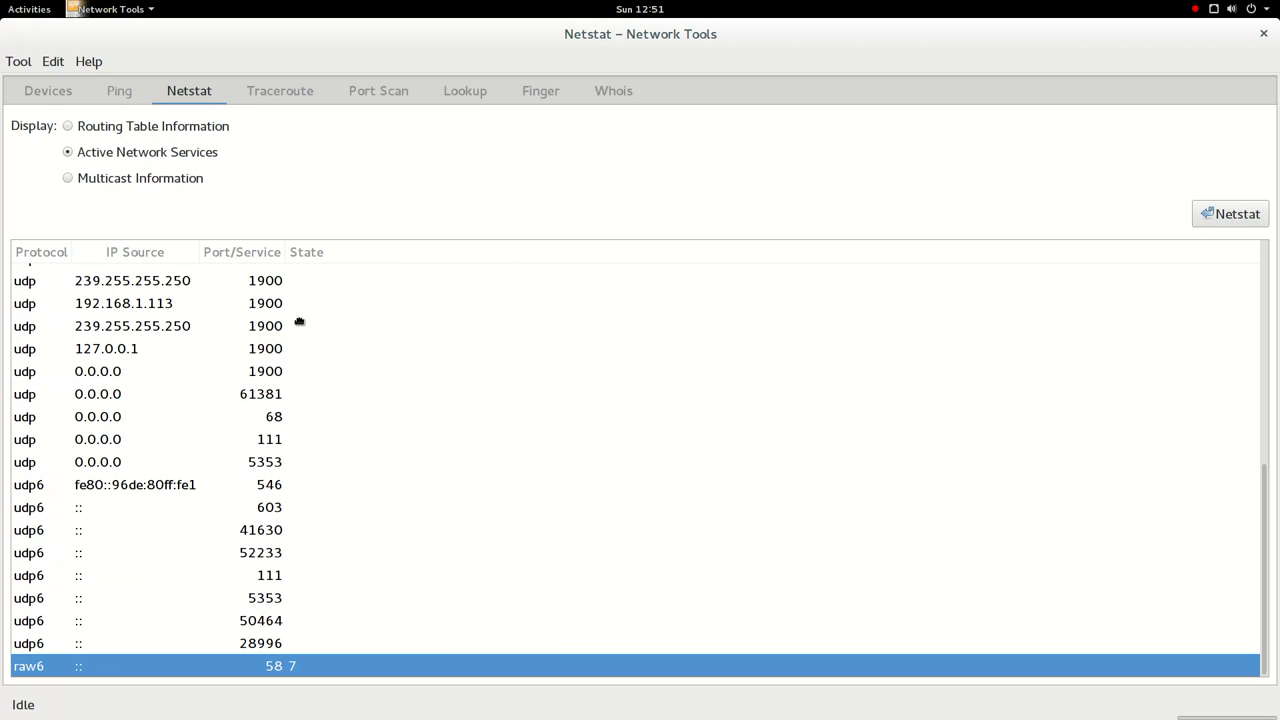
{"action": "scroll", "coordinate": [299, 322], "scroll_direction": "up", "scroll_amount": 10}
{"action": "left_click", "coordinate": [193, 188]}
{"action": "left_click", "coordinate": [1245, 216]}
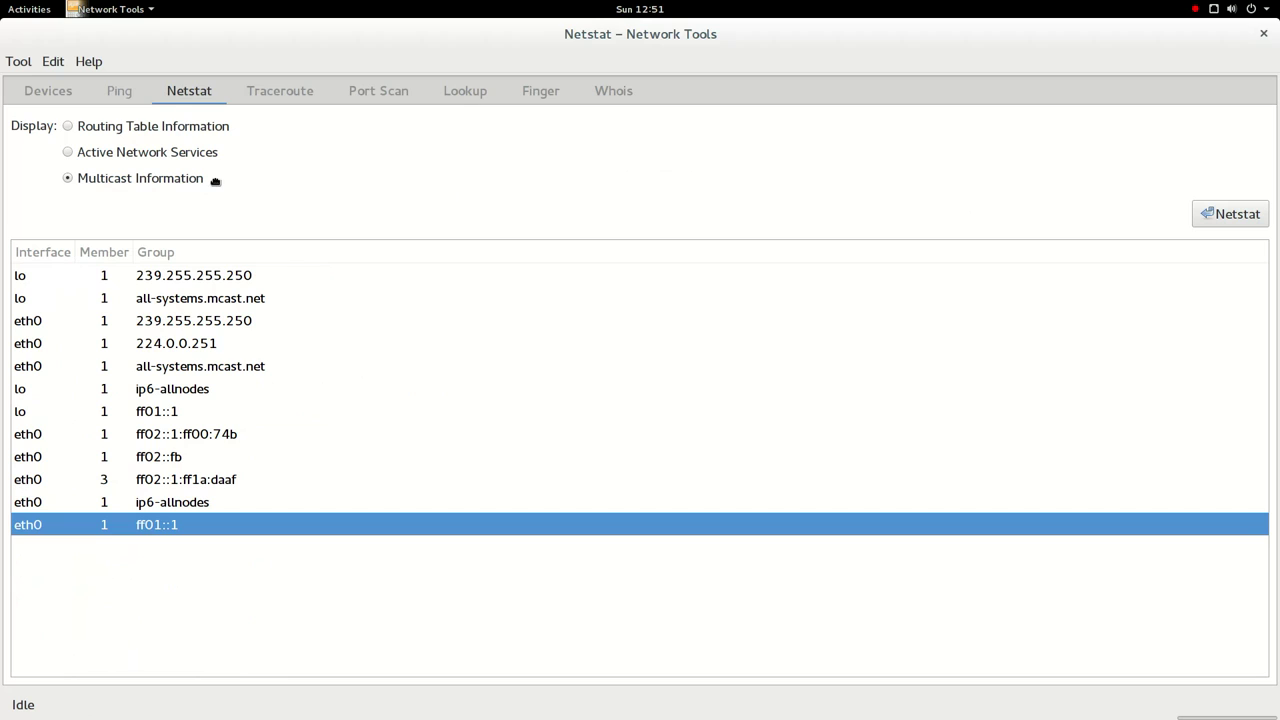
{"action": "left_click", "coordinate": [296, 105]}
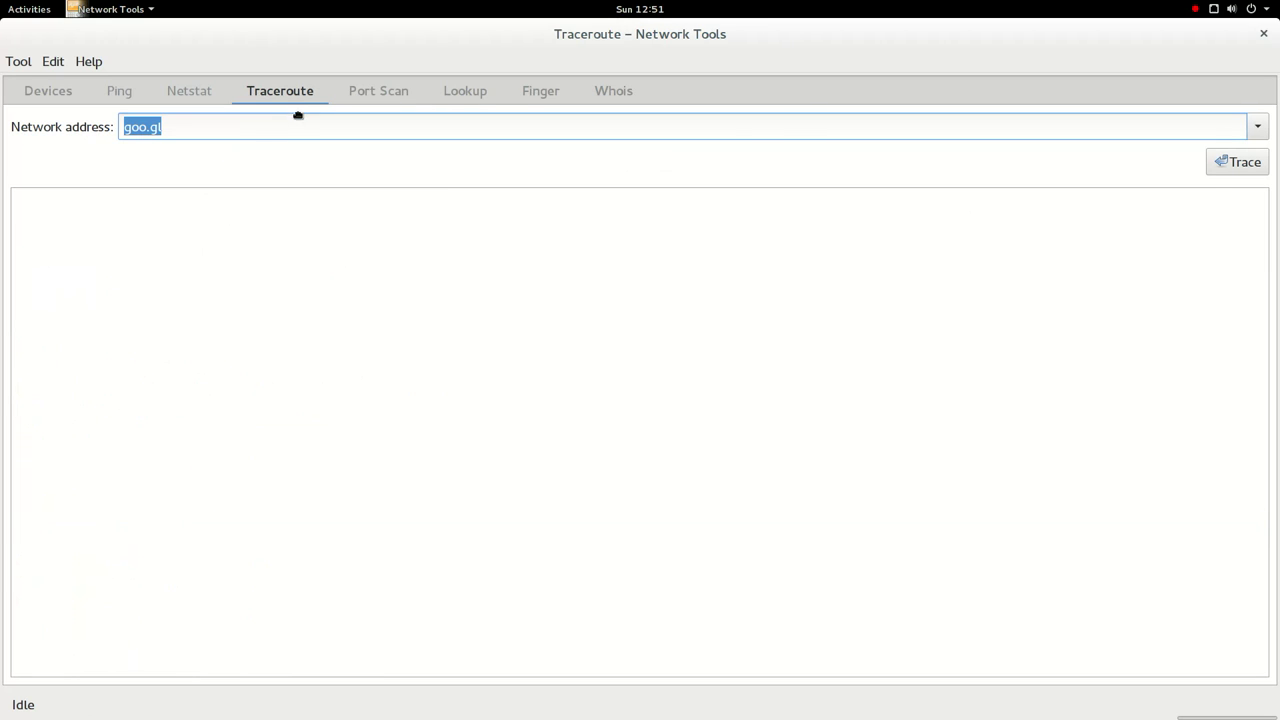
- Trace the route to goo.gl and port-scan it, finding ports 80 and 443 open
{"action": "left_click", "coordinate": [1244, 168]}
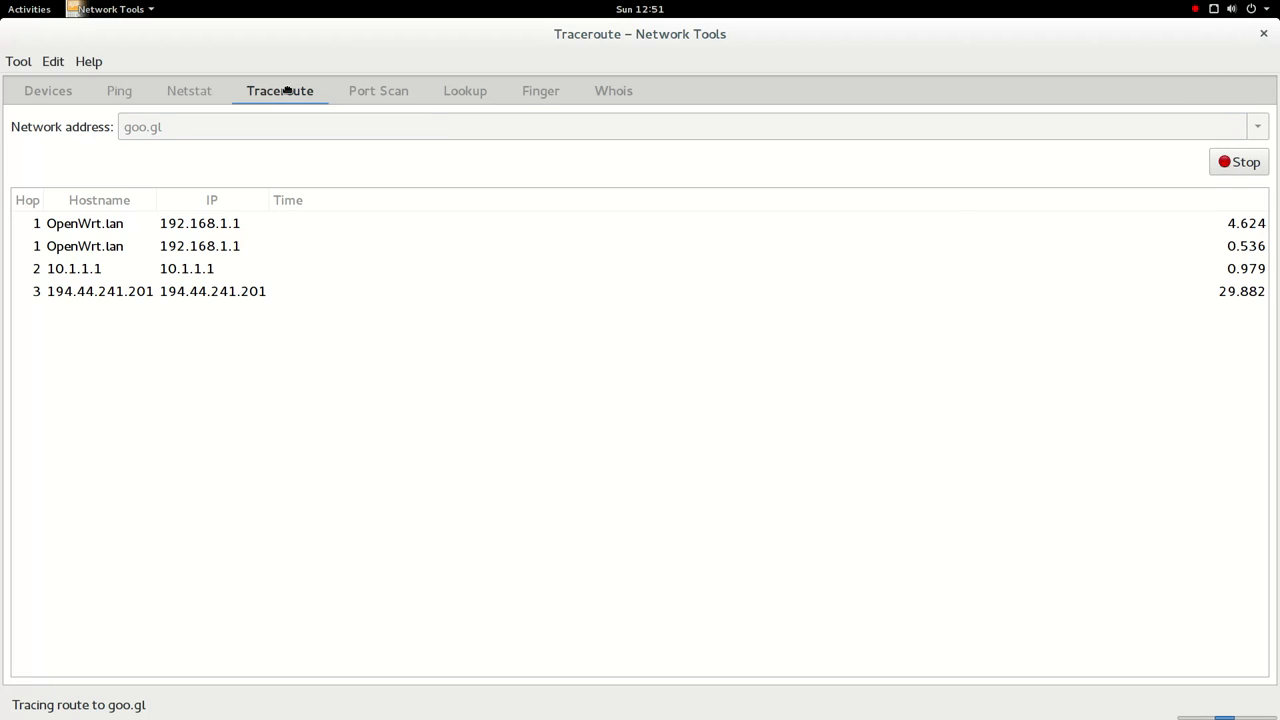
{"action": "left_click", "coordinate": [395, 92]}
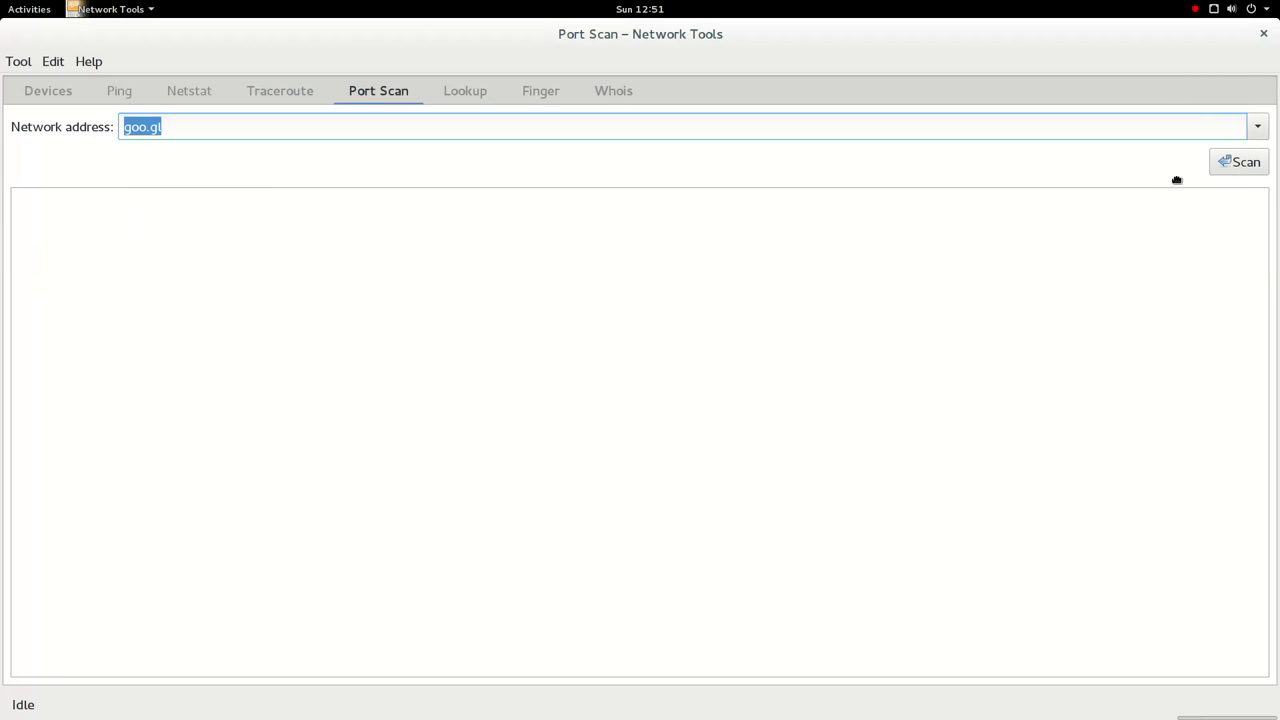
{"action": "left_click", "coordinate": [1240, 166]}
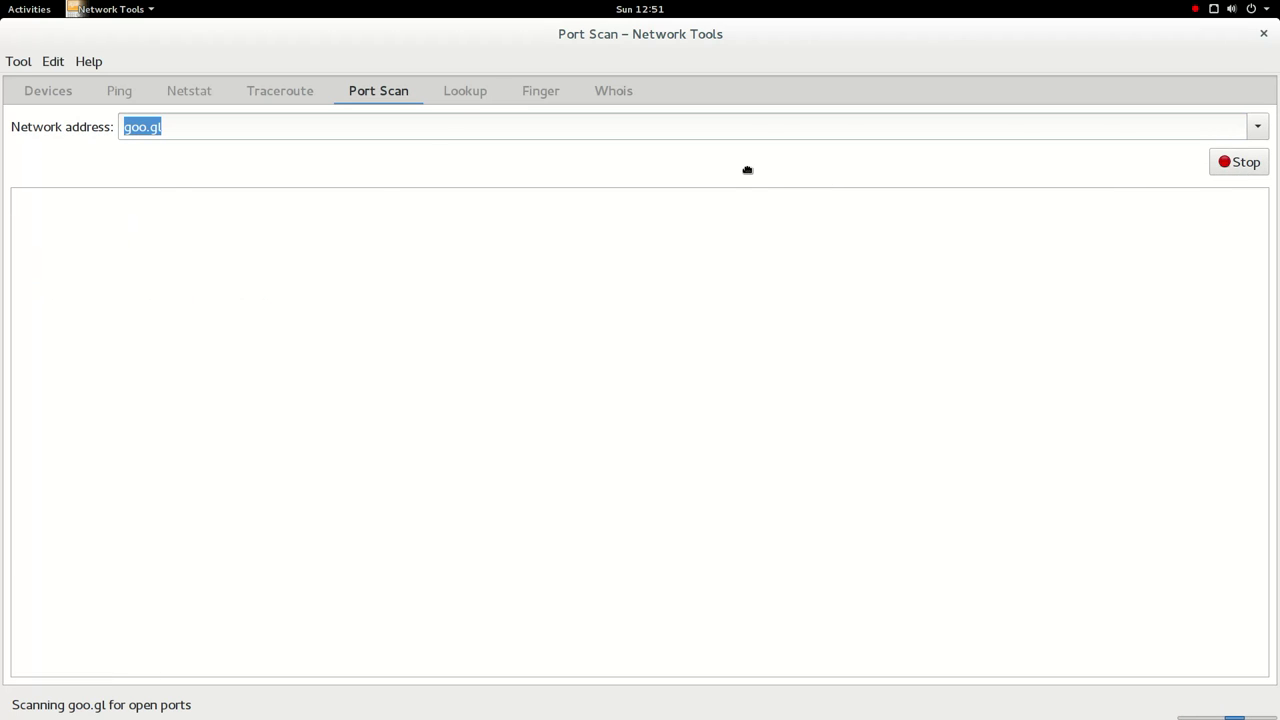
{"action": "left_click", "coordinate": [91, 9]}
{"action": "left_click", "coordinate": [92, 8]}
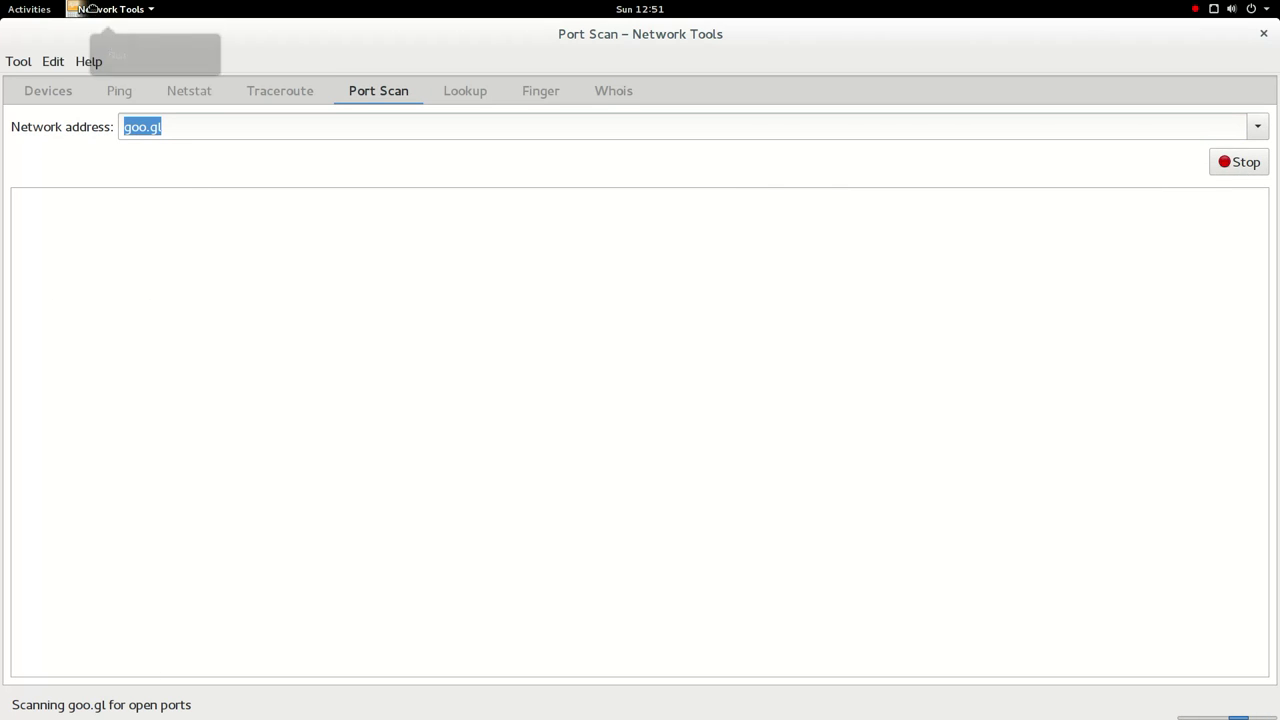
{"action": "left_click", "coordinate": [1258, 127]}
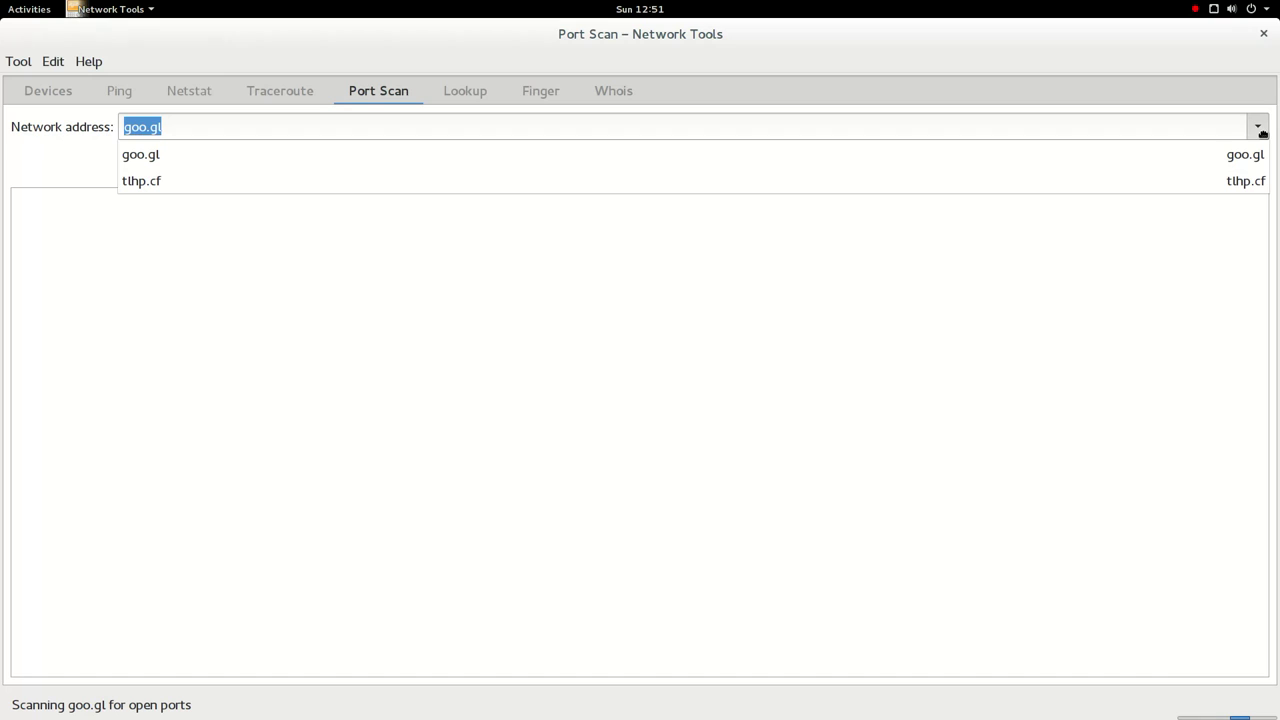
{"action": "left_click", "coordinate": [1258, 127]}
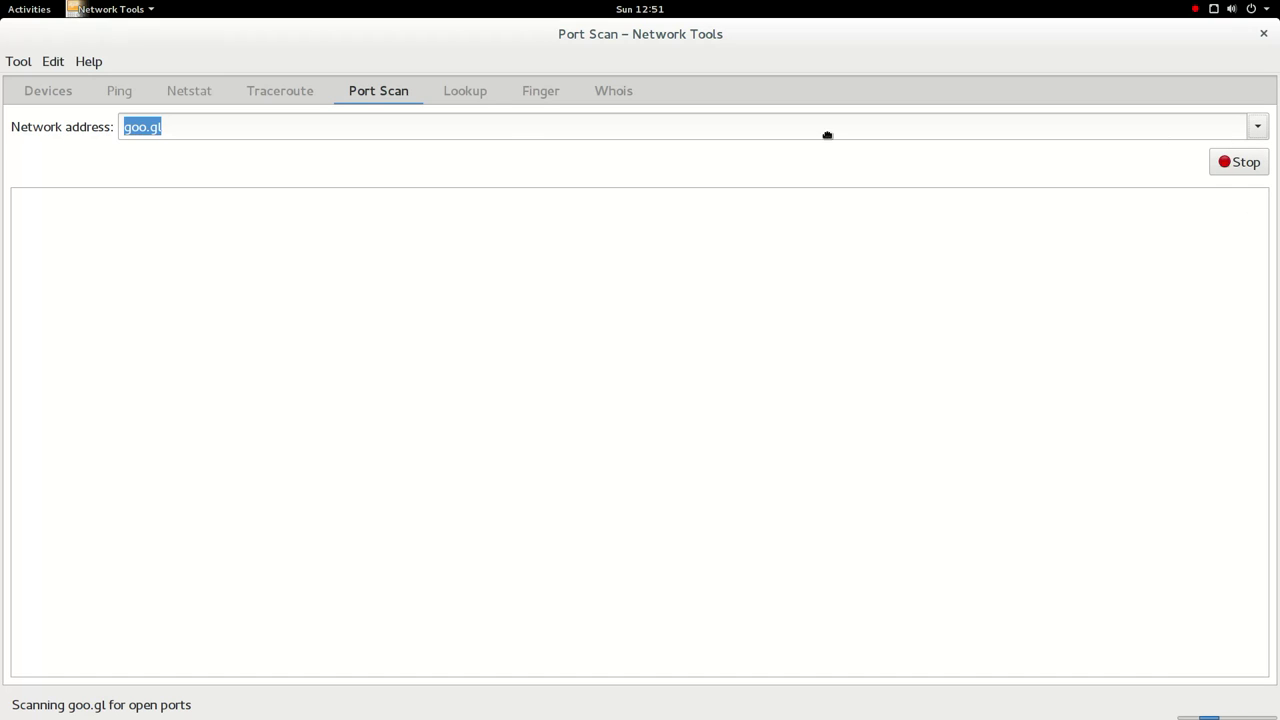
- Look up goo.gl, resolving it to 216.58.209.174
{"action": "left_click", "coordinate": [487, 106]}
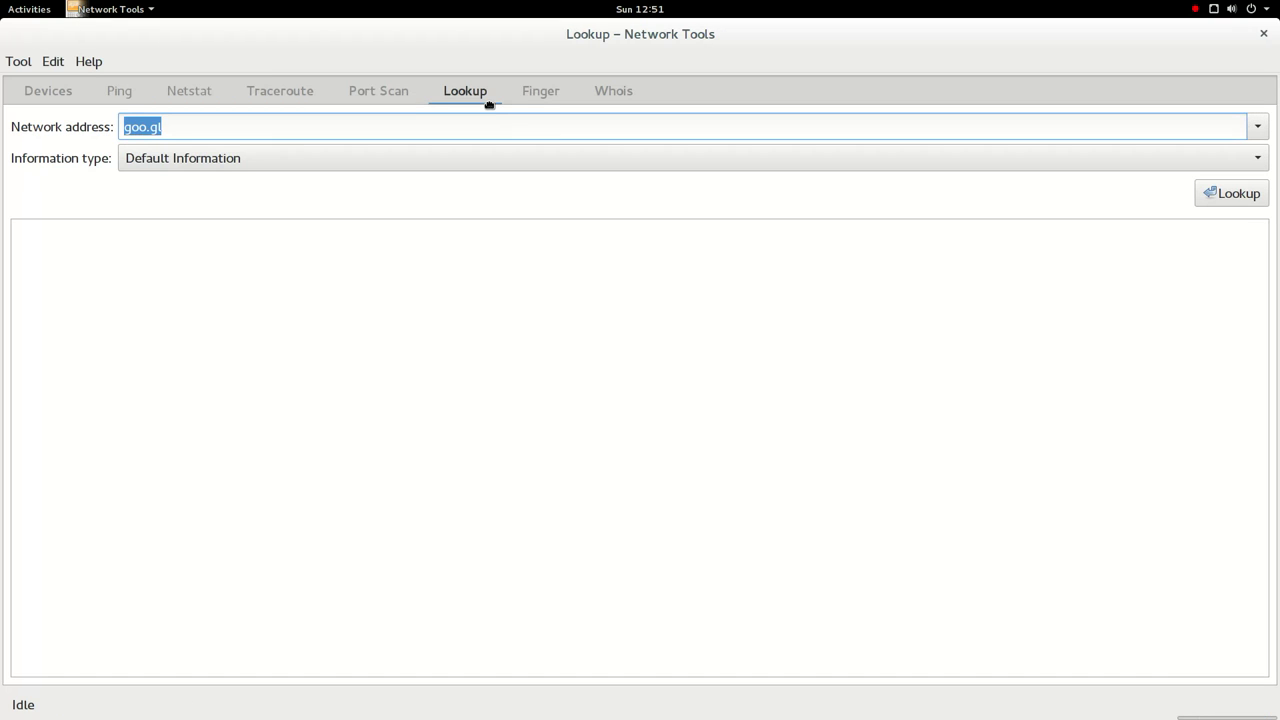
{"action": "left_click", "coordinate": [382, 95]}
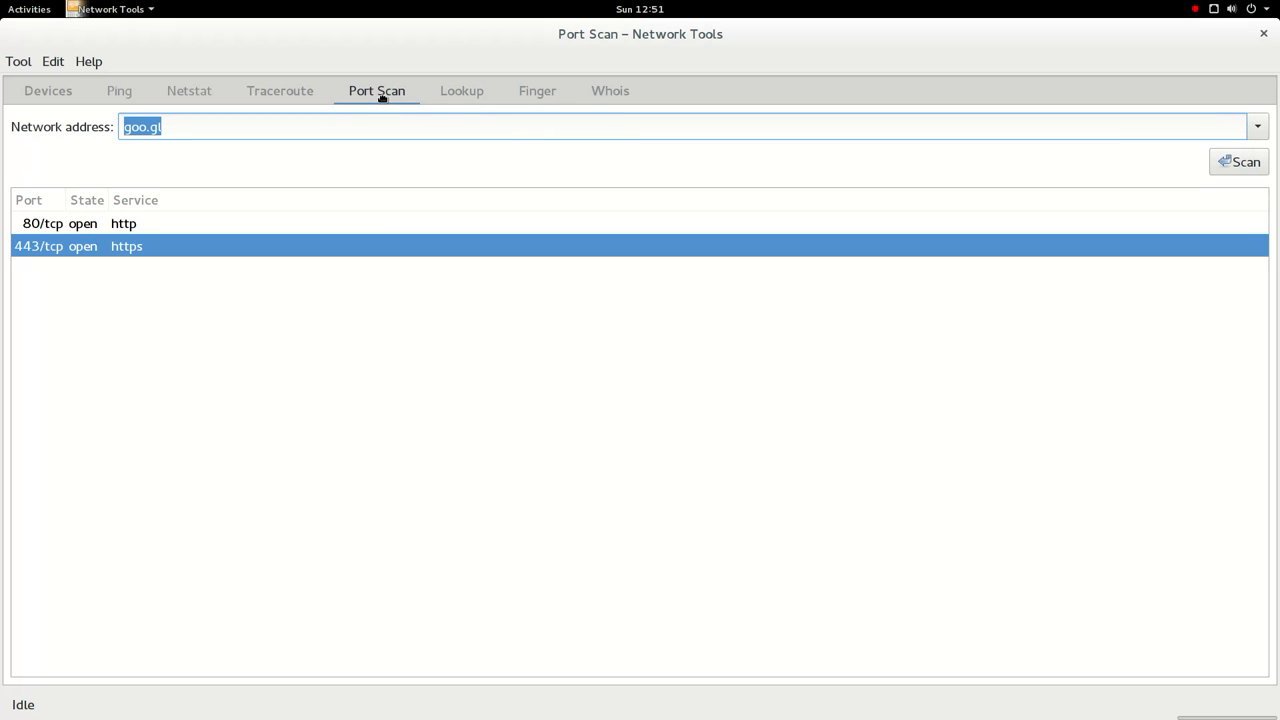
{"action": "left_click", "coordinate": [479, 97]}
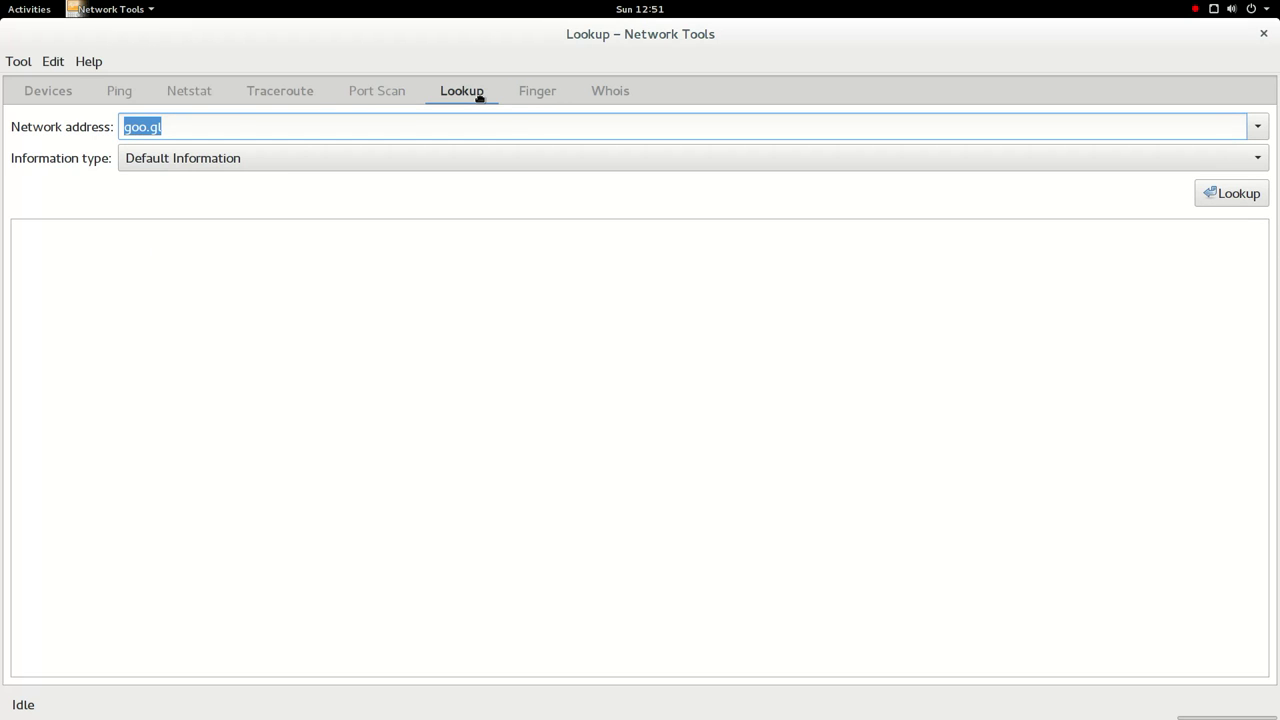
{"action": "left_click", "coordinate": [1258, 204]}
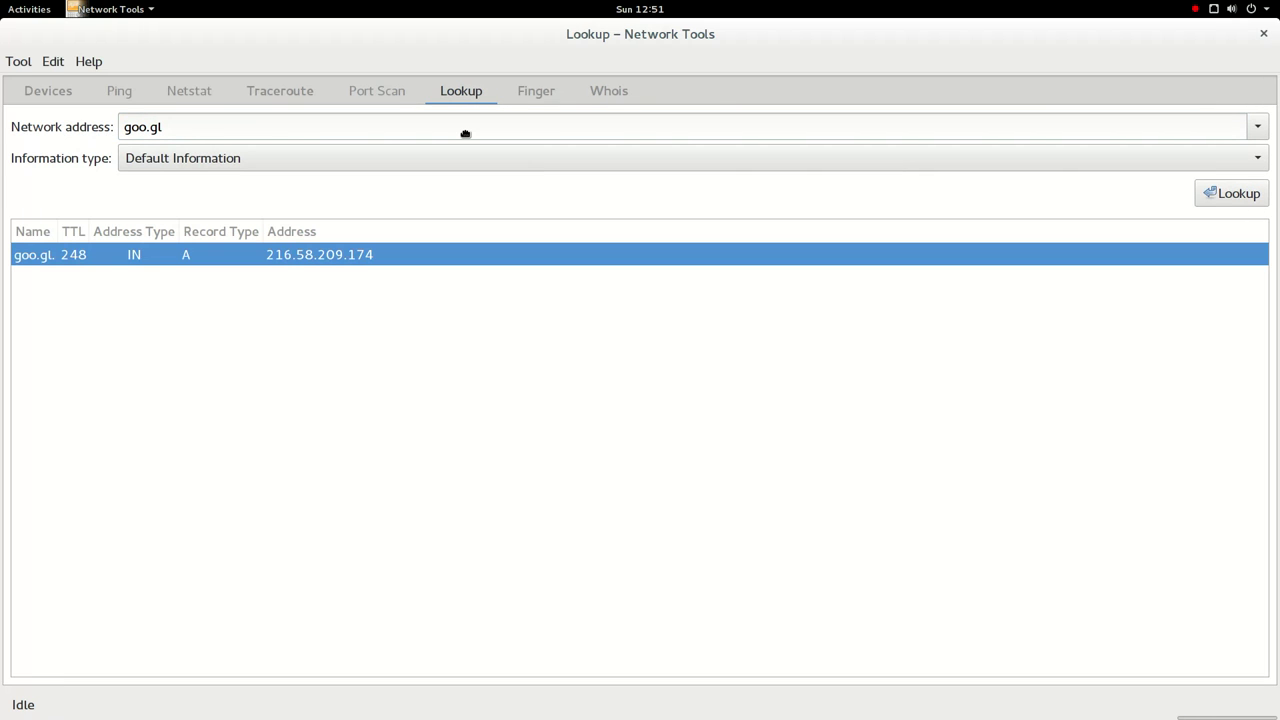
{"action": "left_click", "coordinate": [564, 95]}
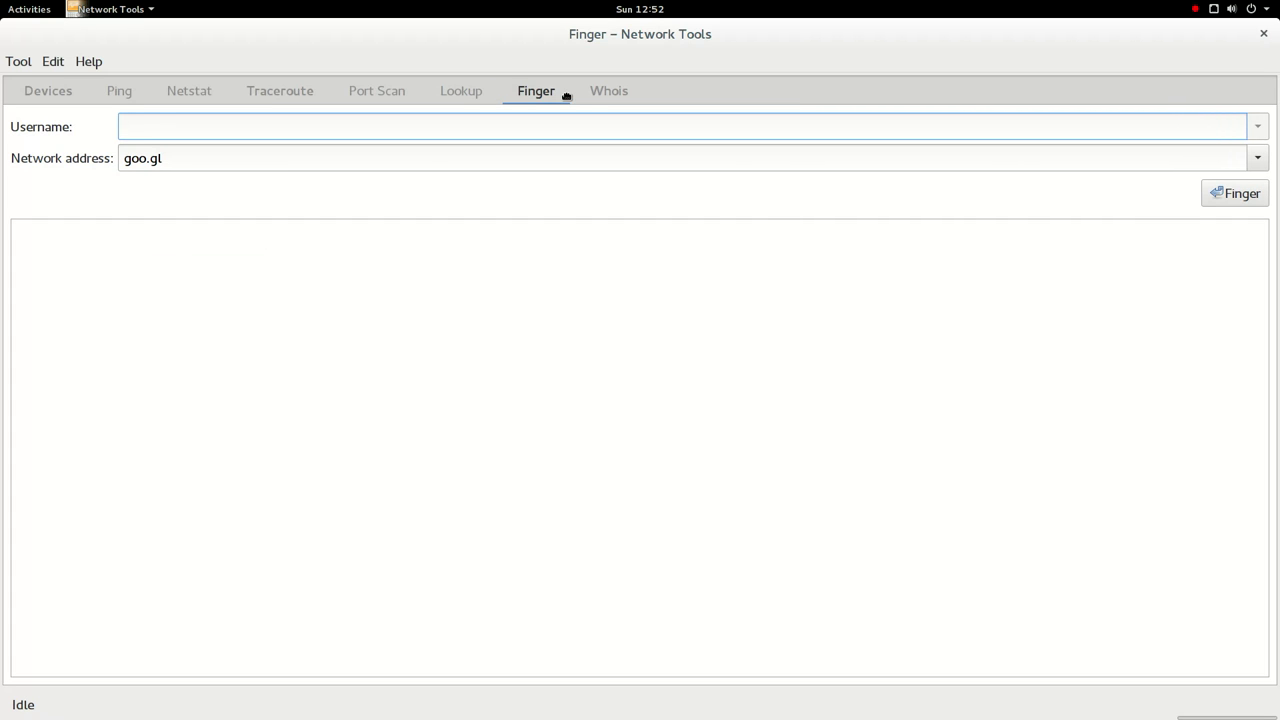
- Run the finger query for admin on goo.gl, then switch to the Whois tool
{"action": "type", "text": "admin"}
{"action": "key", "text": "Return"}
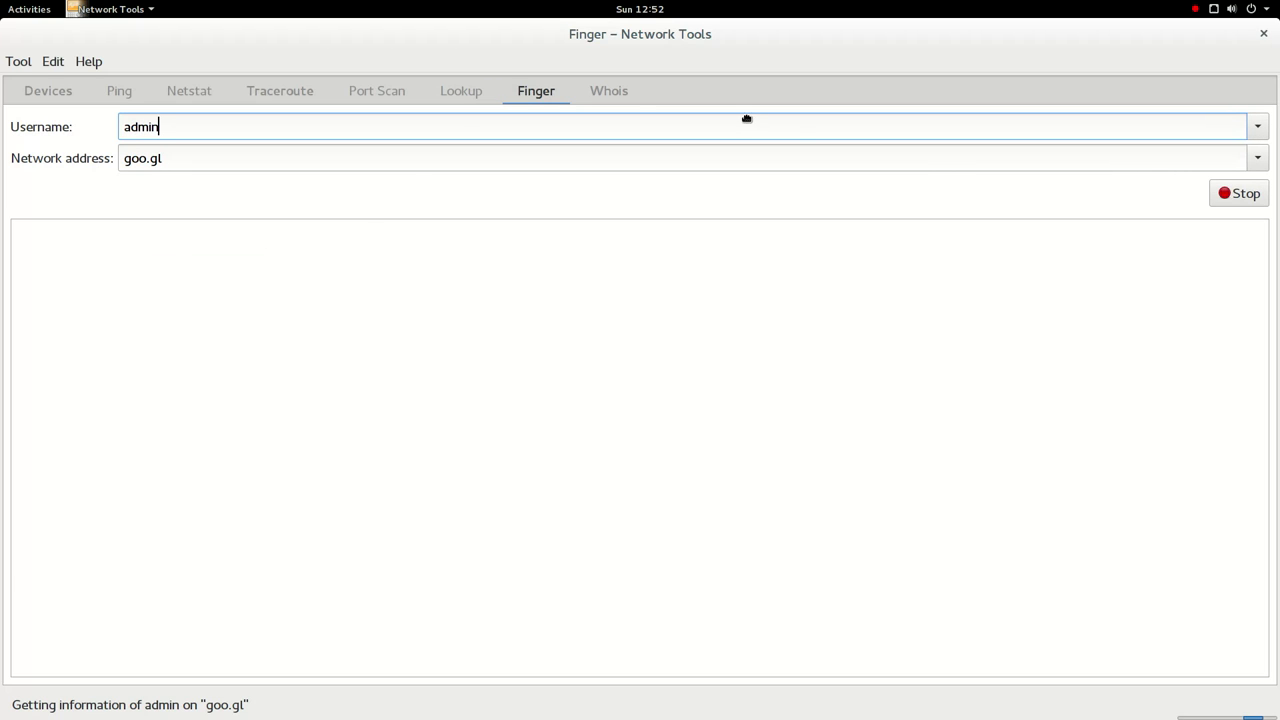
{"action": "left_click", "coordinate": [615, 91]}
{"action": "type", "text": "google"}
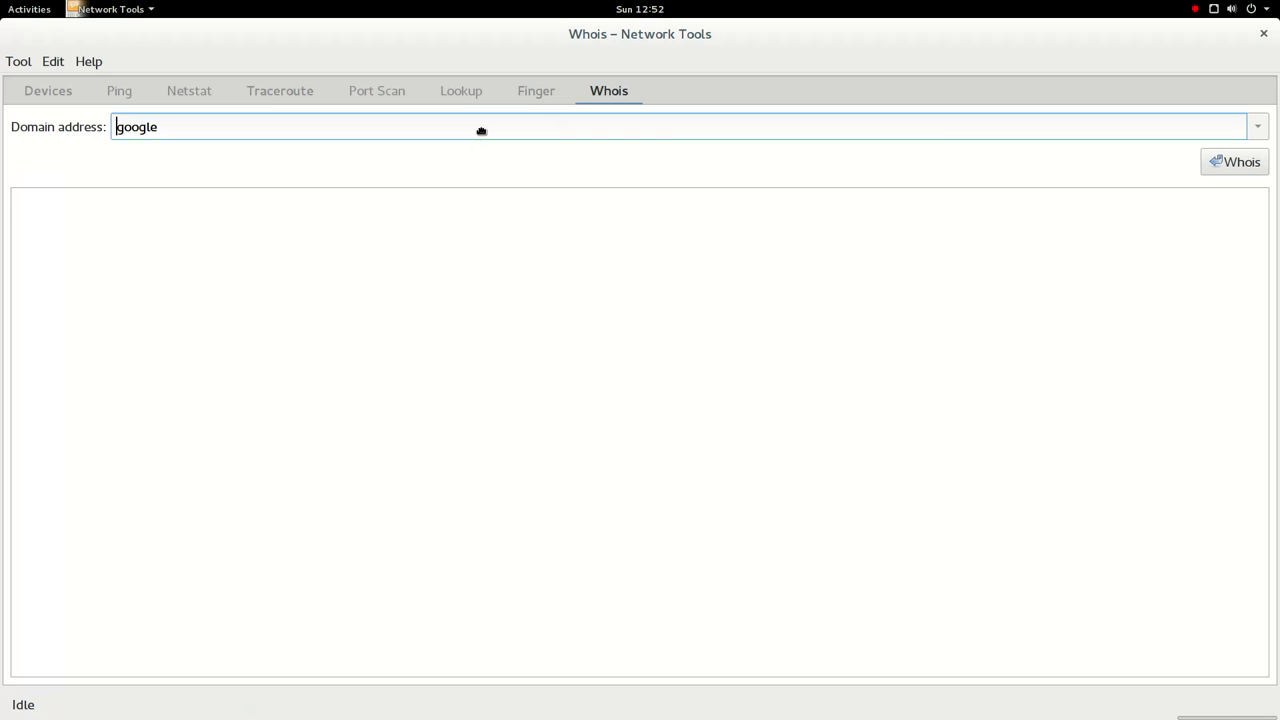
{"action": "key", "text": "BackSpace"}
{"action": "key", "text": "BackSpace"}
{"action": "key", "text": "BackSpace"}
{"action": "key", "text": "BackSpace"}
{"action": "key", "text": "BackSpace"}
{"action": "key", "text": "BackSpace"}
- Look up tlhp.cf in Whois, read the record to its end, and close Network Tools
{"action": "type", "text": "tlhp.cf"}
{"action": "key", "text": "Return"}
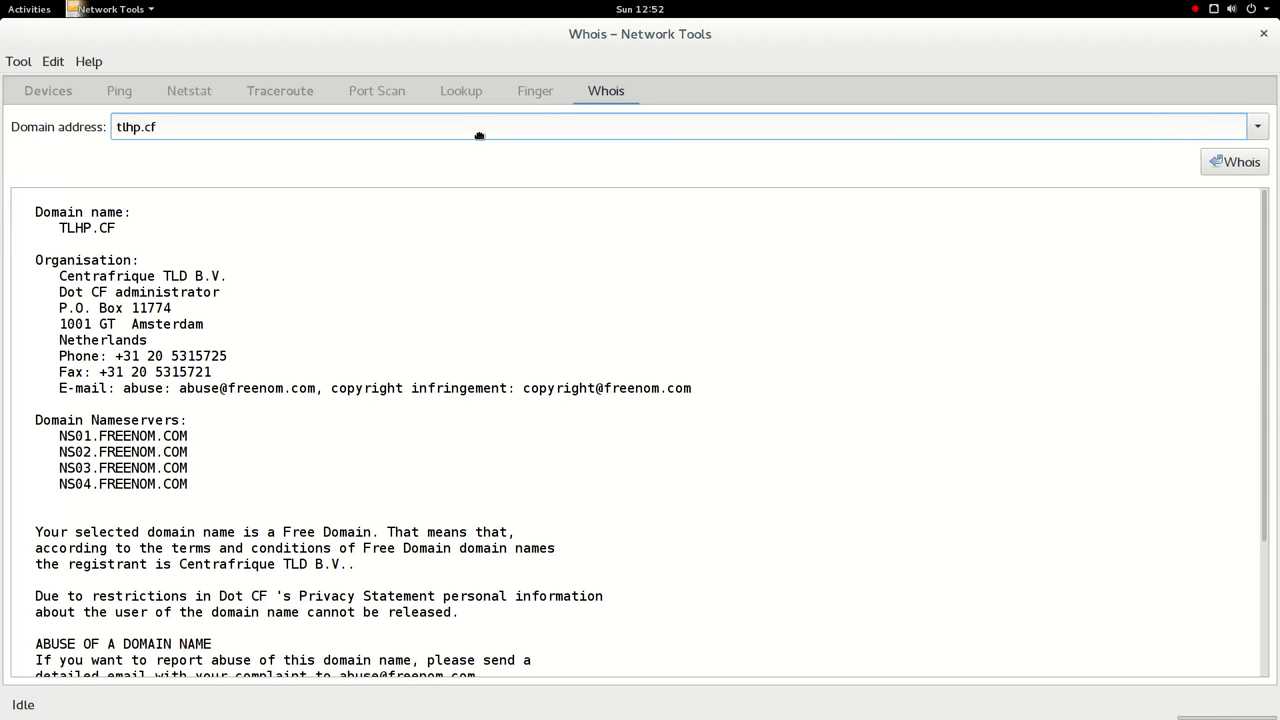
{"action": "scroll", "coordinate": [488, 298], "scroll_direction": "down", "scroll_amount": 5}
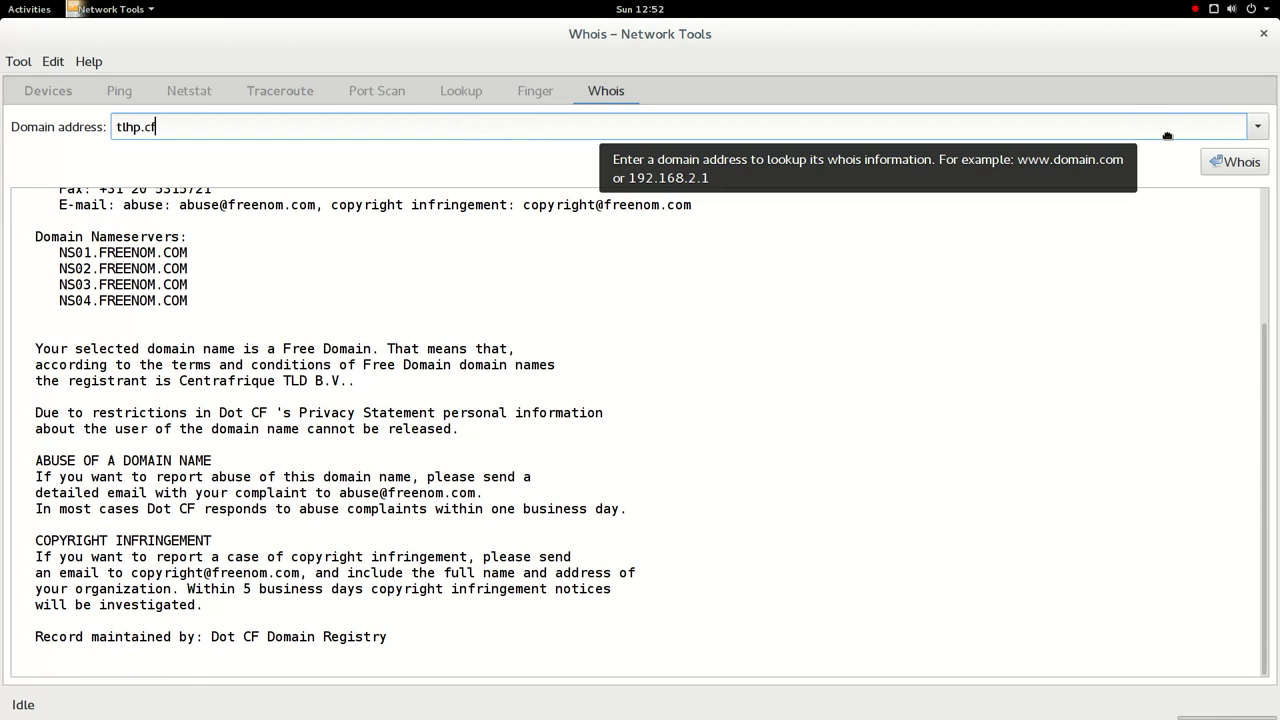
{"action": "left_click", "coordinate": [1263, 33]}
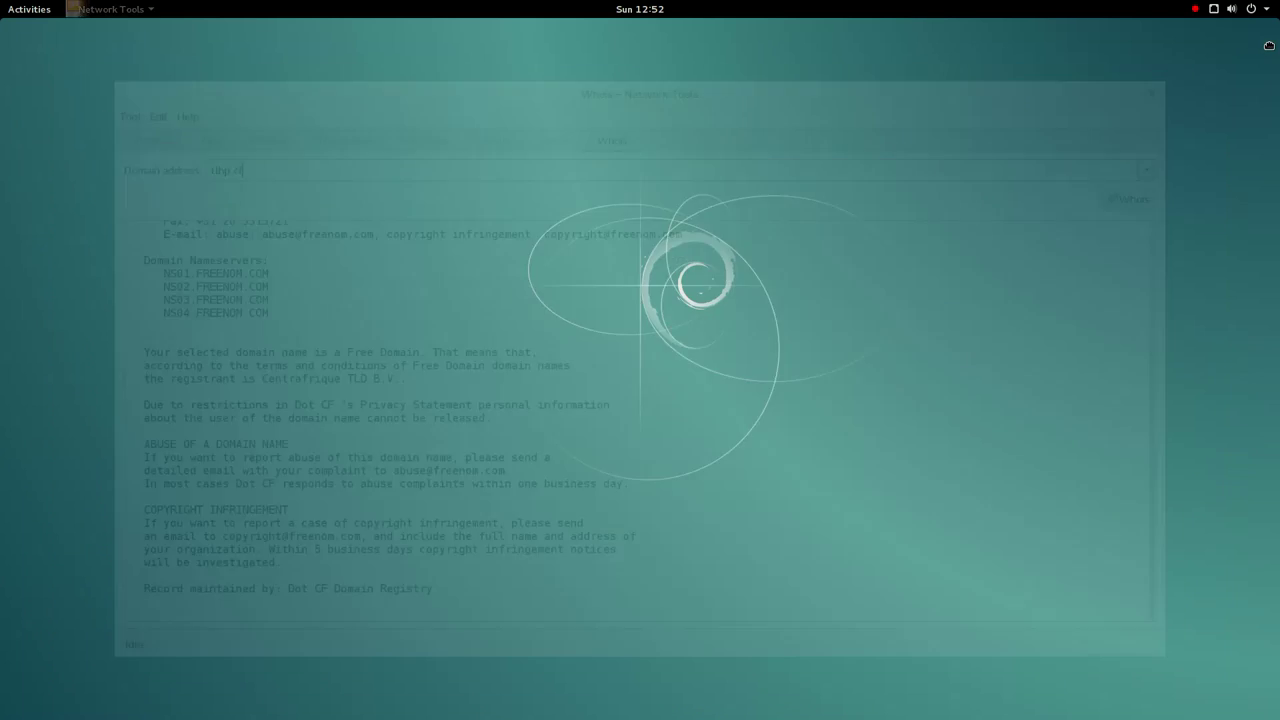
- Launch Notes from the application grid and start a new note reading 'My test note 1'
{"action": "left_click", "coordinate": [29, 9]}
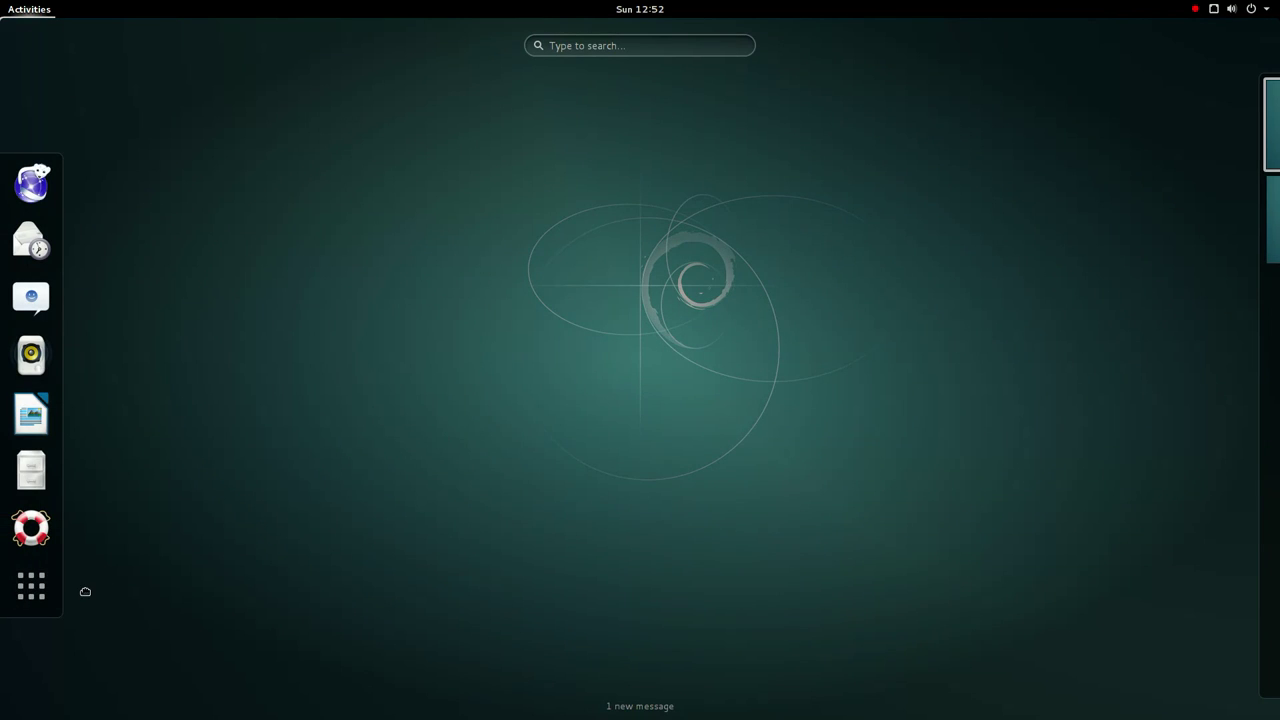
{"action": "left_click", "coordinate": [52, 590]}
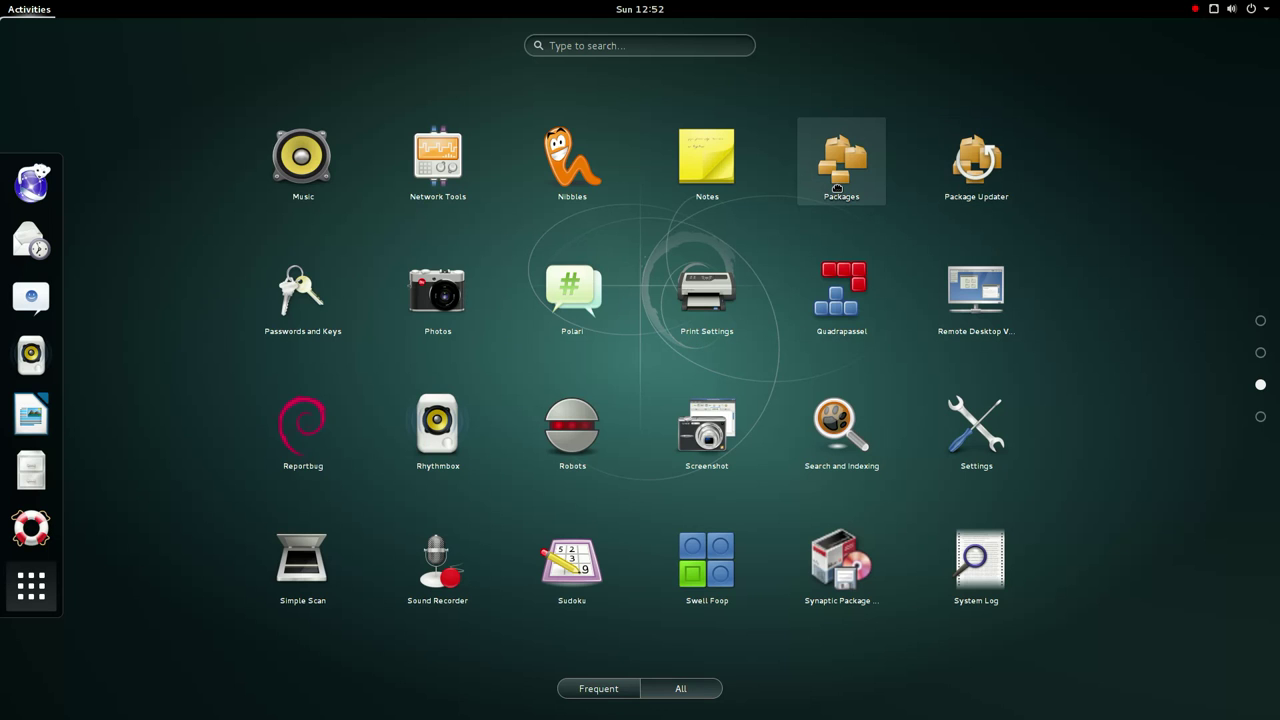
{"action": "left_click", "coordinate": [679, 177]}
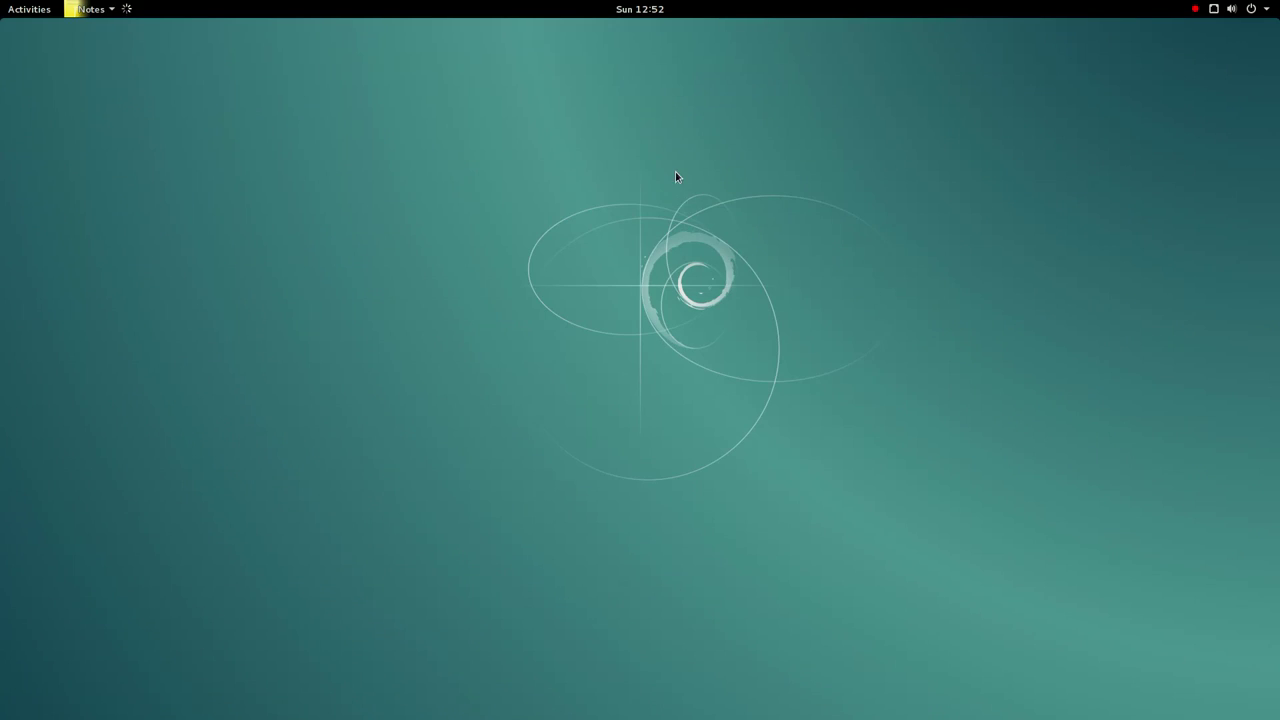
{"action": "left_click", "coordinate": [416, 204]}
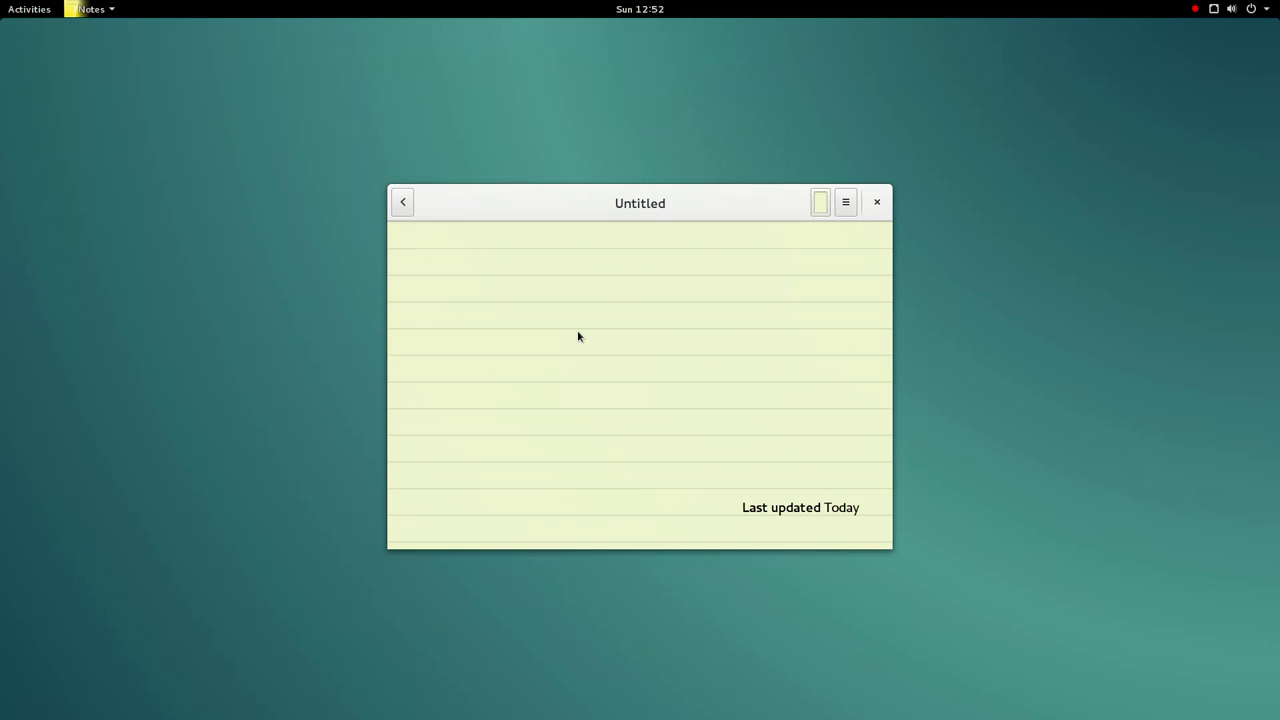
{"action": "type", "text": "My test note 1"}
- Change the note's colour to blue-grey
{"action": "left_click", "coordinate": [821, 206]}
{"action": "left_click", "coordinate": [533, 360]}
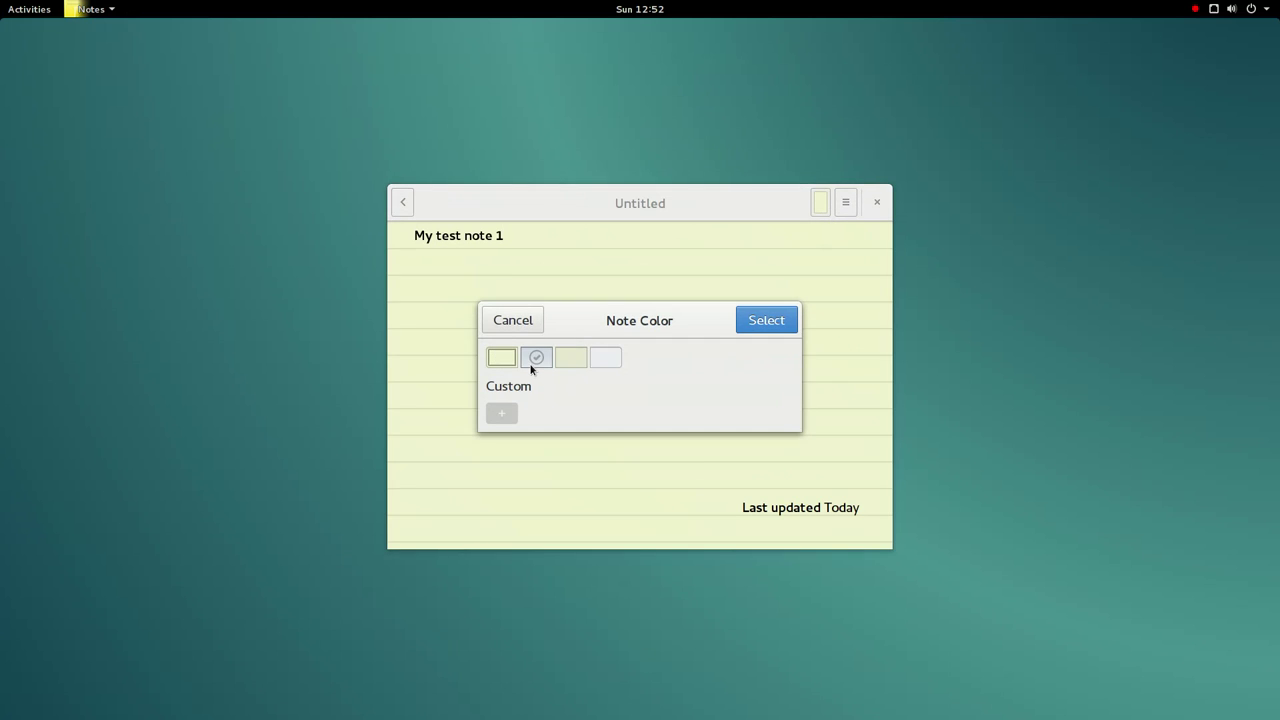
{"action": "left_click", "coordinate": [760, 326]}
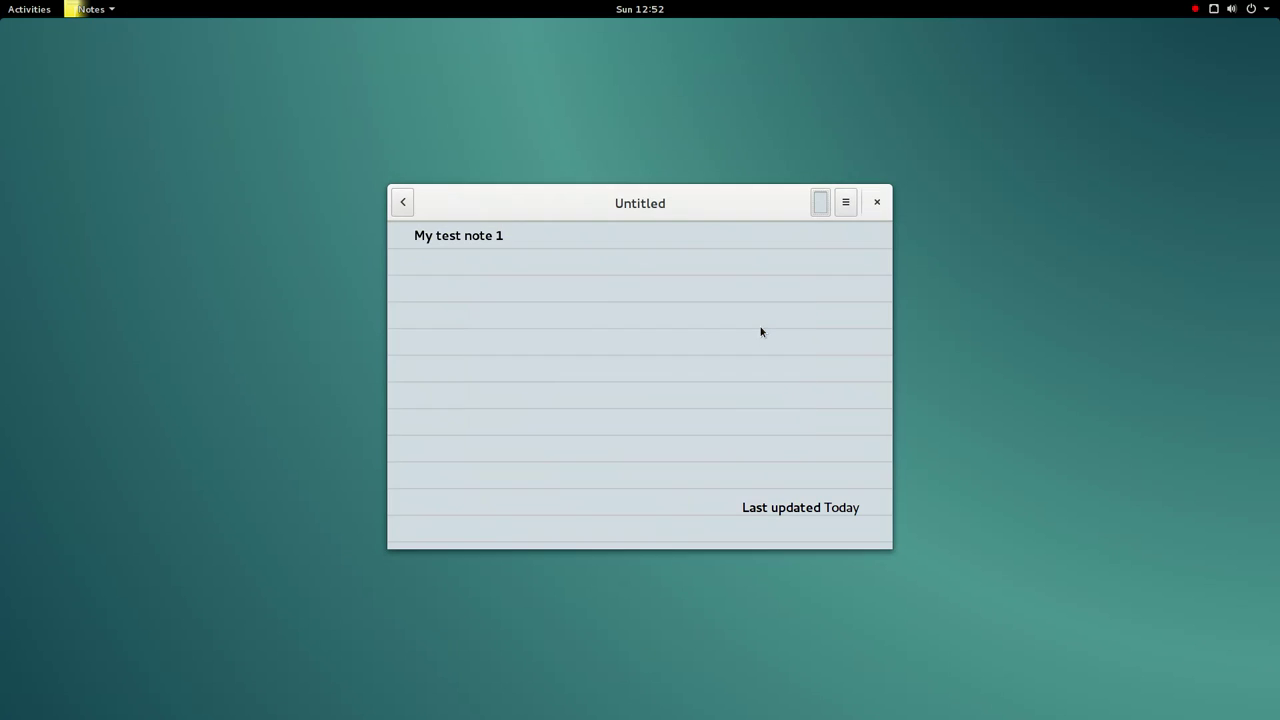
- Switch the line between bullets and a numbered list, leave it bulleted, and open the Notebooks manager
{"action": "left_click", "coordinate": [850, 207]}
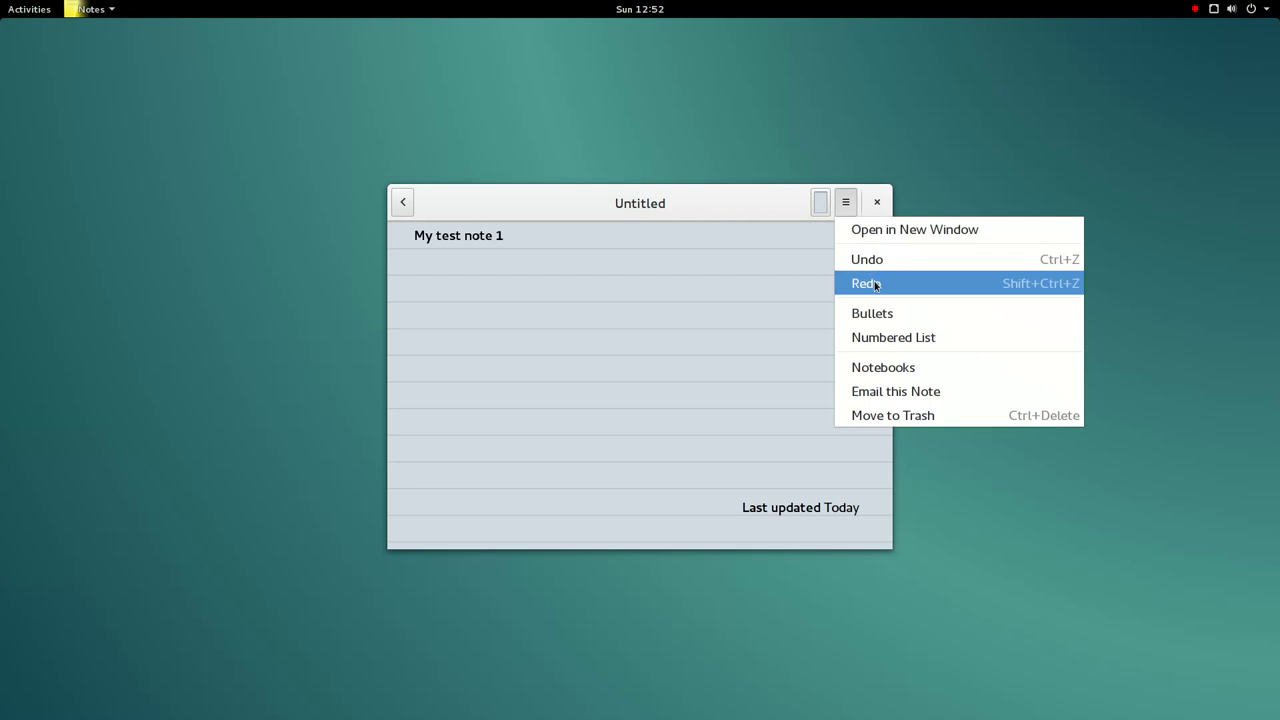
{"action": "left_click", "coordinate": [873, 314]}
{"action": "left_click", "coordinate": [846, 203]}
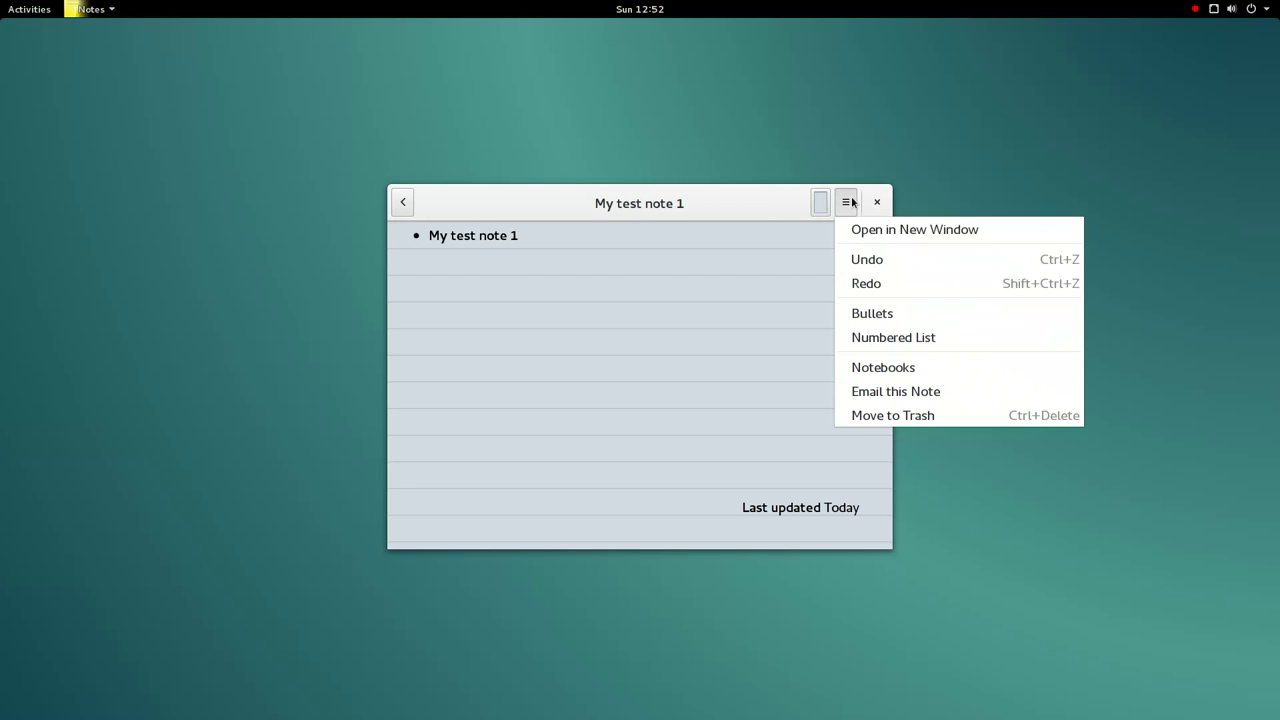
{"action": "left_click", "coordinate": [880, 337]}
{"action": "left_click", "coordinate": [846, 205]}
{"action": "left_click", "coordinate": [873, 314]}
{"action": "left_click", "coordinate": [843, 203]}
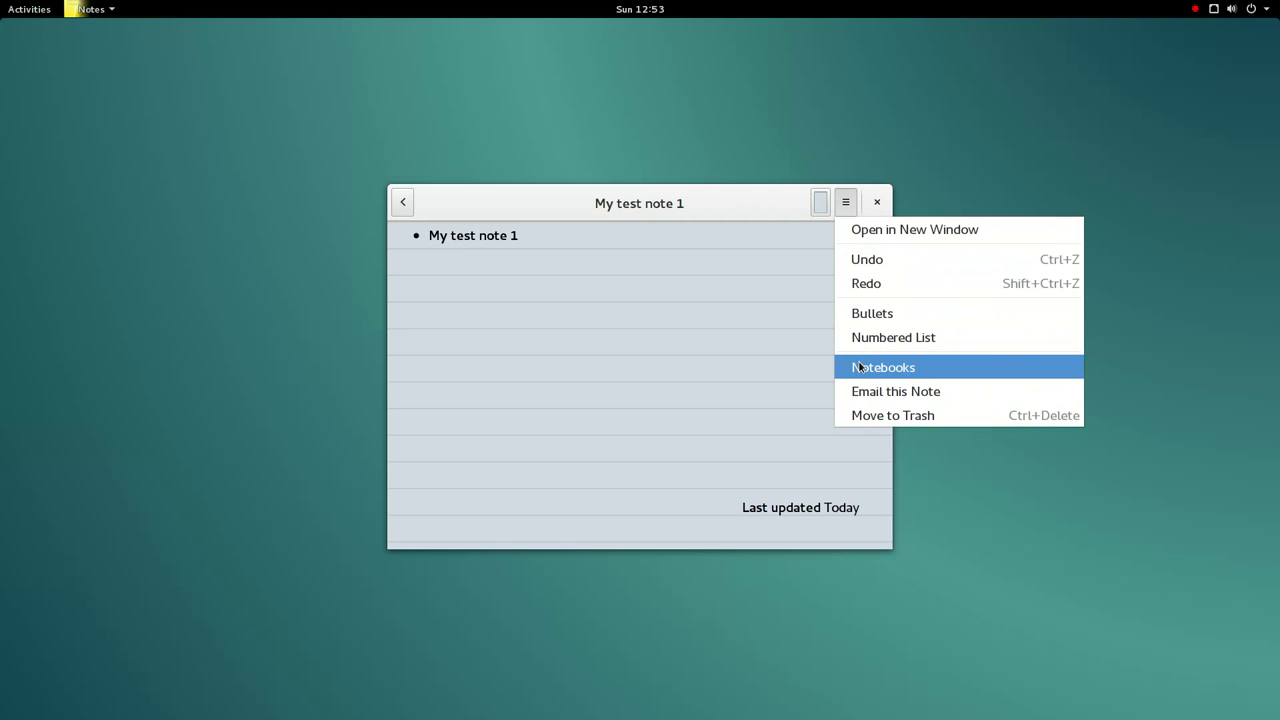
{"action": "left_click", "coordinate": [859, 368]}
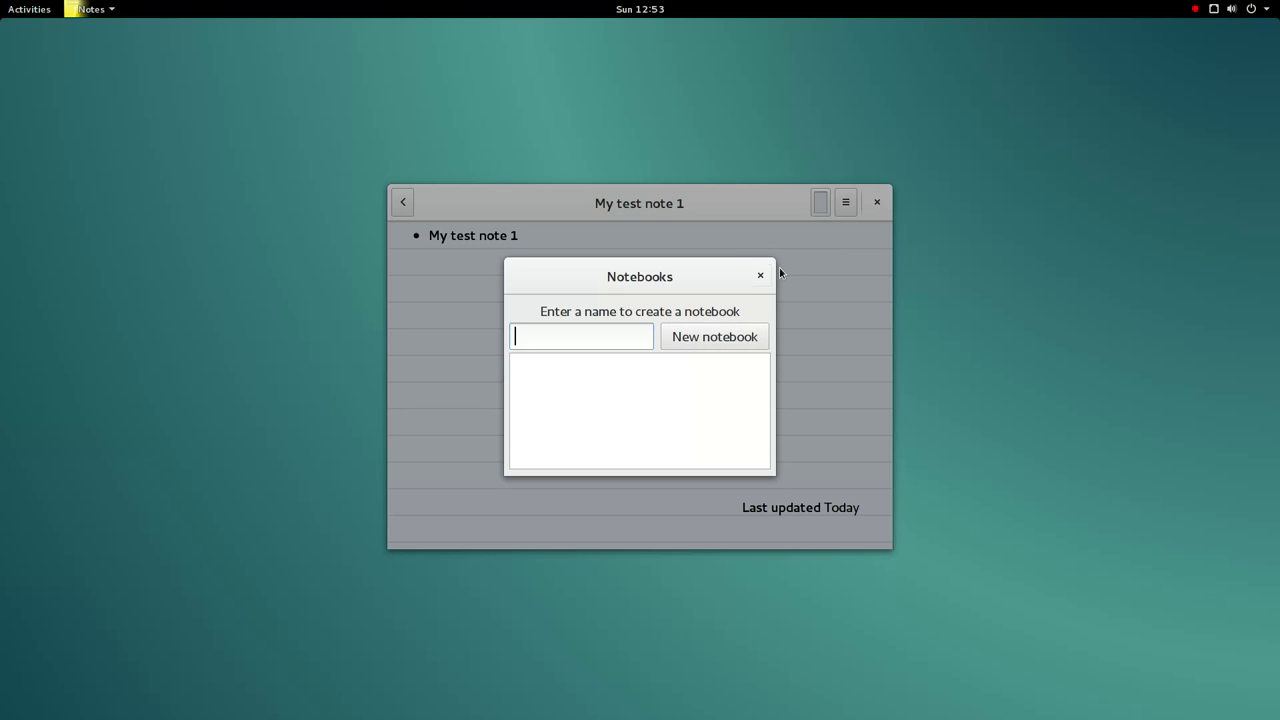
- Close the Notebooks window and dismiss the note's options menu
{"action": "left_click", "coordinate": [760, 275]}
{"action": "left_click", "coordinate": [846, 202]}
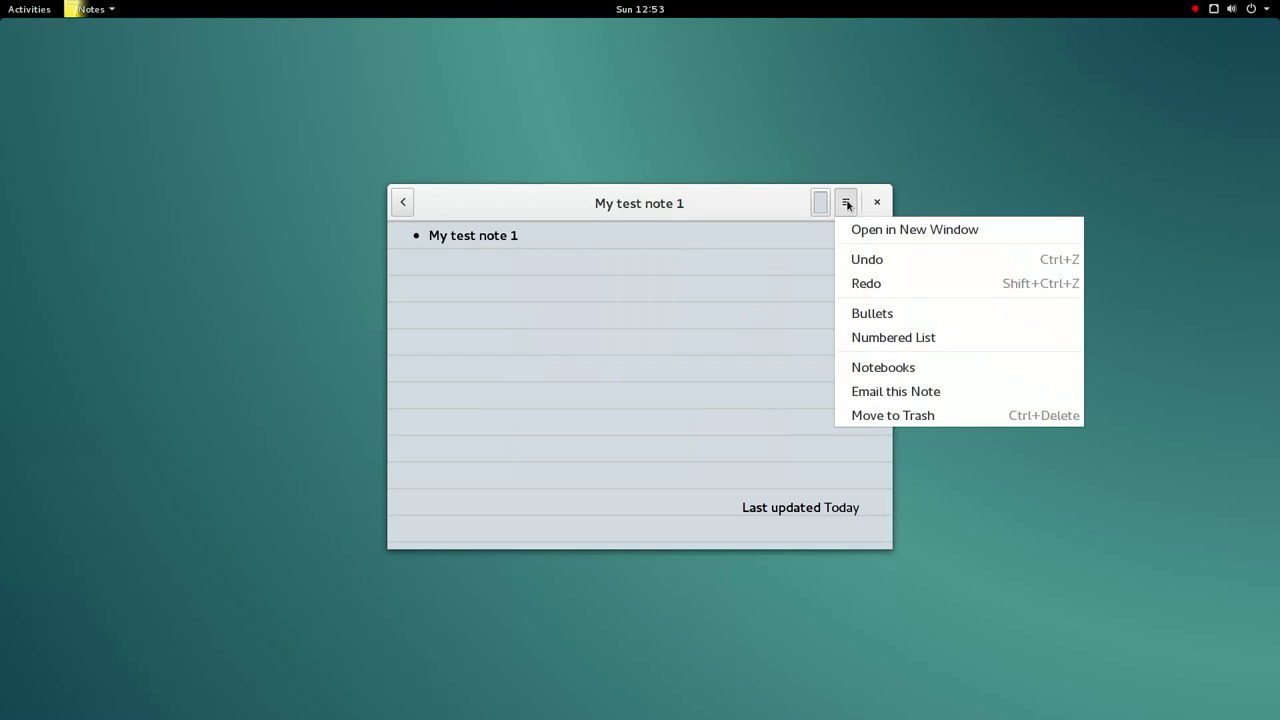
{"action": "left_click", "coordinate": [631, 331]}
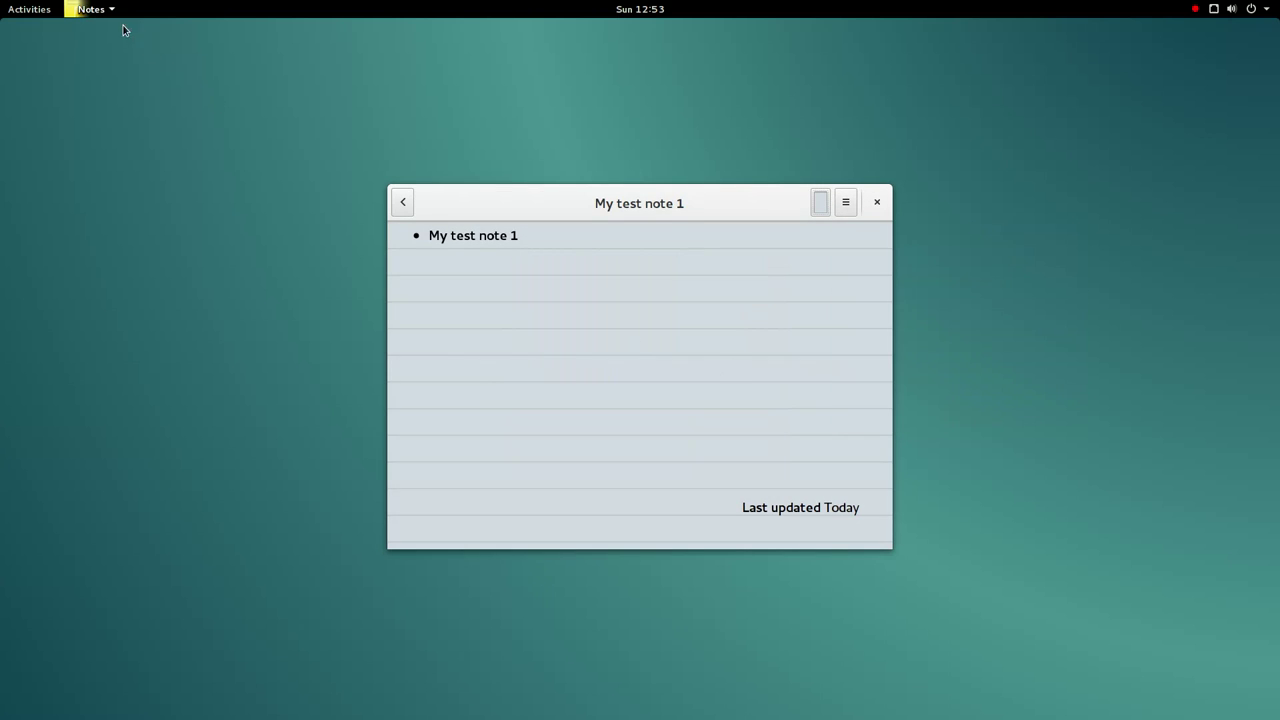
- Check the Primary Book (Local storage) and Note Edition tabs in Notes Preferences, then close Preferences and the note
{"action": "left_click", "coordinate": [85, 8]}
{"action": "left_click", "coordinate": [124, 117]}
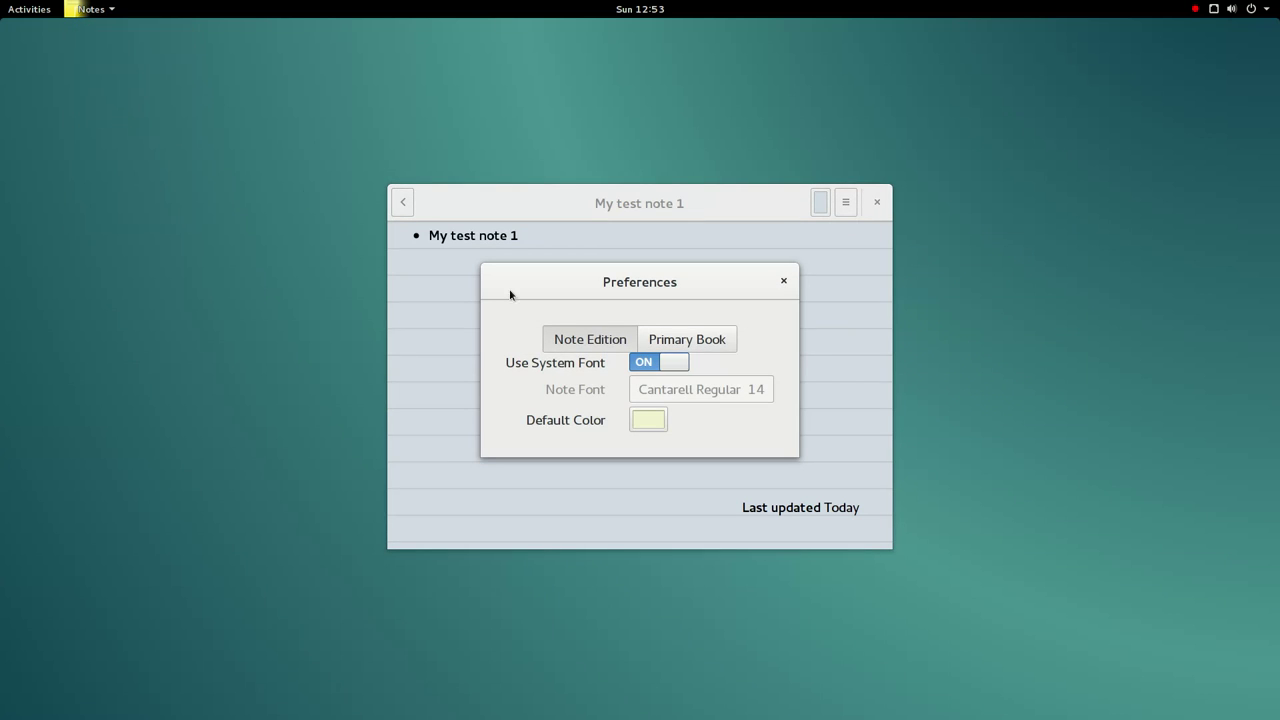
{"action": "left_click", "coordinate": [663, 344]}
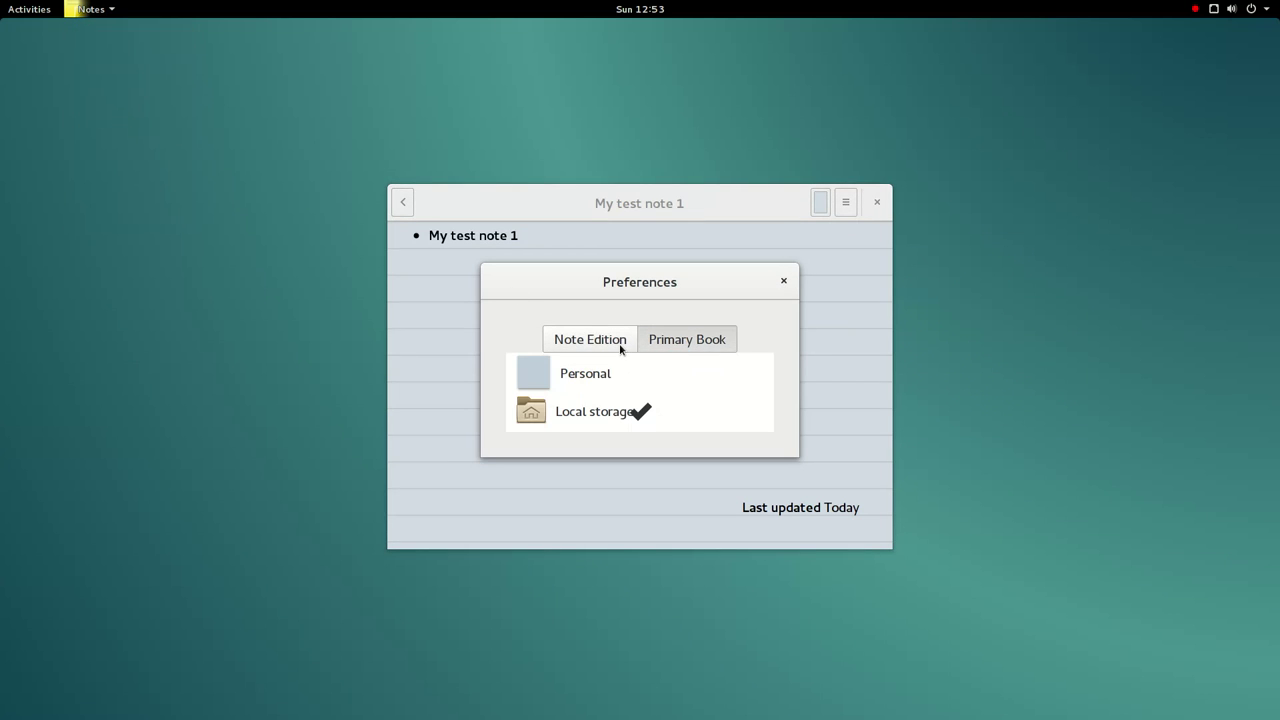
{"action": "left_click", "coordinate": [620, 344]}
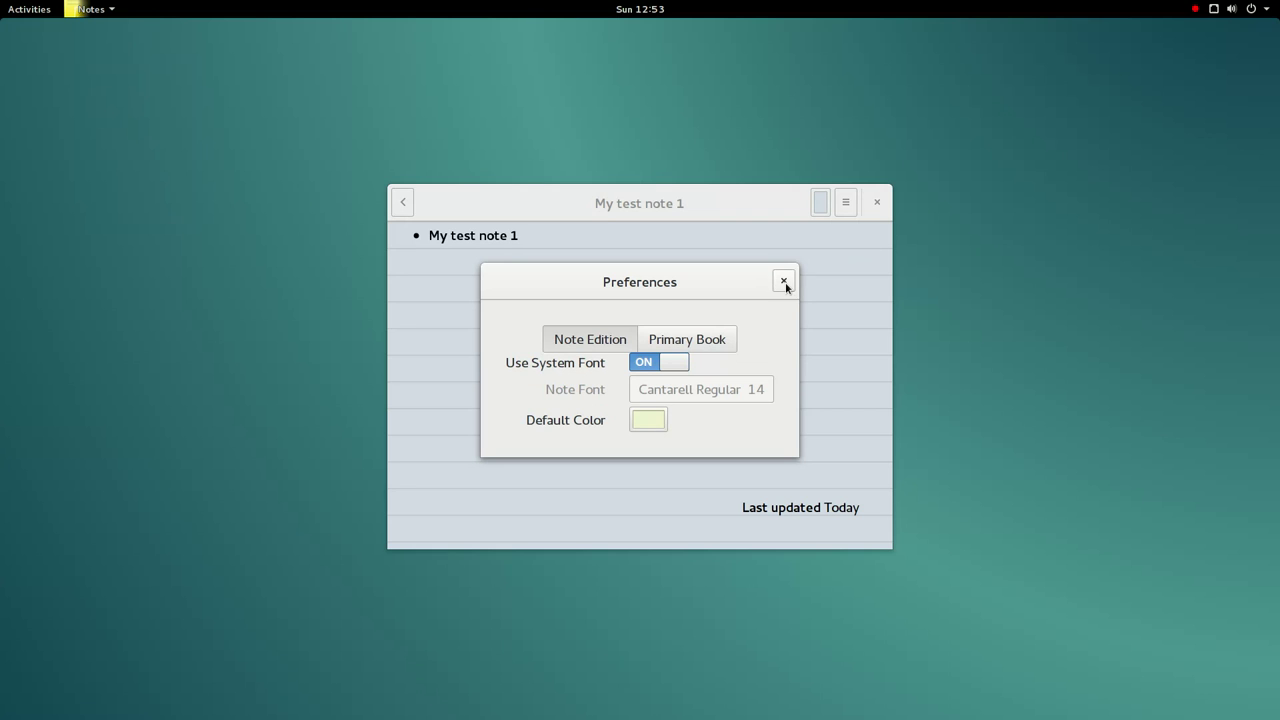
{"action": "left_click", "coordinate": [785, 283]}
{"action": "left_click", "coordinate": [876, 203]}
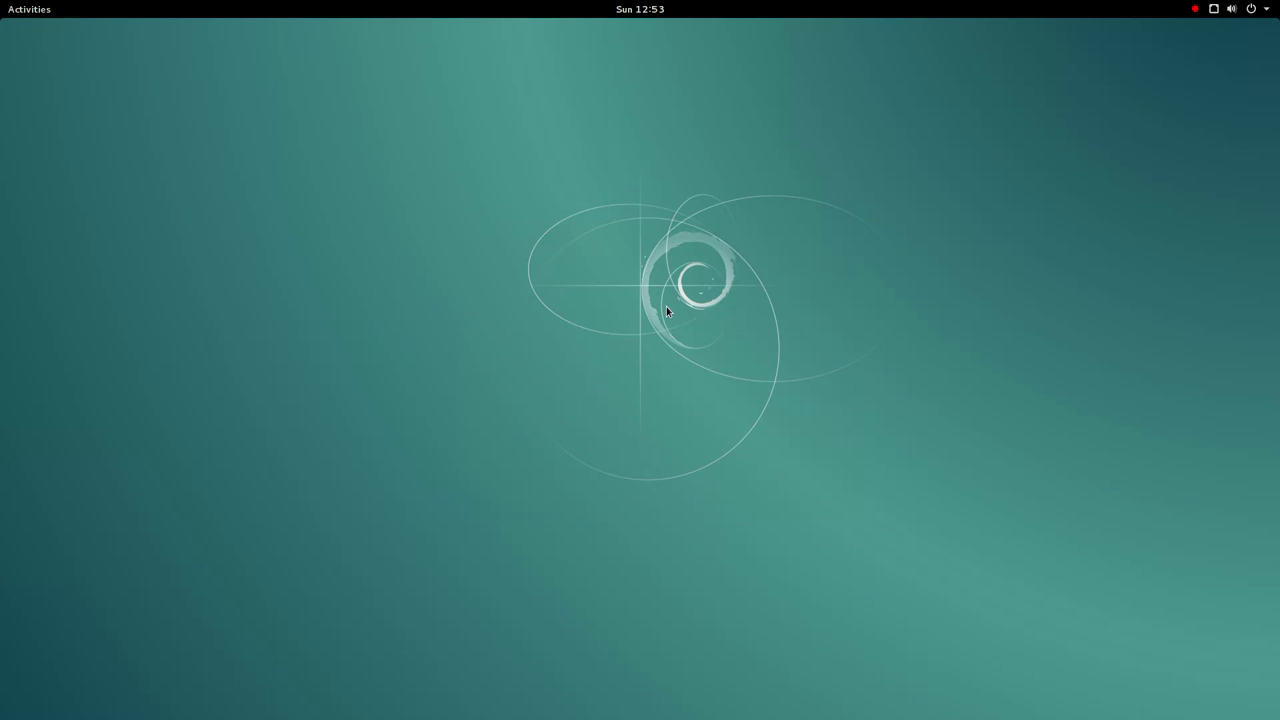
- Show the time-zone notification in the message tray and clear all pending messages
{"action": "left_click", "coordinate": [10, 9]}
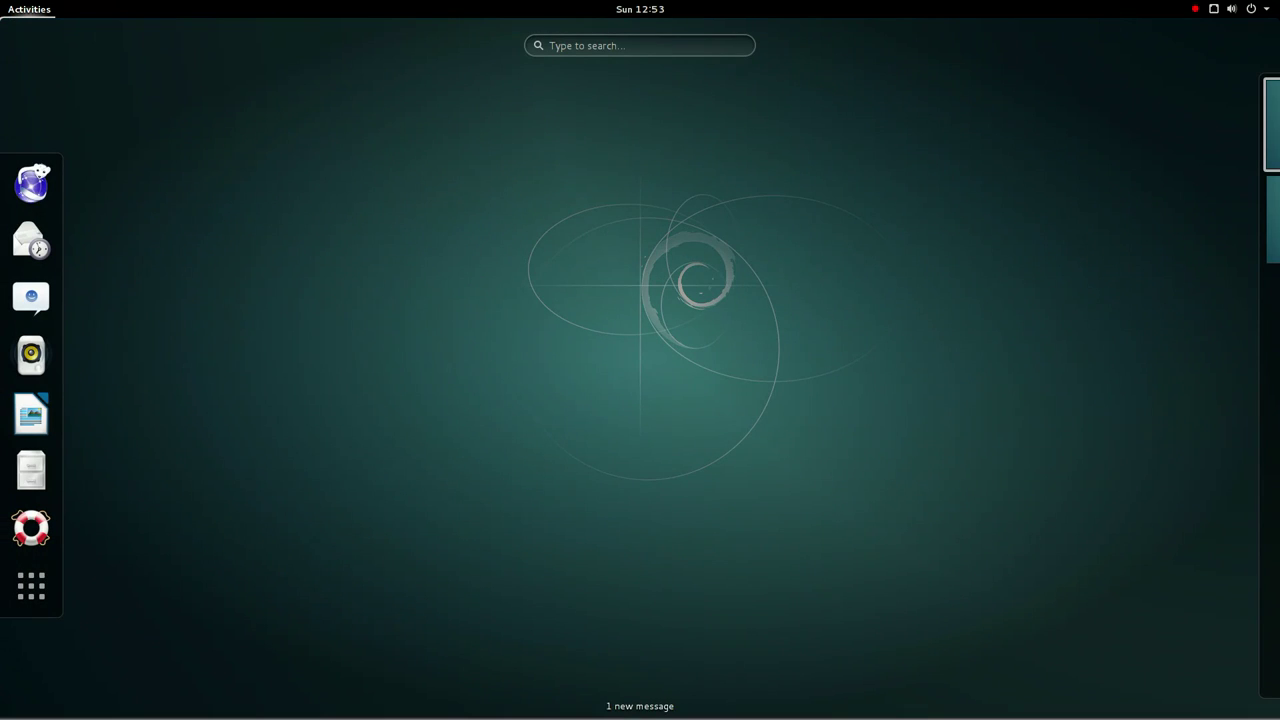
{"action": "mouse_move", "coordinate": [654, 716]}
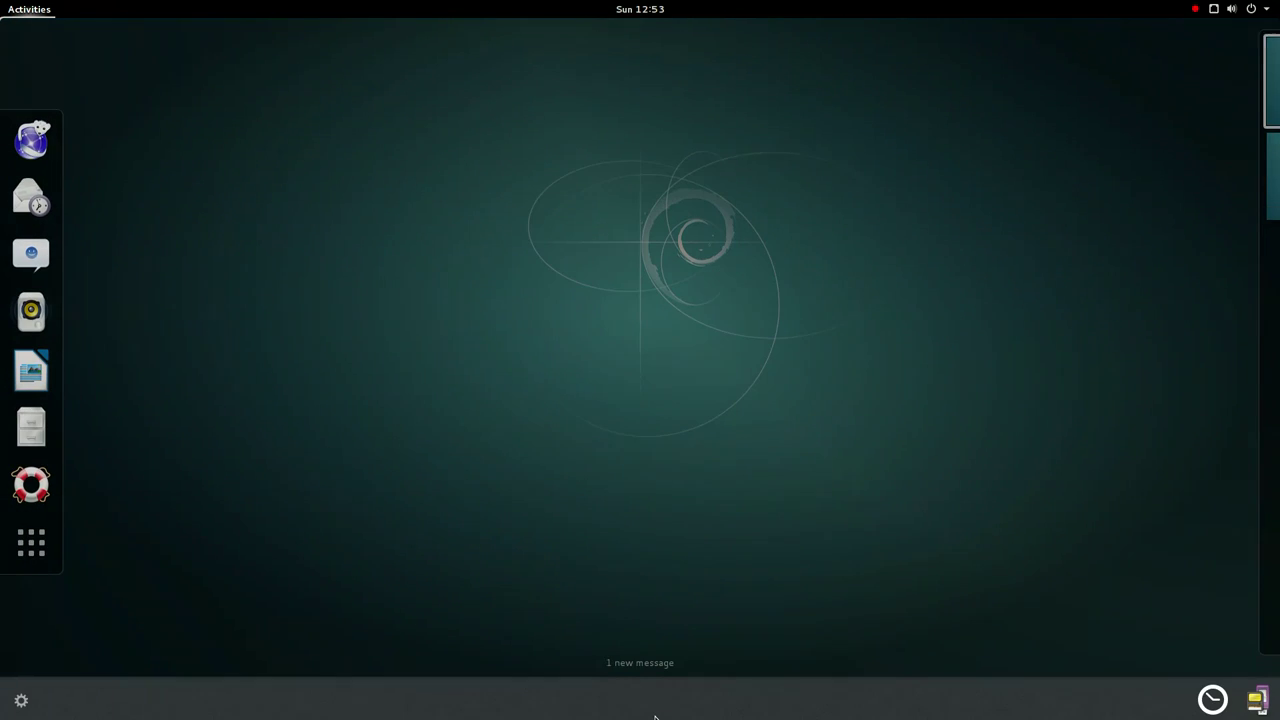
{"action": "left_click", "coordinate": [1213, 695]}
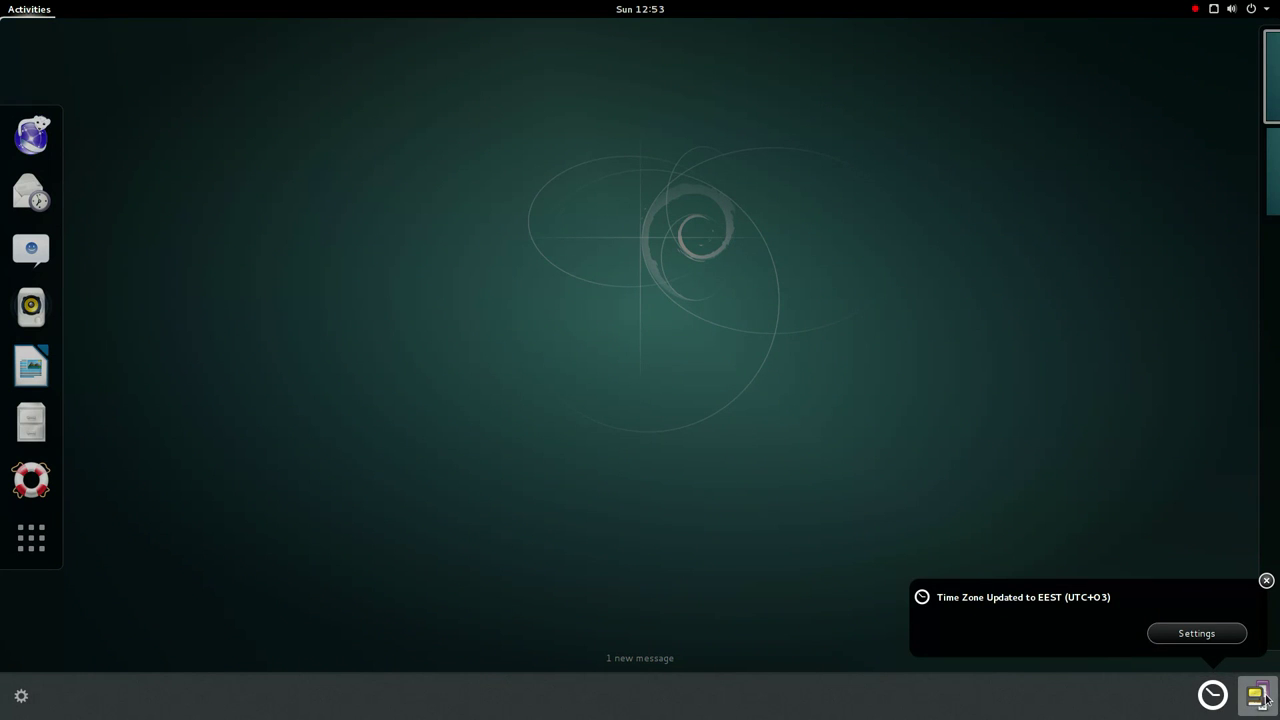
{"action": "left_click", "coordinate": [21, 697]}
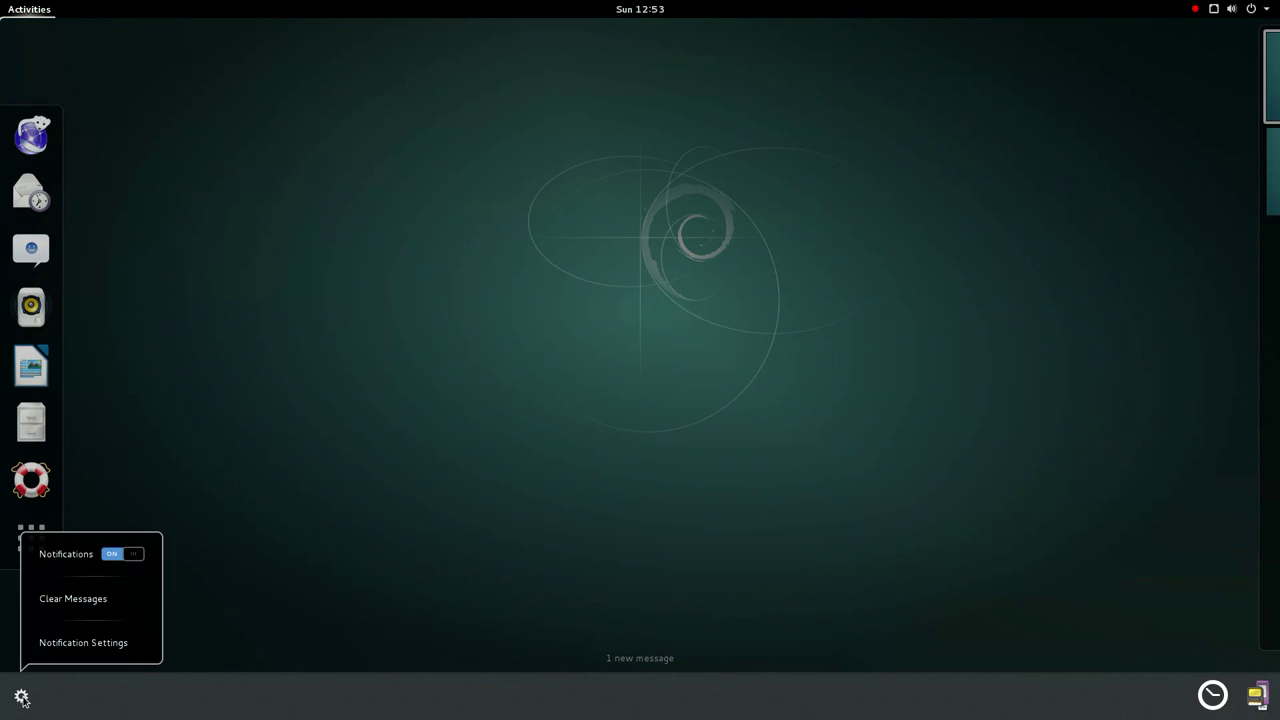
{"action": "left_click", "coordinate": [118, 598]}
{"action": "left_click", "coordinate": [229, 580]}
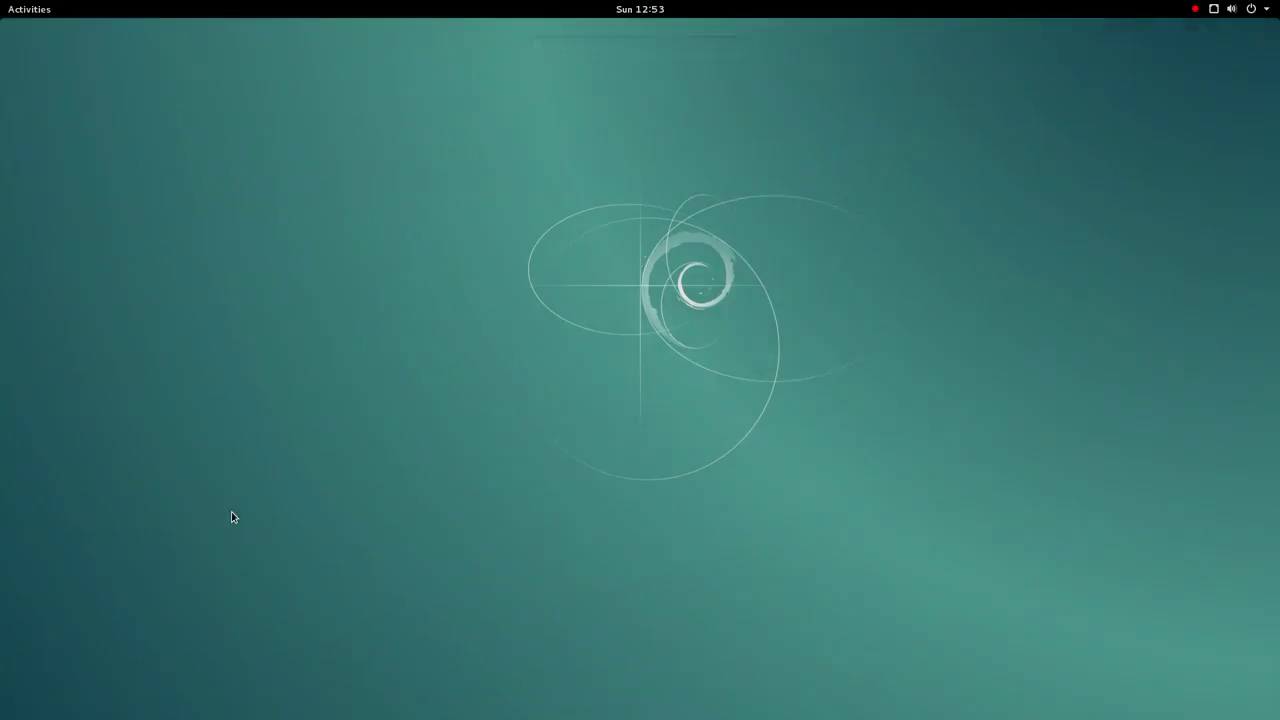
- Reopen Activities and scroll to the second page of all applications
{"action": "mouse_move", "coordinate": [2, 2]}
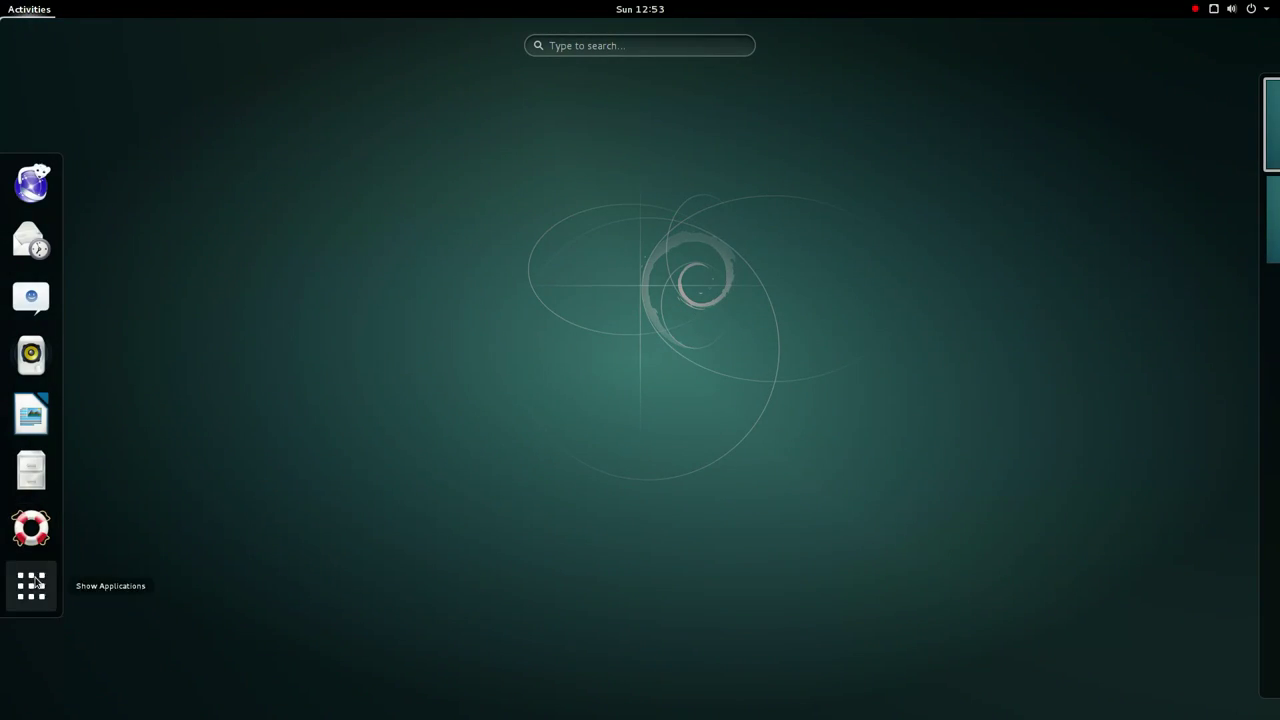
{"action": "key", "text": "Escape"}
{"action": "left_click", "coordinate": [5, 16]}
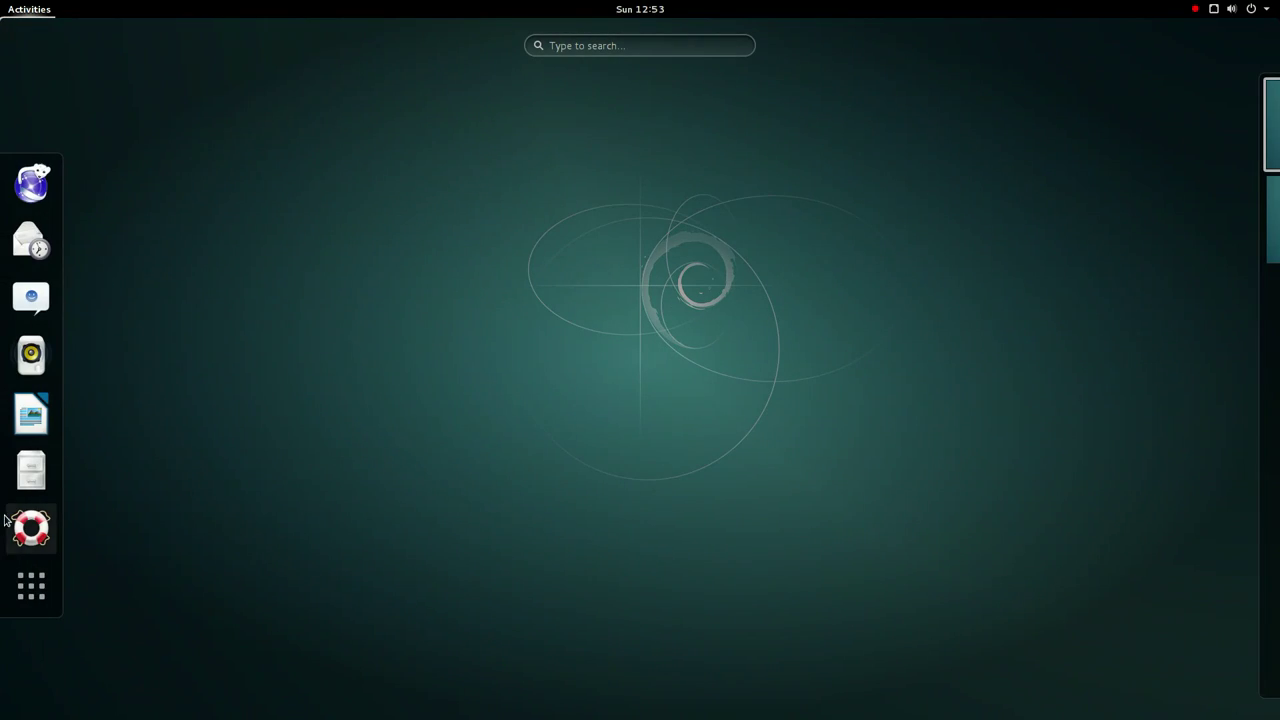
{"action": "left_click", "coordinate": [38, 604]}
{"action": "scroll", "coordinate": [417, 381], "scroll_direction": "down", "scroll_amount": 1}
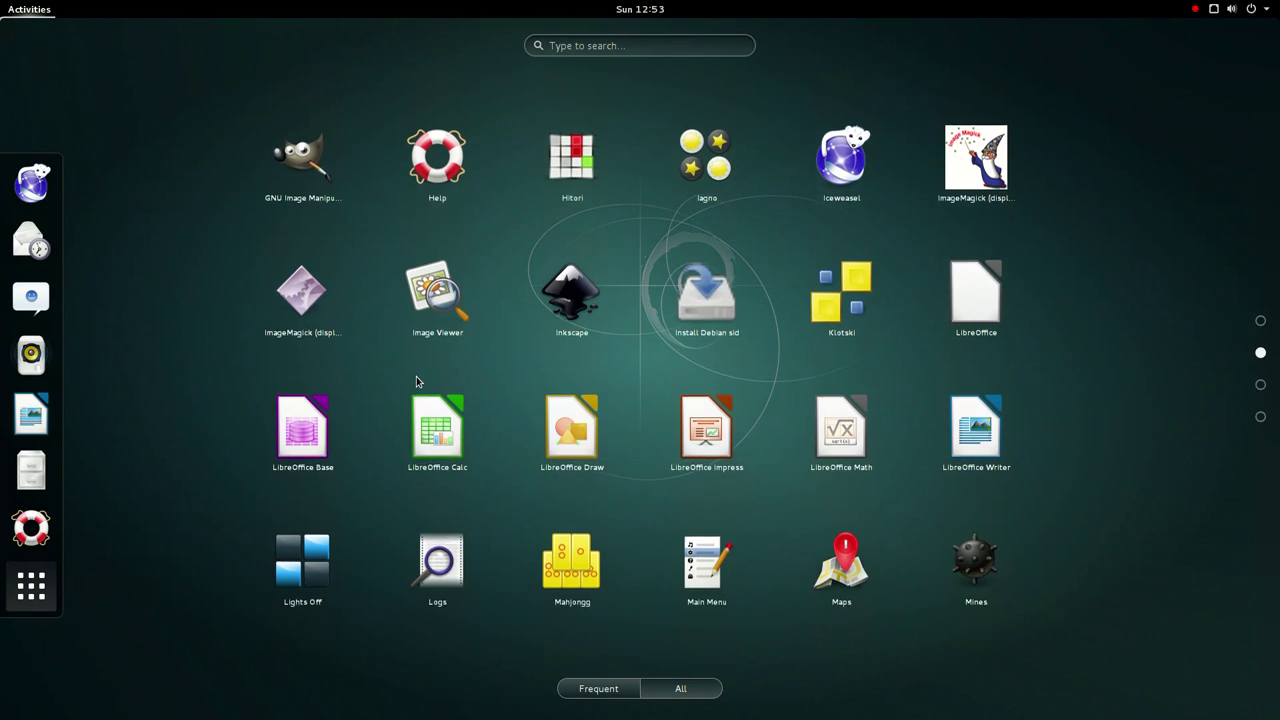
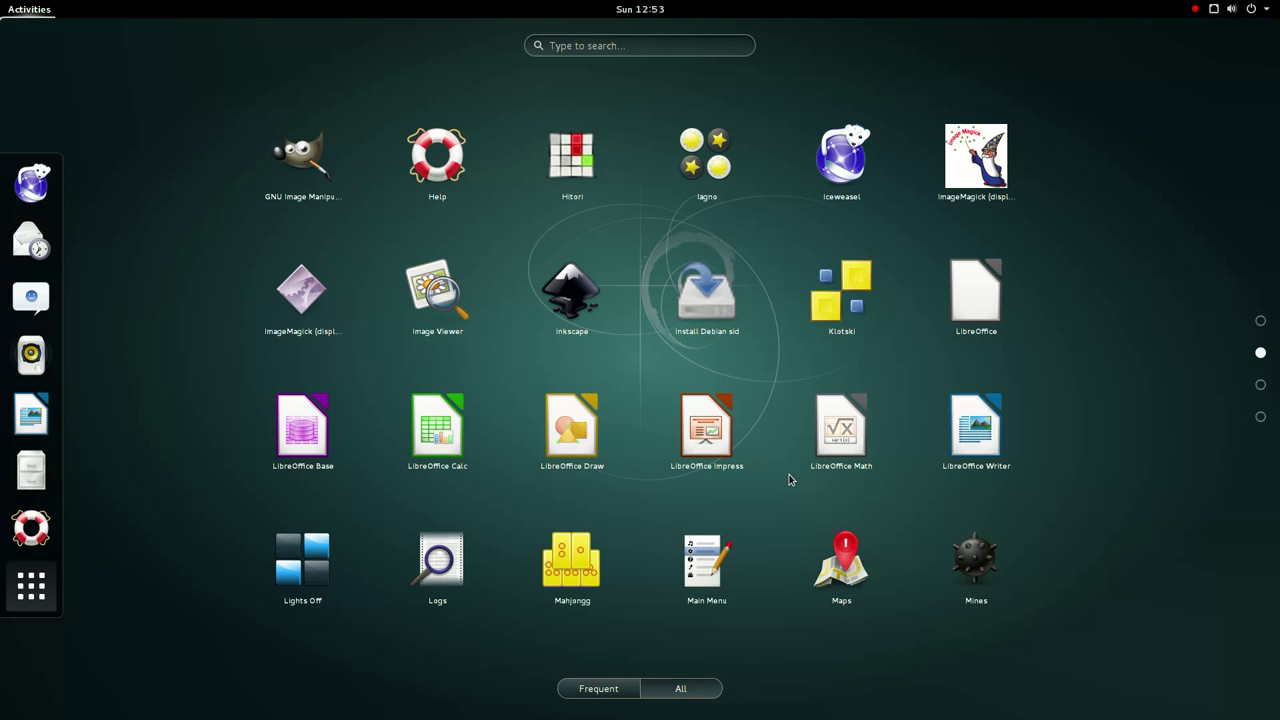
- Page back and forth through the application grid to find Photos
{"action": "scroll", "coordinate": [788, 479], "scroll_direction": "down", "scroll_amount": 1}
{"action": "scroll", "coordinate": [788, 479], "scroll_direction": "up", "scroll_amount": 1}
{"action": "scroll", "coordinate": [788, 479], "scroll_direction": "down", "scroll_amount": 2}
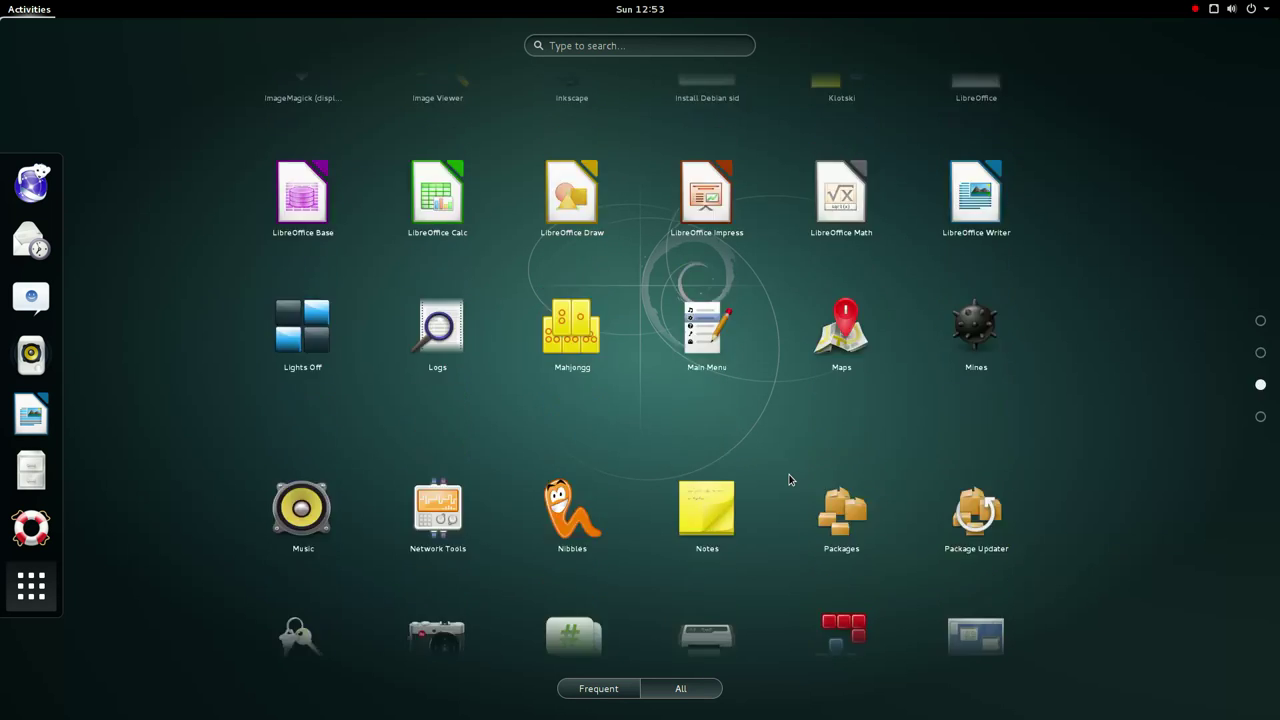
{"action": "scroll", "coordinate": [788, 479], "scroll_direction": "up", "scroll_amount": 1}
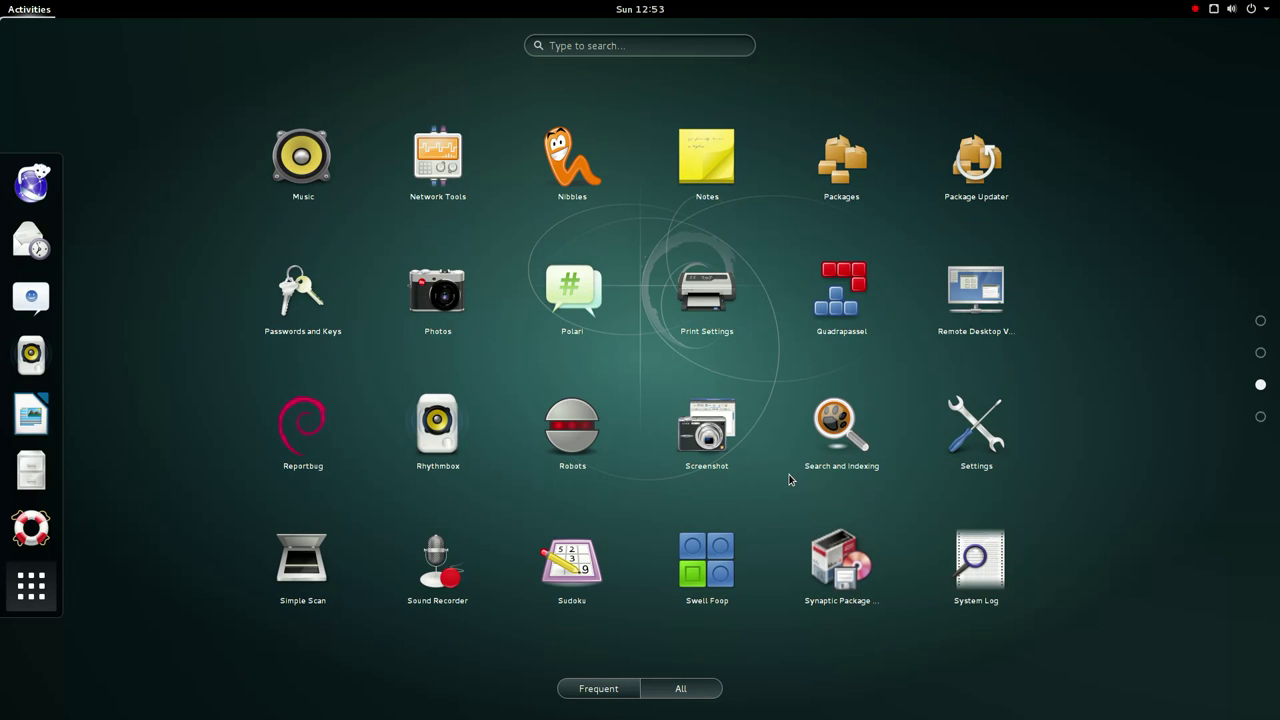
- Launch Photos and check its empty Albums and Favorites views
{"action": "left_click", "coordinate": [426, 316]}
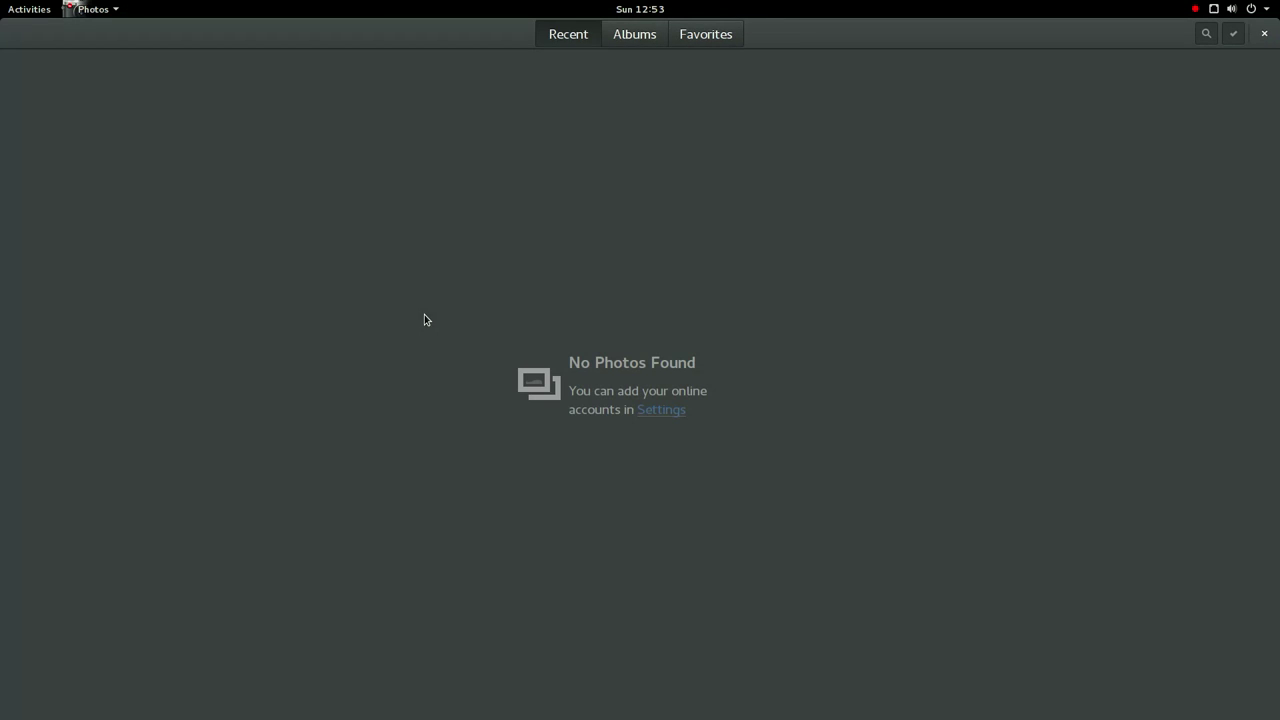
{"action": "left_click", "coordinate": [620, 42]}
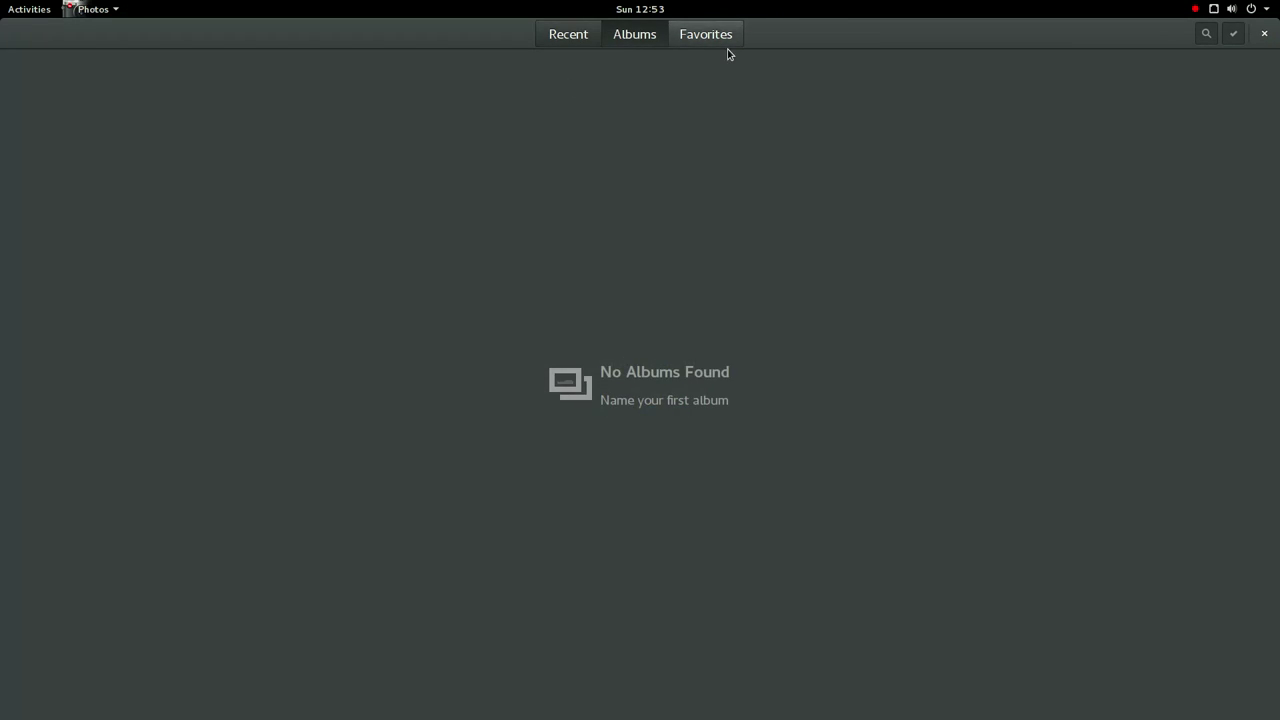
{"action": "left_click", "coordinate": [724, 42]}
- View the Photos 3.14.2 About credits, then quit Photos and return to Activities
{"action": "left_click", "coordinate": [95, 9]}
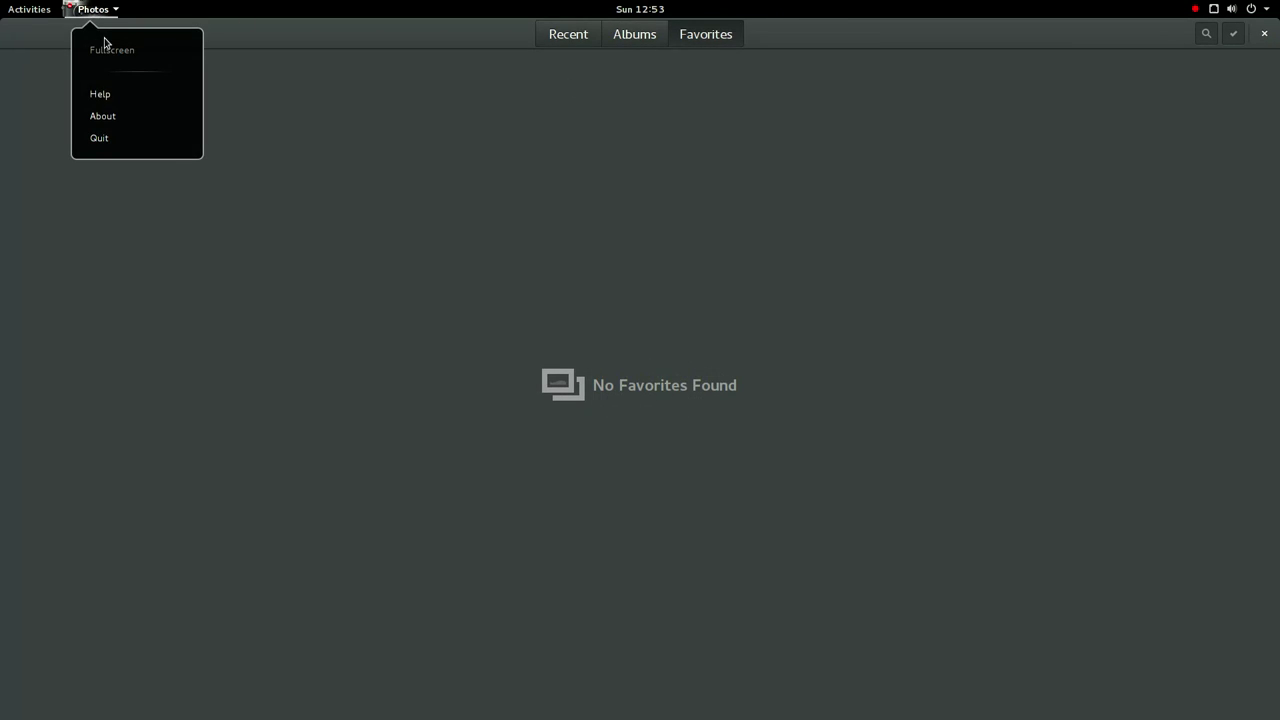
{"action": "left_click", "coordinate": [127, 120]}
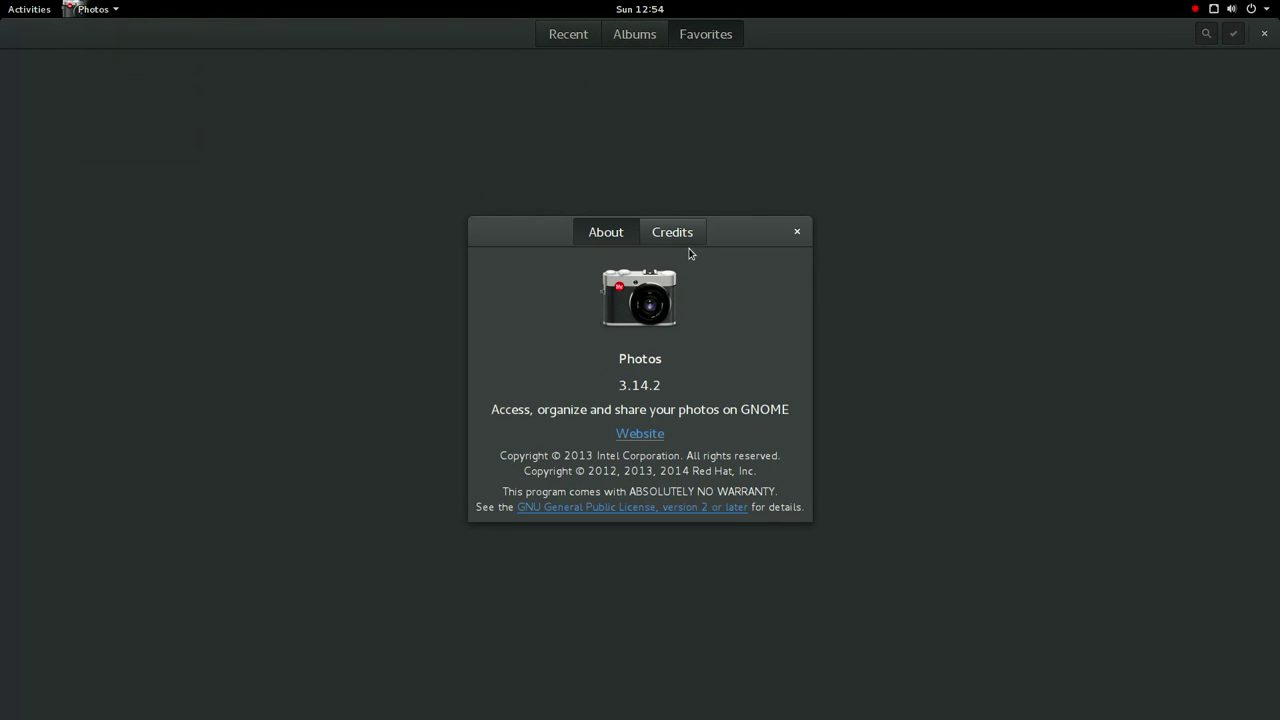
{"action": "left_click", "coordinate": [687, 244]}
{"action": "left_click", "coordinate": [798, 232]}
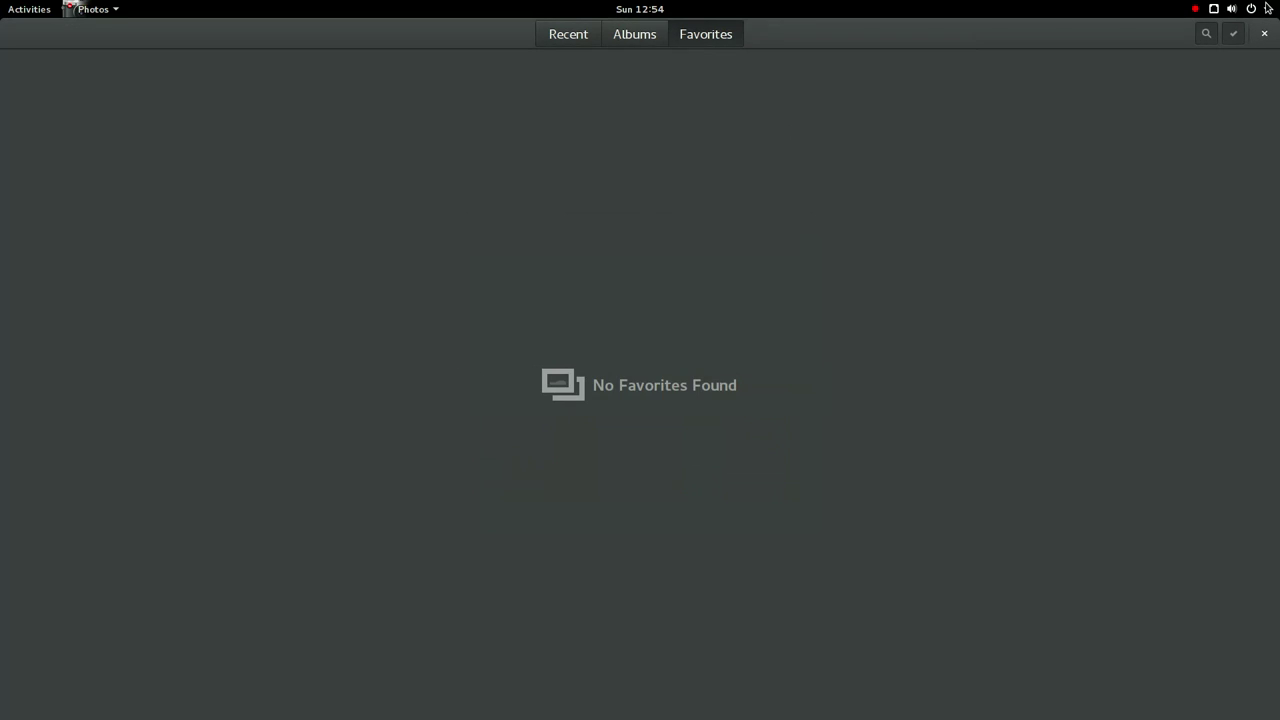
{"action": "left_click", "coordinate": [1264, 33]}
{"action": "left_click", "coordinate": [50, 8]}
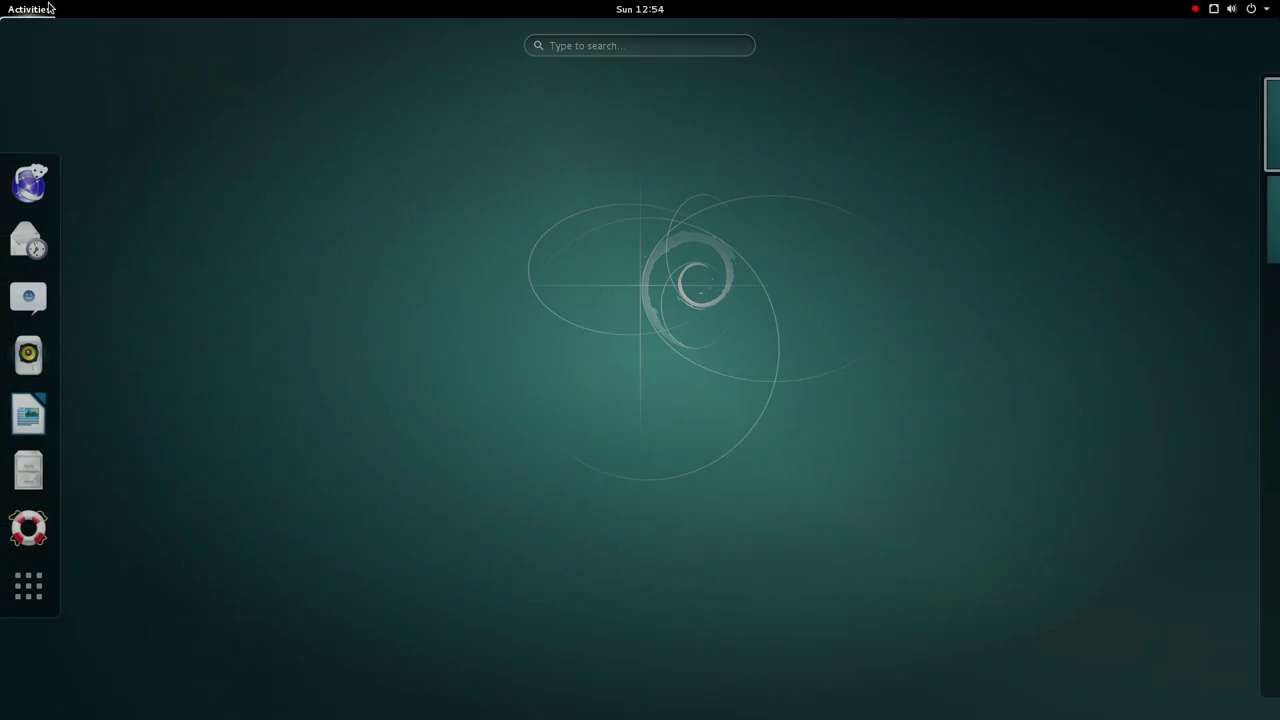
- Launch Packages from the application grid and search for 'font'
{"action": "left_click", "coordinate": [32, 592]}
{"action": "scroll", "coordinate": [428, 408], "scroll_direction": "down", "scroll_amount": 2}
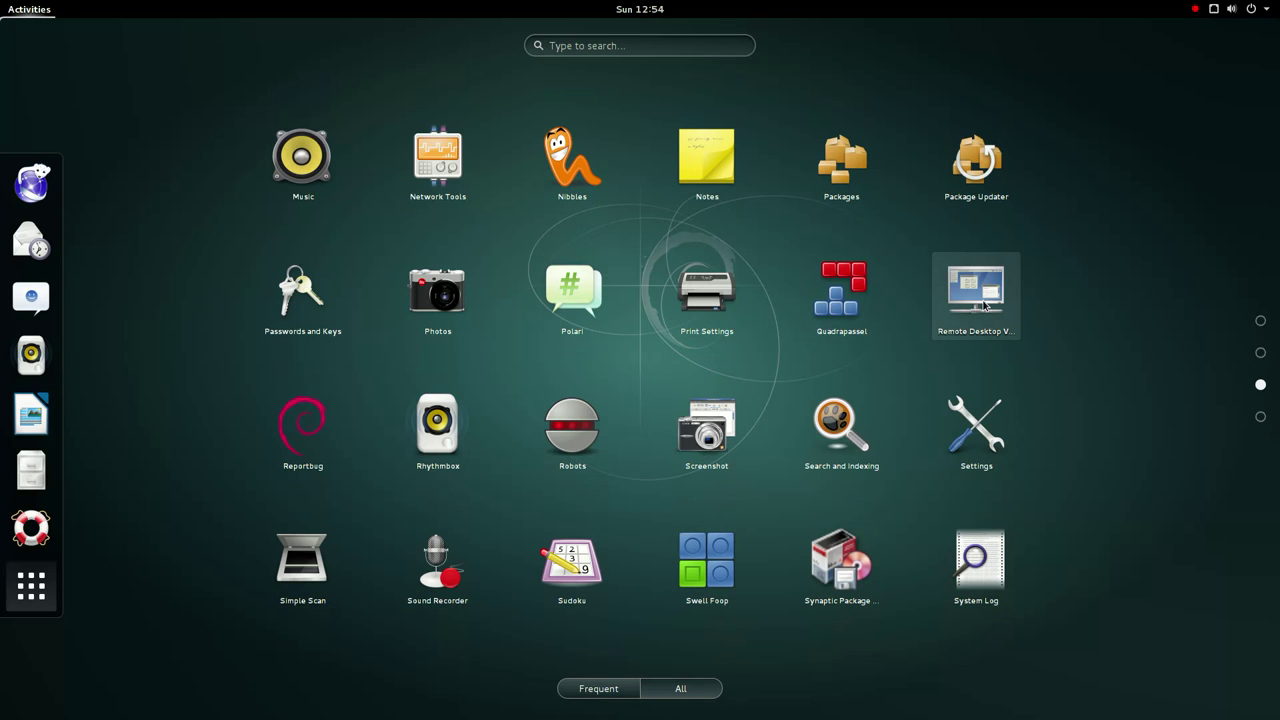
{"action": "left_click", "coordinate": [815, 195]}
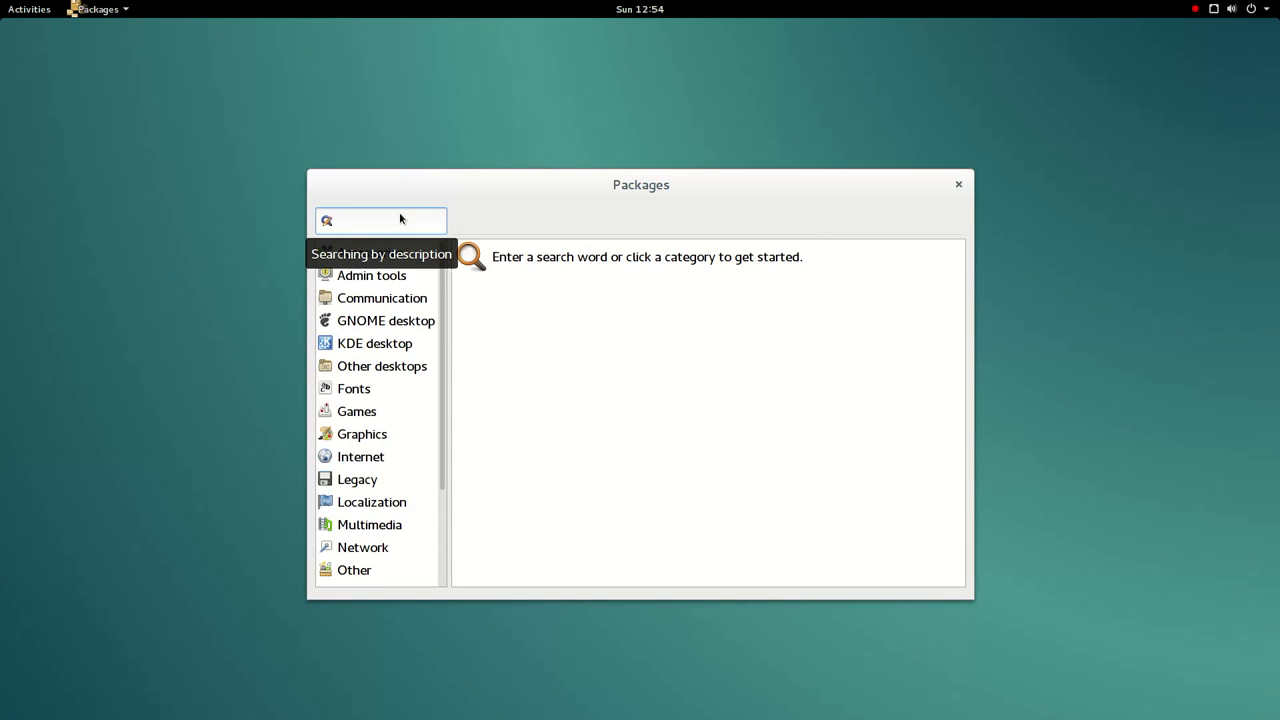
{"action": "type", "text": "font"}
{"action": "key", "text": "Return"}
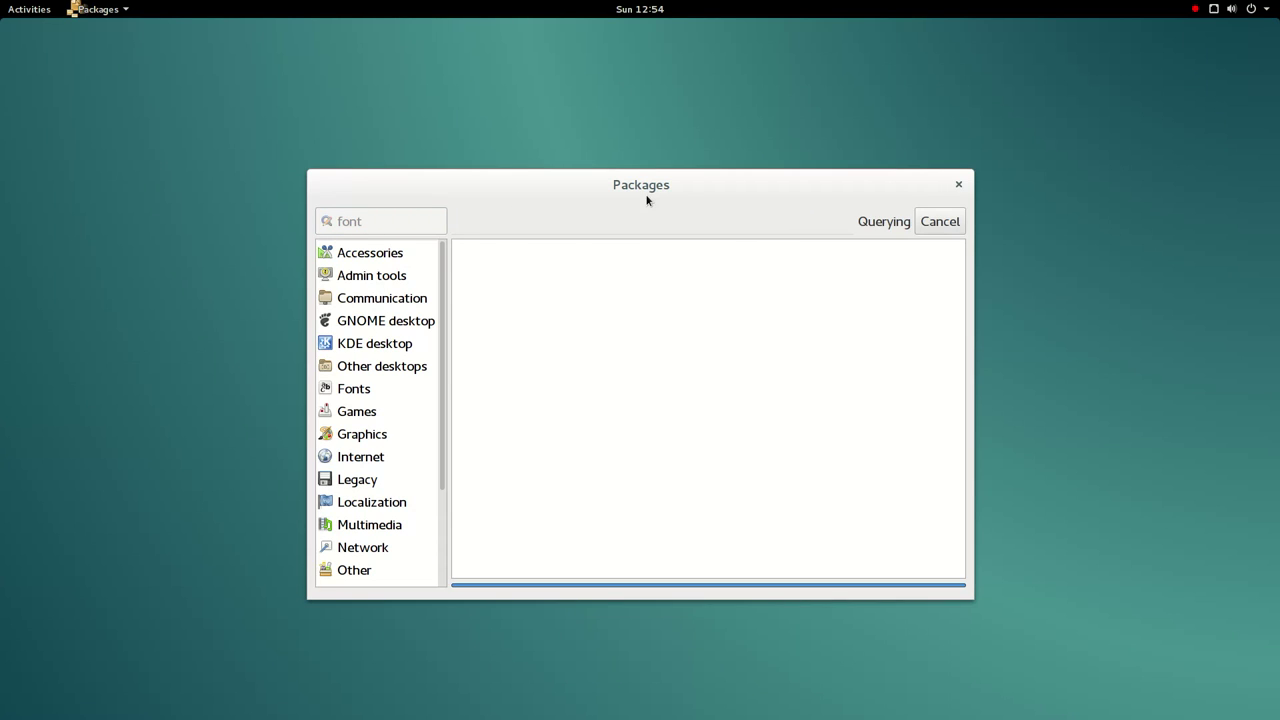
- Run package searches for 'calc' and then 'math'
{"action": "scroll", "coordinate": [563, 292], "scroll_direction": "down", "scroll_amount": 5}
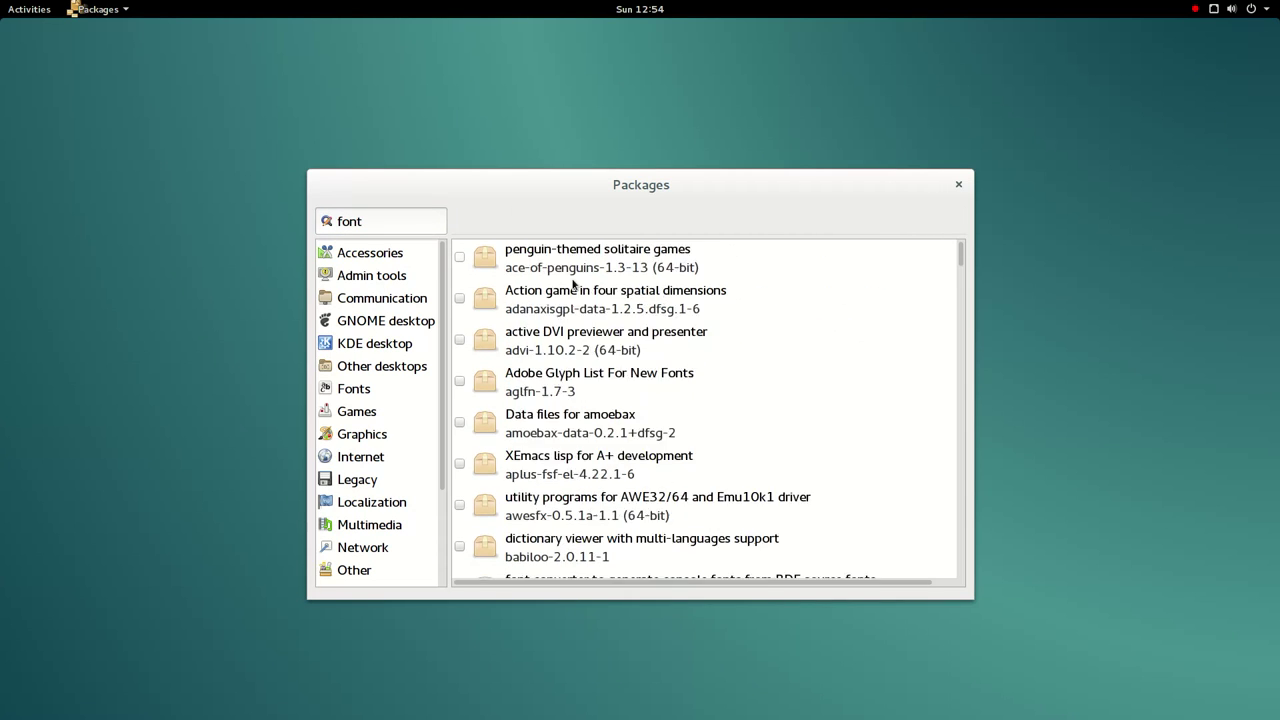
{"action": "double_click", "coordinate": [407, 229]}
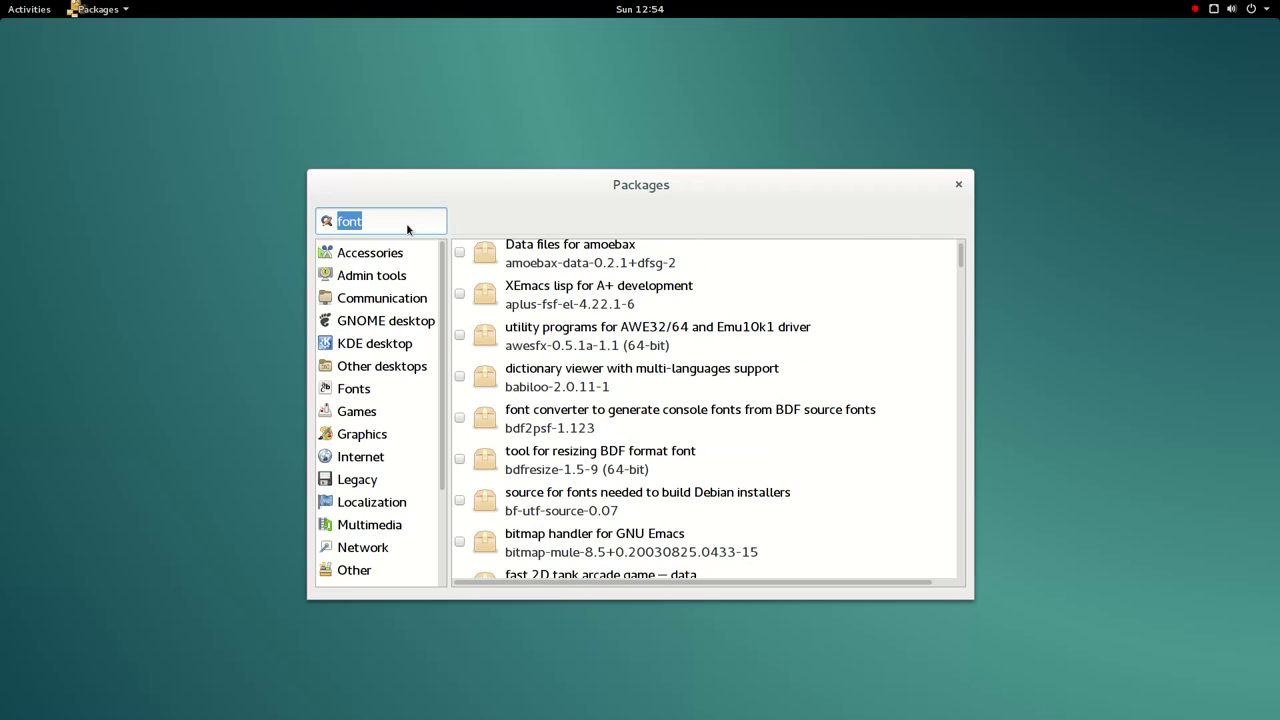
{"action": "type", "text": "calc"}
{"action": "key", "text": "Return"}
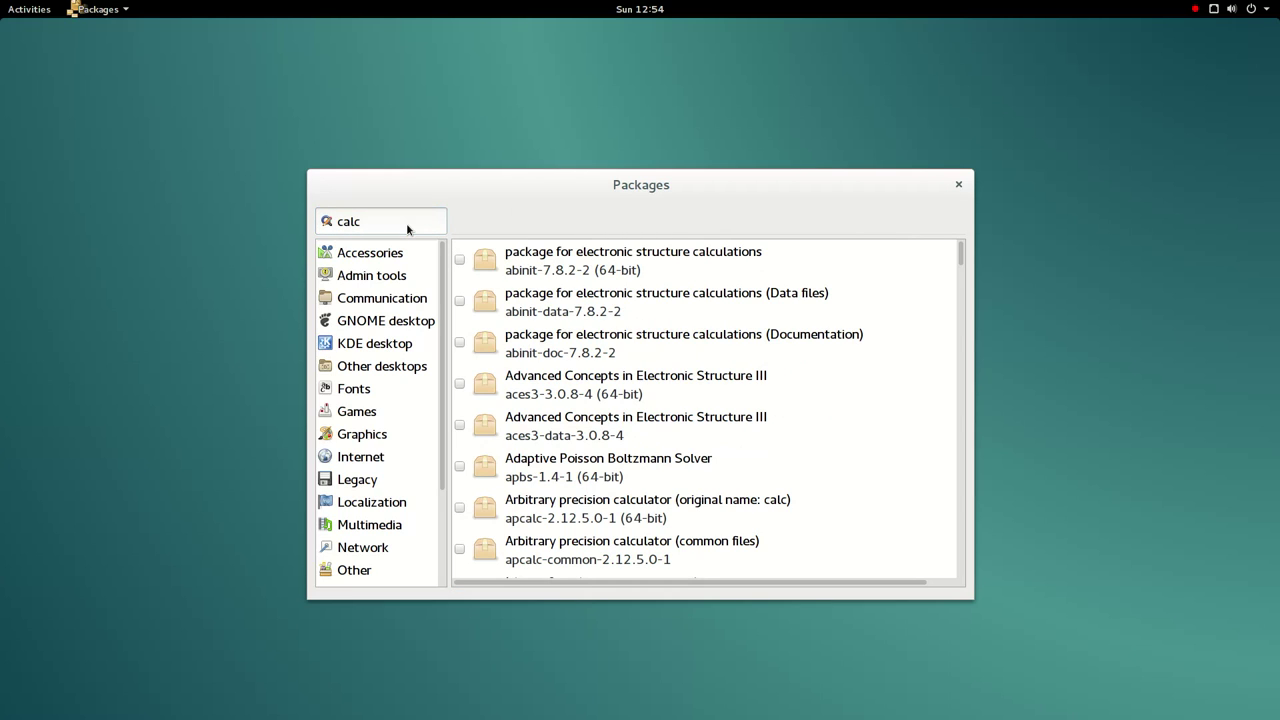
{"action": "scroll", "coordinate": [500, 420], "scroll_direction": "down", "scroll_amount": 10}
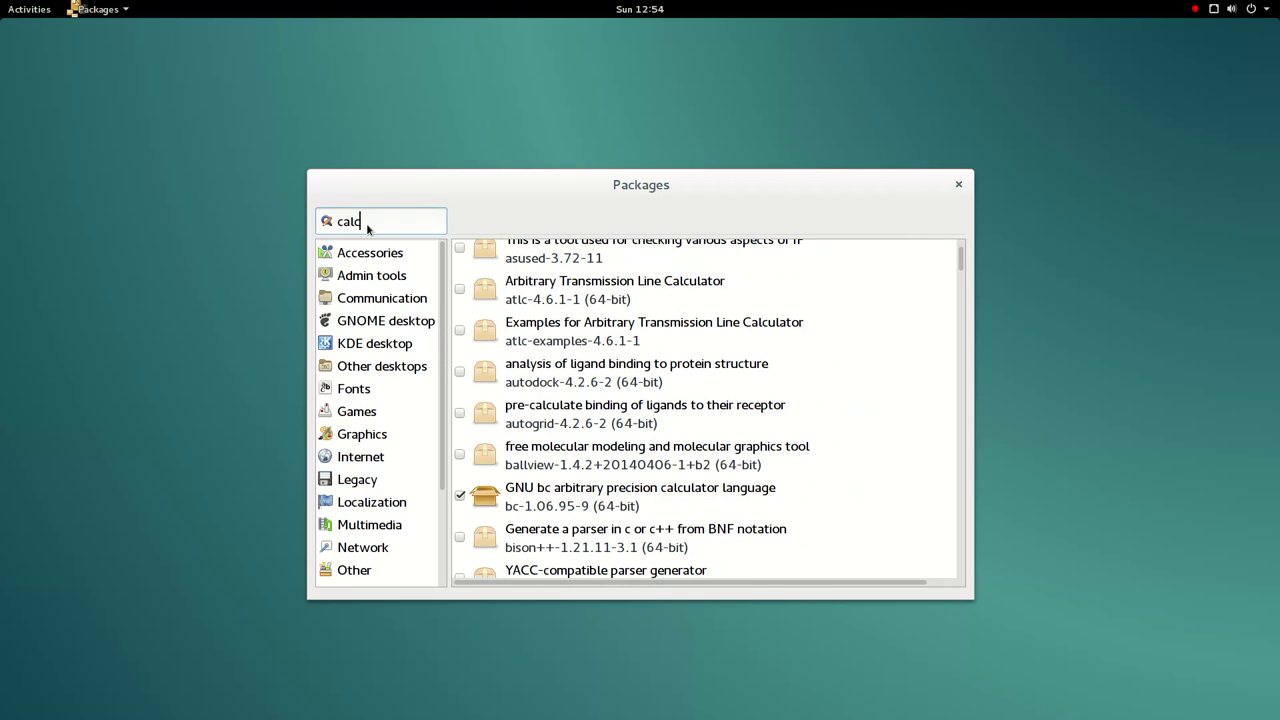
{"action": "type", "text": "math"}
{"action": "key", "text": "Return"}
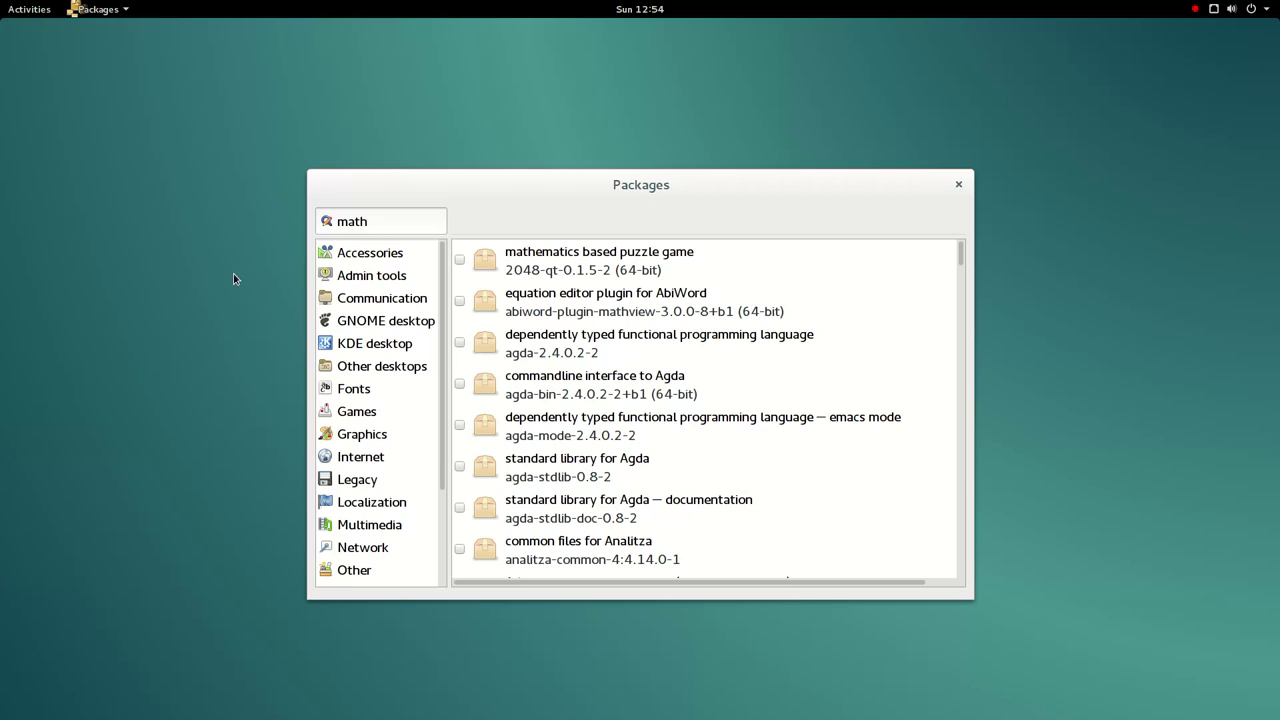
- Browse the Internet, Fonts and finally Games package categories
{"action": "left_click", "coordinate": [332, 455]}
{"action": "left_click", "coordinate": [344, 392]}
{"action": "left_click", "coordinate": [346, 411]}
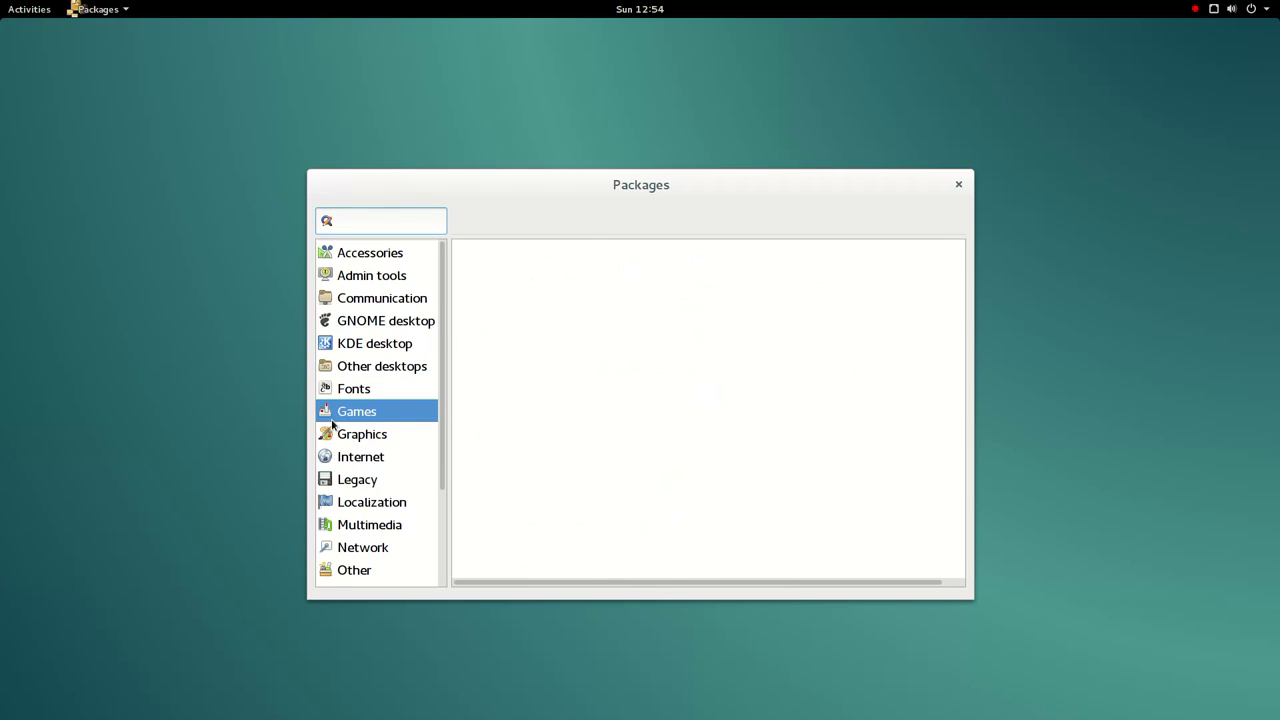
- Maximize the Packages window and scroll through the Games list
{"action": "double_click", "coordinate": [678, 207]}
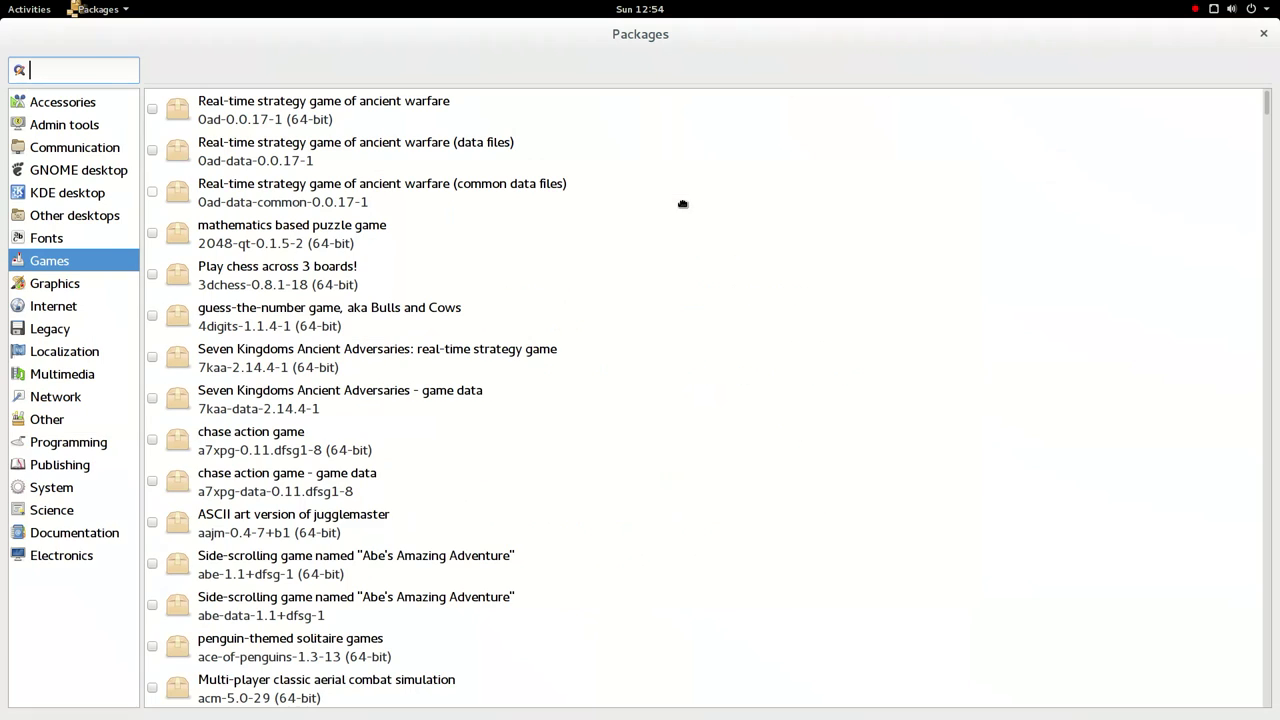
{"action": "scroll", "coordinate": [535, 285], "scroll_direction": "down", "scroll_amount": 10}
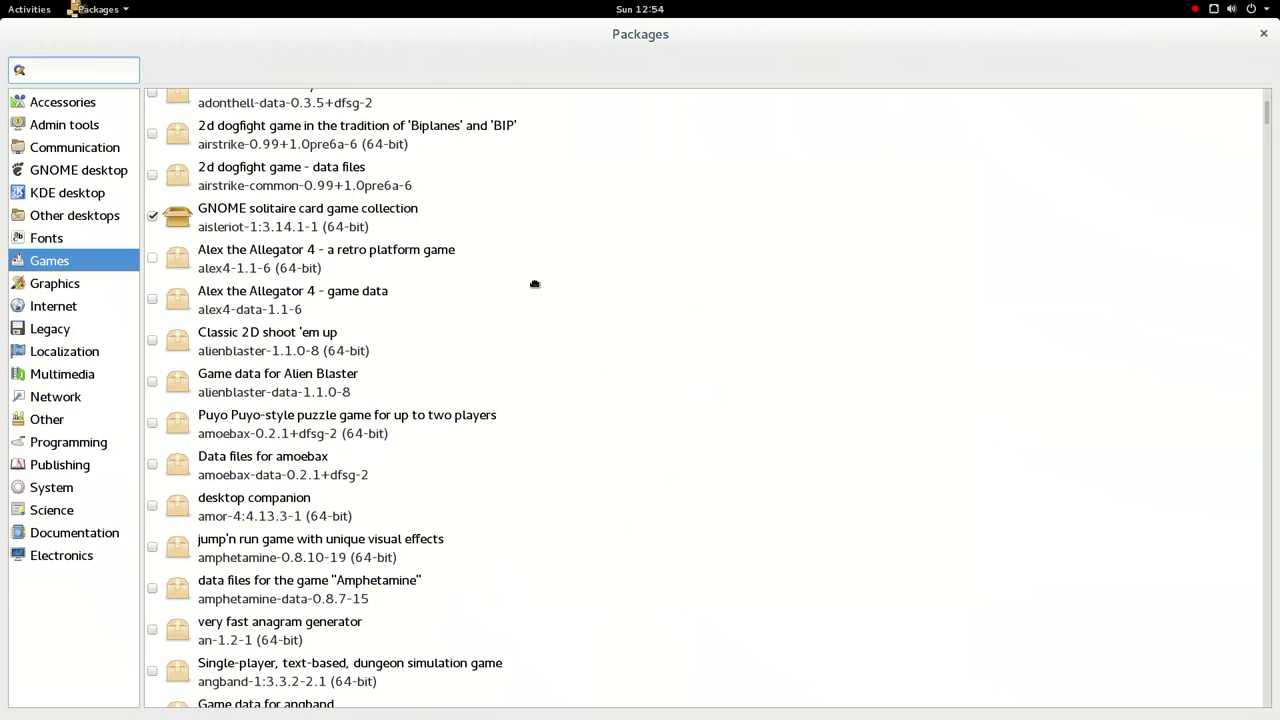
{"action": "scroll", "coordinate": [535, 285], "scroll_direction": "down", "scroll_amount": 15}
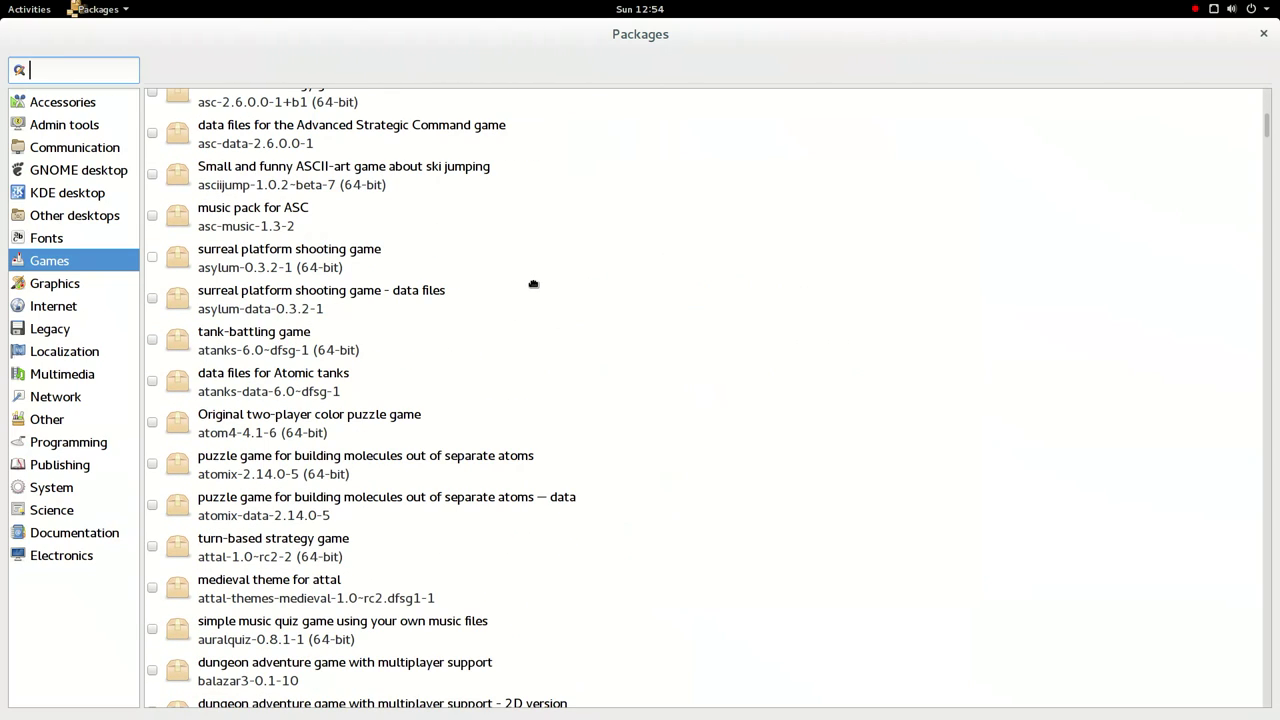
- Review the Packages 3.14.0 credits and GPL v2 licence, then quit Packages
{"action": "left_click", "coordinate": [98, 9]}
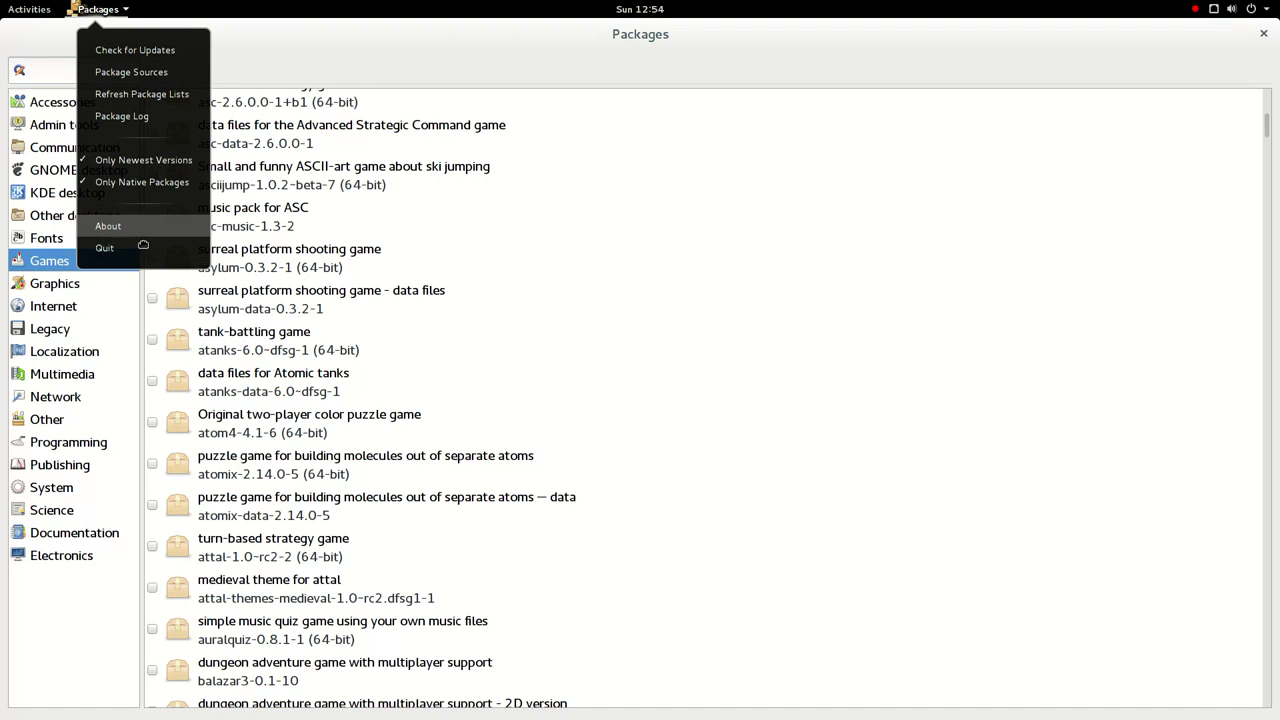
{"action": "left_click", "coordinate": [143, 240]}
{"action": "left_click", "coordinate": [645, 259]}
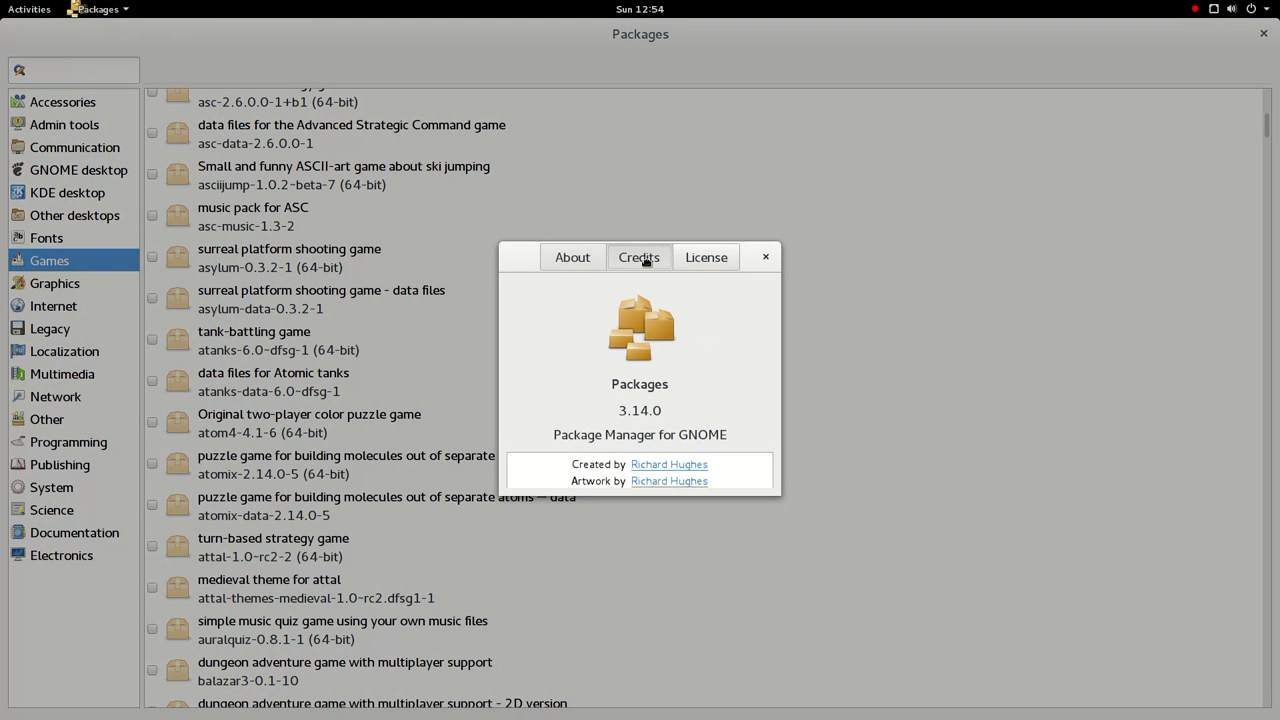
{"action": "left_click", "coordinate": [588, 260]}
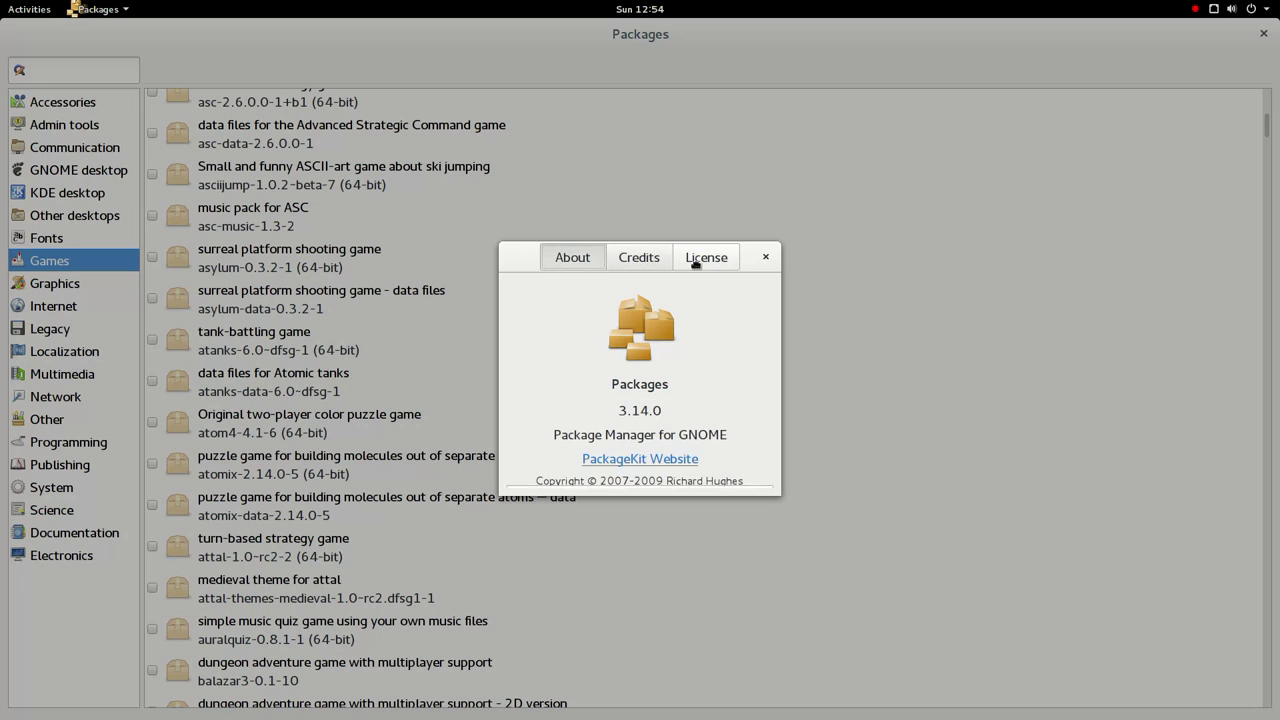
{"action": "left_click", "coordinate": [695, 261]}
{"action": "left_click", "coordinate": [768, 256]}
{"action": "left_click", "coordinate": [1263, 33]}
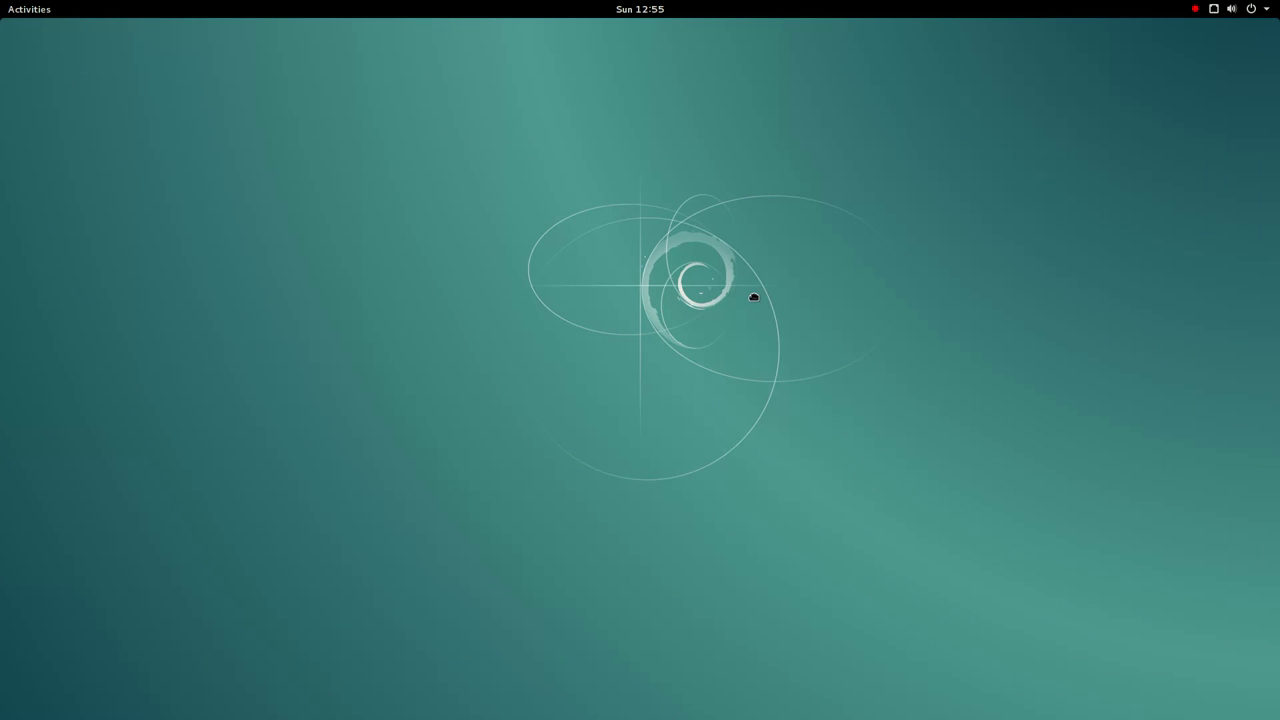
- Launch the Polari IRC client from page 3 of the application grid
{"action": "mouse_move", "coordinate": [2, 2]}
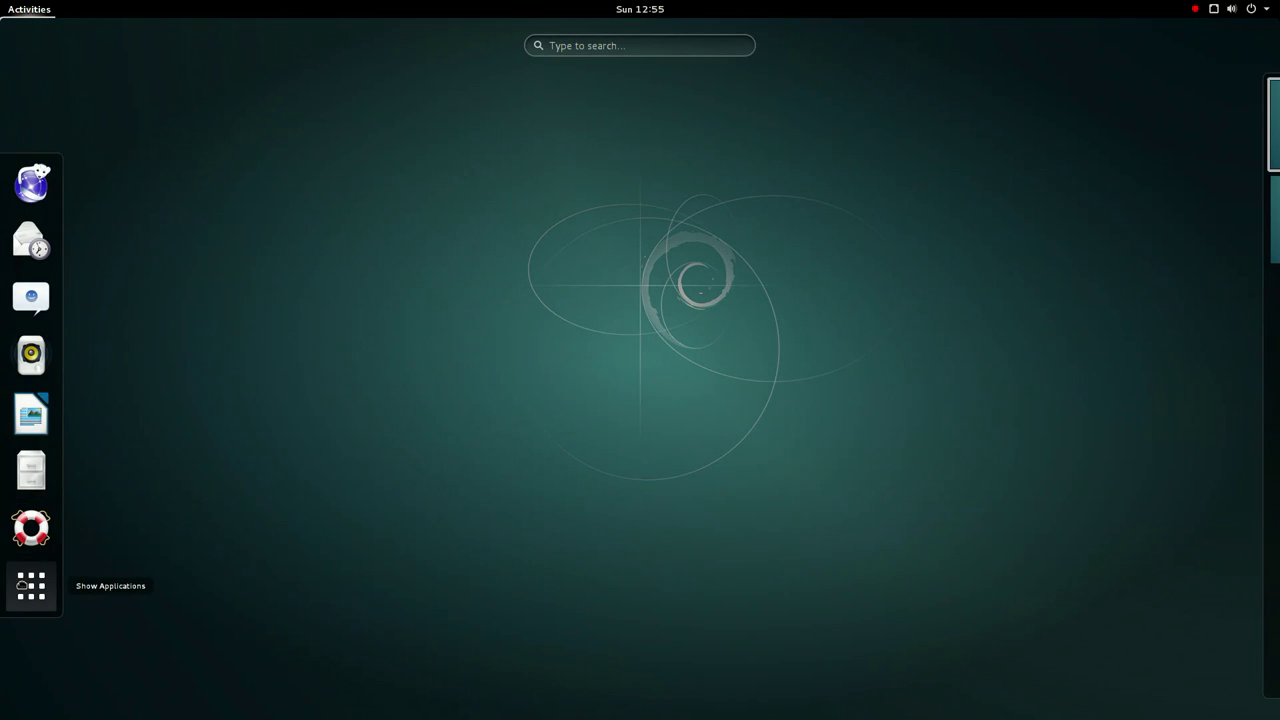
{"action": "left_click", "coordinate": [31, 586]}
{"action": "scroll", "coordinate": [580, 425], "scroll_direction": "down", "scroll_amount": 2}
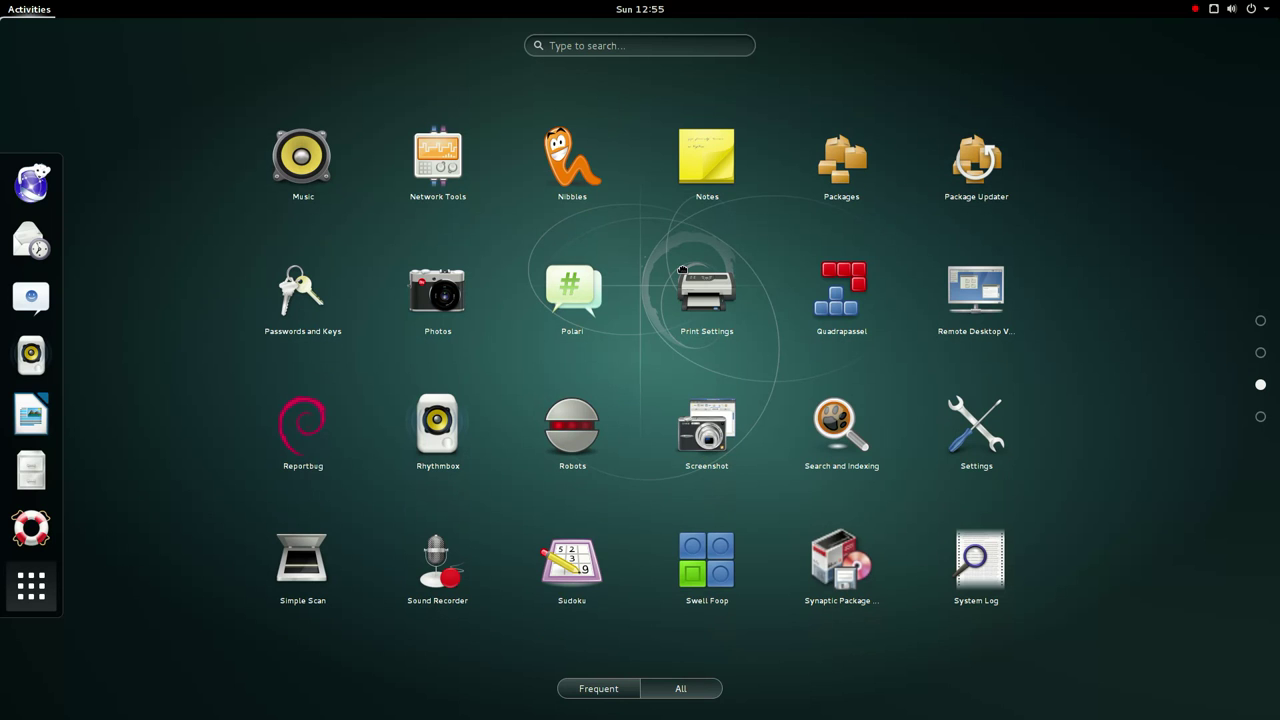
{"action": "left_click", "coordinate": [584, 300]}
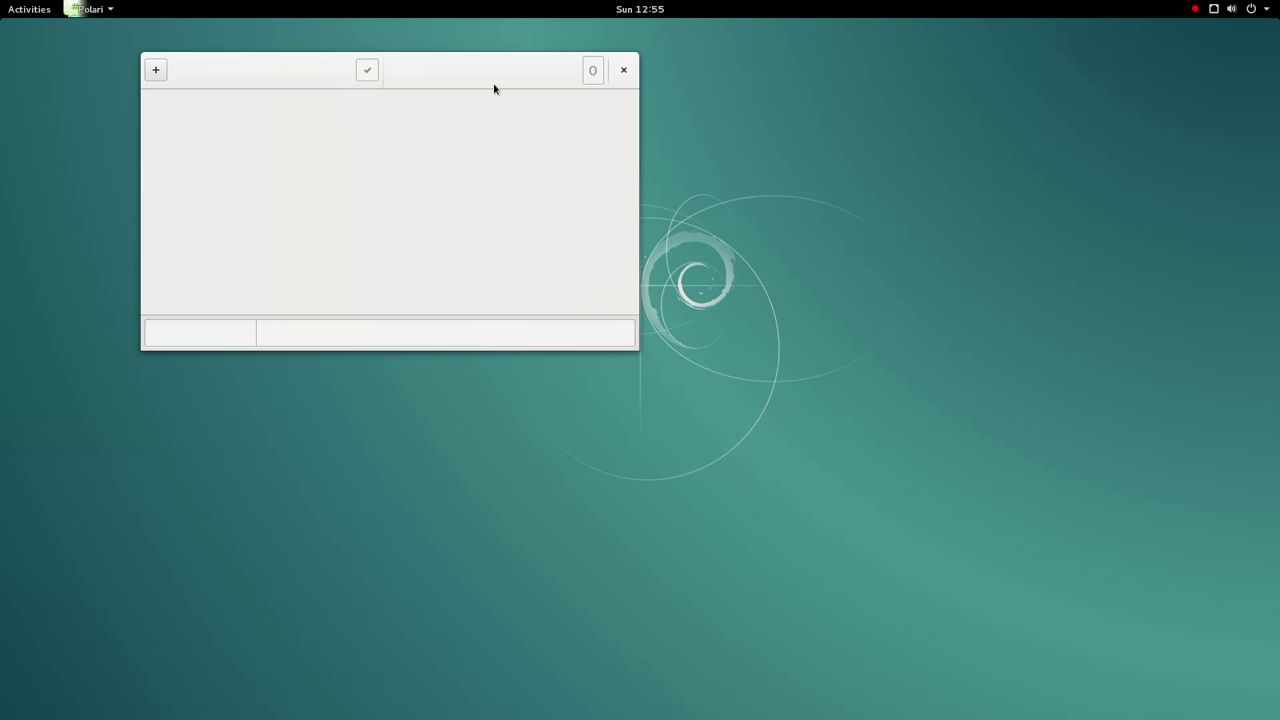
- Cancel a room join and start adding a new connection from Polari's Connections list
{"action": "left_click", "coordinate": [159, 80]}
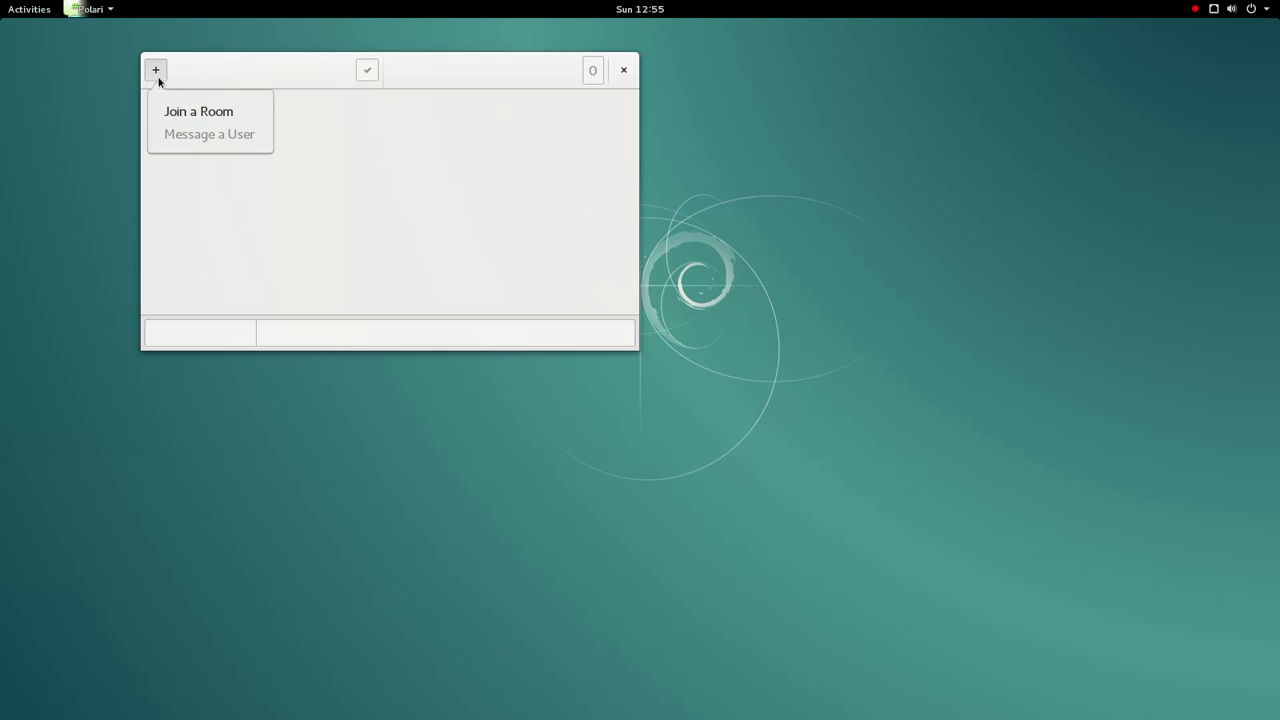
{"action": "left_click", "coordinate": [182, 110]}
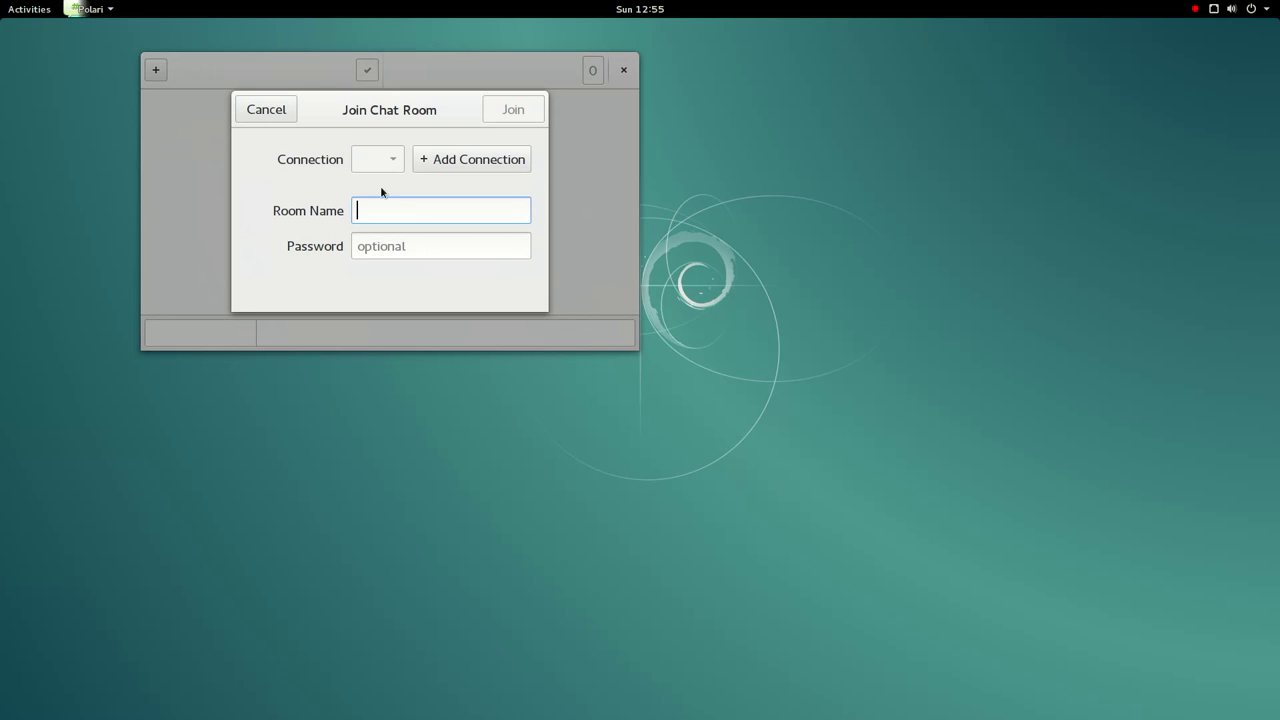
{"action": "left_click", "coordinate": [266, 110]}
{"action": "left_click", "coordinate": [90, 9]}
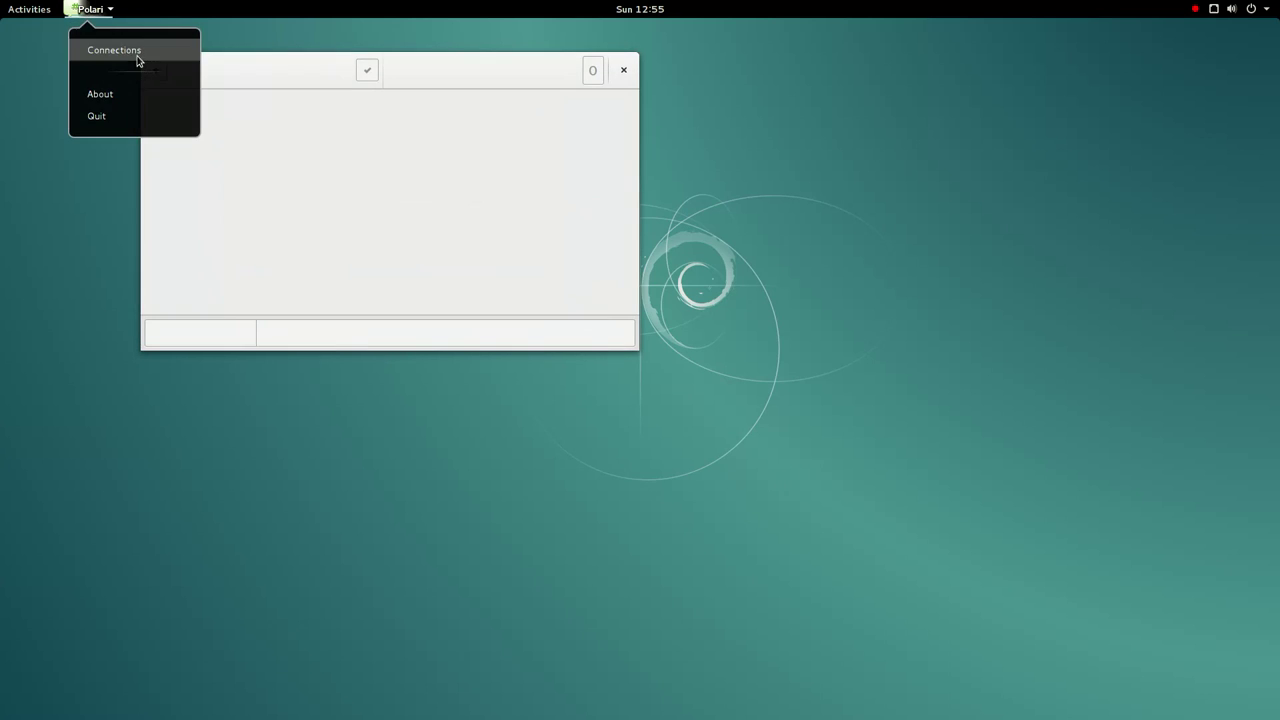
{"action": "left_click", "coordinate": [137, 50]}
{"action": "left_click", "coordinate": [264, 297]}
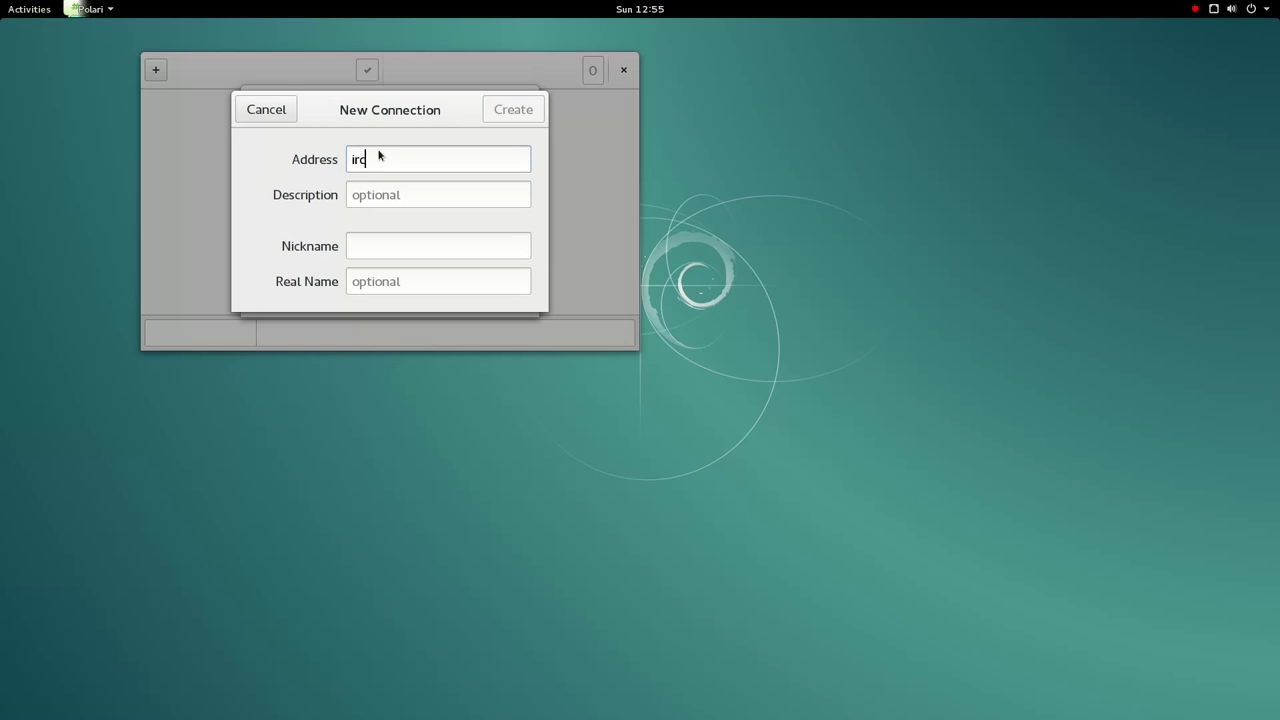
- Create connection irc.freenode.org:6667, described 'freenode', with your chosen nickname
{"action": "type", "text": "irc.freenode.org"}
{"action": "key", "text": "Tab"}
{"action": "type", "text": "freenode"}
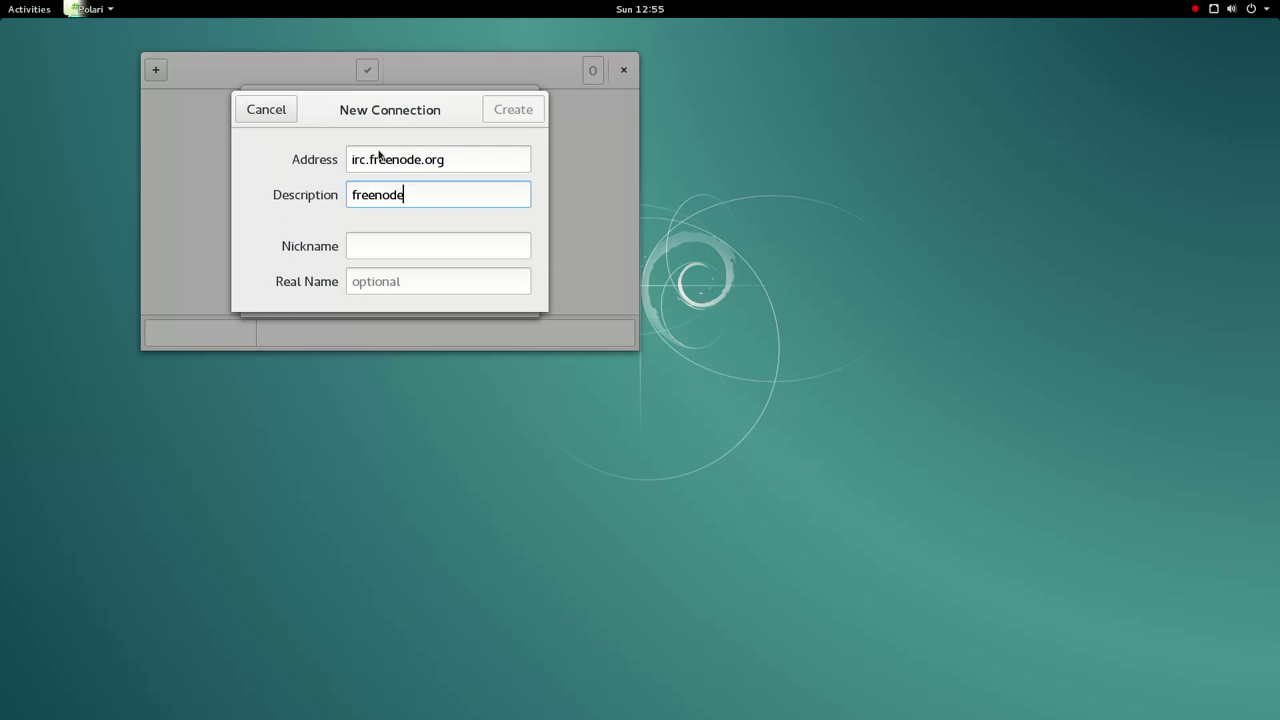
{"action": "left_click", "coordinate": [471, 159]}
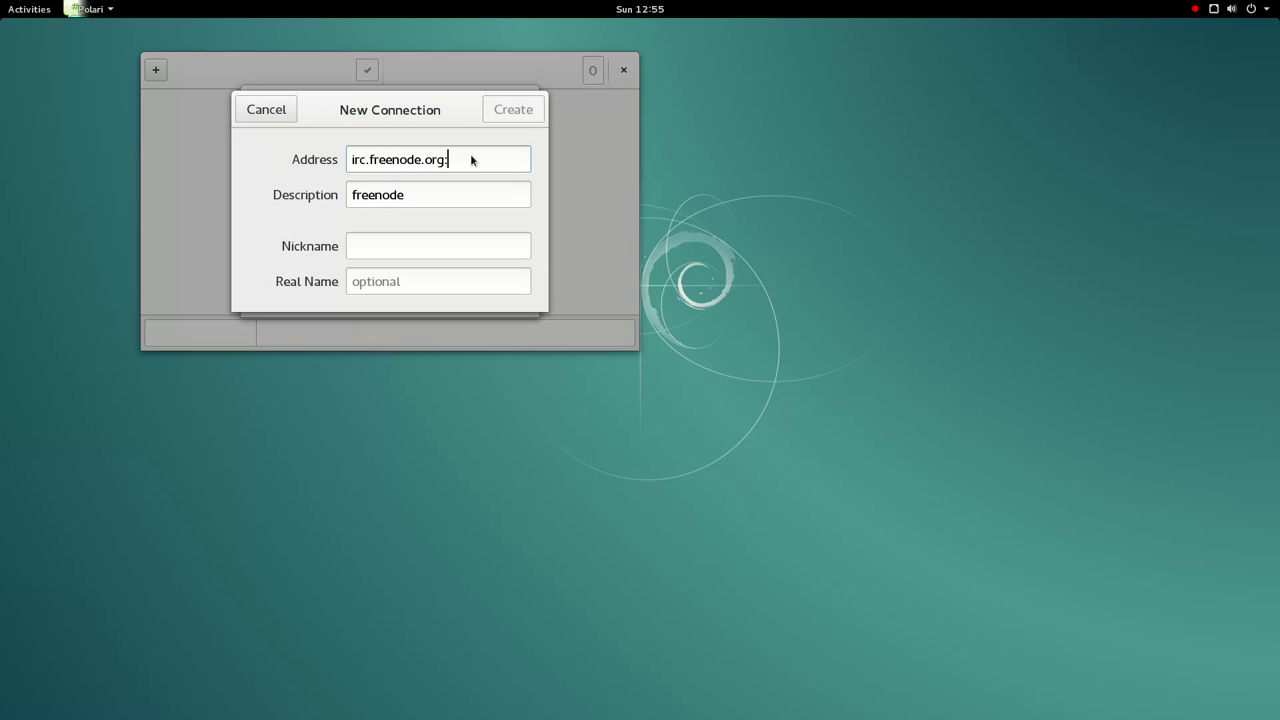
{"action": "type", "text": ":6667"}
{"action": "left_click", "coordinate": [410, 254]}
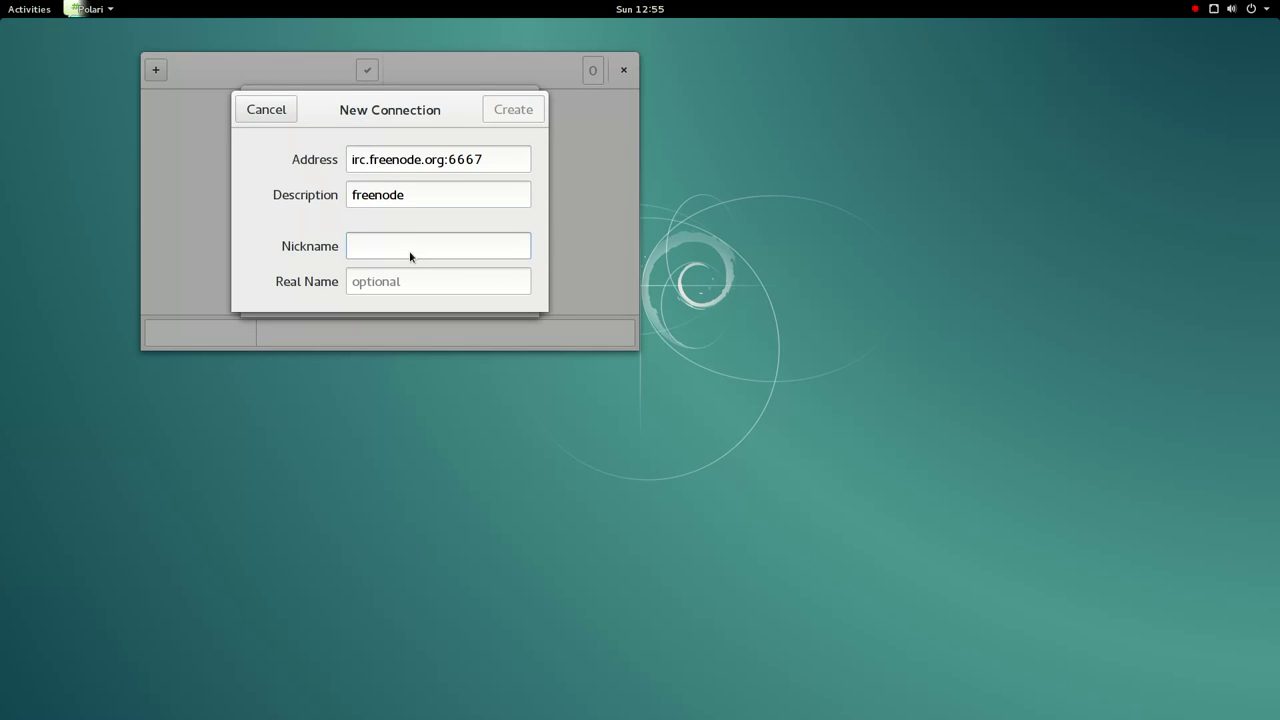
{"action": "type", "text": "paulcarr"}
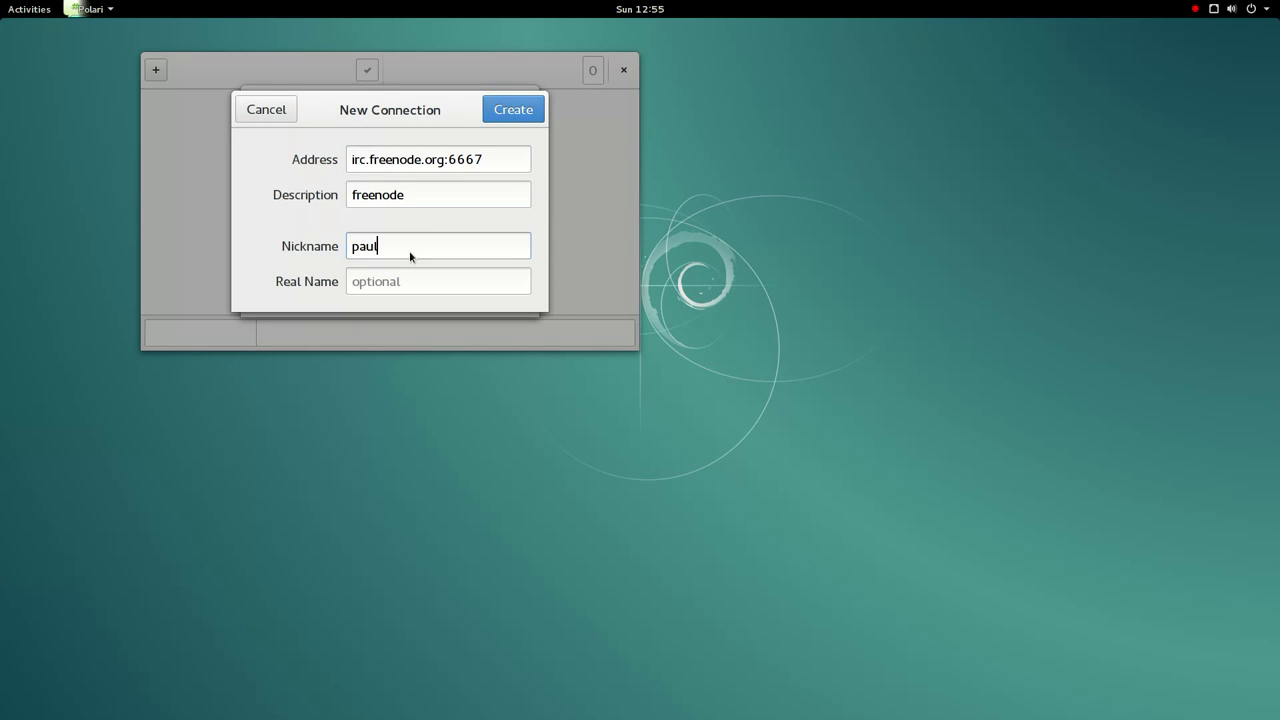
{"action": "type", "text": "oty"}
{"action": "left_click", "coordinate": [522, 112]}
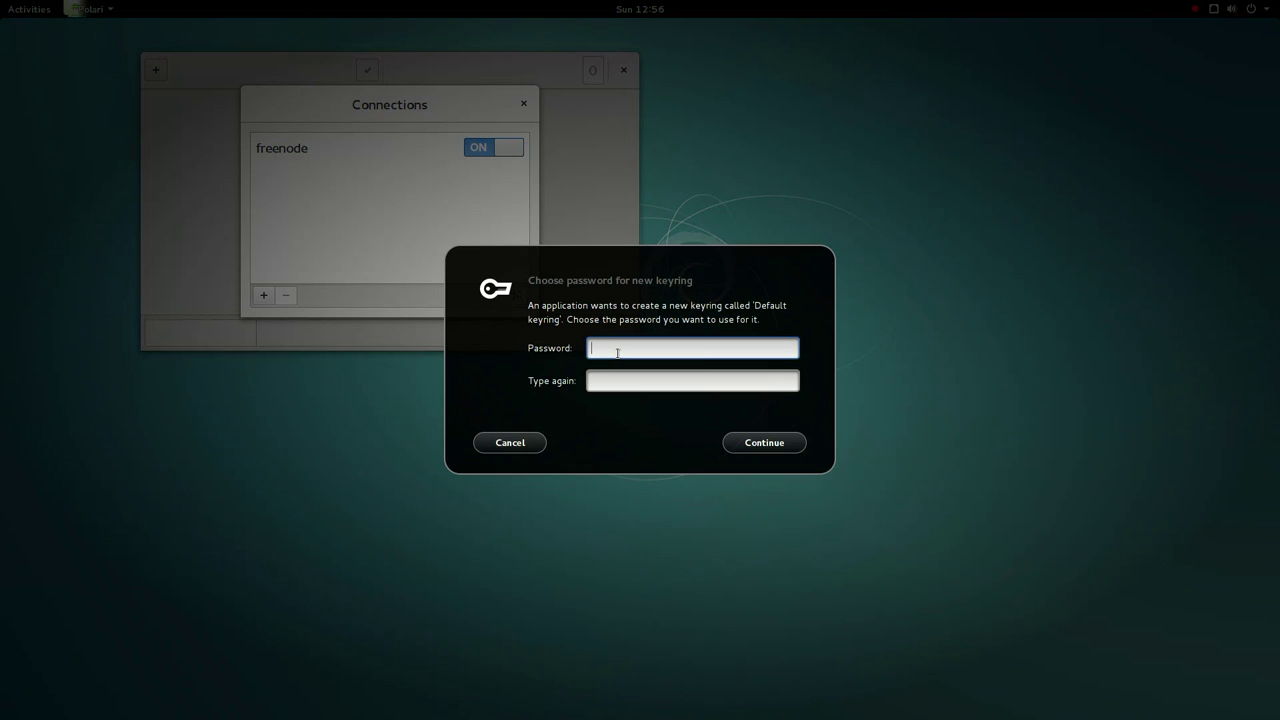
- Enter and confirm a password for the new default keyring
{"action": "type", "text": "•"}
{"action": "key", "text": "Tab"}
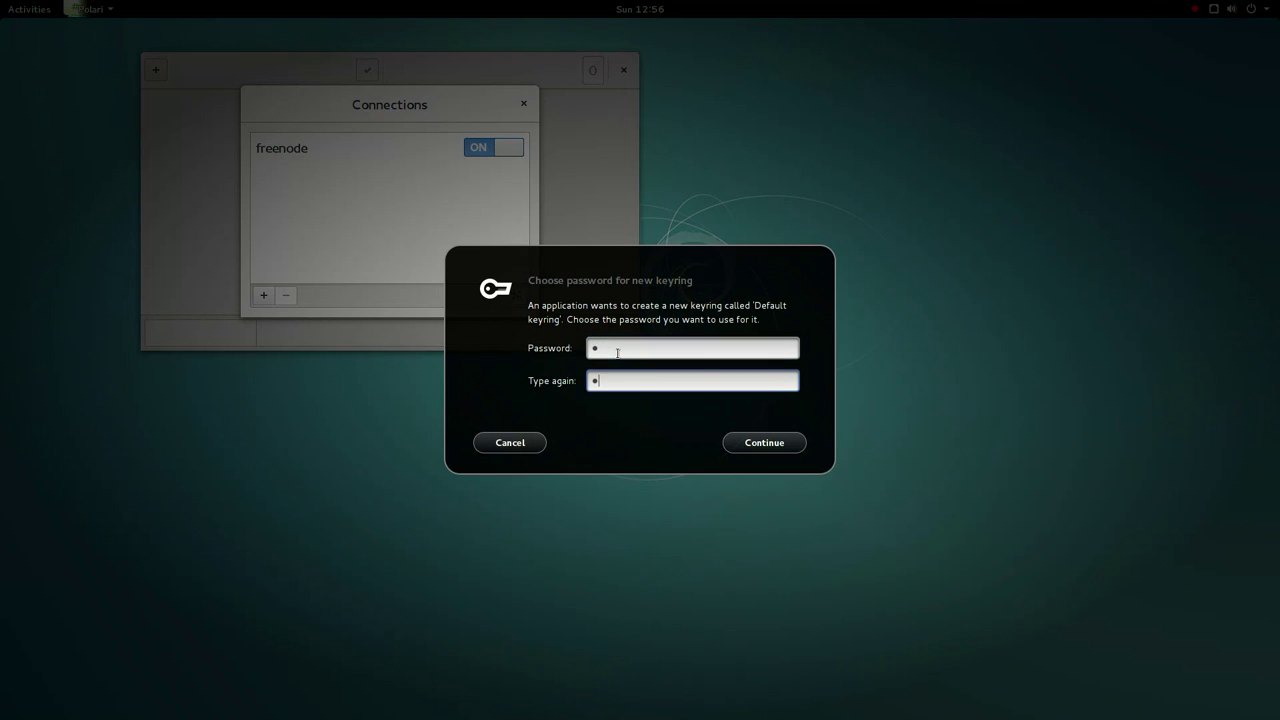
{"action": "key", "text": "Return"}
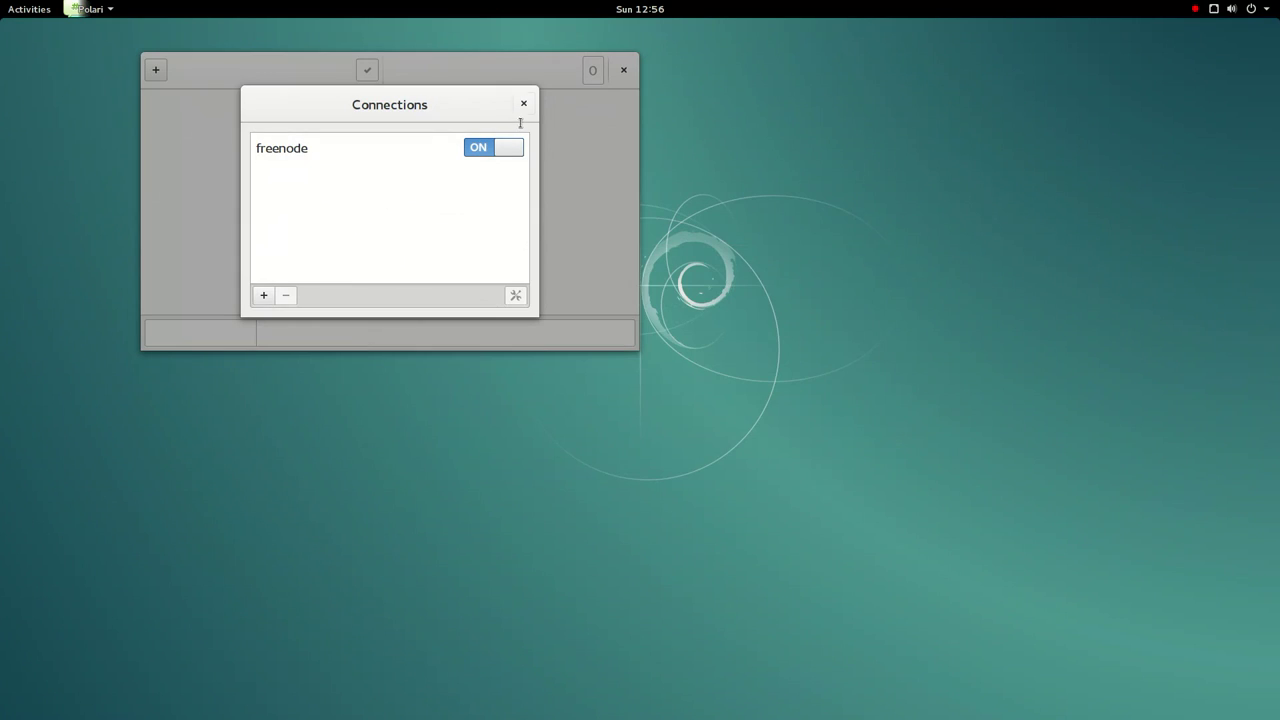
- Close the Connections list and join the #debian room
{"action": "left_click", "coordinate": [523, 104]}
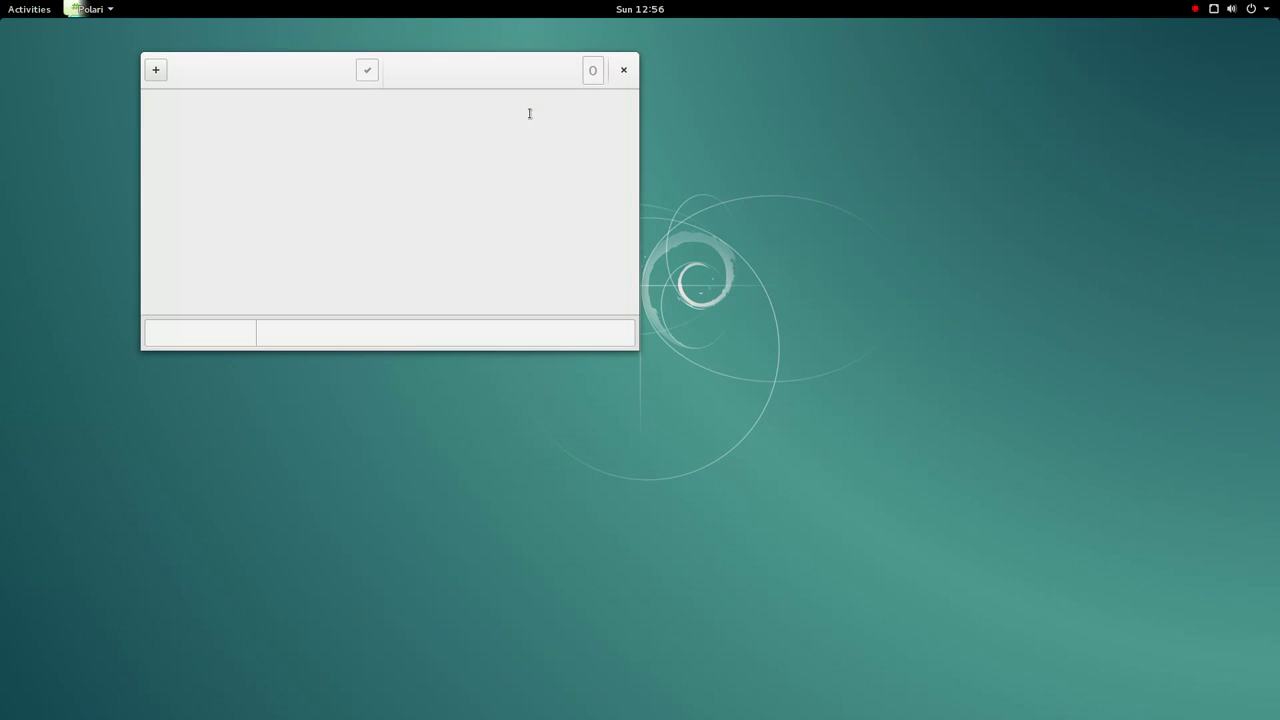
{"action": "left_click", "coordinate": [157, 72]}
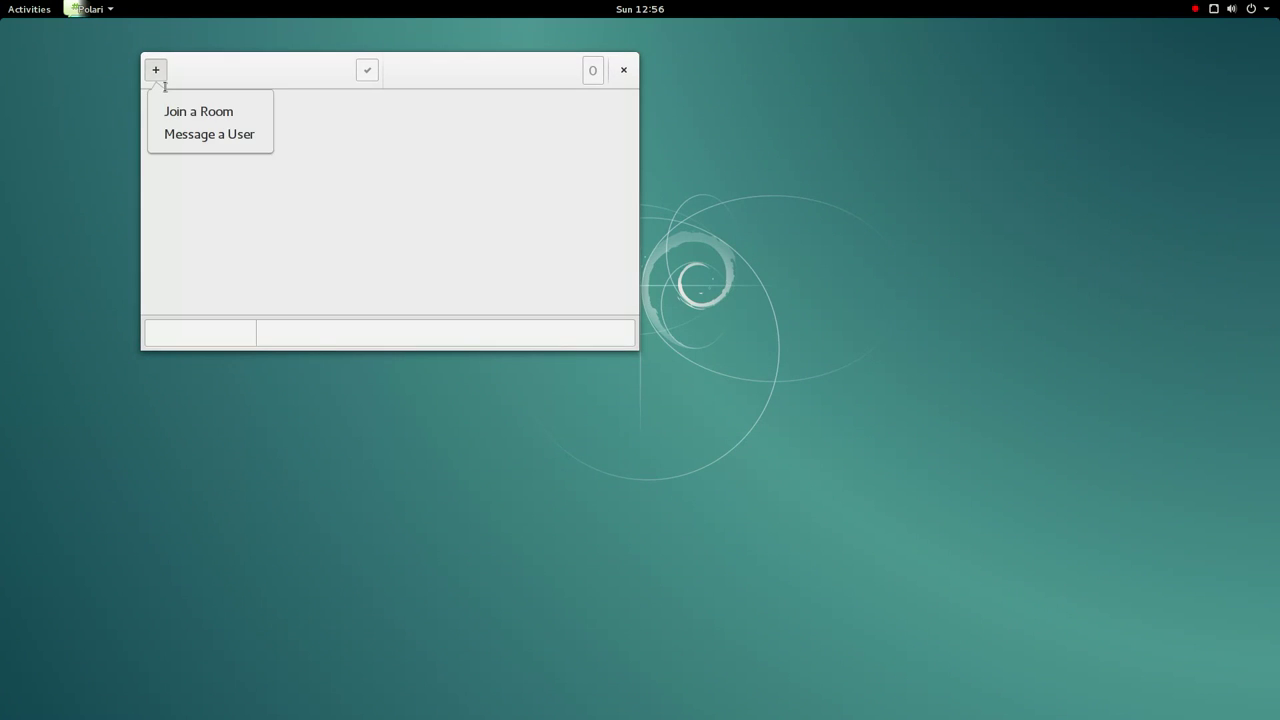
{"action": "left_click", "coordinate": [170, 110]}
{"action": "type", "text": "#debian"}
{"action": "key", "text": "Return"}
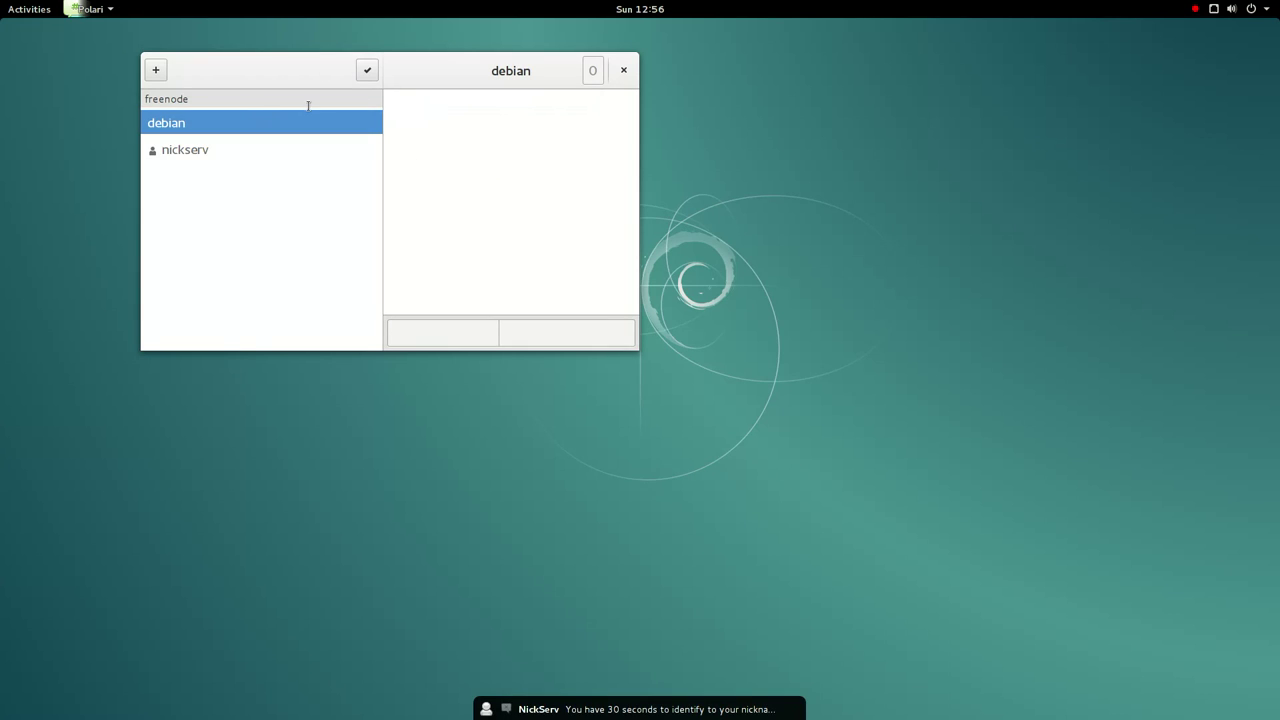
- Dismiss the NickServ notification and maximize the chat window
{"action": "mouse_move", "coordinate": [631, 712]}
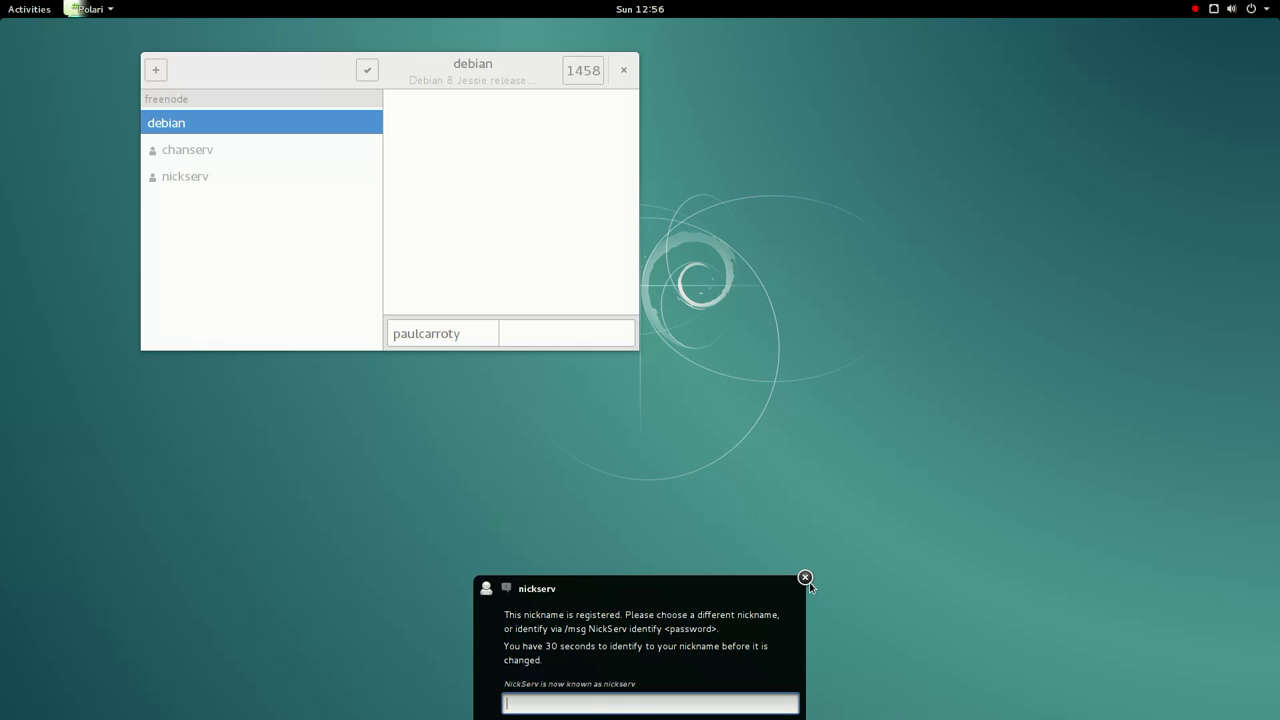
{"action": "left_click", "coordinate": [805, 577]}
{"action": "double_click", "coordinate": [514, 68]}
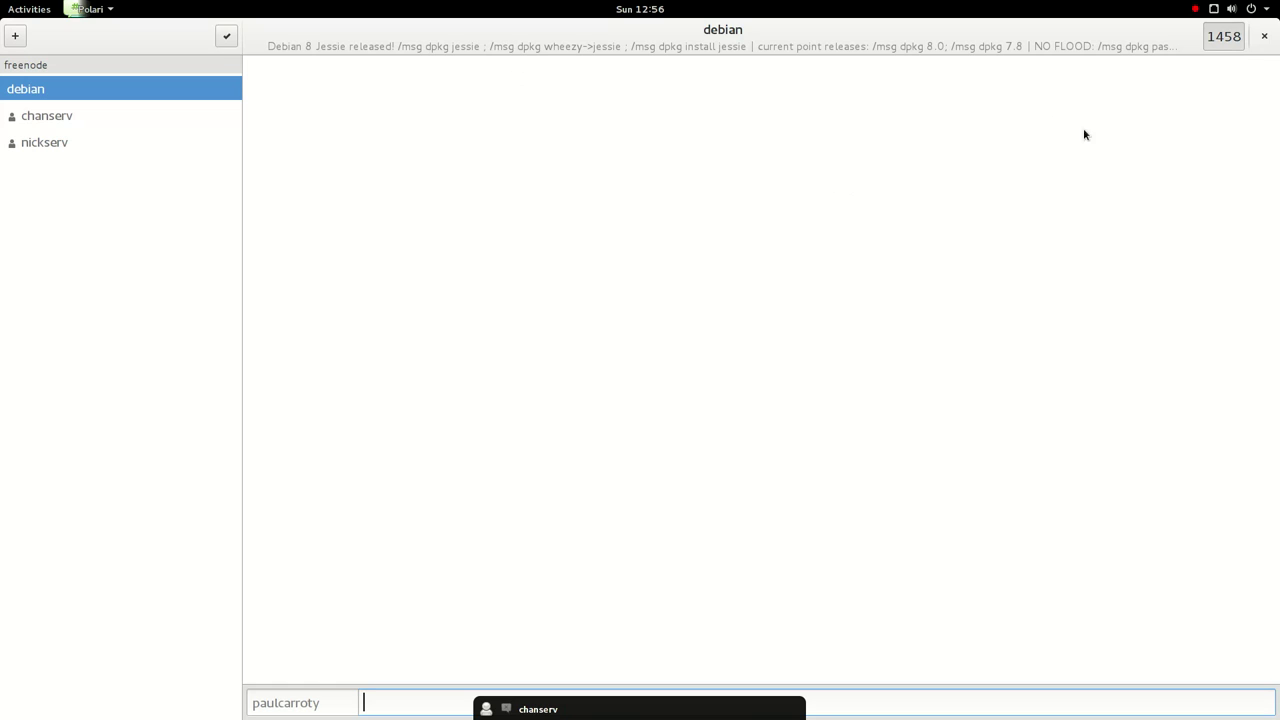
- Glance at the room's user list, then post 'hi all and my gratulations!' in #debian
{"action": "left_click", "coordinate": [1223, 36]}
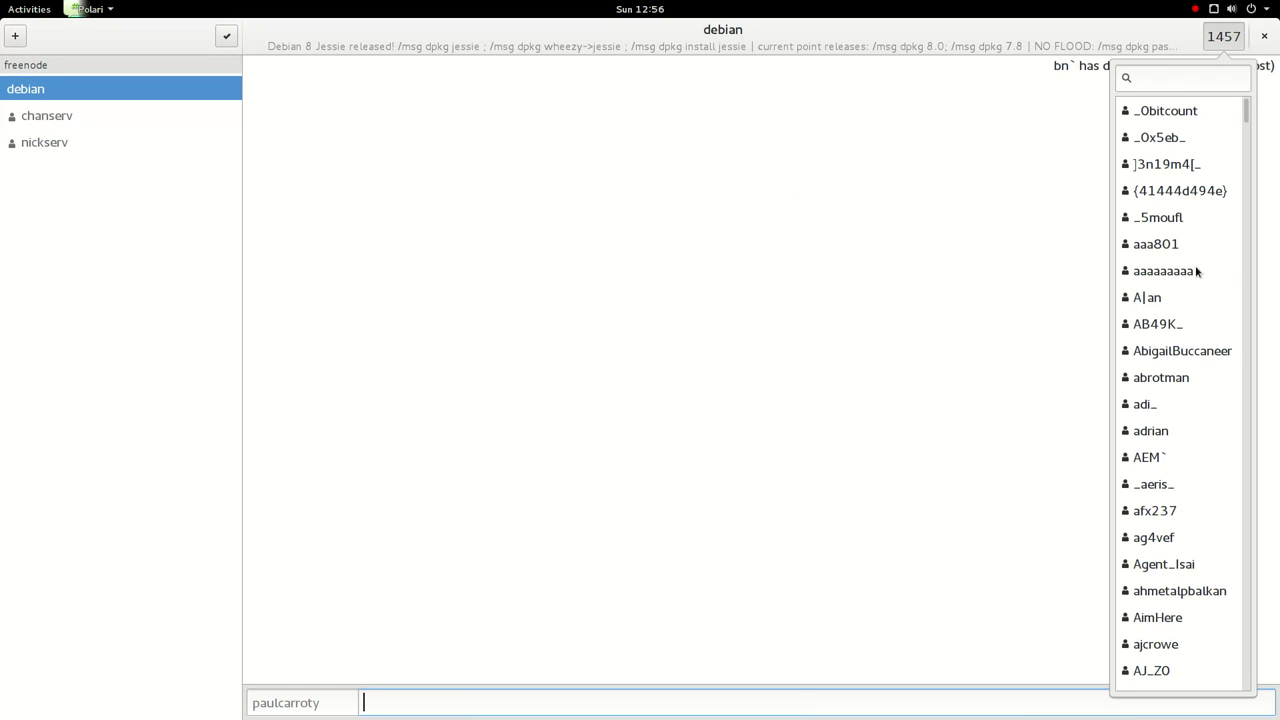
{"action": "scroll", "coordinate": [1183, 277], "scroll_direction": "down", "scroll_amount": 3}
{"action": "left_click", "coordinate": [774, 206]}
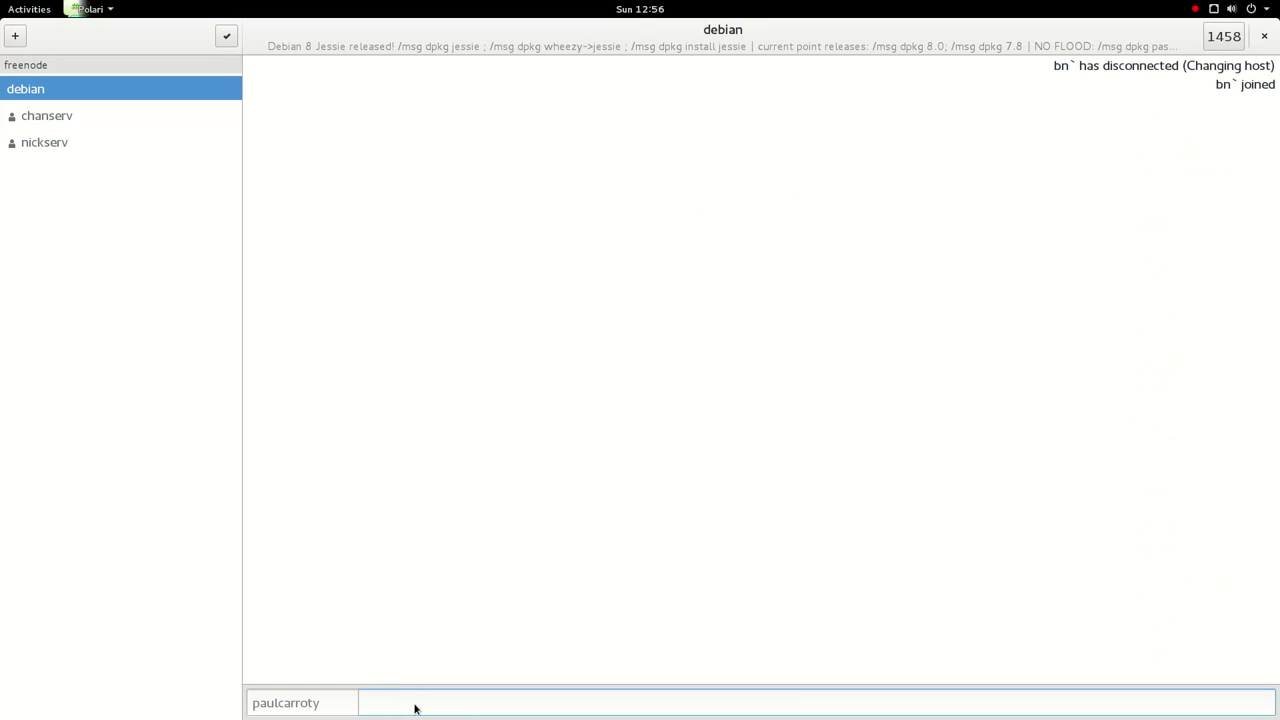
{"action": "type", "text": "hi all and my gratulations!"}
{"action": "key", "text": "Return"}
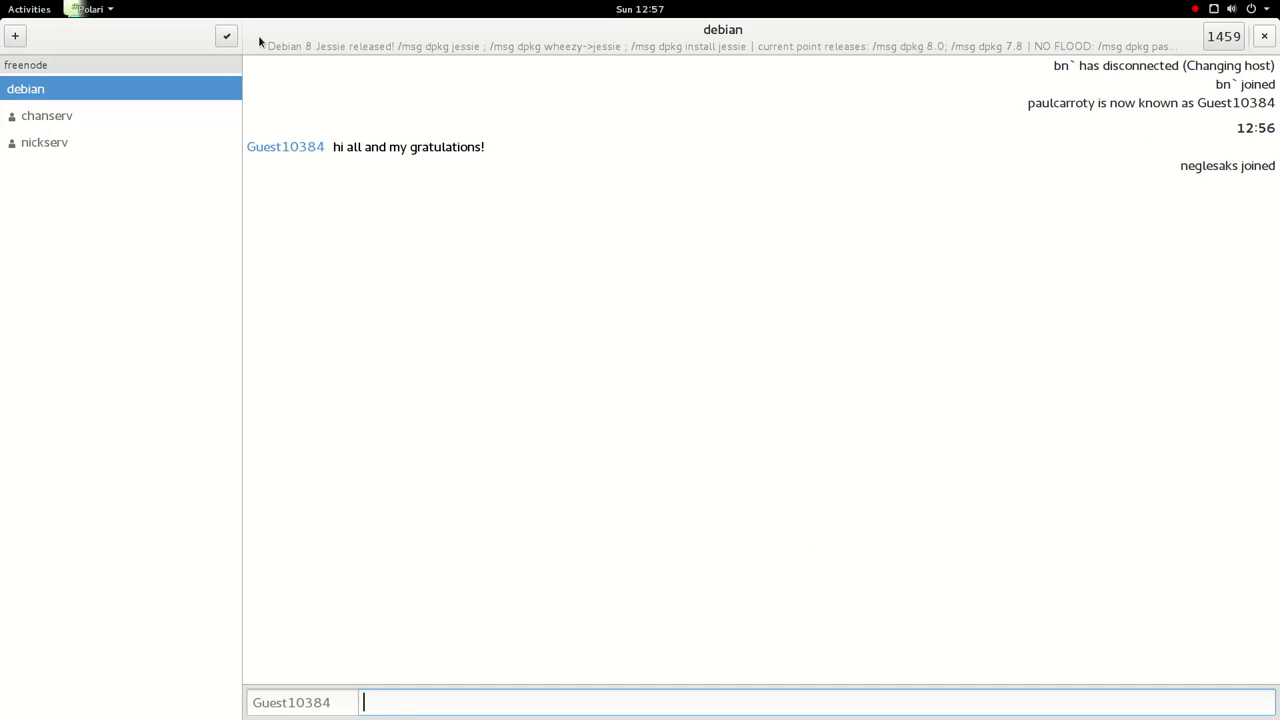
- Send /help to list known commands, dismiss it, and close Polari
{"action": "right_click", "coordinate": [457, 49]}
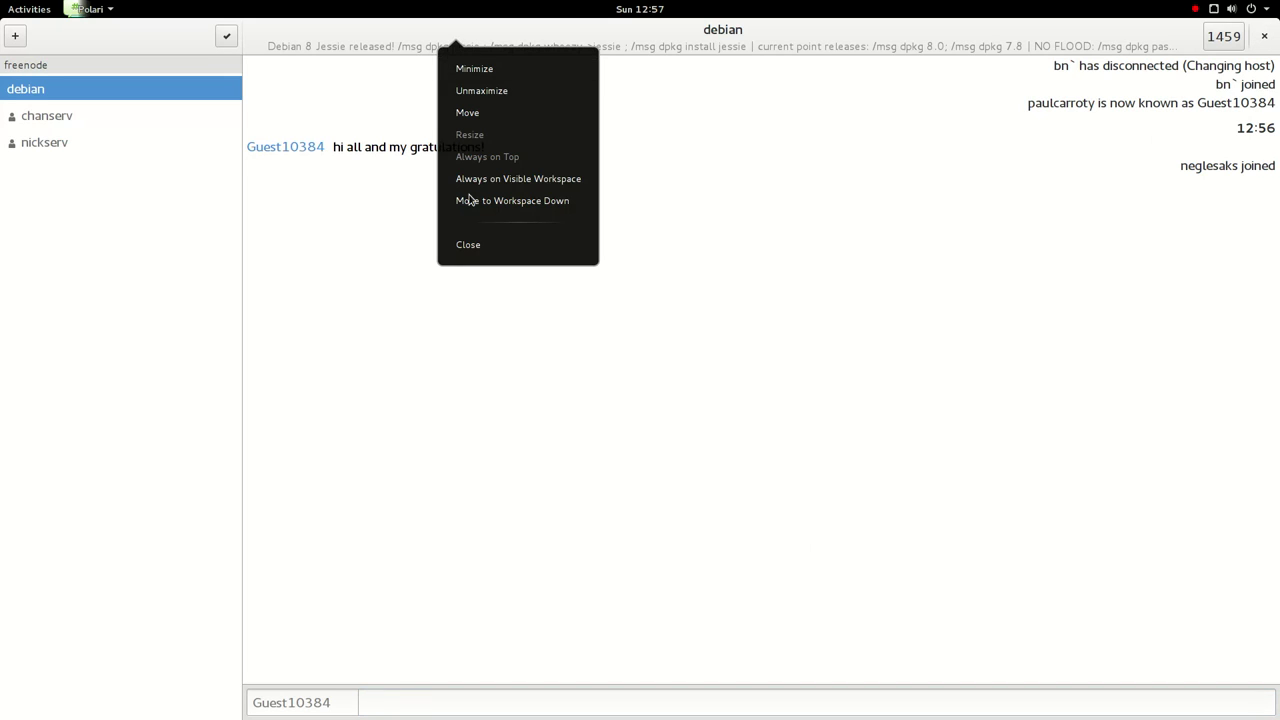
{"action": "left_click", "coordinate": [460, 485]}
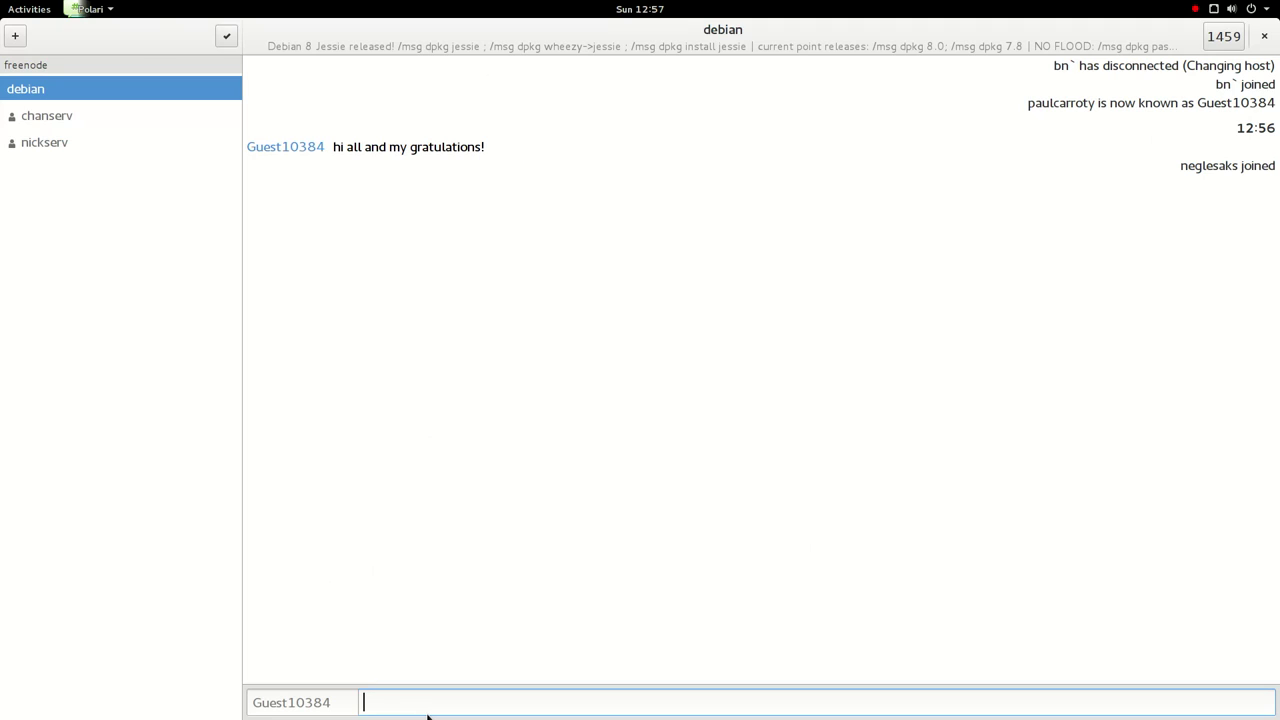
{"action": "type", "text": "/help"}
{"action": "key", "text": "Return"}
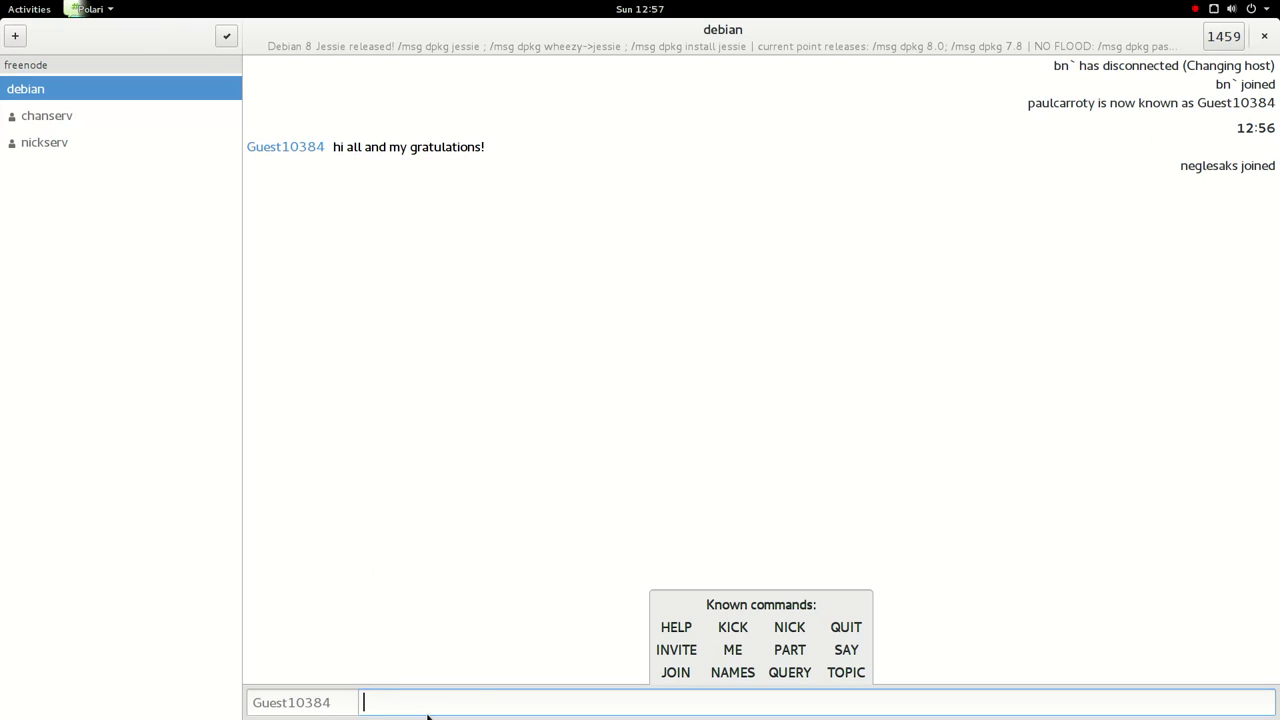
{"action": "left_click", "coordinate": [1032, 323]}
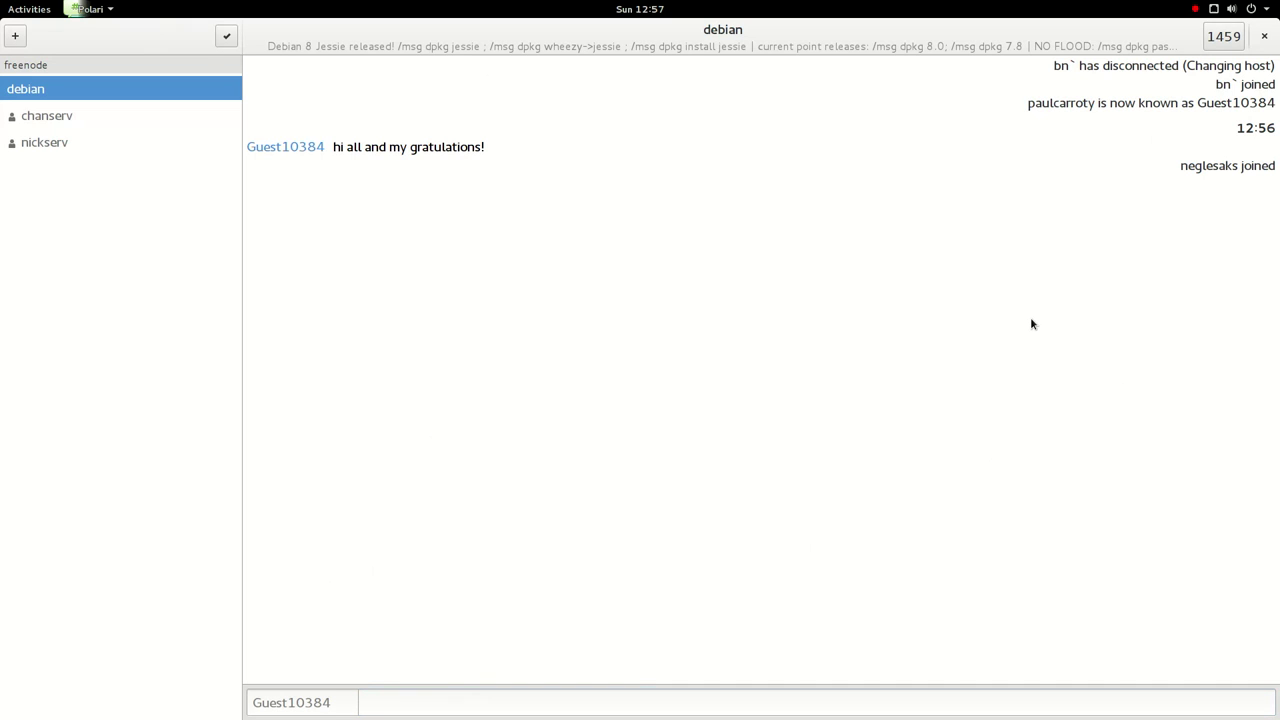
{"action": "left_click", "coordinate": [1264, 36]}
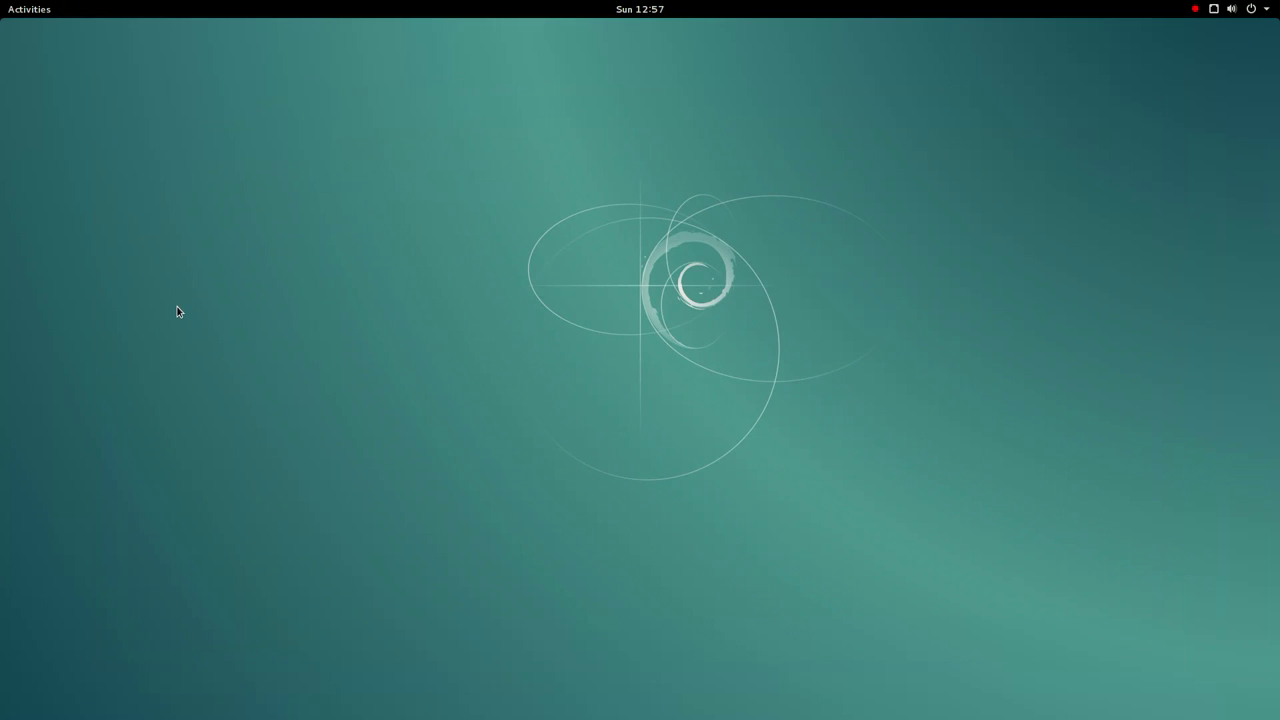
- Launch Remote Desktop Viewer and enable its keyboard shortcuts
{"action": "left_click", "coordinate": [14, 8]}
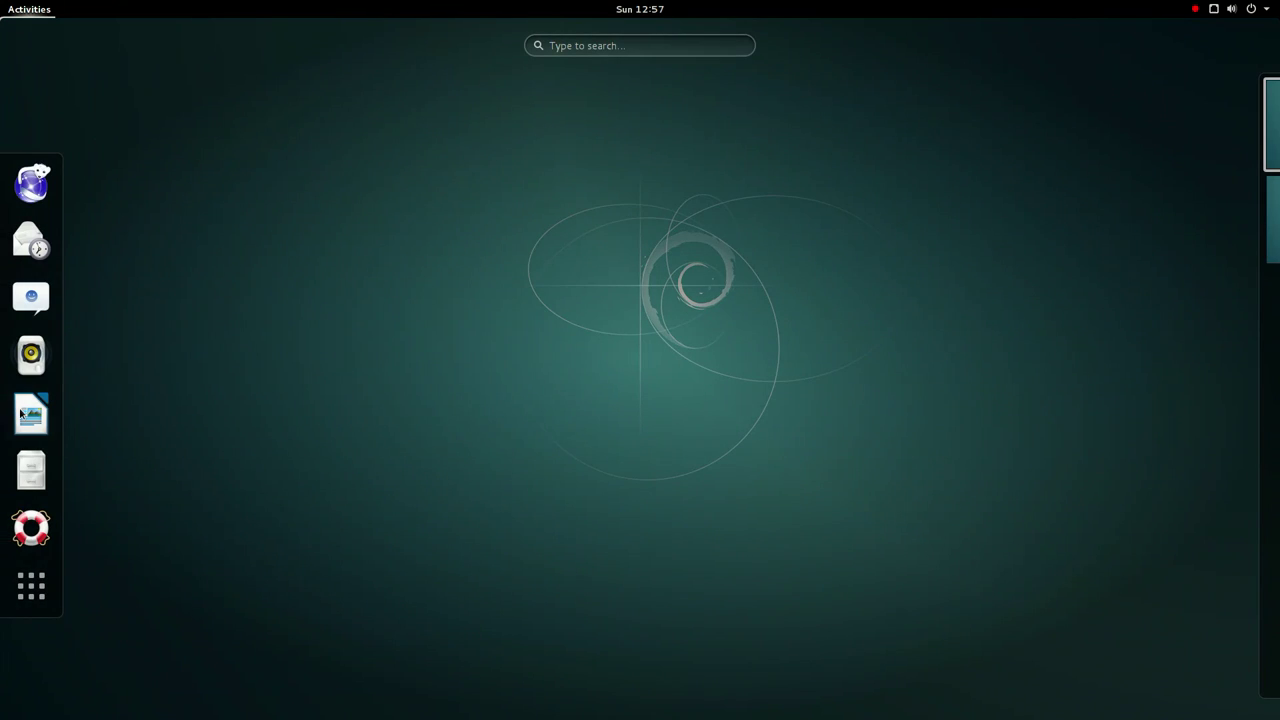
{"action": "left_click", "coordinate": [31, 586]}
{"action": "scroll", "coordinate": [537, 377], "scroll_direction": "down", "scroll_amount": 2}
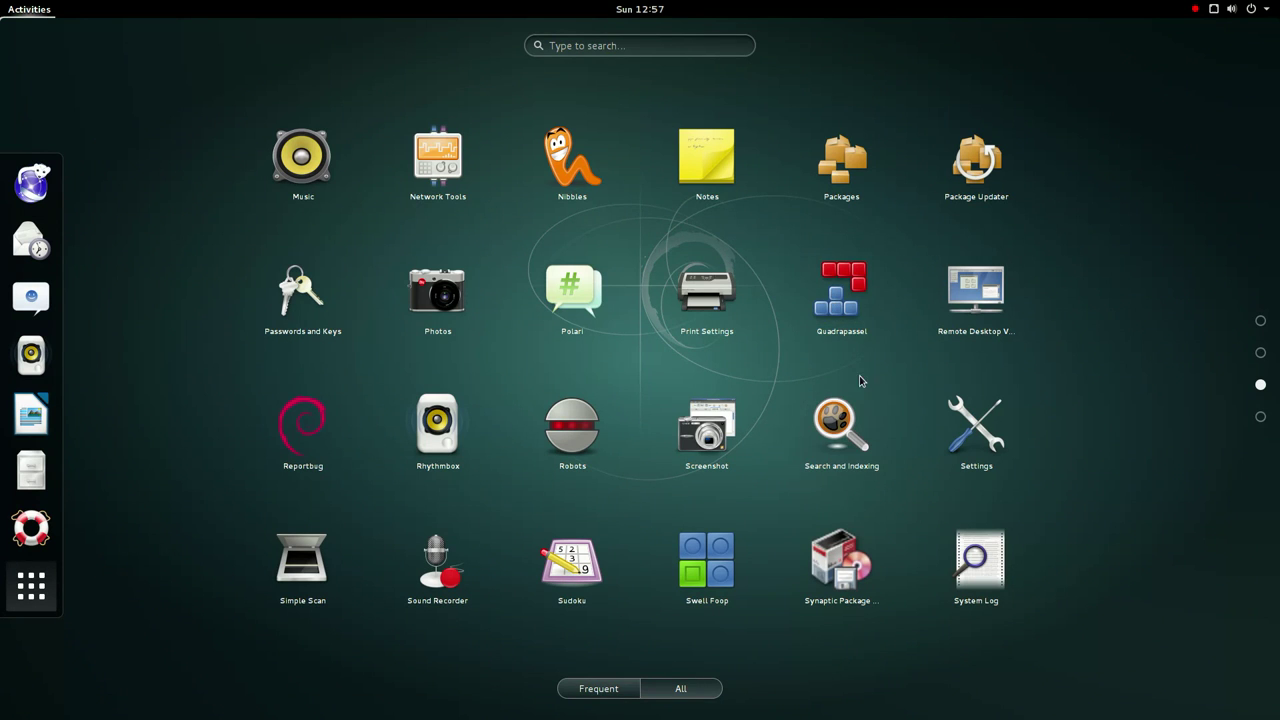
{"action": "left_click", "coordinate": [965, 312]}
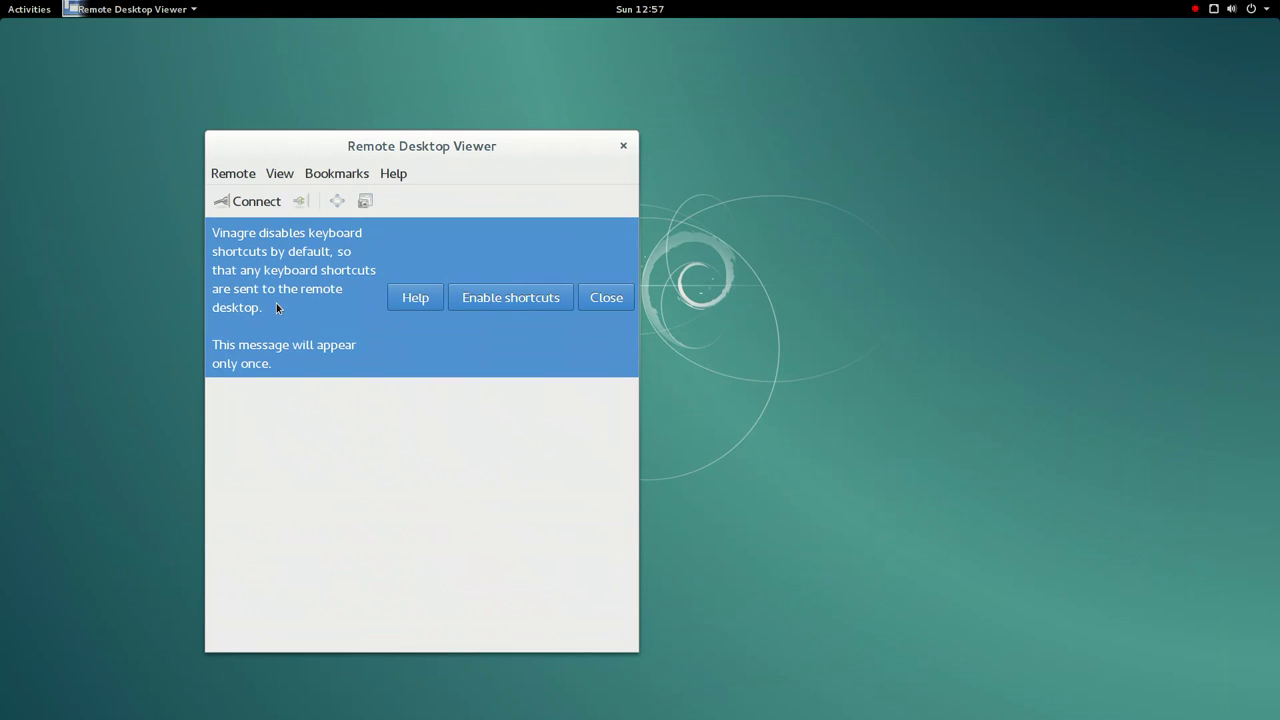
{"action": "left_click", "coordinate": [548, 303]}
- In a new connection, switch the protocol through SPICE, RDP and VNC
{"action": "left_click", "coordinate": [244, 176]}
{"action": "left_click", "coordinate": [240, 198]}
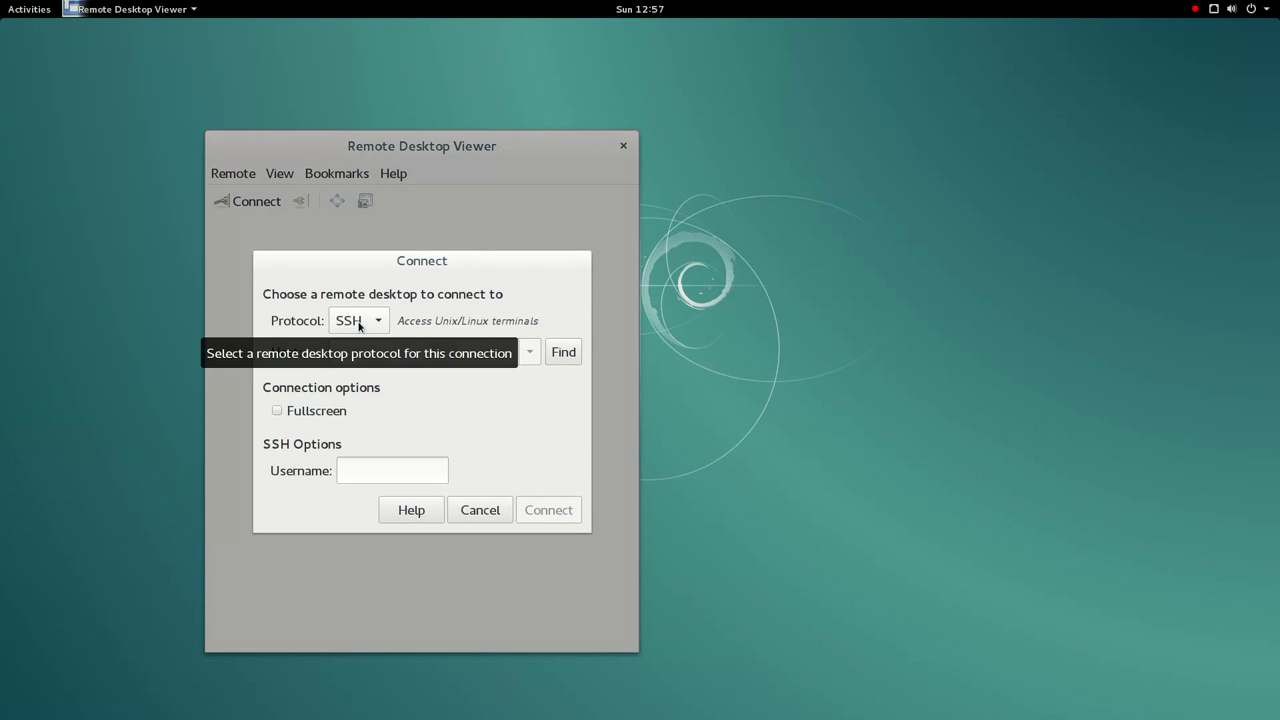
{"action": "left_click", "coordinate": [360, 330]}
{"action": "left_click", "coordinate": [350, 352]}
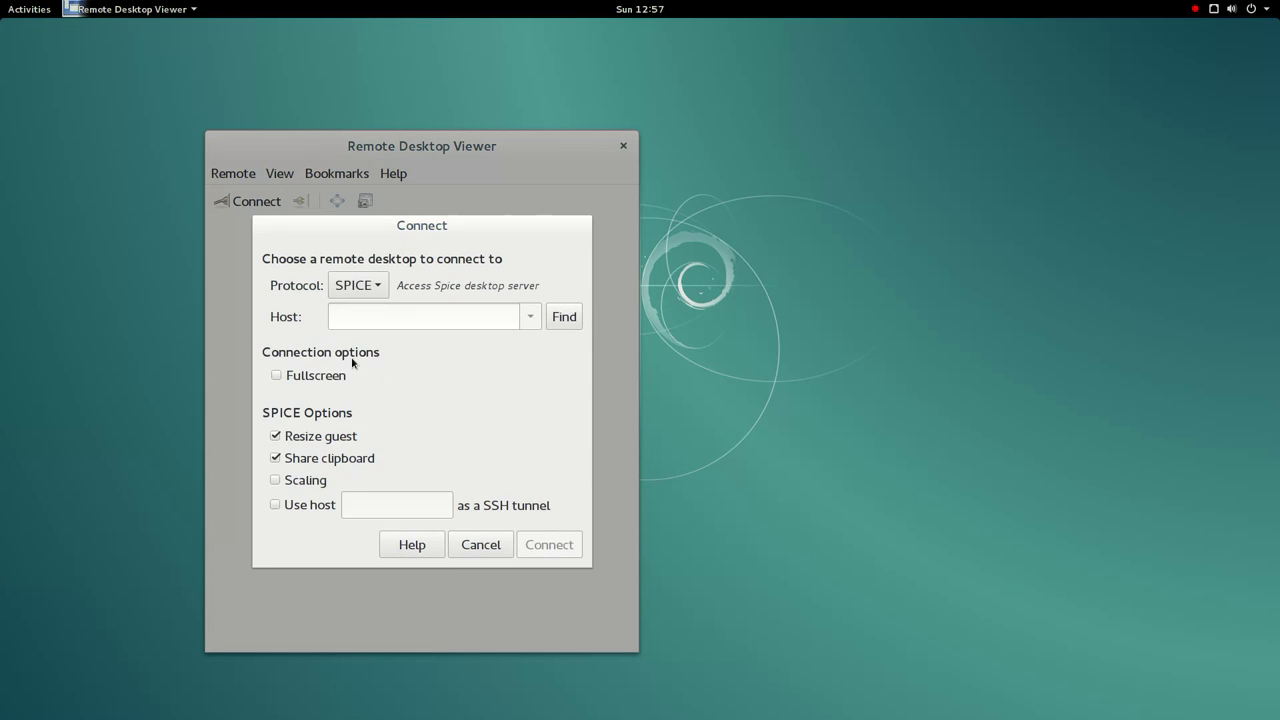
{"action": "left_click", "coordinate": [366, 290]}
{"action": "left_click", "coordinate": [359, 350]}
{"action": "left_click", "coordinate": [364, 295]}
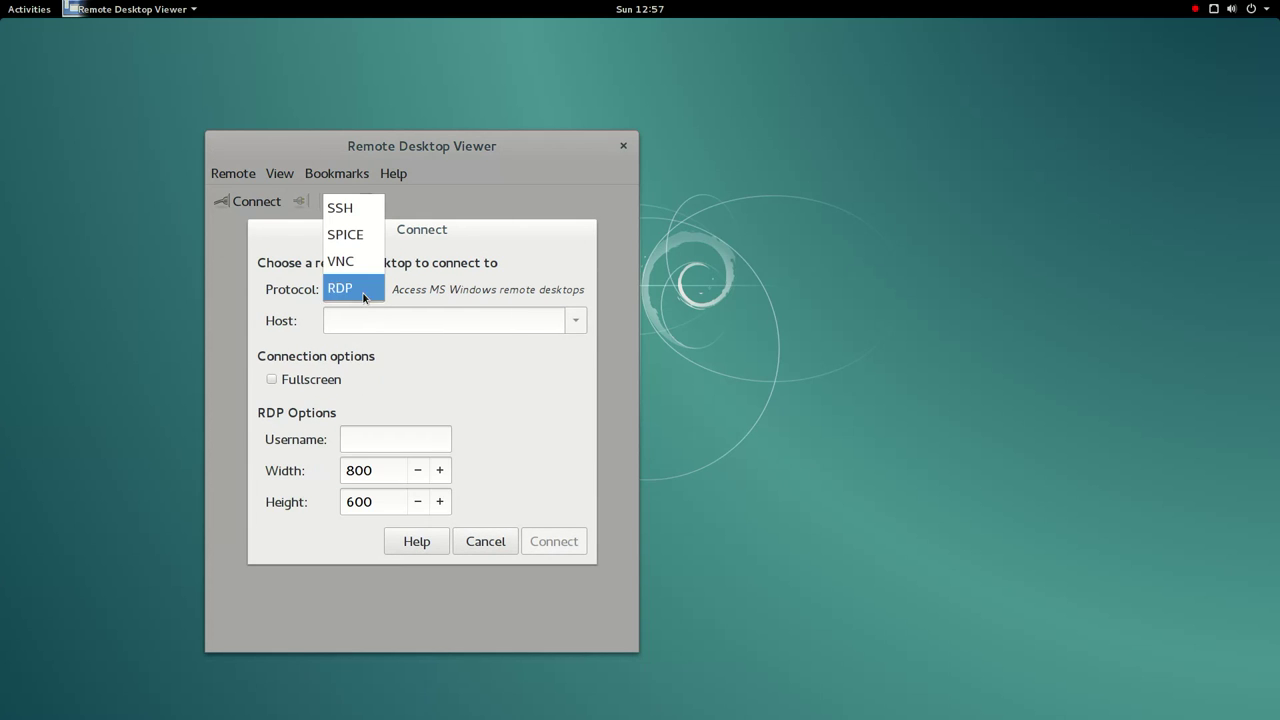
{"action": "left_click", "coordinate": [363, 261]}
- Cancel the connection, close the viewer, and return to Activities
{"action": "left_click", "coordinate": [566, 588]}
{"action": "left_click", "coordinate": [623, 145]}
{"action": "left_click", "coordinate": [29, 9]}
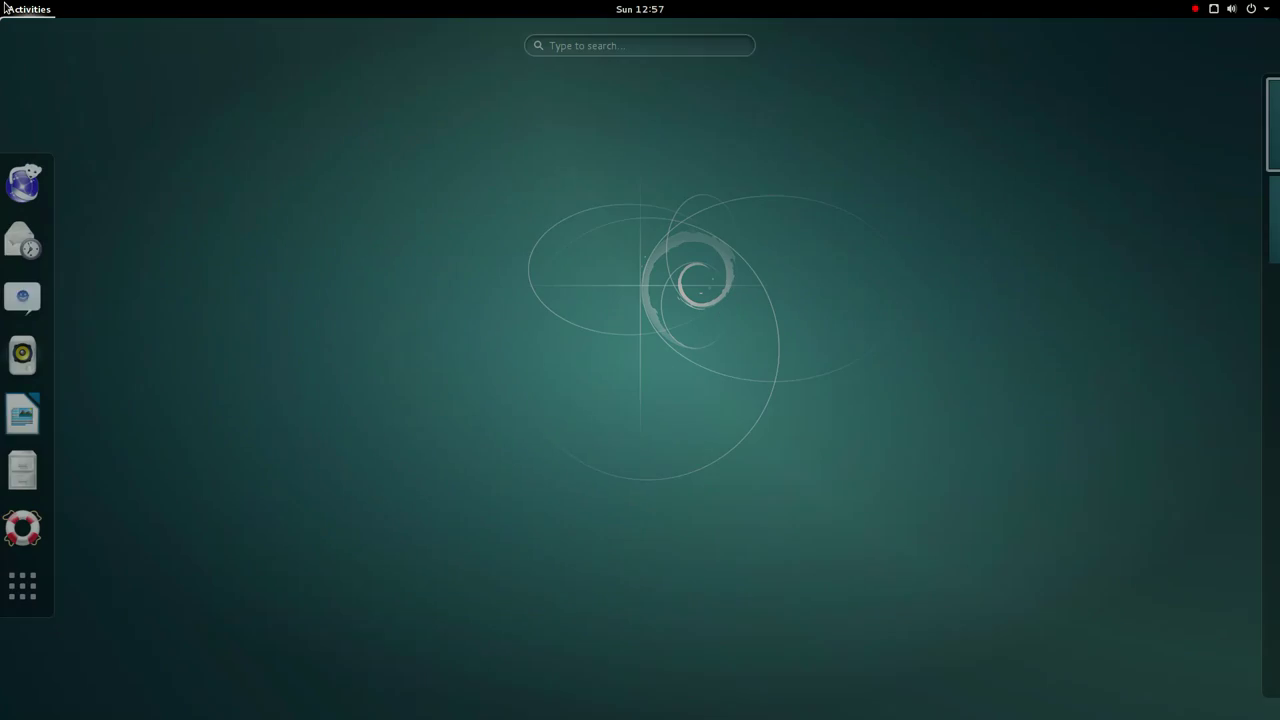
- Capture the current window with Screenshot and save it to Pictures under the default timestamped name
{"action": "left_click", "coordinate": [31, 585]}
{"action": "scroll", "coordinate": [427, 439], "scroll_direction": "down", "scroll_amount": 2}
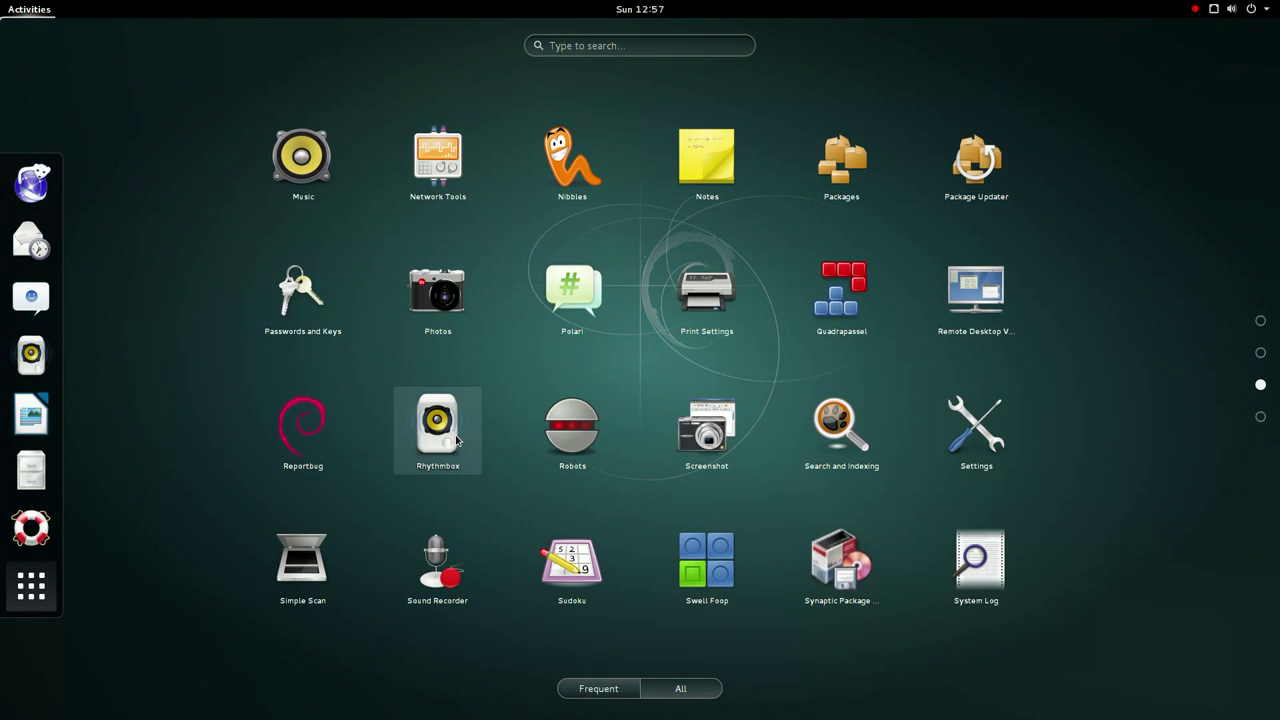
{"action": "left_click", "coordinate": [706, 430]}
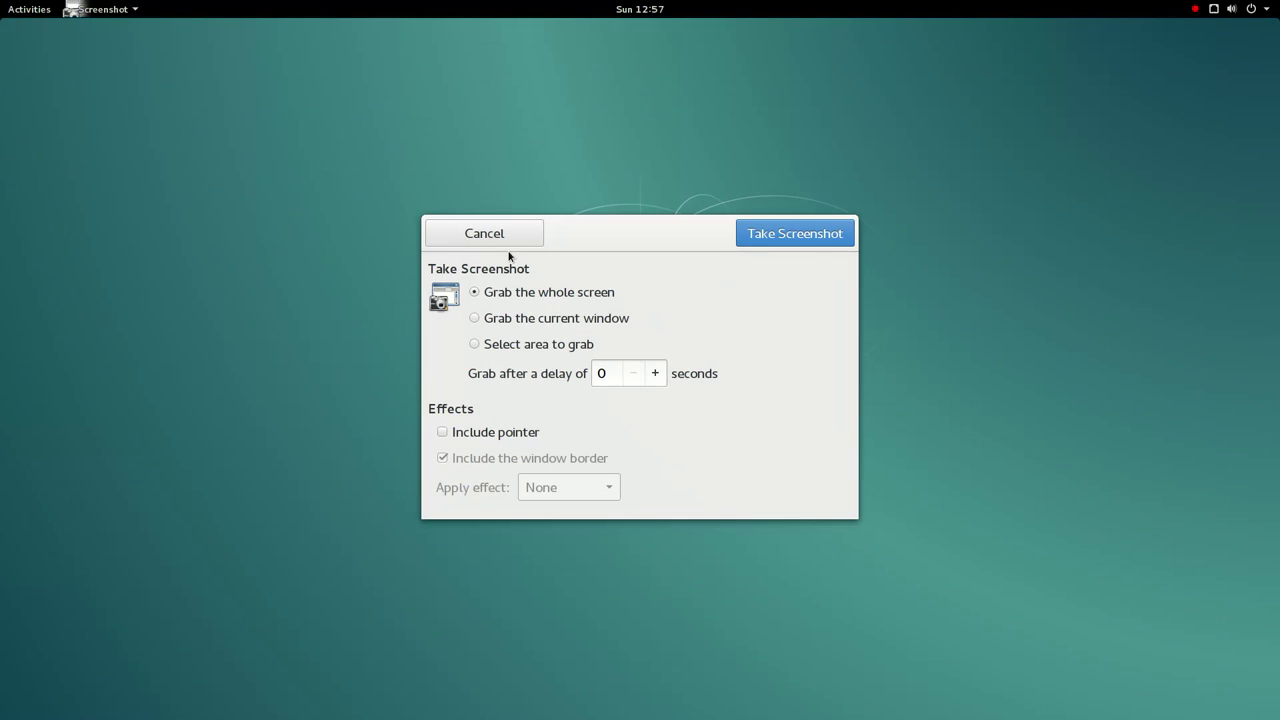
{"action": "left_click", "coordinate": [515, 319]}
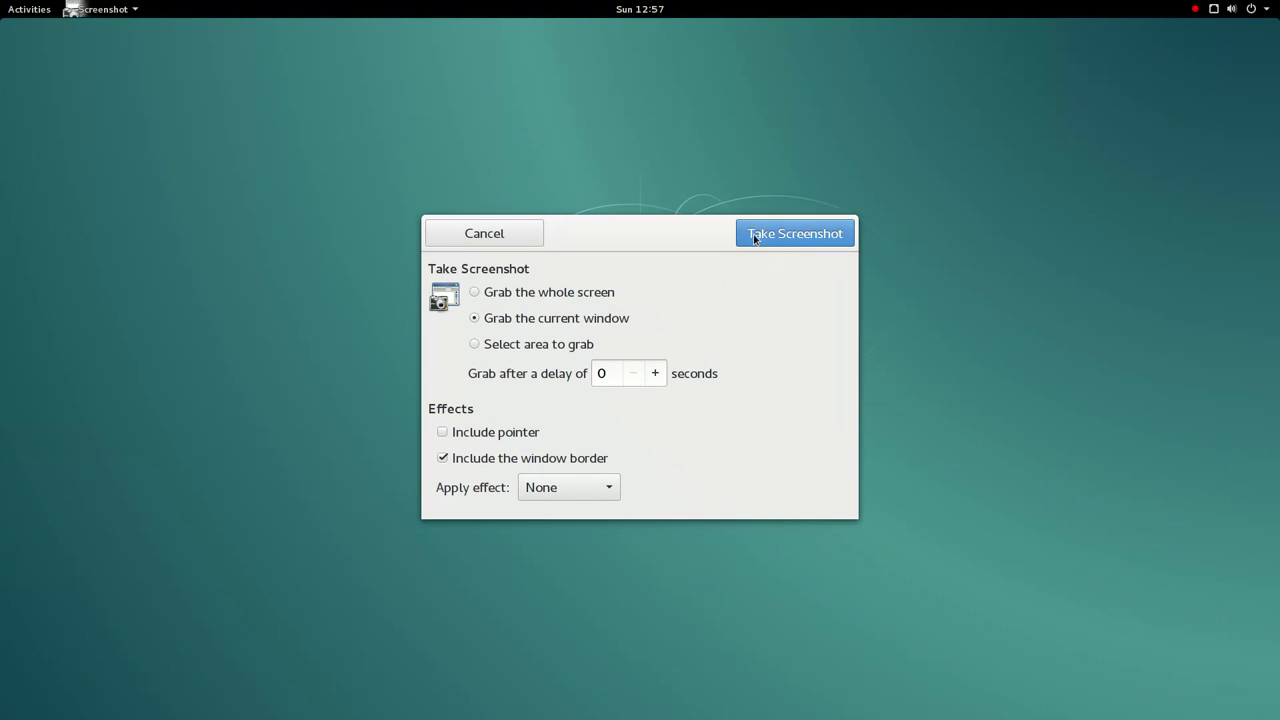
{"action": "left_click", "coordinate": [769, 238]}
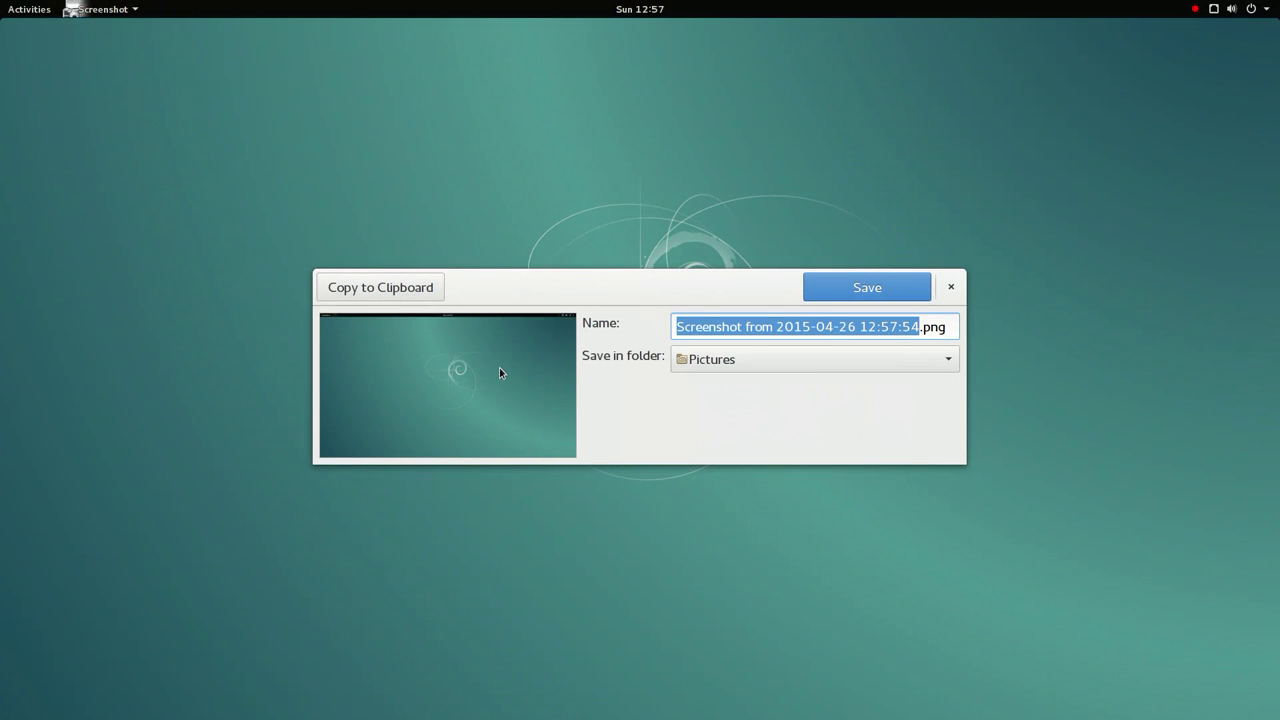
{"action": "left_click", "coordinate": [855, 286]}
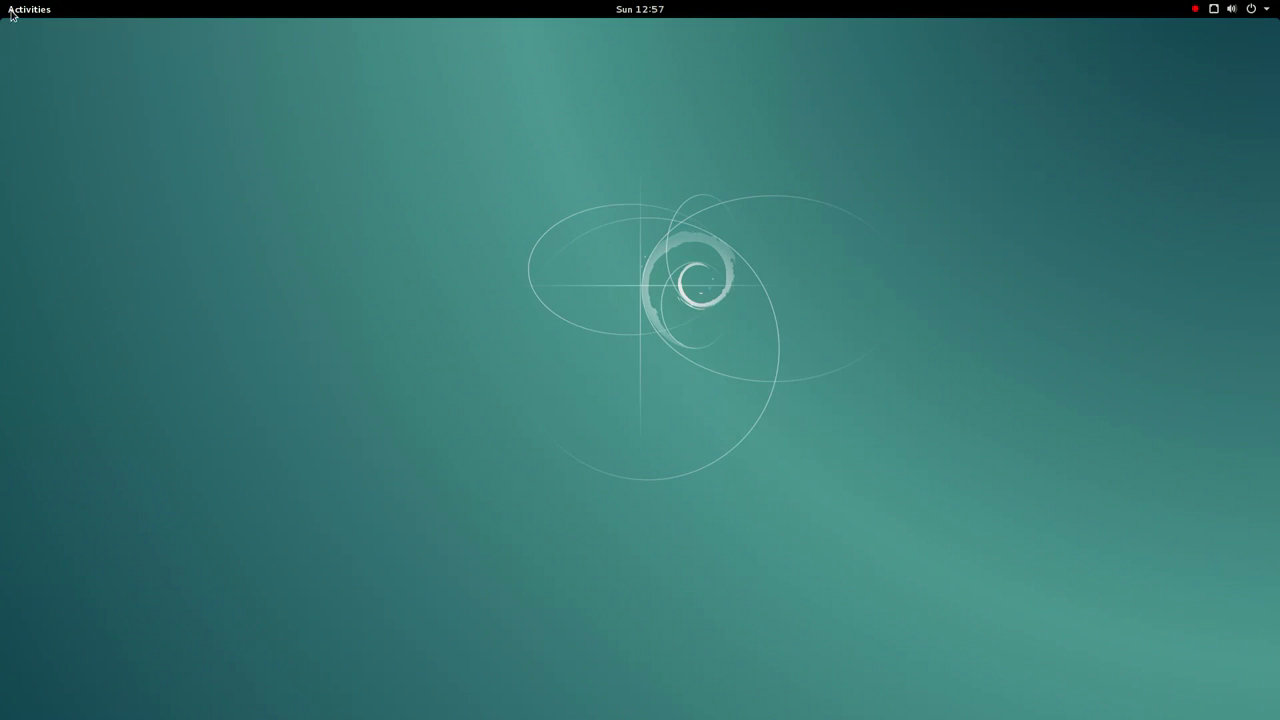
- Launch Photos from the applications grid
{"action": "mouse_move", "coordinate": [12, 2]}
{"action": "left_click", "coordinate": [45, 586]}
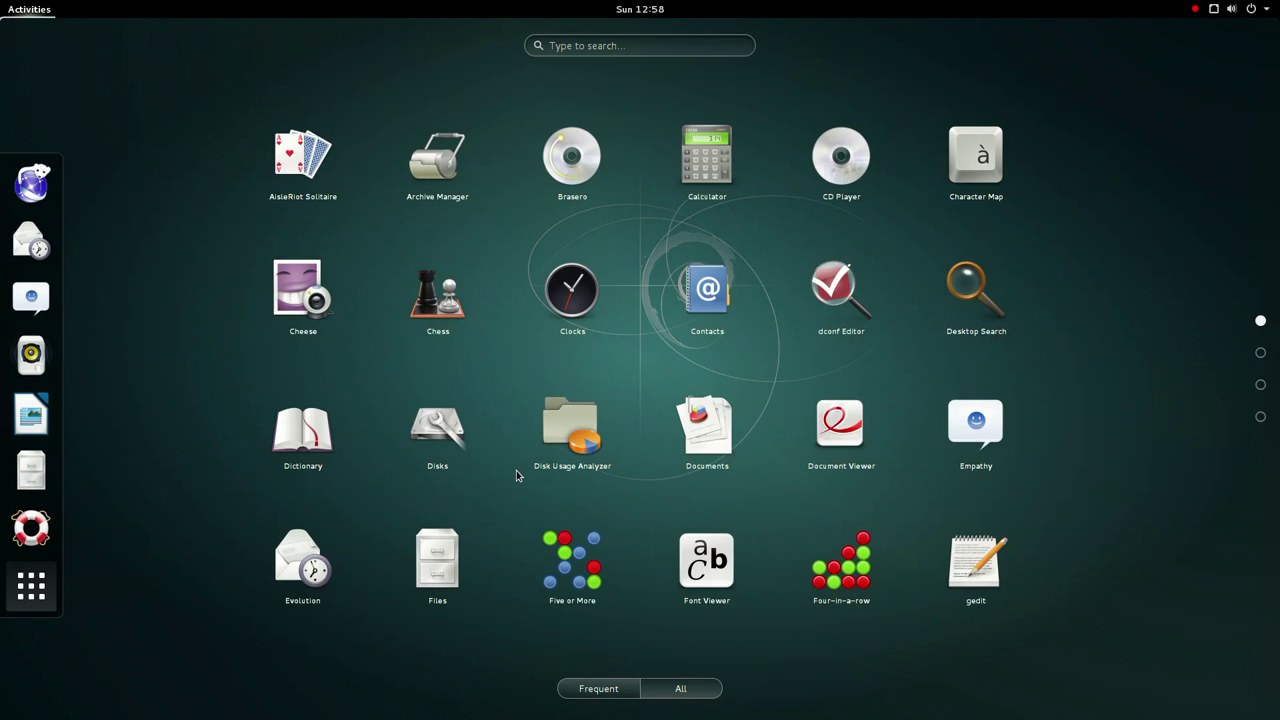
{"action": "scroll", "coordinate": [594, 400], "scroll_direction": "down", "scroll_amount": 1}
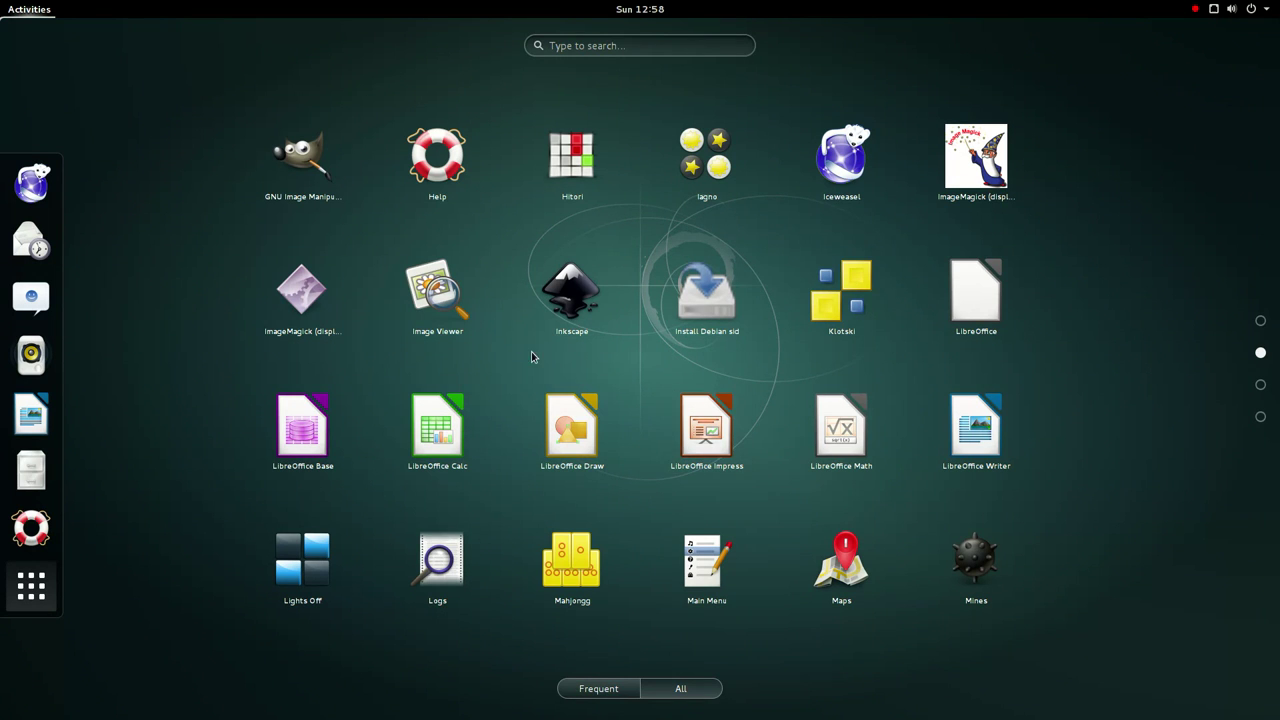
{"action": "scroll", "coordinate": [530, 378], "scroll_direction": "down", "scroll_amount": 1}
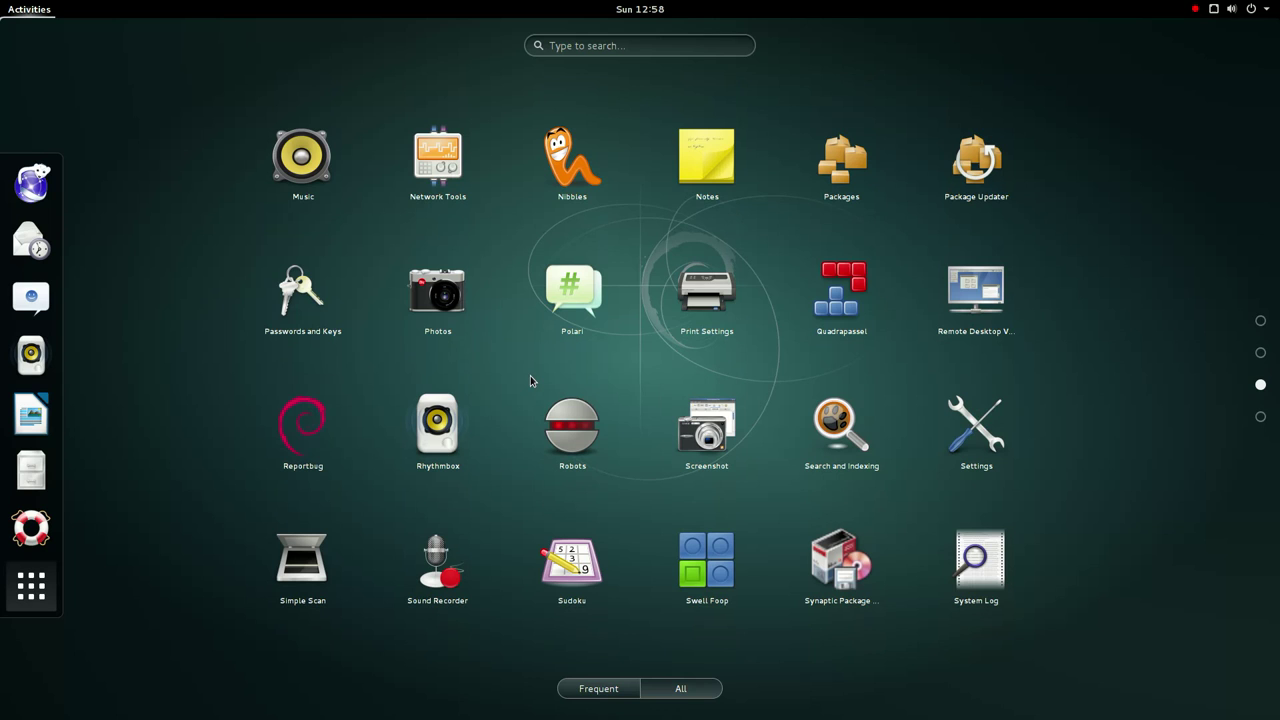
{"action": "left_click", "coordinate": [442, 296]}
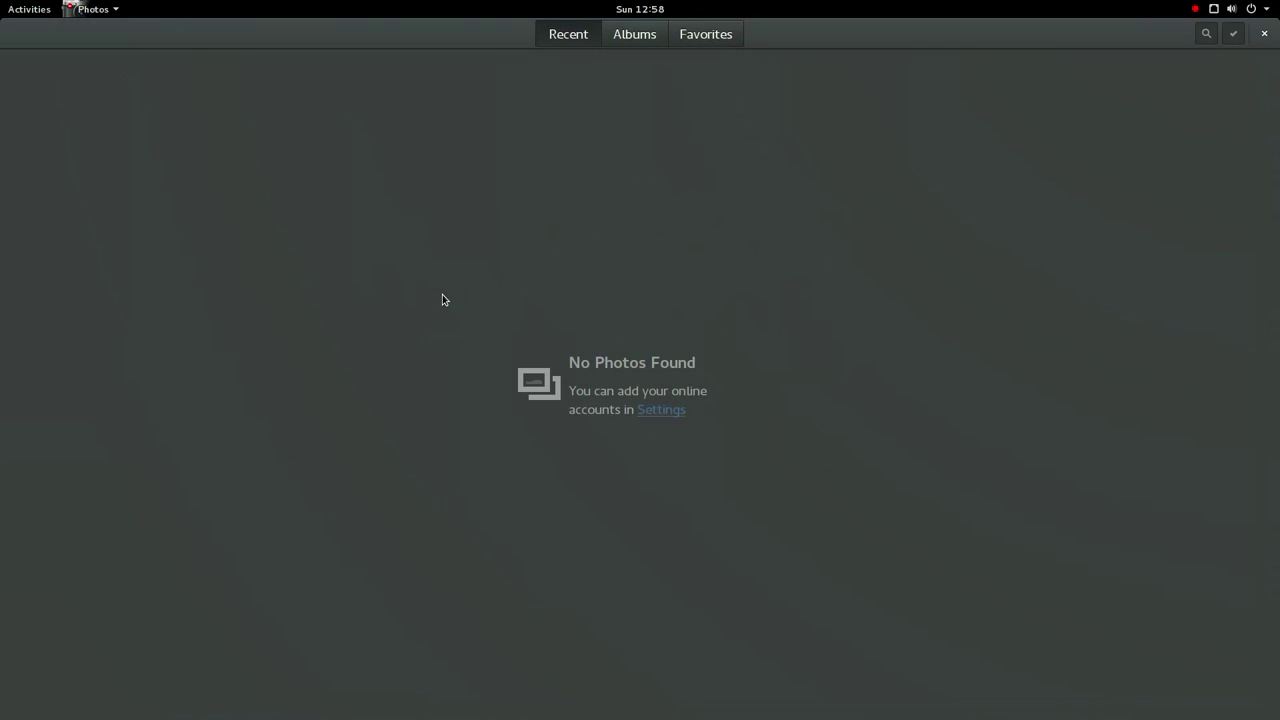
- Browse the Online Accounts provider list, close it, quit Photos, and return to Activities
{"action": "left_click", "coordinate": [682, 415]}
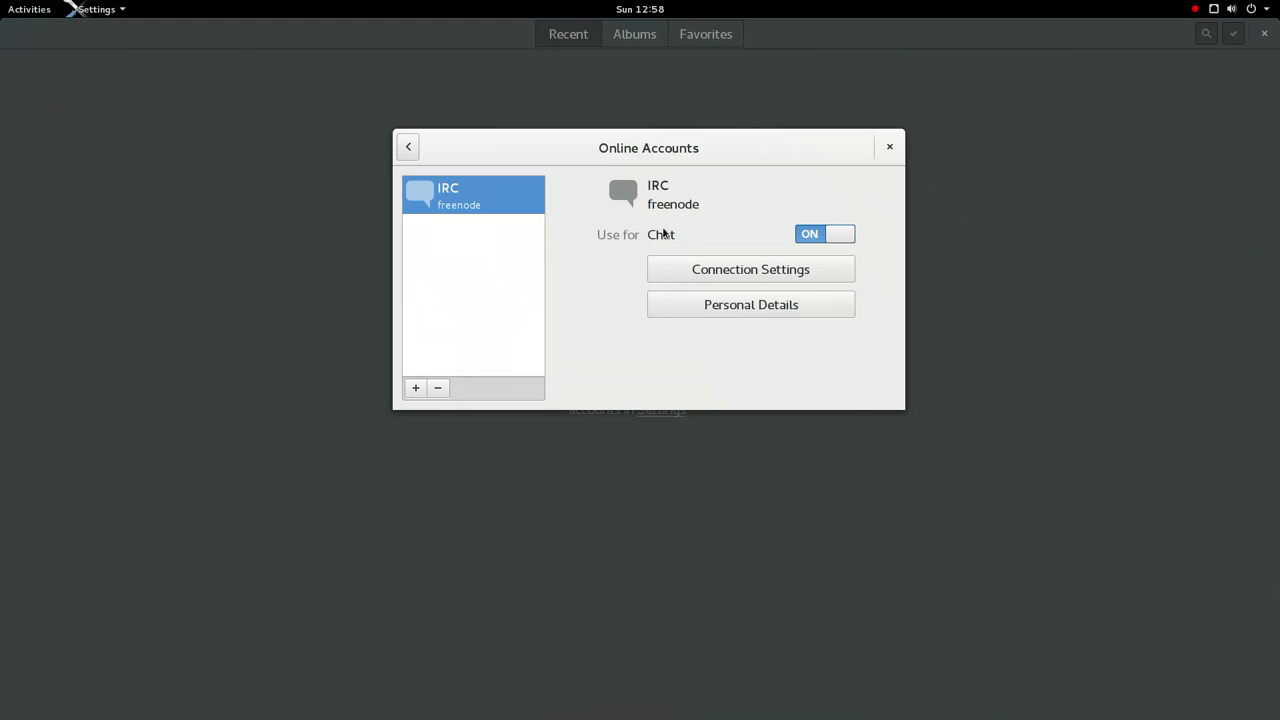
{"action": "left_click", "coordinate": [416, 388]}
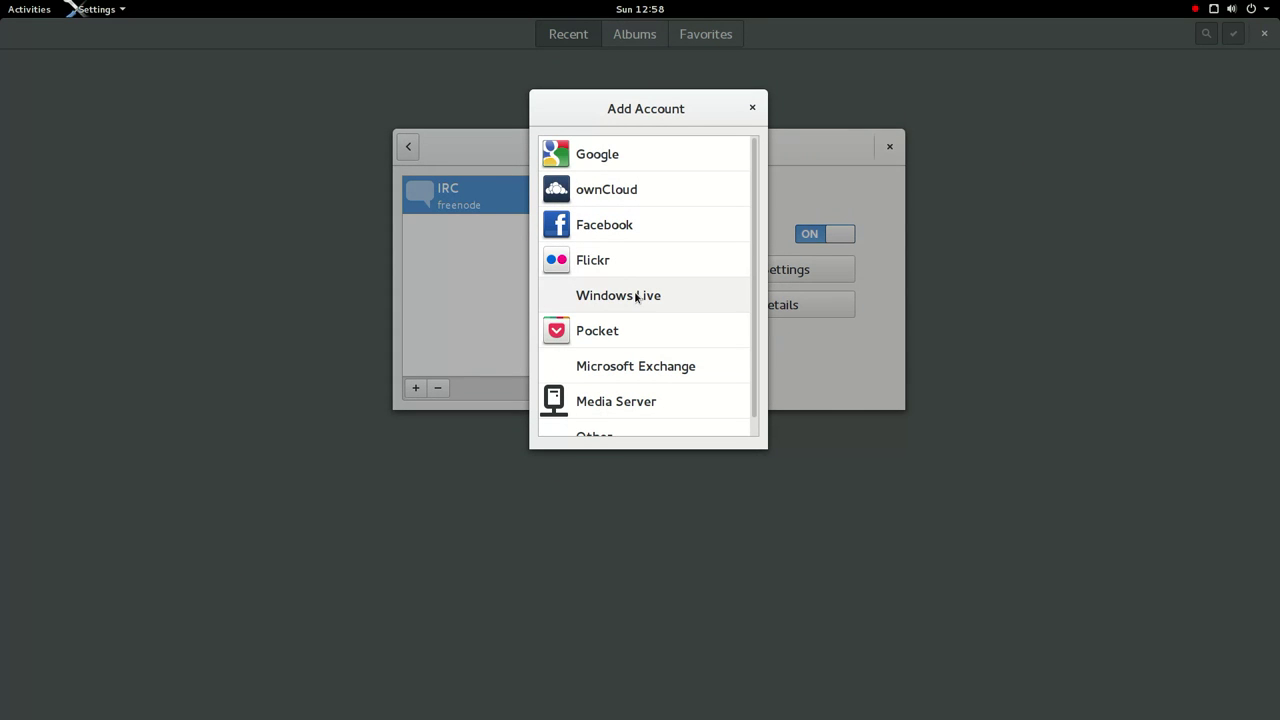
{"action": "scroll", "coordinate": [635, 297], "scroll_direction": "down", "scroll_amount": 1}
{"action": "left_click", "coordinate": [758, 115]}
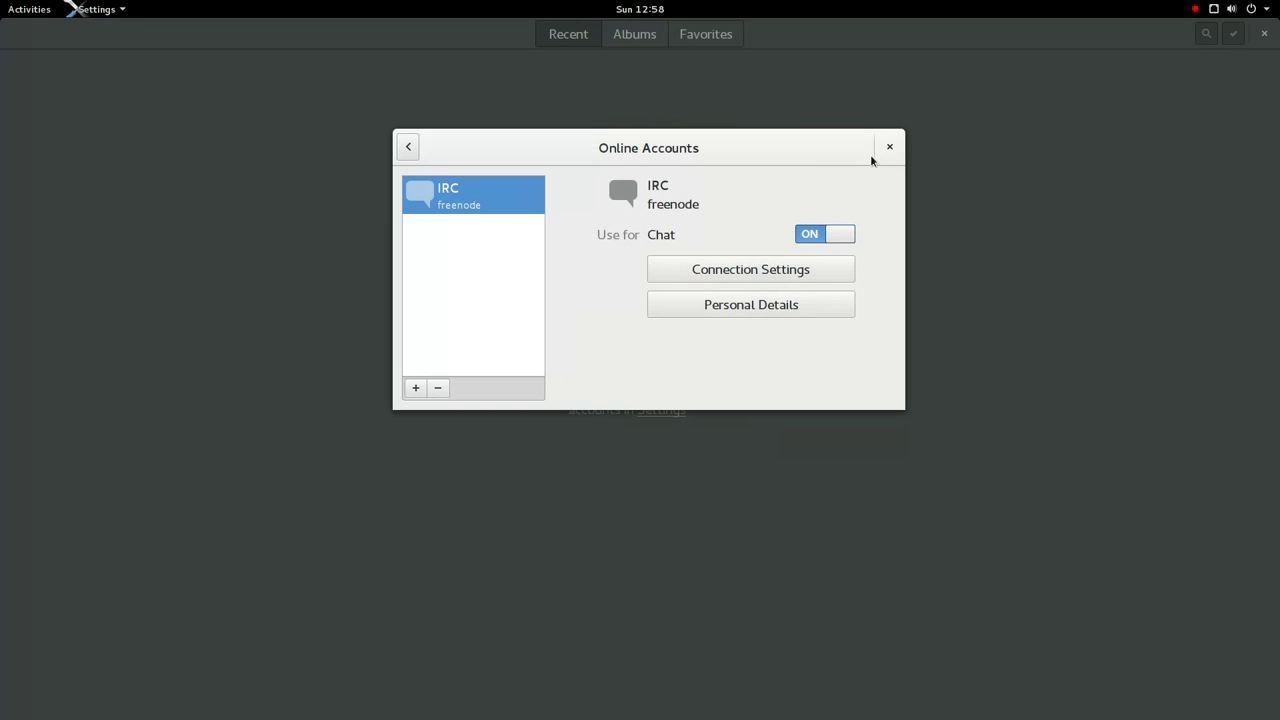
{"action": "left_click", "coordinate": [889, 148]}
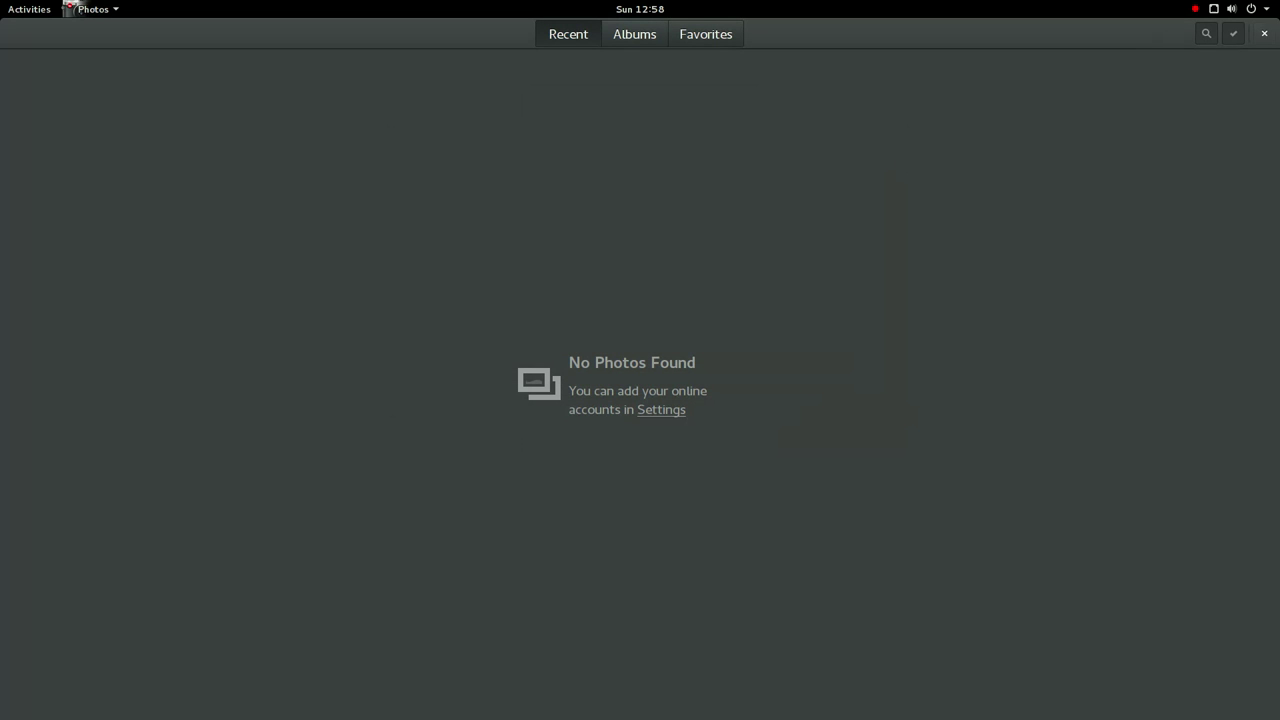
{"action": "left_click", "coordinate": [1264, 33]}
{"action": "left_click", "coordinate": [37, 8]}
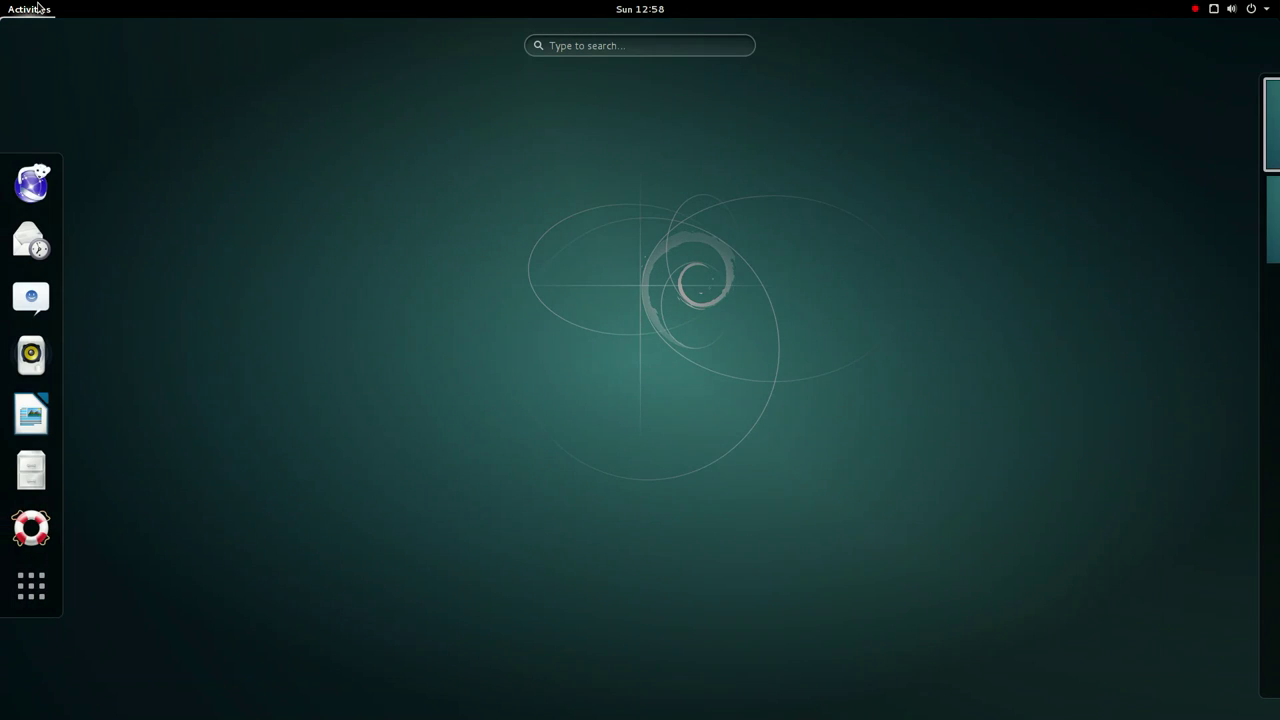
- Launch Search and Indexing from the third page of the application grid
{"action": "left_click", "coordinate": [31, 586]}
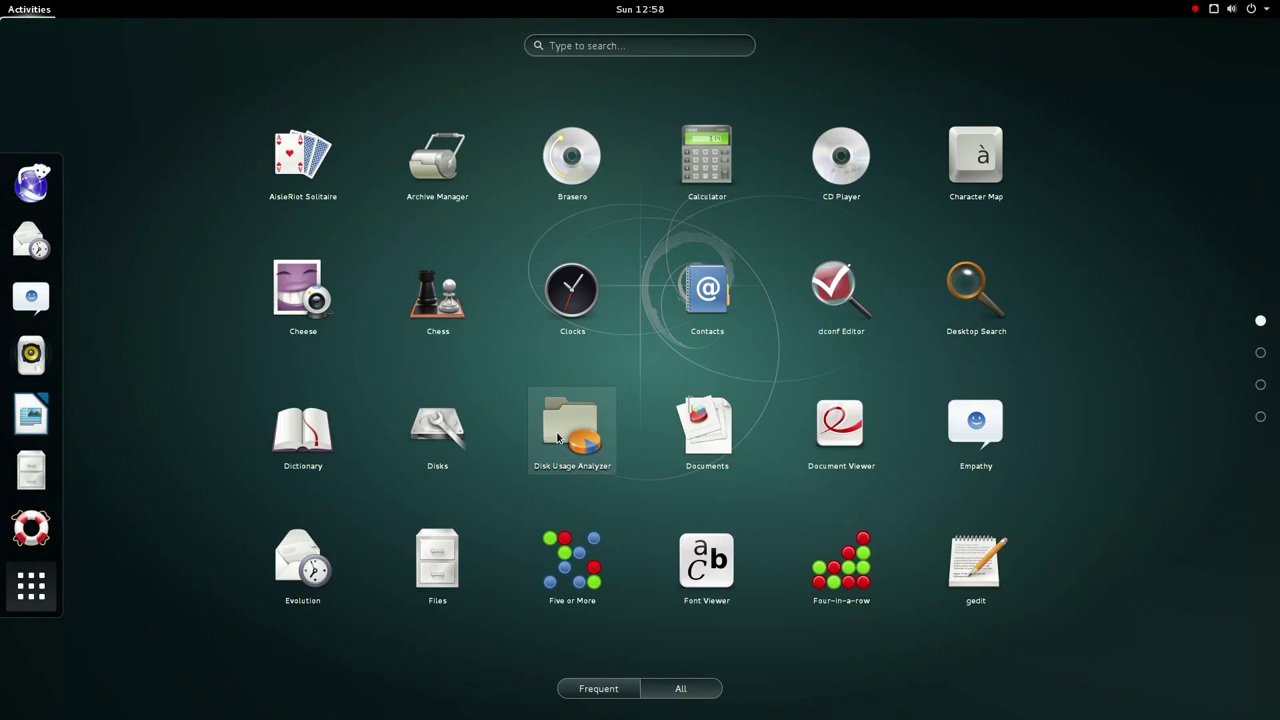
{"action": "scroll", "coordinate": [557, 437], "scroll_direction": "down", "scroll_amount": 1}
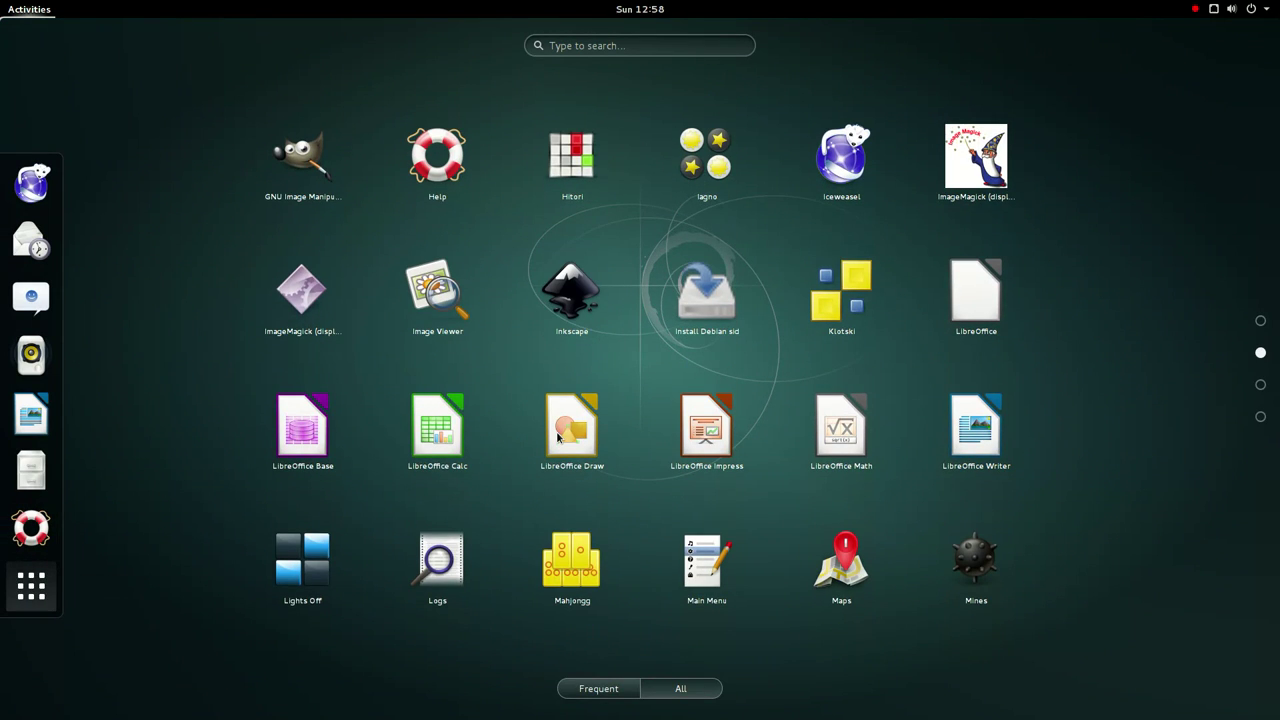
{"action": "scroll", "coordinate": [557, 437], "scroll_direction": "down", "scroll_amount": 1}
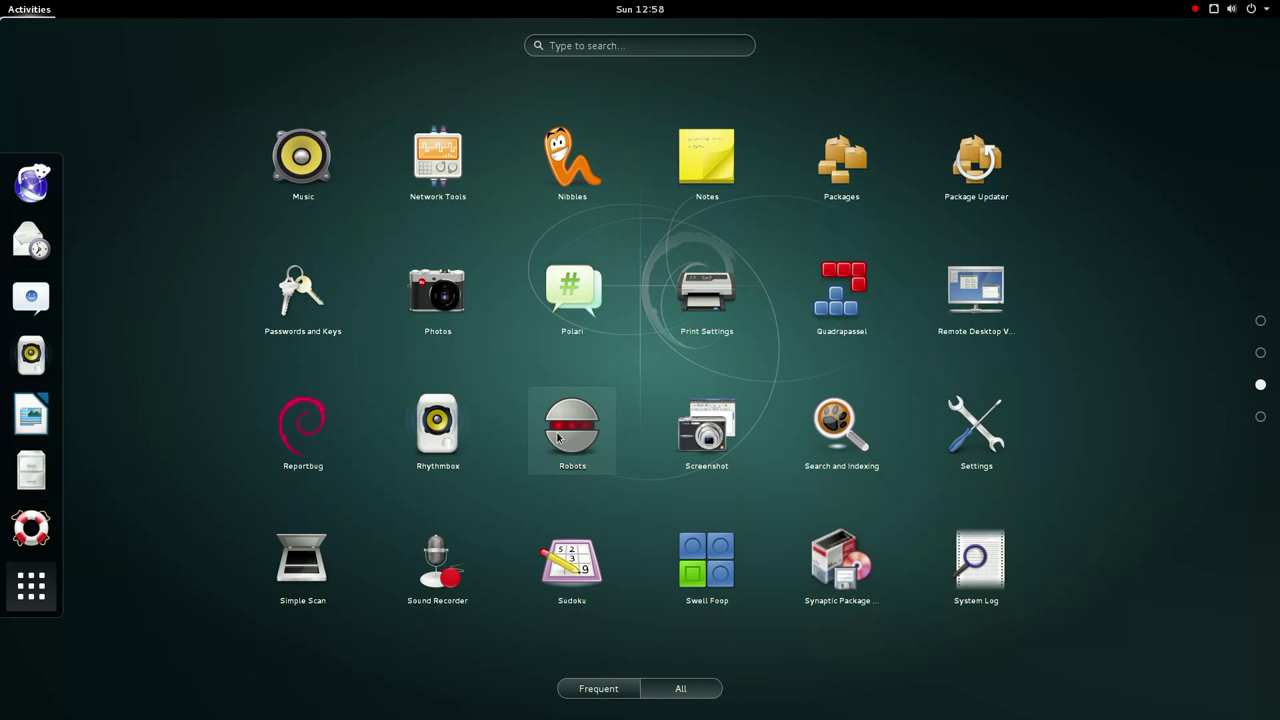
{"action": "left_click", "coordinate": [808, 451]}
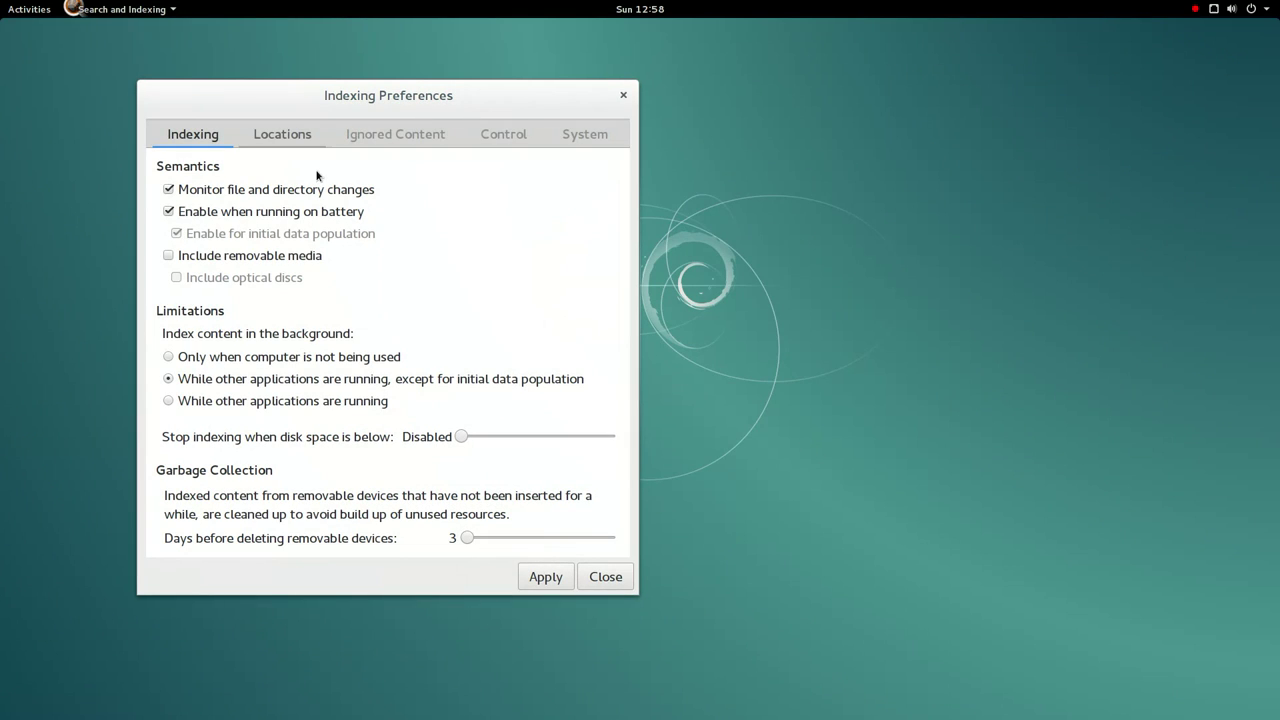
- Add the pattern '1' to the ignored directory glob patterns under Ignored Content
{"action": "left_click", "coordinate": [299, 141]}
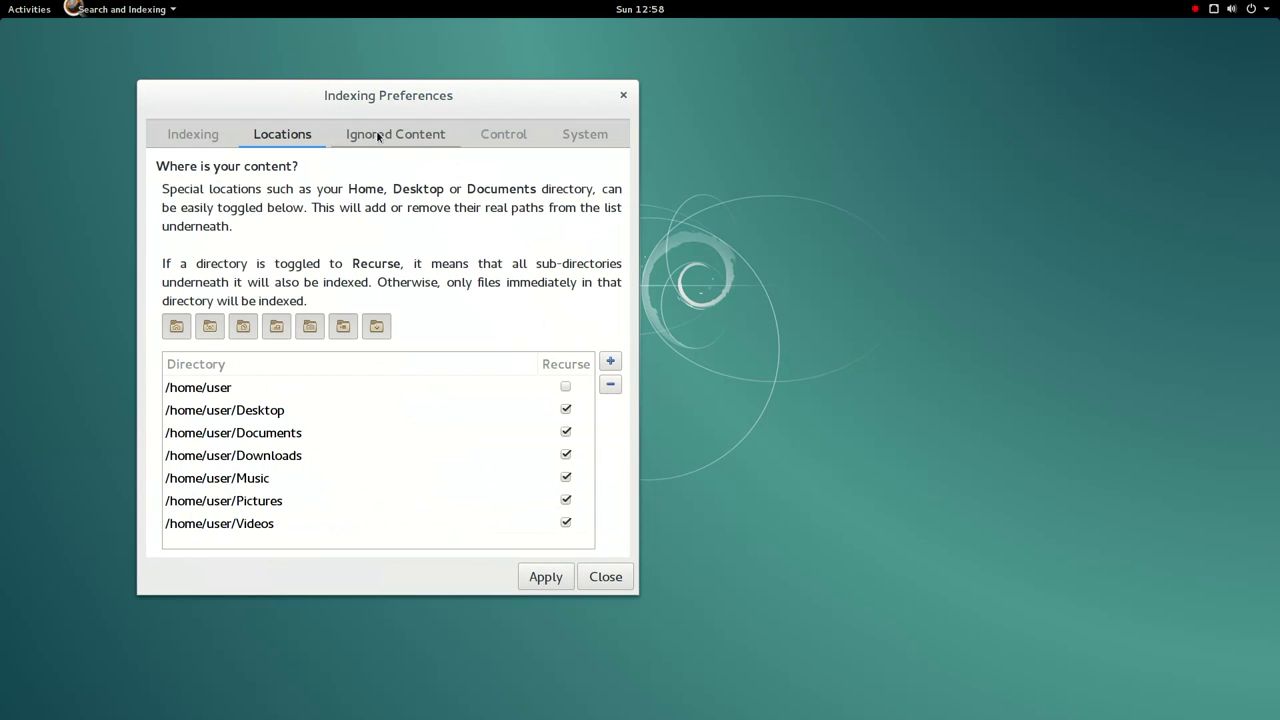
{"action": "left_click", "coordinate": [381, 136]}
{"action": "left_click", "coordinate": [527, 146]}
{"action": "left_click", "coordinate": [450, 145]}
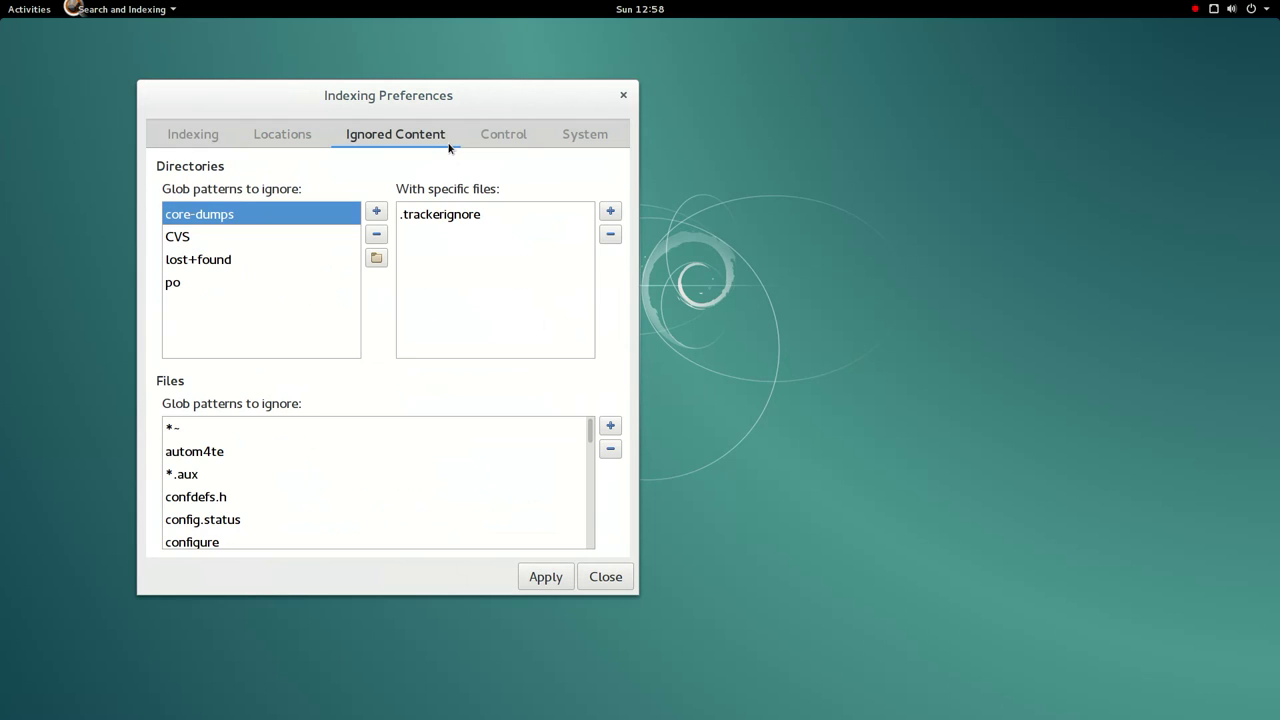
{"action": "left_click", "coordinate": [294, 246]}
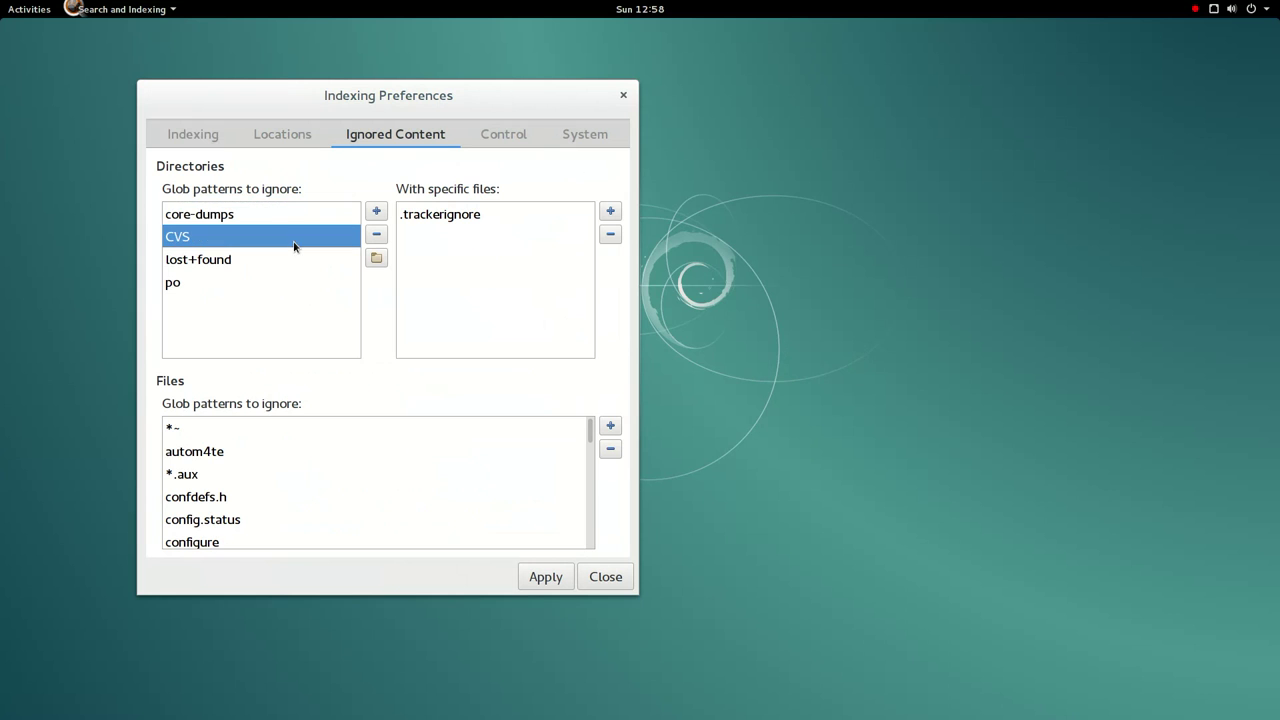
{"action": "left_click", "coordinate": [354, 216]}
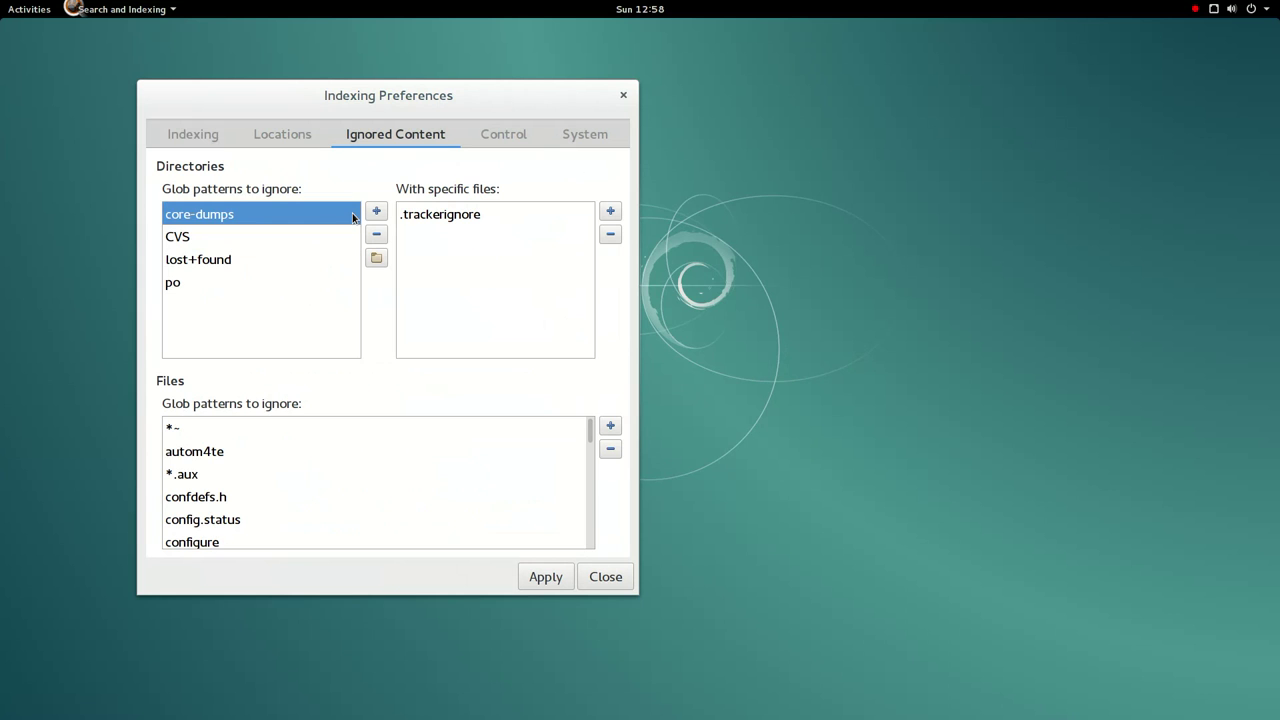
{"action": "left_click", "coordinate": [380, 212]}
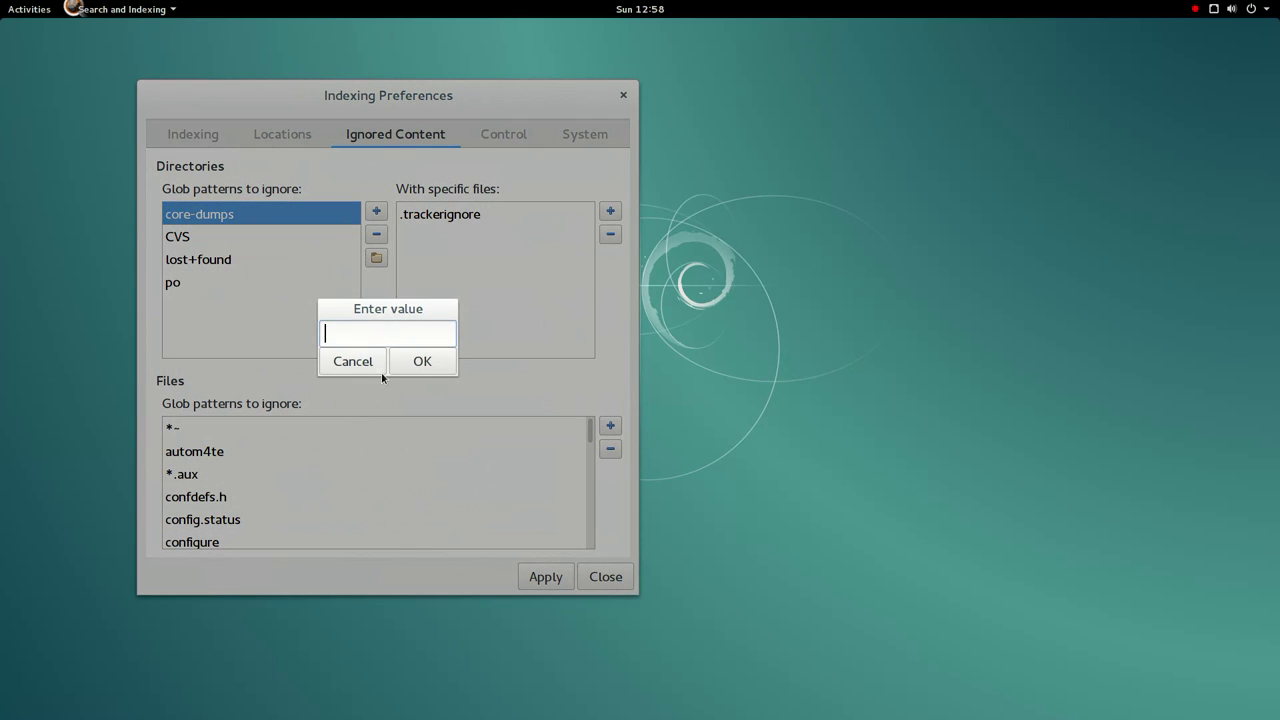
{"action": "type", "text": "1"}
{"action": "key", "text": "Return"}
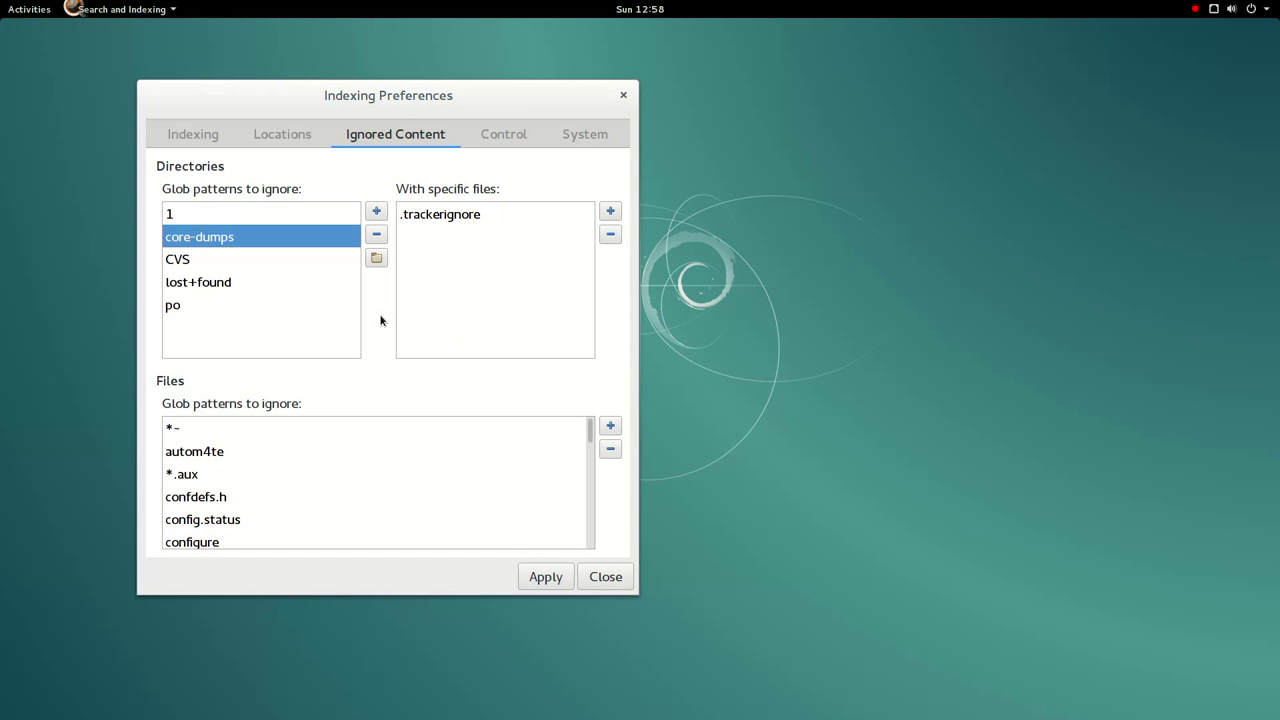
- Review the Control and Reset tabs, then close the indexing preferences
{"action": "scroll", "coordinate": [270, 462], "scroll_direction": "down", "scroll_amount": 10}
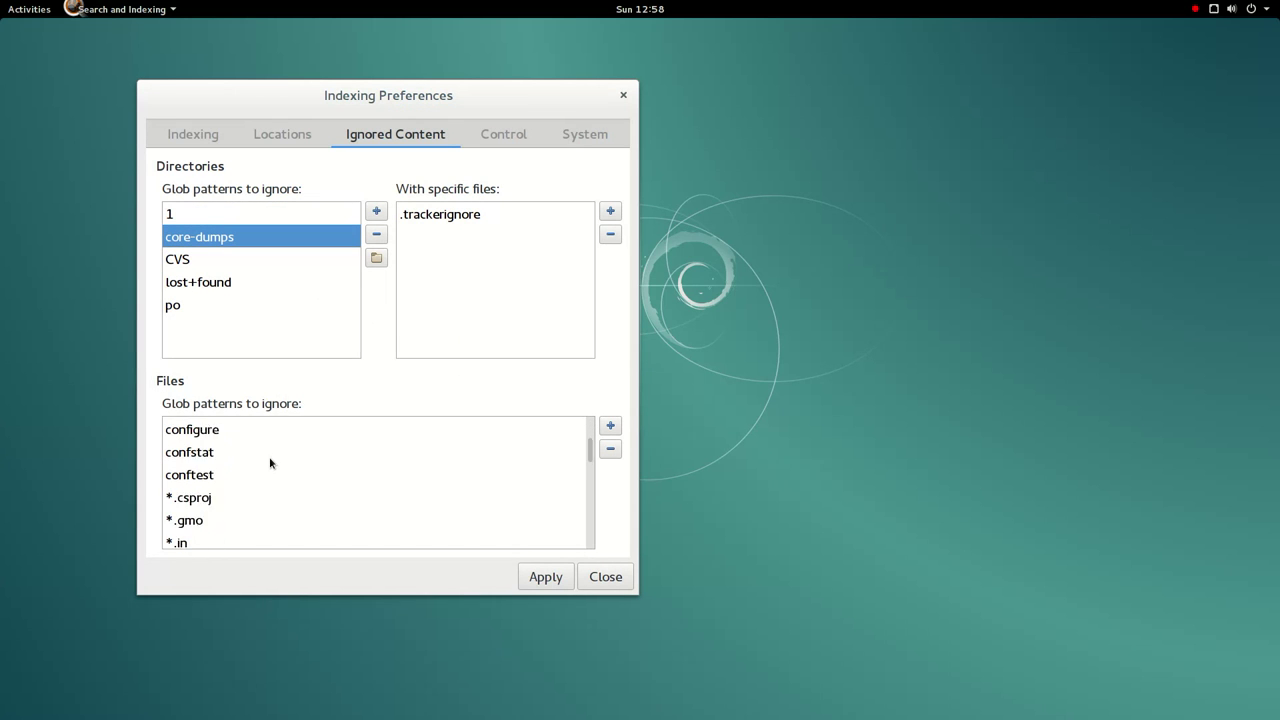
{"action": "scroll", "coordinate": [270, 462], "scroll_direction": "down", "scroll_amount": 5}
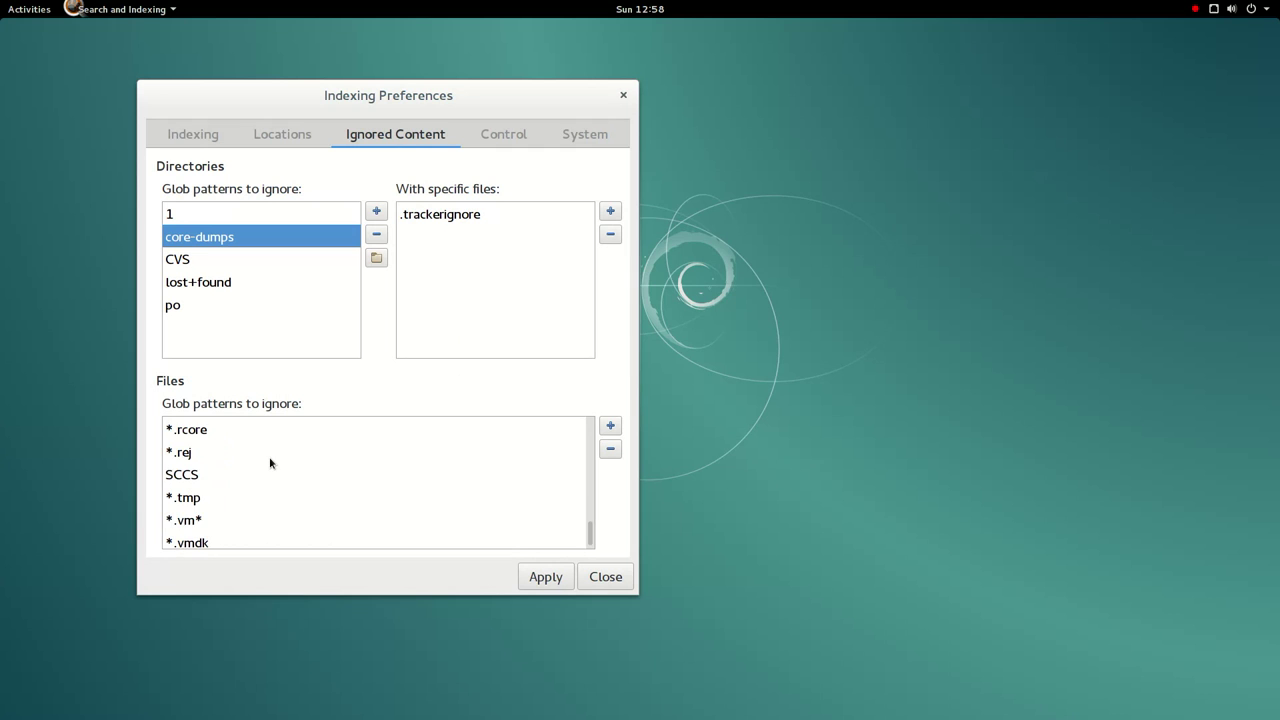
{"action": "left_click", "coordinate": [484, 142]}
{"action": "left_click", "coordinate": [603, 143]}
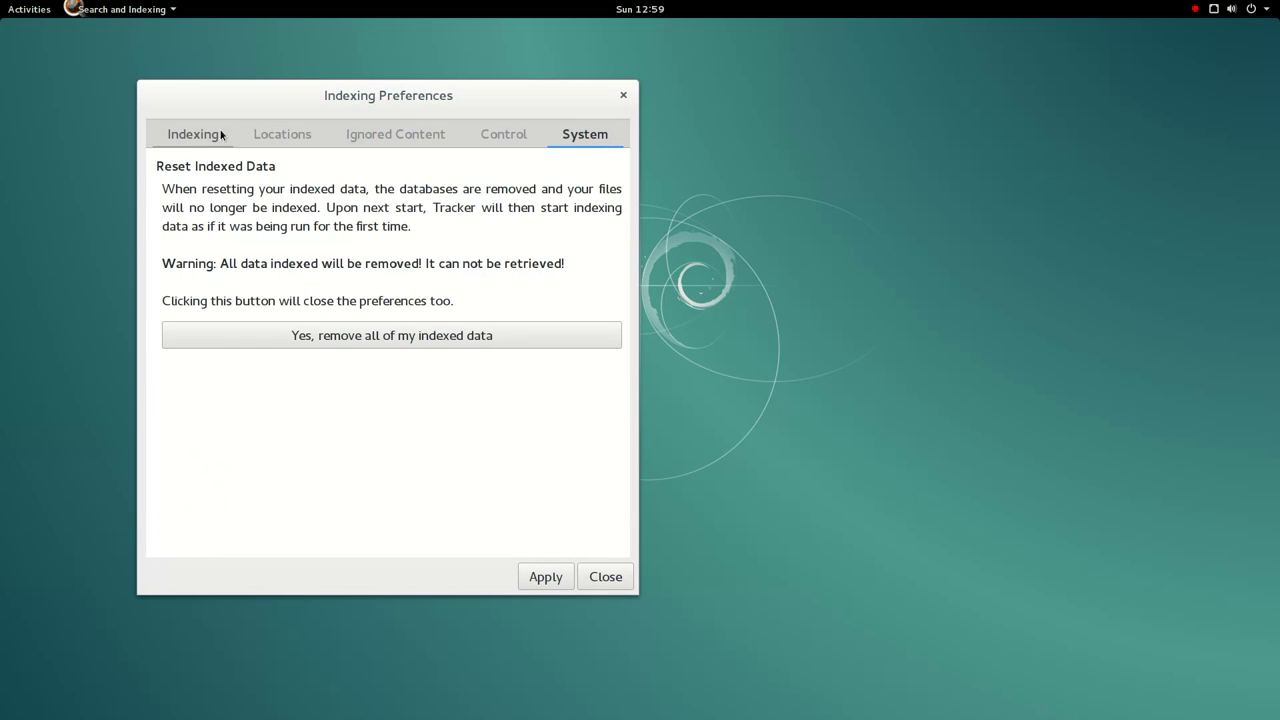
{"action": "left_click", "coordinate": [188, 141]}
{"action": "left_click", "coordinate": [589, 585]}
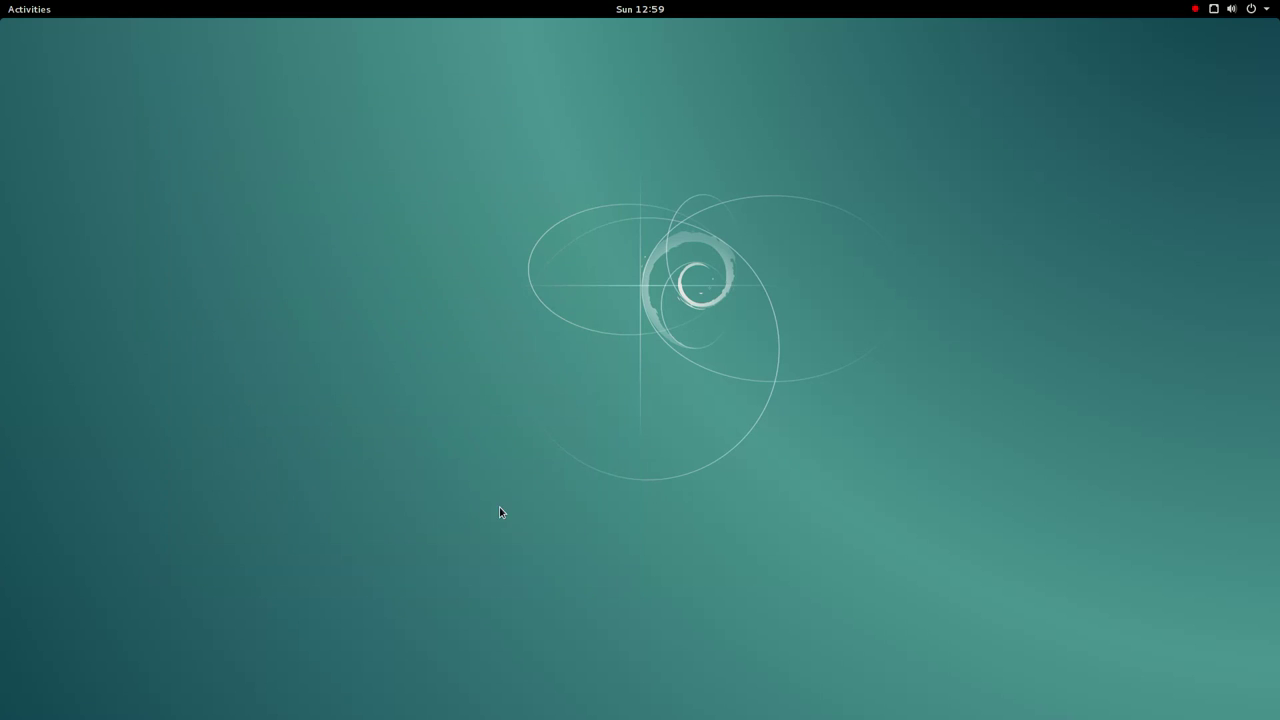
- Launch Sound Recorder from the applications grid
{"action": "mouse_move", "coordinate": [2, 2]}
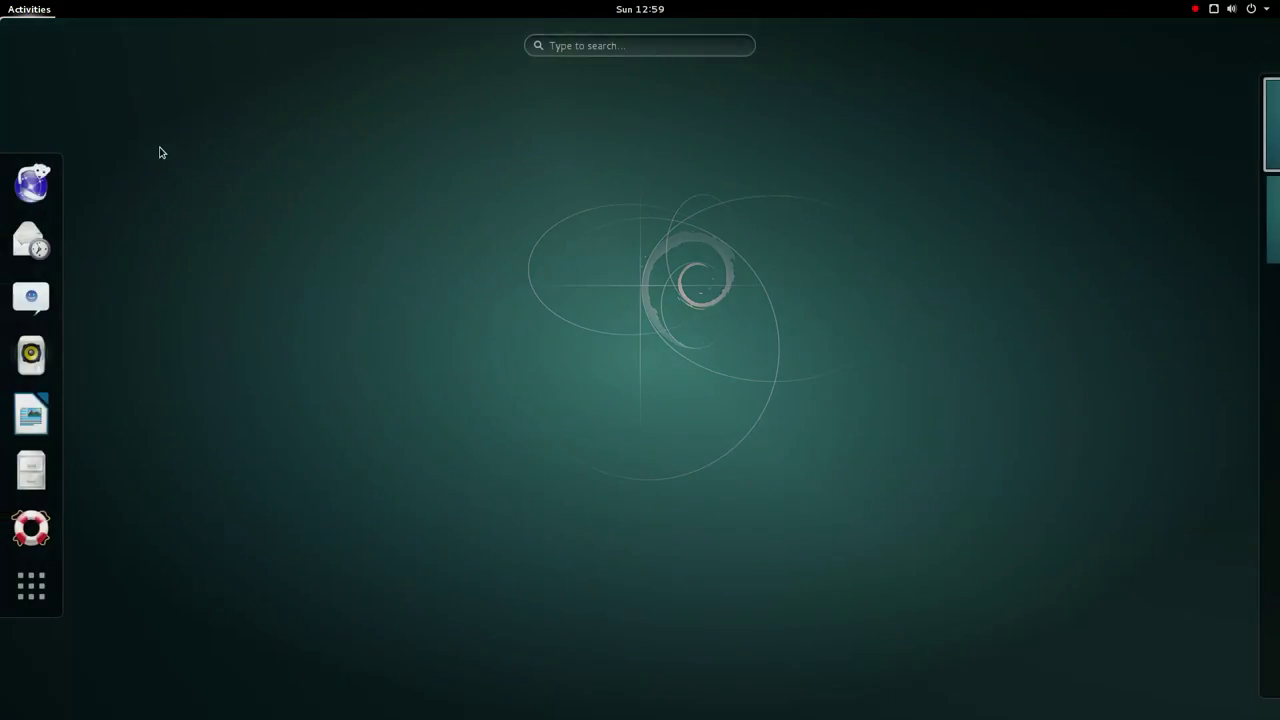
{"action": "left_click", "coordinate": [45, 582]}
{"action": "scroll", "coordinate": [390, 470], "scroll_direction": "down", "scroll_amount": 3}
{"action": "scroll", "coordinate": [390, 472], "scroll_direction": "up", "scroll_amount": 1}
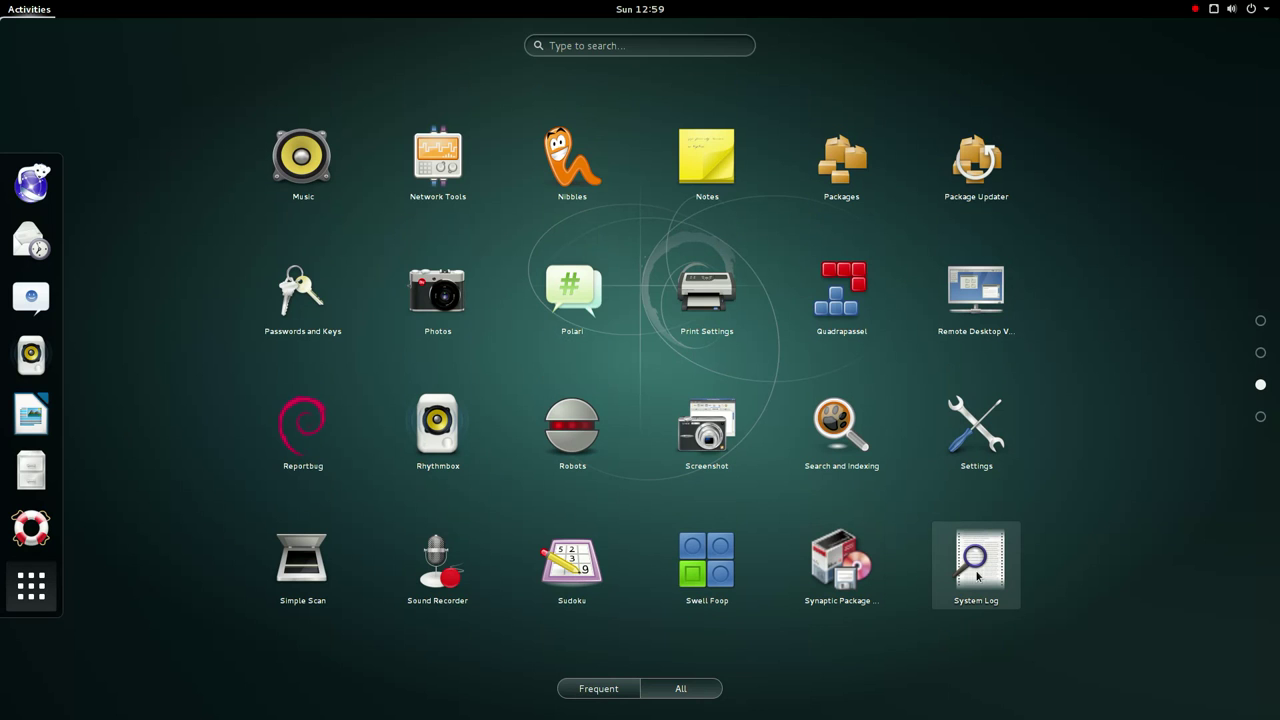
{"action": "left_click", "coordinate": [437, 562]}
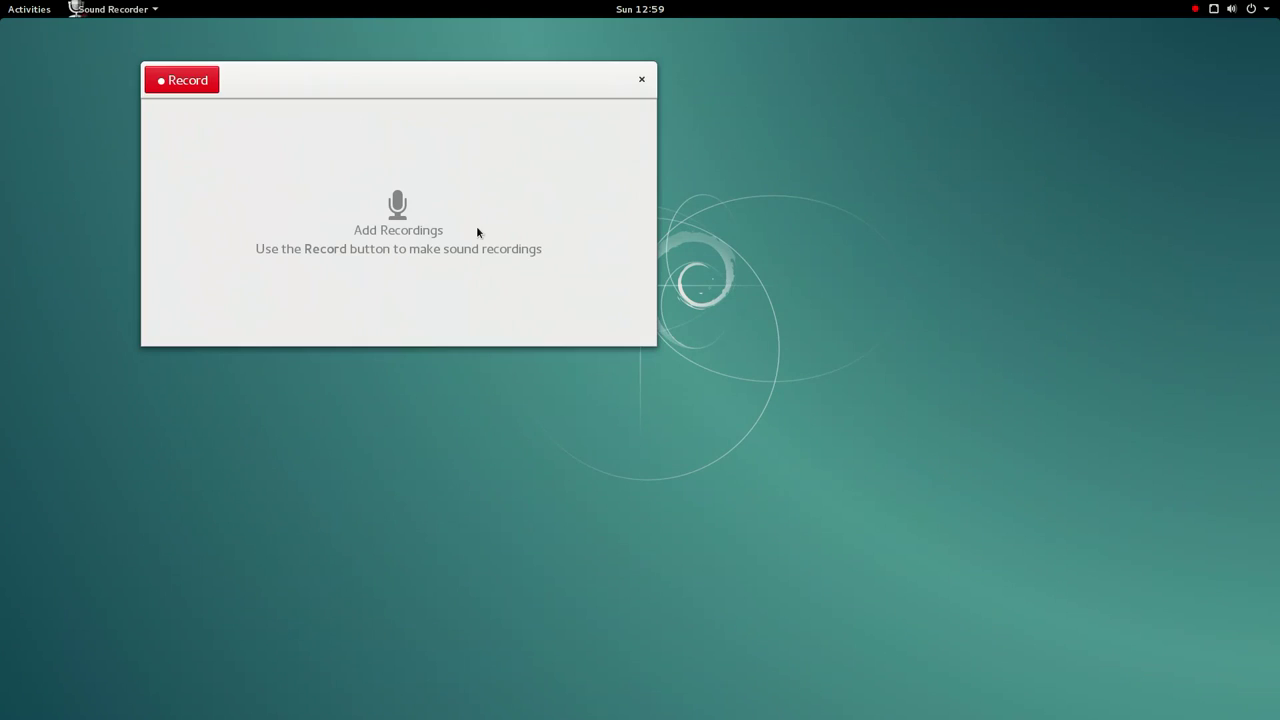
- Record a short Clip 1 and view its details, dismissing the Info dialog unchanged
{"action": "left_click", "coordinate": [202, 80]}
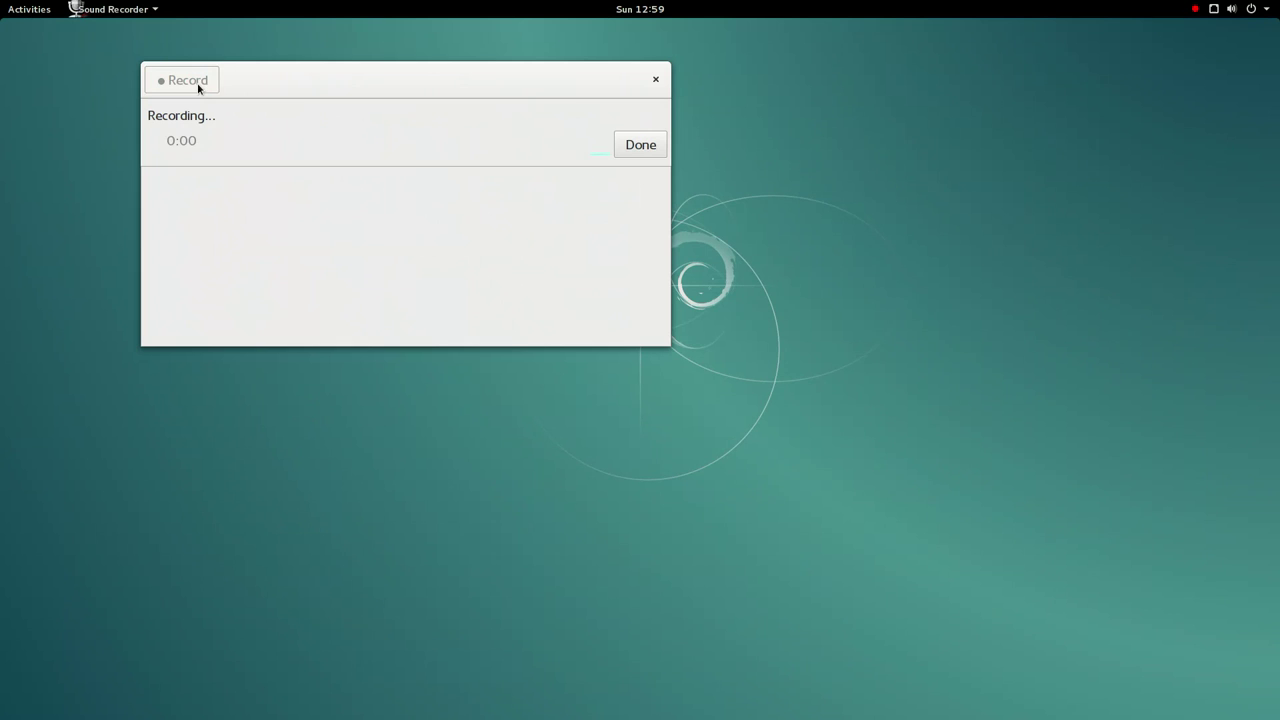
{"action": "left_click", "coordinate": [645, 148]}
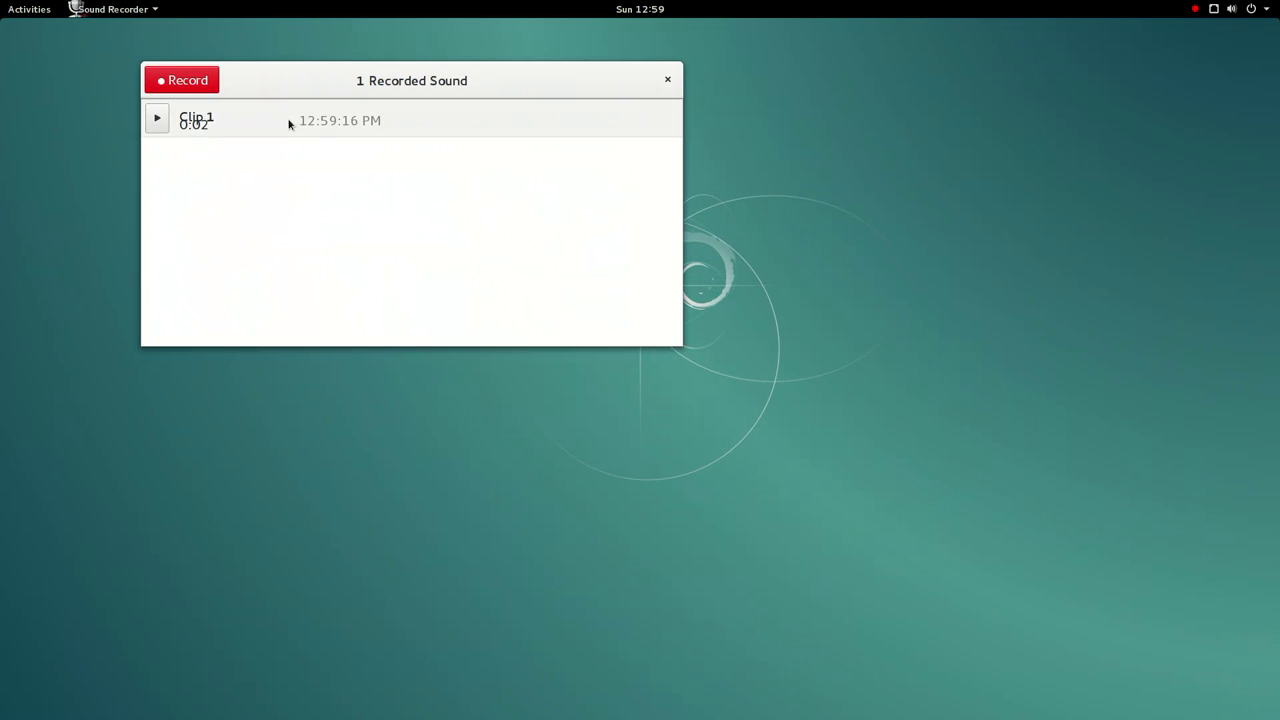
{"action": "left_click", "coordinate": [288, 122]}
{"action": "left_click", "coordinate": [630, 119]}
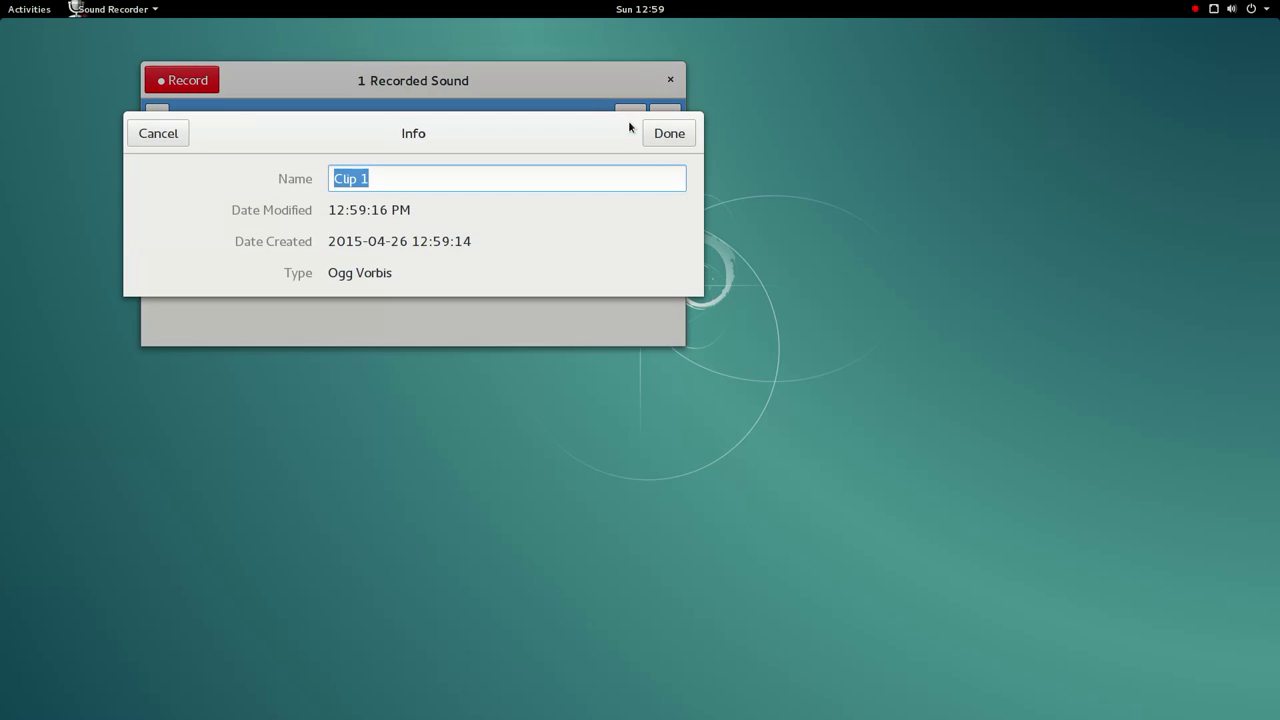
{"action": "left_click", "coordinate": [174, 144]}
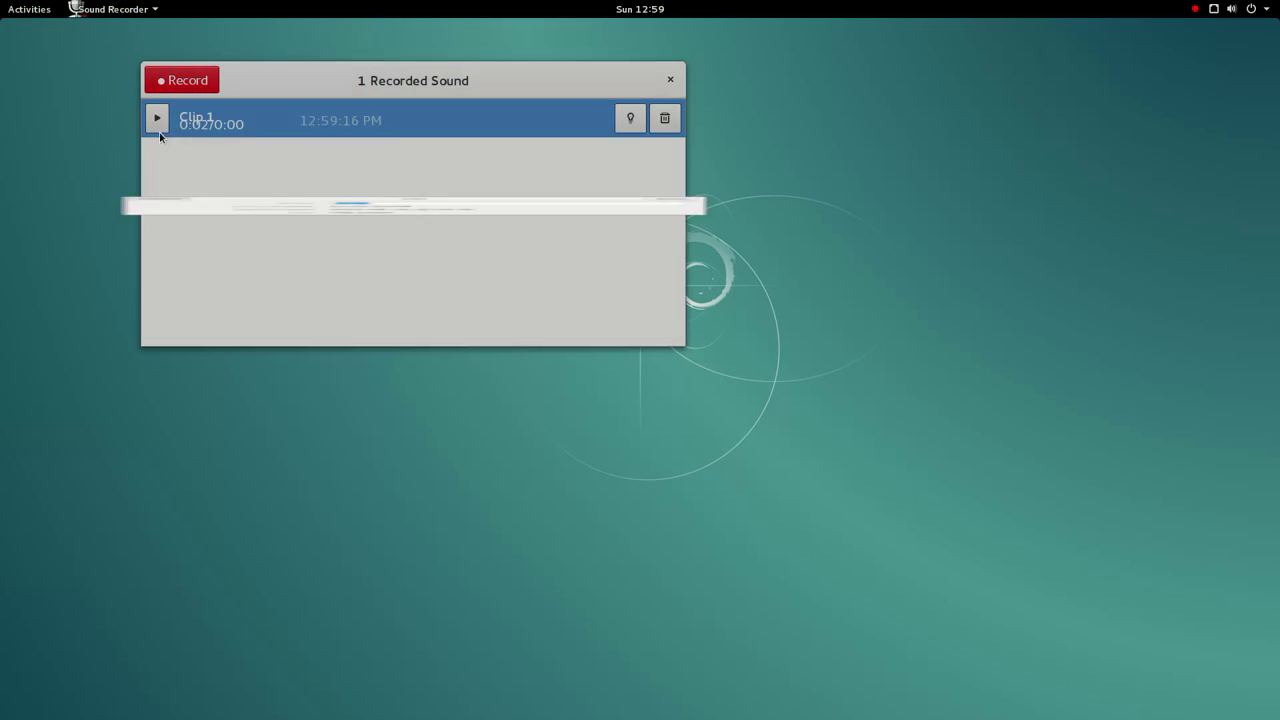
- Delete Clip 1, close Sound Recorder, and return to the Activities overview
{"action": "left_click", "coordinate": [665, 121]}
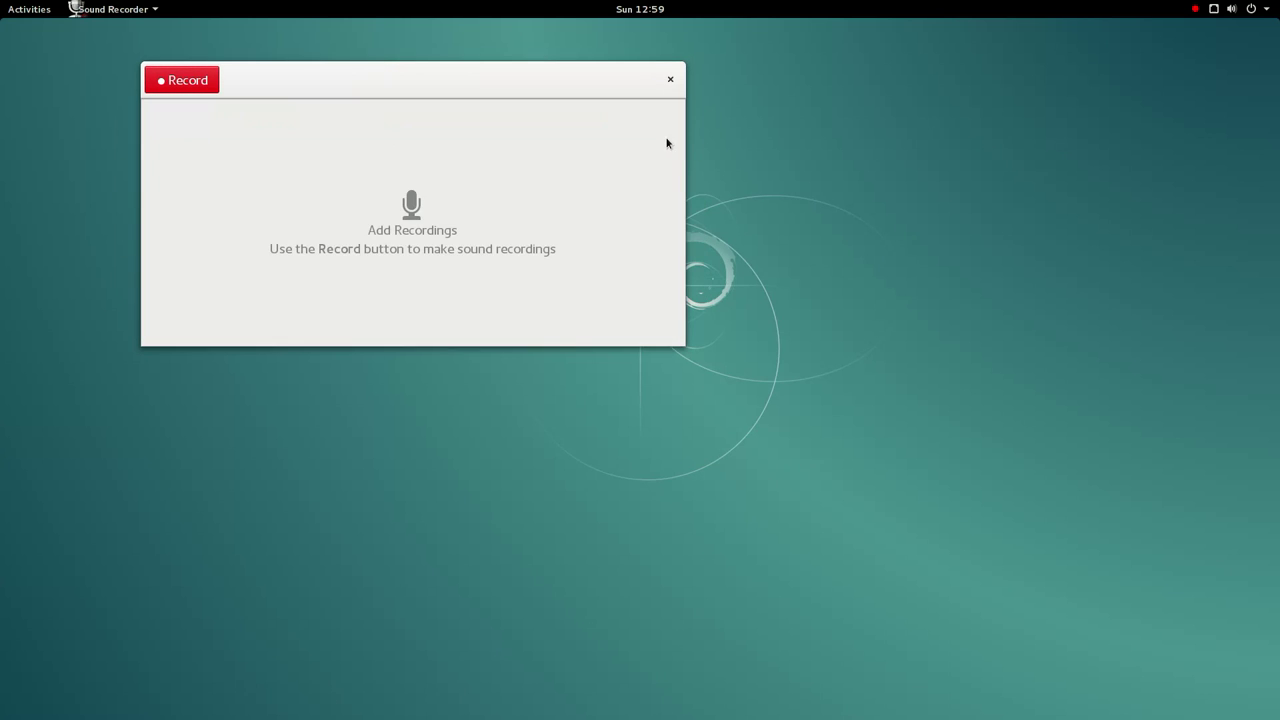
{"action": "left_click", "coordinate": [670, 80]}
{"action": "left_click", "coordinate": [14, 8]}
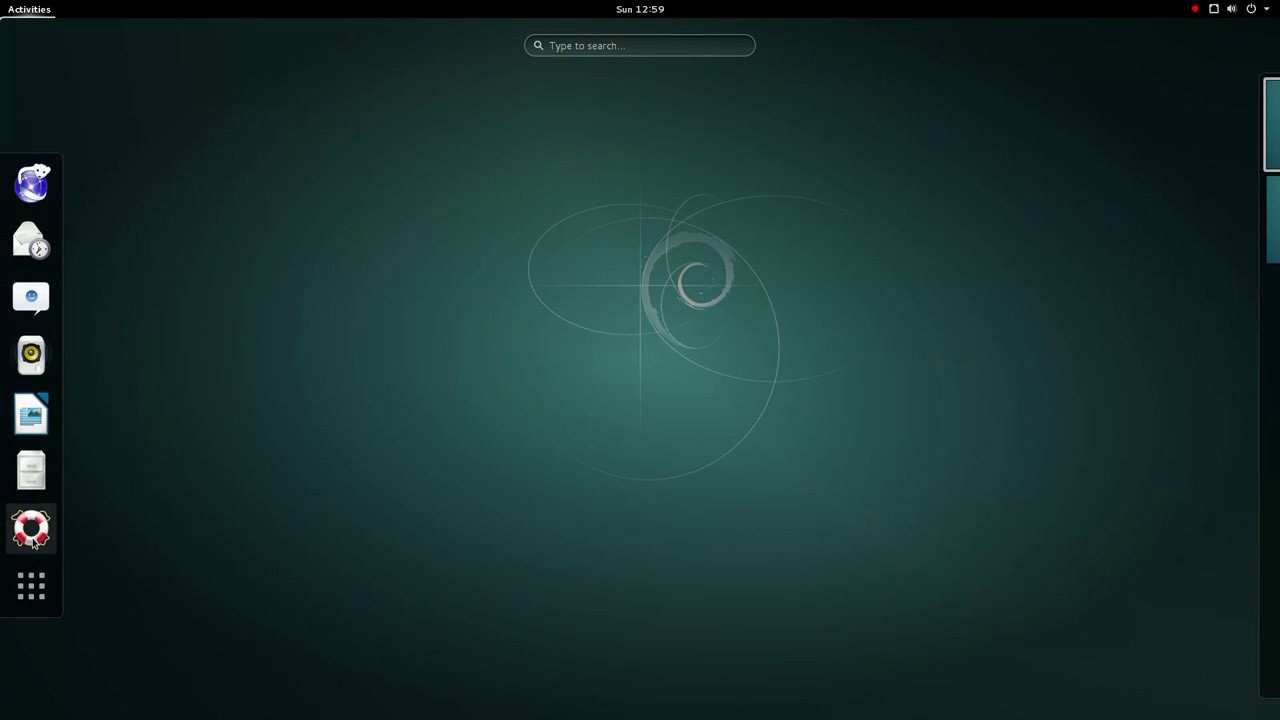
- Launch System Monitor from the last page of the application grid
{"action": "left_click", "coordinate": [31, 585]}
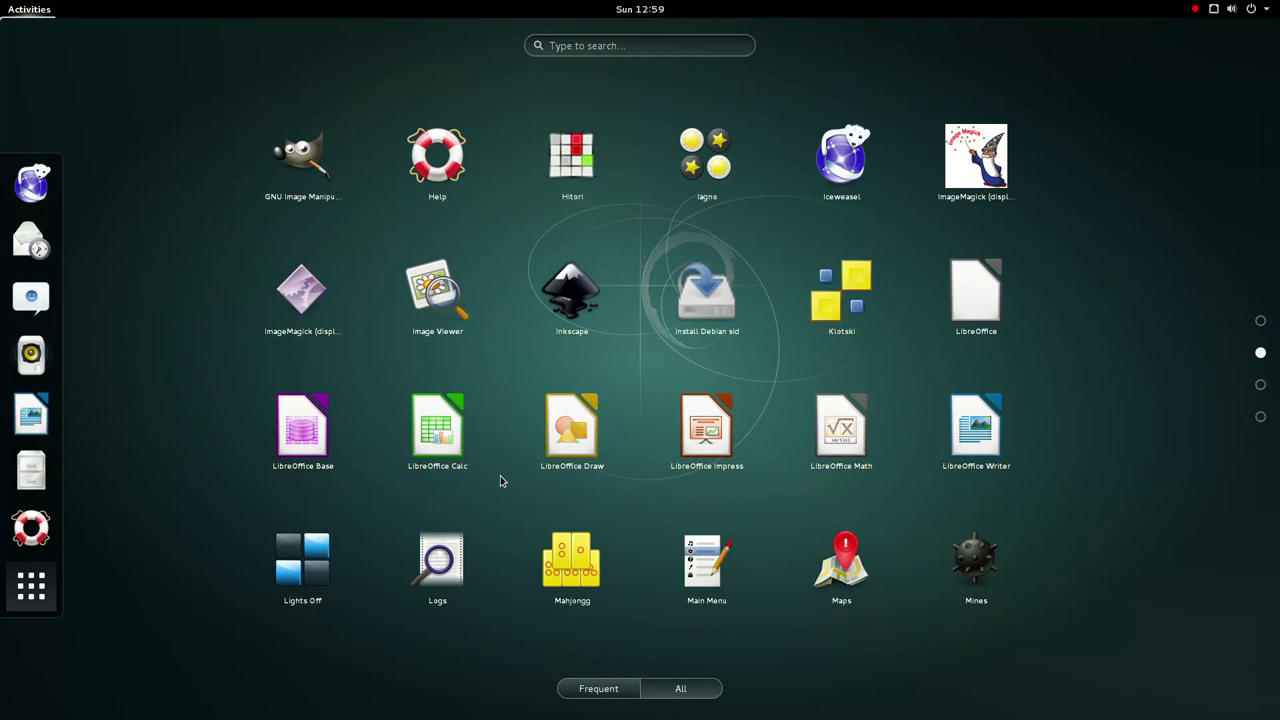
{"action": "scroll", "coordinate": [500, 480], "scroll_direction": "down", "scroll_amount": 1}
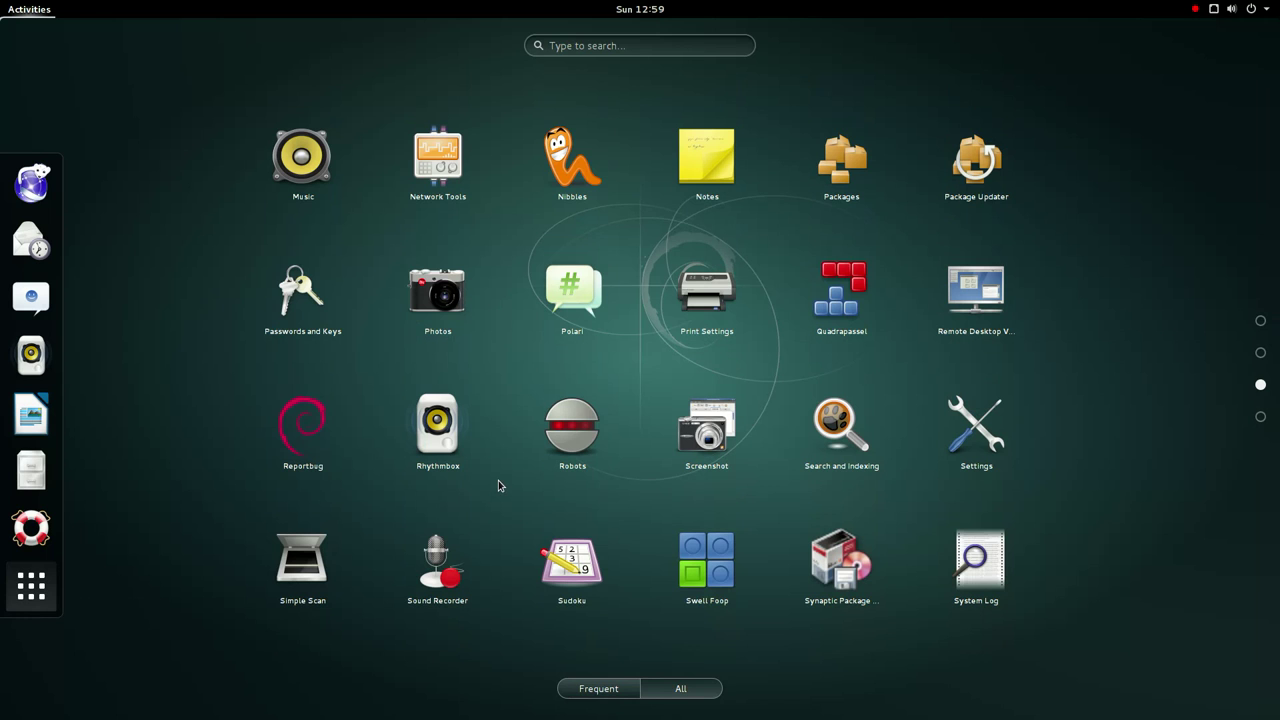
{"action": "scroll", "coordinate": [642, 571], "scroll_direction": "down", "scroll_amount": 1}
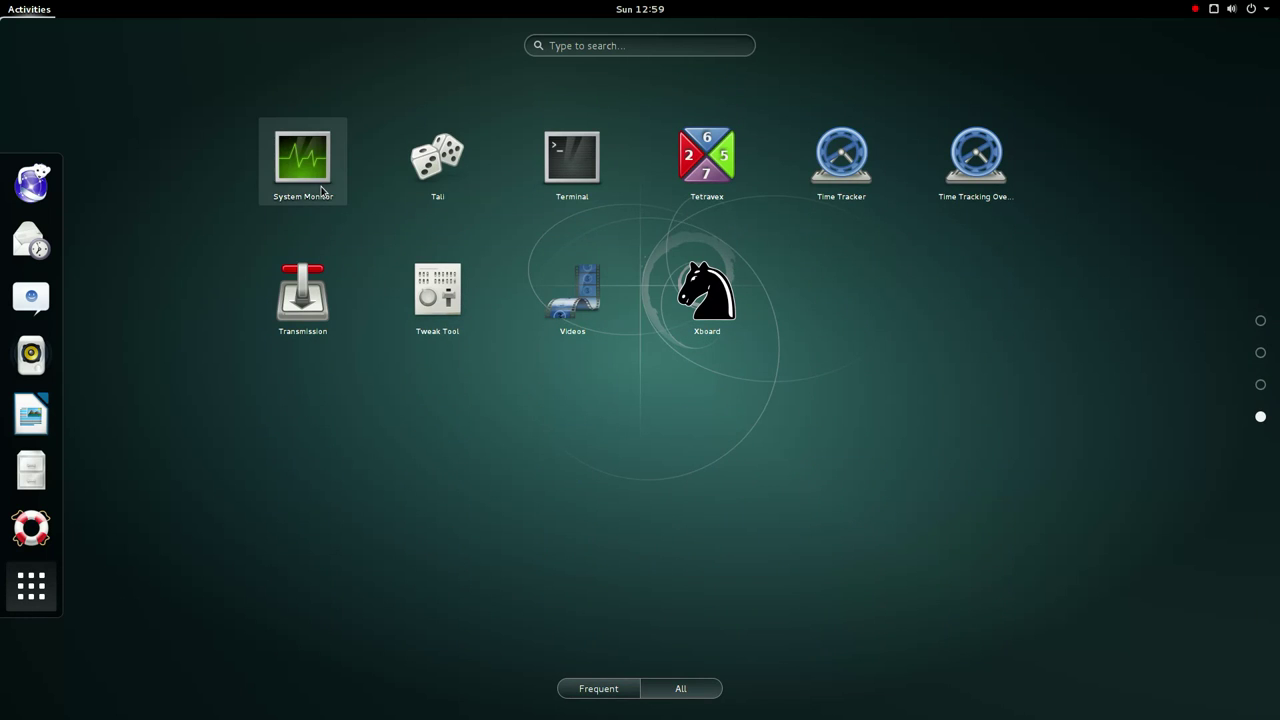
{"action": "left_click", "coordinate": [322, 191]}
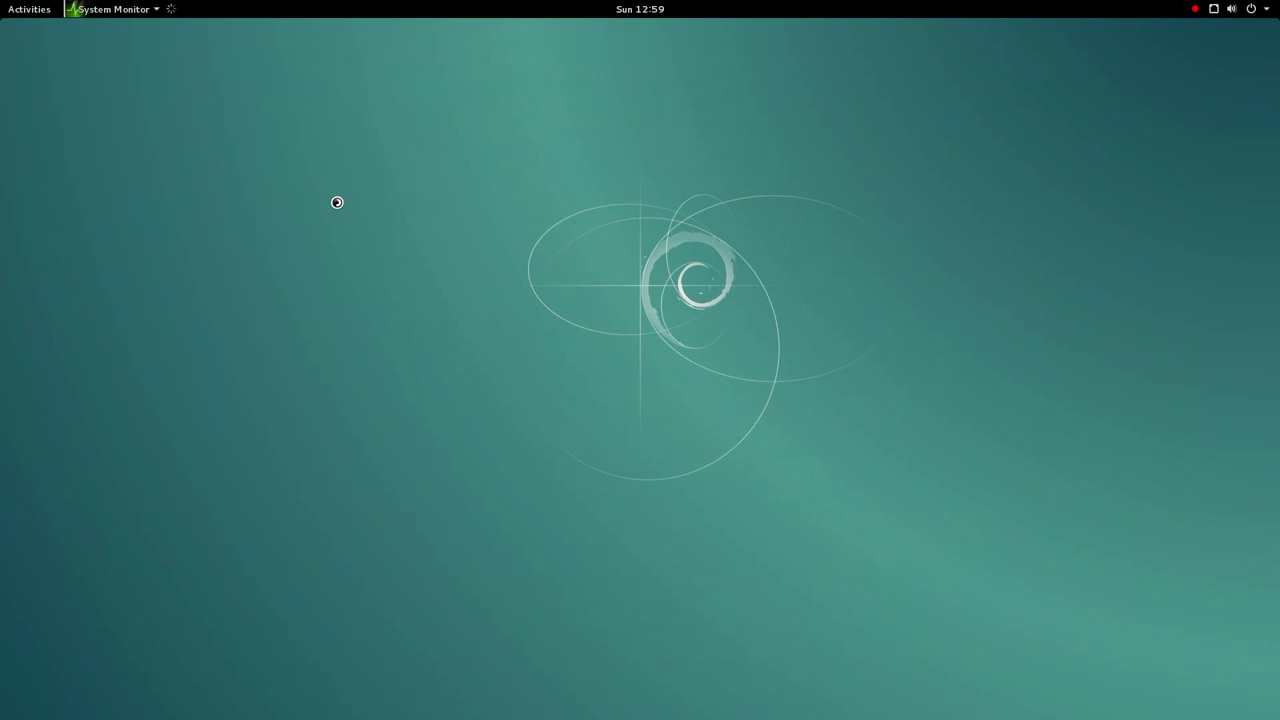
- Maximize System Monitor, widen the Memory column, and sort processes by memory, largest first
{"action": "double_click", "coordinate": [127, 66]}
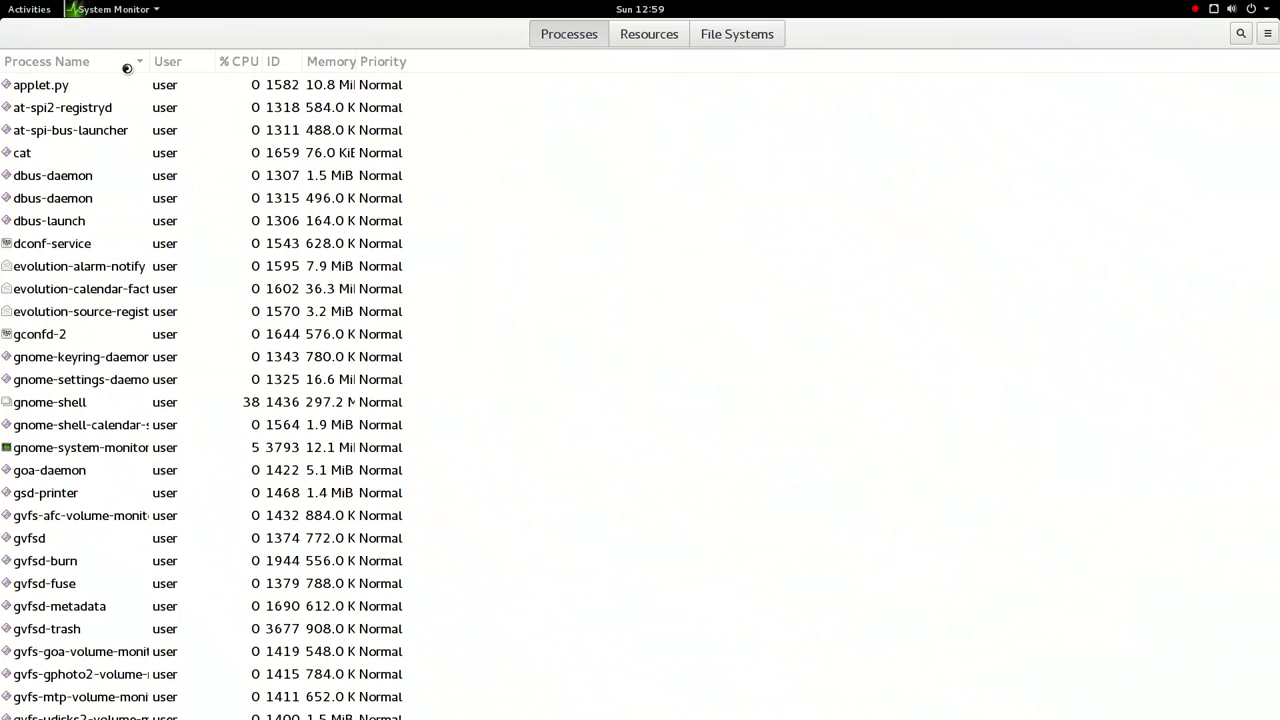
{"action": "left_click_drag", "start_coordinate": [359, 62], "coordinate": [718, 84]}
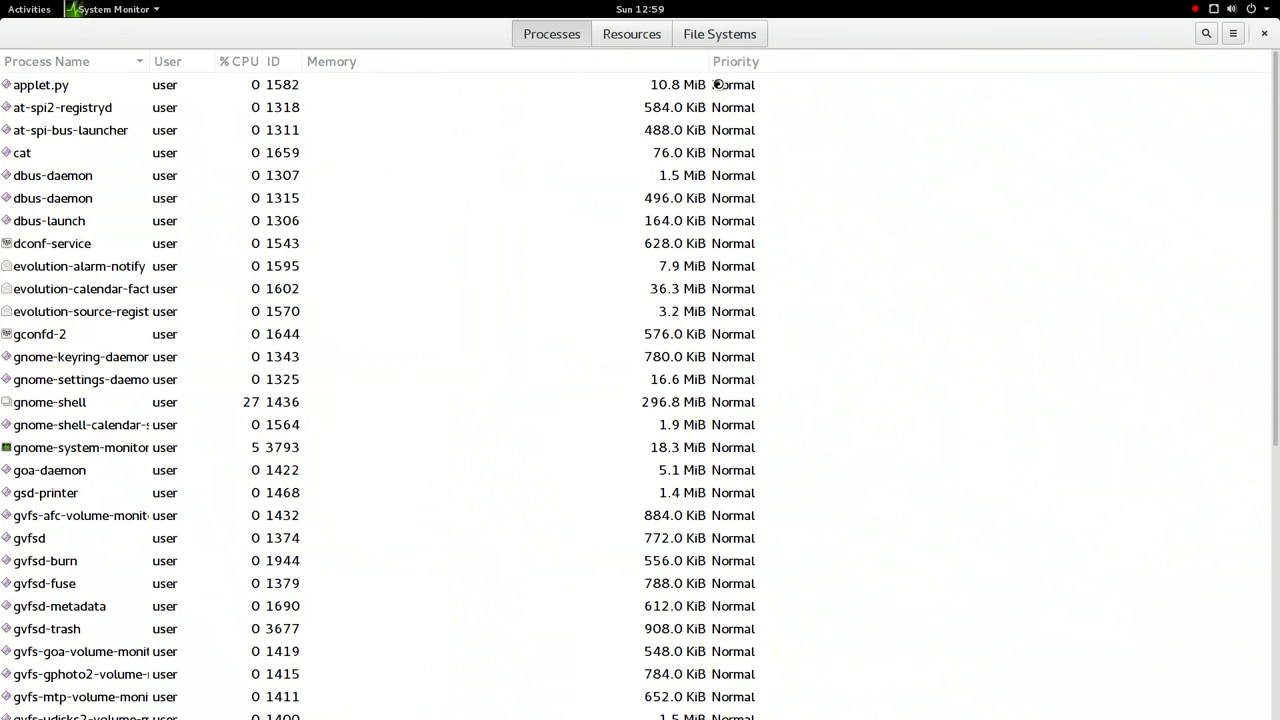
{"action": "left_click", "coordinate": [334, 63]}
{"action": "left_click", "coordinate": [334, 63]}
{"action": "left_click", "coordinate": [334, 63]}
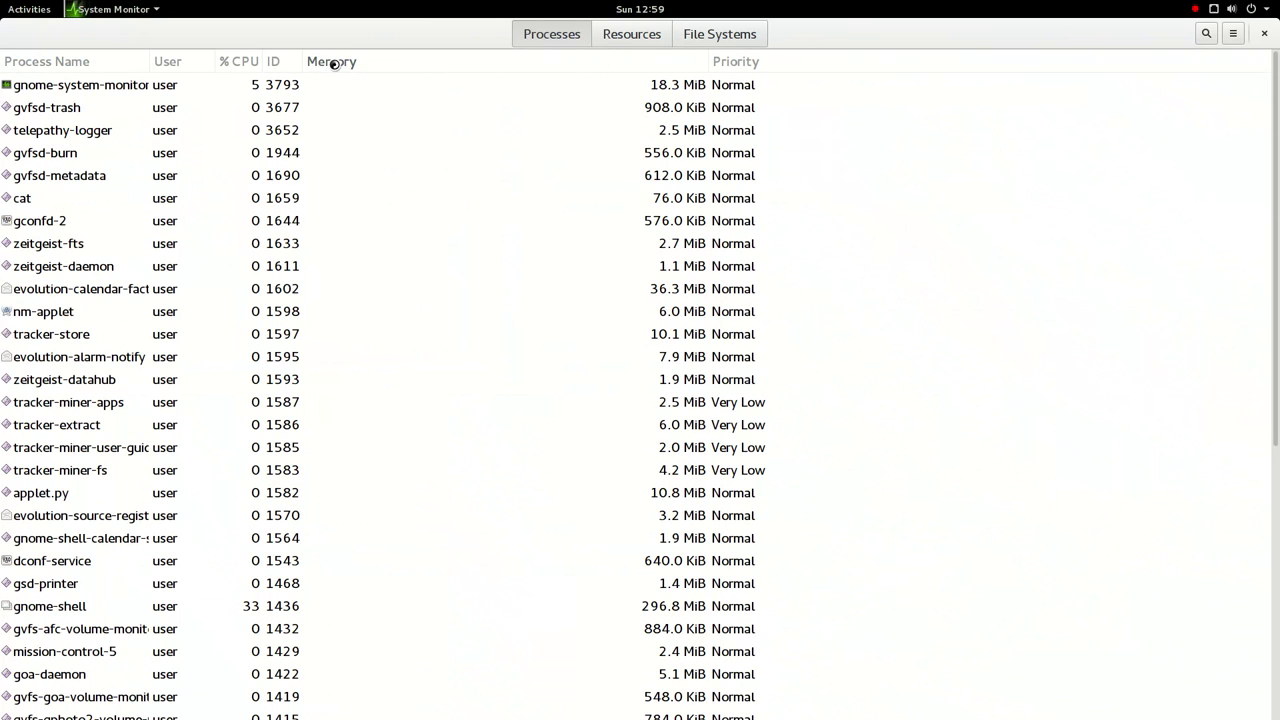
{"action": "left_click", "coordinate": [334, 63]}
{"action": "scroll", "coordinate": [177, 200], "scroll_direction": "down", "scroll_amount": 3}
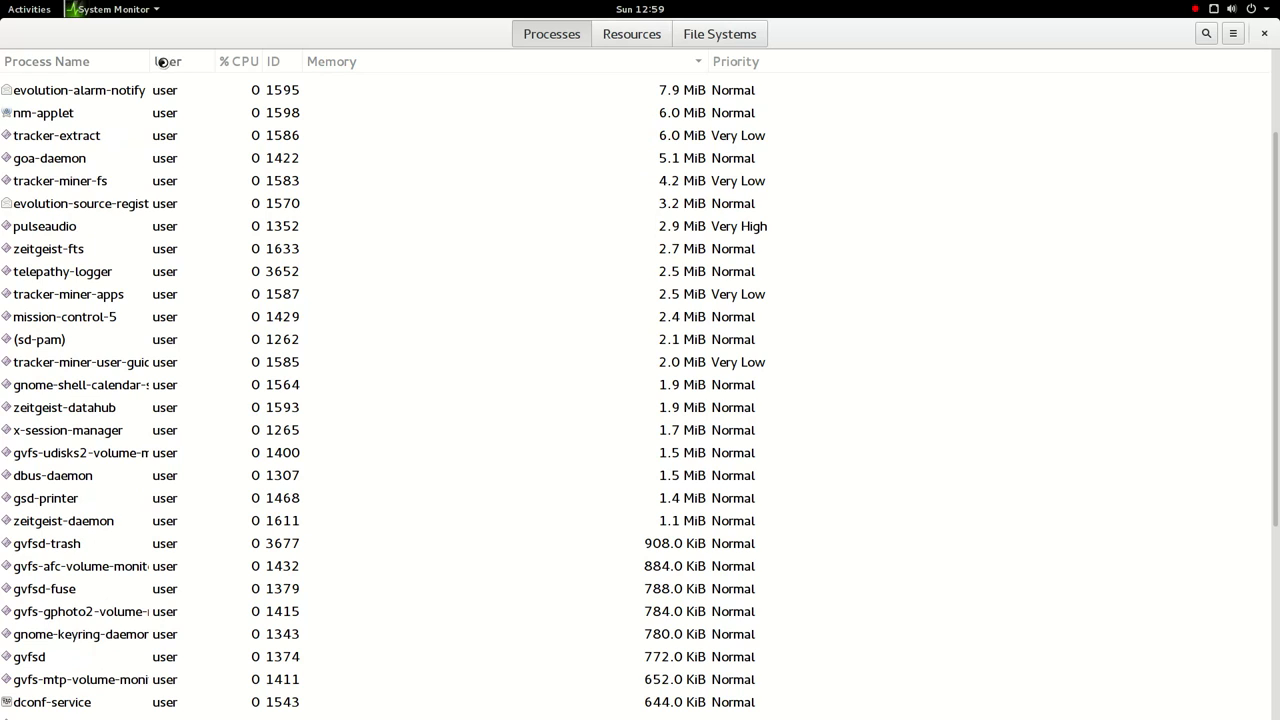
{"action": "scroll", "coordinate": [256, 72], "scroll_direction": "down", "scroll_amount": 1}
- Sort the process list by ID, then by CPU usage, and close System Monitor
{"action": "left_click", "coordinate": [252, 61]}
{"action": "scroll", "coordinate": [263, 97], "scroll_direction": "up", "scroll_amount": 2}
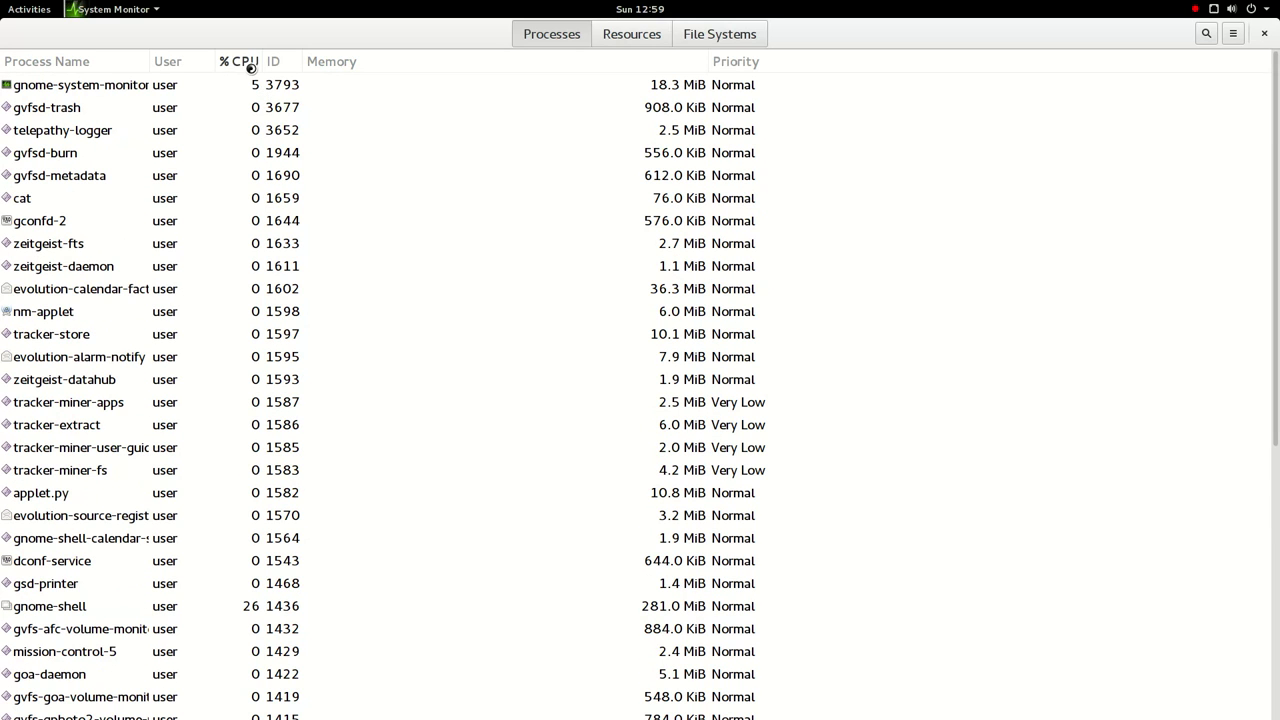
{"action": "left_click", "coordinate": [243, 61]}
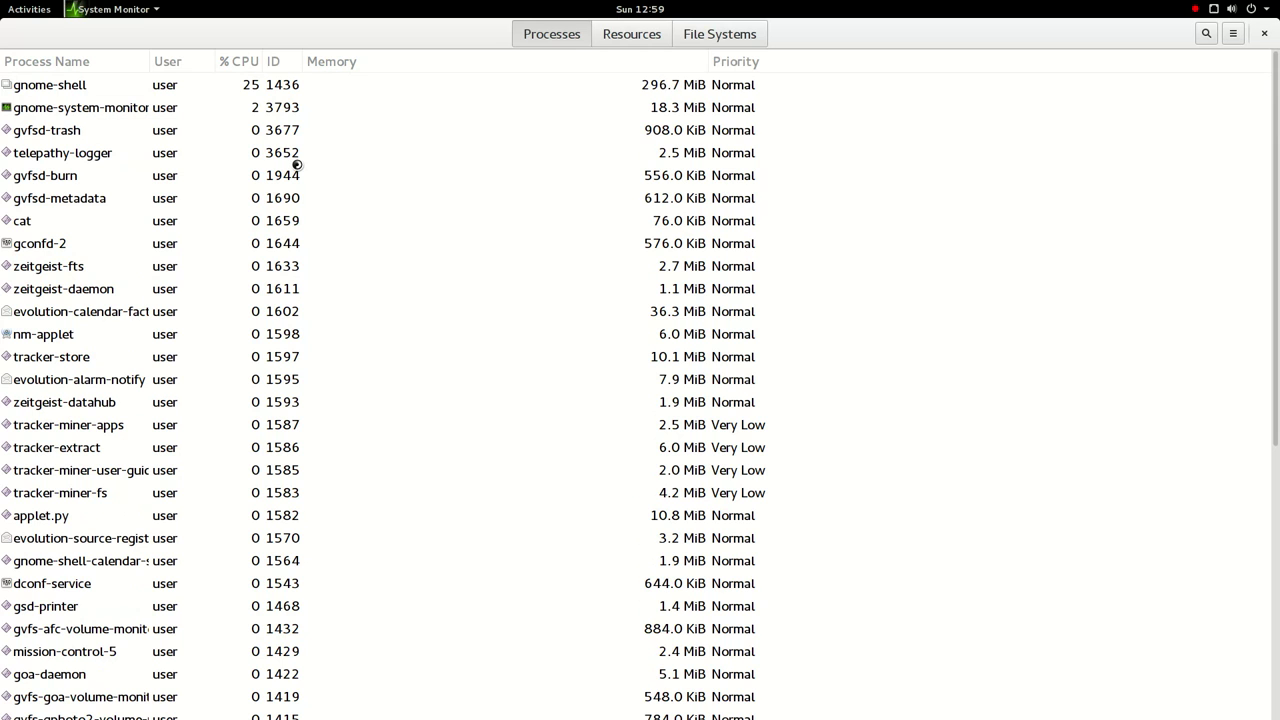
{"action": "left_click", "coordinate": [1264, 33]}
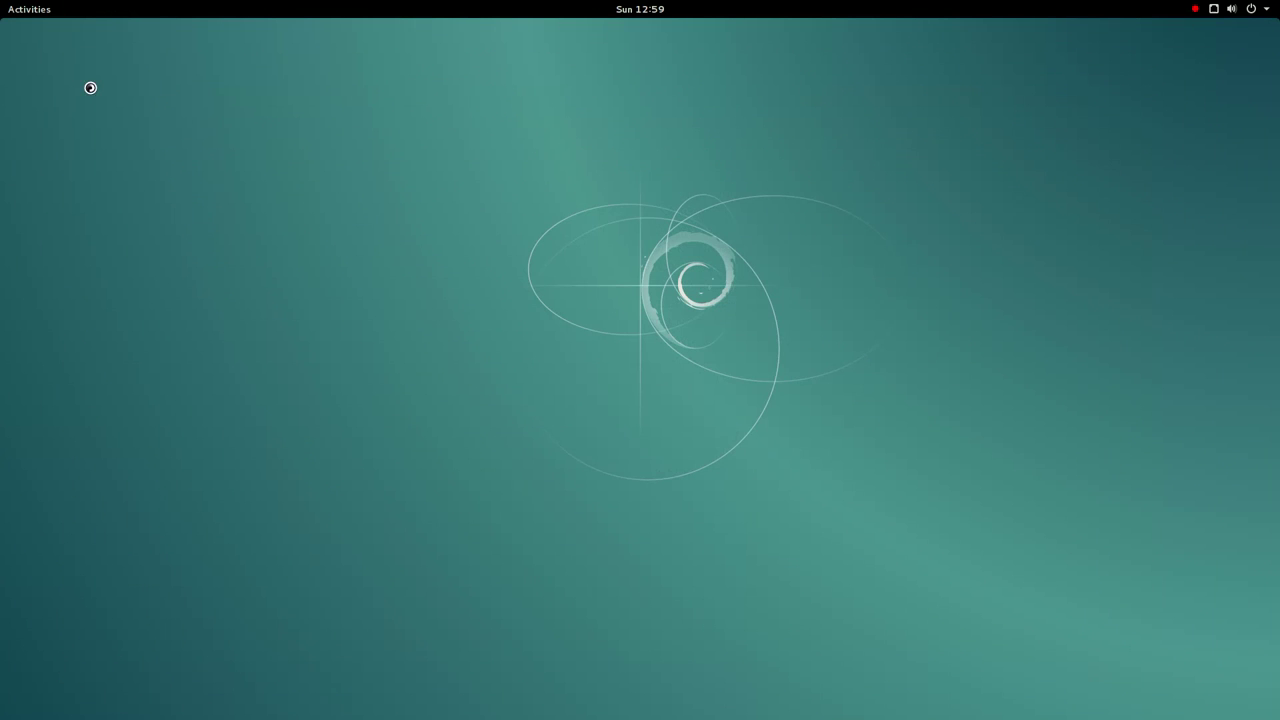
- Launch Time Tracker from the last page of the application grid
{"action": "mouse_move", "coordinate": [7, 9]}
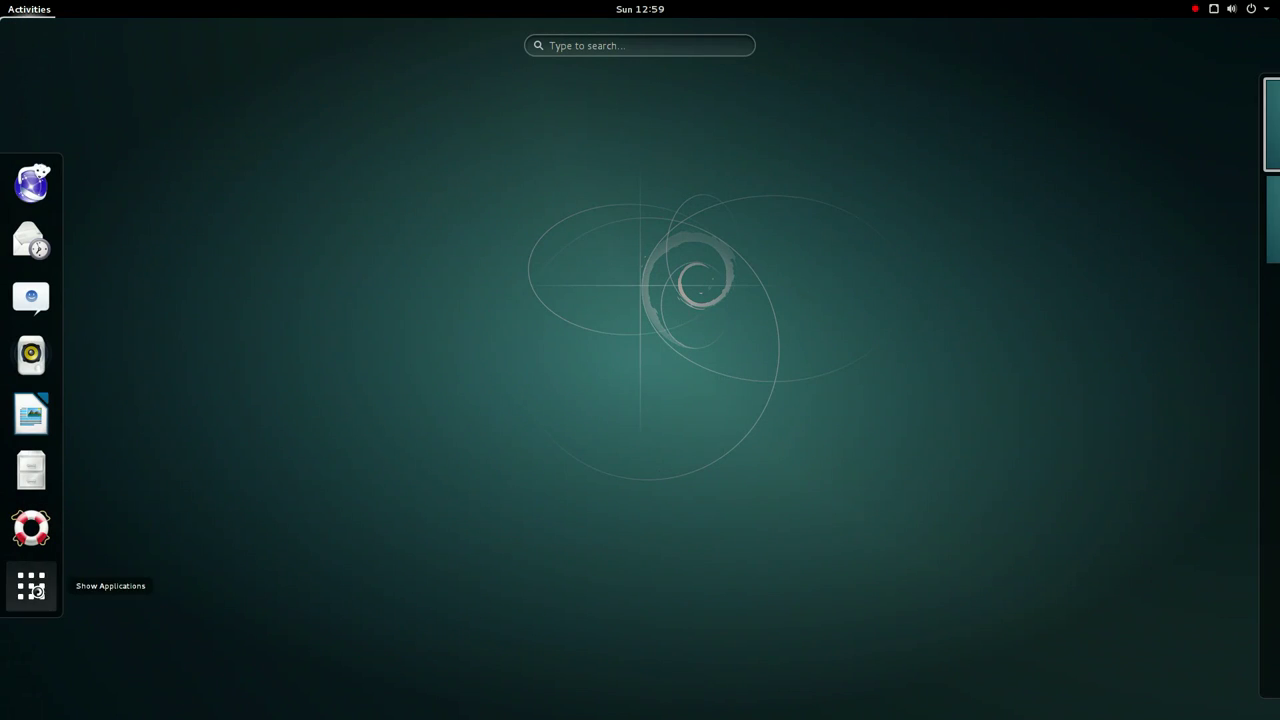
{"action": "left_click", "coordinate": [27, 586]}
{"action": "scroll", "coordinate": [867, 500], "scroll_direction": "down", "scroll_amount": 3}
{"action": "scroll", "coordinate": [865, 501], "scroll_direction": "up", "scroll_amount": 1}
{"action": "scroll", "coordinate": [865, 501], "scroll_direction": "down", "scroll_amount": 1}
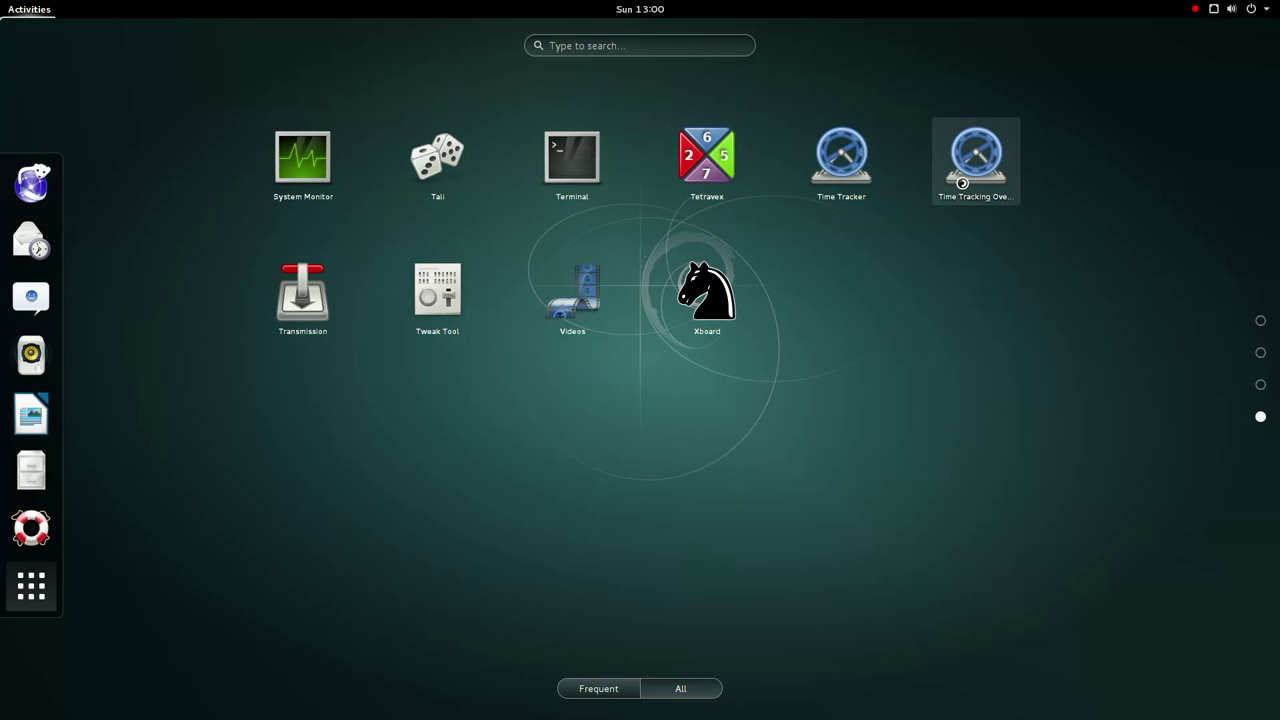
{"action": "left_click", "coordinate": [845, 178]}
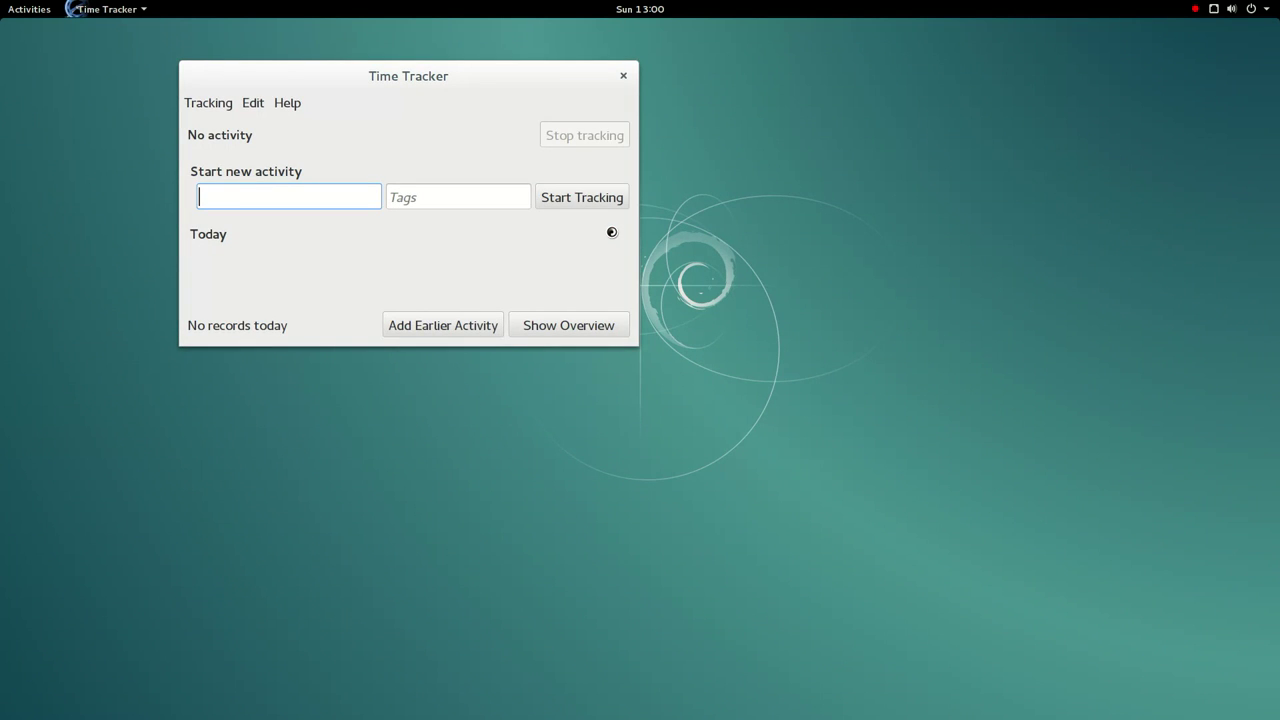
- Start tracking a new activity '1' with tag '1'
{"action": "type", "text": "1"}
{"action": "left_click", "coordinate": [487, 205]}
{"action": "type", "text": "1"}
{"action": "left_click", "coordinate": [617, 206]}
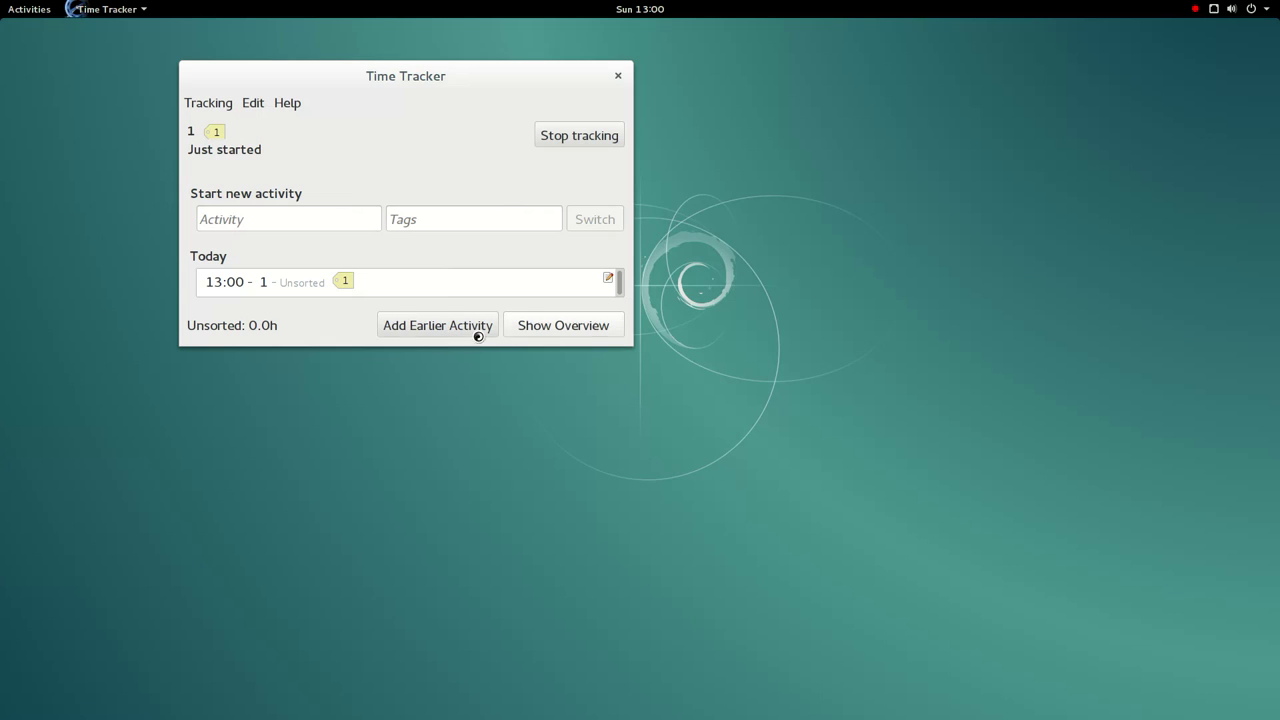
- Look over the weekly overview and the About dialog, then close Time Tracker
{"action": "left_click", "coordinate": [558, 330]}
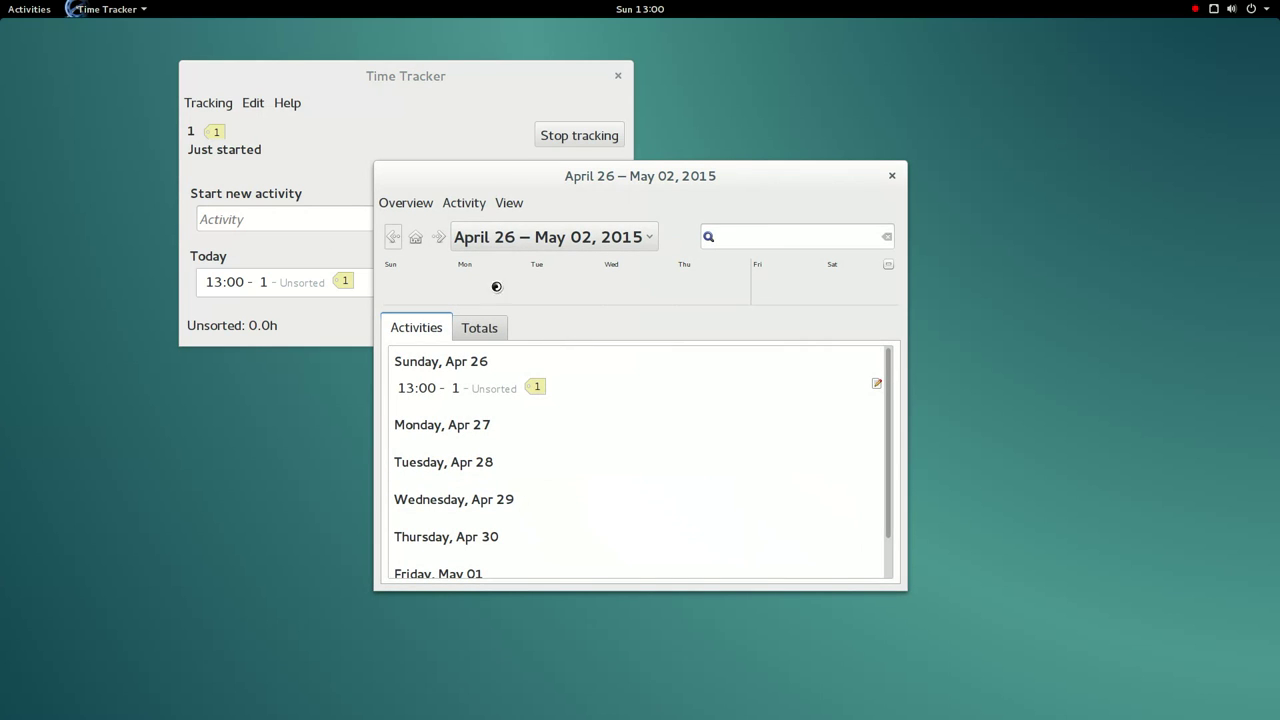
{"action": "left_click", "coordinate": [491, 331]}
{"action": "left_click", "coordinate": [452, 331]}
{"action": "left_click", "coordinate": [891, 176]}
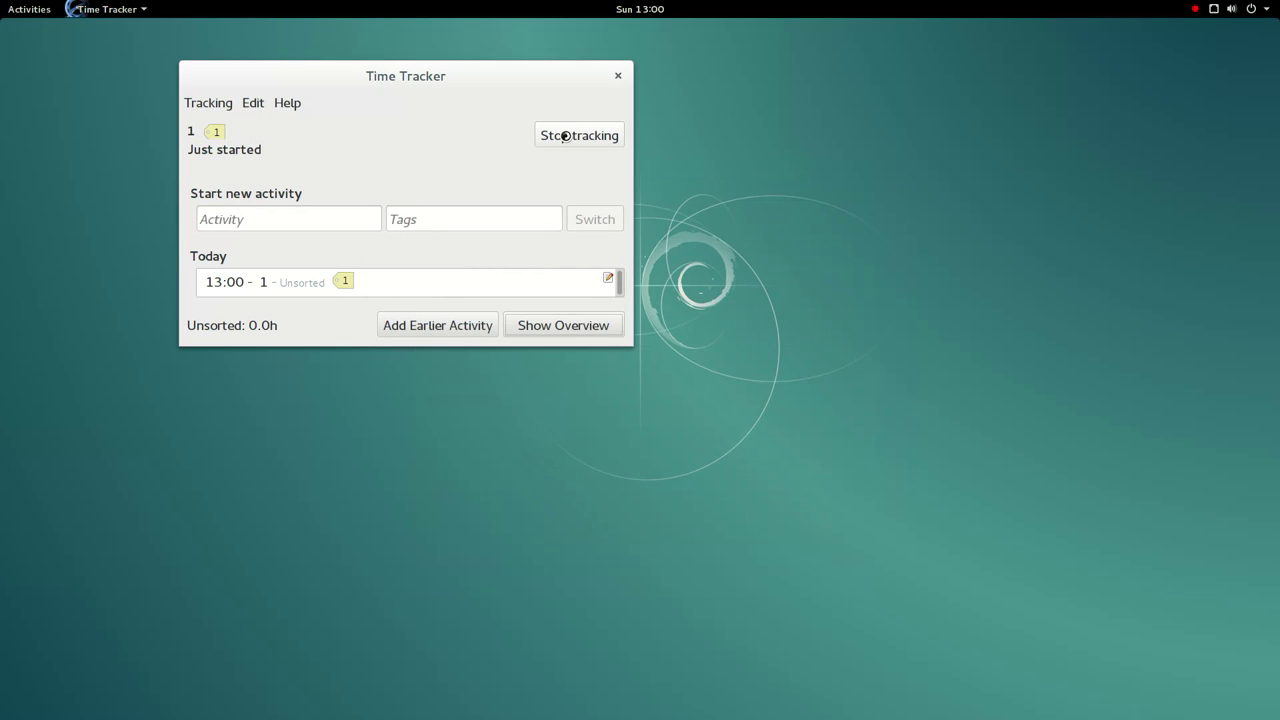
{"action": "left_click", "coordinate": [279, 110]}
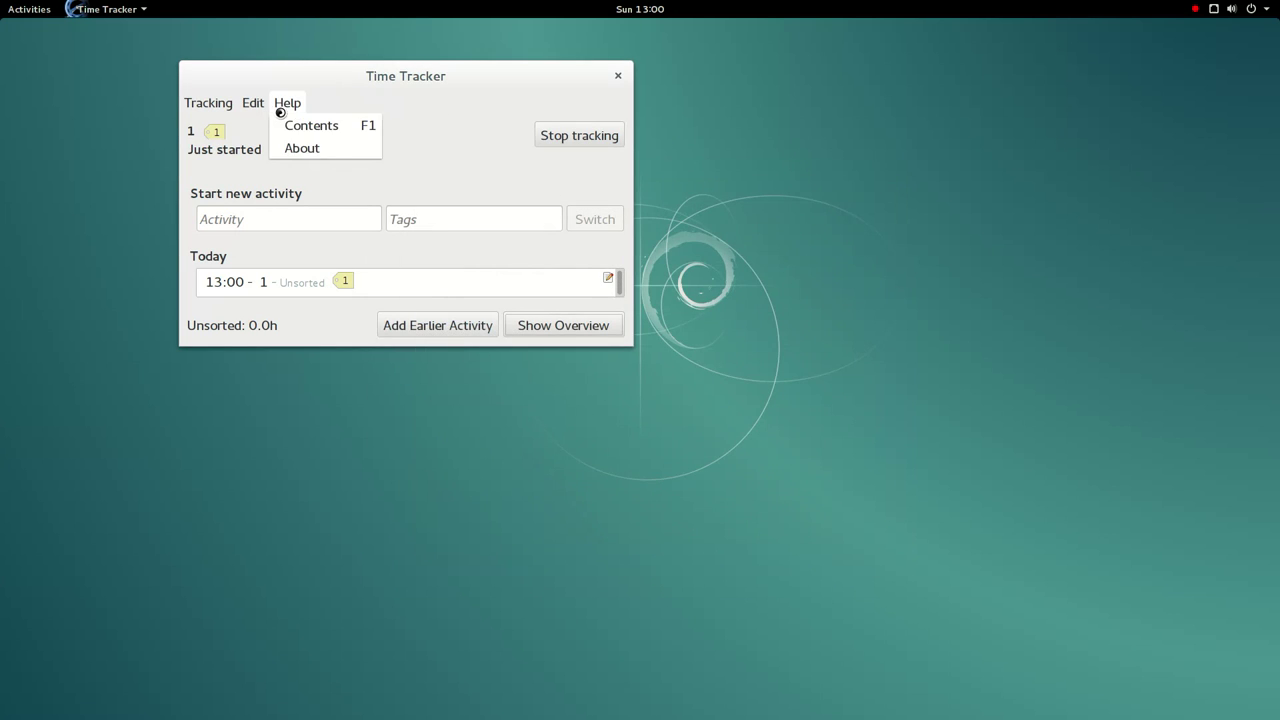
{"action": "left_click", "coordinate": [309, 150]}
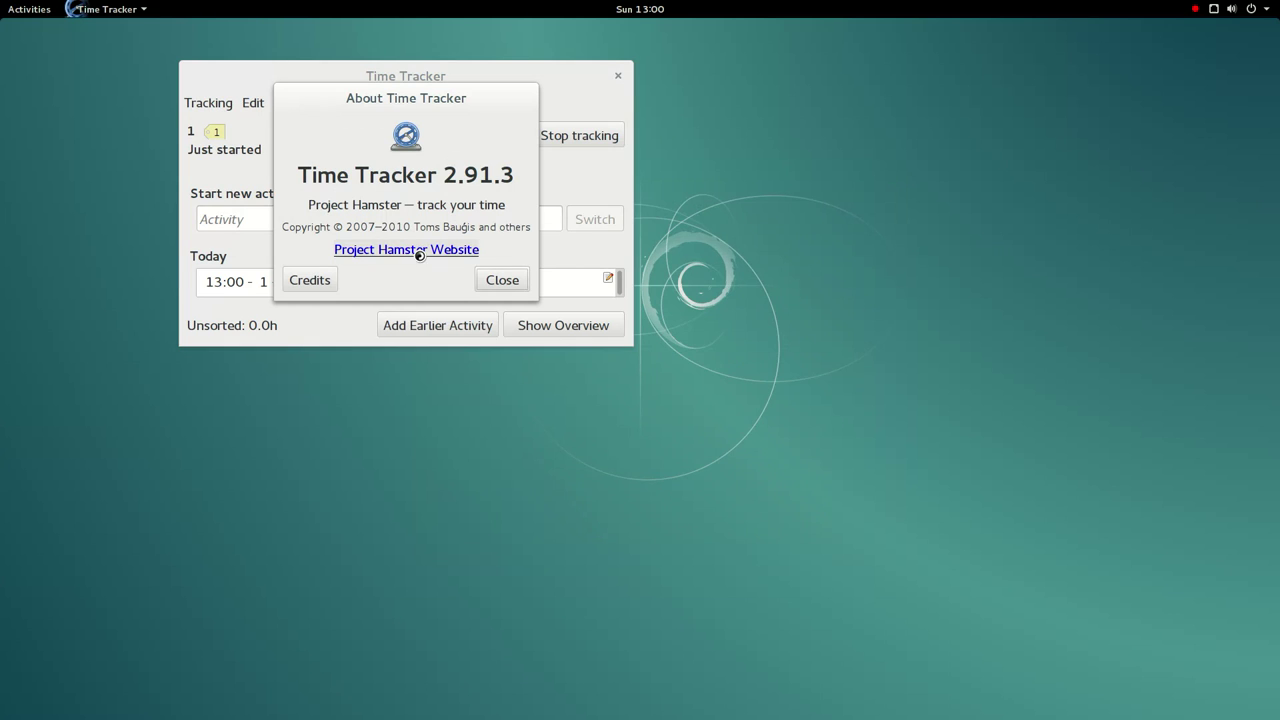
{"action": "left_click", "coordinate": [500, 284]}
{"action": "left_click", "coordinate": [617, 76]}
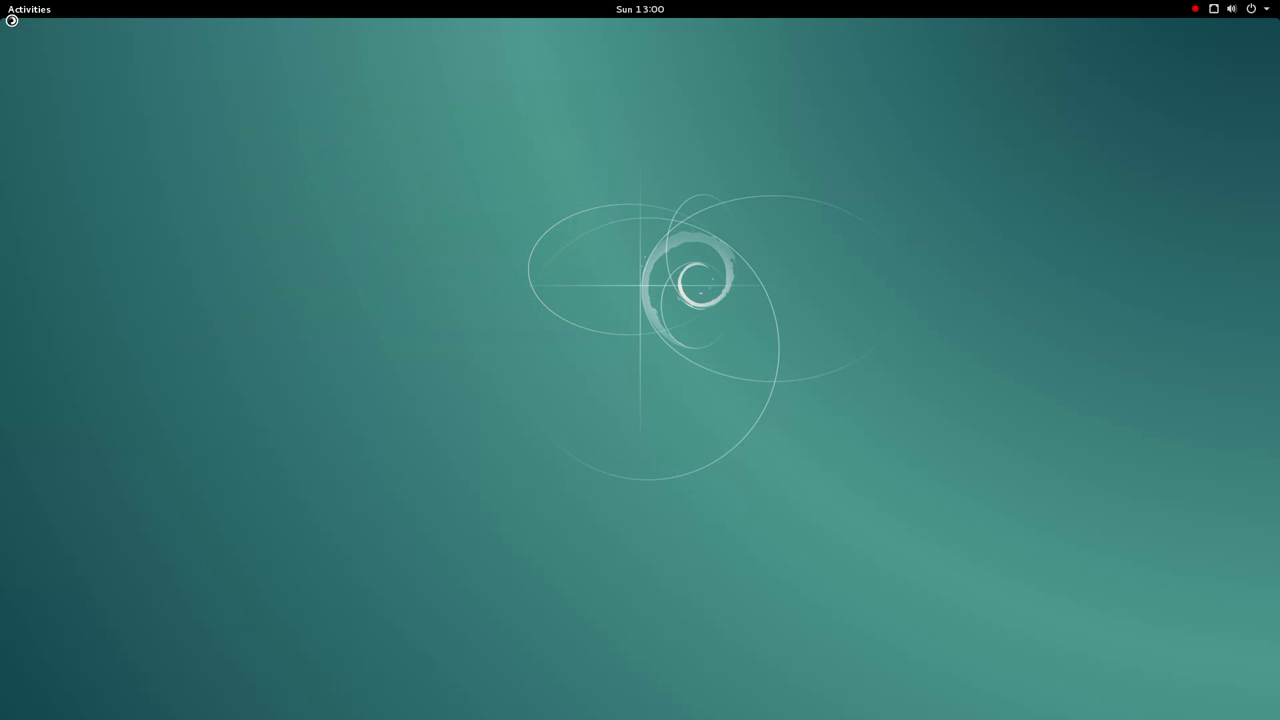
- Launch Time Tracking Overview from the application grid
{"action": "mouse_move", "coordinate": [7, 18]}
{"action": "left_click", "coordinate": [31, 586]}
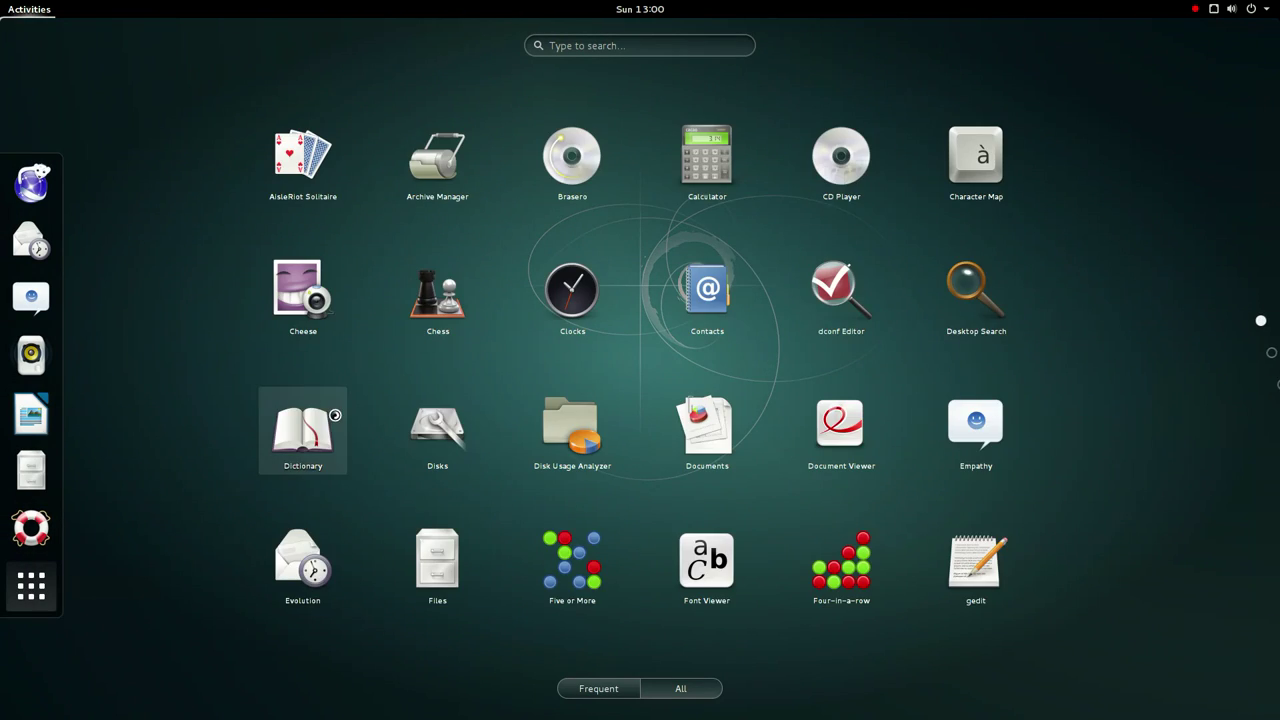
{"action": "scroll", "coordinate": [516, 438], "scroll_direction": "down", "scroll_amount": 2}
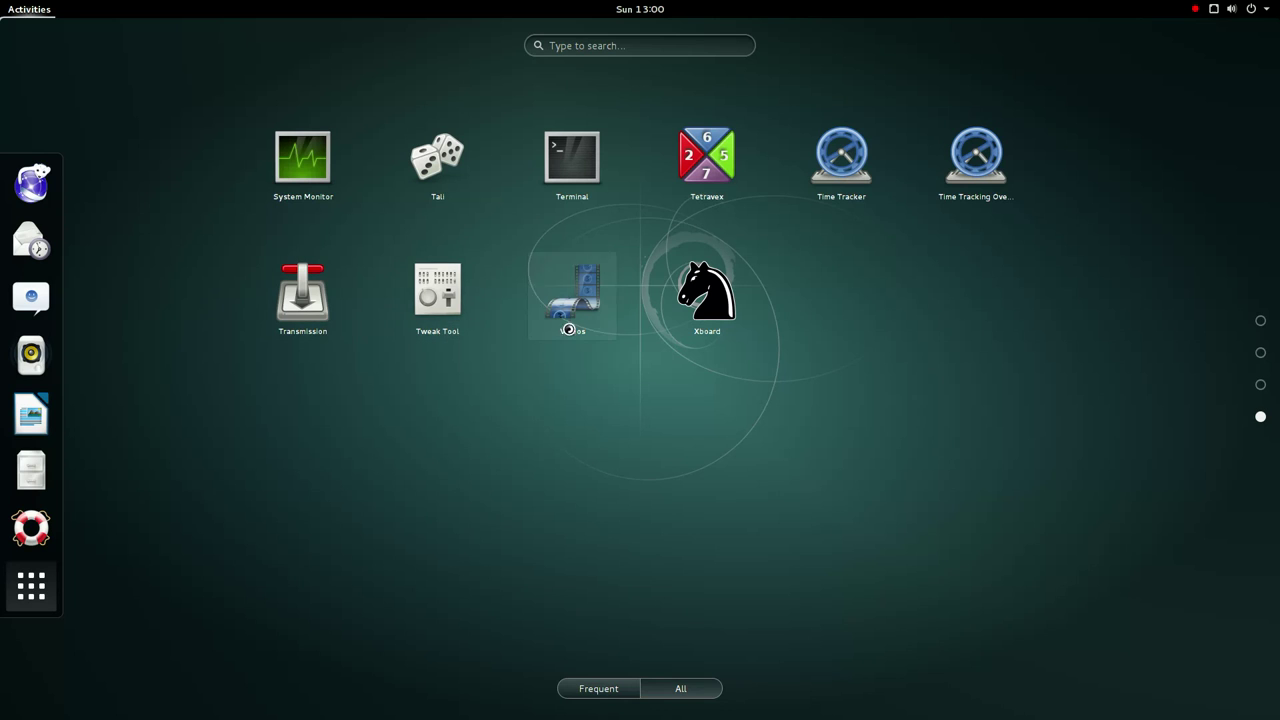
{"action": "left_click", "coordinate": [978, 198]}
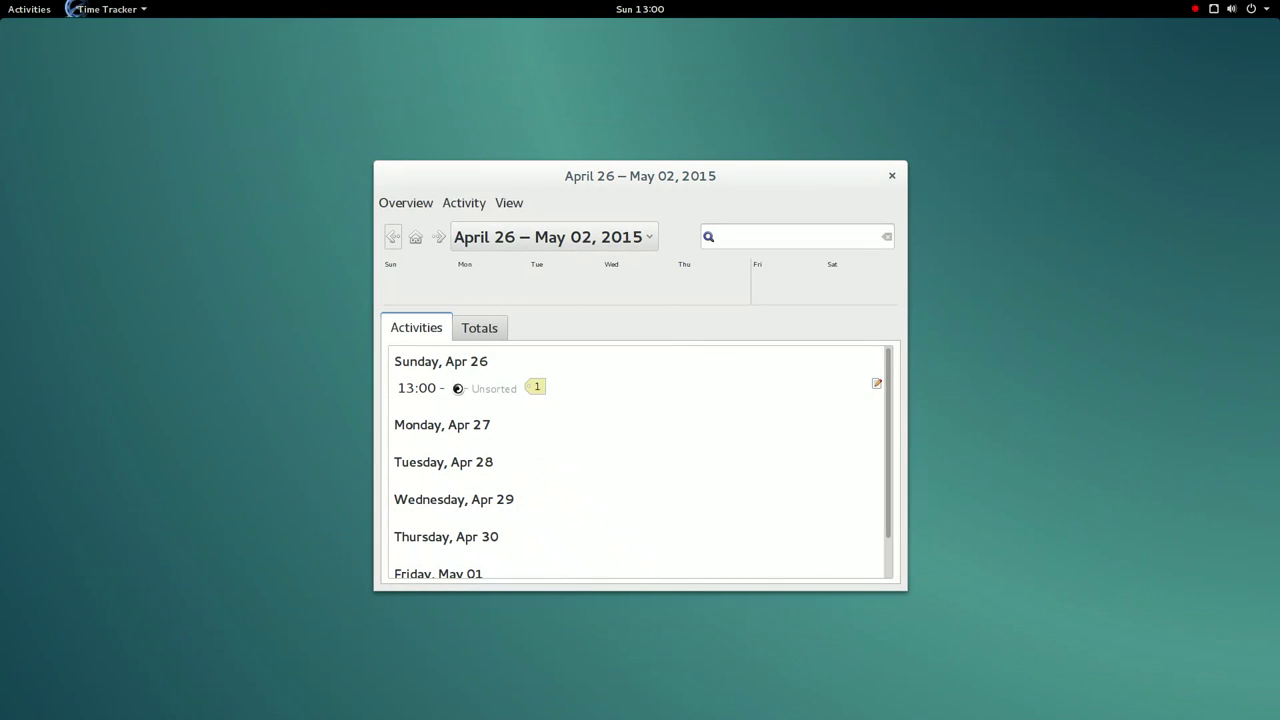
- Rename the 13:00 entry to Act1 tagged programming, view the previous week, and close the overview
{"action": "left_click", "coordinate": [446, 400]}
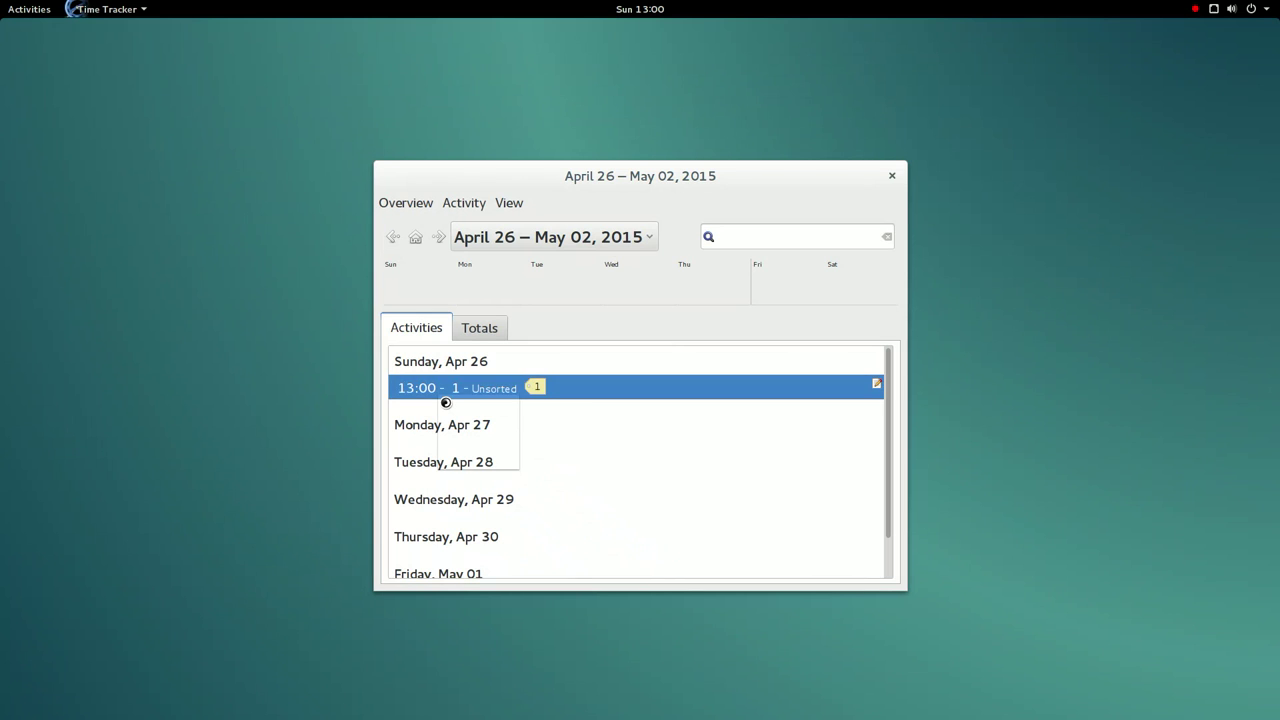
{"action": "double_click", "coordinate": [477, 400]}
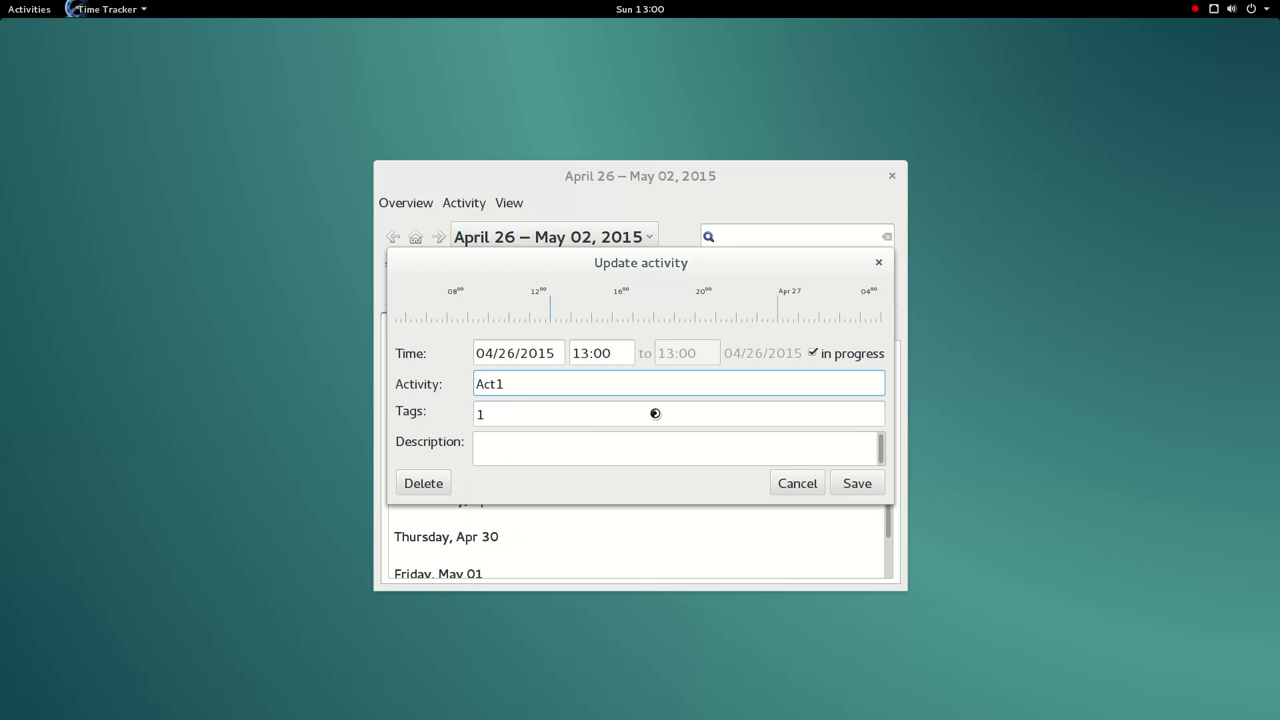
{"action": "key", "text": "Tab"}
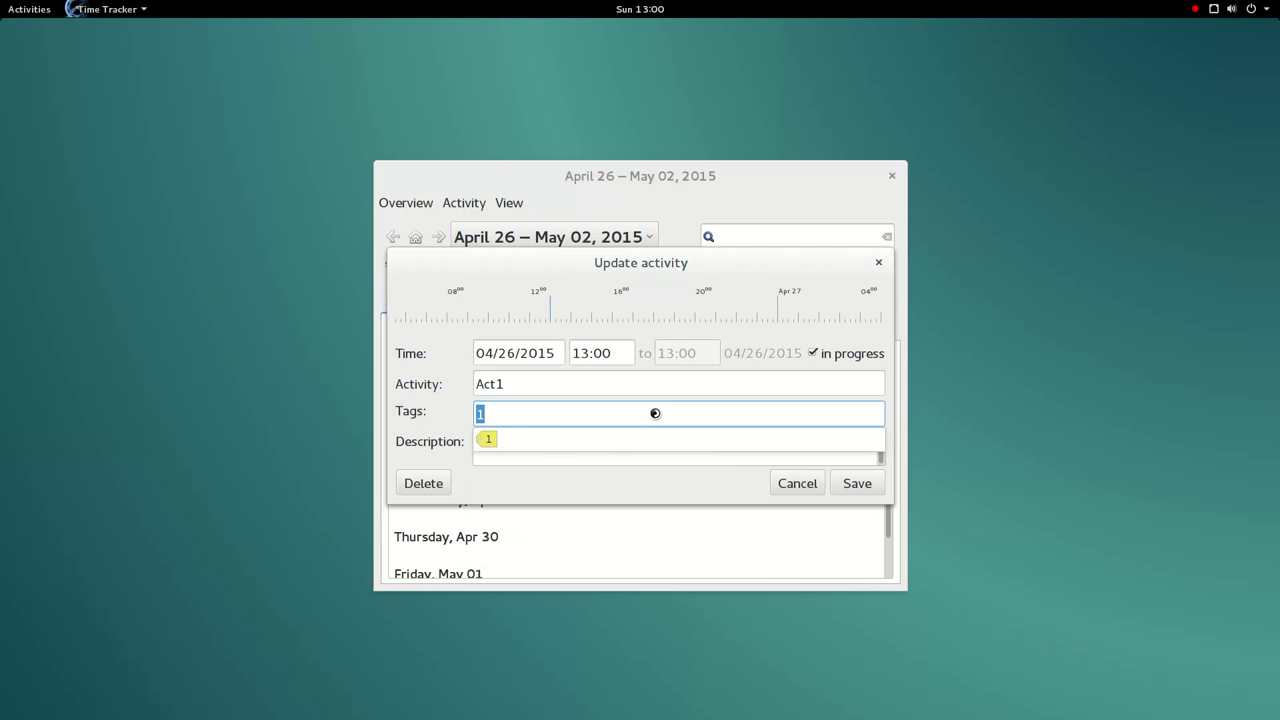
{"action": "type", "text": "programming"}
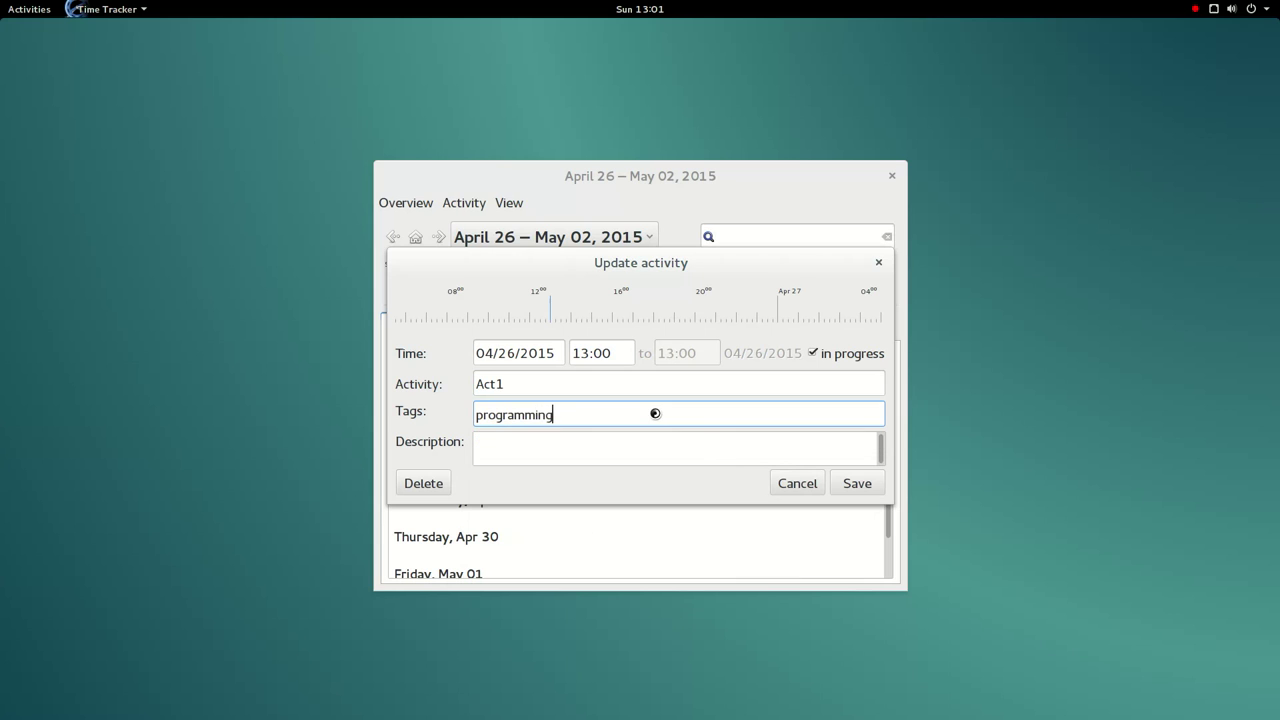
{"action": "left_click", "coordinate": [858, 490]}
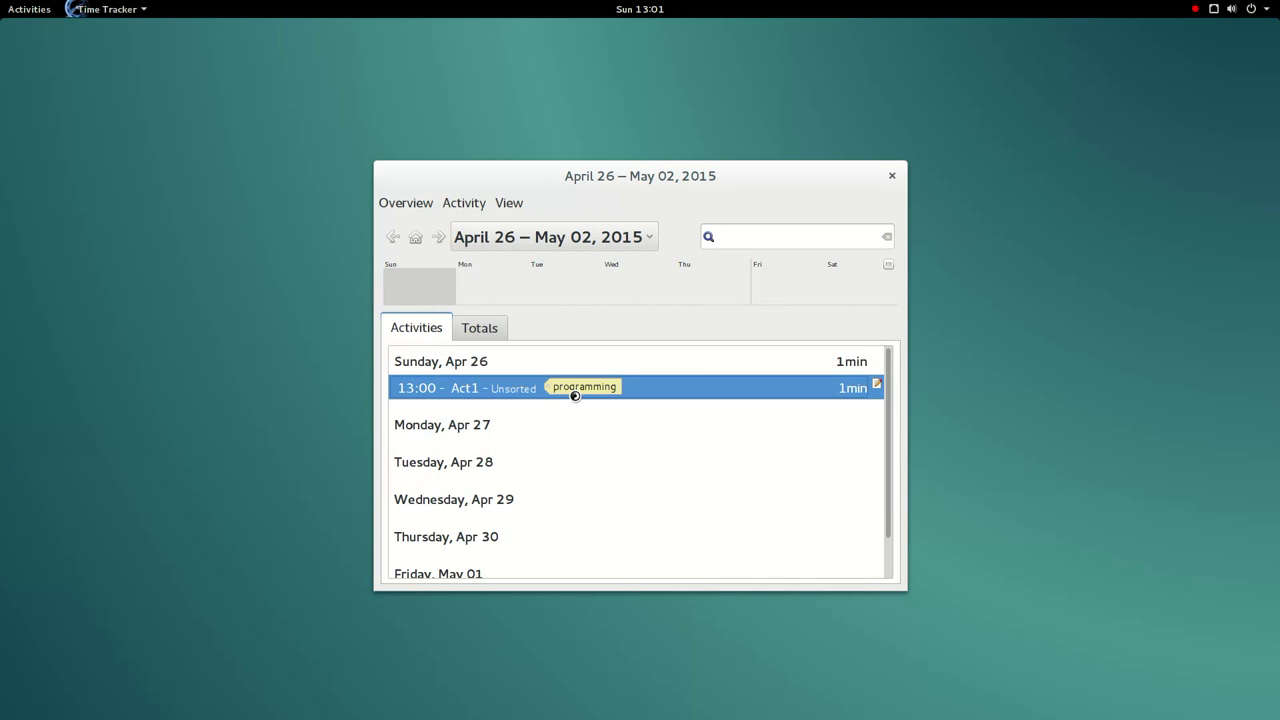
{"action": "left_click", "coordinate": [392, 238]}
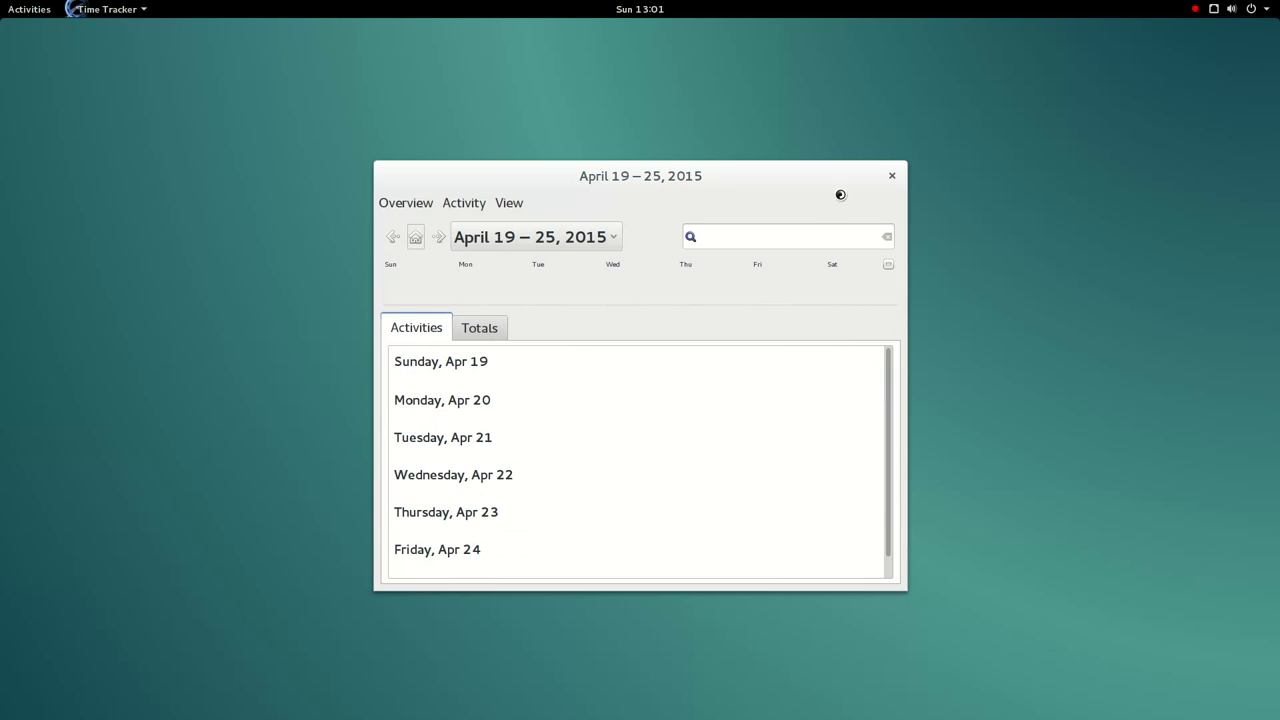
{"action": "left_click", "coordinate": [892, 176]}
- Launch Transmission from the app grid and accept its usage agreement
{"action": "left_click", "coordinate": [8, 9]}
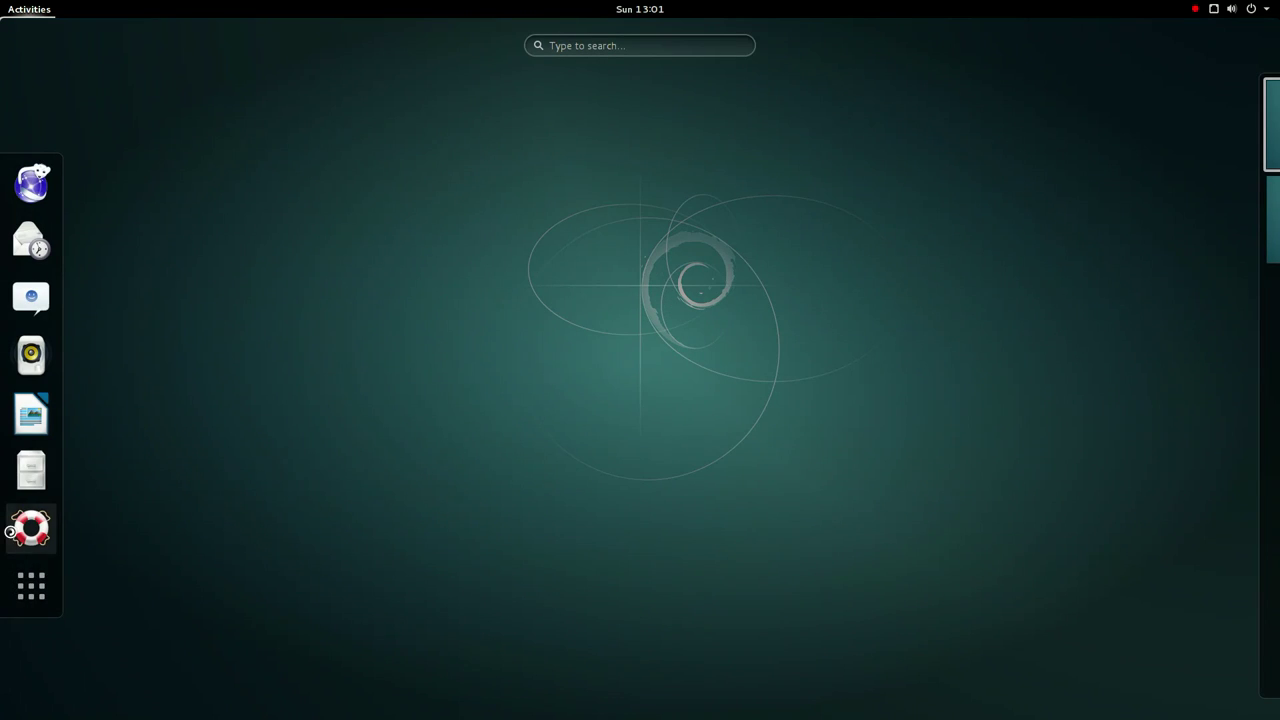
{"action": "left_click", "coordinate": [31, 586]}
{"action": "scroll", "coordinate": [503, 406], "scroll_direction": "down", "scroll_amount": 3}
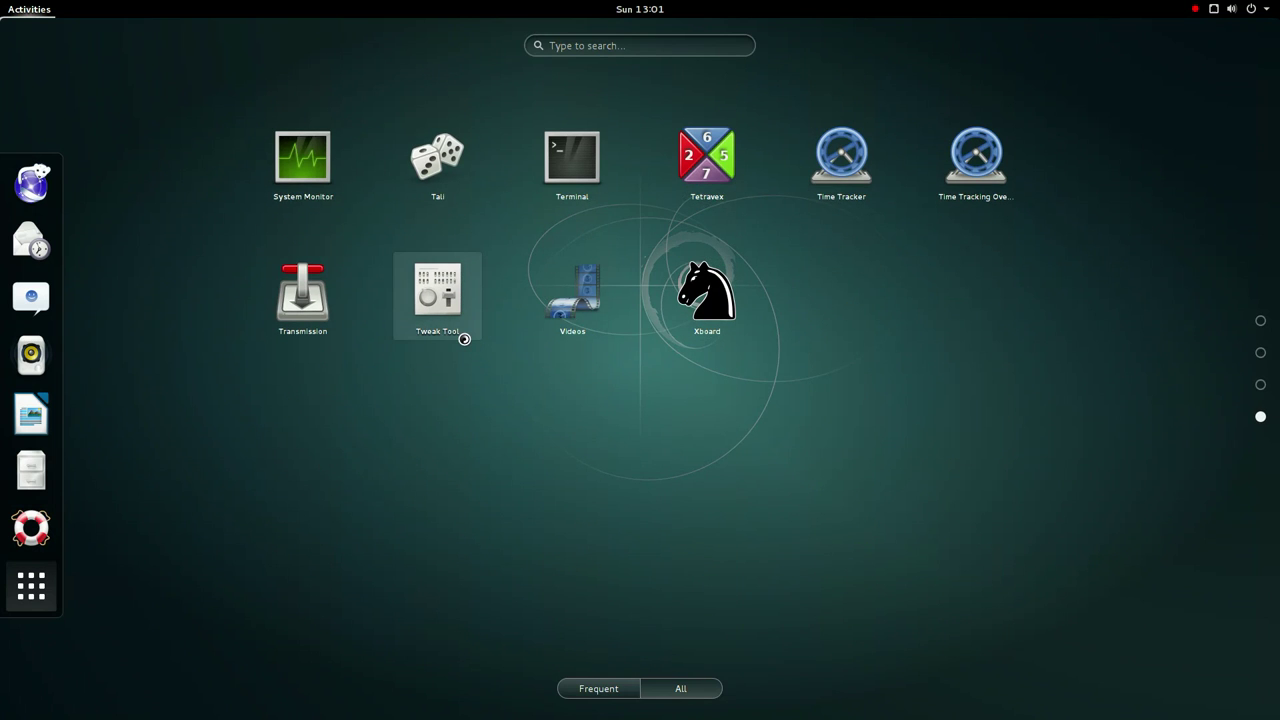
{"action": "left_click", "coordinate": [306, 320]}
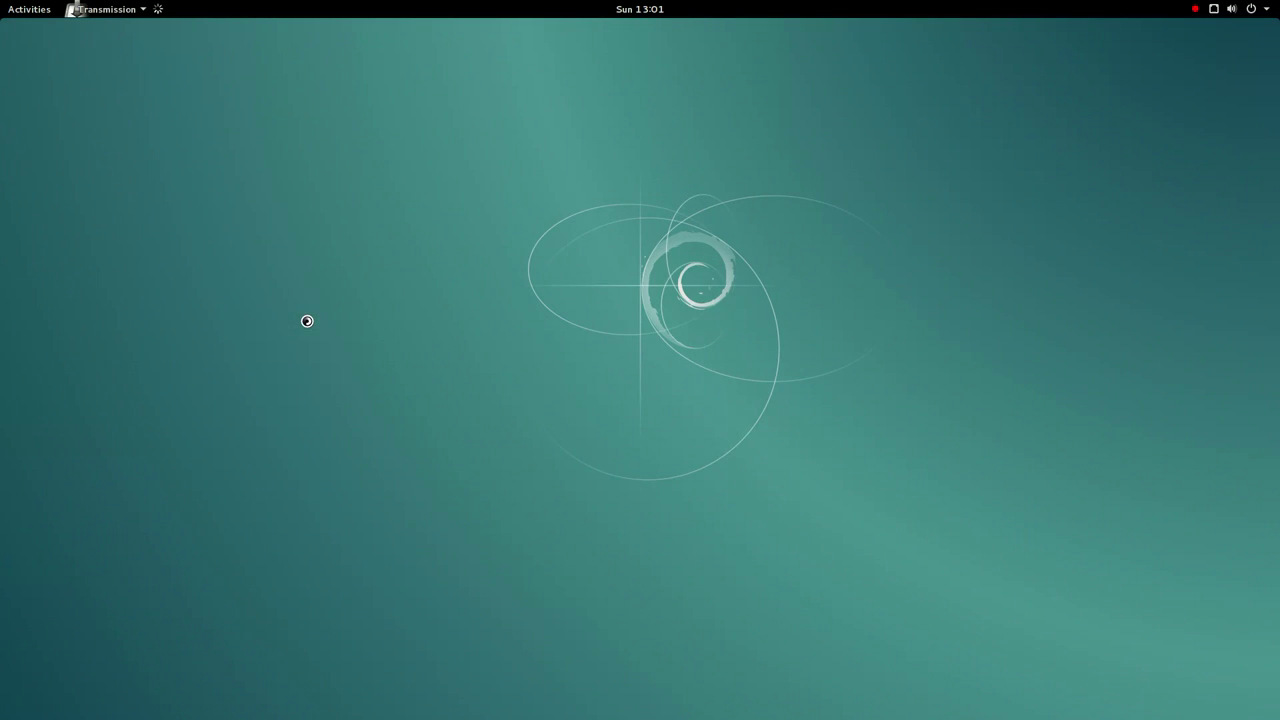
{"action": "left_click", "coordinate": [449, 262]}
- Check the About box (version 2.84) license and credits, then quit Transmission immediately
{"action": "left_click", "coordinate": [222, 87]}
{"action": "left_click", "coordinate": [268, 214]}
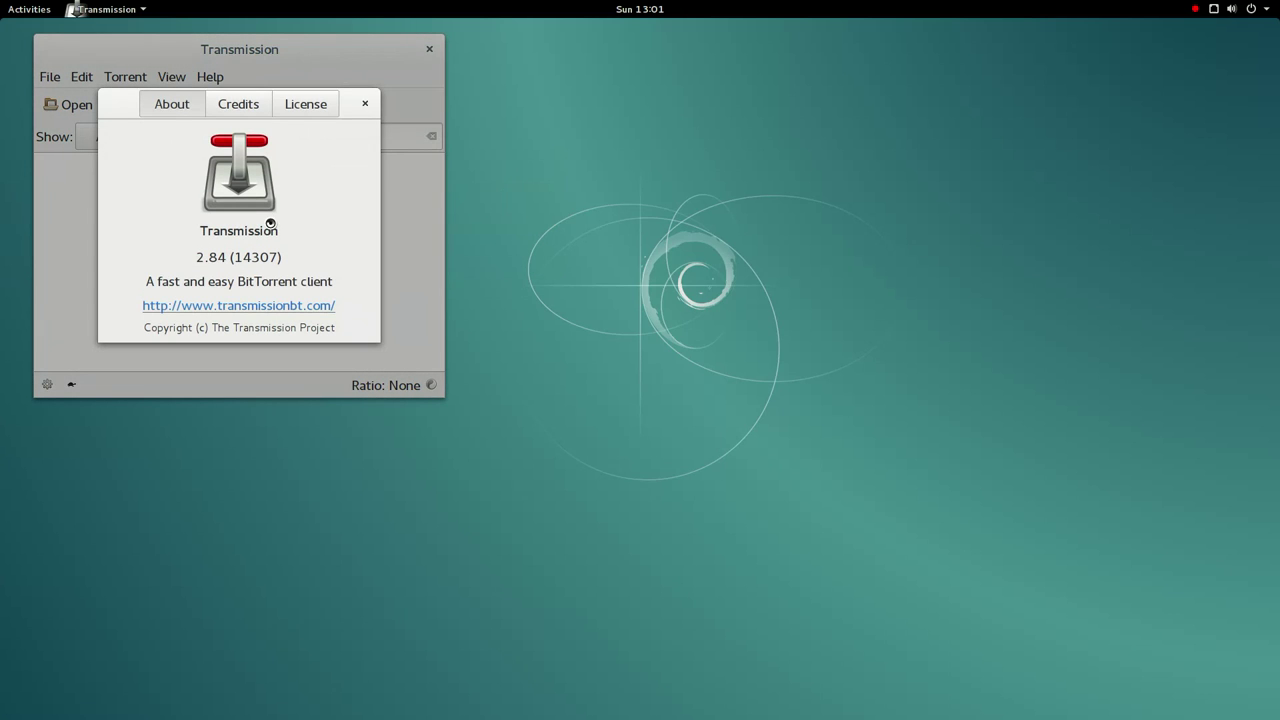
{"action": "left_click", "coordinate": [305, 104]}
{"action": "left_click", "coordinate": [238, 104]}
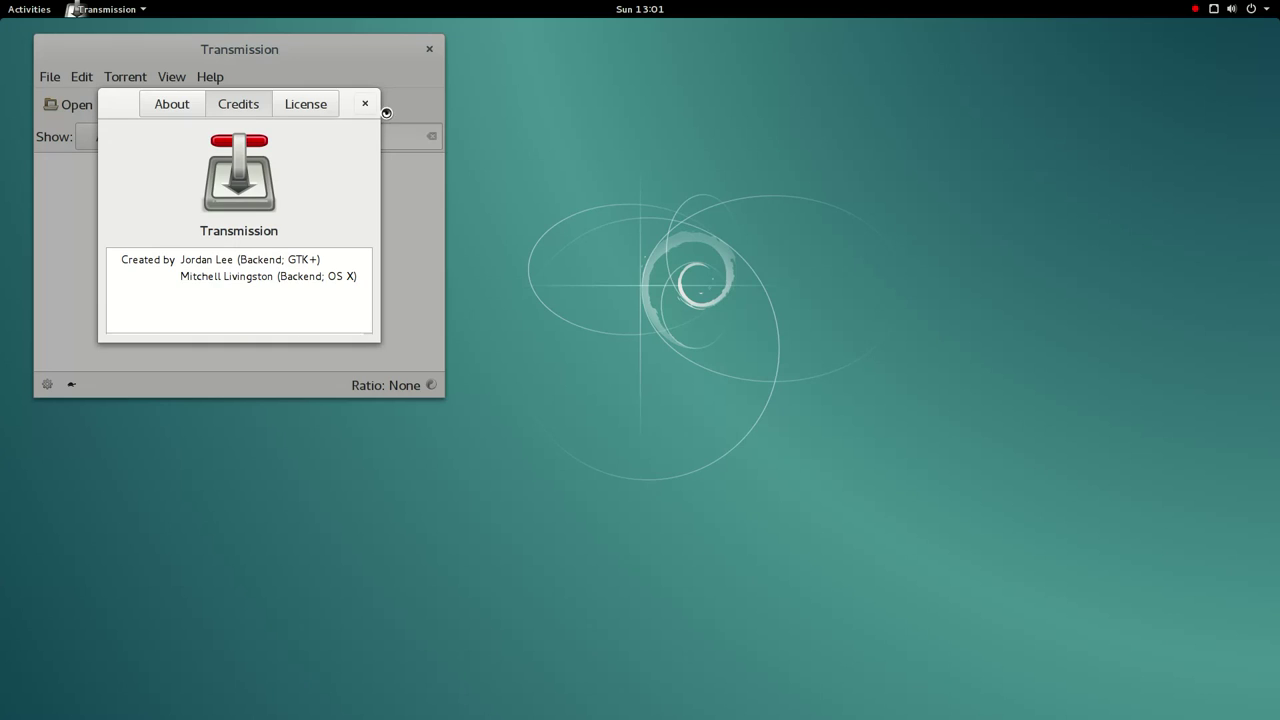
{"action": "left_click", "coordinate": [365, 104]}
{"action": "left_click", "coordinate": [429, 49]}
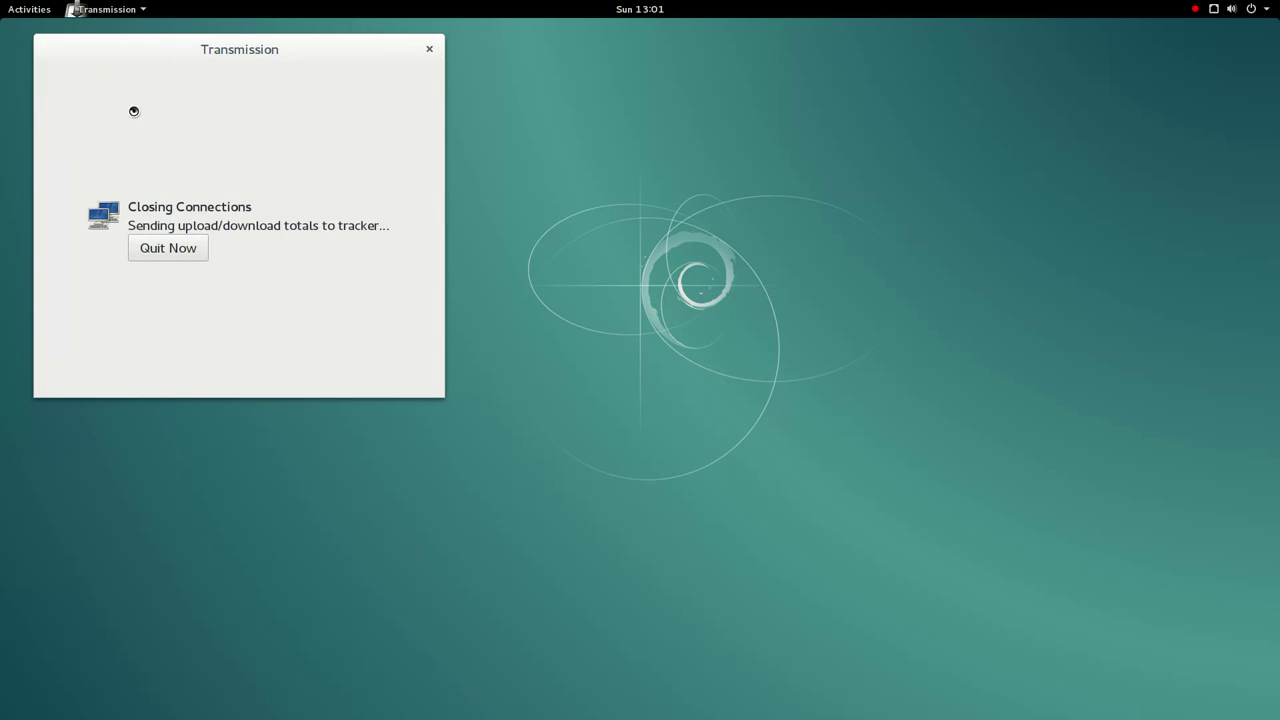
{"action": "left_click", "coordinate": [185, 248]}
- Launch XBoard from the app grid and maximize its window
{"action": "mouse_move", "coordinate": [2, 2]}
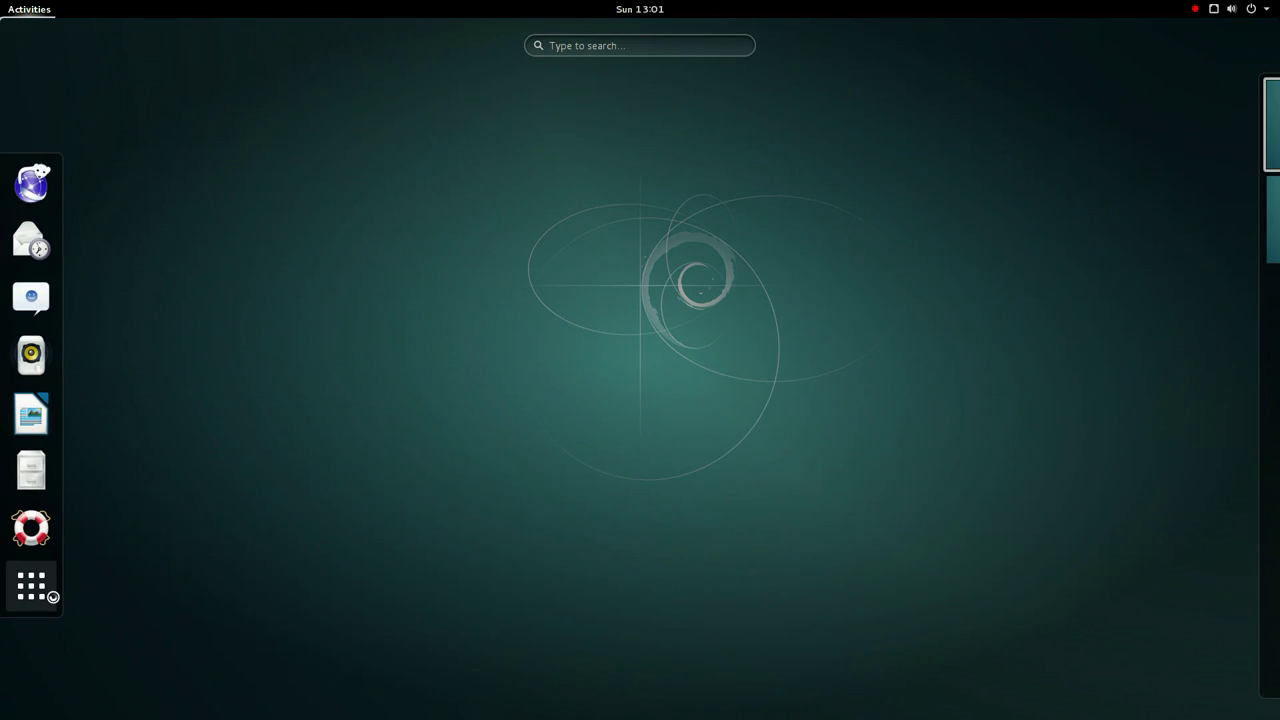
{"action": "left_click", "coordinate": [43, 615]}
{"action": "scroll", "coordinate": [580, 606], "scroll_direction": "down", "scroll_amount": 3}
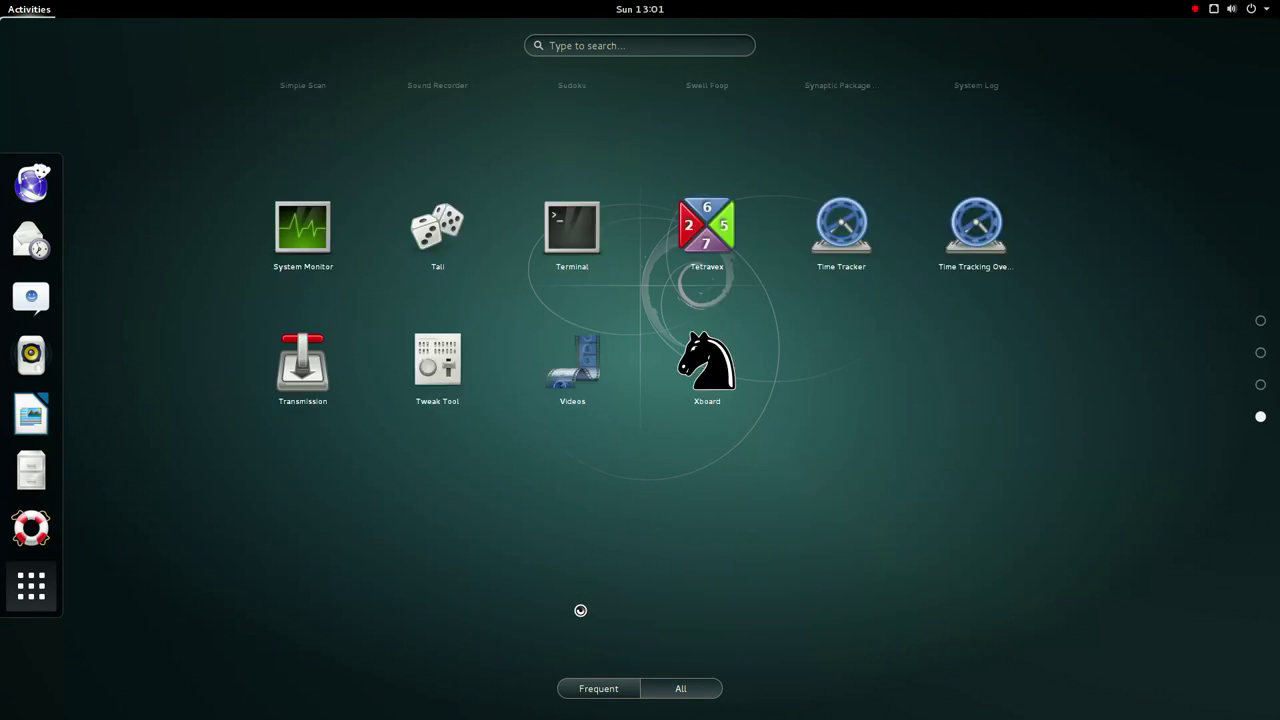
{"action": "left_click", "coordinate": [704, 298]}
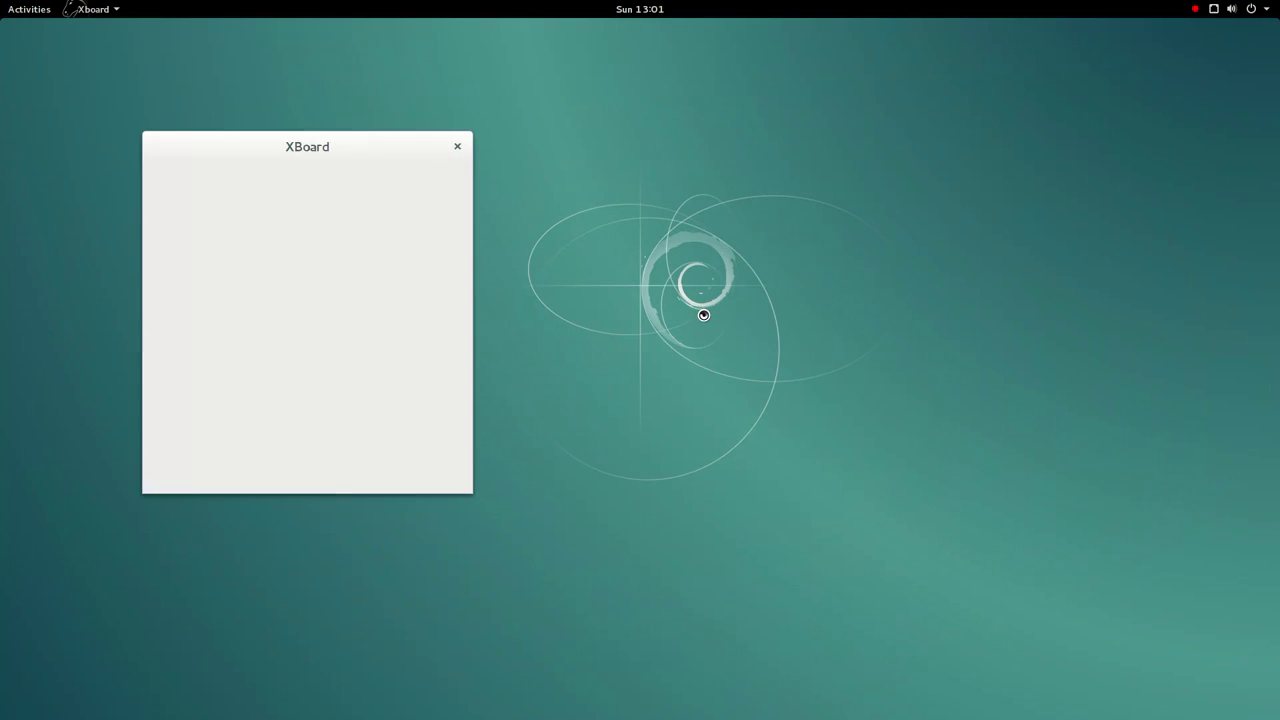
{"action": "left_click_drag", "start_coordinate": [300, 146], "coordinate": [417, 134]}
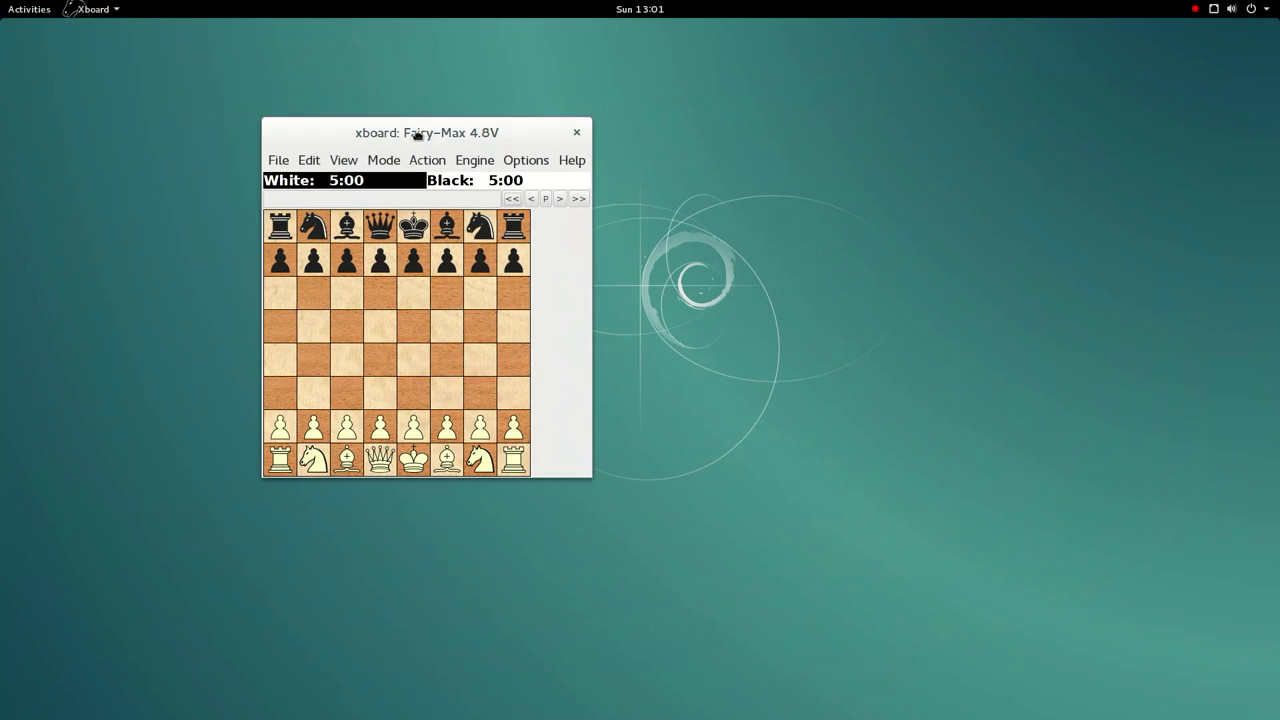
{"action": "double_click", "coordinate": [417, 134]}
- Play 1. e4 and 2. Nc3 as White against Fairy-Max
{"action": "left_click", "coordinate": [357, 579]}
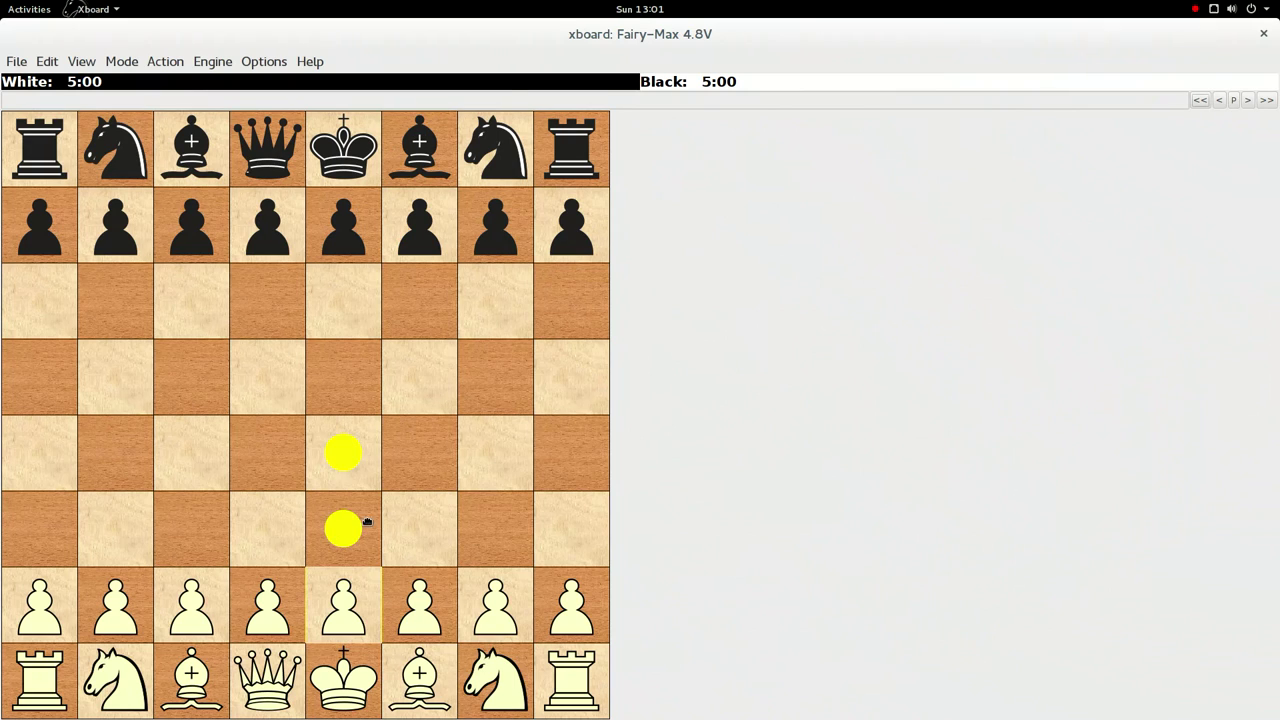
{"action": "left_click", "coordinate": [366, 456]}
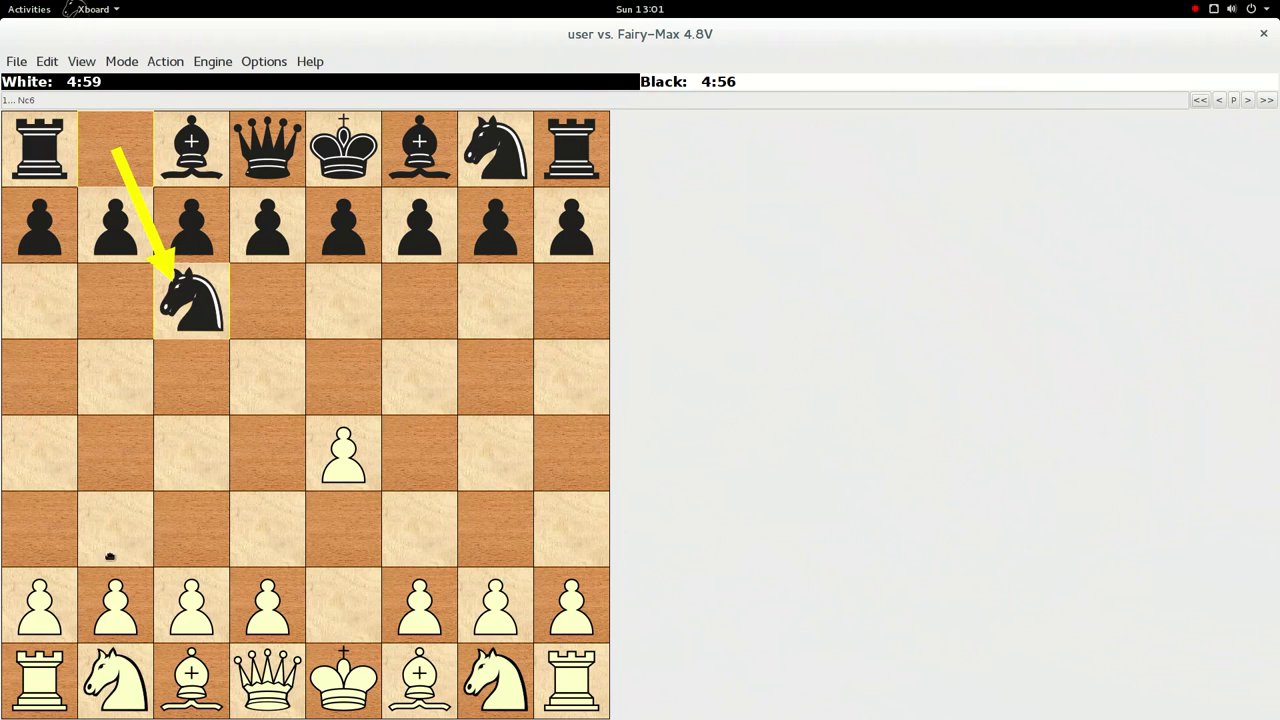
{"action": "left_click", "coordinate": [33, 680]}
{"action": "left_click", "coordinate": [92, 670]}
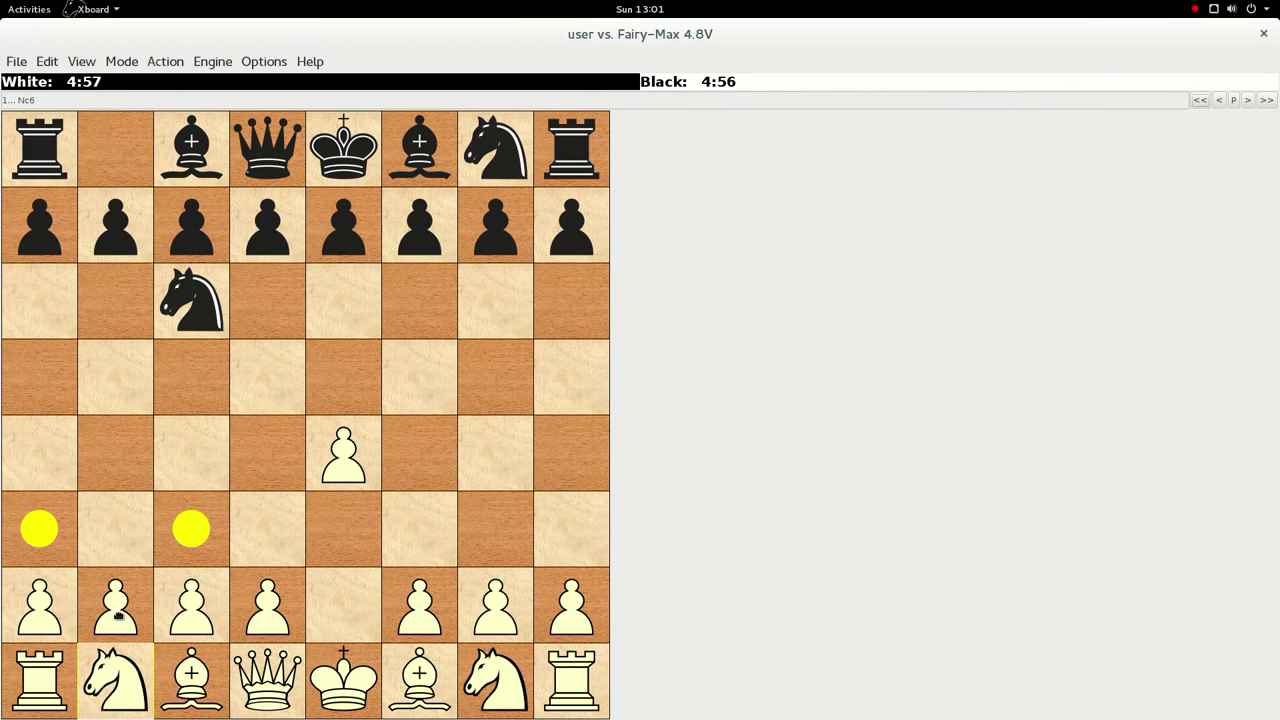
{"action": "left_click", "coordinate": [191, 521]}
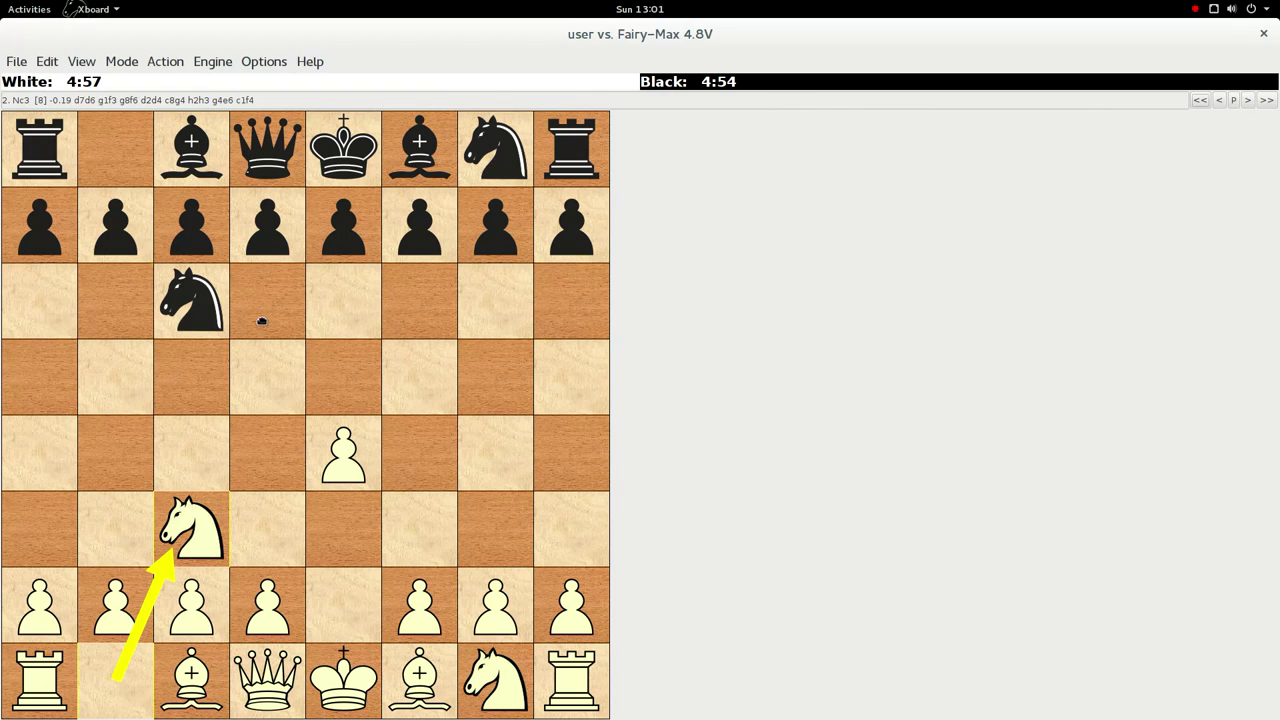
{"action": "left_click", "coordinate": [193, 543]}
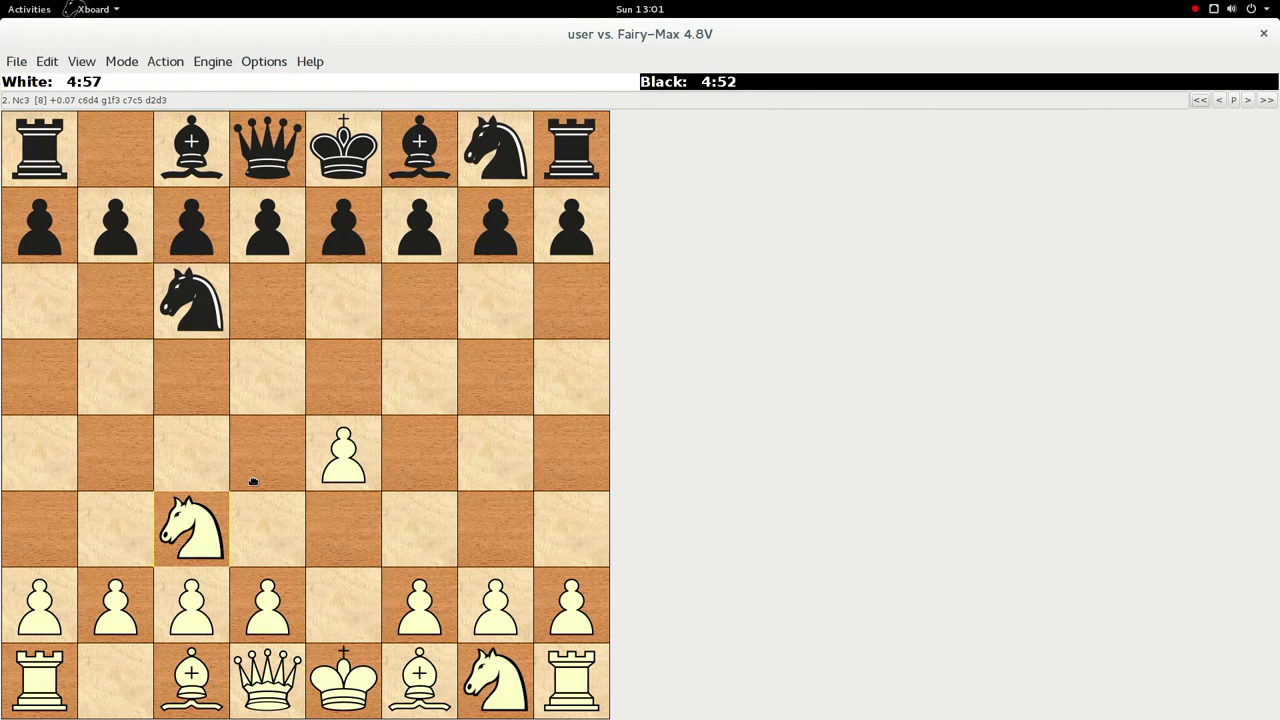
- View the About XBoard information and close it
{"action": "left_click", "coordinate": [311, 63]}
{"action": "left_click", "coordinate": [372, 233]}
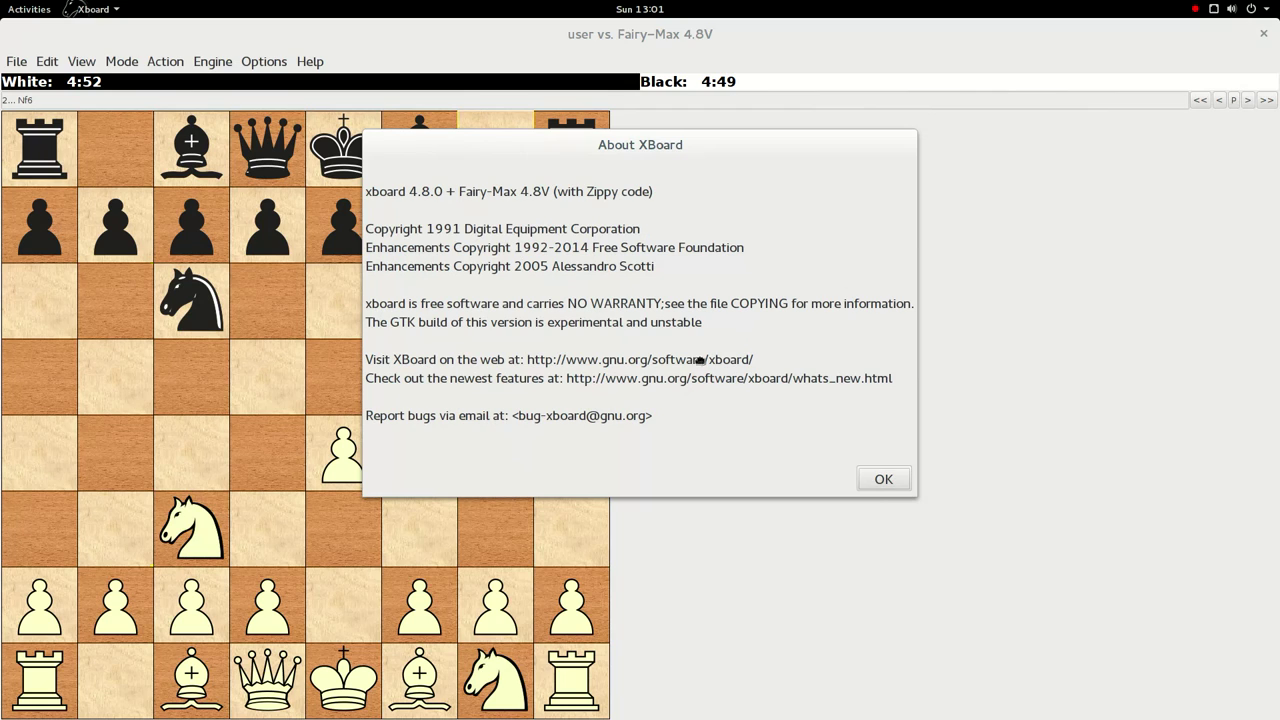
{"action": "left_click", "coordinate": [882, 488]}
- Play White's third move, h2 to h4
{"action": "left_click", "coordinate": [598, 603]}
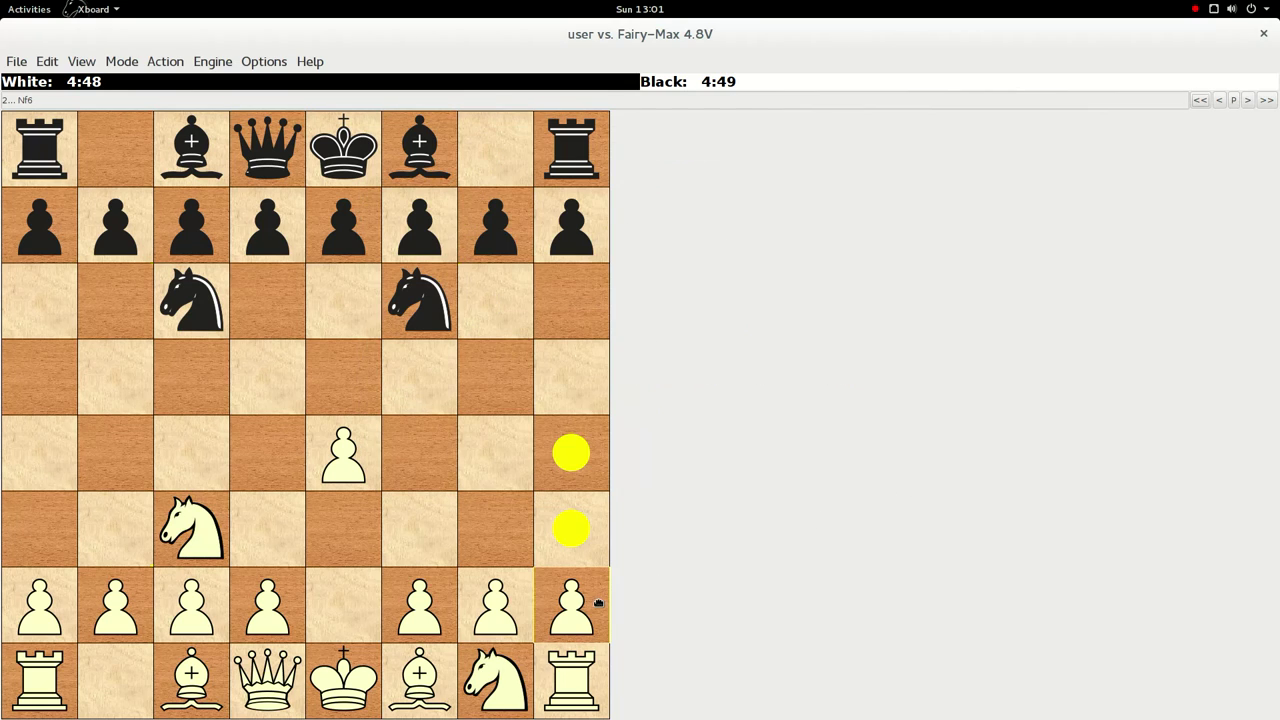
{"action": "left_click", "coordinate": [575, 475]}
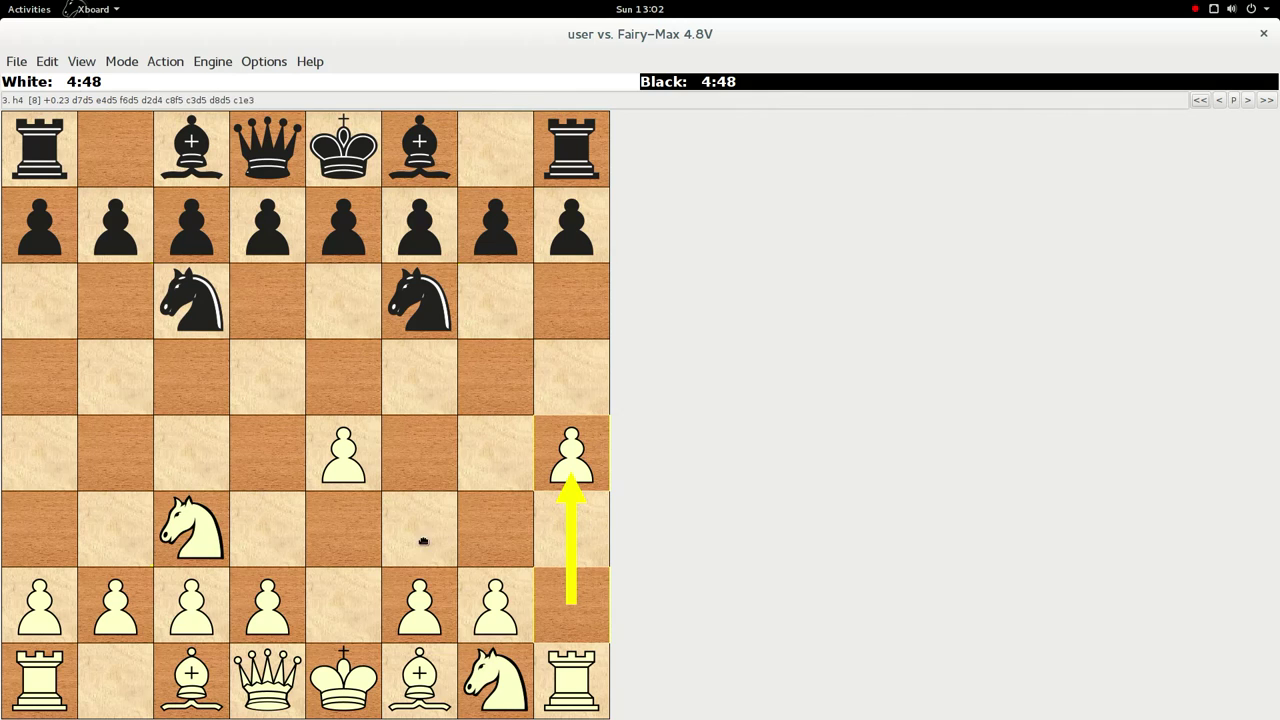
{"action": "left_click", "coordinate": [559, 462]}
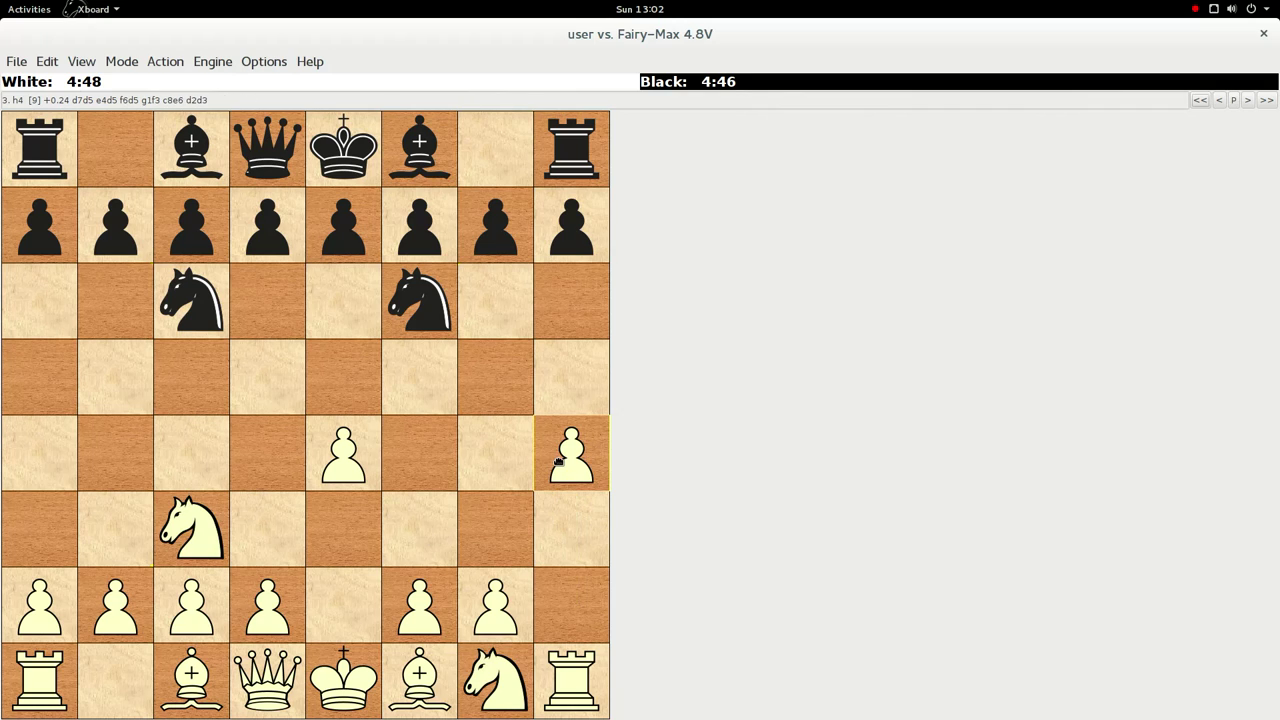
{"action": "left_click", "coordinate": [212, 62]}
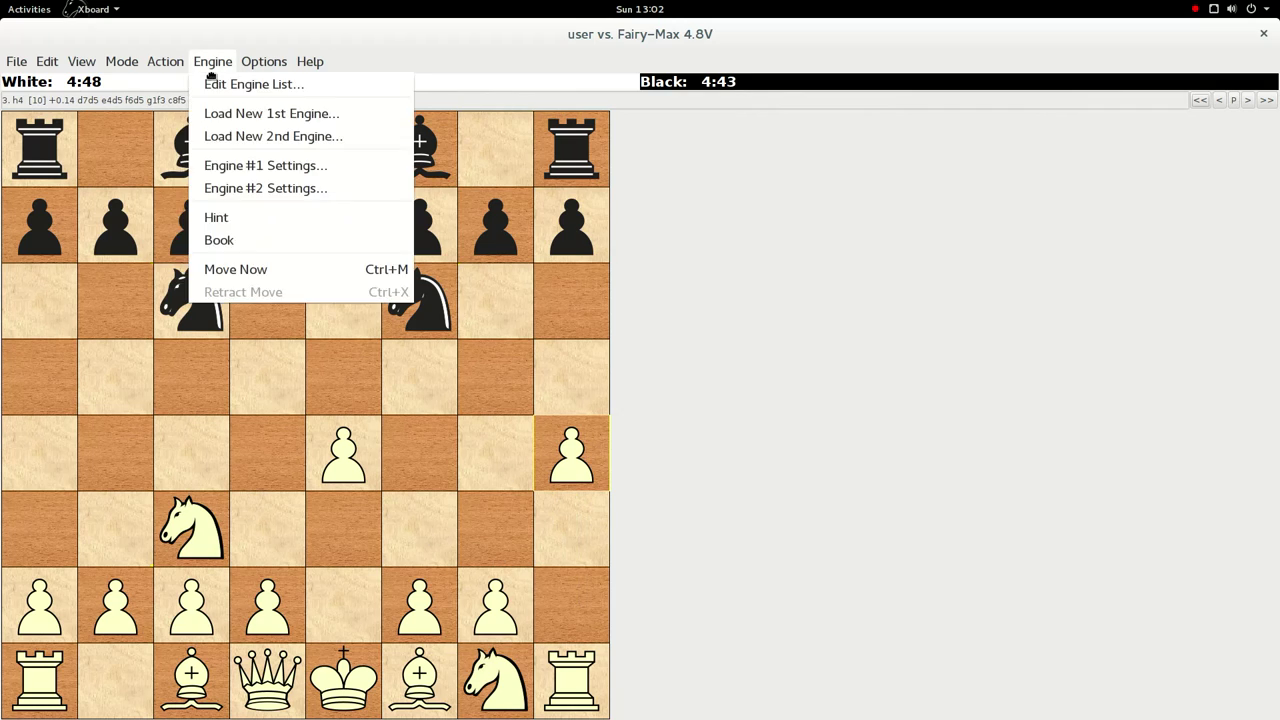
- Review the list of installed chess engines, then close it
{"action": "left_click", "coordinate": [302, 86]}
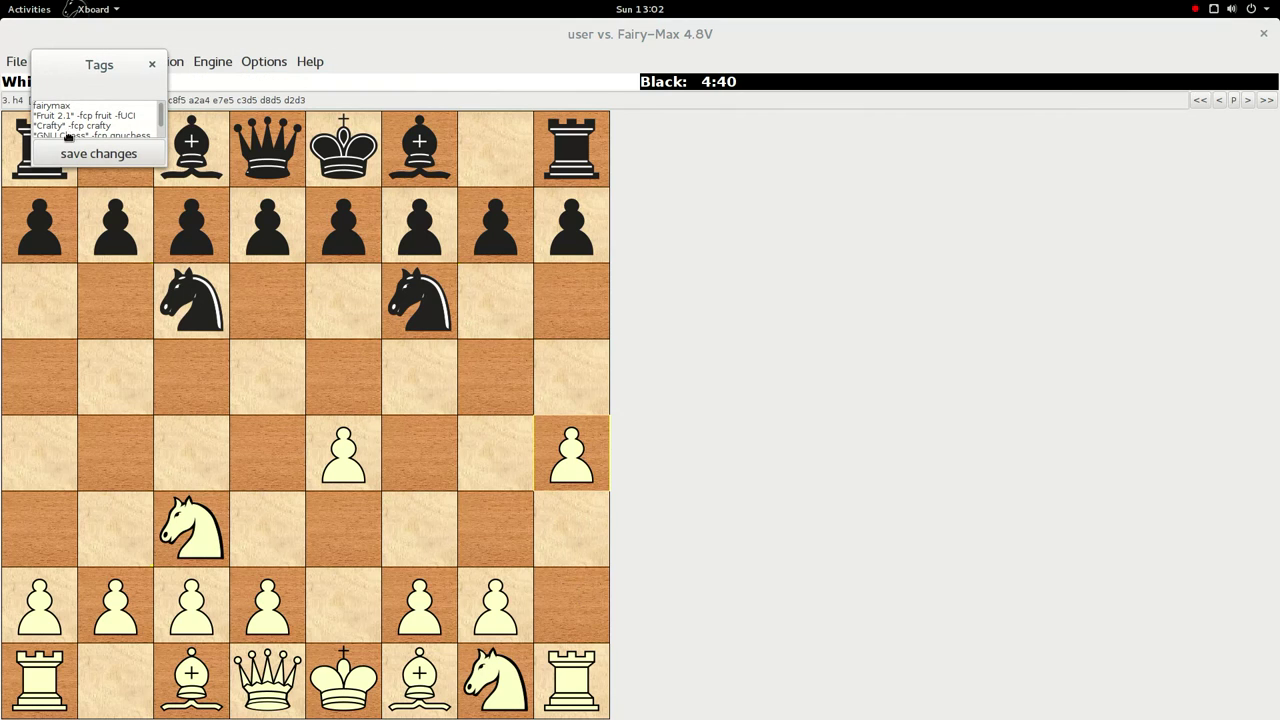
{"action": "scroll", "coordinate": [129, 130], "scroll_direction": "down", "scroll_amount": 2}
{"action": "scroll", "coordinate": [129, 130], "scroll_direction": "up", "scroll_amount": 2}
{"action": "left_click", "coordinate": [152, 64]}
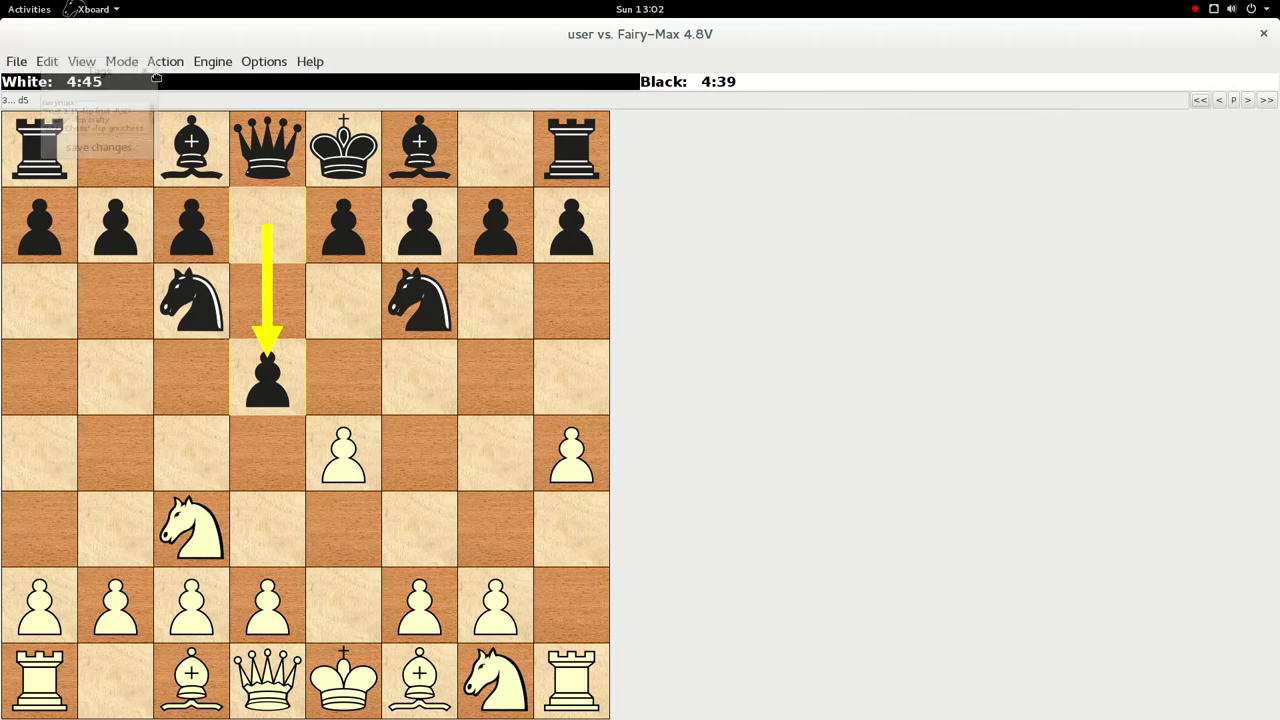
- Start a Machine Match so Fairy-Max 4.8V plays both sides
{"action": "left_click", "coordinate": [165, 61]}
{"action": "left_click", "coordinate": [111, 66]}
{"action": "left_click", "coordinate": [81, 61]}
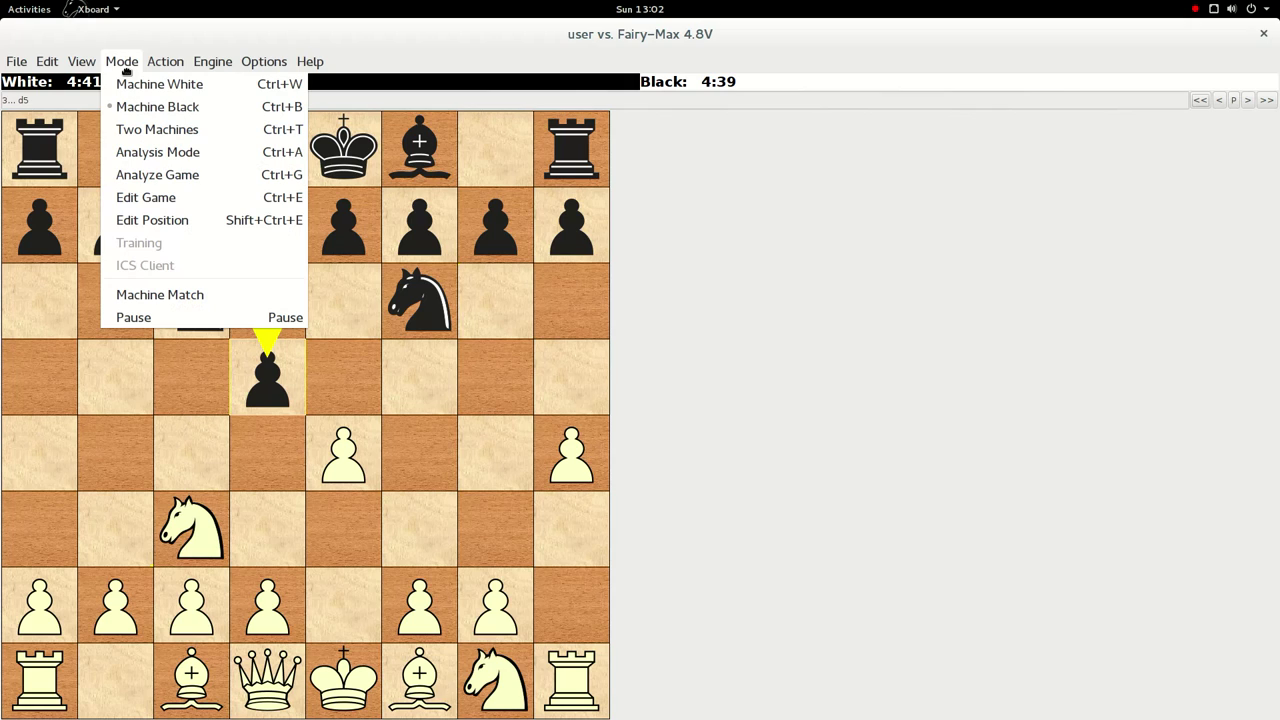
{"action": "left_click", "coordinate": [205, 296]}
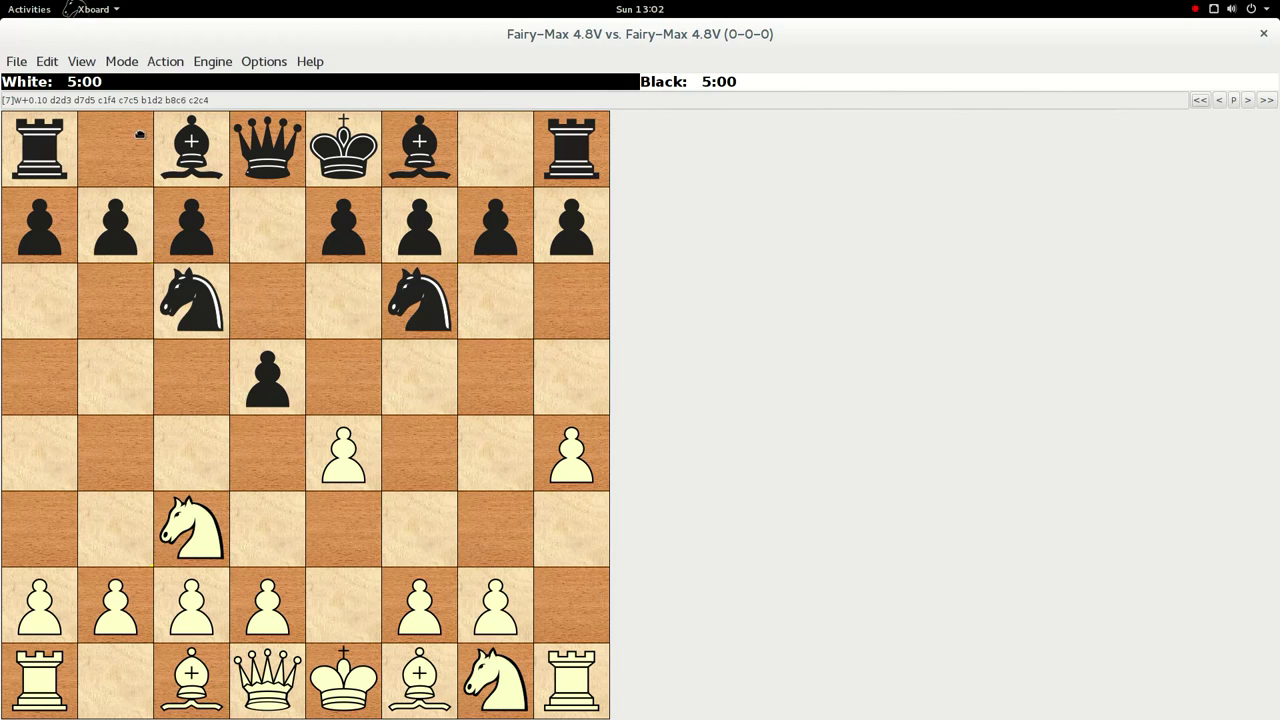
- Look through the Mode and Edit menus without changing anything
{"action": "left_click", "coordinate": [122, 62]}
{"action": "left_click", "coordinate": [122, 62]}
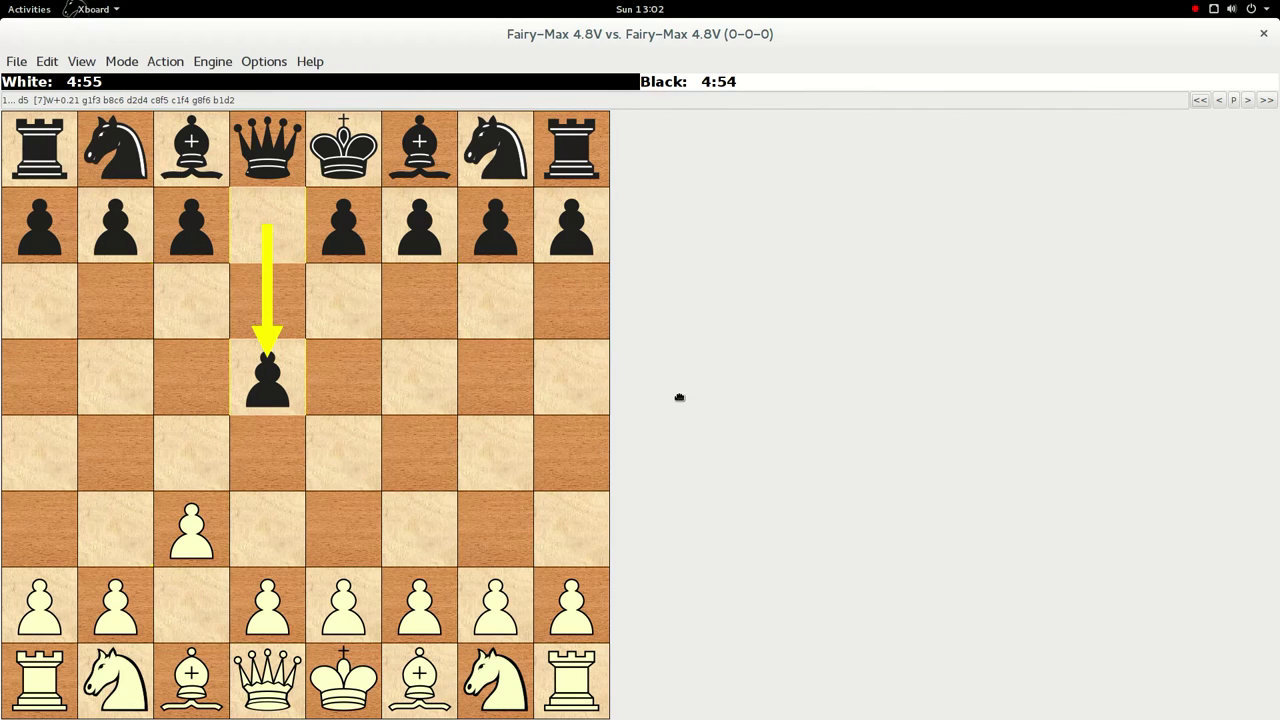
{"action": "left_click", "coordinate": [45, 62]}
{"action": "mouse_move", "coordinate": [19, 61]}
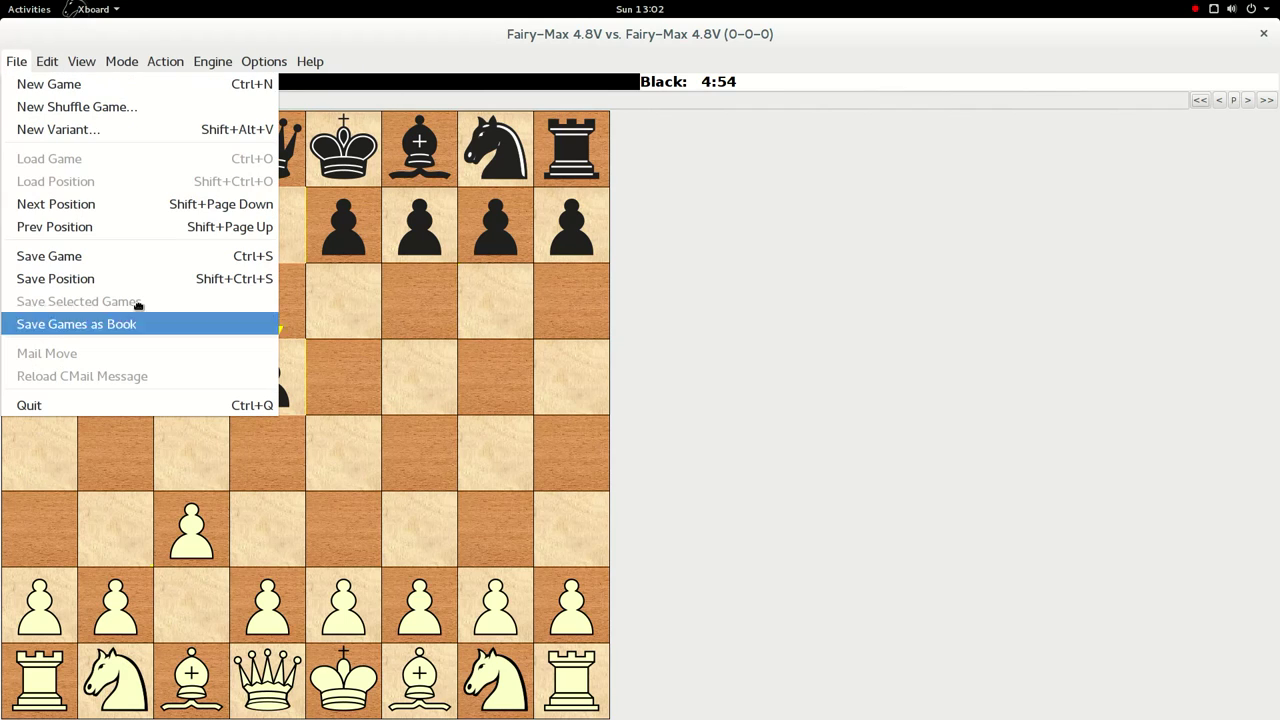
{"action": "left_click", "coordinate": [815, 535]}
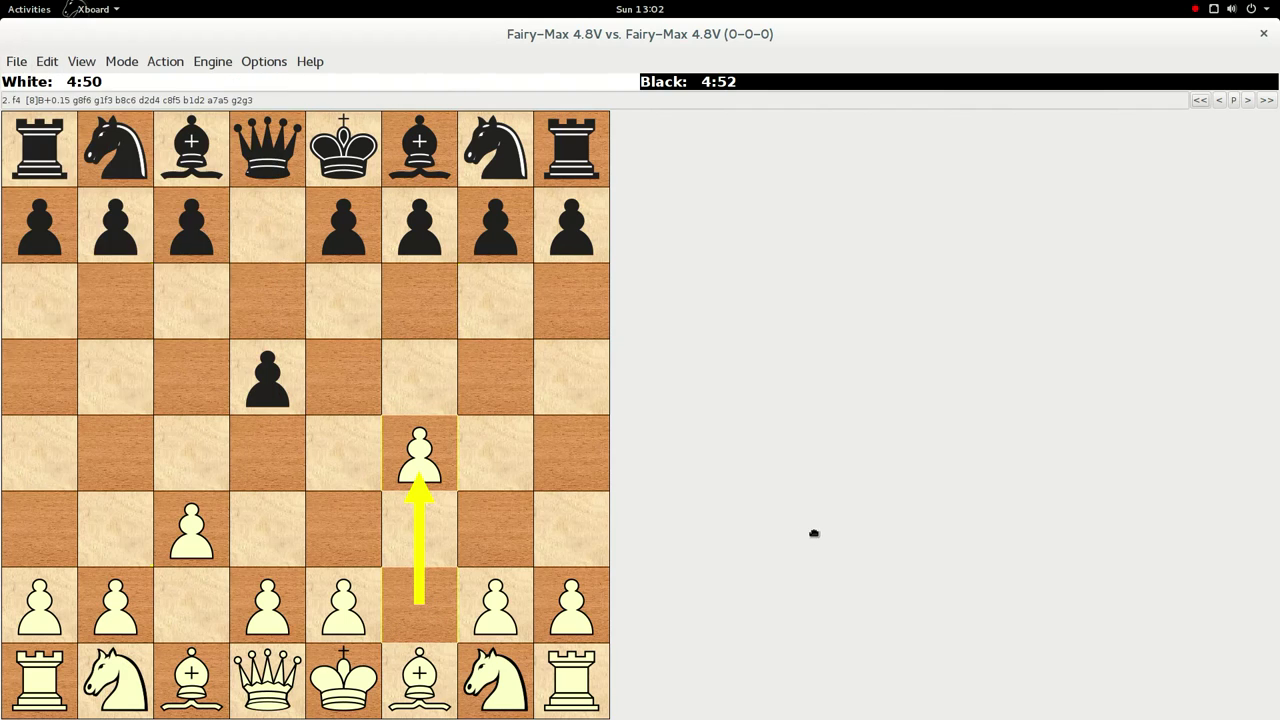